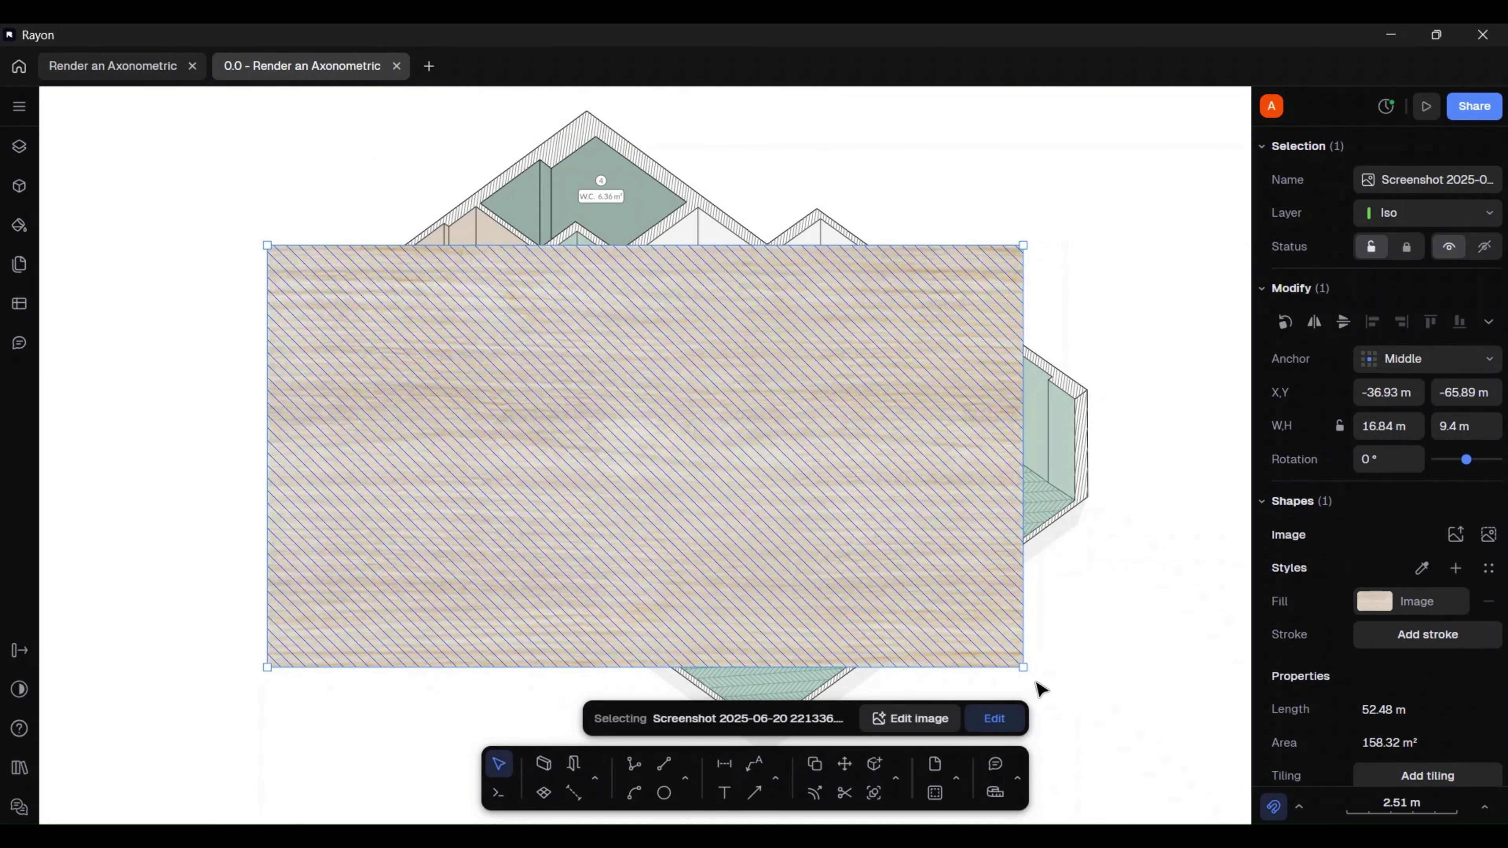
- Scale the wood texture image down to about 3.9 m wide and place it beside the woven round swatch
left_click_drag(1020, 661, 442, 384)
left_click_drag(348, 310, 305, 642)
key("Escape")
- Draw a circle about 0.97 m in diameter over the lower part of the wood texture image
type("c")
key("Return")
left_click(301, 653)
left_click(300, 675)
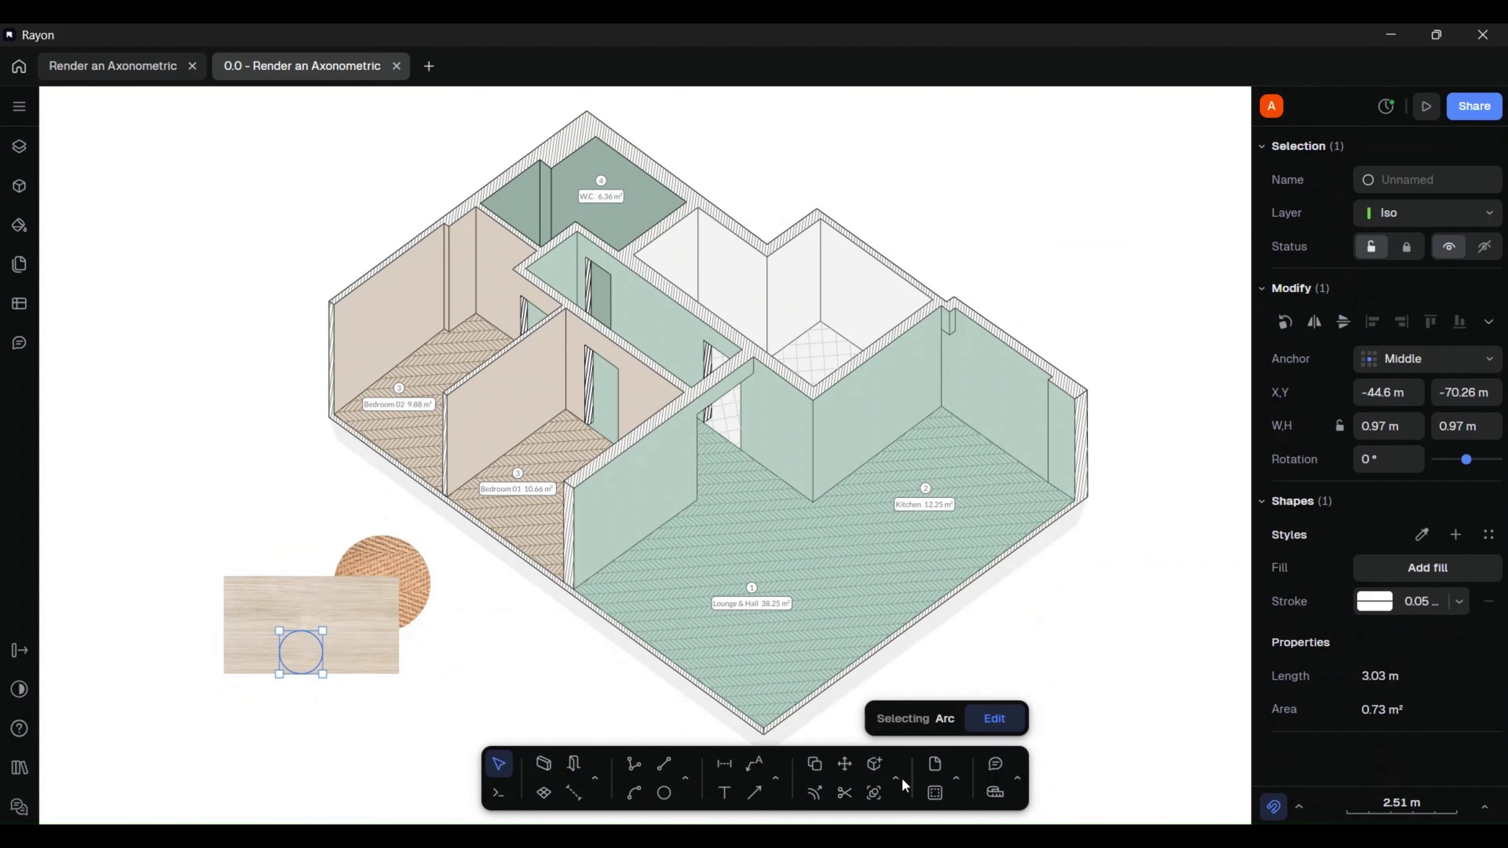
- Intersect the circle with the wood texture image and move the resulting round swatch against the woven swatch's lower edge
left_click(890, 761)
left_click(280, 622)
left_click(961, 748)
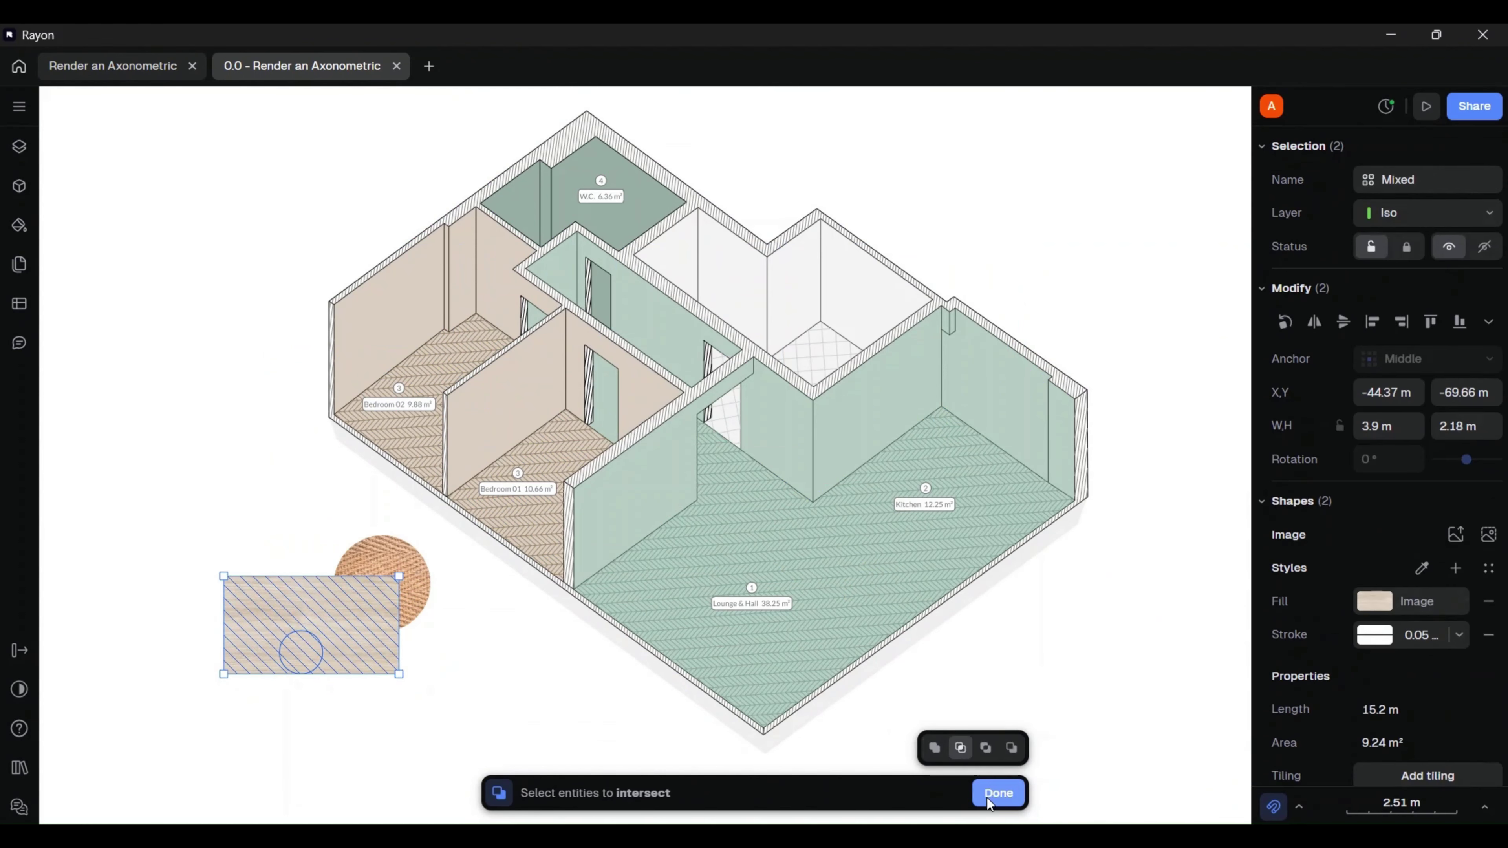
left_click(991, 799)
left_click_drag(300, 655, 333, 618)
left_click(300, 729)
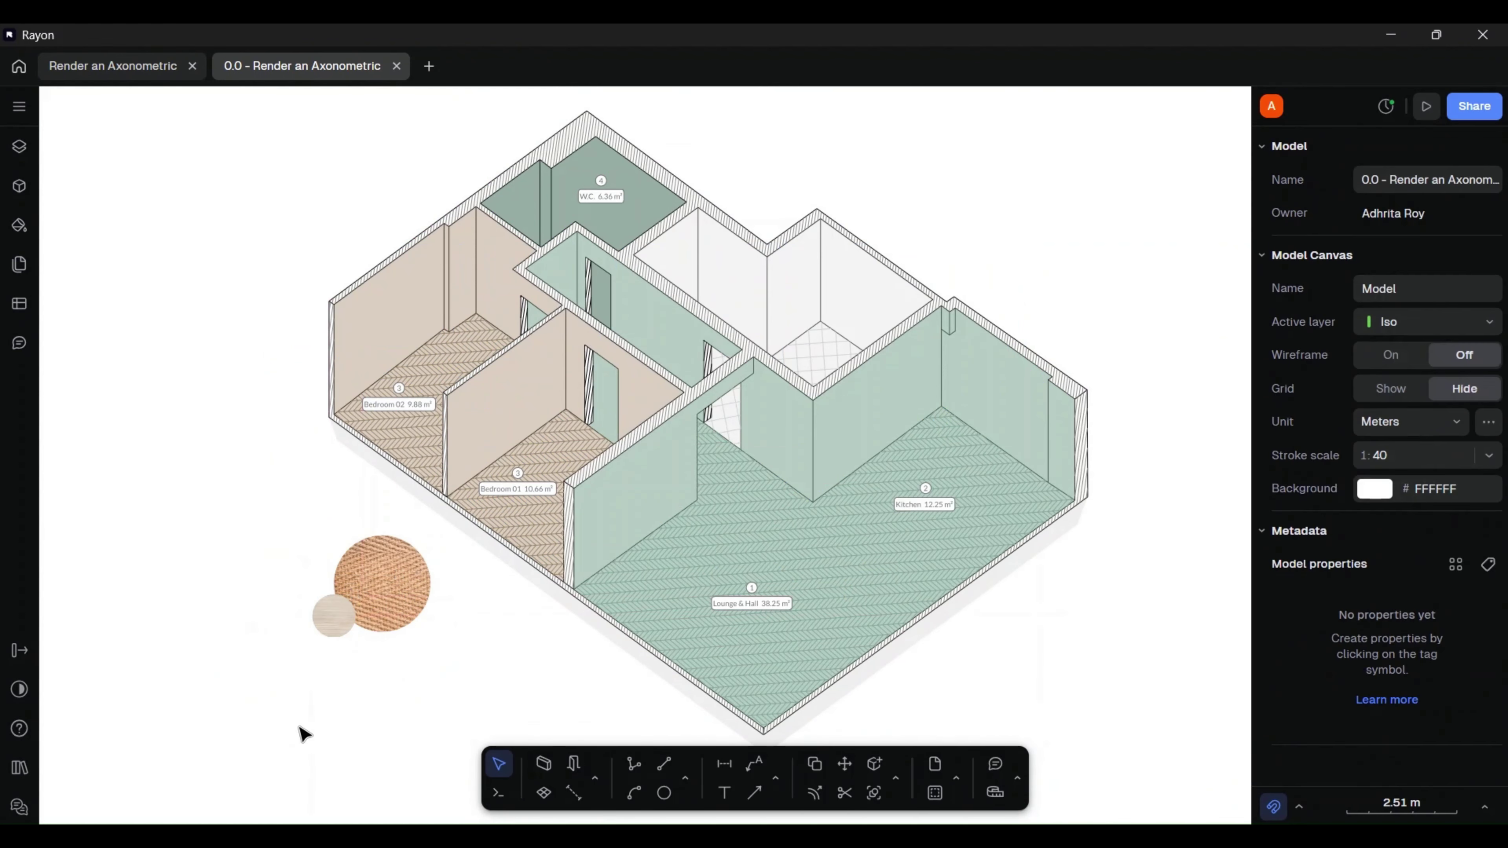
- Scale down the next inserted image and place it beside the round swatches
left_click_drag(942, 660, 521, 369)
left_click_drag(445, 331, 436, 583)
key("Escape")
left_click(19, 105)
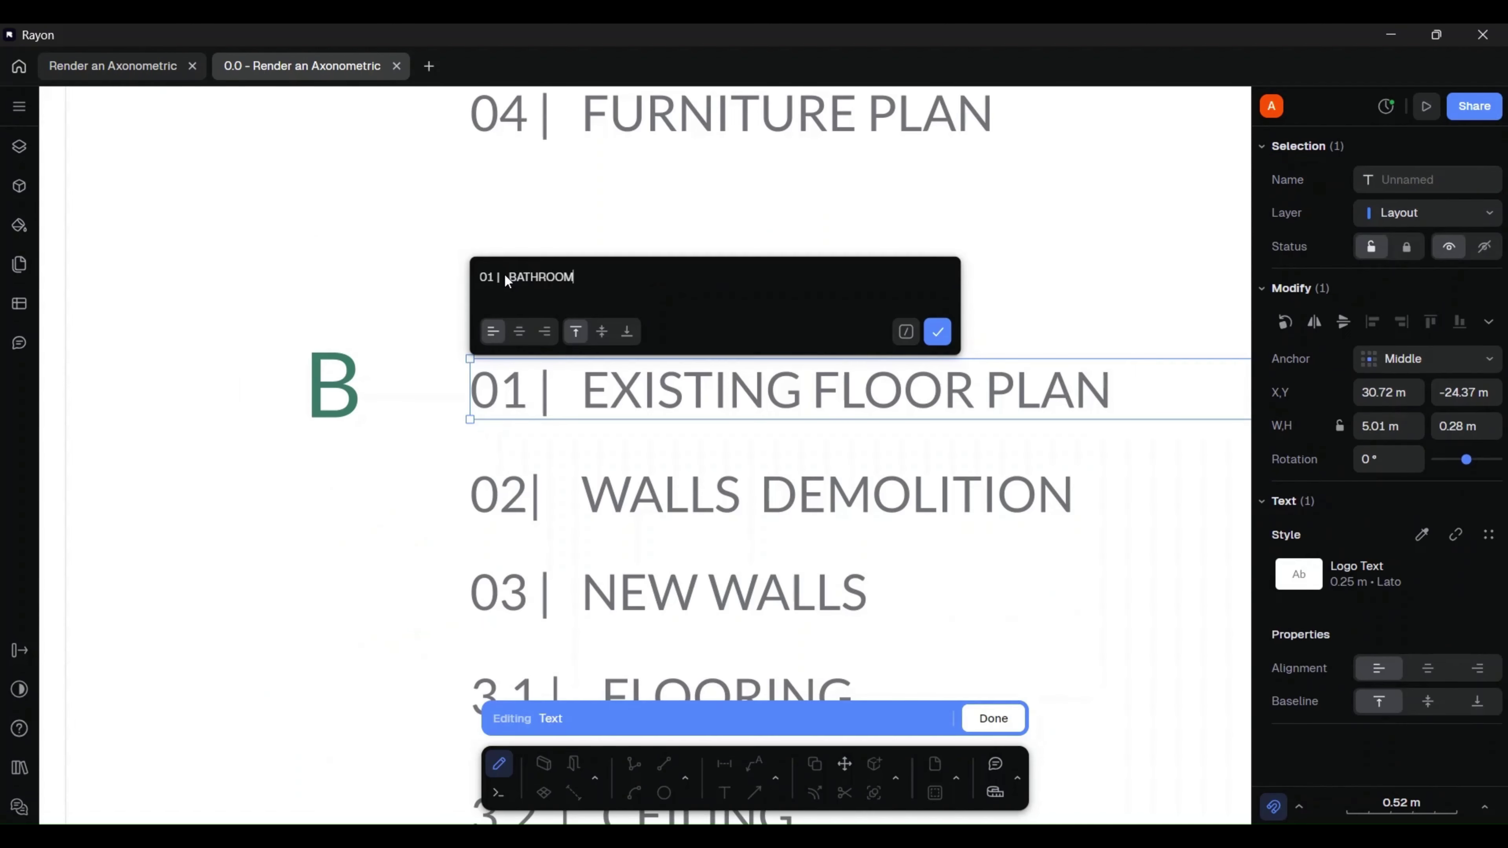
- Change the first two section B index entries to "BATHROOM PLAN" and "KITCHEN PLAN", keeping their numbers
type("PLAN")
left_click(947, 336)
double_click(681, 496)
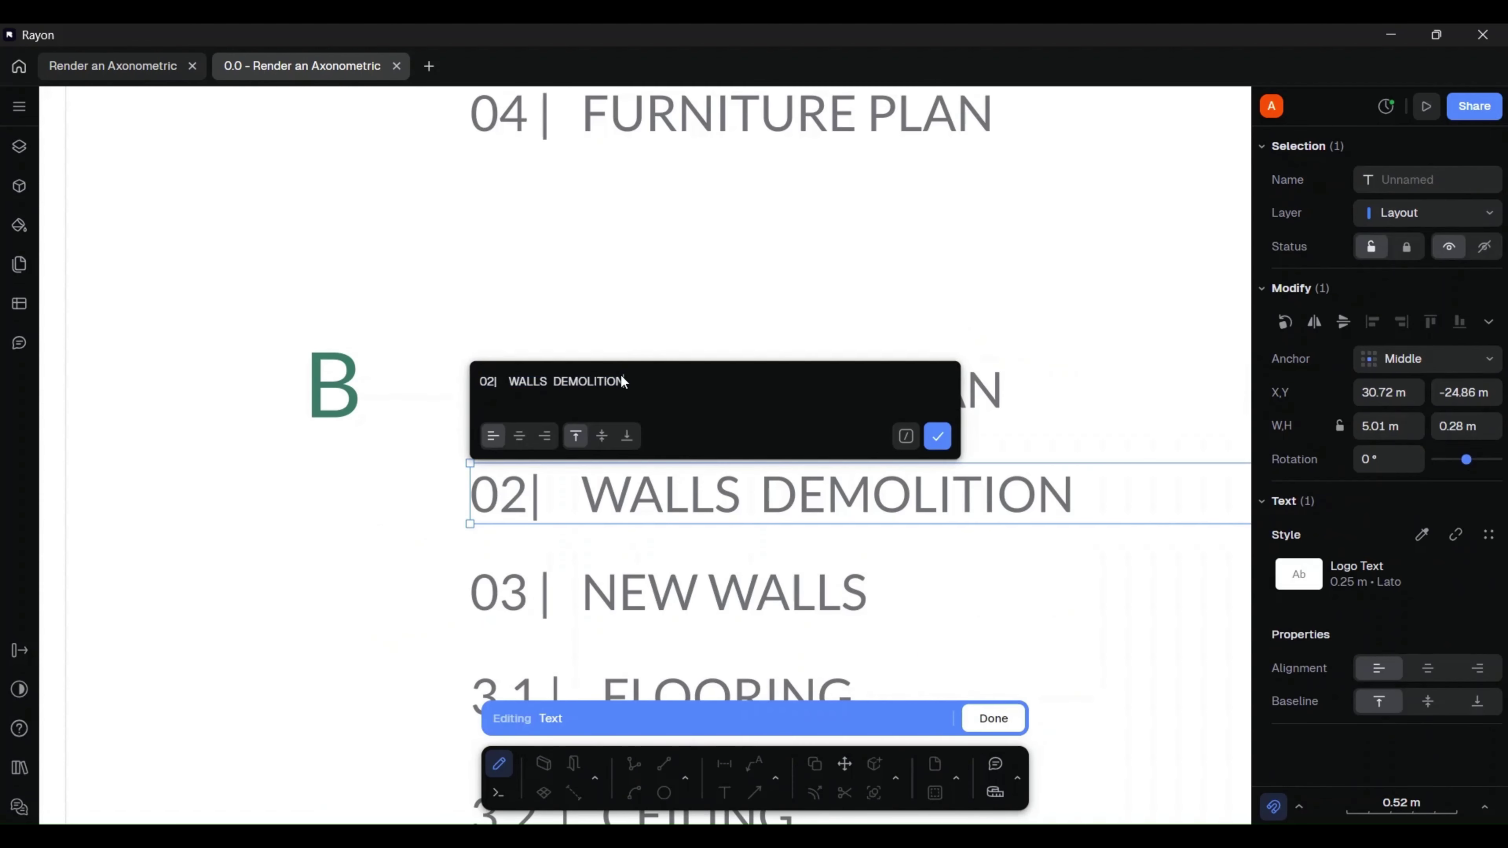
left_click_drag(622, 379, 512, 385)
type("KITCHEN PLAN")
left_click(656, 344)
- Change the third section B index entry, "NEW WALLS", to "BEDROOM 01"
scroll(692, 380, "down", 4)
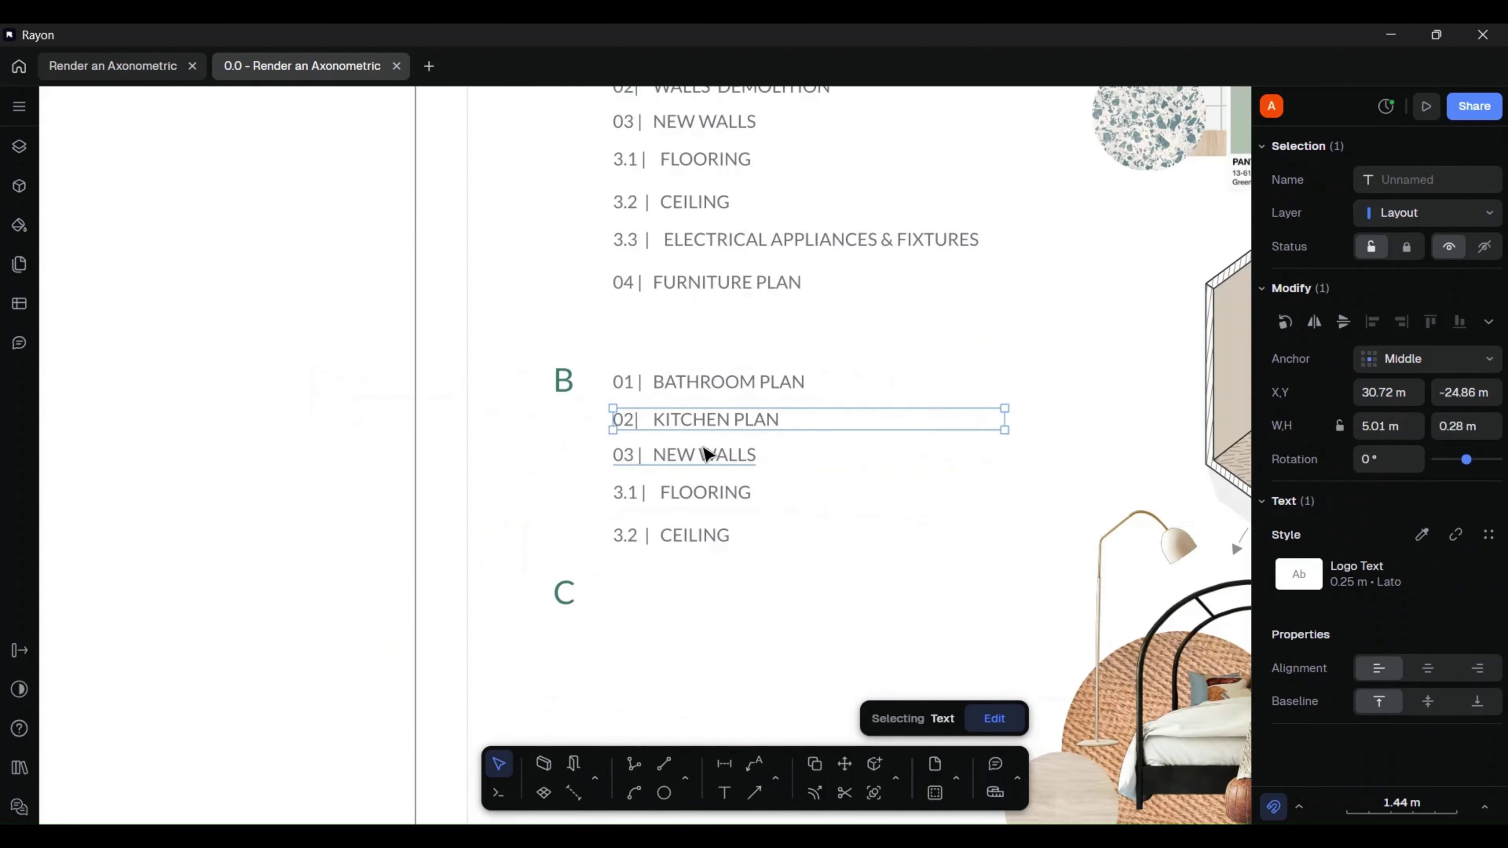
scroll(692, 446, "up", 2)
double_click(694, 457)
type("BEDROOM 01")
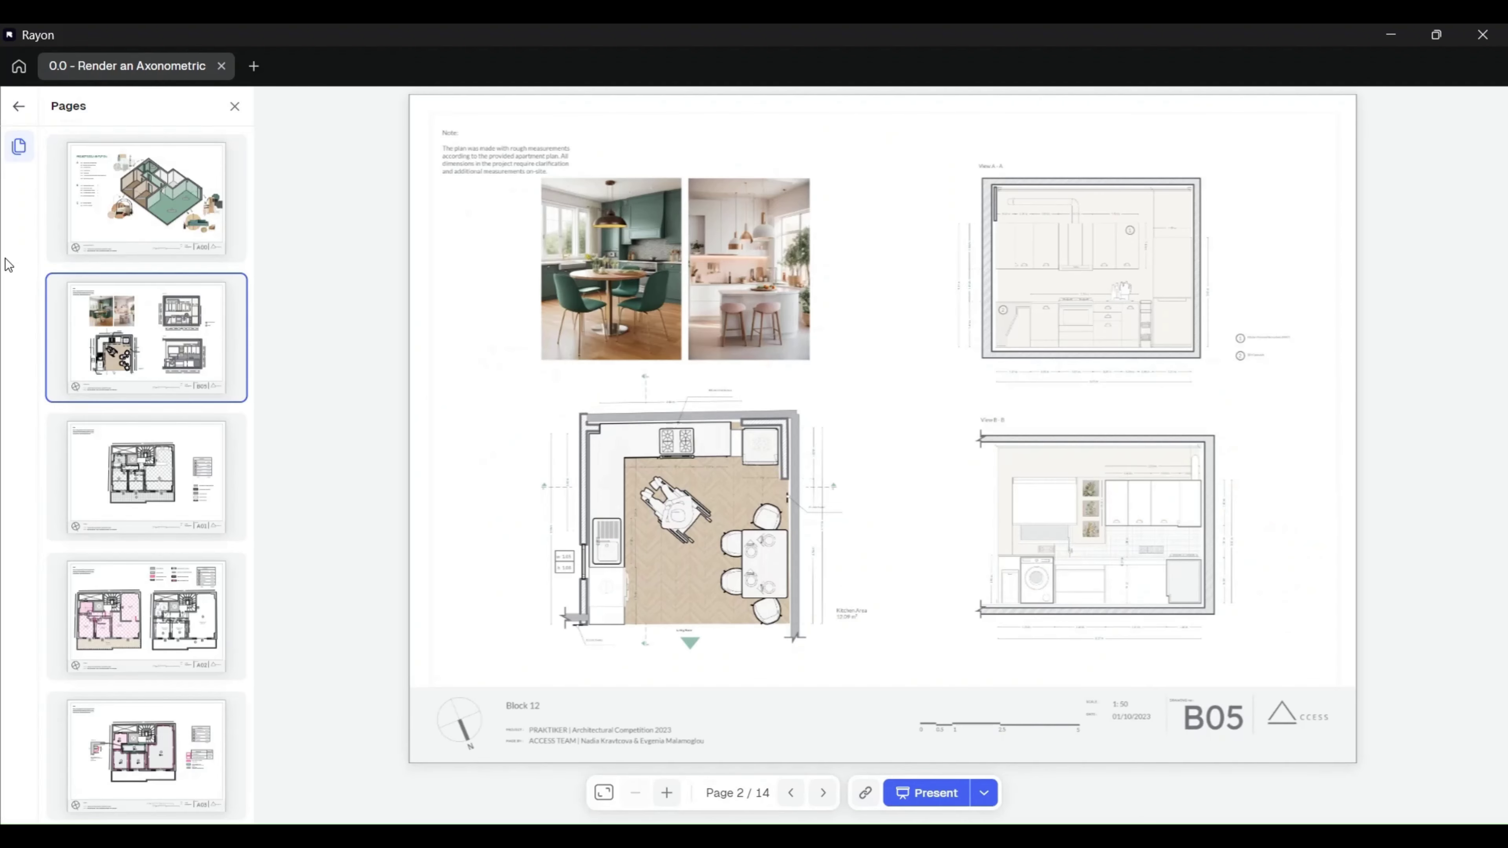
- Page through the project's presentation sheets to review the plans and sections
key("Down")
key("Down")
key("Down")
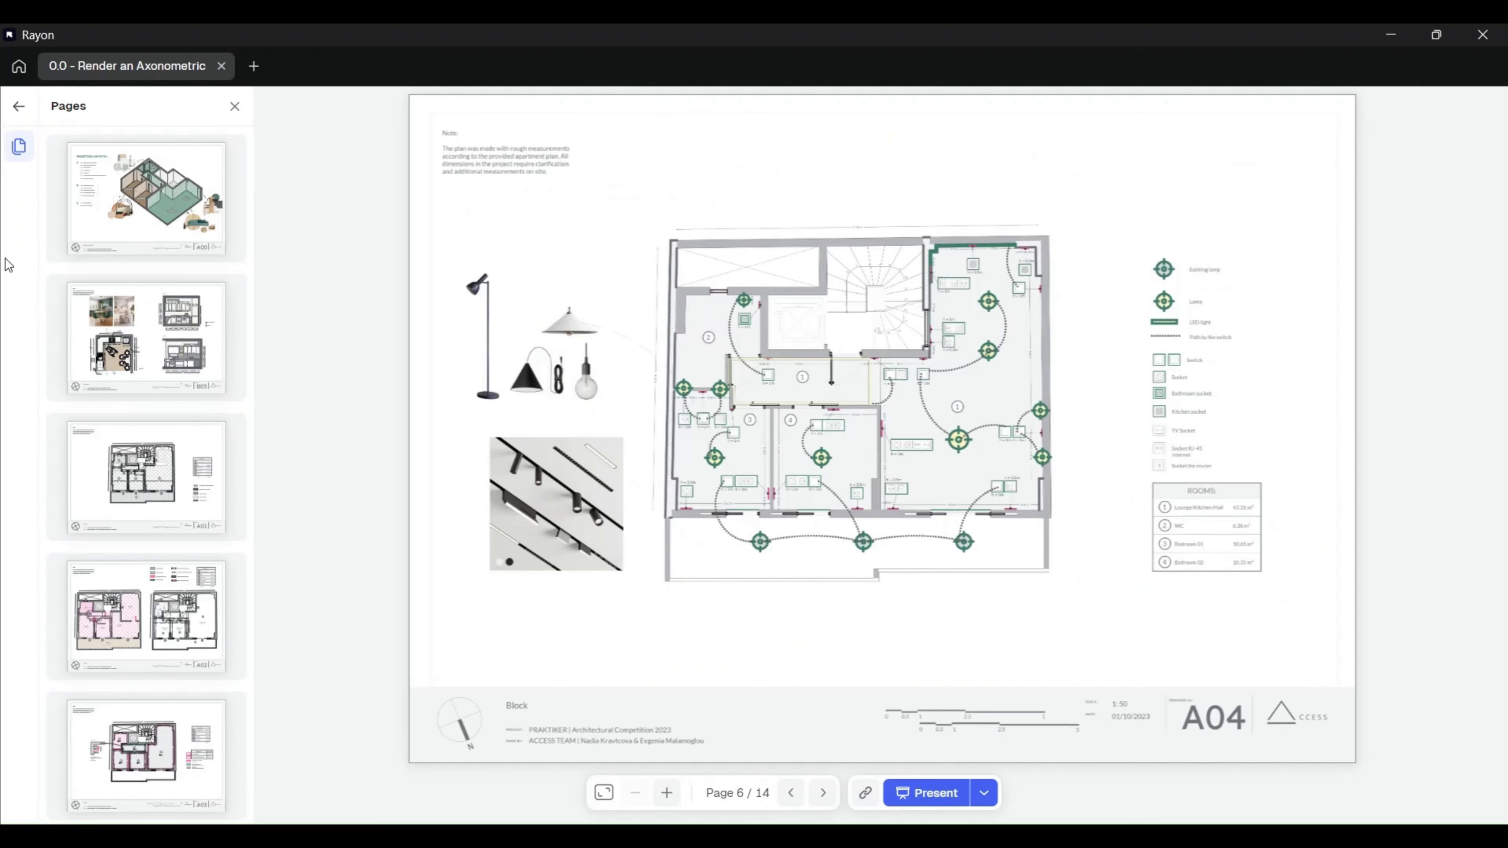
key("Down")
key("Down")
key("Down")
key("Down")
key("Down")
key("Down")
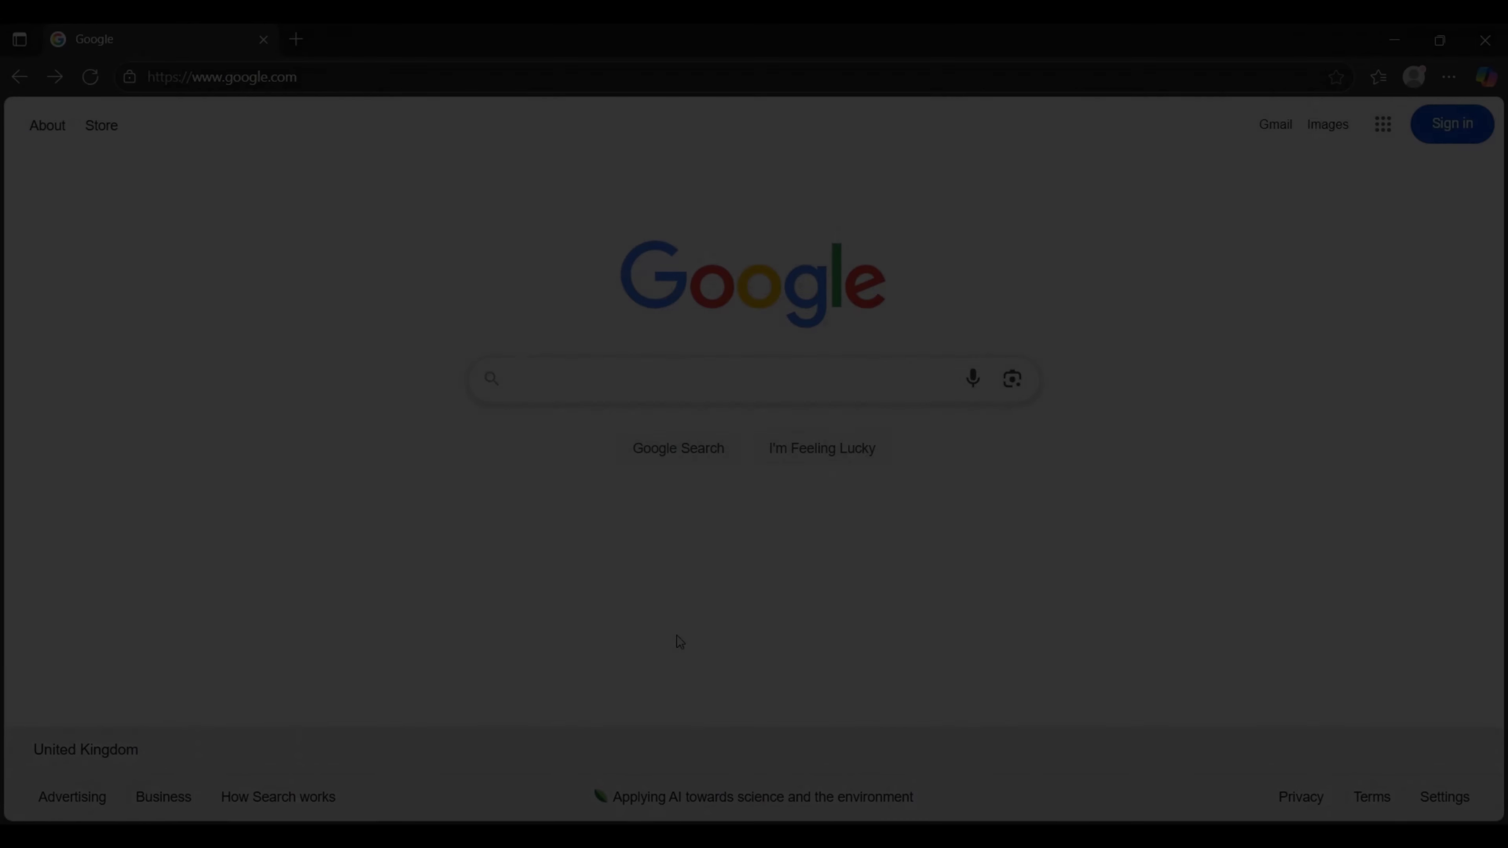
- In the web browser, search Google for "rayon design" and open the Rayon website from the results
left_click(606, 381)
type("rayon des")
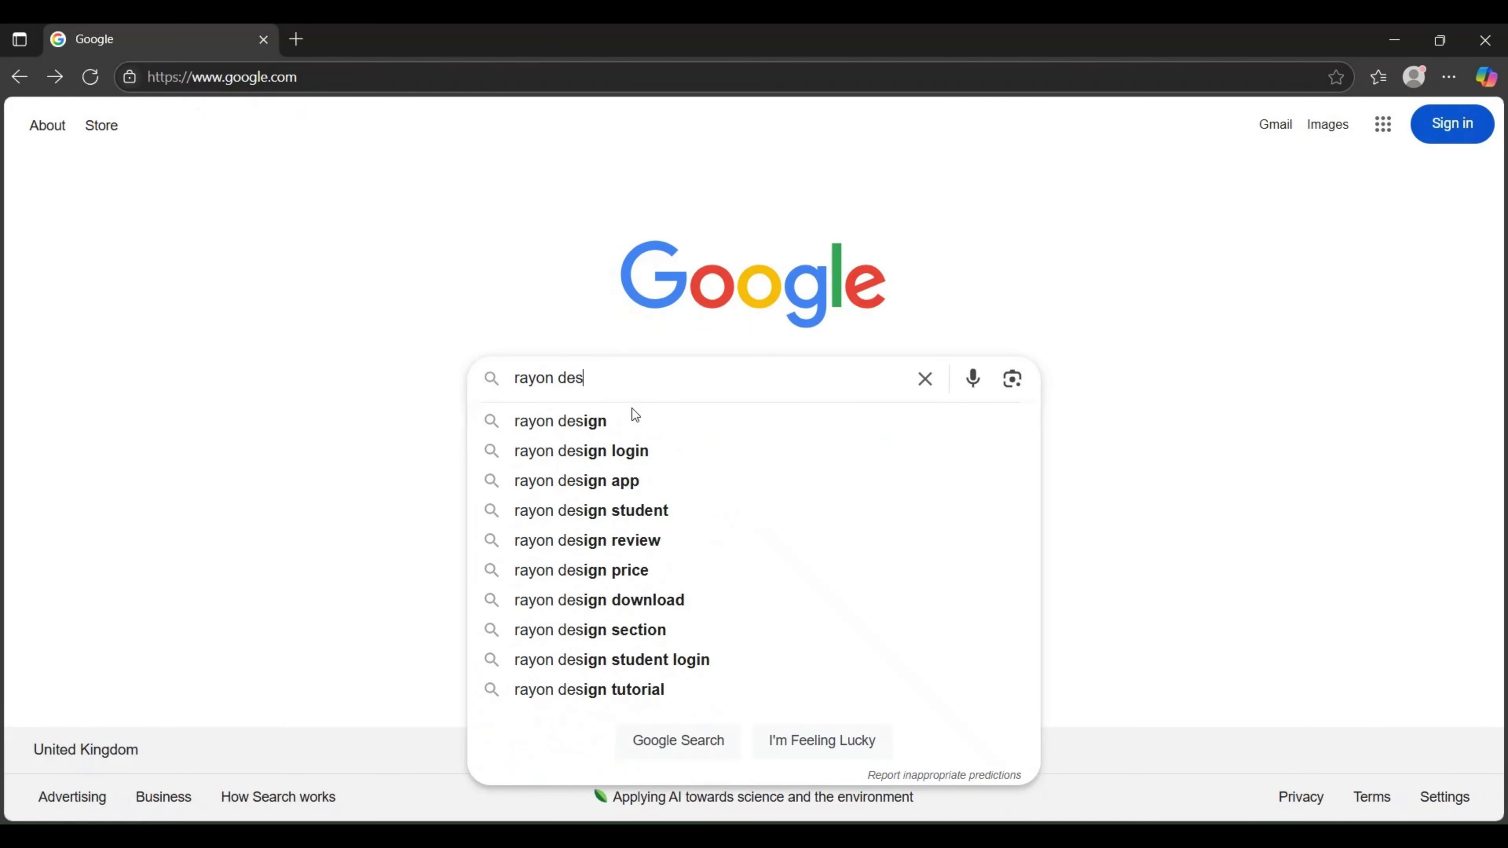
left_click(636, 416)
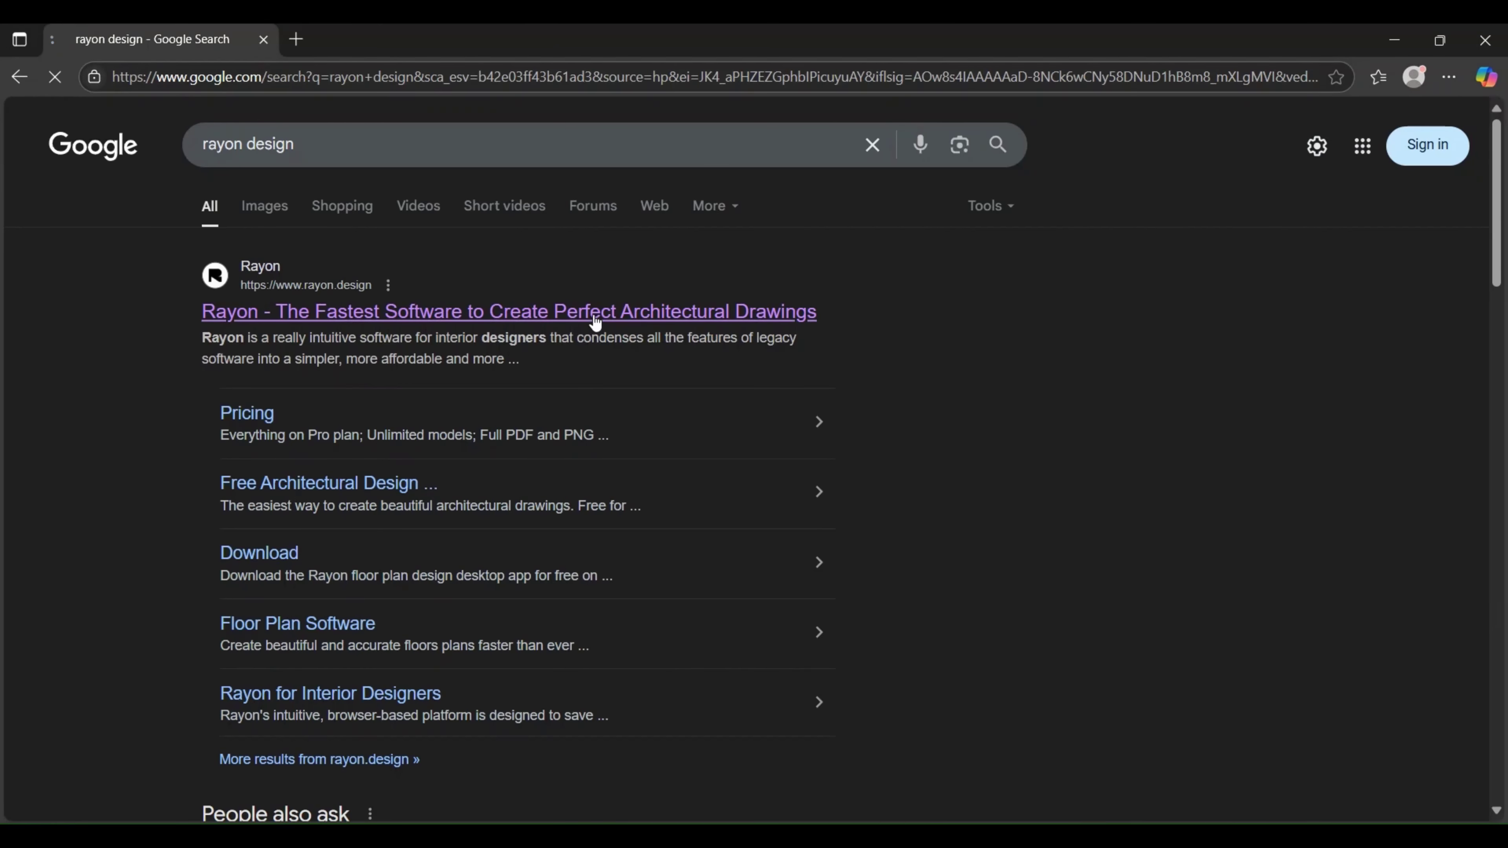
left_click(596, 324)
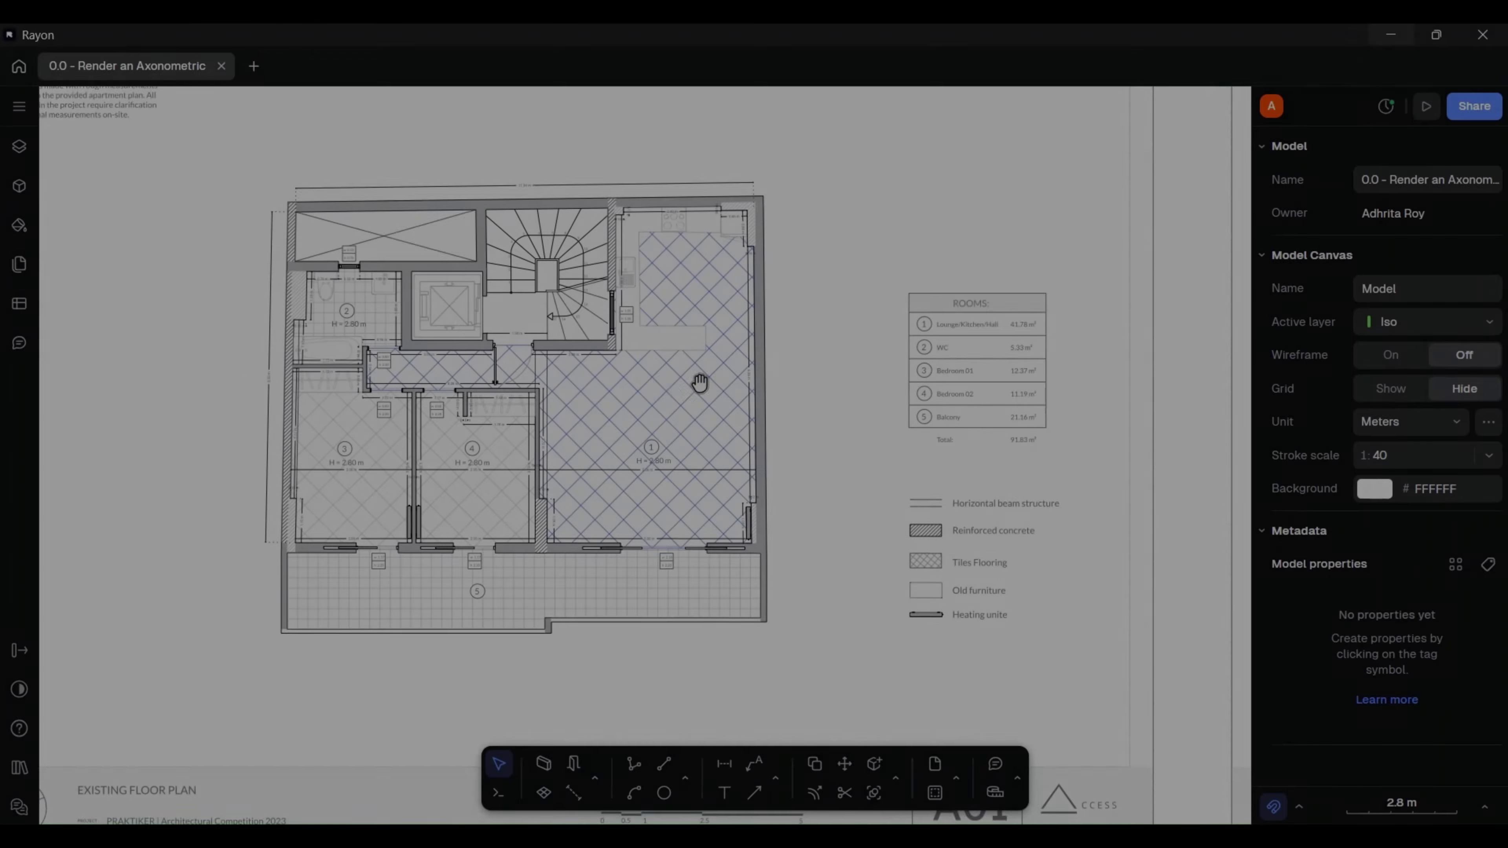
- In Rayon, examine the plan sheets on the model canvas, from the existing floor plan to the furniture and flooring plans
scroll(869, 435, "up", 3)
middle_click_drag(869, 434, 157, 413)
middle_click_drag(861, 446, 554, 444)
middle_click_drag(1051, 503, 382, 493)
middle_click_drag(618, 540, 240, 518)
middle_click_drag(746, 480, 488, 524)
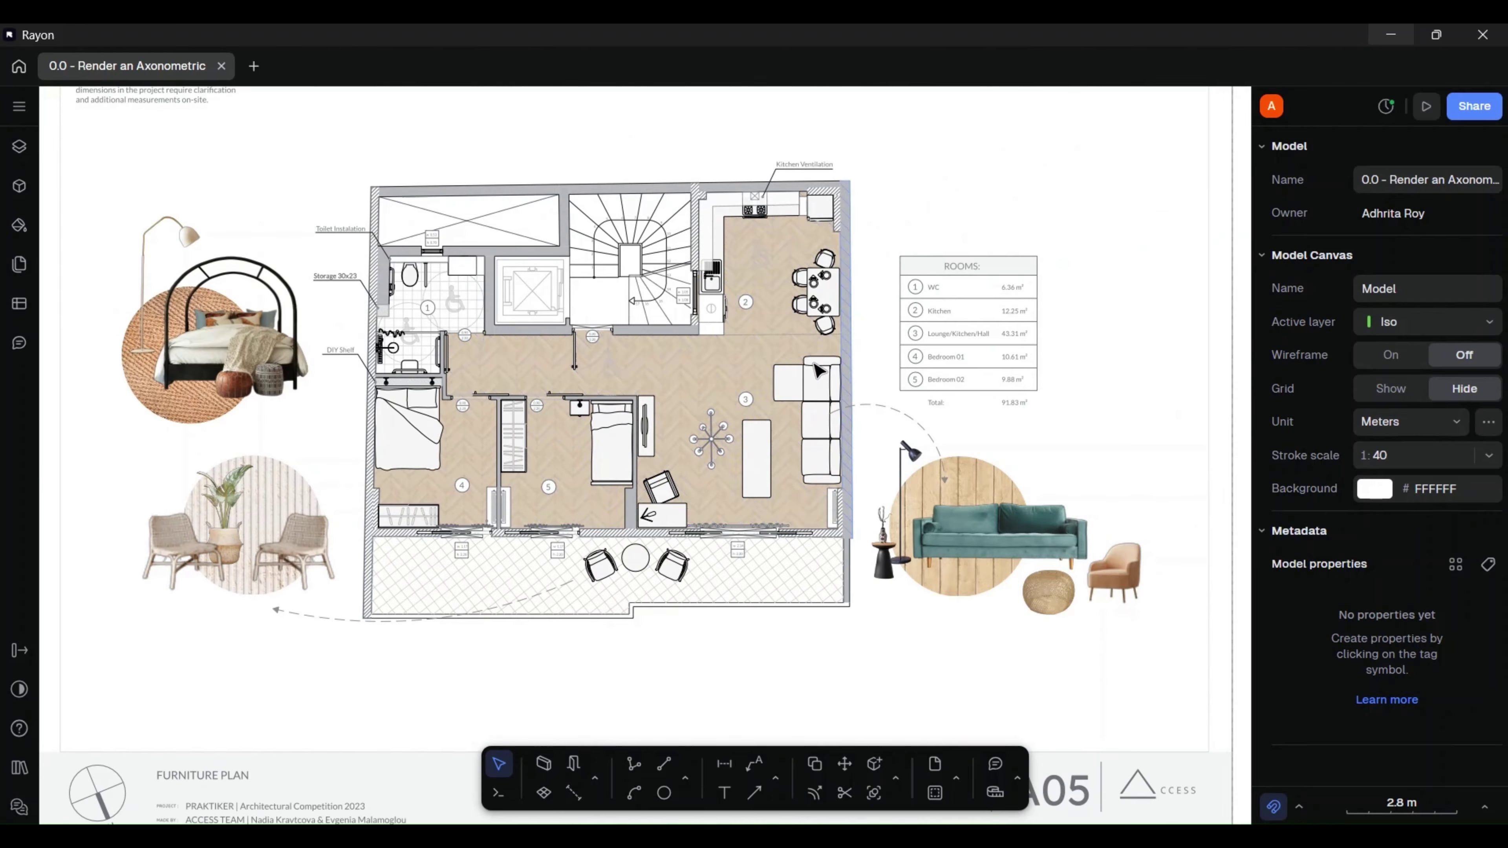
scroll(820, 371, "down", 15)
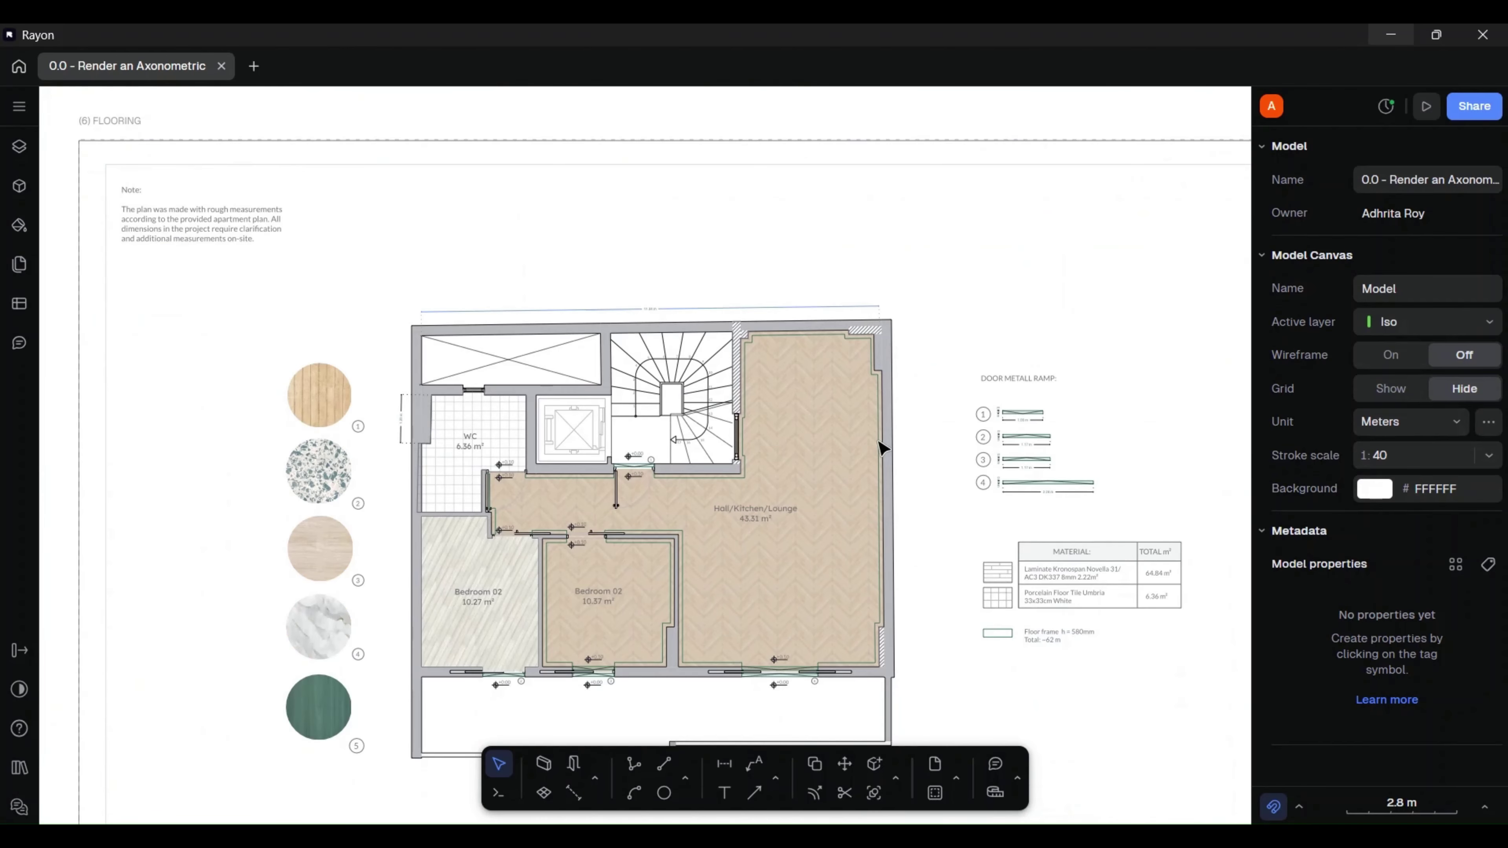
scroll(883, 449, "down", 10)
scroll(1017, 198, "down", 5, "ctrl")
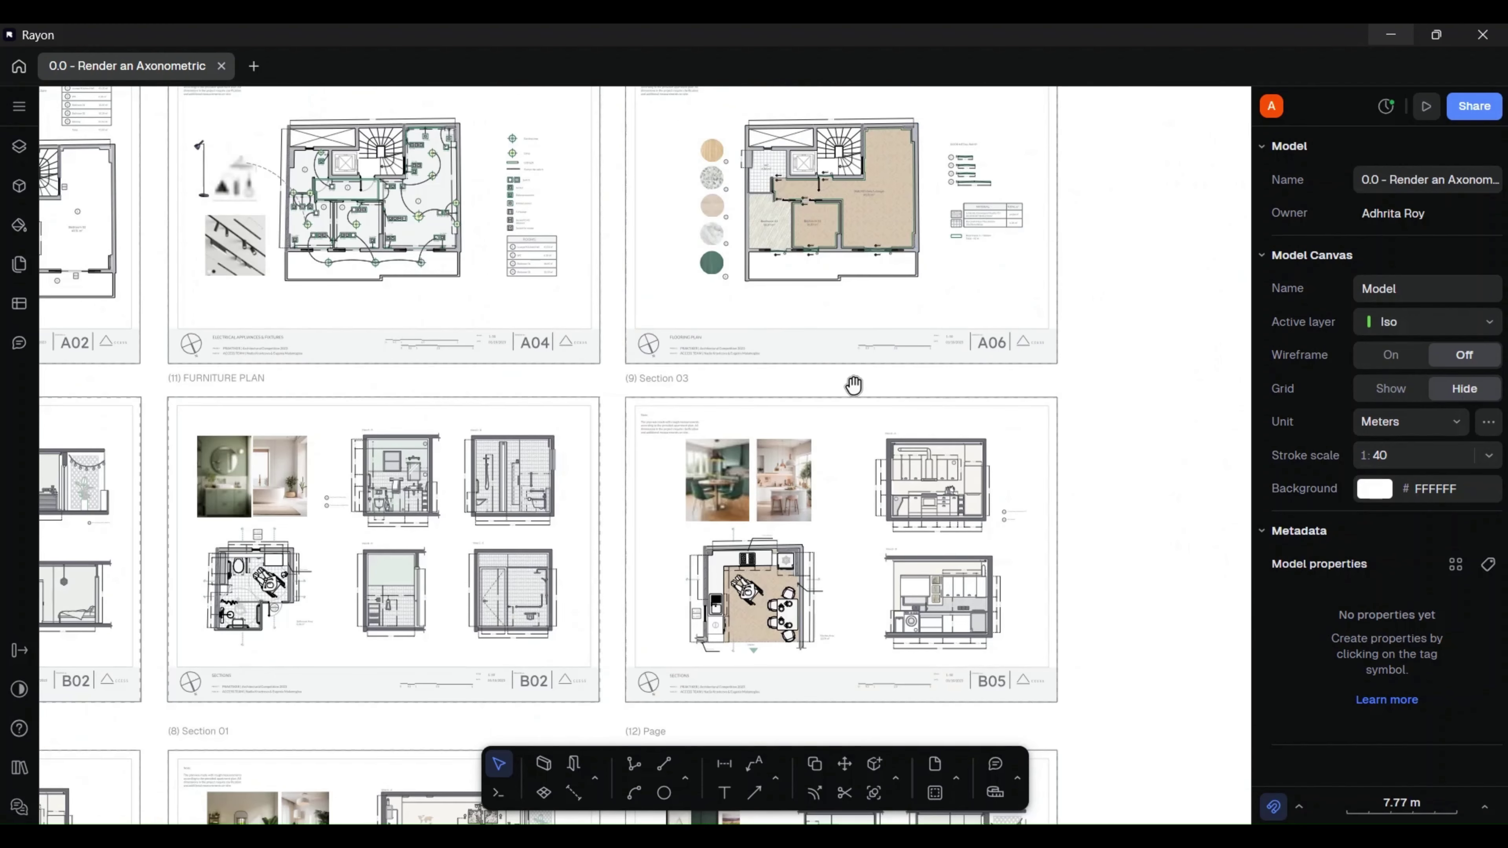
- Examine the bedroom, living room and kitchen section sheets, followed by the overall arrangement of all pages
scroll(853, 385, "down", 10)
scroll(855, 522, "up", 5, "ctrl")
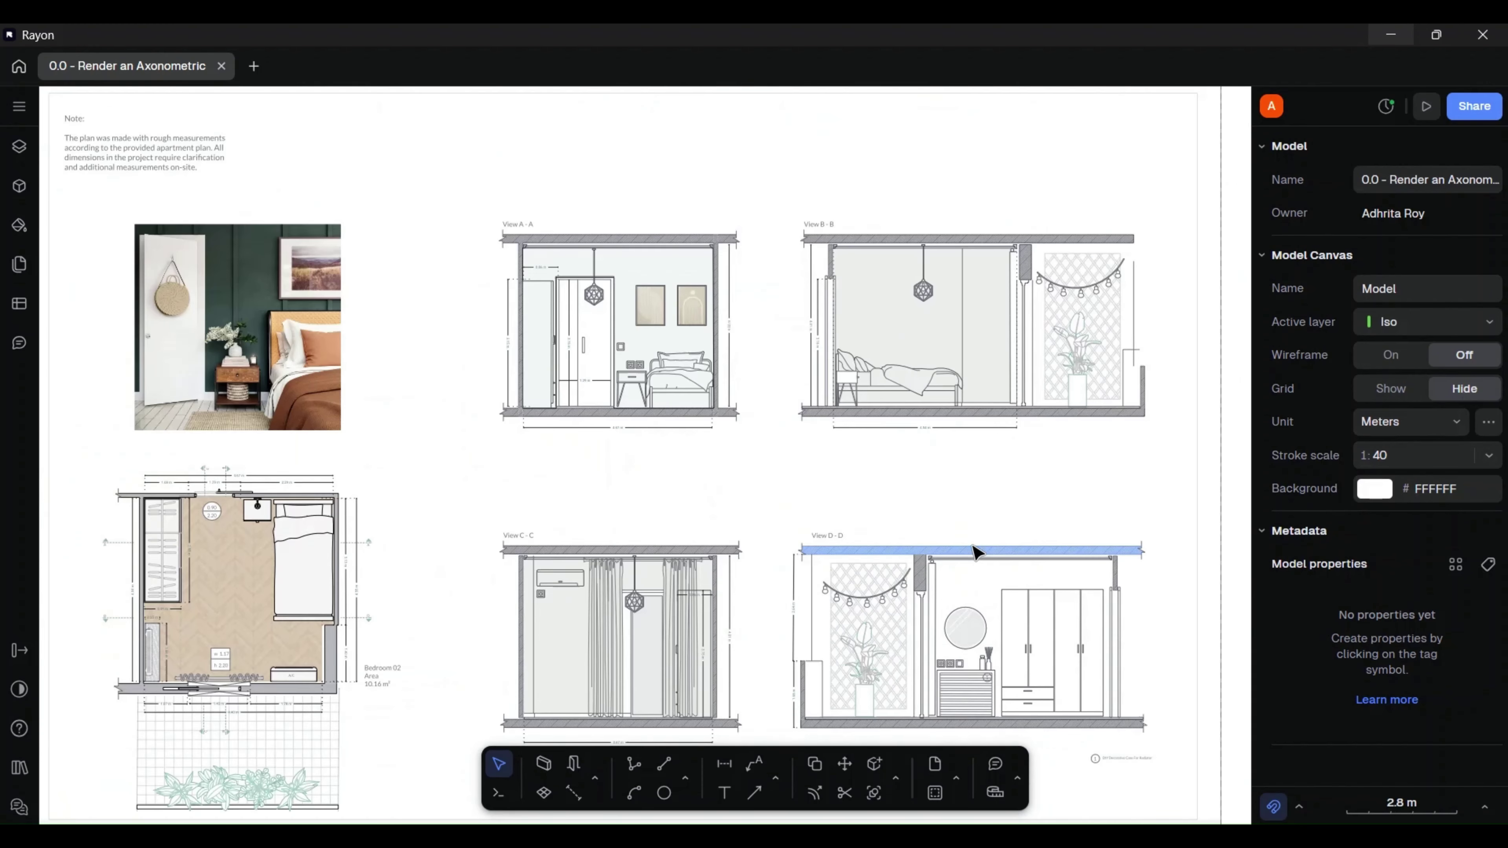
mouse_move(588, 558)
middle_mouse_down()
mouse_move(687, 526)
mouse_move(994, 516)
middle_mouse_up()
scroll(1098, 465, "down", 3)
middle_click_drag(633, 539, 1071, 532)
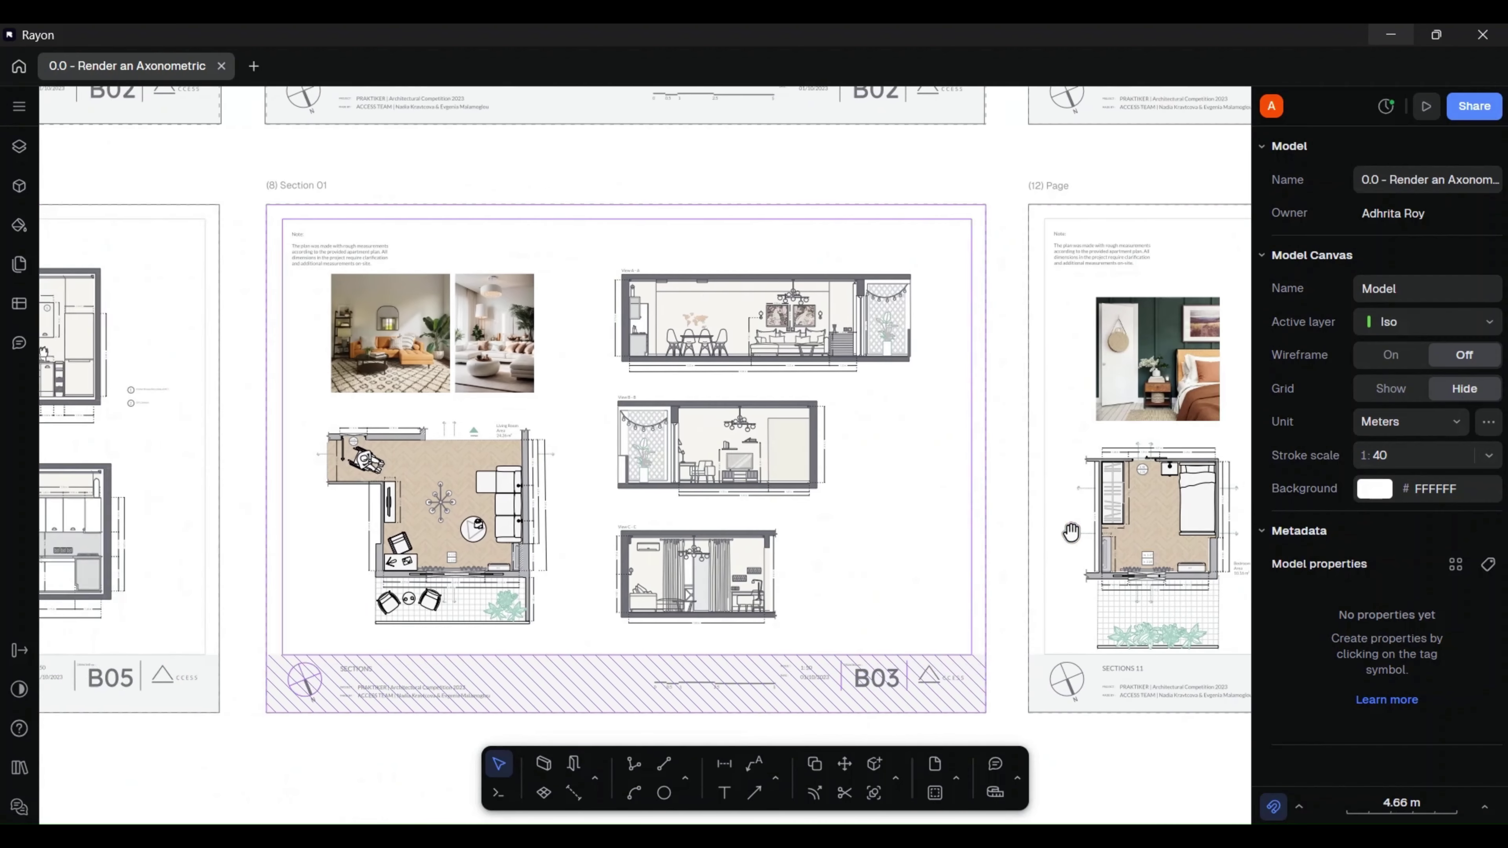
scroll(844, 518, "up", 3)
middle_click_drag(530, 429, 978, 482)
middle_click_drag(433, 505, 924, 507)
middle_click_drag(506, 527, 913, 494)
middle_click_drag(660, 511, 777, 516)
scroll(649, 354, "down", 5)
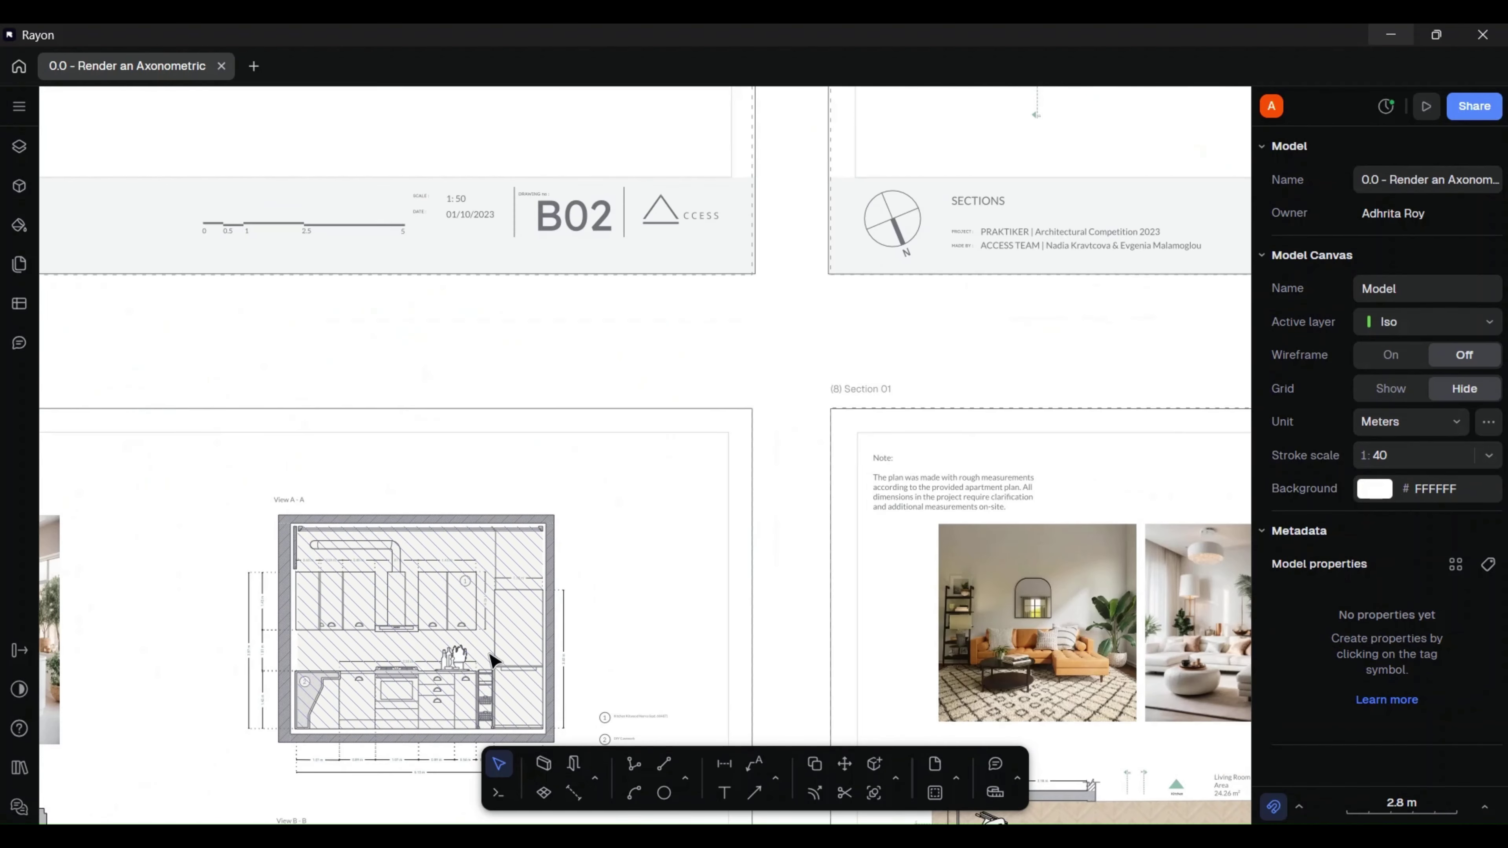
scroll(498, 433, "down", 5)
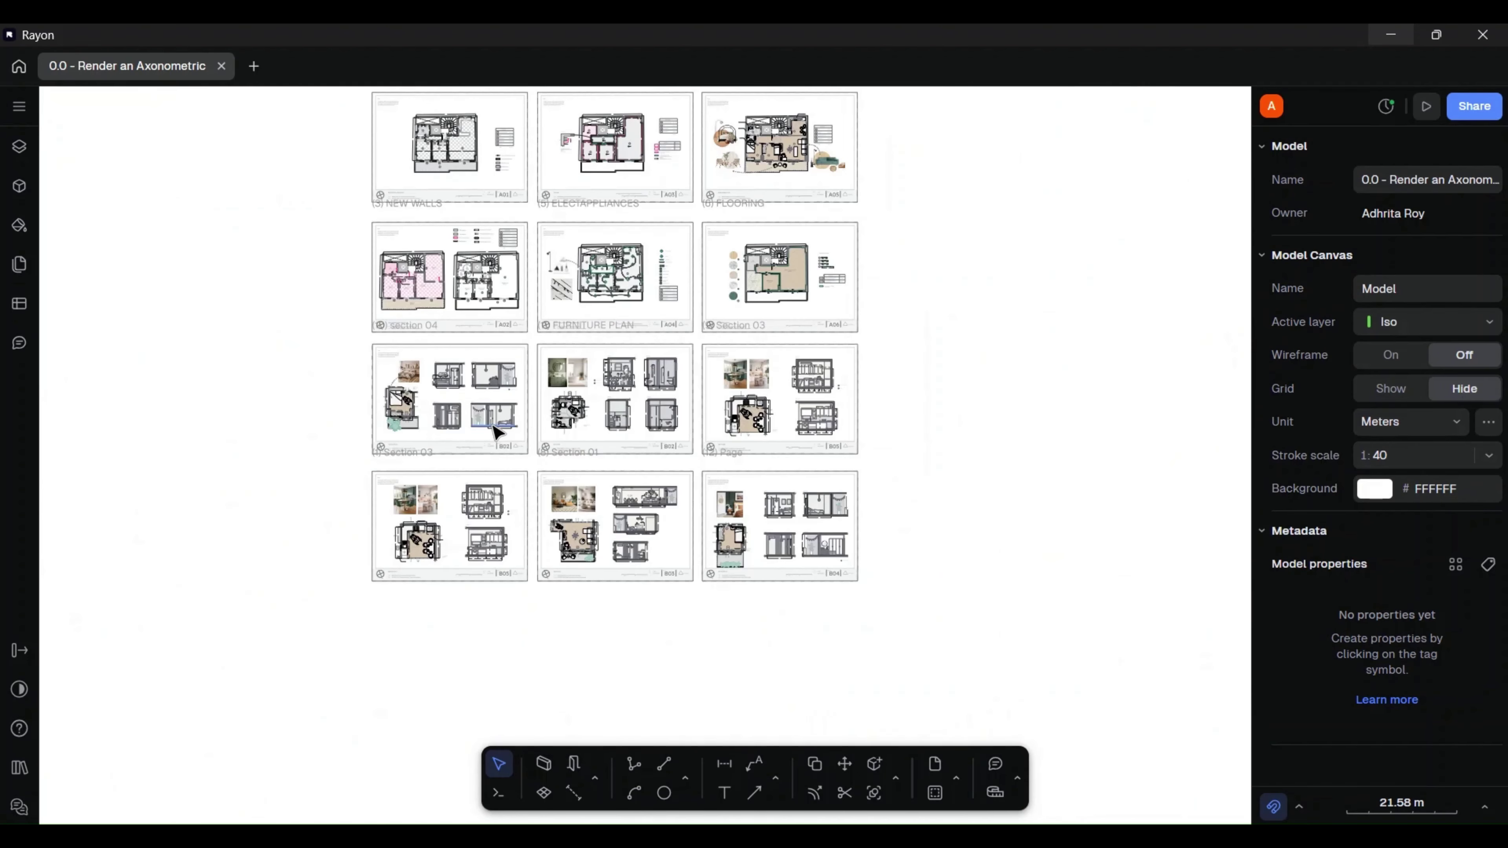
middle_click_drag(592, 381, 669, 469)
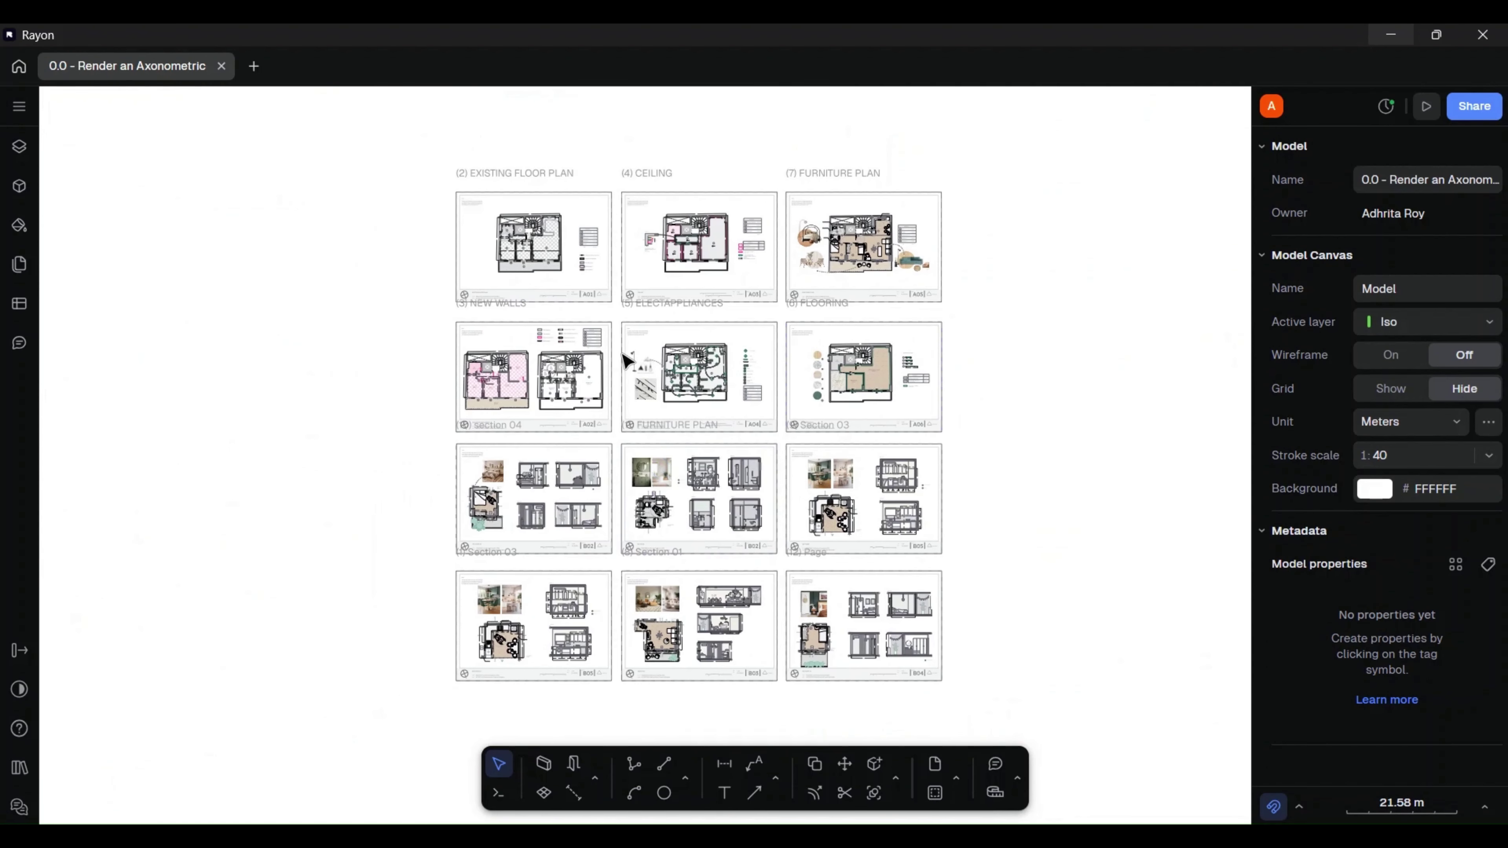
- Import the axonometric DWG/DXF drawing, using the front-right floor edge as the known length with Meters as the unit
left_click(19, 107)
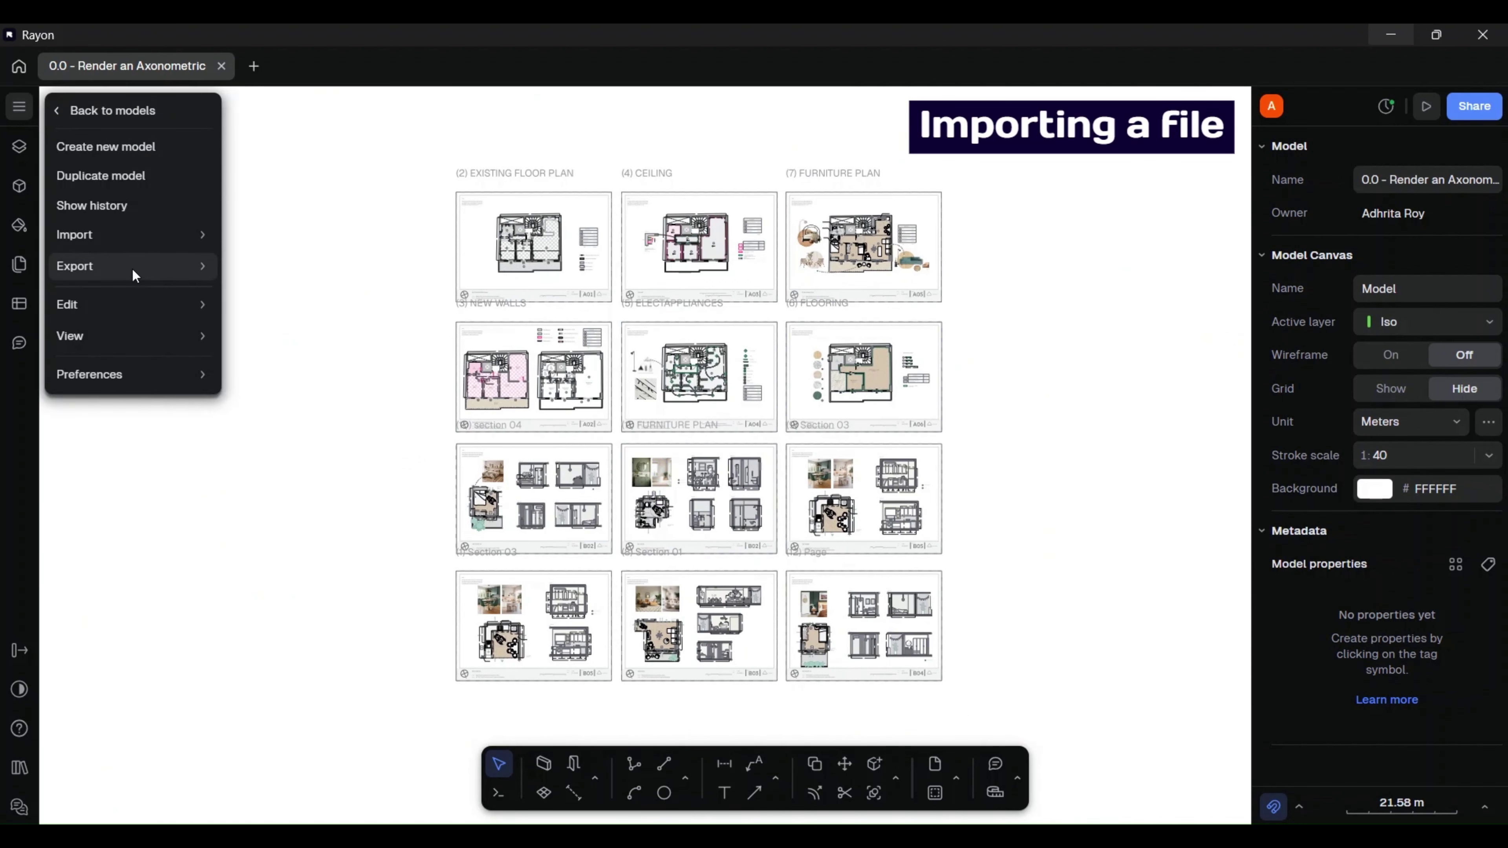
mouse_move(132, 235)
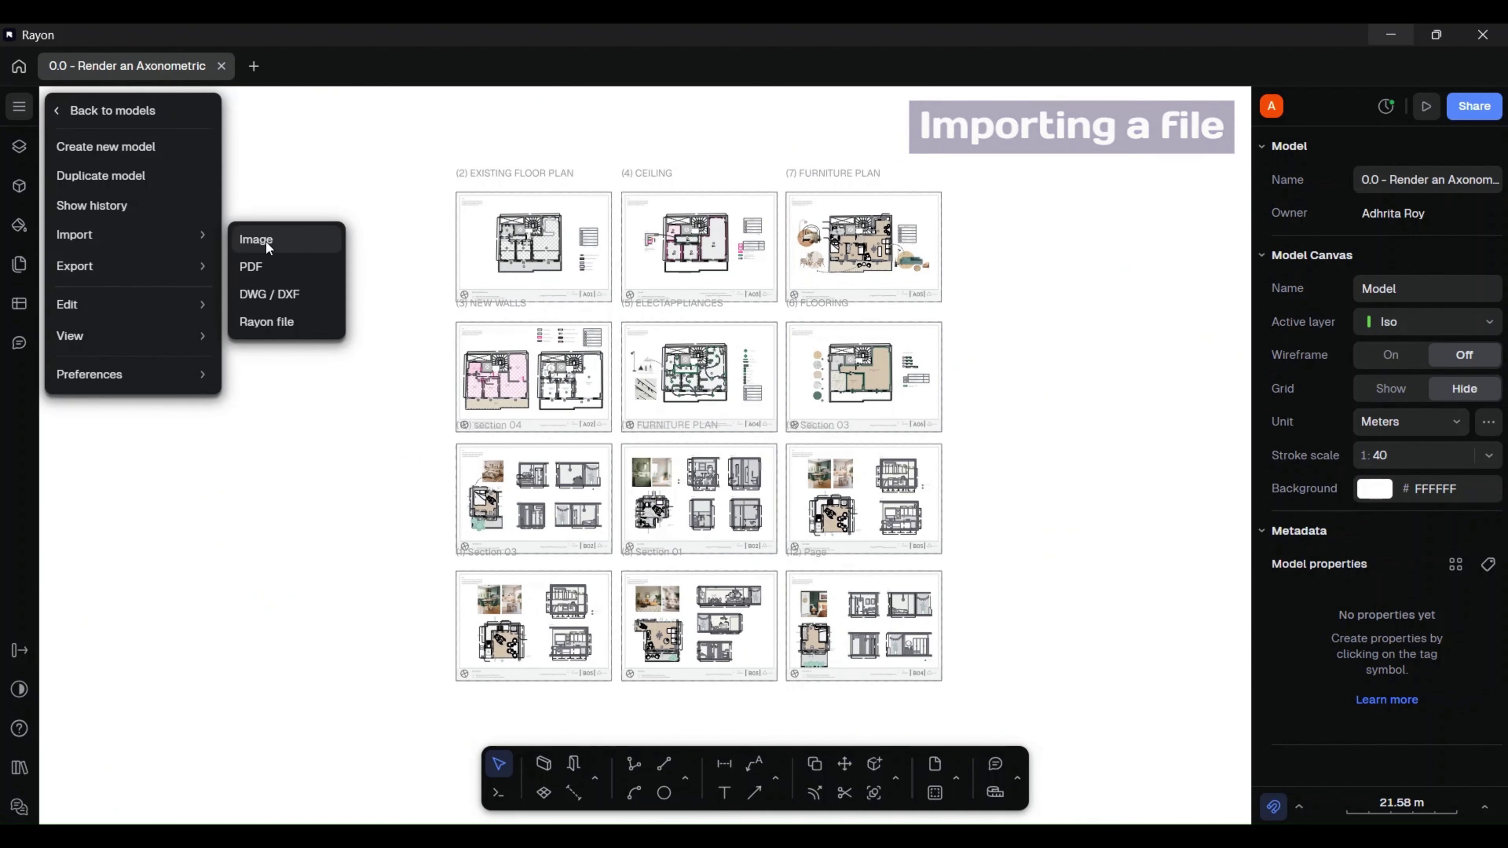
left_click(273, 293)
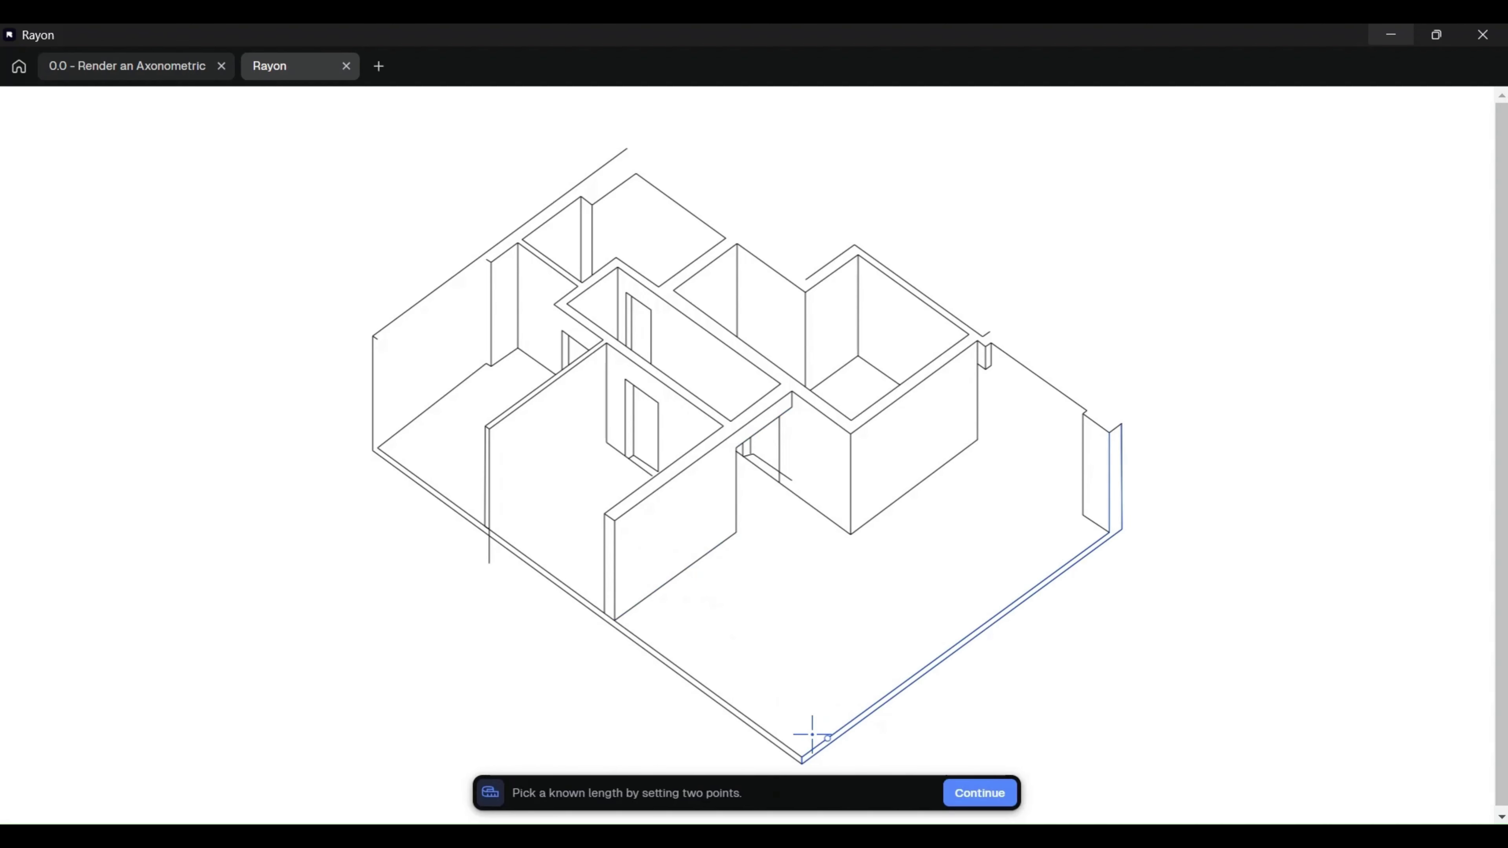
left_click(1108, 531)
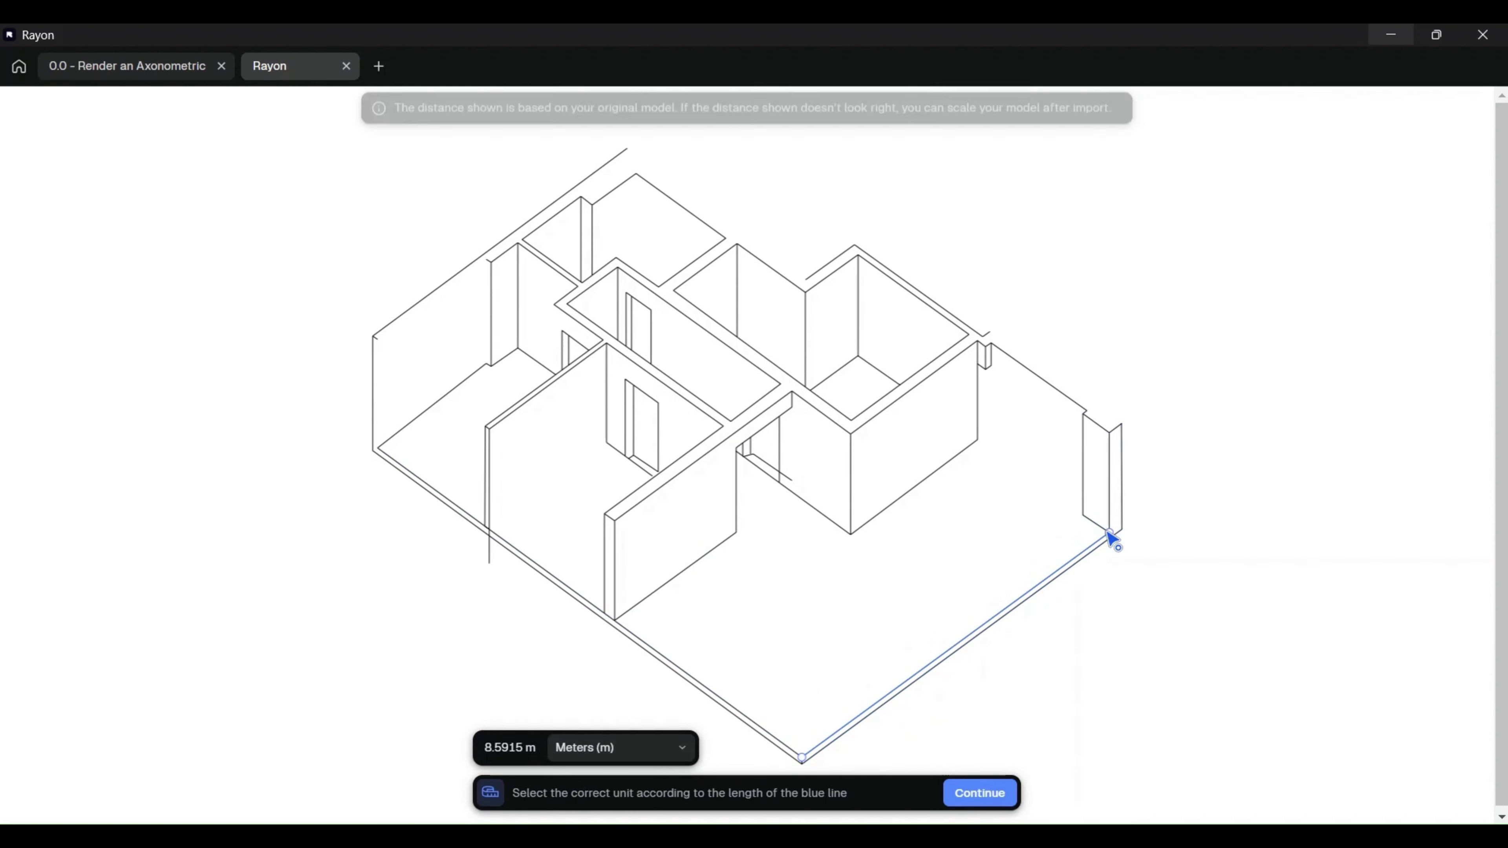
key("Return")
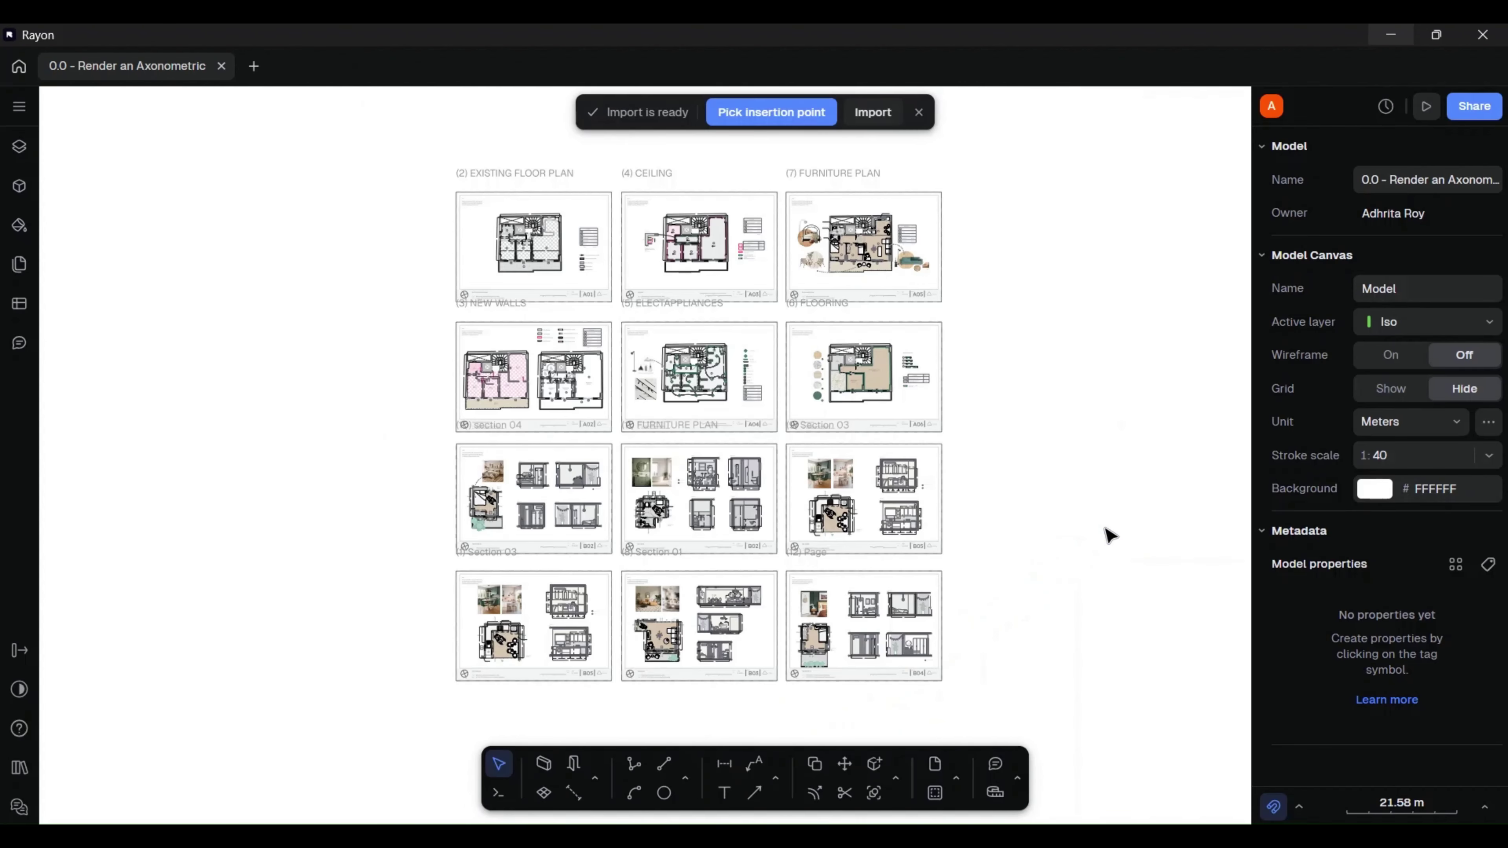
- Place the imported axonometric at an insertion point in the empty area beside the sheets and deselect it
left_click(725, 116)
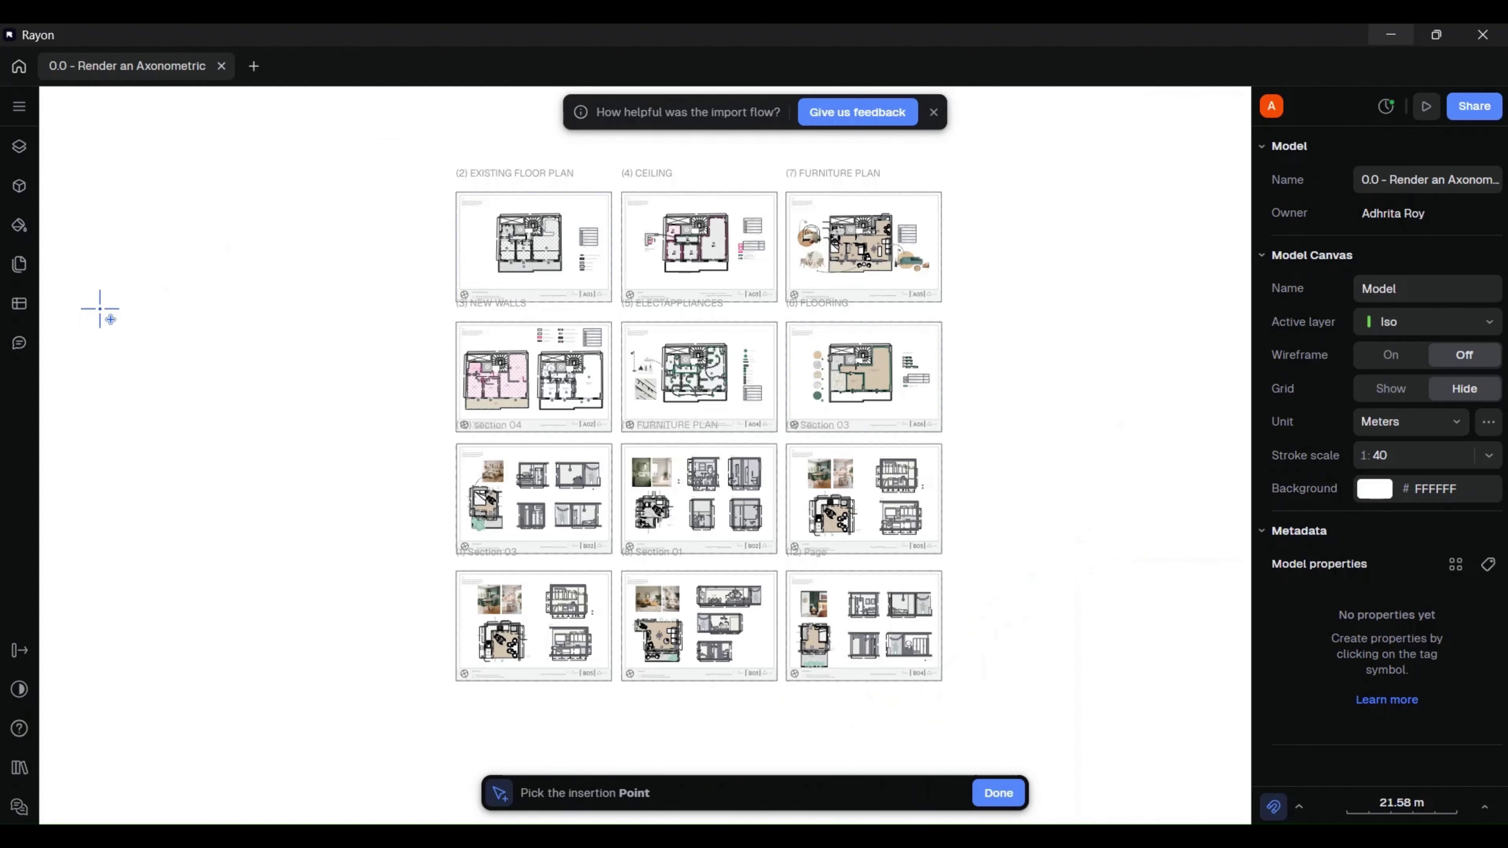
left_click(136, 301)
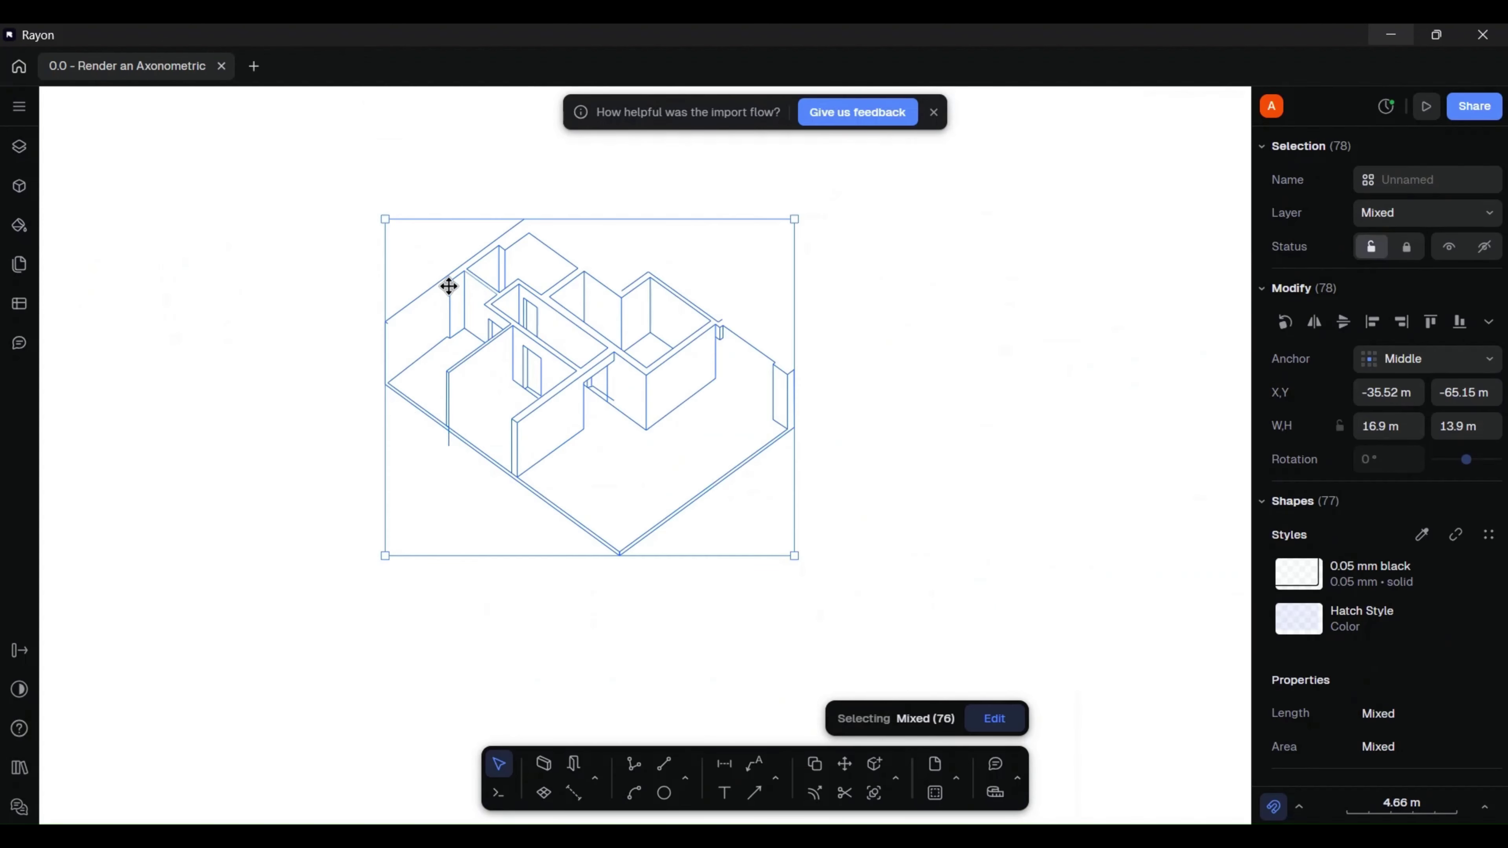
left_click(319, 396)
- Examine the wall corners and line ends of the imported axonometric
scroll(523, 511, "up", 5)
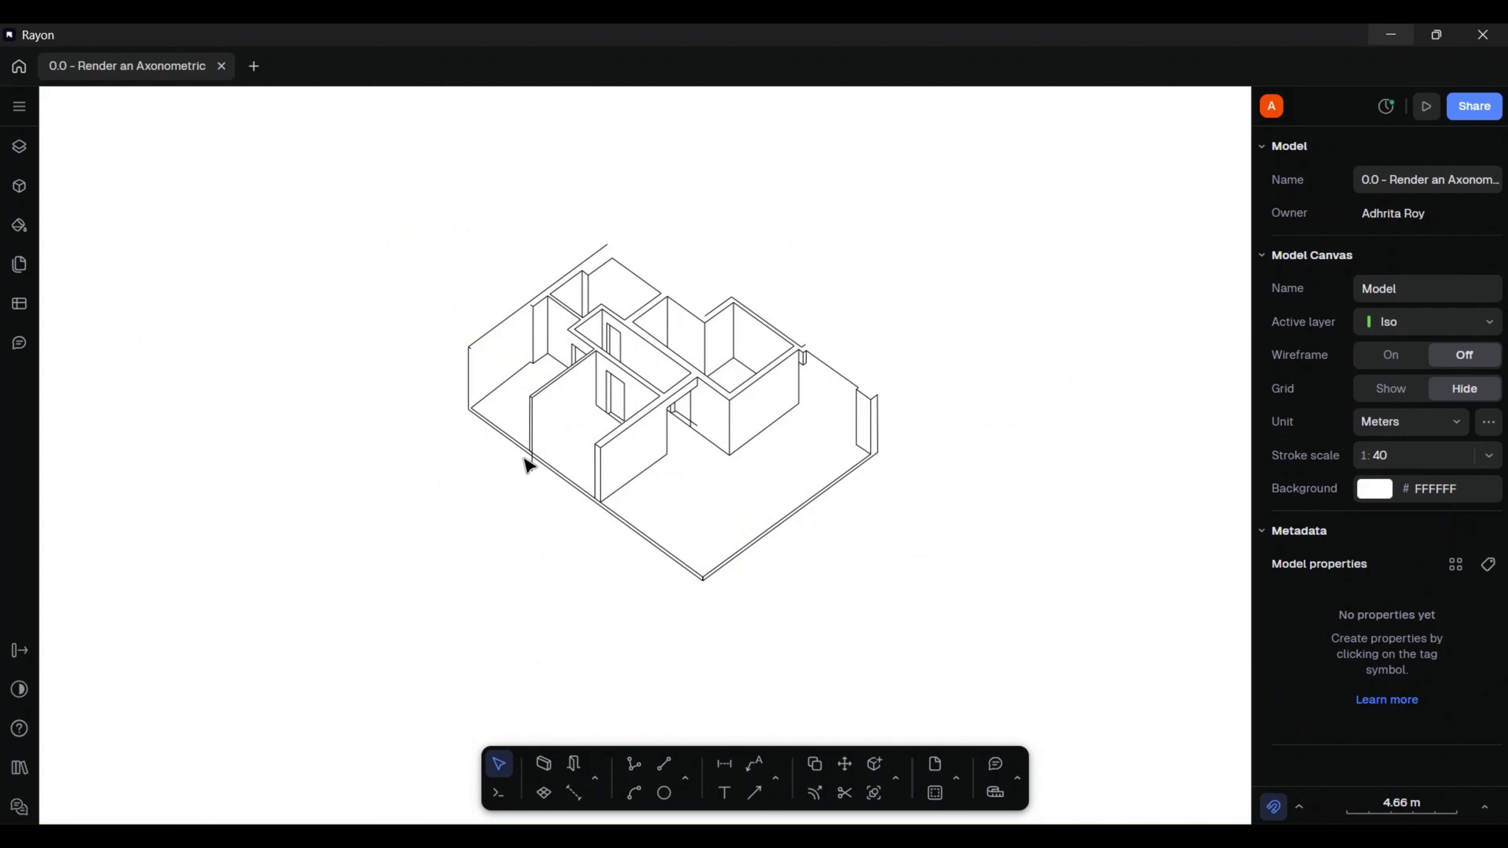
middle_click_drag(580, 351, 606, 564)
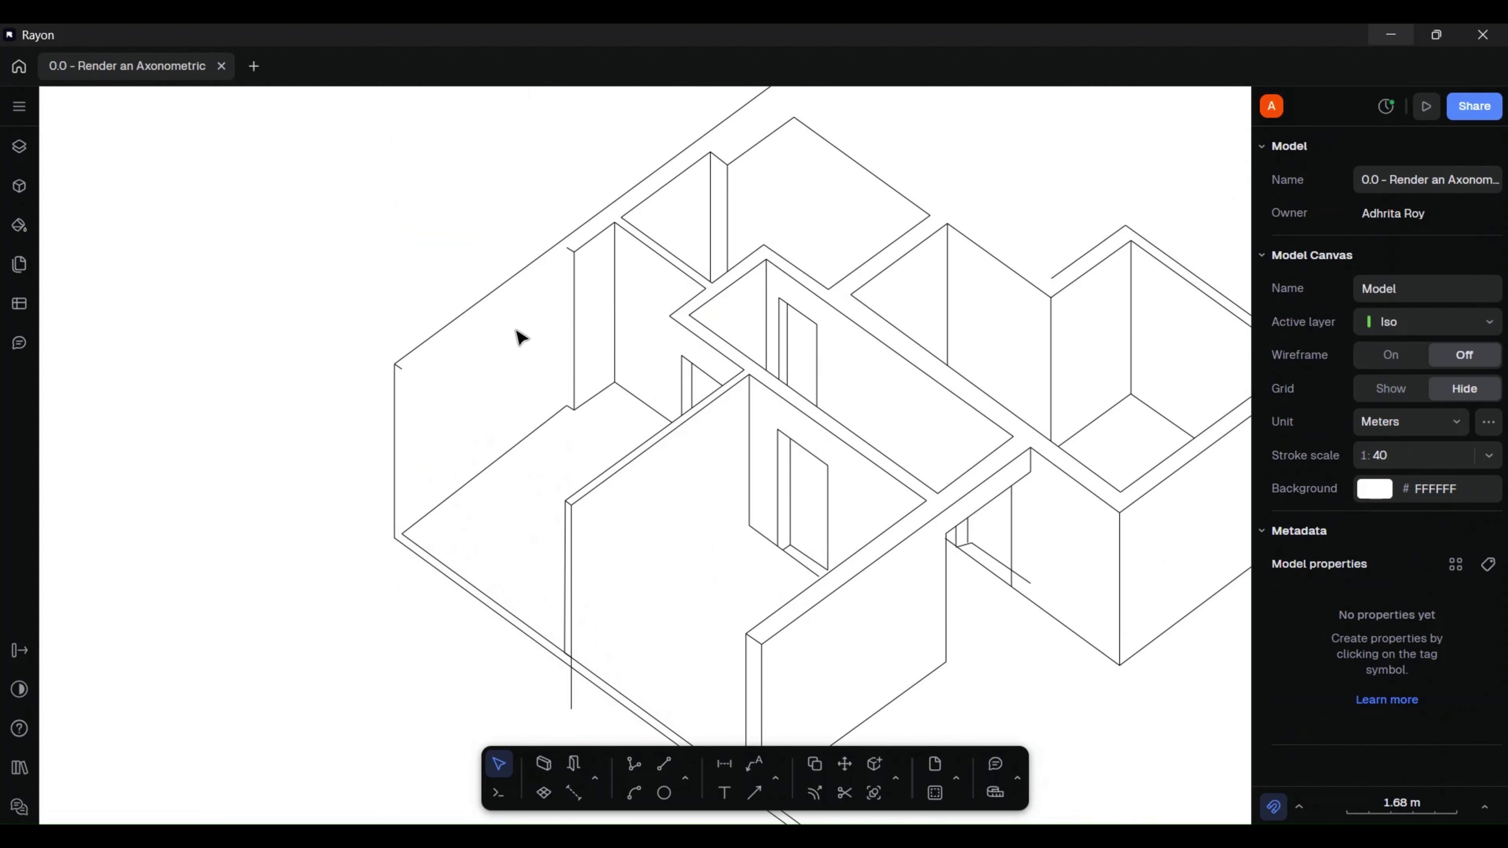
scroll(510, 302, "up", 3)
mouse_move(985, 215)
middle_mouse_down()
mouse_move(471, 242)
mouse_move(397, 279)
middle_mouse_up()
middle_click_drag(677, 255, 706, 434)
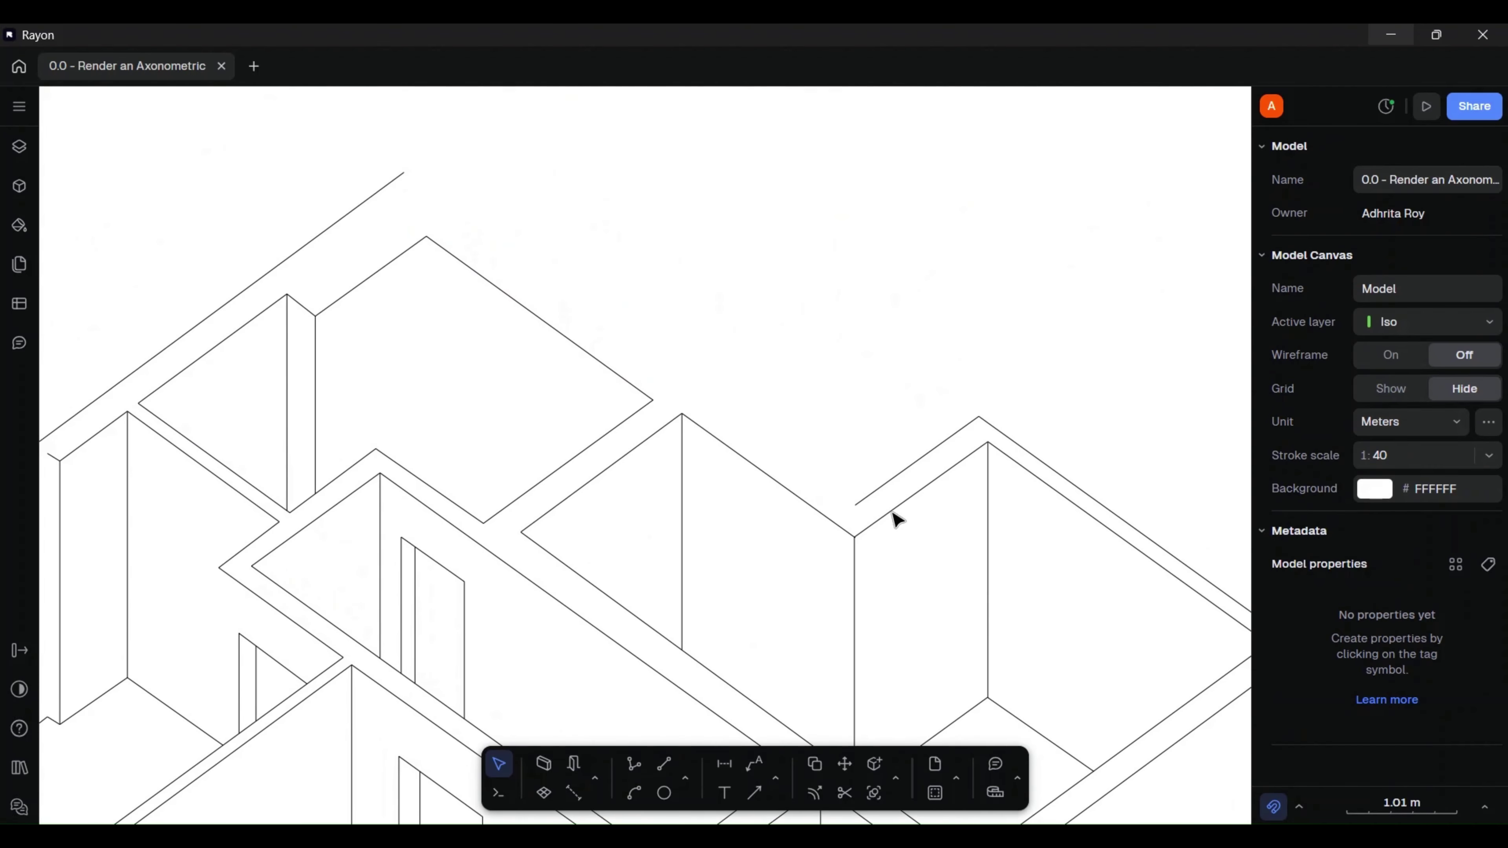
scroll(850, 222, "down", 5)
middle_click_drag(860, 415, 769, 366)
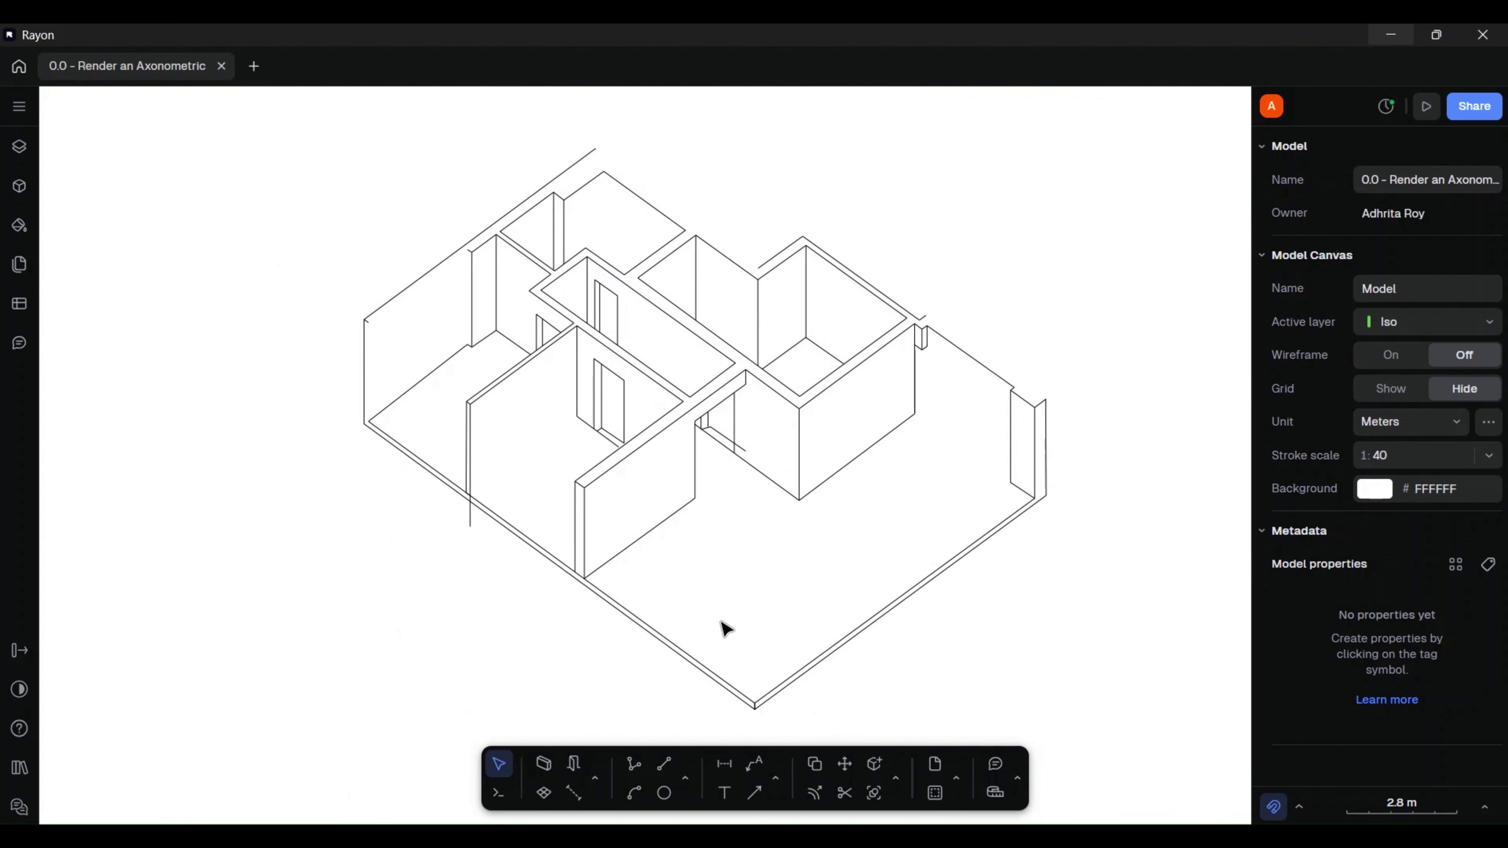
- Place an angled guideline from the open end of the outer back wall line to the open wall end beside the back-right room
type("xl")
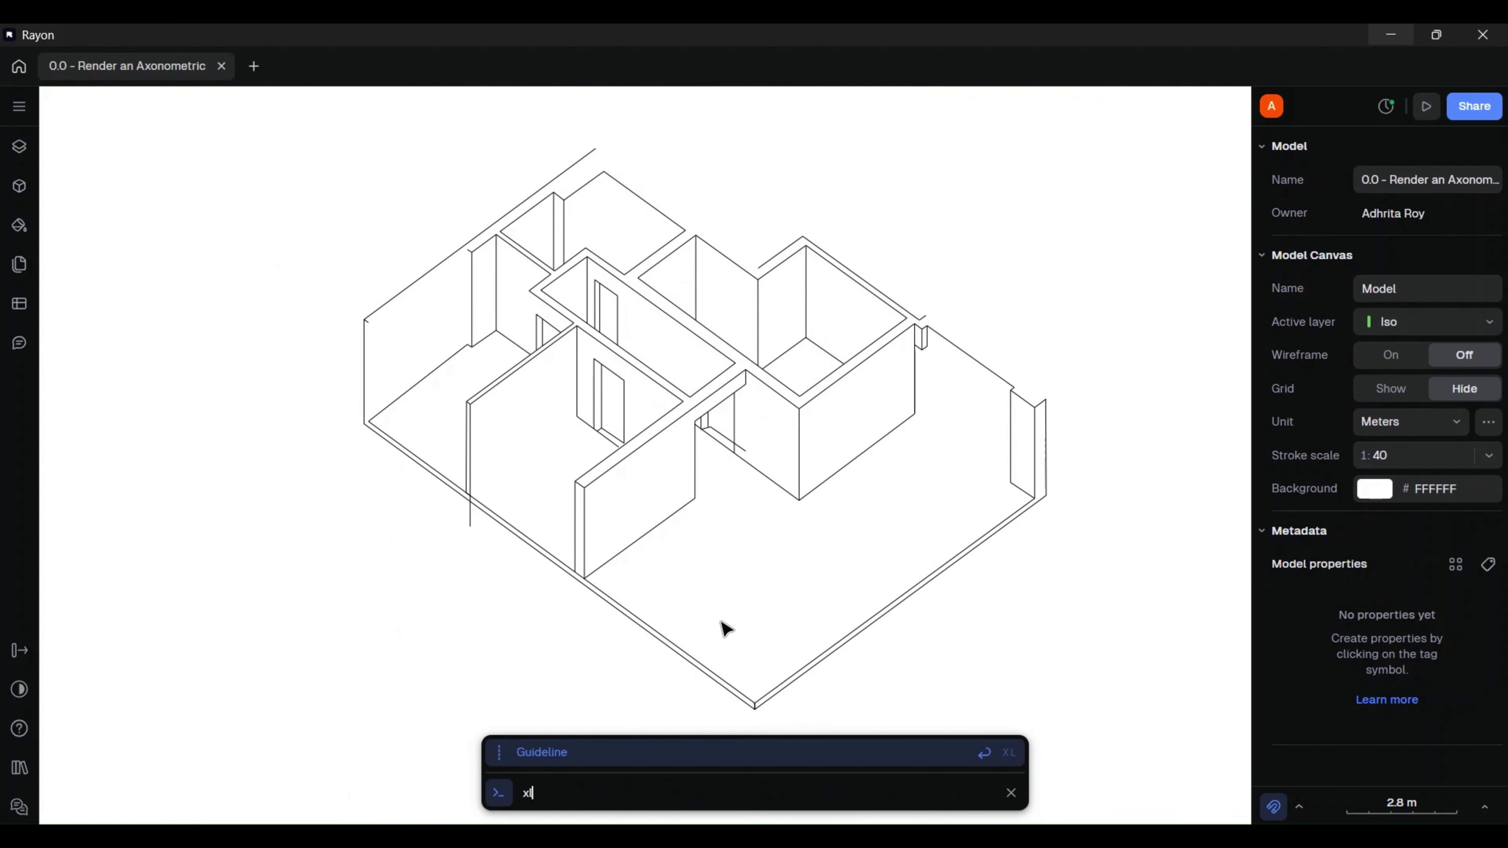
left_click(540, 754)
middle_click_drag(733, 388, 685, 517)
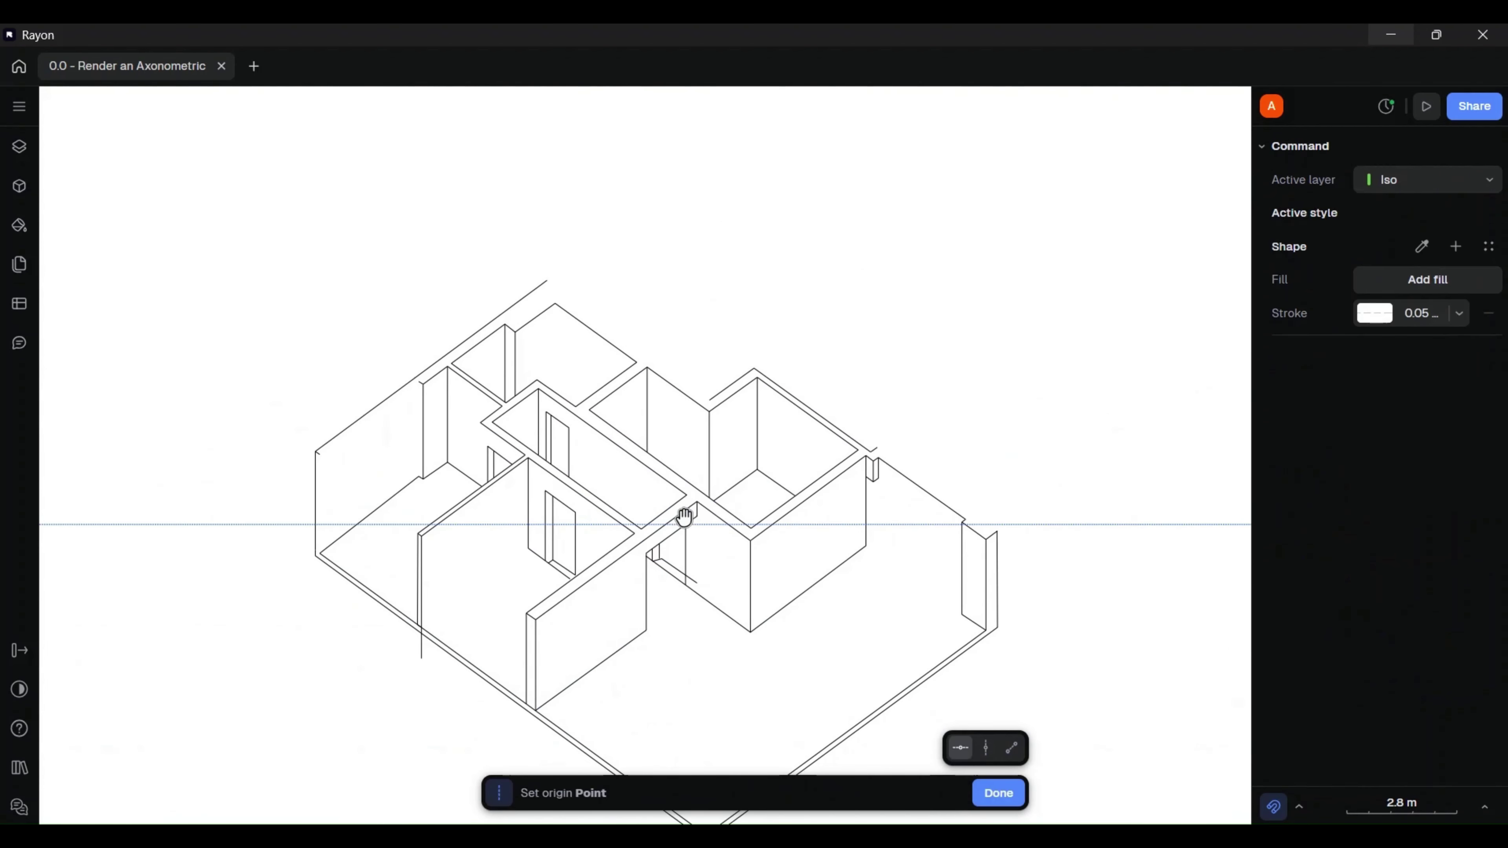
left_click(1013, 747)
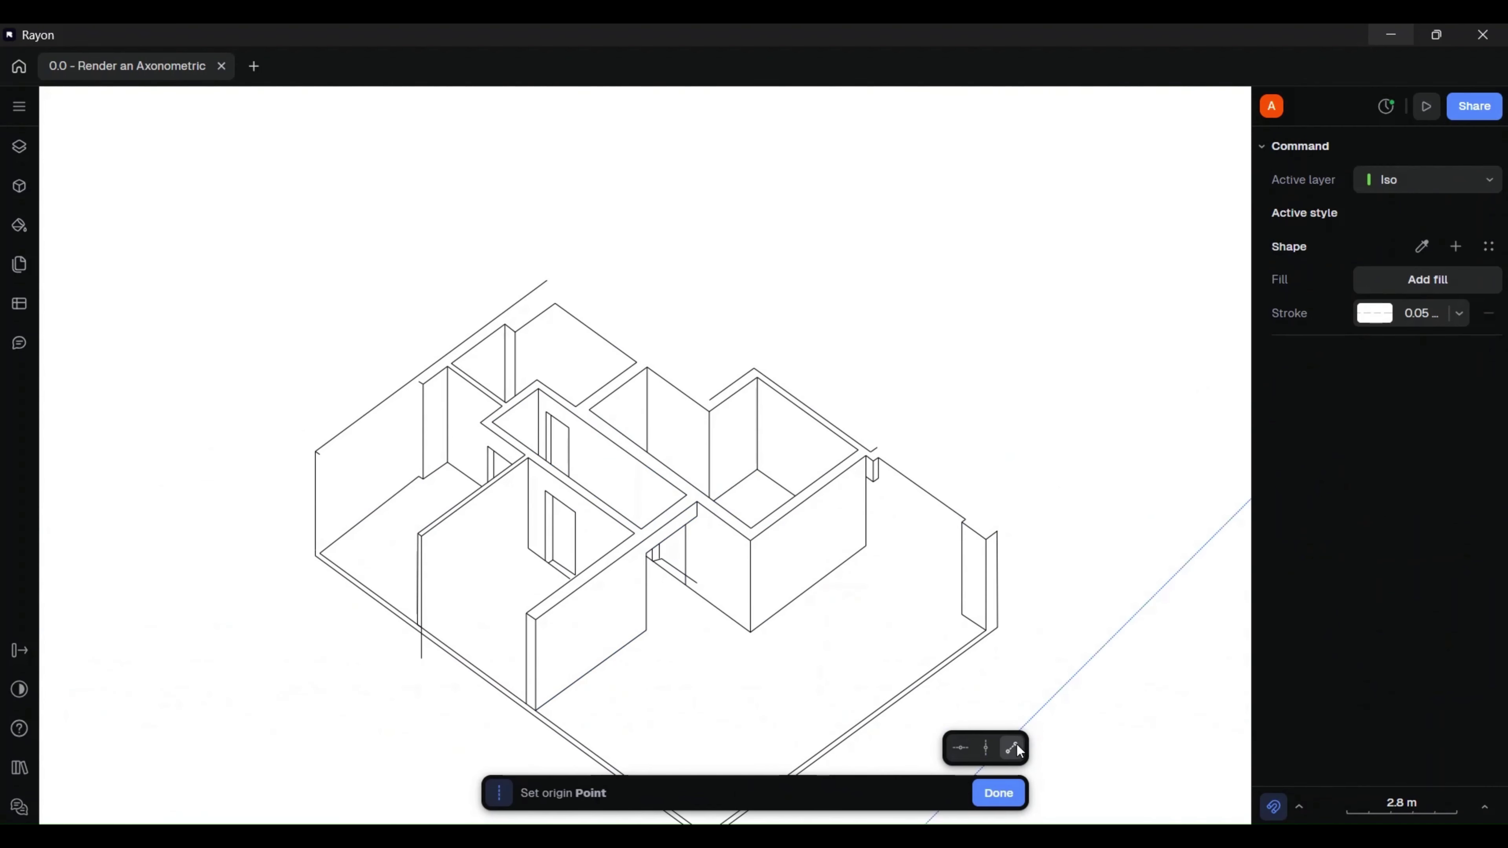
scroll(582, 290, "up", 3)
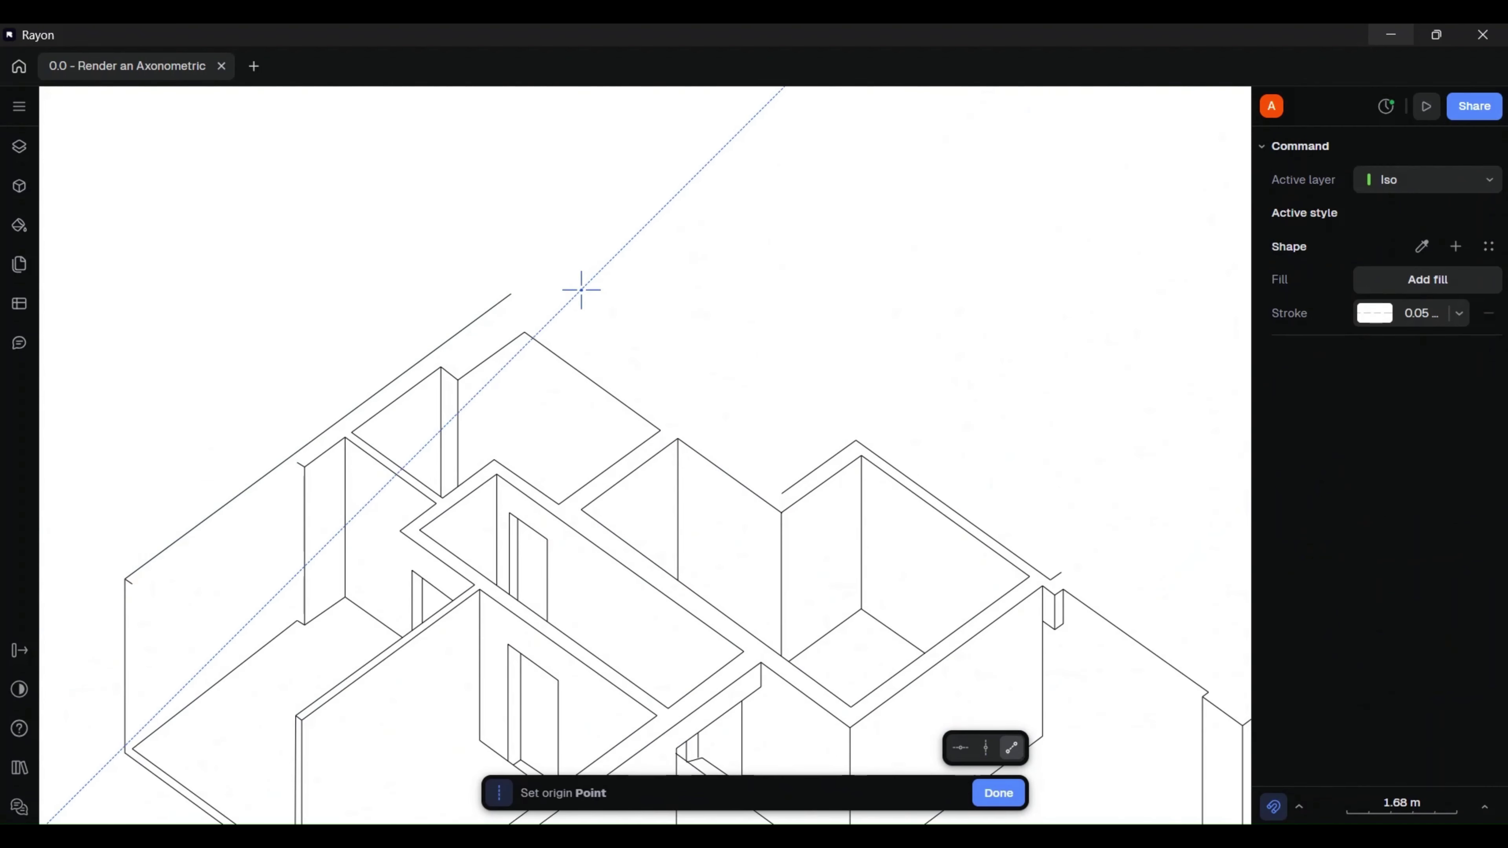
left_click(511, 293)
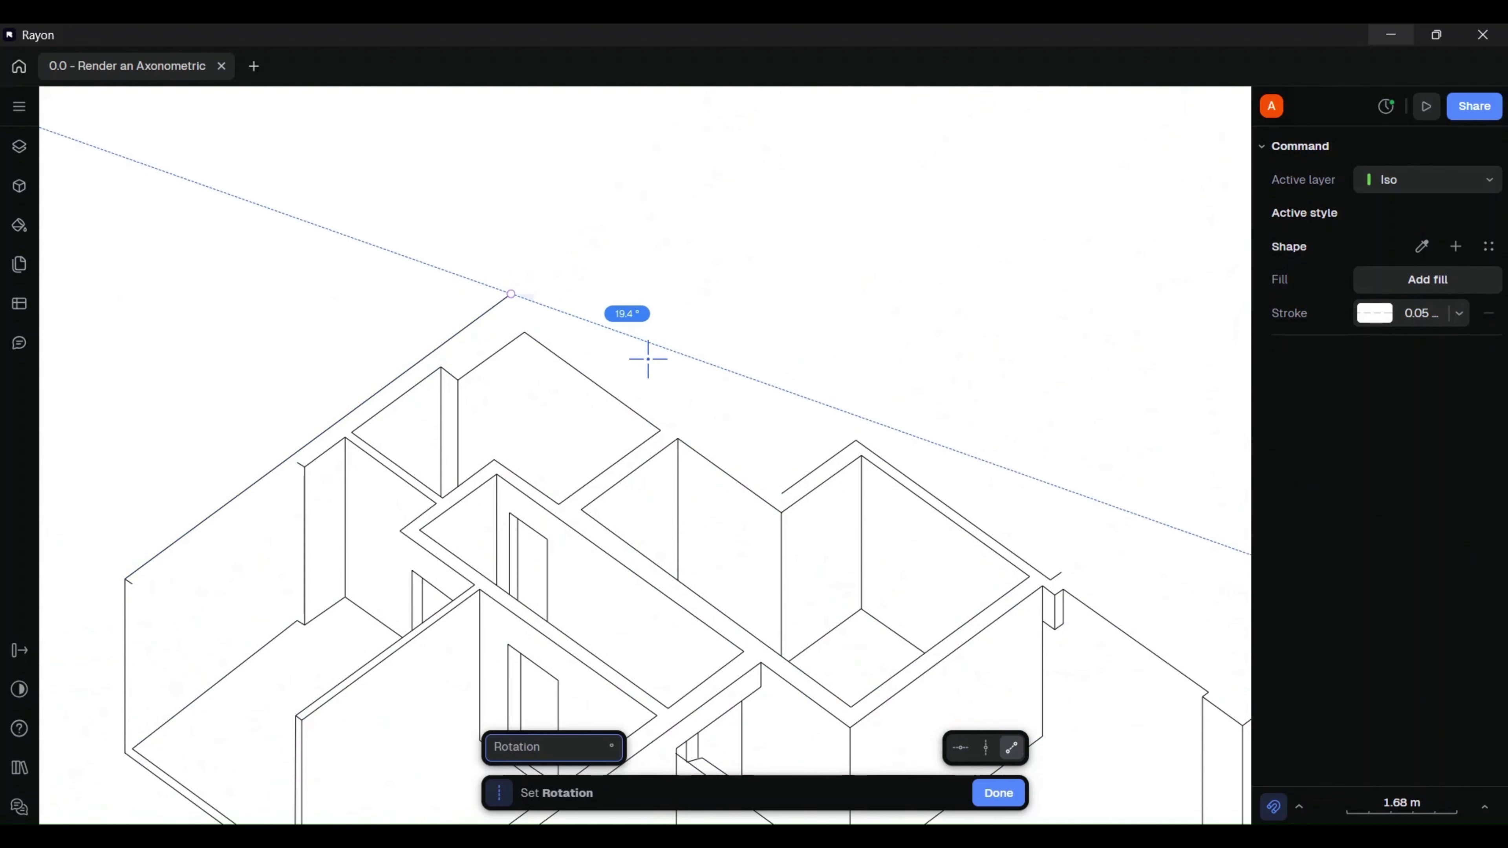
left_click(780, 493)
scroll(677, 297, "down", 5)
scroll(712, 457, "up", 3)
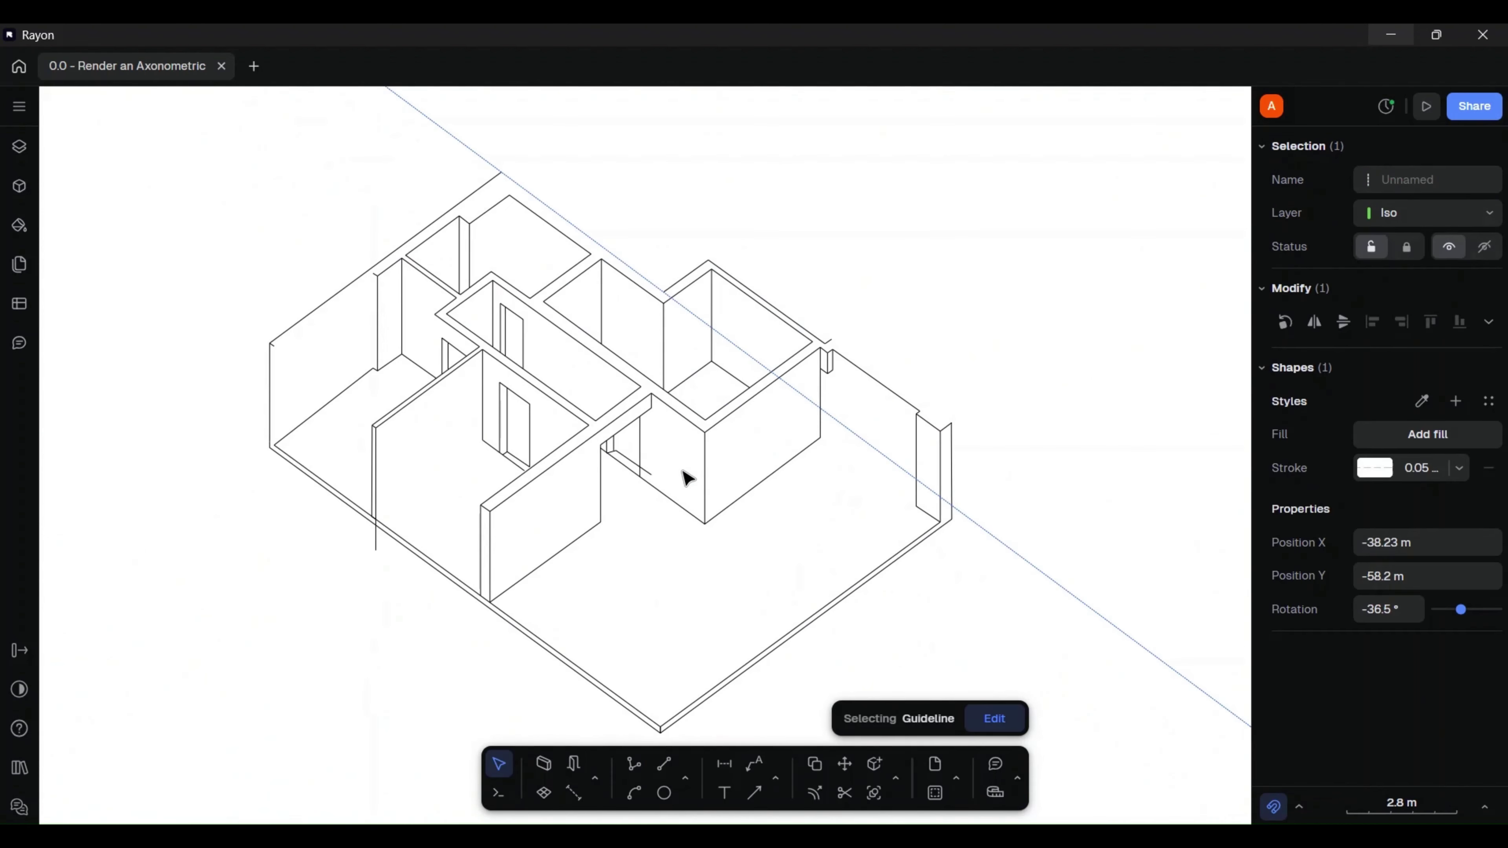
- Place a second angled guideline along the inner top edge of the left wall, through its short tick and the pillar corner
key("g")
scroll(356, 544, "up", 3)
middle_click_drag(269, 206, 297, 363)
scroll(281, 303, "up", 3)
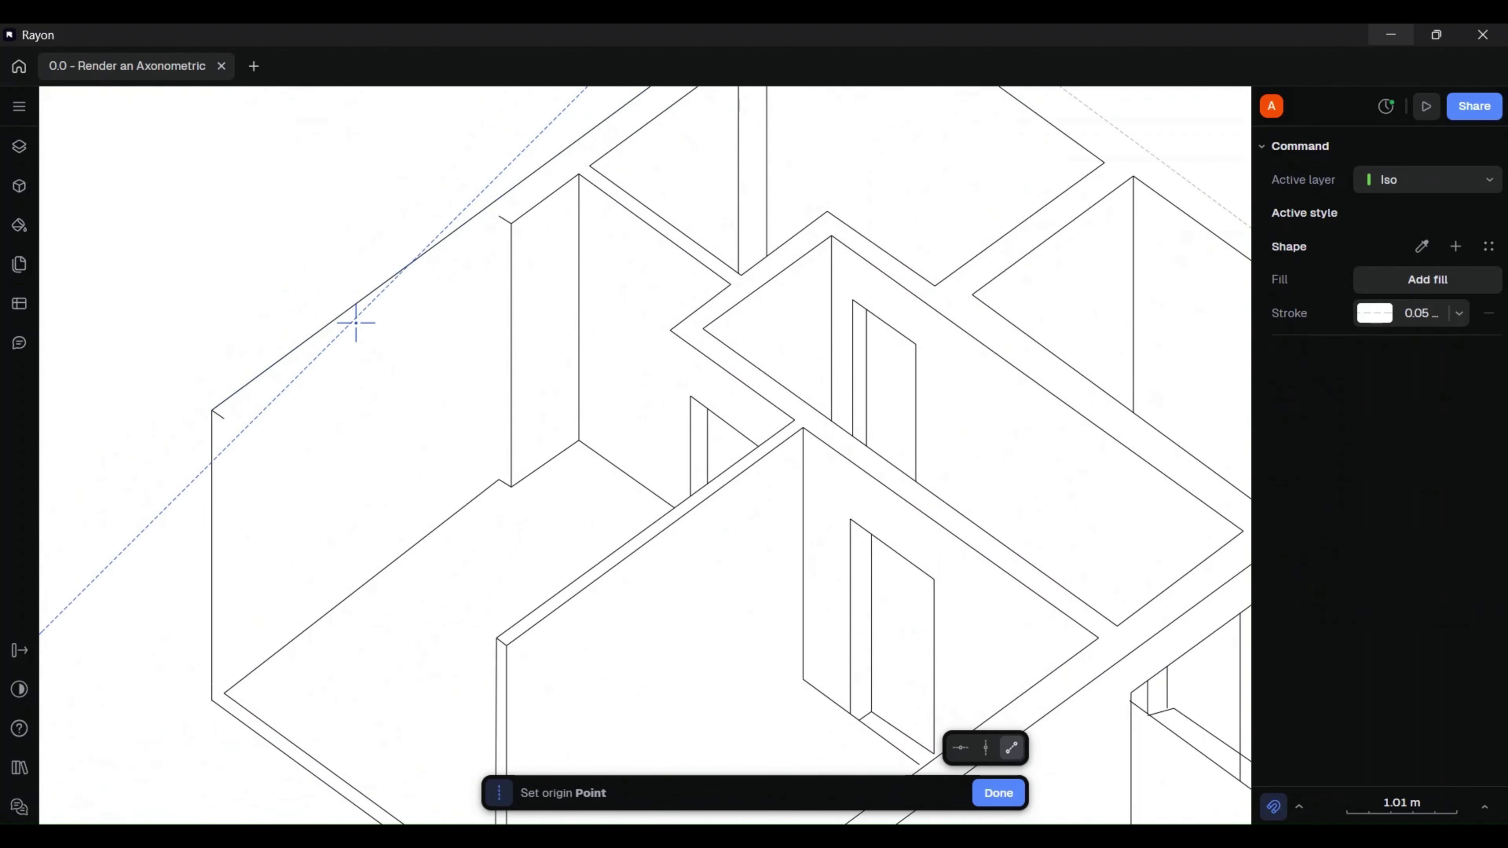
scroll(356, 324, "up", 3)
middle_click_drag(390, 323, 397, 364)
left_click(150, 540)
left_click(609, 205)
scroll(609, 203, "down", 3)
- Place an angled guideline from the top corner of the corridor doorway, following the direction of the door head
middle_click_drag(1085, 402, 545, 266)
key("g")
left_click(498, 271)
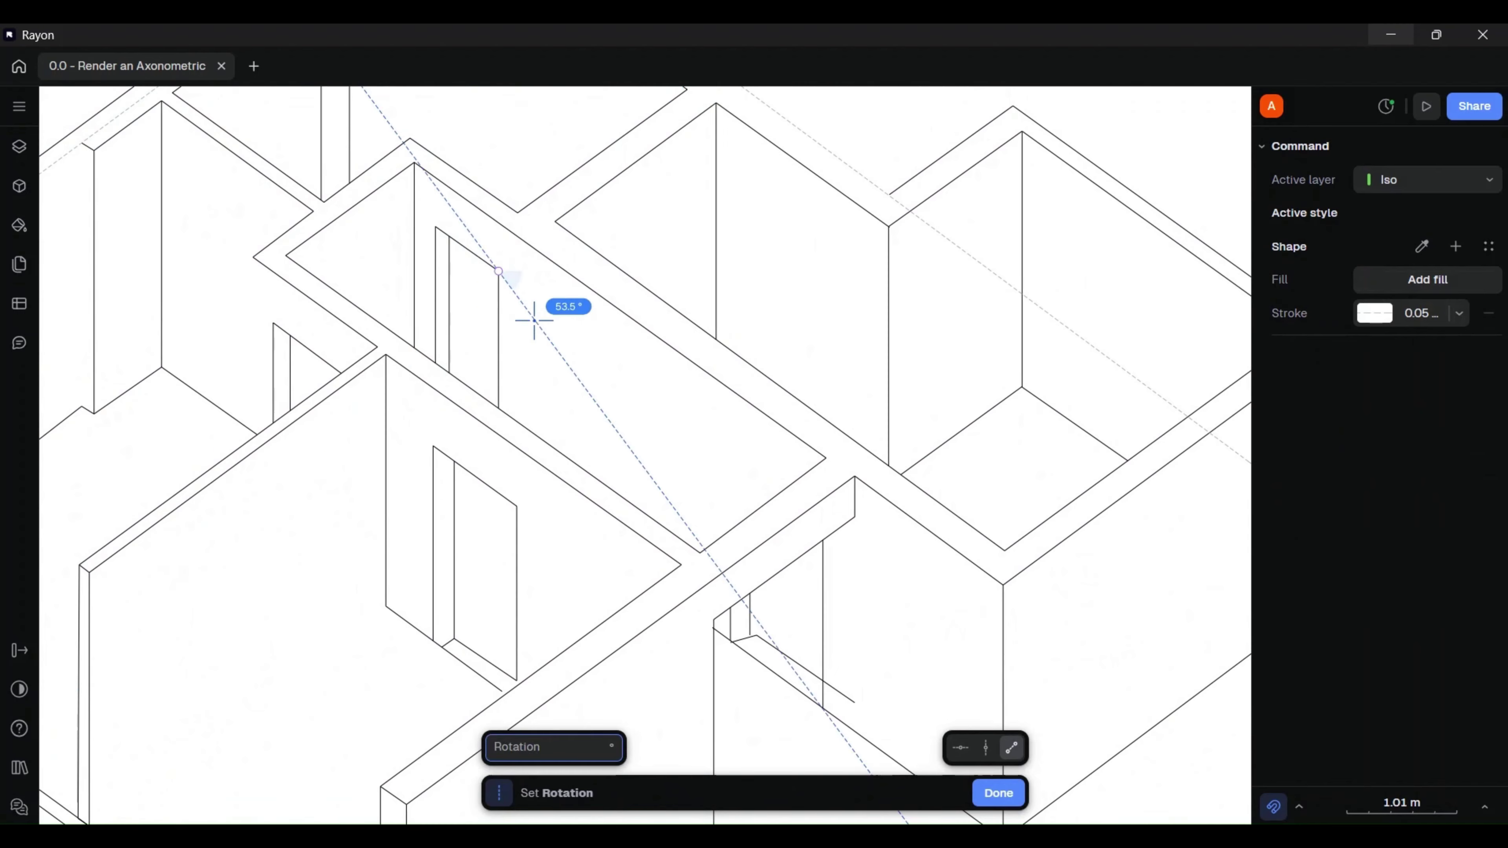
left_click(653, 381)
scroll(664, 476, "down", 3)
middle_click_drag(663, 505, 333, 365)
scroll(861, 317, "up", 5)
- Place an angled guideline along the outer edge of the right-hand back wall, ending at the pillar's outer top corner
key("g")
left_click(501, 158)
scroll(1060, 549, "up", 10)
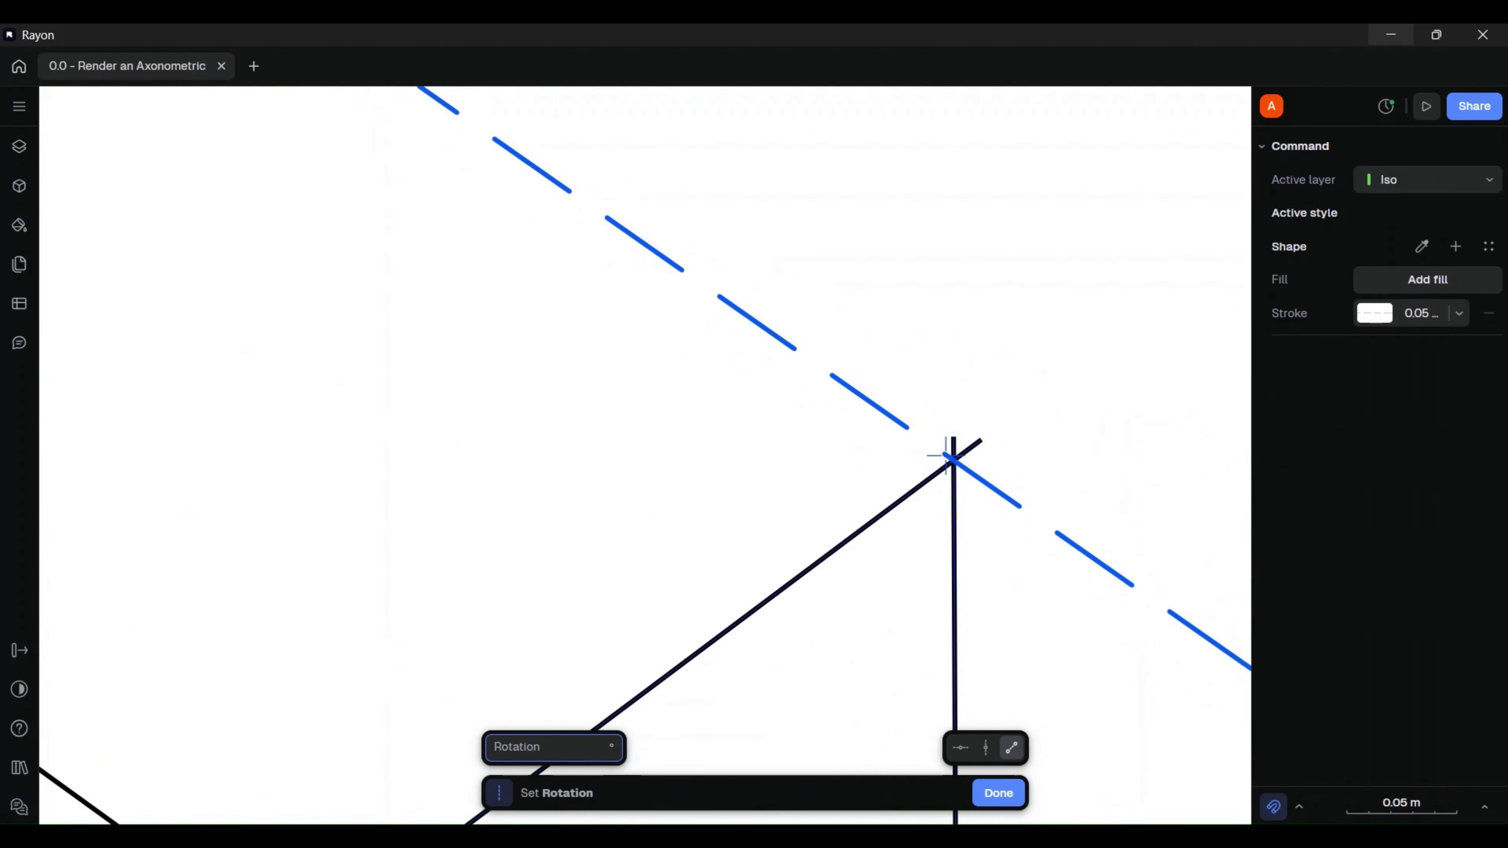
left_click(953, 460)
scroll(950, 459, "down", 10)
scroll(838, 419, "up", 3)
middle_click_drag(306, 492, 950, 428)
middle_click_drag(162, 528, 589, 586)
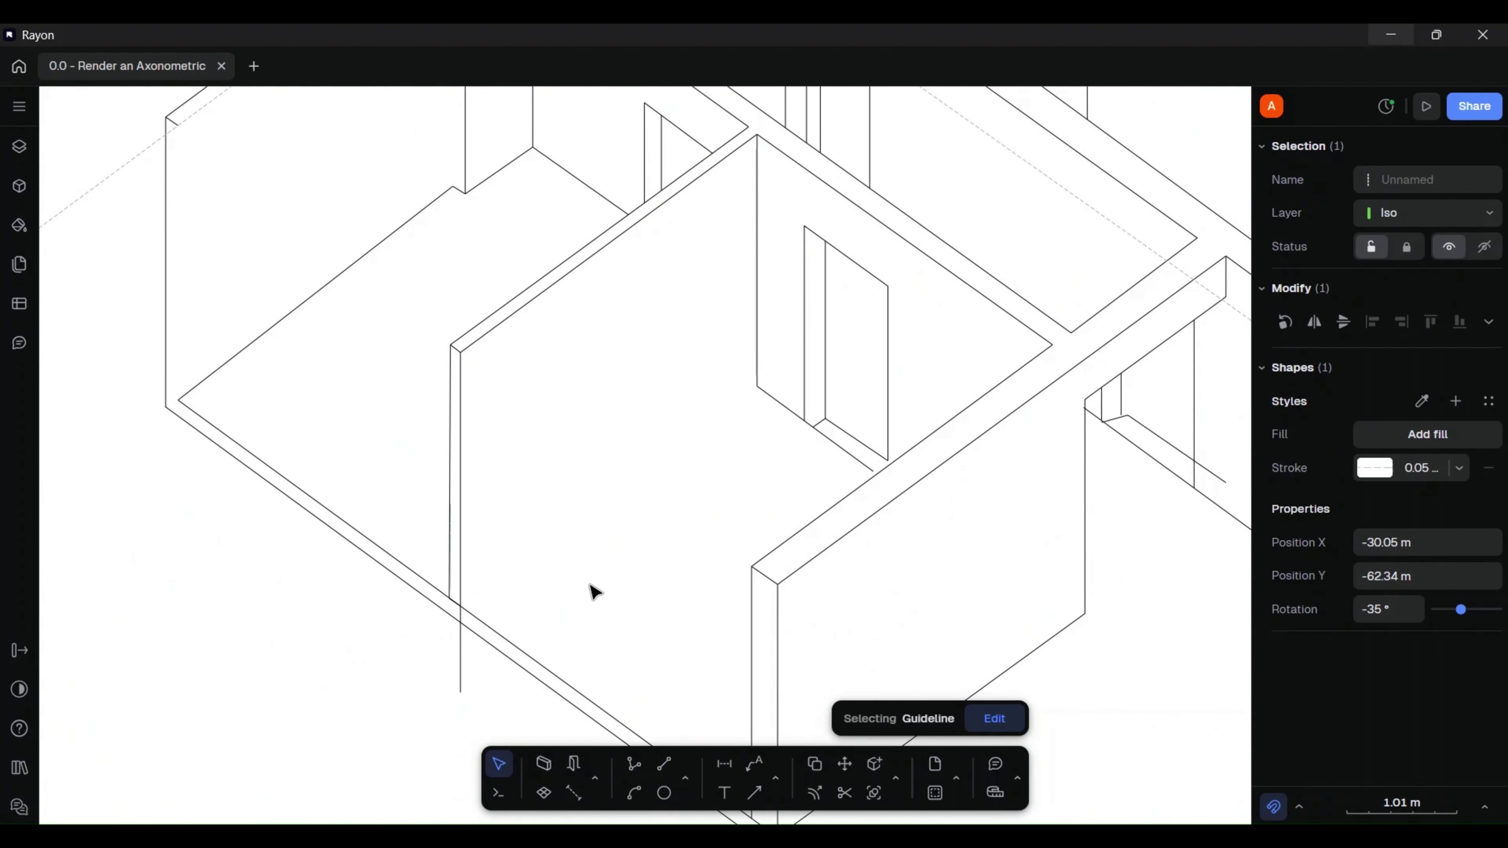
key("g")
middle_click_drag(666, 96, 482, 421)
key("Escape")
scroll(482, 421, "down", 3)
middle_click_drag(599, 410, 519, 306)
scroll(519, 306, "down", 3)
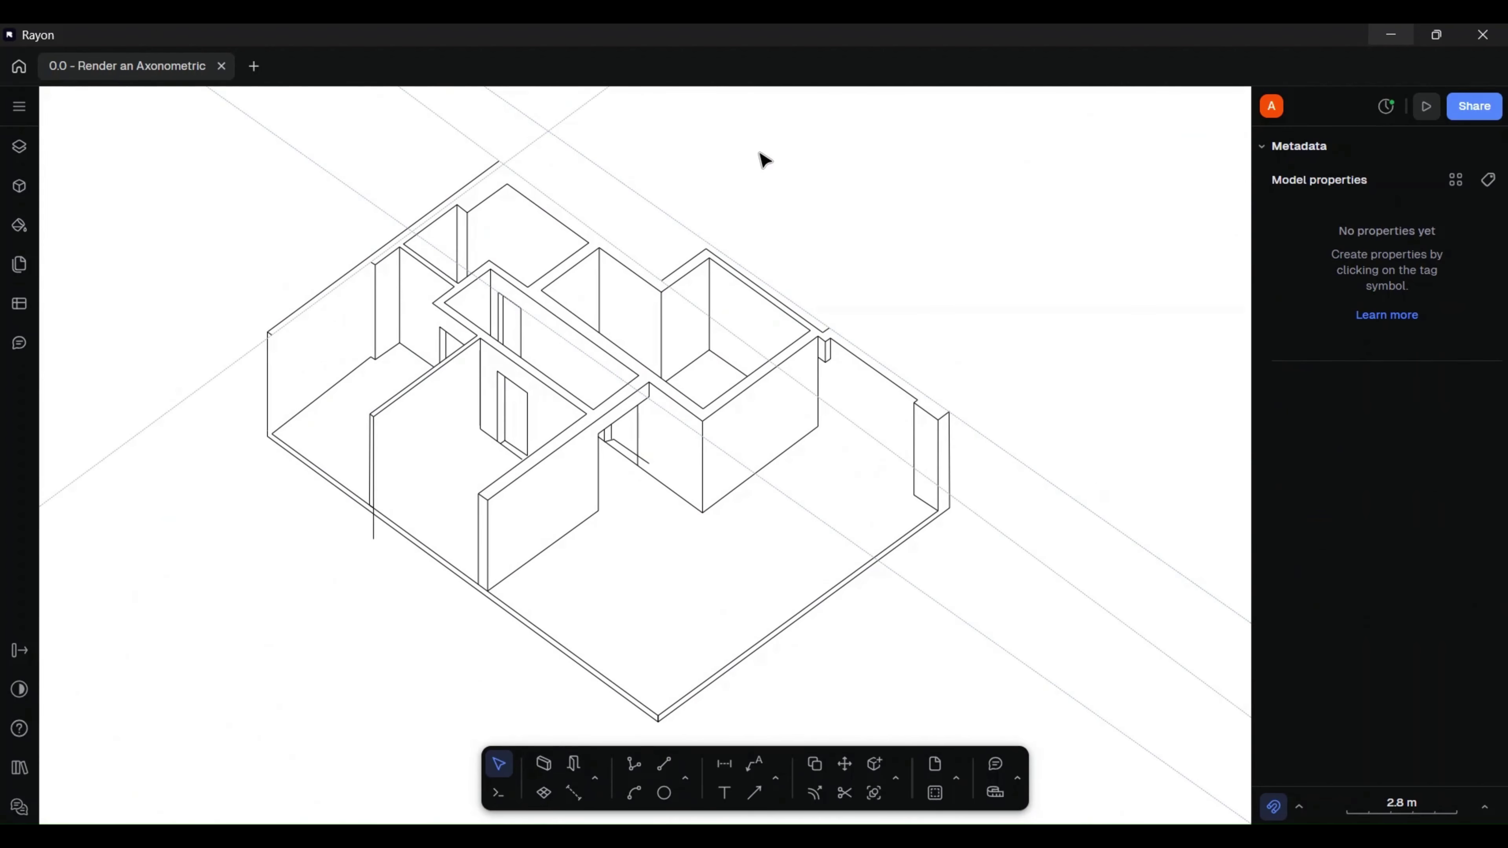
- Draw polylines along the guidelines to complete the outer top edges of the back wall and the right-hand back wall
type("pl")
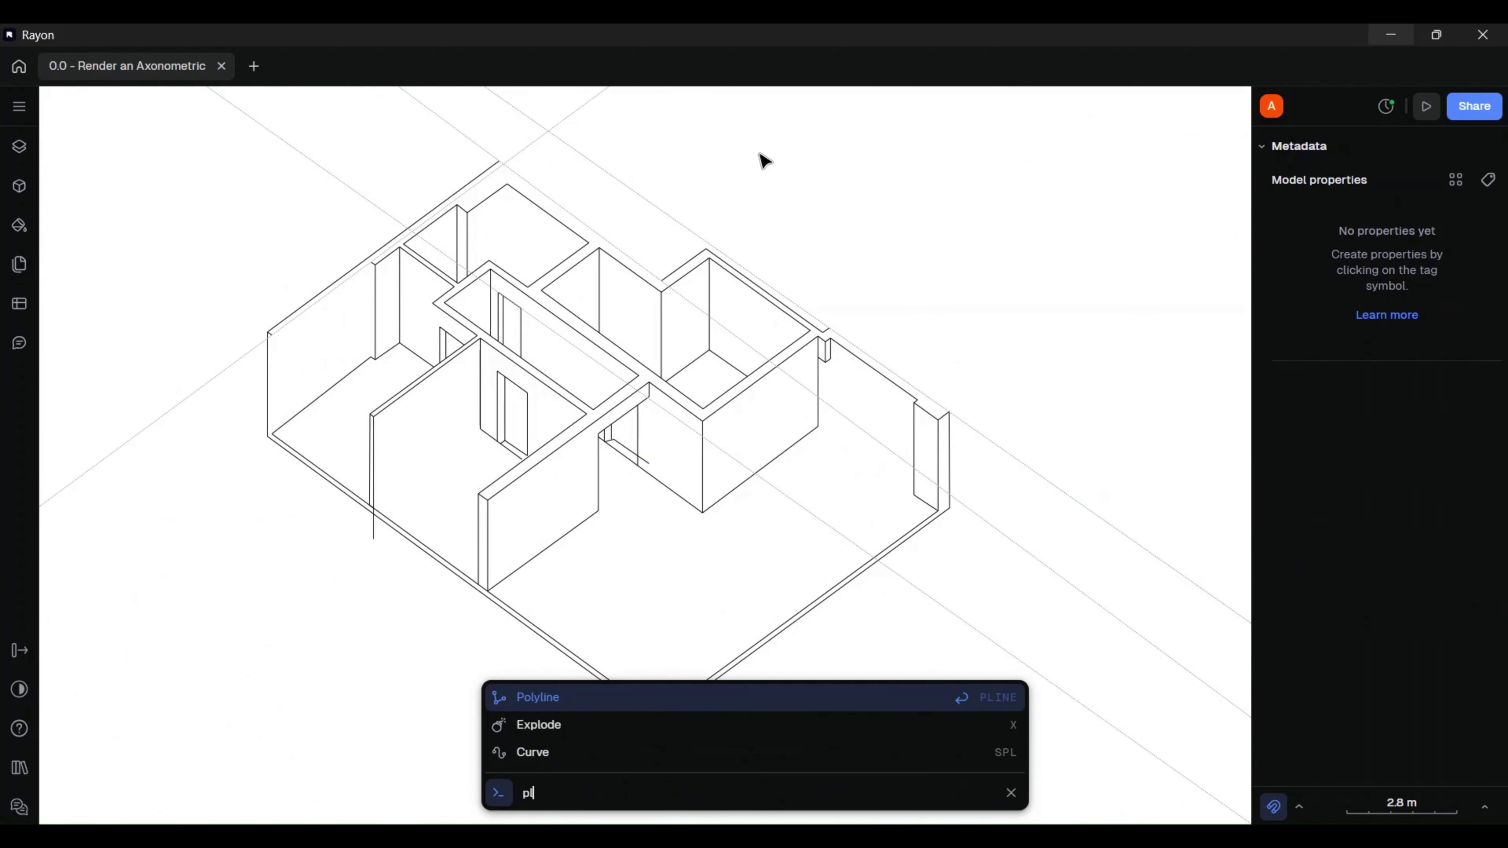
left_click(582, 698)
middle_click_drag(547, 259, 540, 411)
scroll(540, 410, "up", 5)
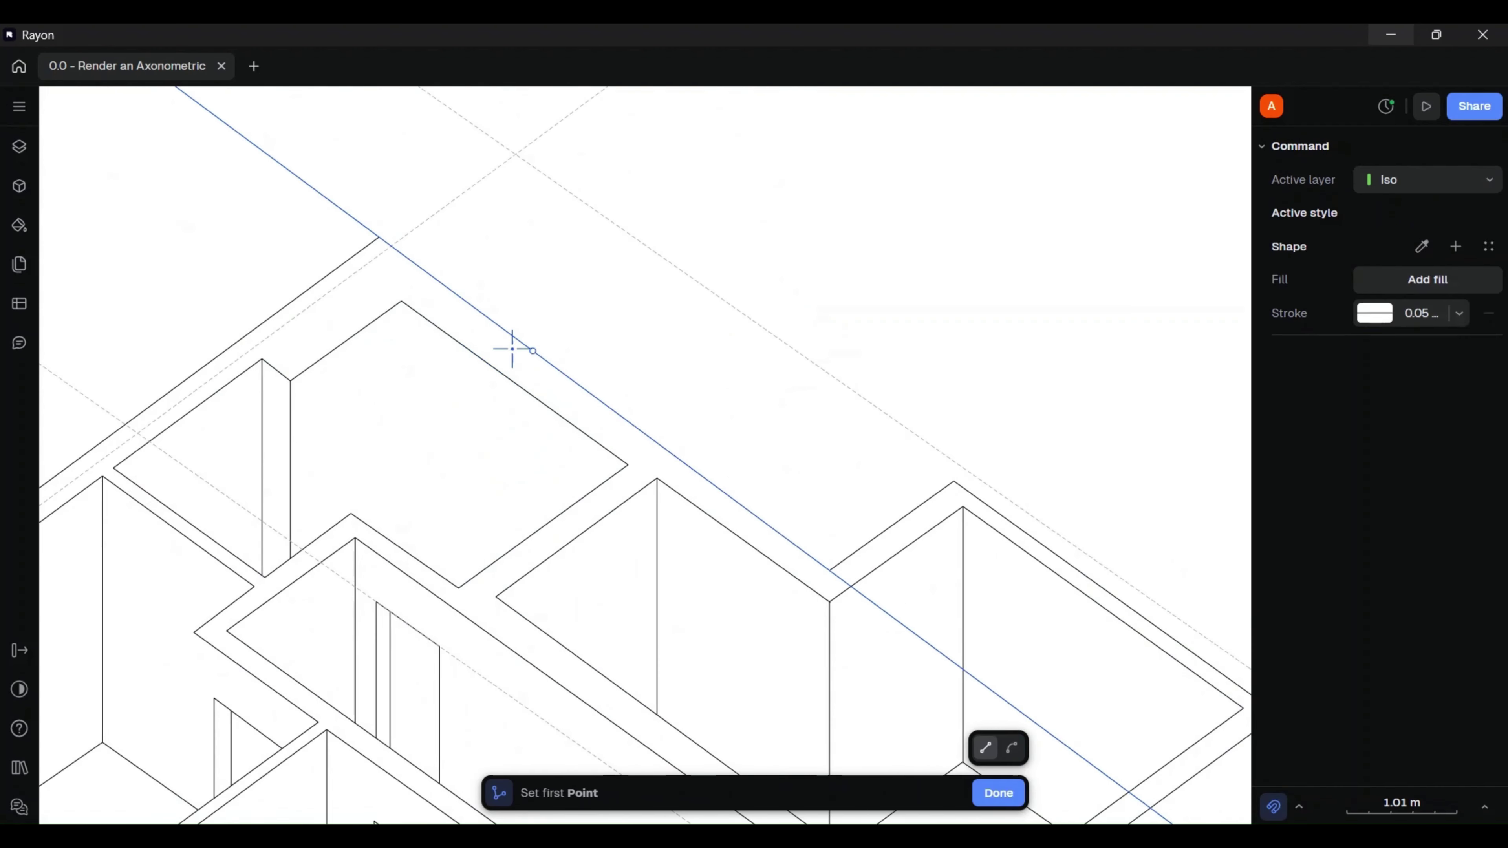
left_click(321, 173)
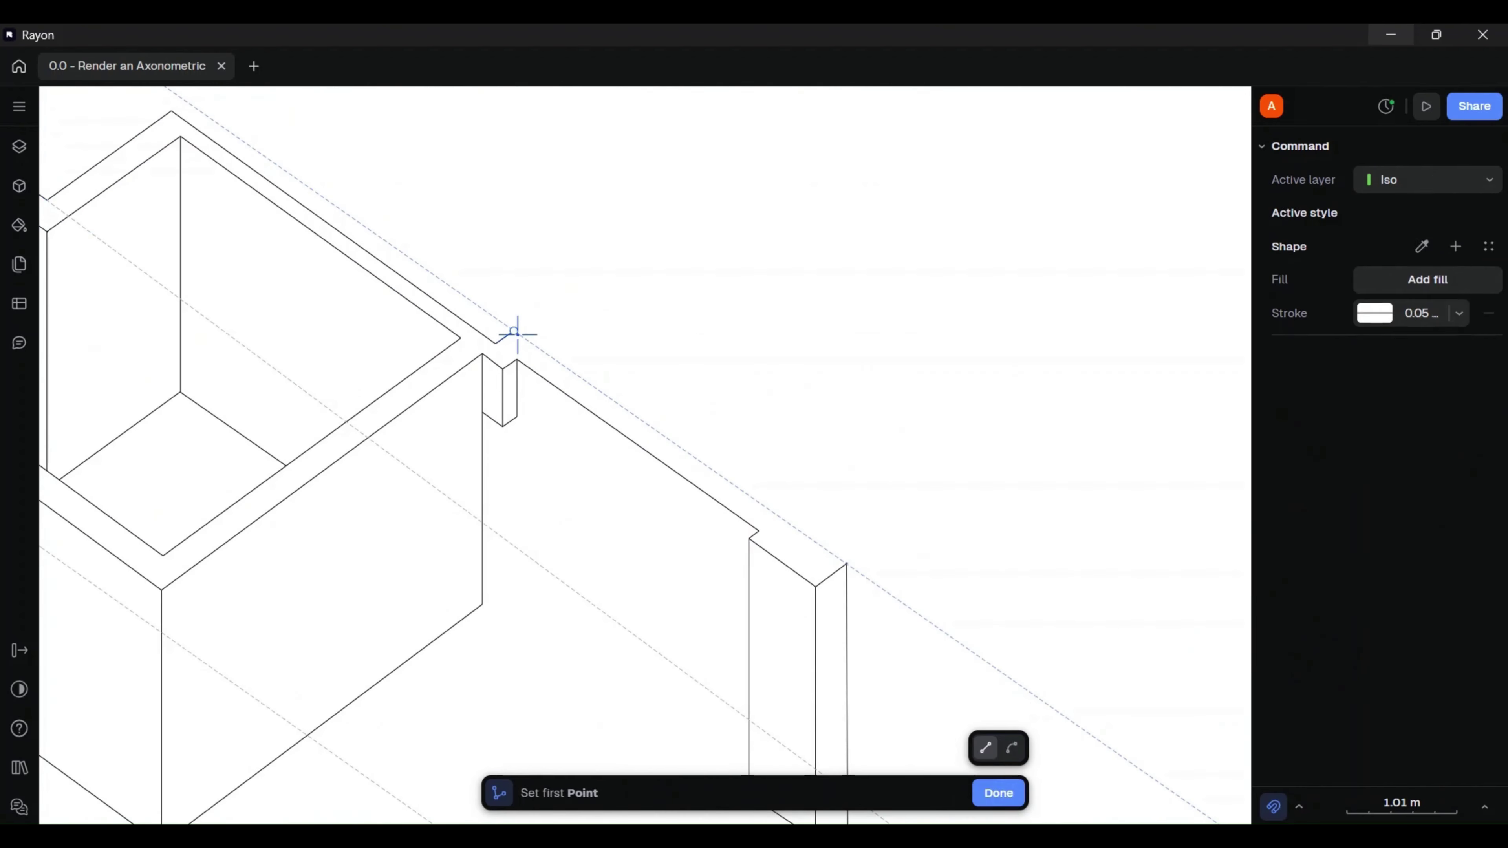
left_click(512, 334)
scroll(845, 580, "up", 3)
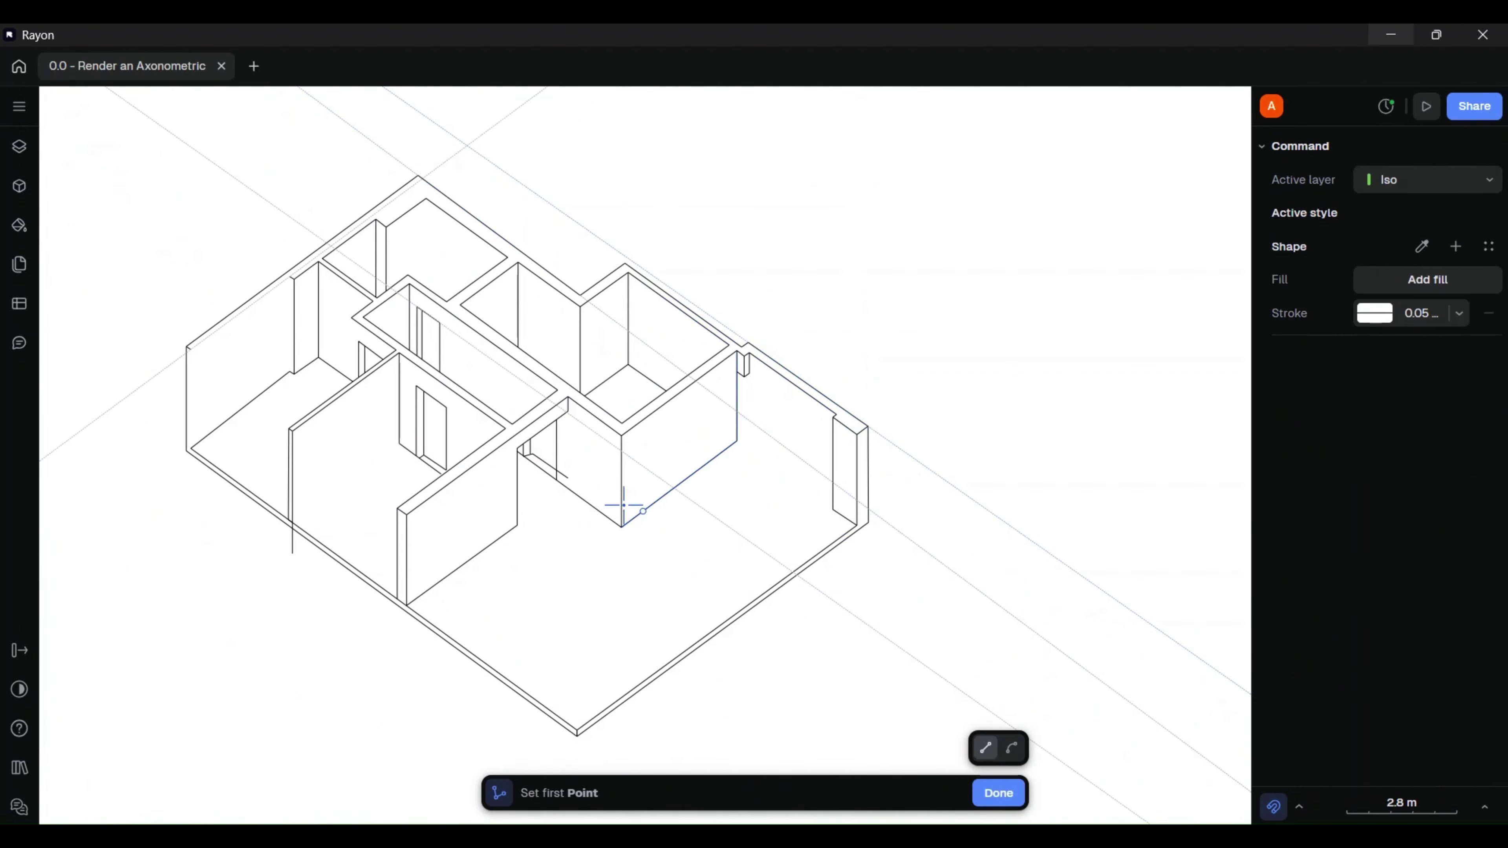
- Draw polylines for the partition wall's missing floor line and the left wall's missing inner edges
scroll(623, 508, "up", 5)
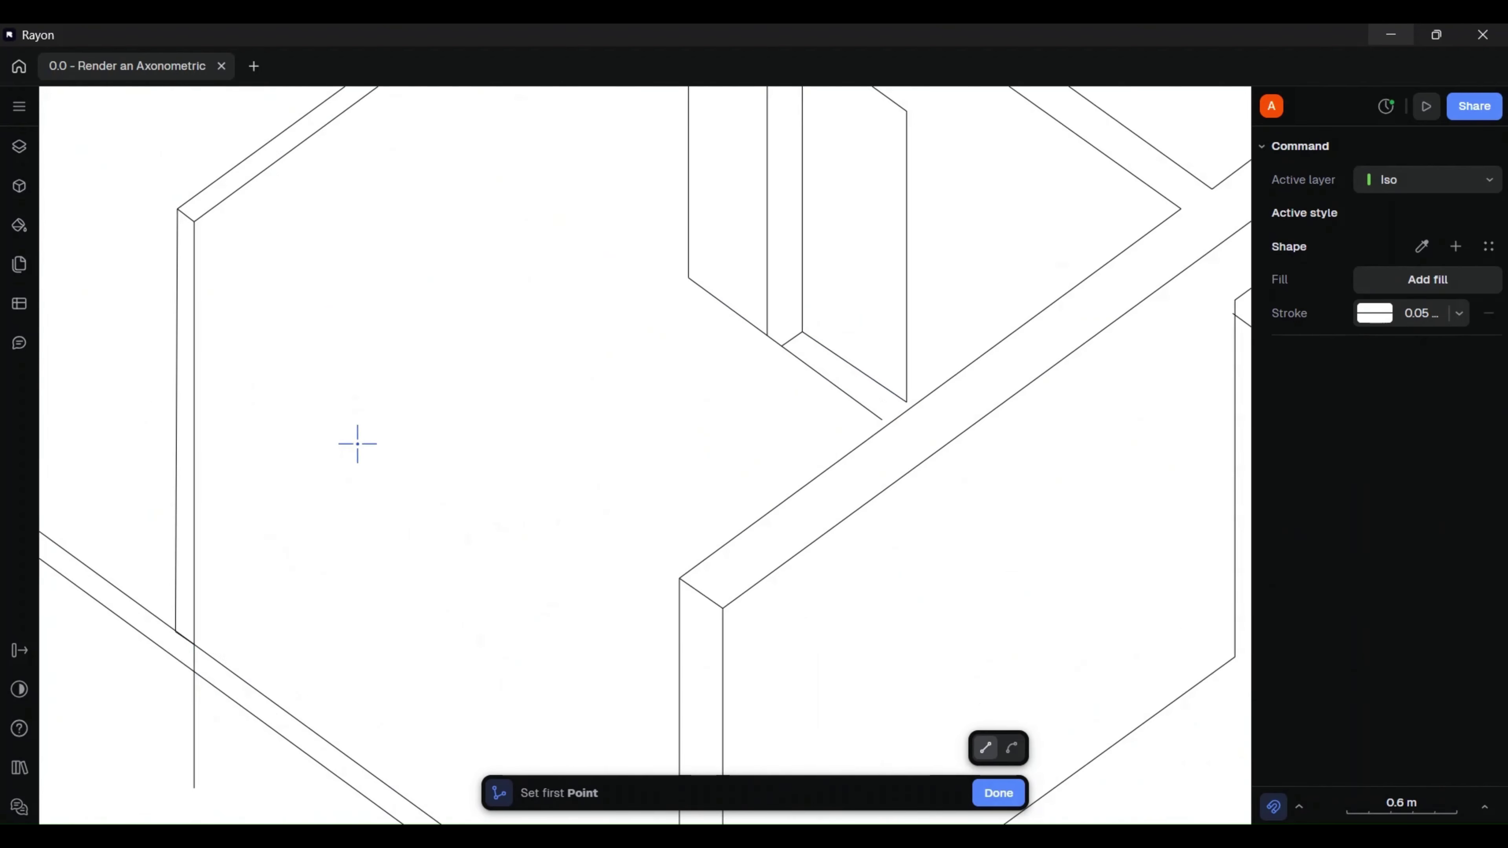
left_click(194, 645)
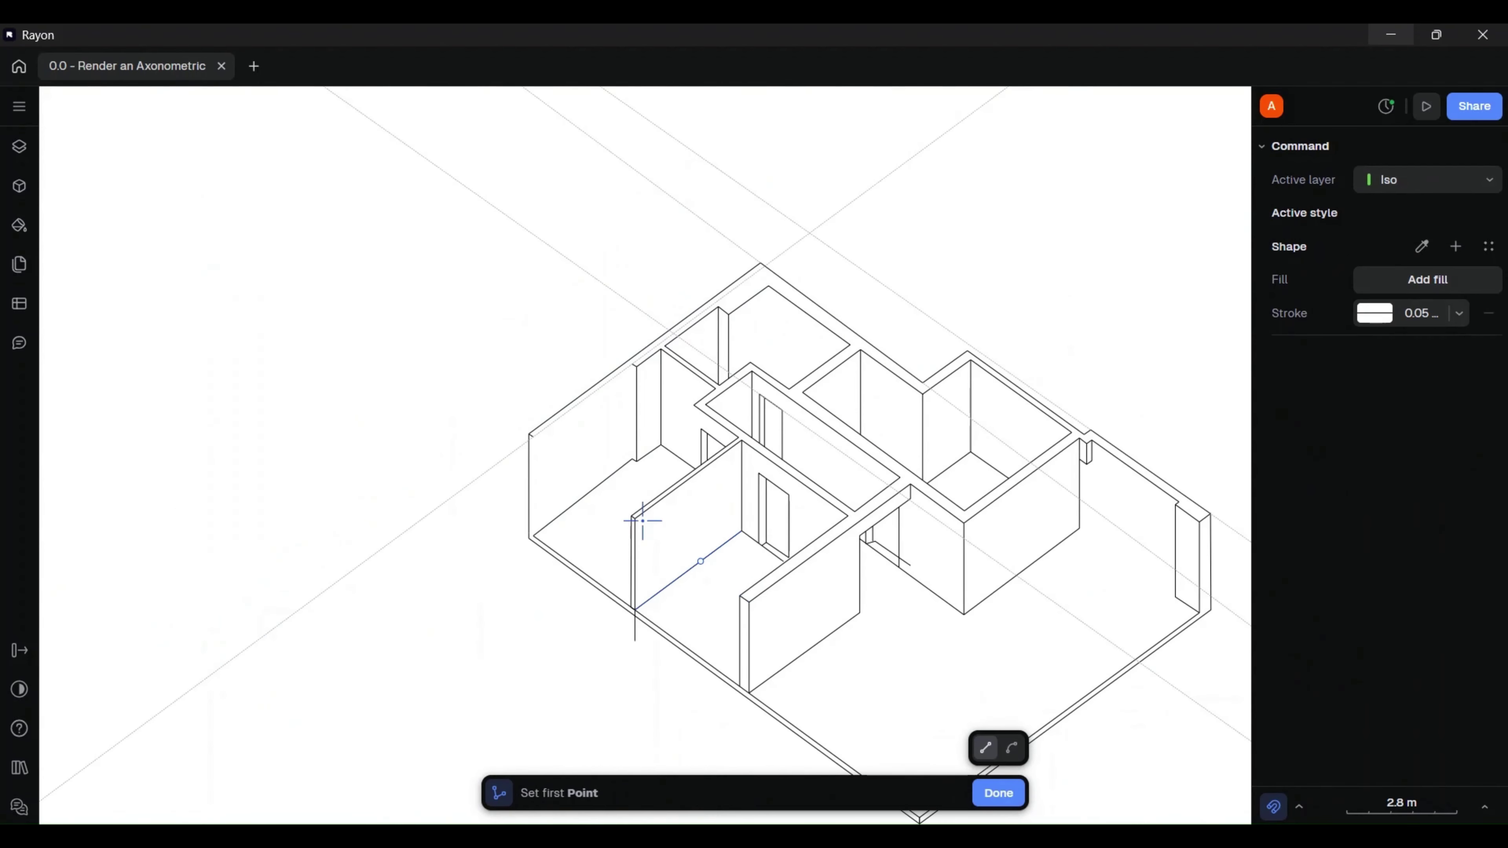
scroll(337, 680, "up", 5)
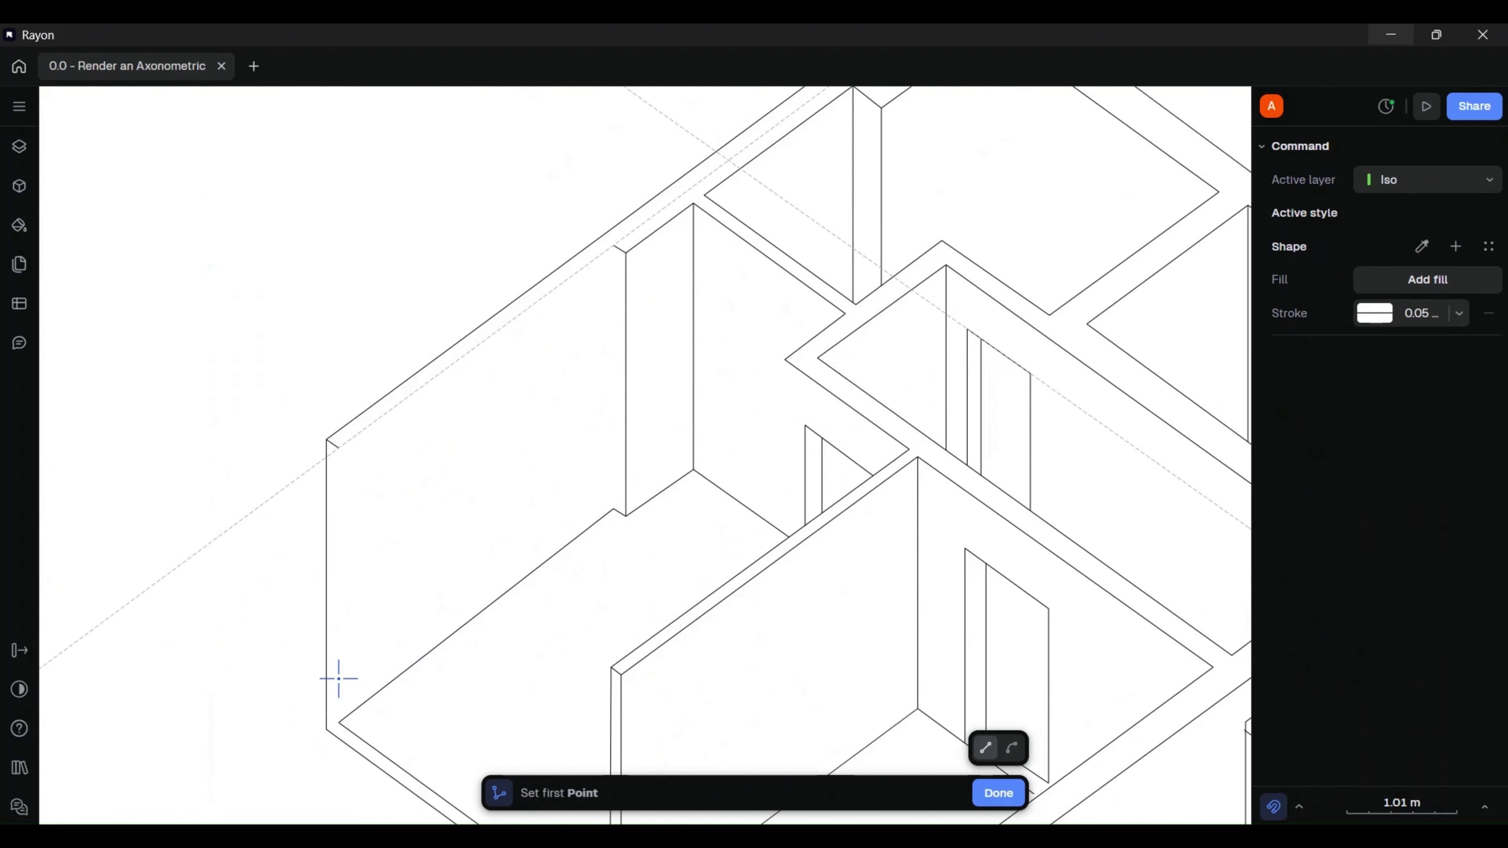
left_click(339, 721)
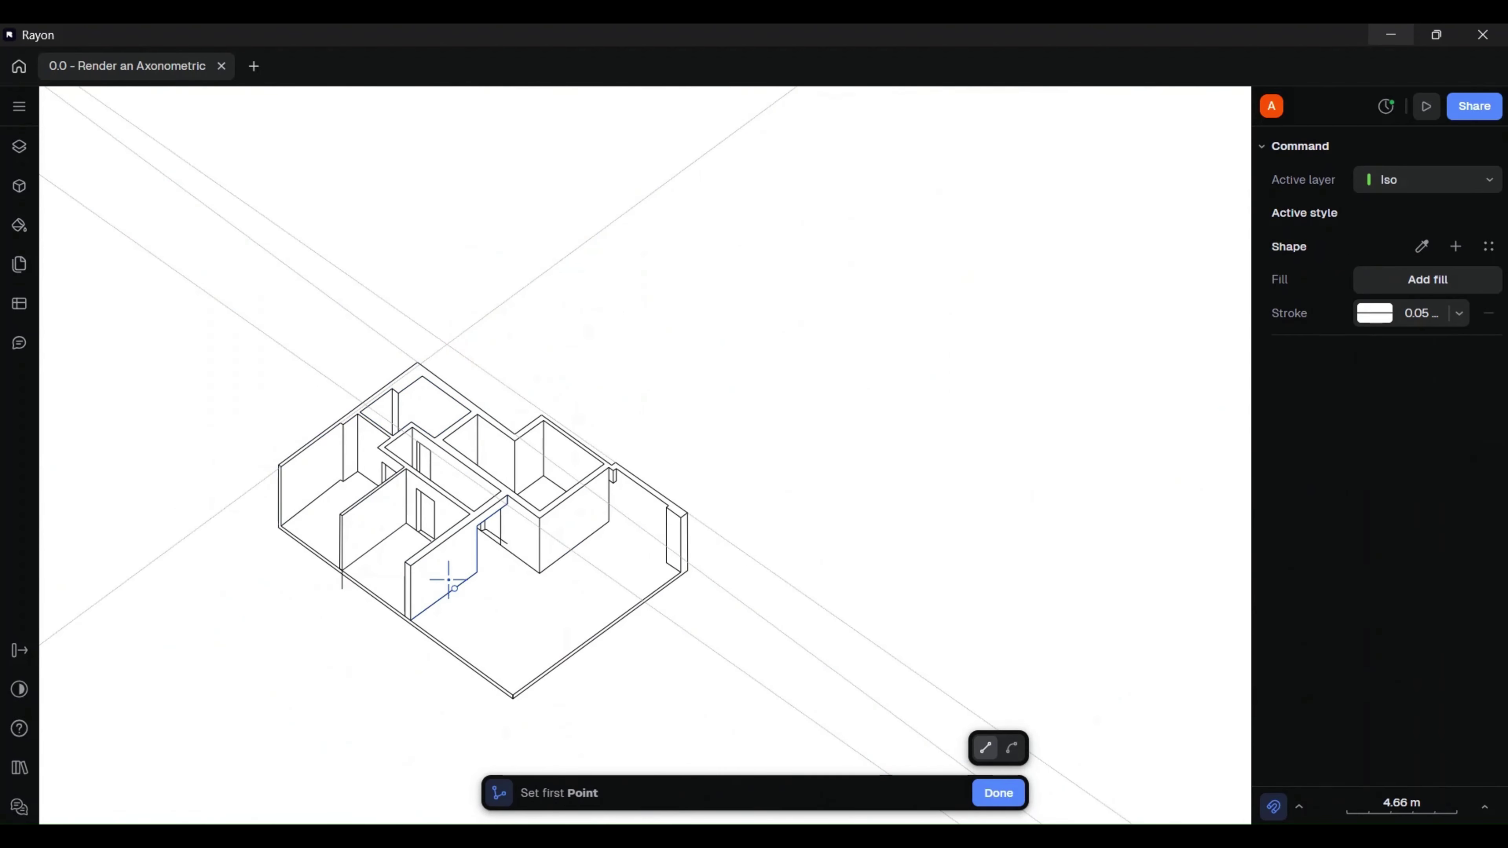
- Draw the missing outline of the doorway at the corridor's front end as a polyline about 1.56 m long
scroll(449, 580, "up", 5)
left_click(424, 576)
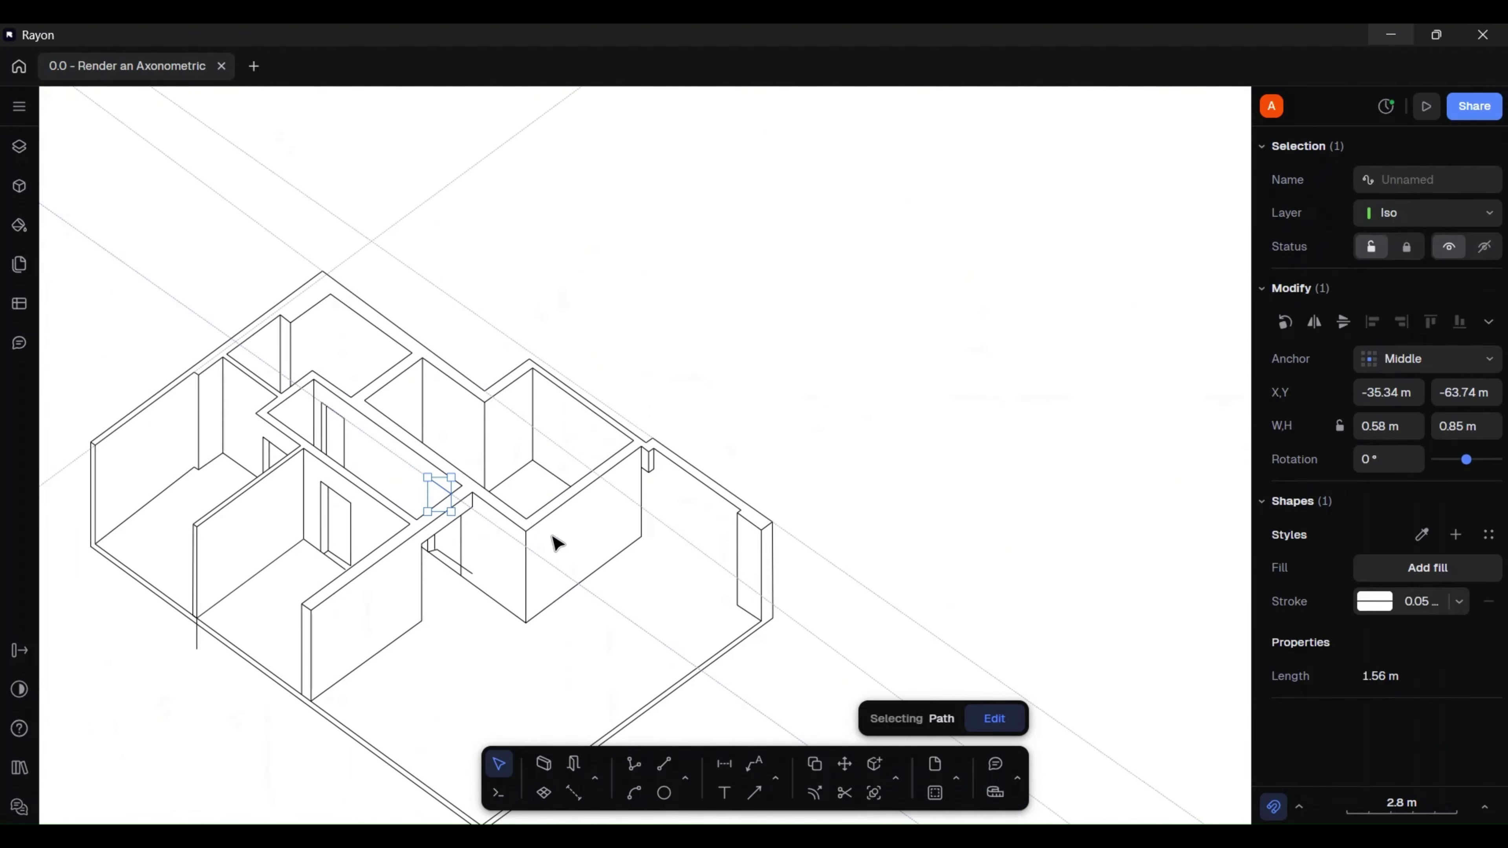
key("Escape")
middle_click_drag(498, 548, 579, 529)
scroll(701, 515, "up", 2)
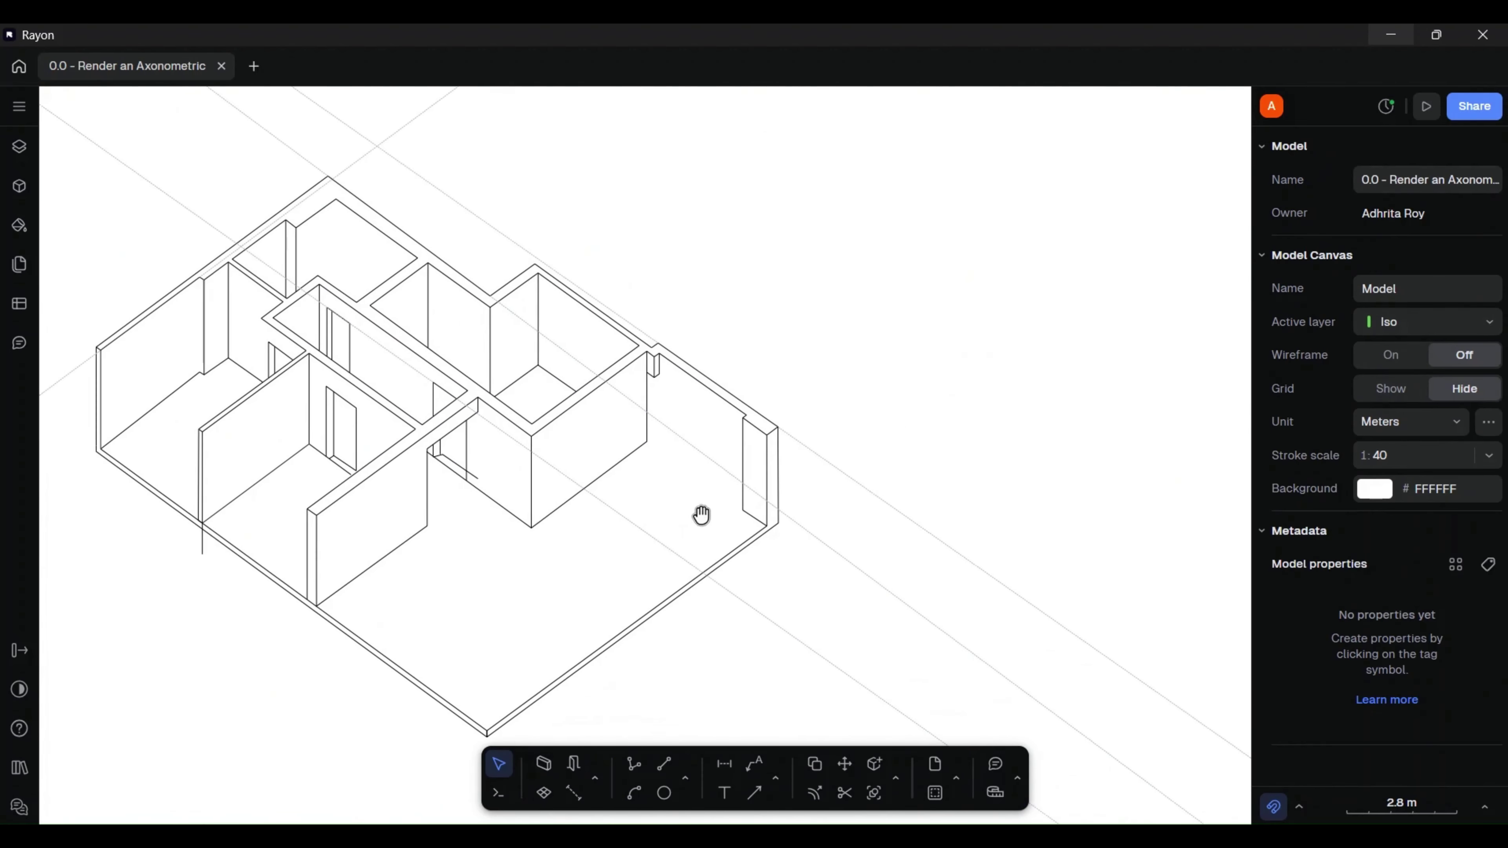
scroll(701, 514, "up", 4)
left_click(624, 438)
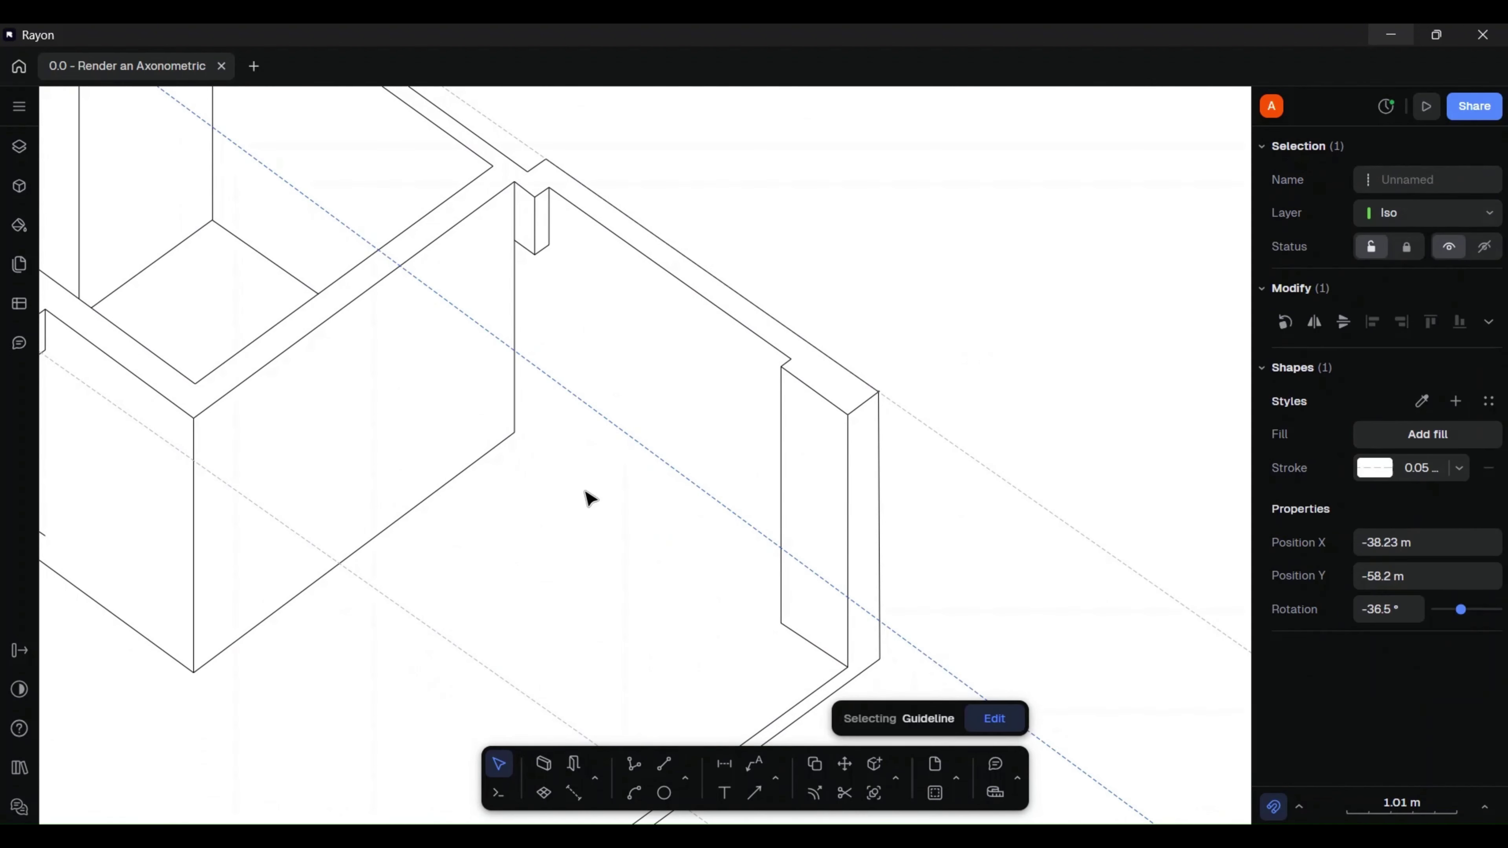
type("xl")
key("Return")
left_click(514, 433)
key("Escape")
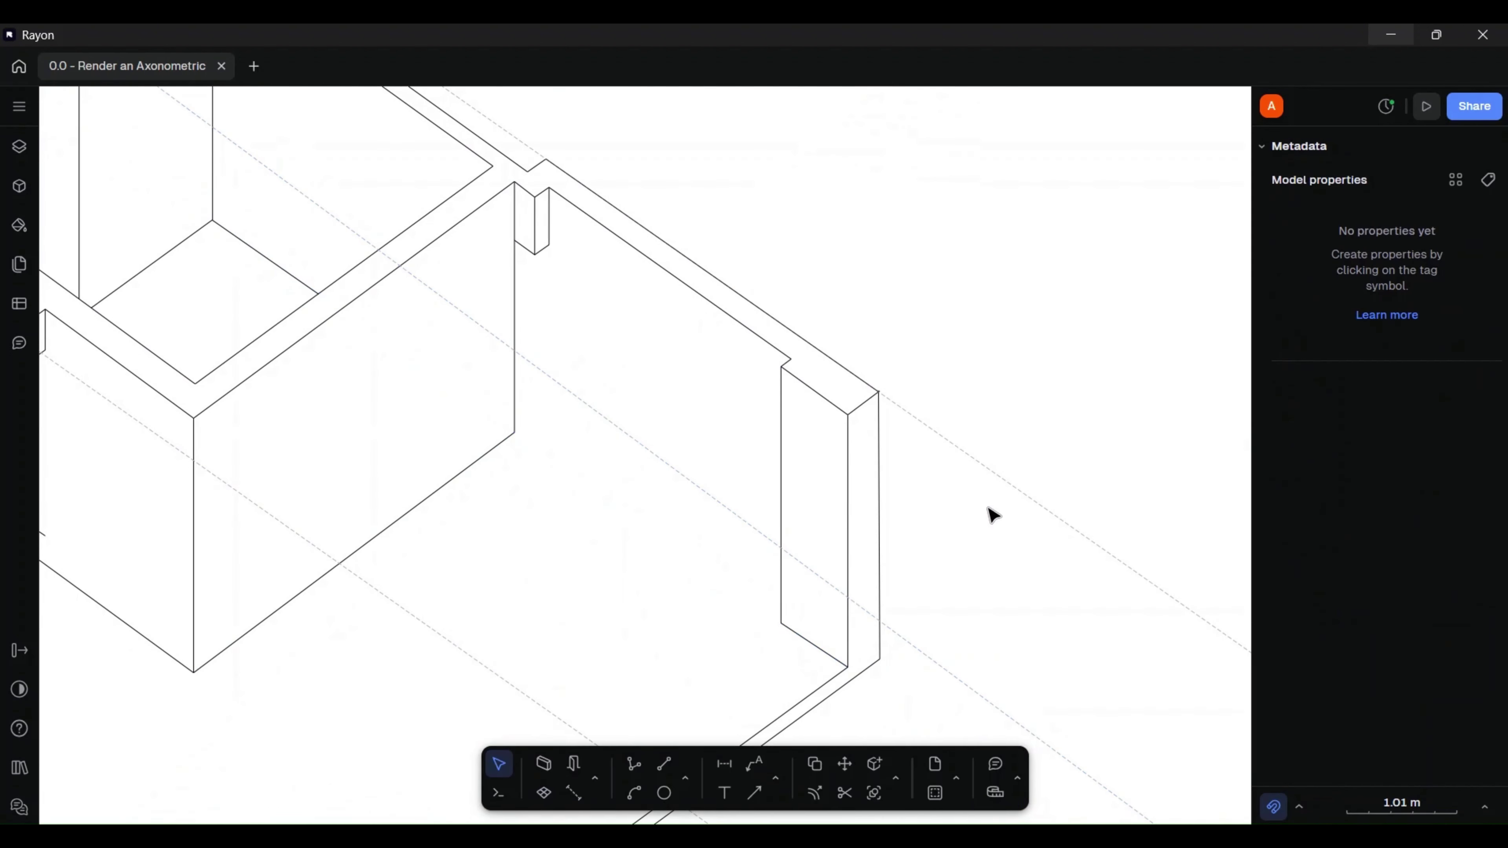
- Draw a floor line about 2.92 m long from the inner room's base corner to the base of the right wall's pillar
type("l")
key("Return")
left_click(514, 432)
left_click(782, 623)
key("Return")
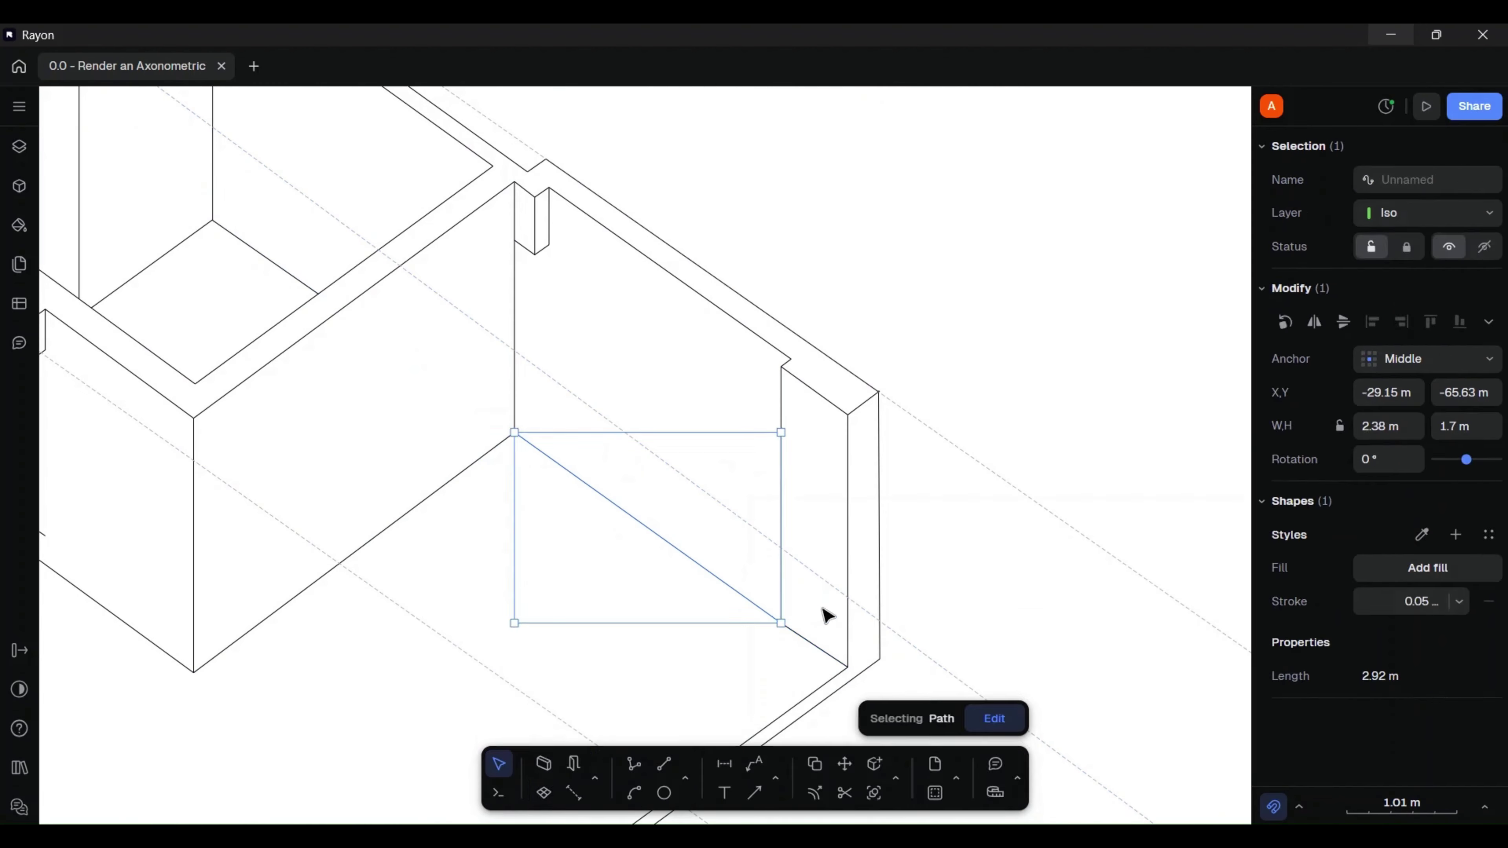
key("Escape")
- Select the whole axonometric and trim the partition wall's vertical line where it overshoots the floor edge
scroll(812, 442, "down", 5)
left_click_drag(947, 207, 329, 669)
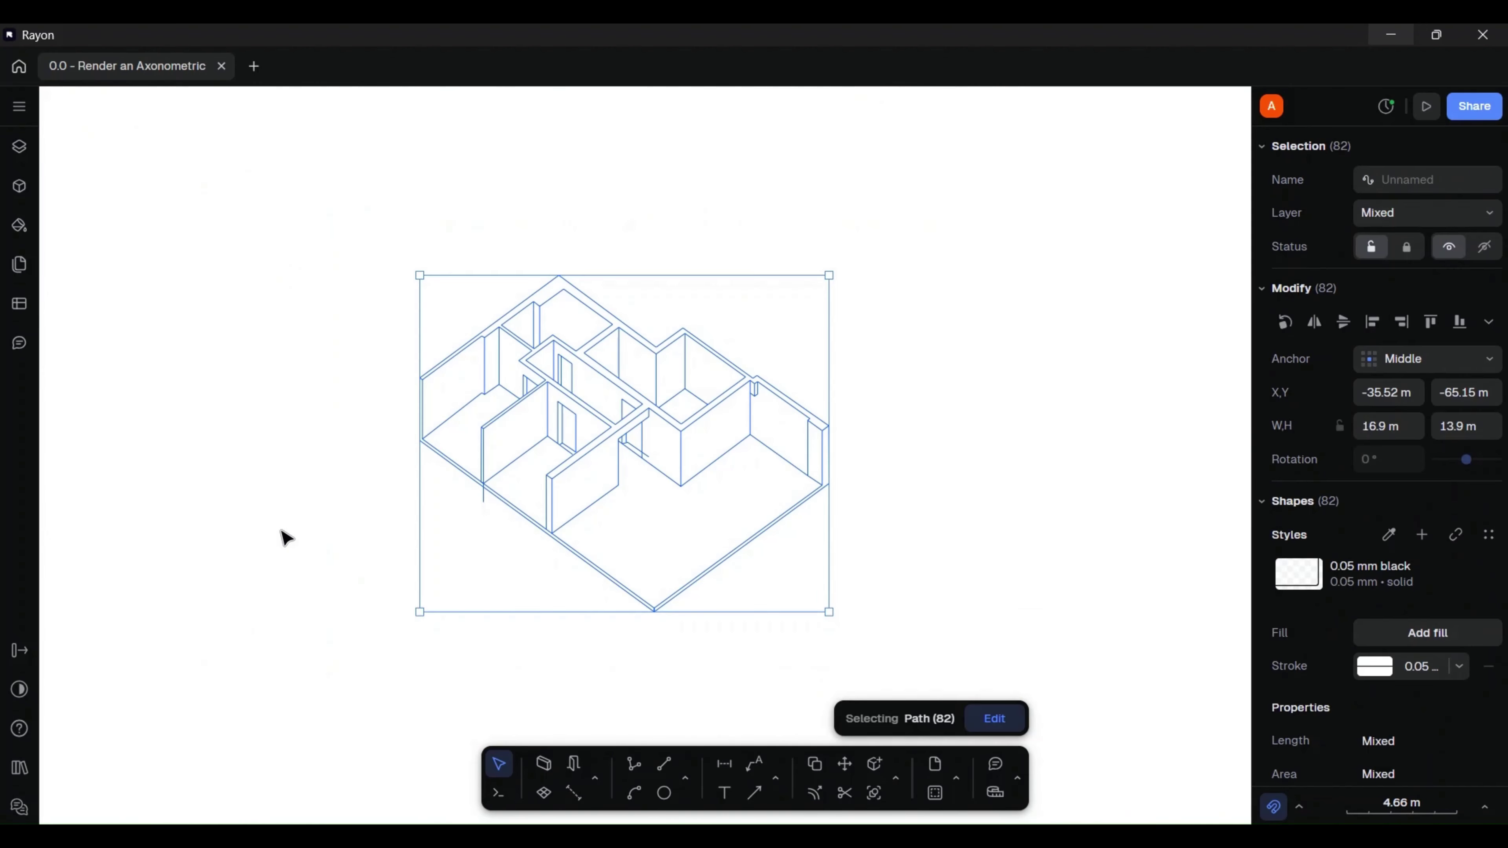
scroll(465, 515, "up", 5)
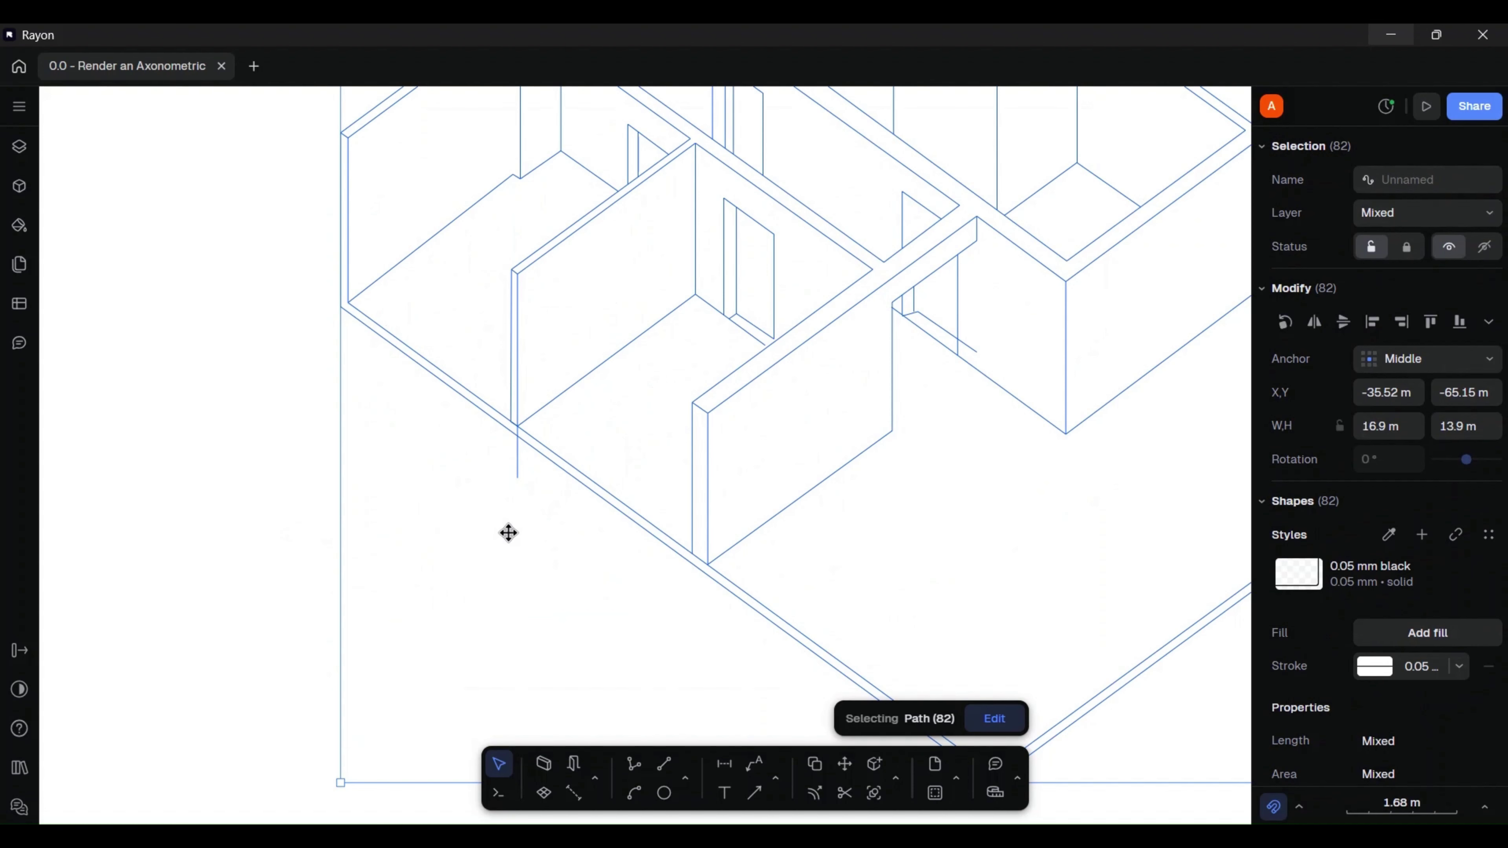
type("tr")
left_click(529, 753)
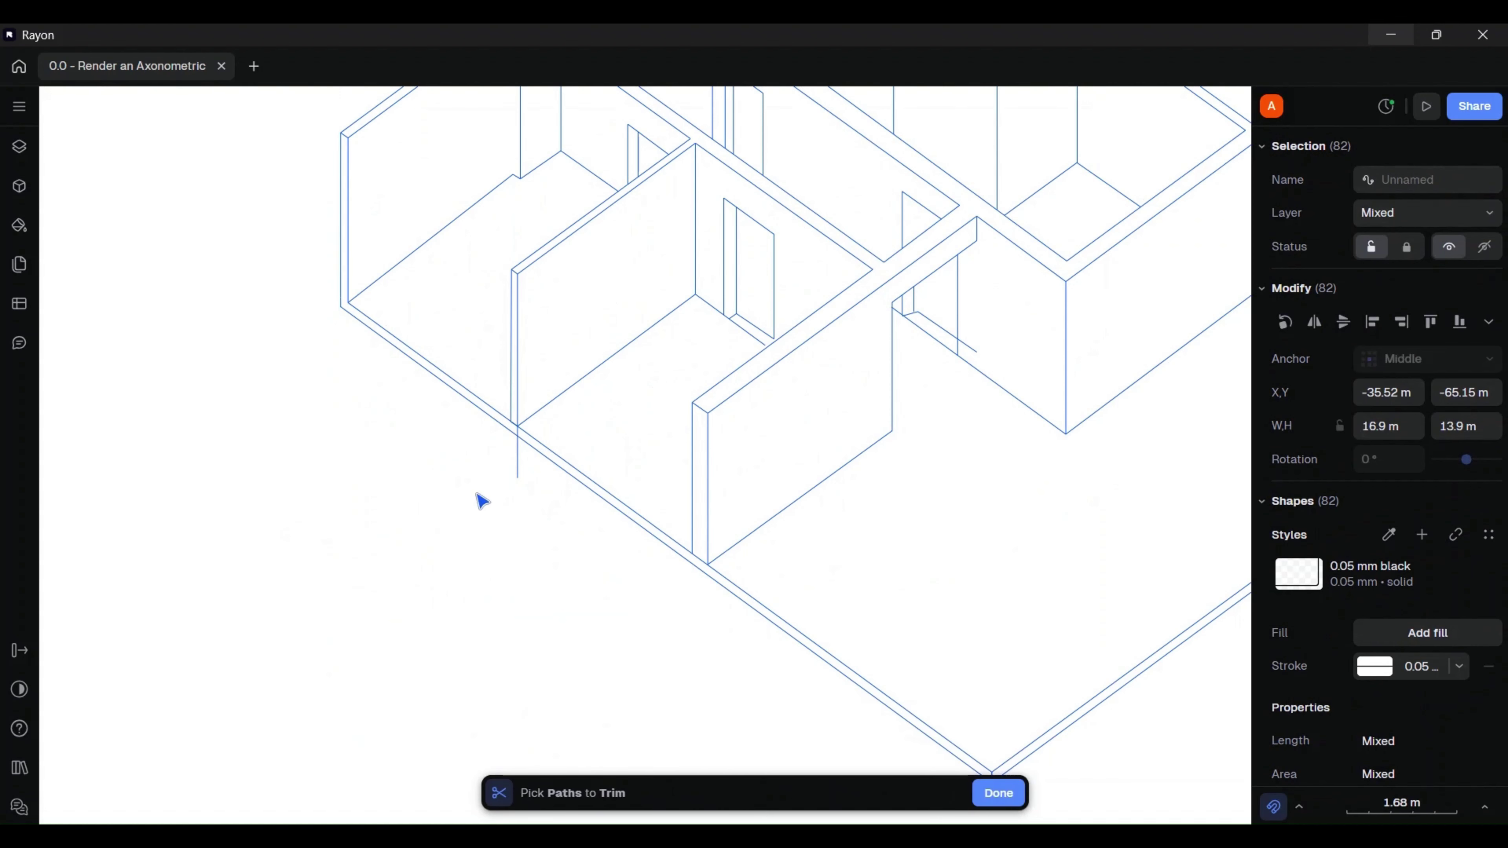
scroll(508, 452, "up", 8)
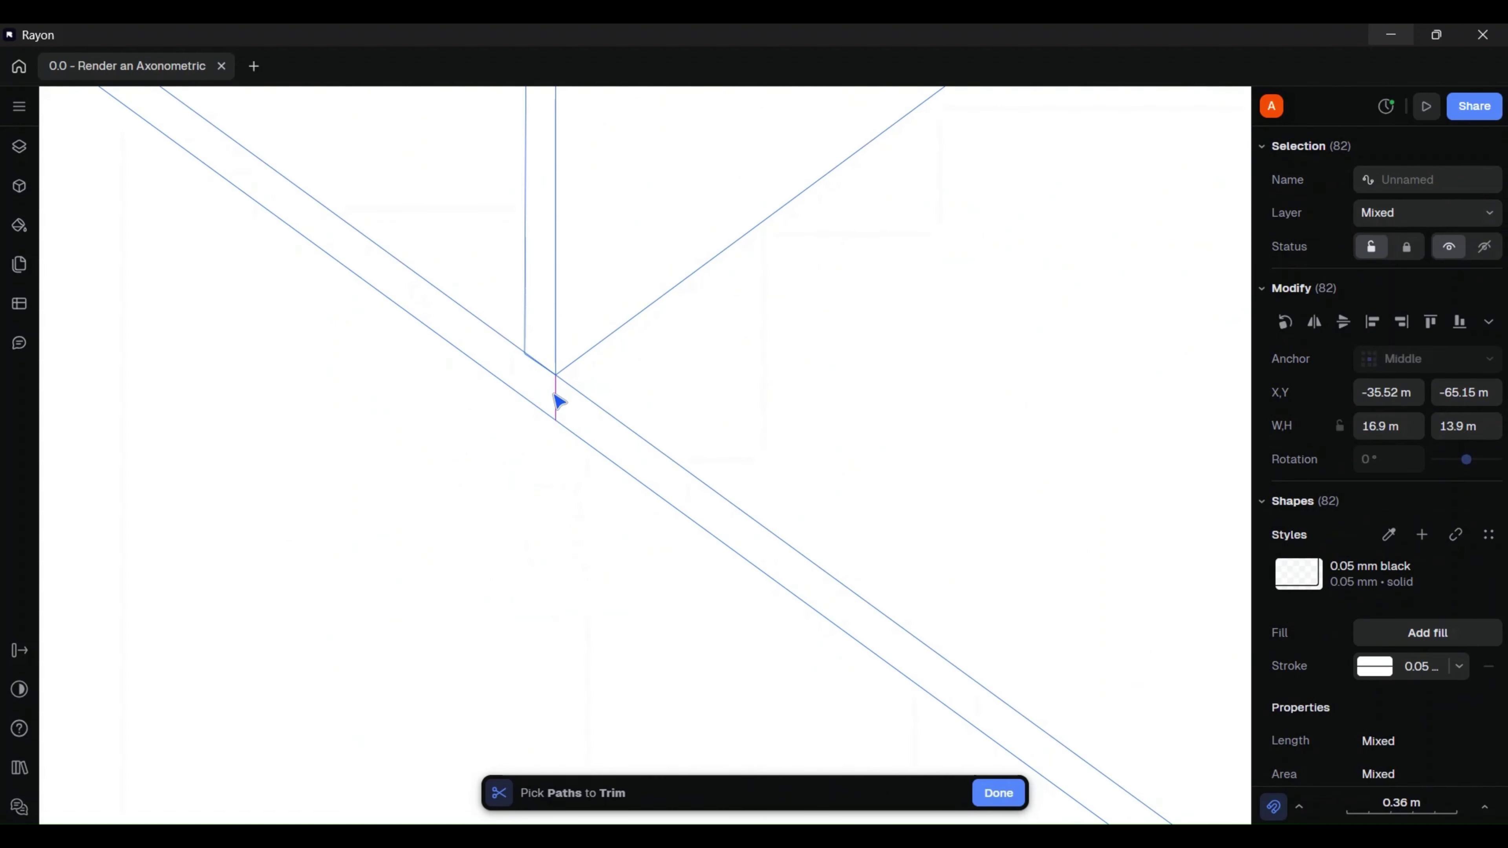
scroll(558, 402, "down", 10)
scroll(529, 428, "up", 1)
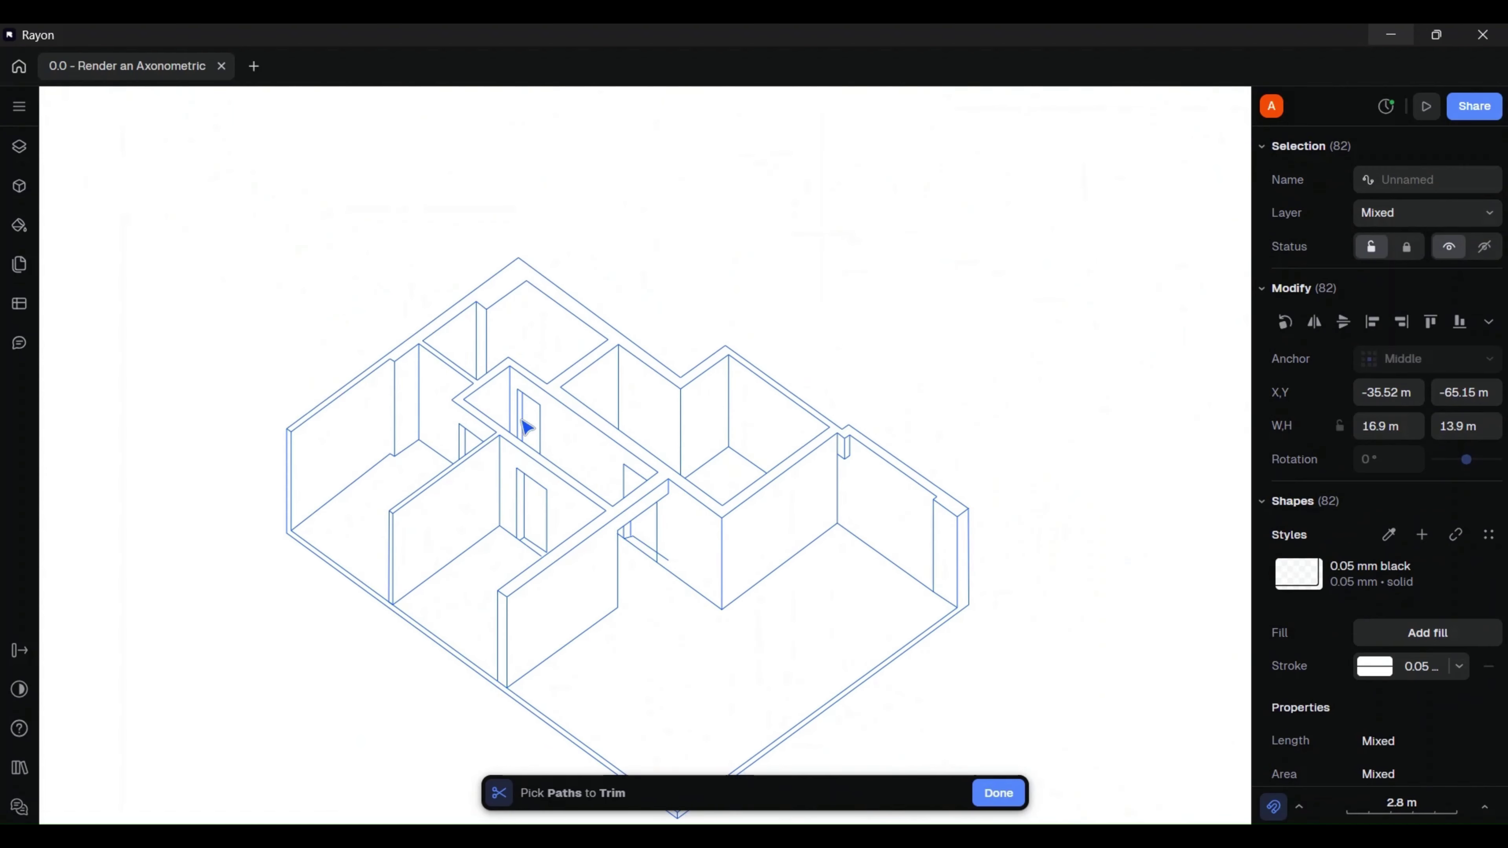
- Trim the threshold line overshooting the doorway at the corridor's front end and finish the Trim command
scroll(660, 569, "up", 7)
scroll(680, 465, "down", 6)
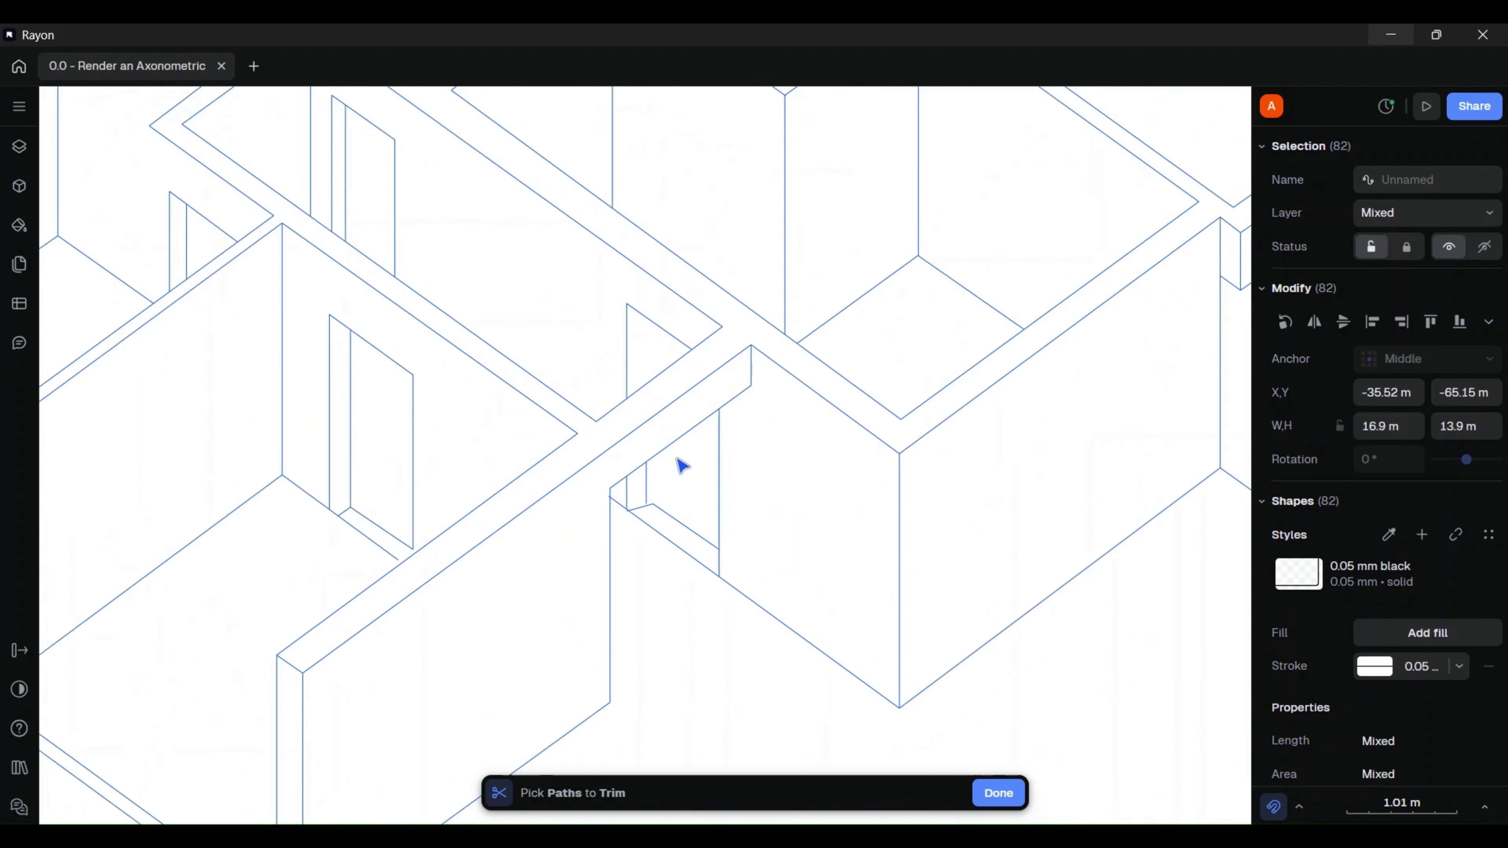
scroll(640, 563, "up", 3)
key("Escape")
scroll(529, 487, "down", 4)
scroll(339, 292, "up", 9)
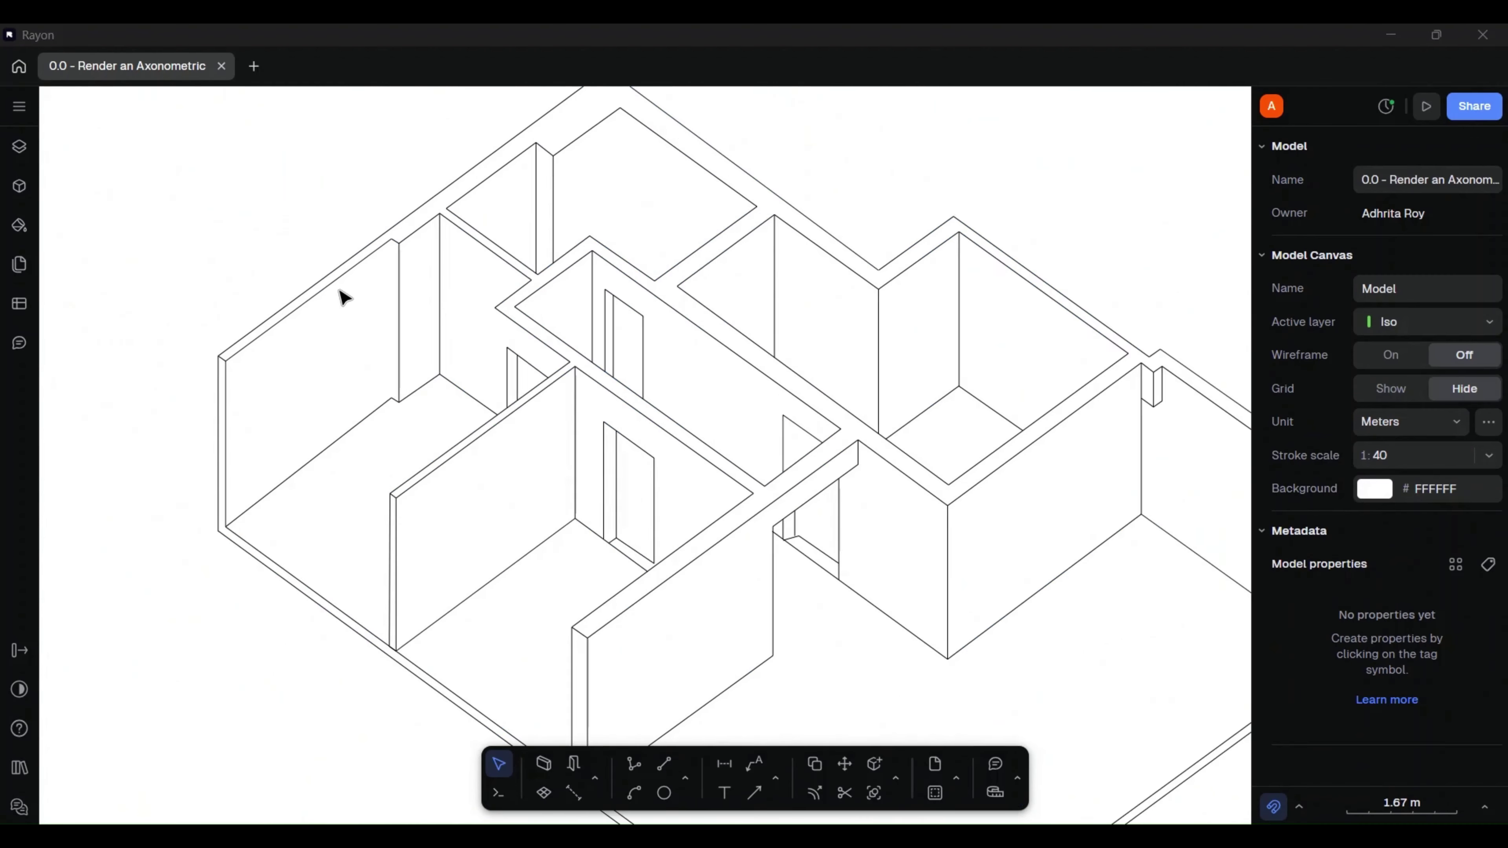
- Draw the missing vertical edge of the left wall's pillar from its top corner down to the floor line
type("pl")
key("Return")
left_click(570, 209)
left_click(570, 651)
key("Escape")
scroll(480, 473, "down", 7)
middle_click_drag(564, 633, 424, 461)
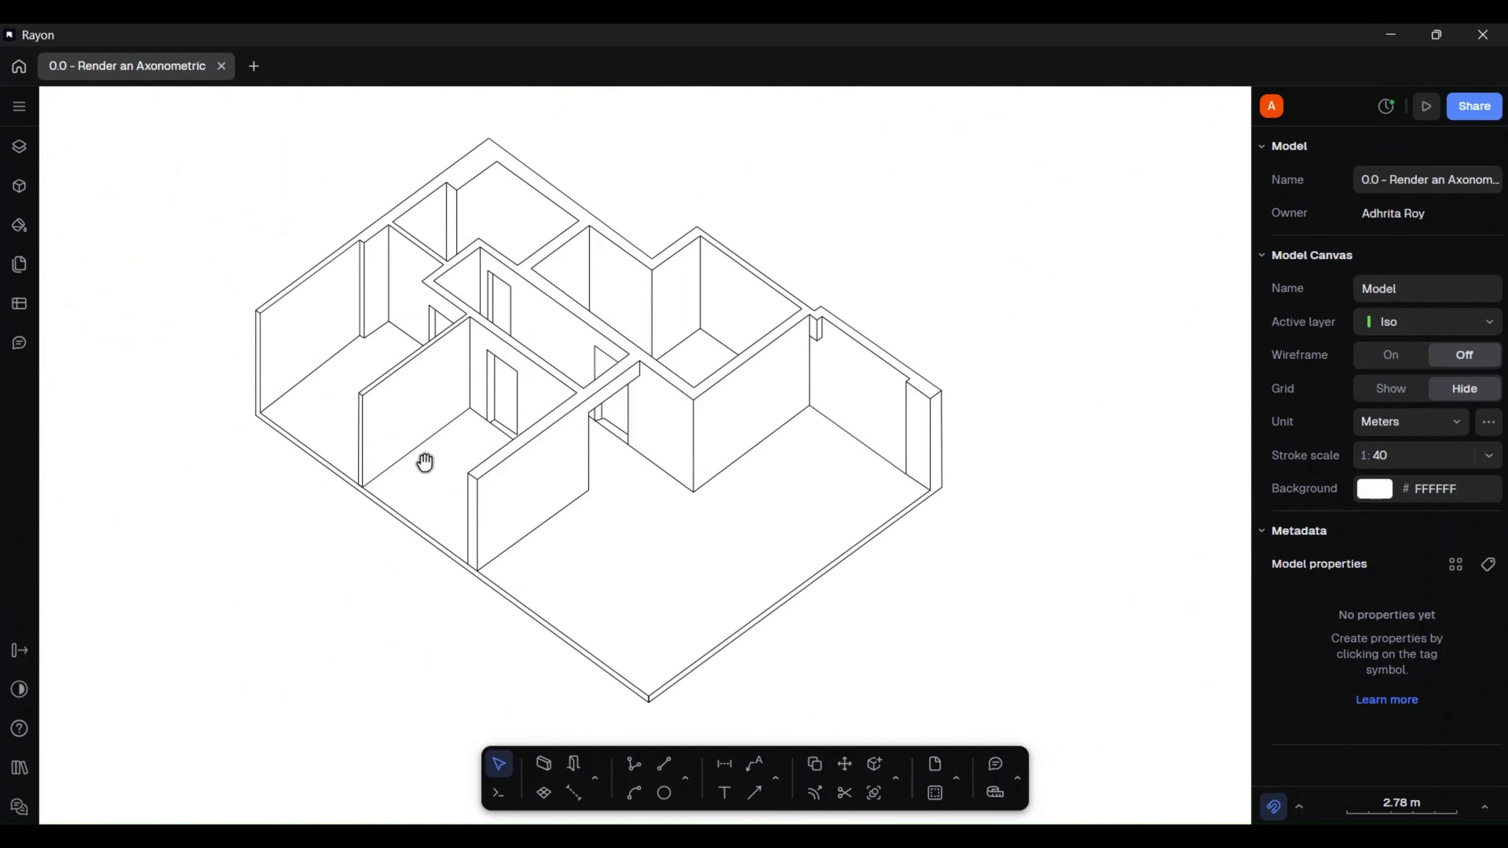
- Extend the middle room's door jamb line down to the top edge of the wall in front
scroll(606, 443, "up", 13)
left_click(682, 505)
left_click(639, 637, "shift")
type("exte")
key("Return")
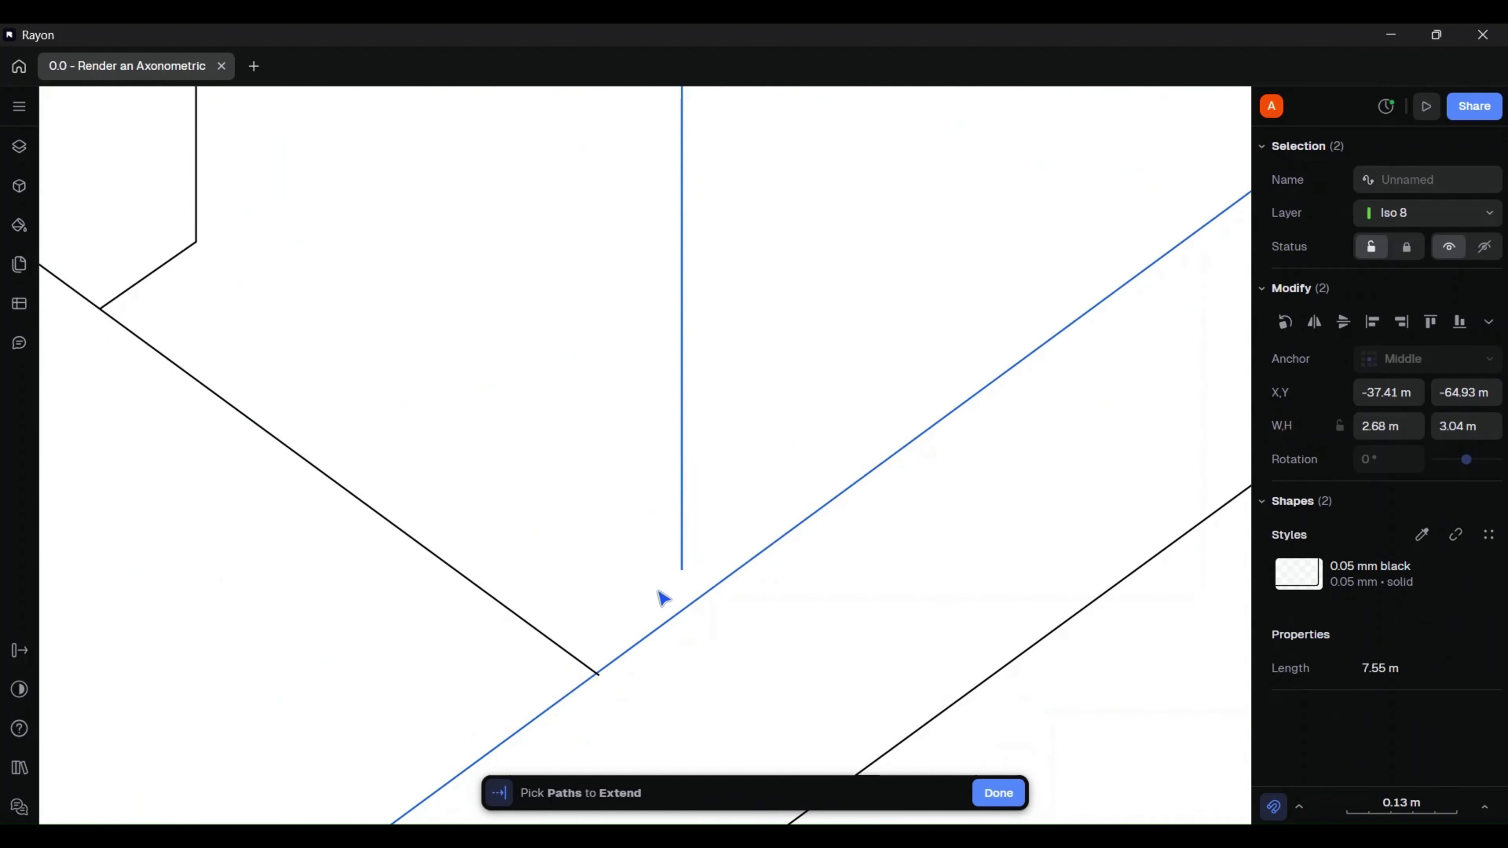
left_click(678, 572)
key("Escape")
scroll(516, 515, "down", 9)
left_click(414, 509)
scroll(416, 504, "up", 5)
left_click(448, 519)
left_click(397, 543, "shift")
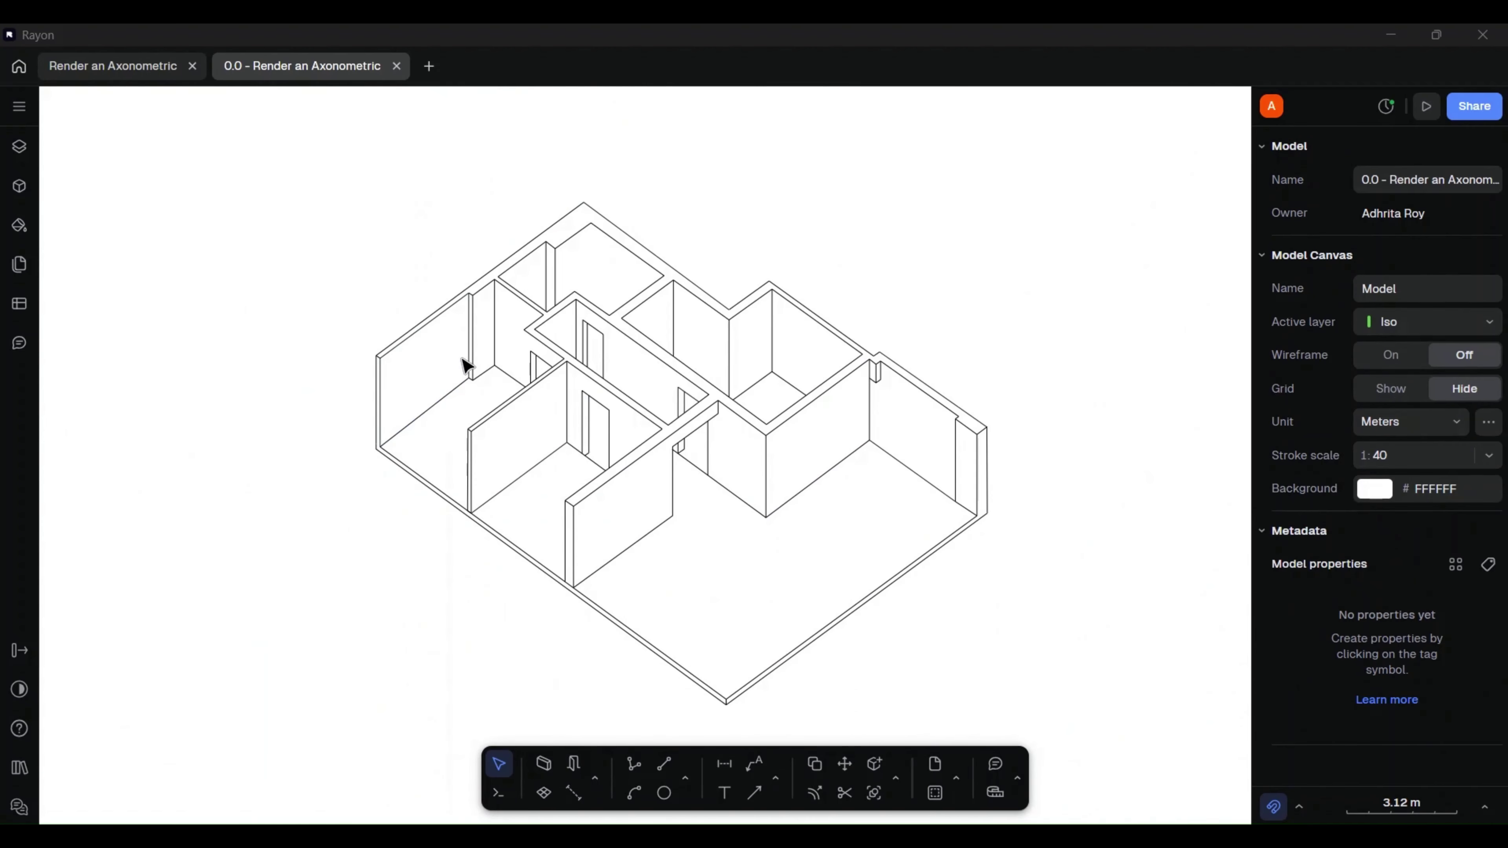
- Select the overly thick lines around the left rooms: the middle room's floor line, the left wall's inner outline and the pillar's vertical edge
scroll(455, 368, "up", 4)
middle_click_drag(482, 114, 475, 441)
scroll(475, 443, "down", 3)
middle_click_drag(678, 608, 614, 374)
scroll(470, 470, "up", 4)
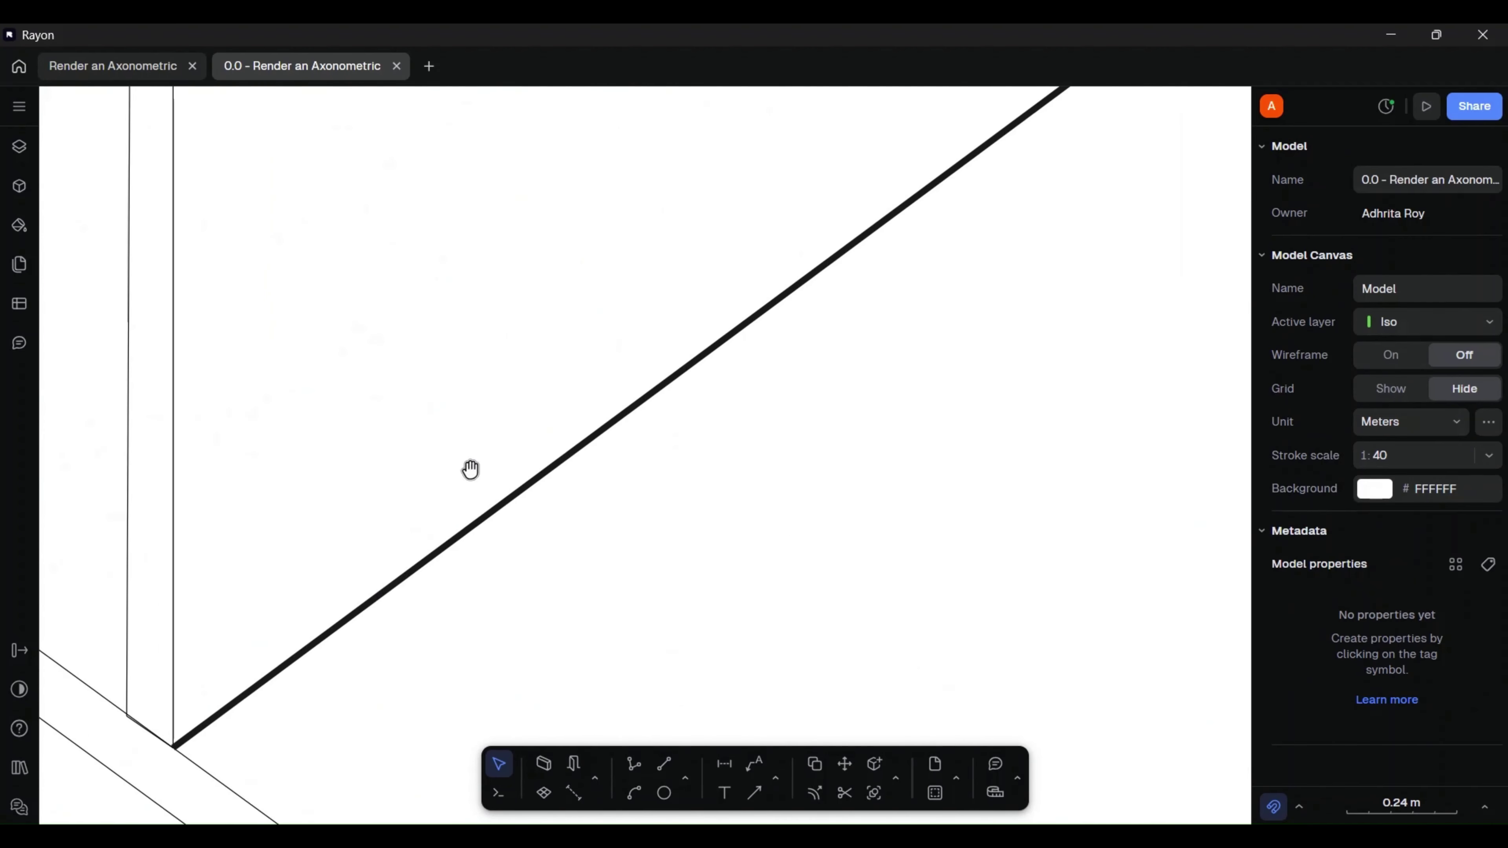
middle_click_drag(471, 470, 446, 510)
scroll(452, 511, "down", 4)
scroll(468, 515, "up", 4)
left_click(470, 517)
scroll(469, 517, "down", 6)
middle_click_drag(392, 344, 478, 502)
scroll(420, 166, "up", 4)
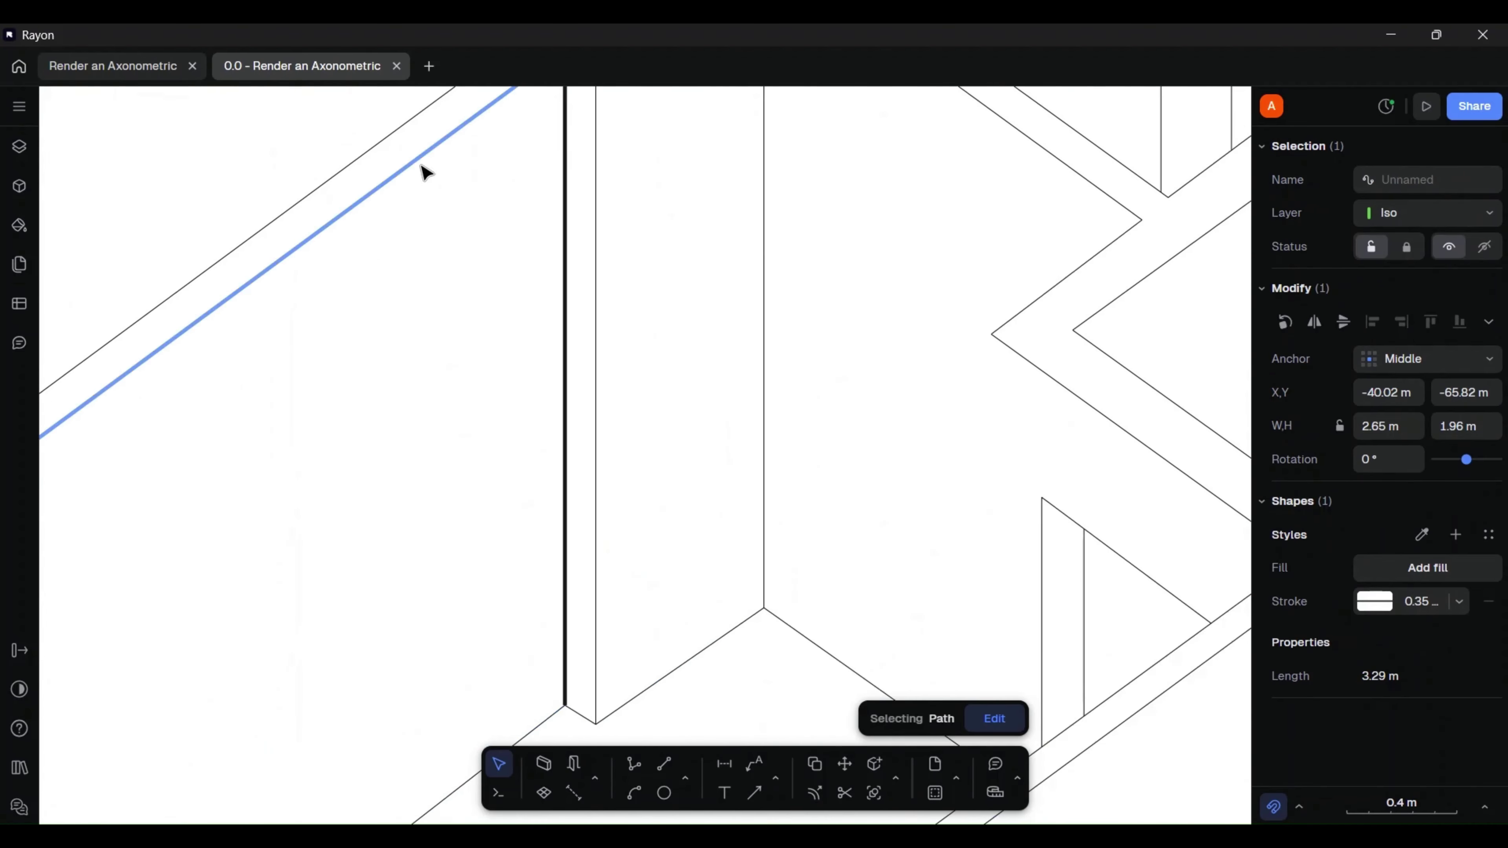
middle_click_drag(426, 172, 415, 352)
left_click(554, 324, "shift")
scroll(487, 295, "down", 4)
scroll(438, 426, "up", 3)
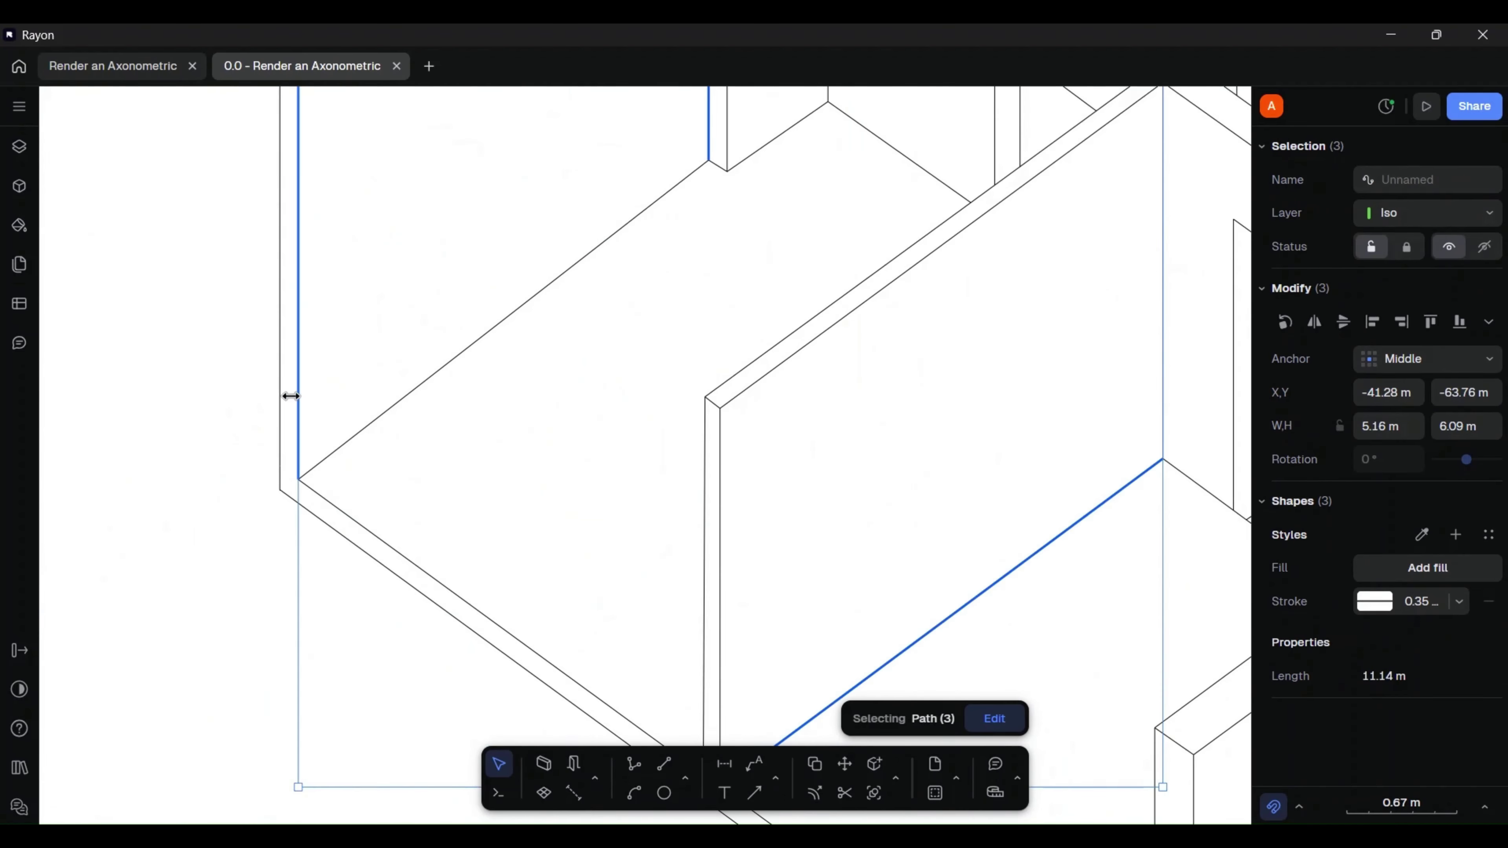
- Add the thick outline segments of the doorway at the corridor's front end to the selection
scroll(241, 434, "down", 3)
scroll(570, 374, "up", 3)
middle_click_drag(552, 362, 434, 242)
scroll(496, 469, "up", 3)
left_click_drag(527, 355, 266, 575, "shift")
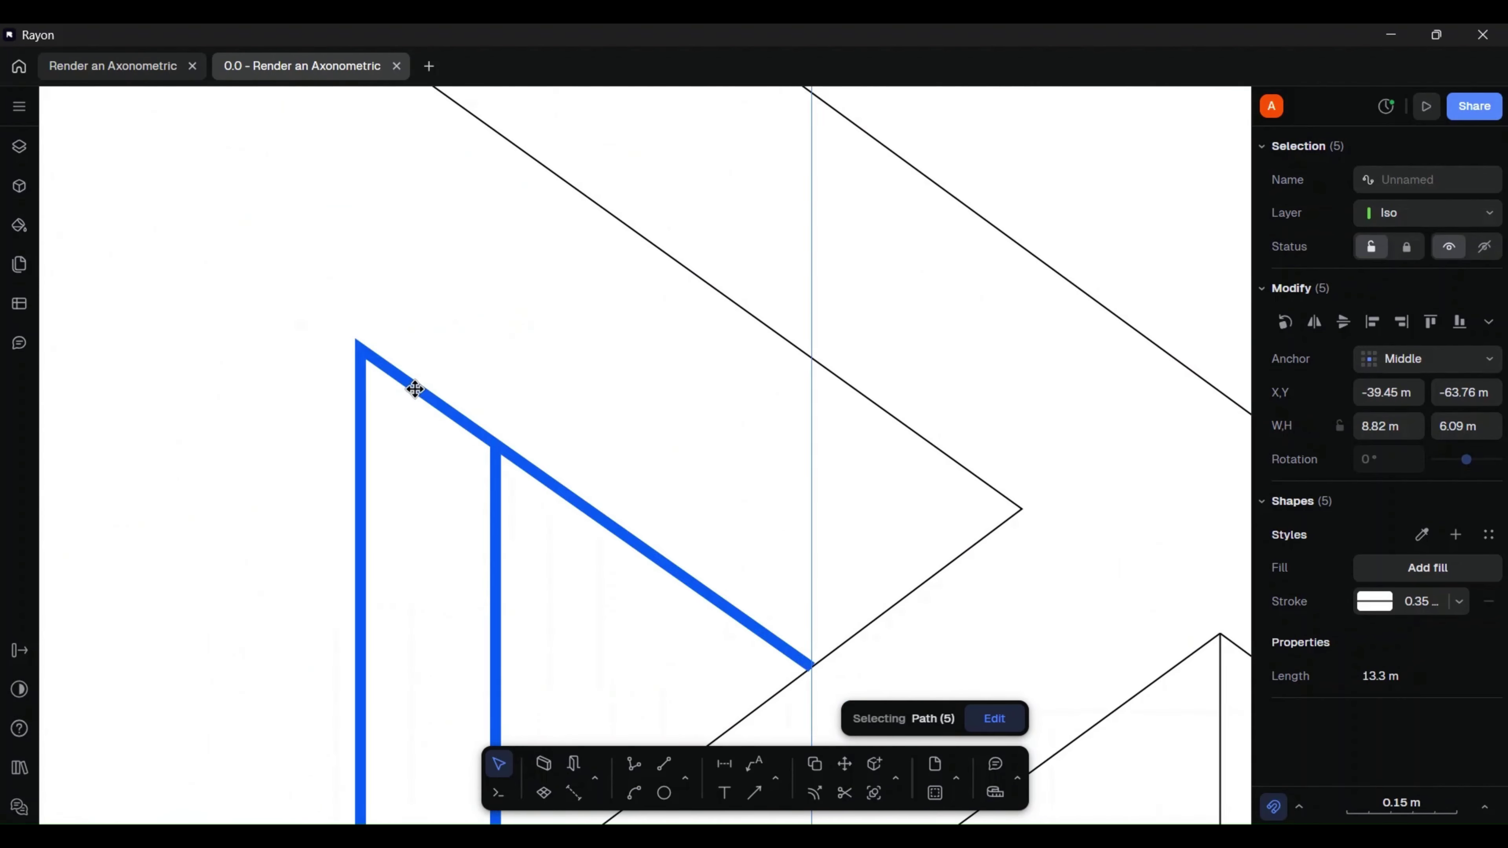
scroll(412, 382, "down", 6)
scroll(508, 408, "up", 4)
middle_click_drag(950, 404, 450, 407)
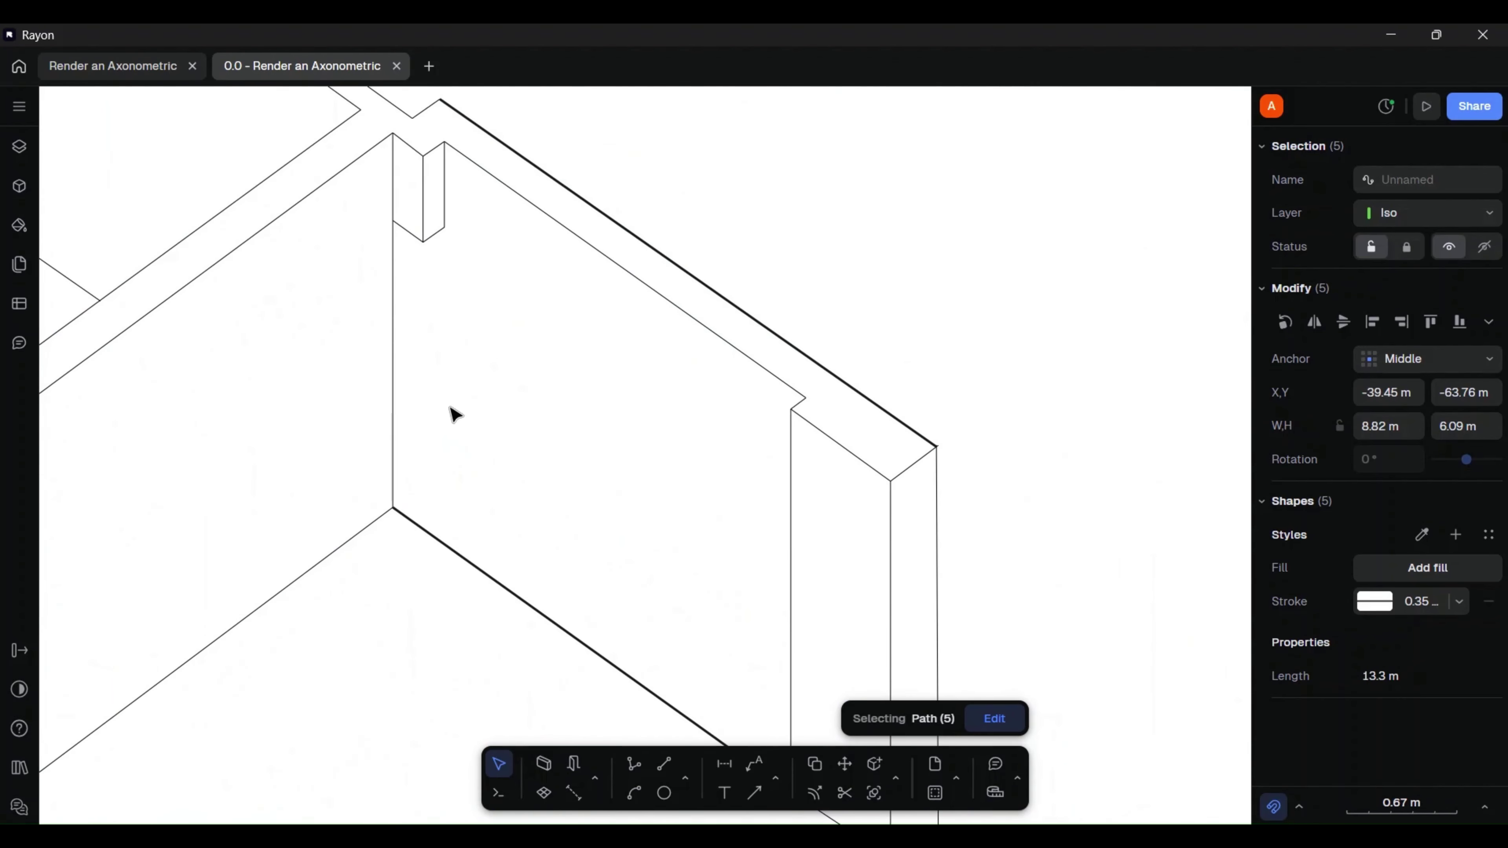
- Add the large front room's thick lines to the selection: the right wall's outer top edge and the floor line below it
left_click(558, 633, "shift")
scroll(593, 626, "down", 5)
scroll(761, 488, "up", 4)
middle_click_drag(761, 488, 680, 444)
scroll(365, 403, "up", 3)
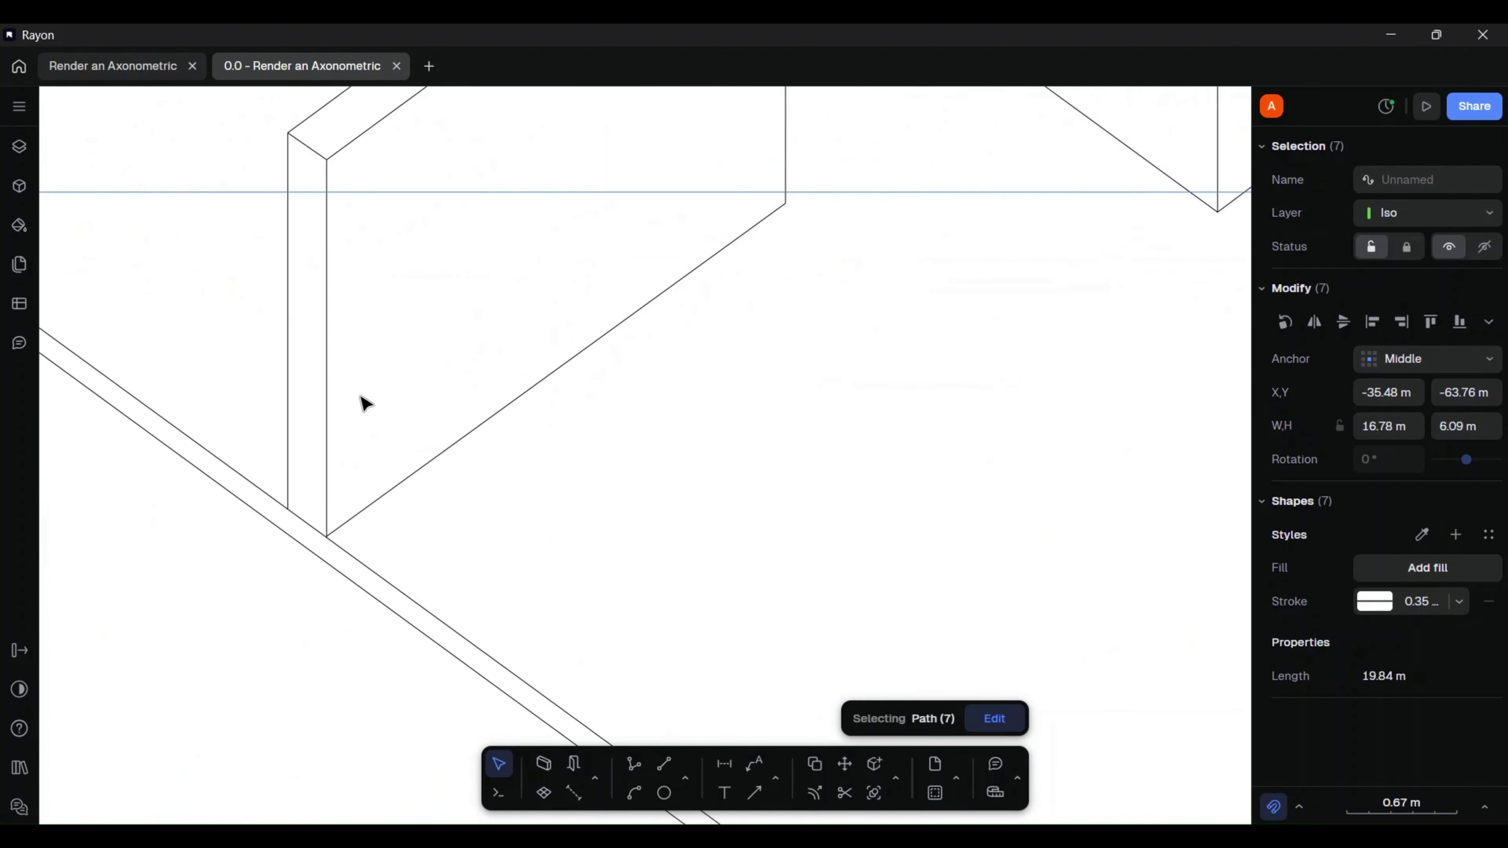
- Check the remaining walls for thick lines and add the back room's outer top edge to the selection
scroll(404, 425, "down", 4)
scroll(433, 443, "up", 5)
middle_click_drag(451, 411, 539, 307)
scroll(570, 285, "down", 4)
scroll(650, 246, "up", 4)
scroll(650, 246, "down", 5)
scroll(639, 464, "up", 5)
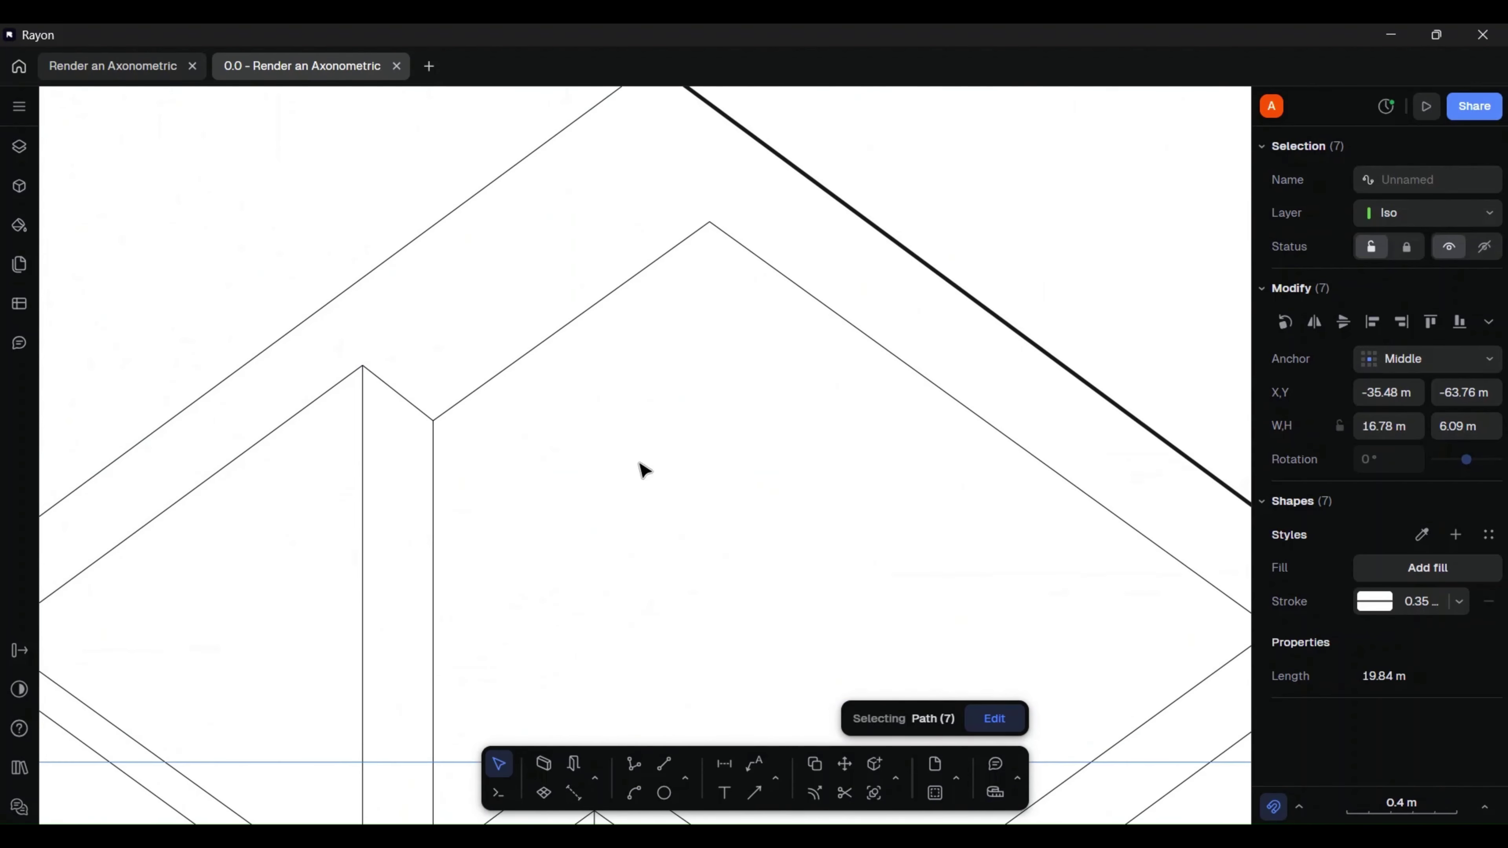
middle_click_drag(784, 357, 381, 495)
left_click(524, 405, "shift")
scroll(526, 410, "down", 5)
scroll(717, 482, "up", 5)
middle_click_drag(760, 525, 421, 238)
scroll(427, 297, "down", 3)
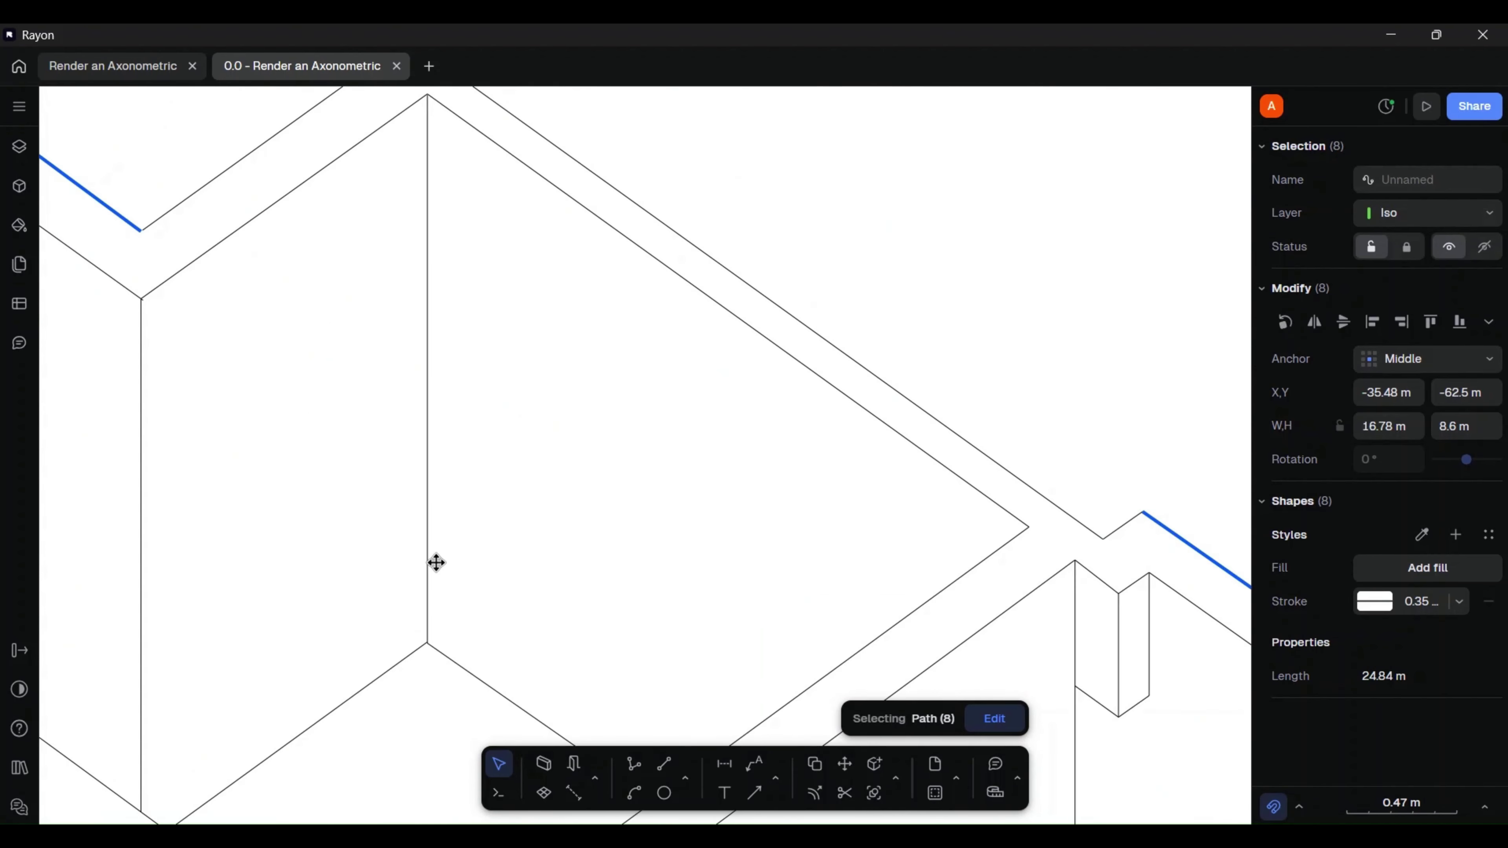
- Apply the 0.05 mm black style to the selected thick lines by sampling a thin wall edge, and inspect the unified linework
scroll(437, 562, "down", 5)
scroll(690, 388, "up", 2)
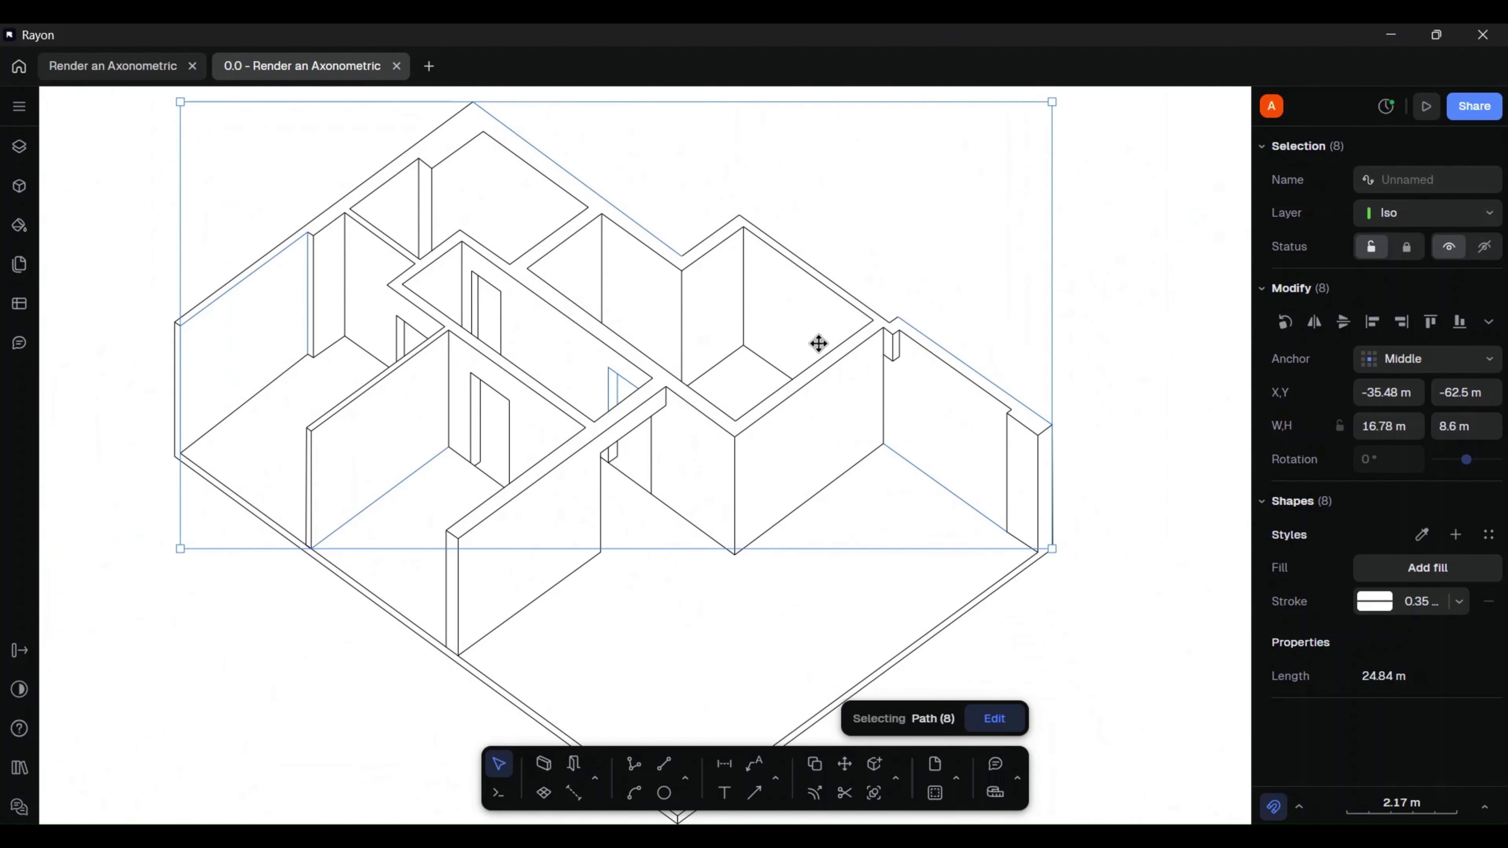
left_click(1459, 602)
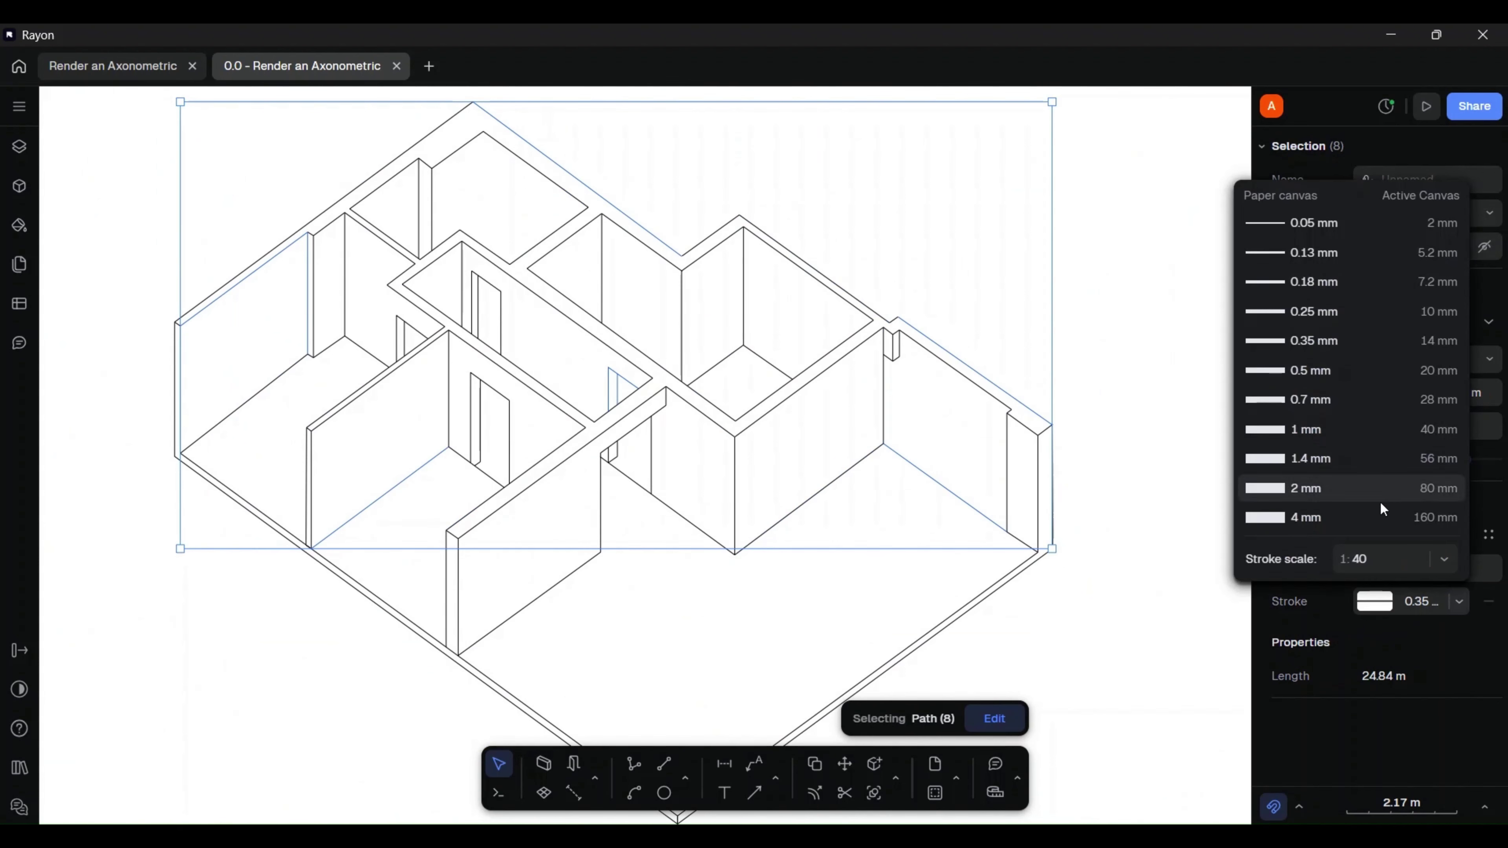
left_click(1486, 482)
left_click(1418, 539)
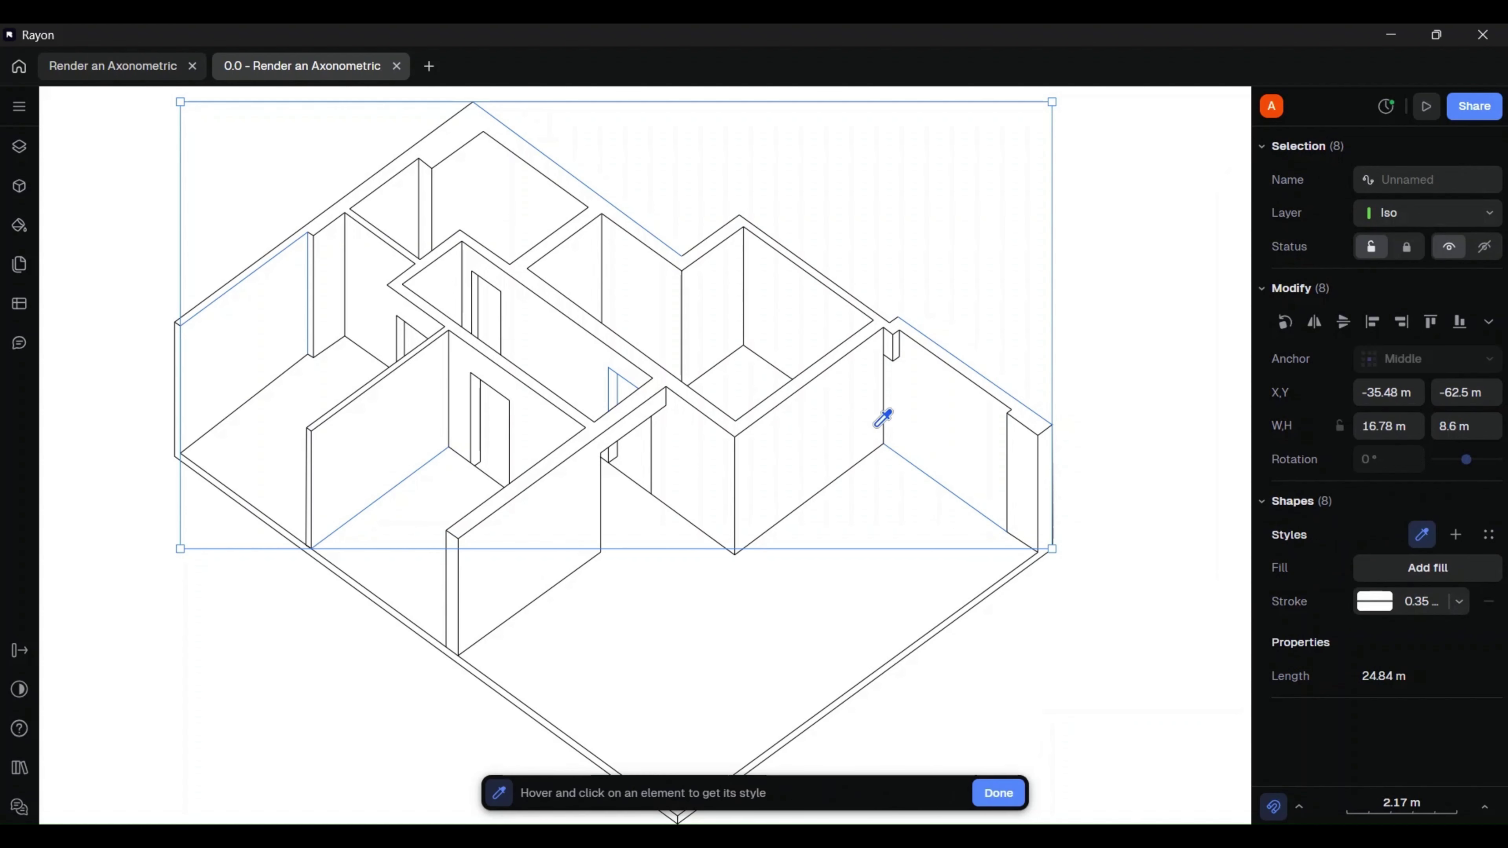
left_click(890, 395)
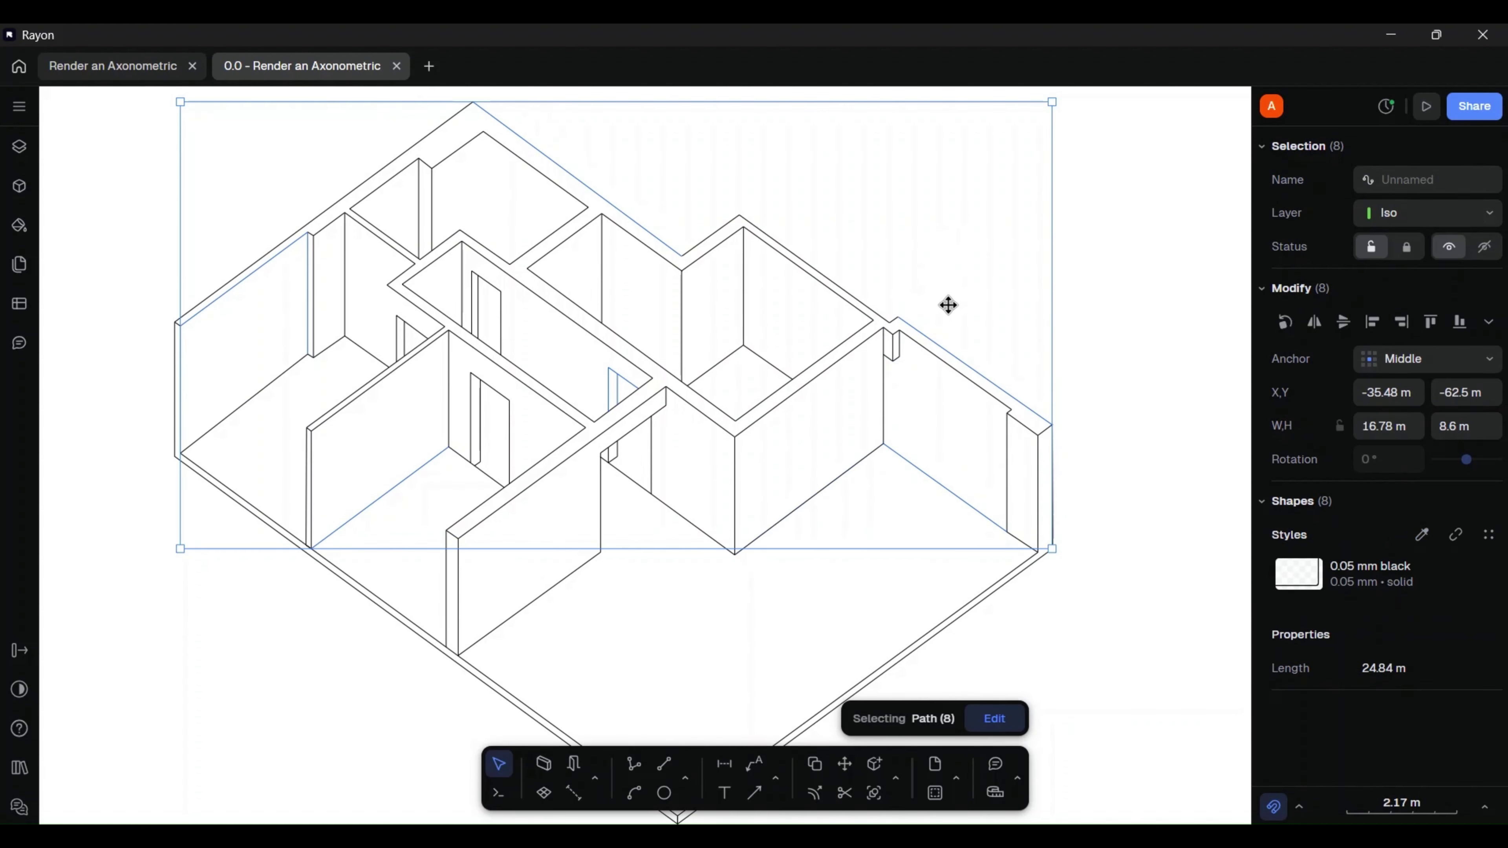
left_click(1174, 328)
scroll(993, 360, "up", 10)
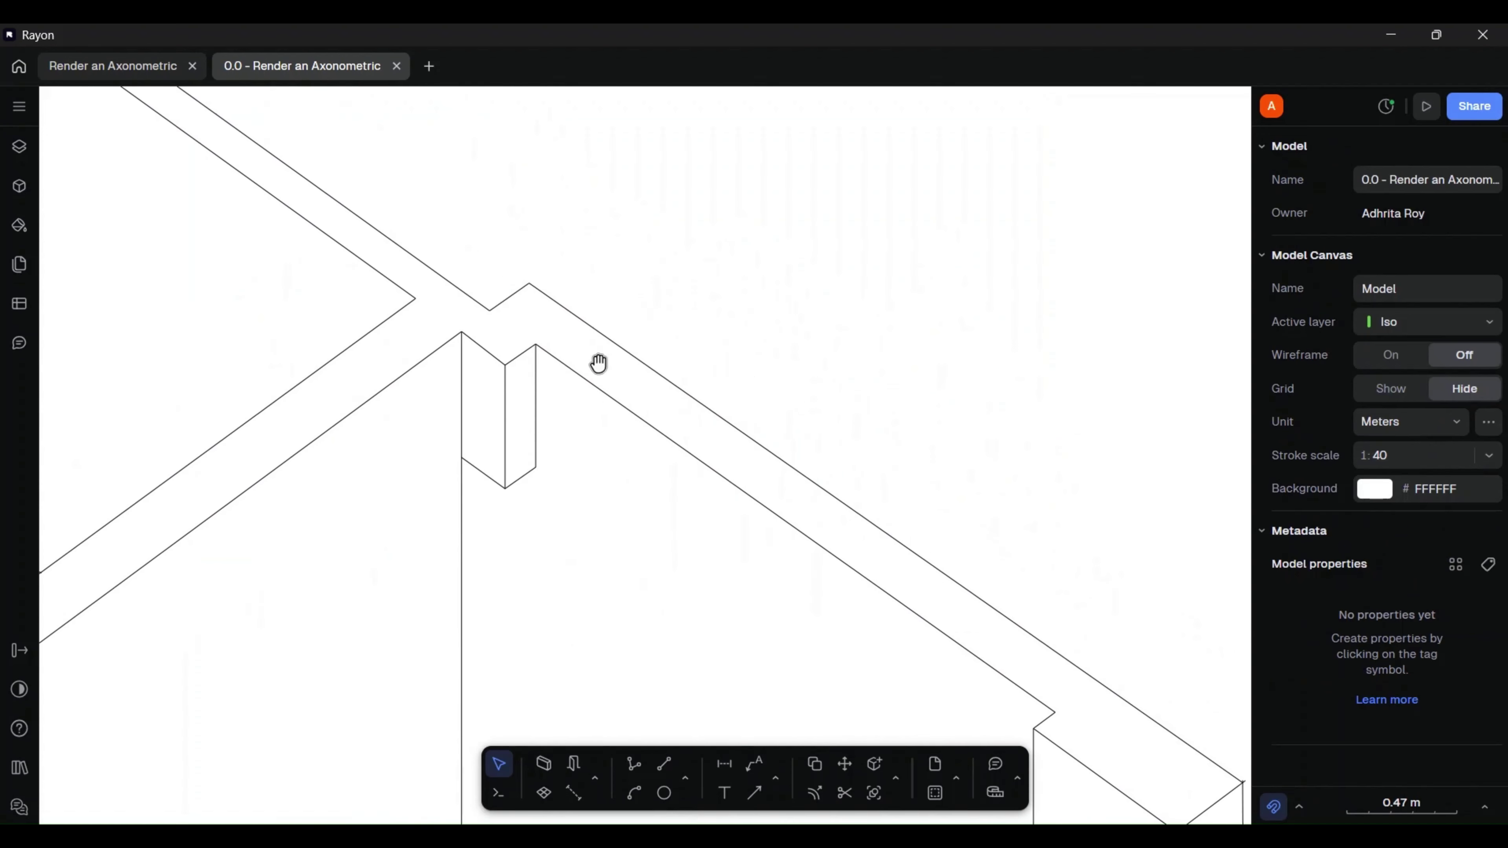
scroll(751, 341, "down", 13)
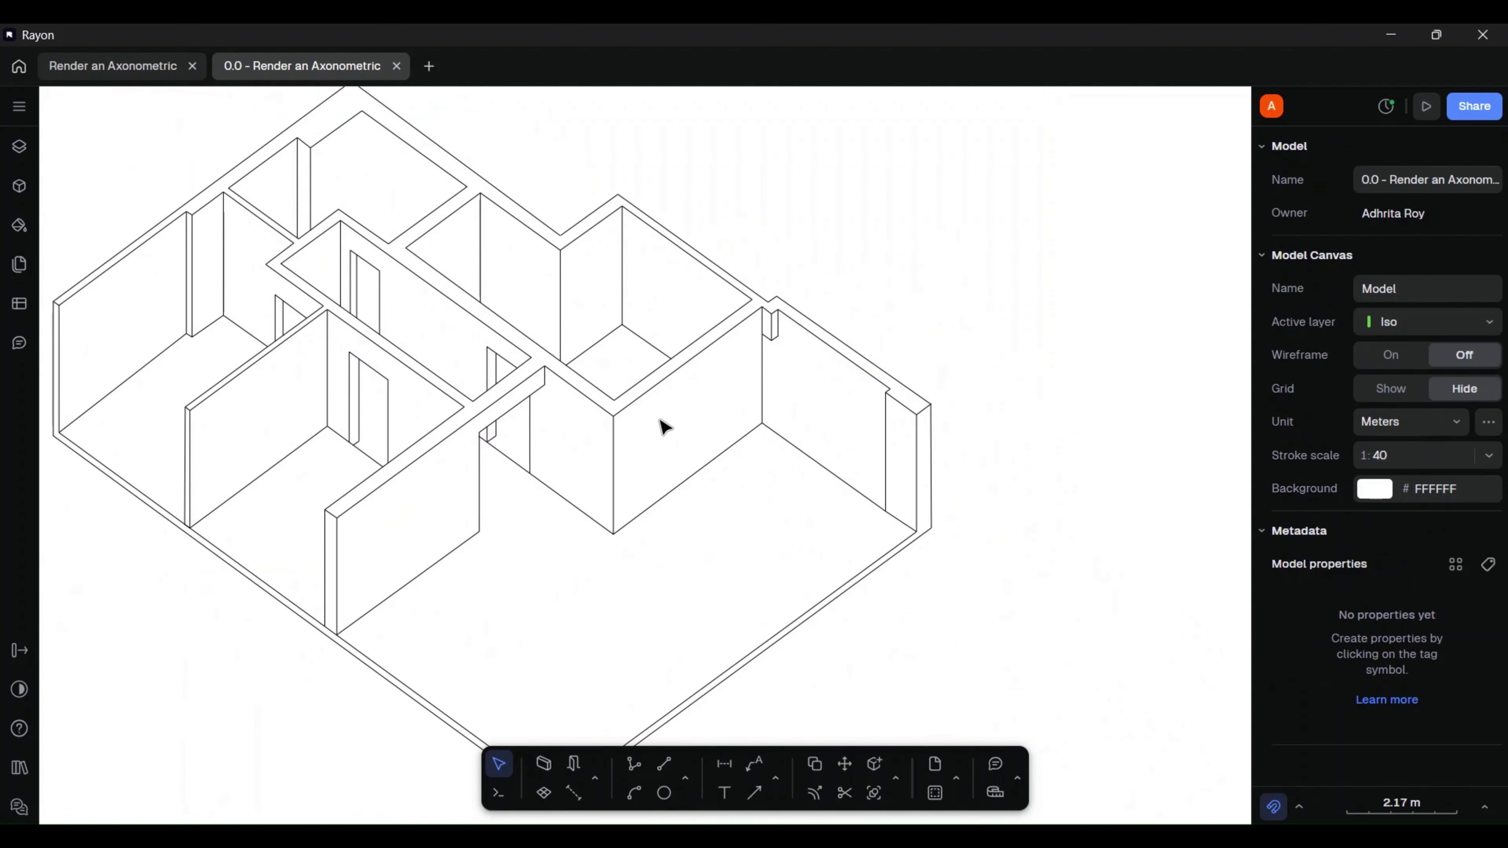
middle_click_drag(772, 419, 727, 432)
- Bucket-fill the large front room's walls and floor and the corridor with solid colour 85AD9A at 59% opacity
left_click(498, 793)
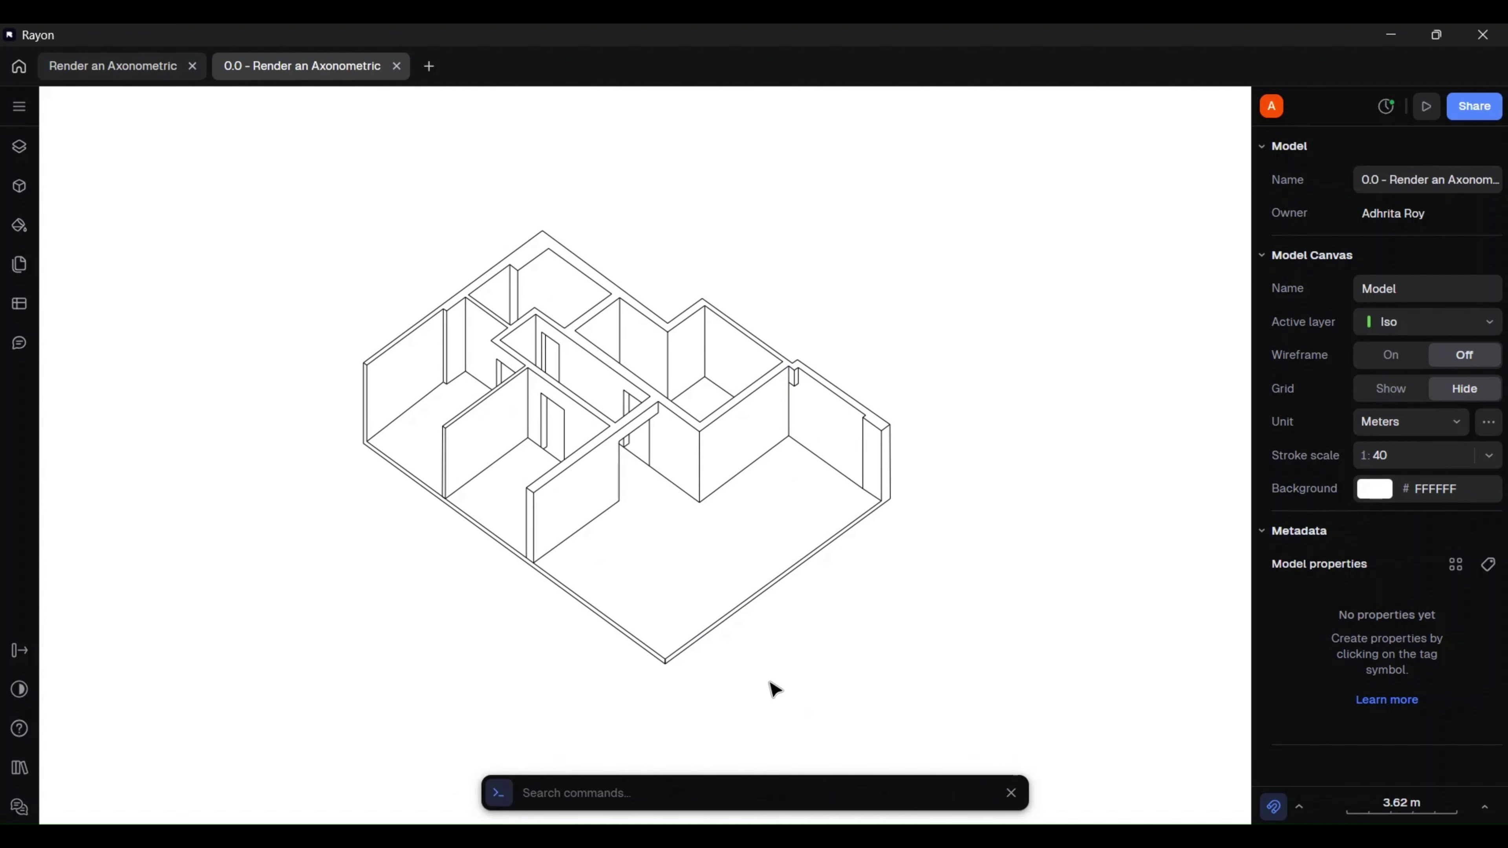
type("bu")
left_click(651, 757)
left_click(1376, 280)
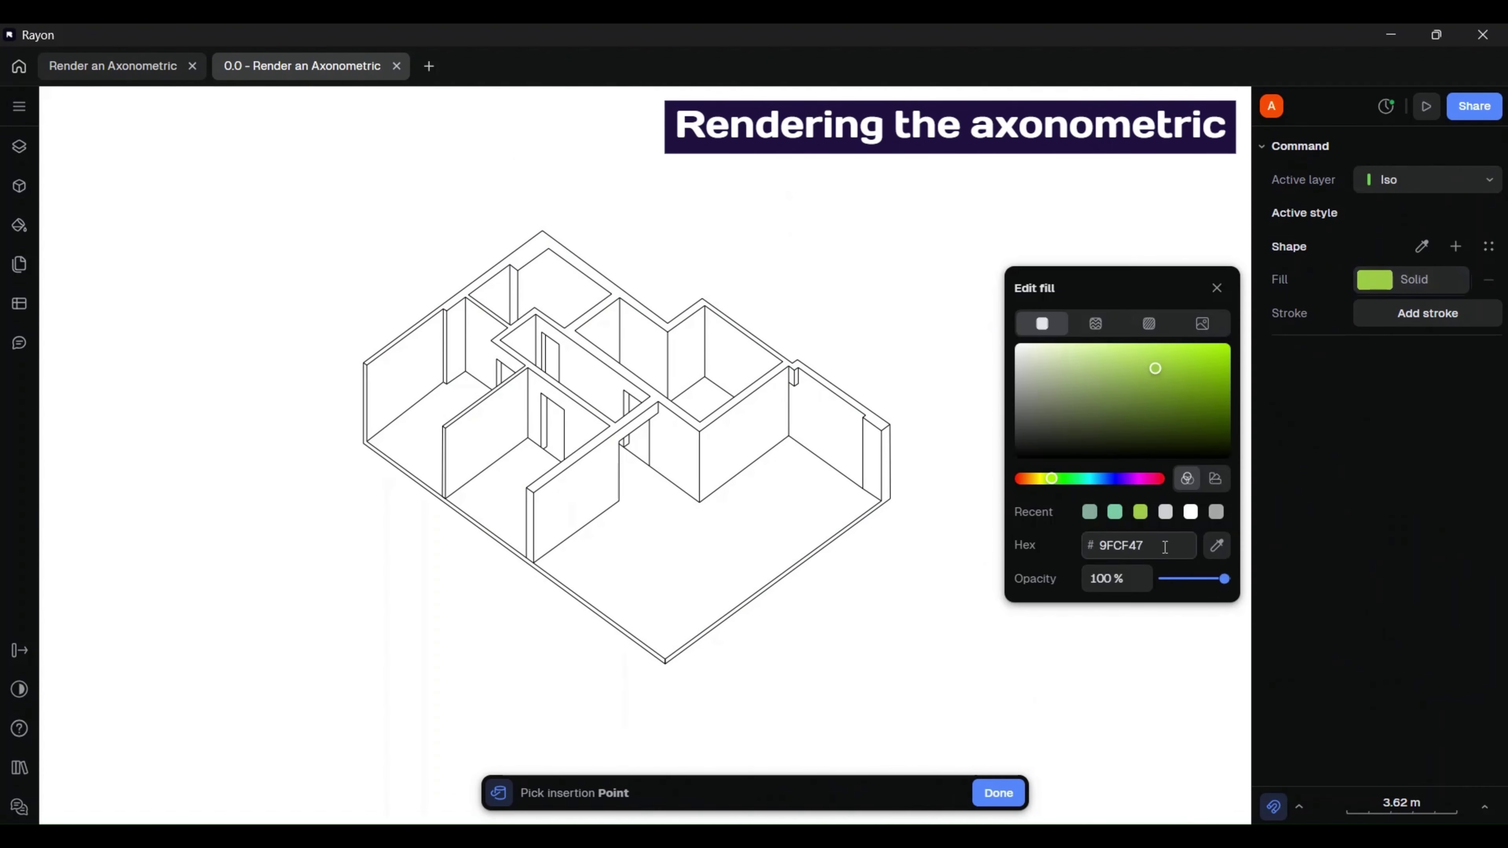
double_click(1165, 545)
type("85AD9A")
left_click(682, 455)
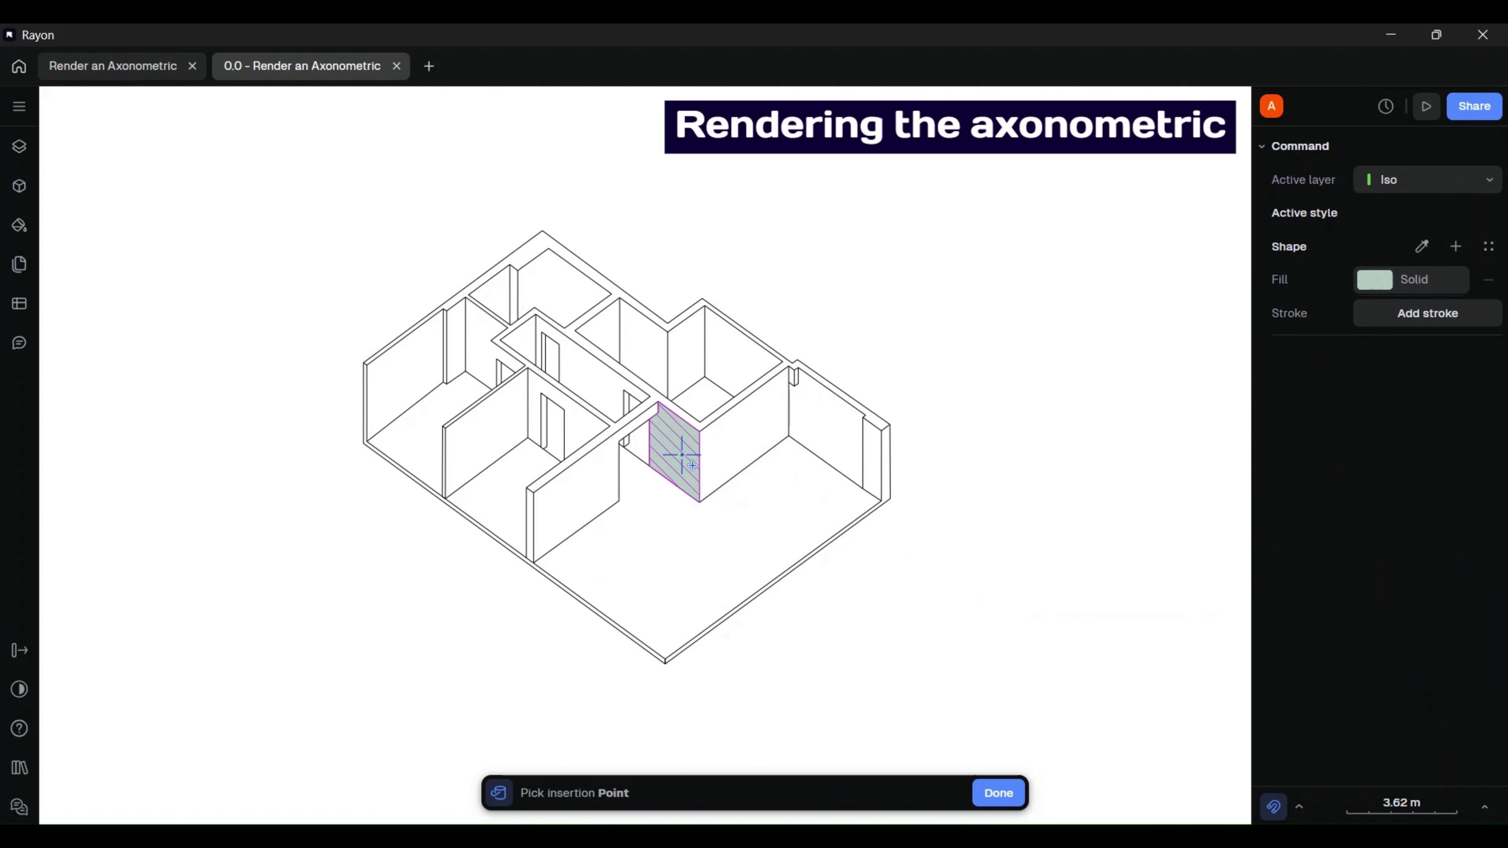
left_click(808, 507)
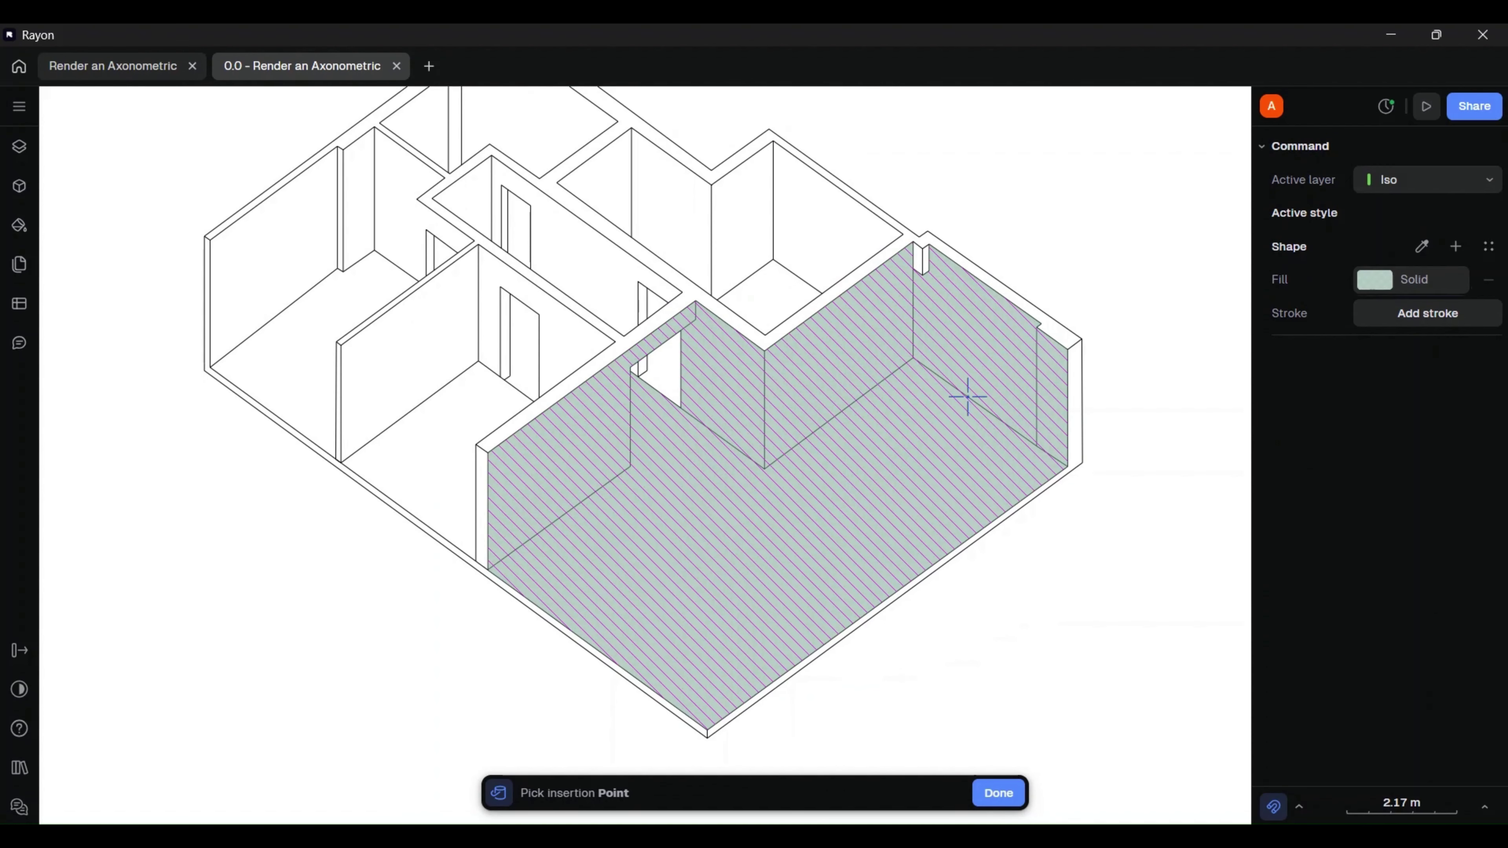
middle_click_drag(966, 397, 974, 452)
left_click(610, 350)
left_click(479, 253)
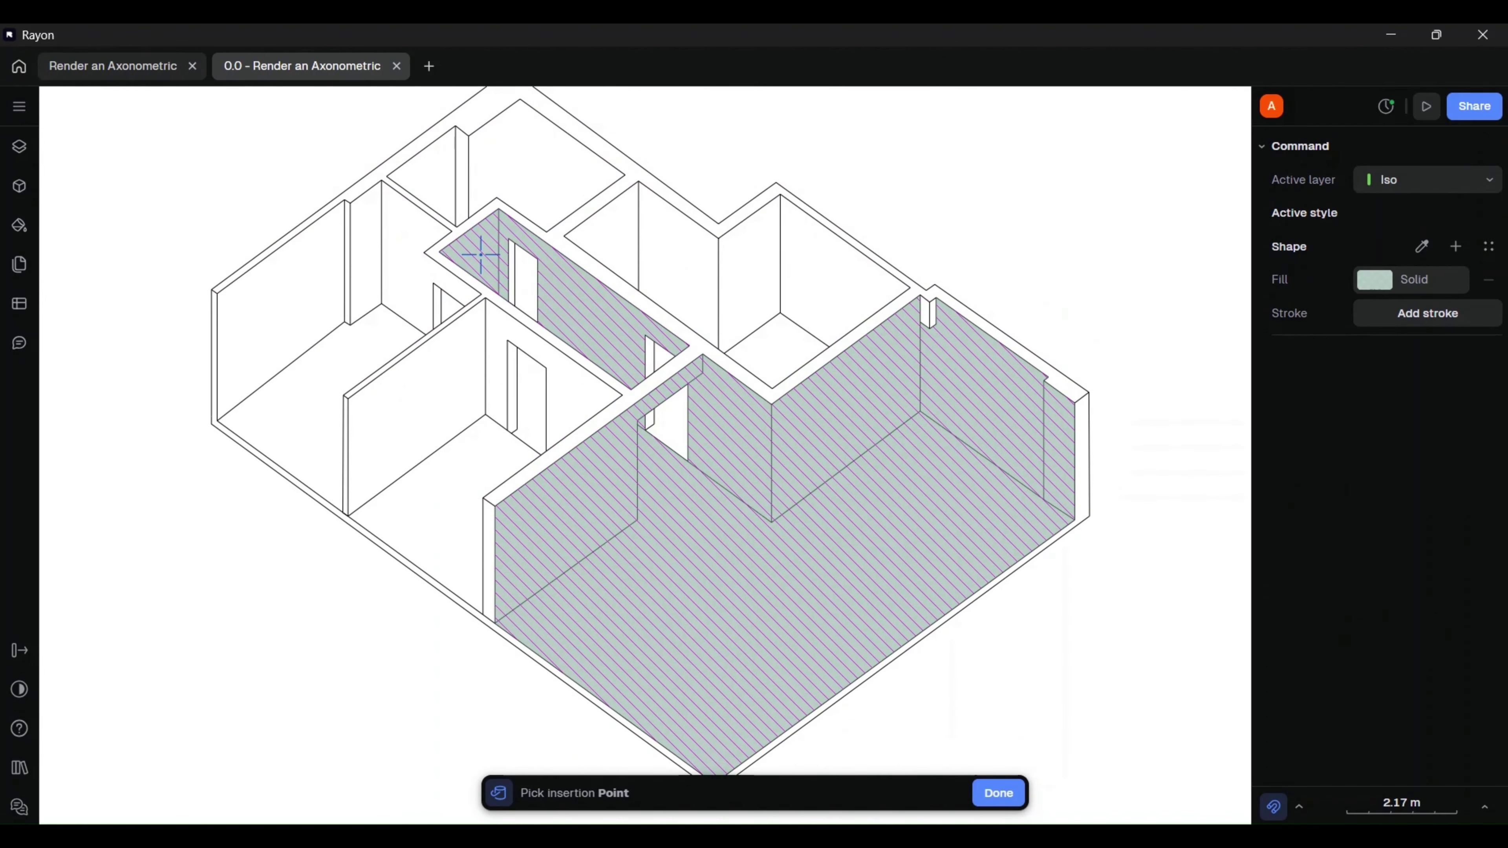
- Bucket-fill the back room's floor, pillar and wall faces with solid colour 003A1F at 40% opacity
left_click(1375, 278)
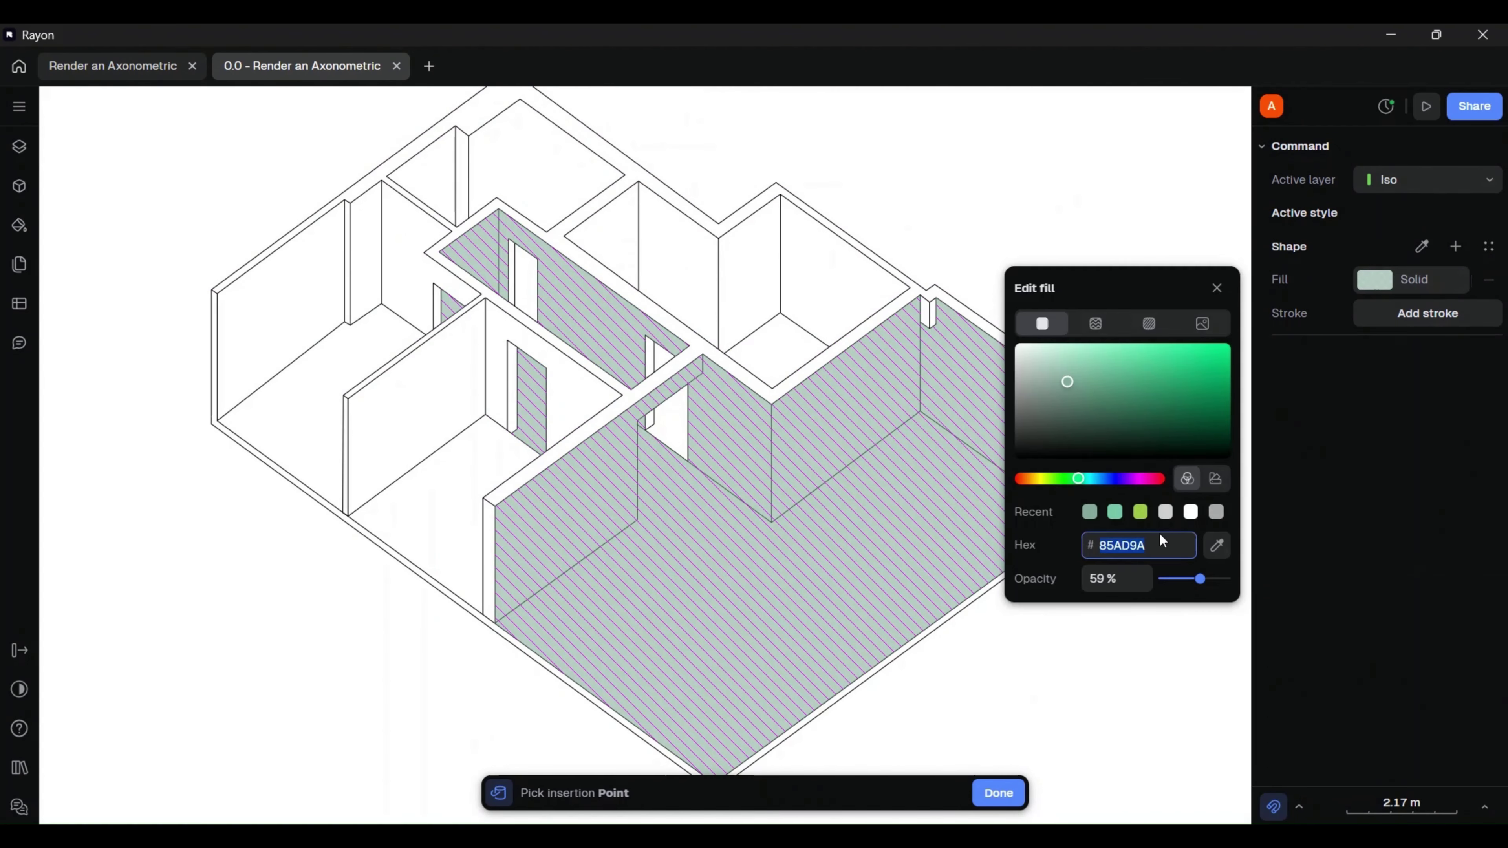
type("40")
key("Return")
left_click(518, 168)
left_click(464, 169)
left_click(437, 185)
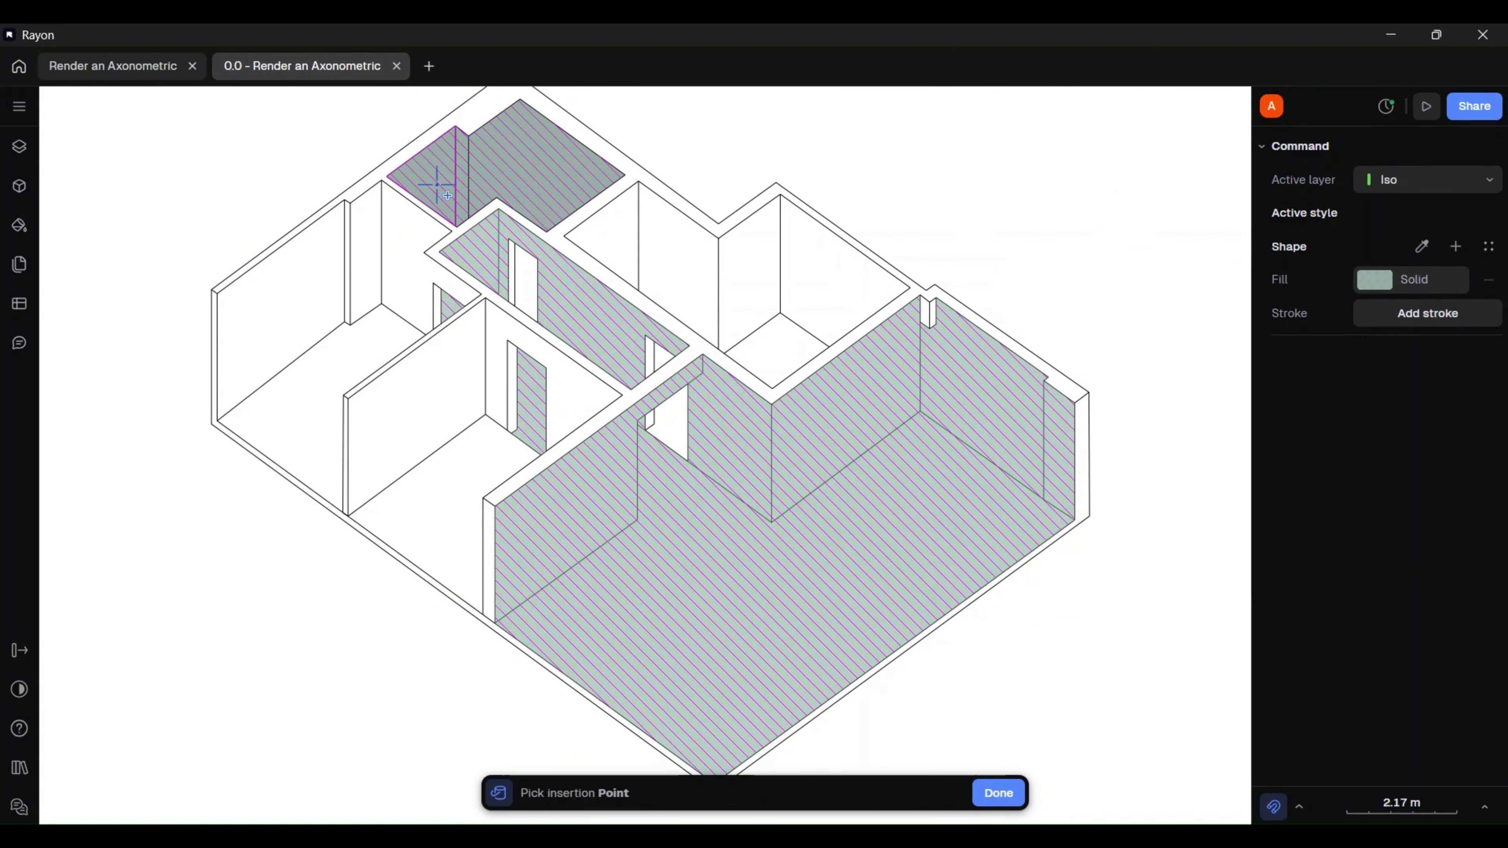
- Bucket-fill the walls, pillar and floors of the two left-hand rooms with a solid light beige and finish the command
left_click(1382, 281)
left_click(1220, 286)
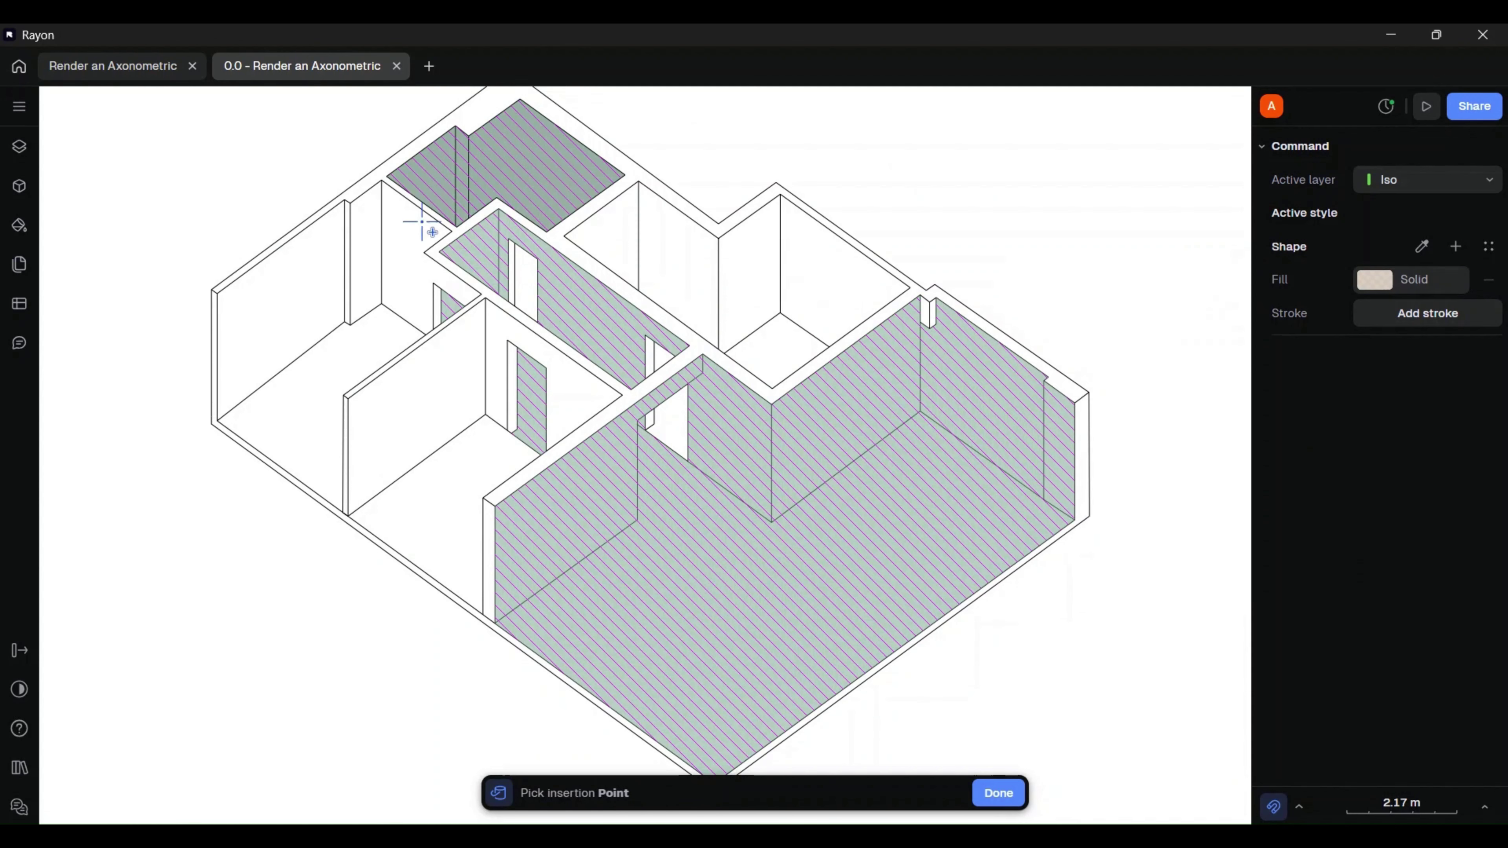
left_click(410, 255)
left_click(366, 255)
left_click(347, 267)
left_click(290, 303)
left_click(333, 389)
left_click(436, 310)
left_click(448, 477)
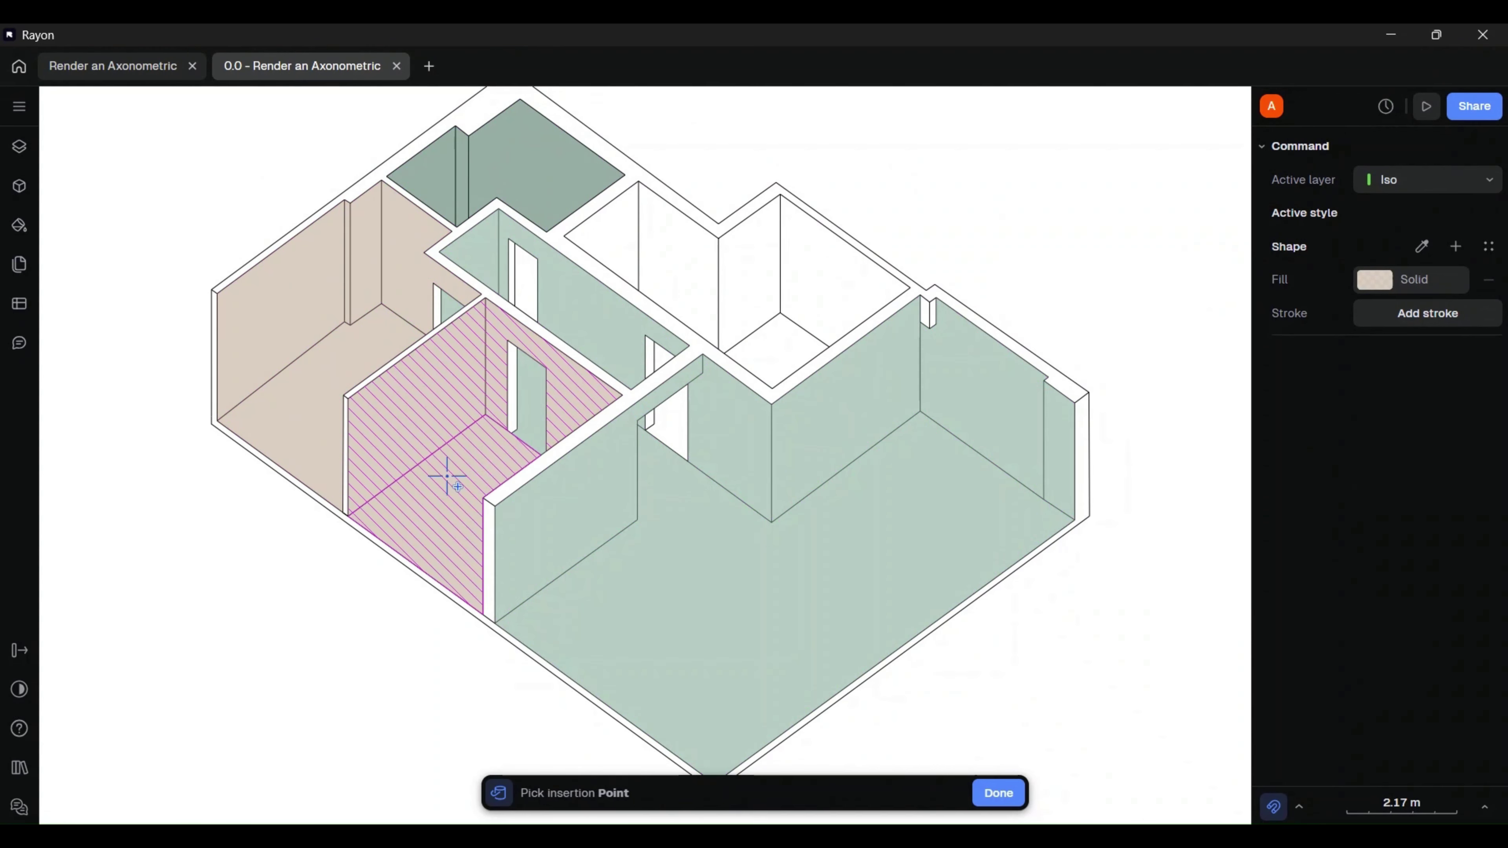
key("Return")
- Bucket-fill the walls and floor of the remaining uncoloured room behind the corridor with solid colour E3E3E3
type("buc")
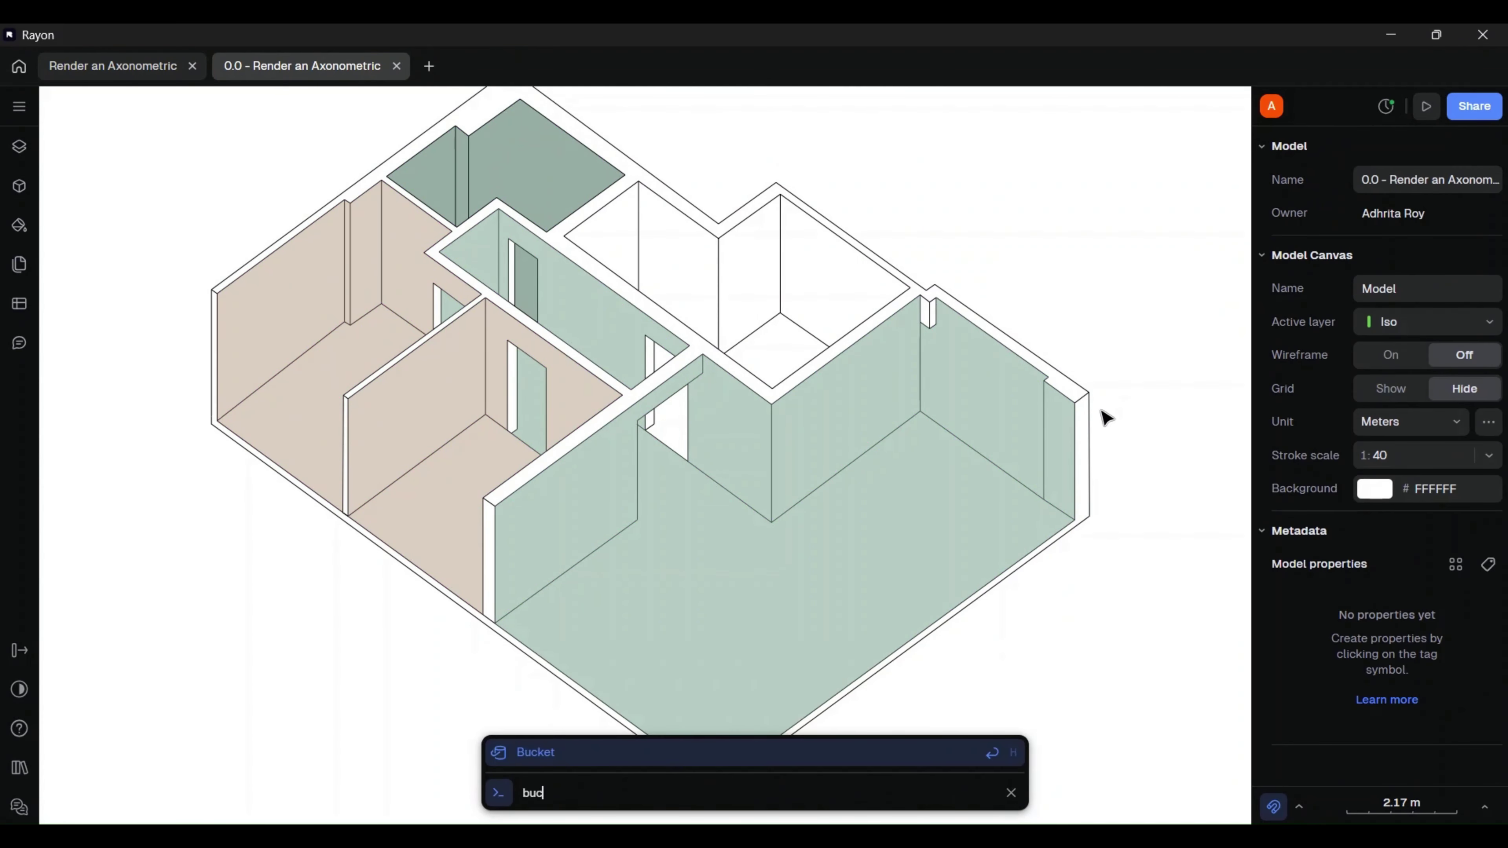
key("Return")
left_click(1385, 287)
left_click(1160, 546)
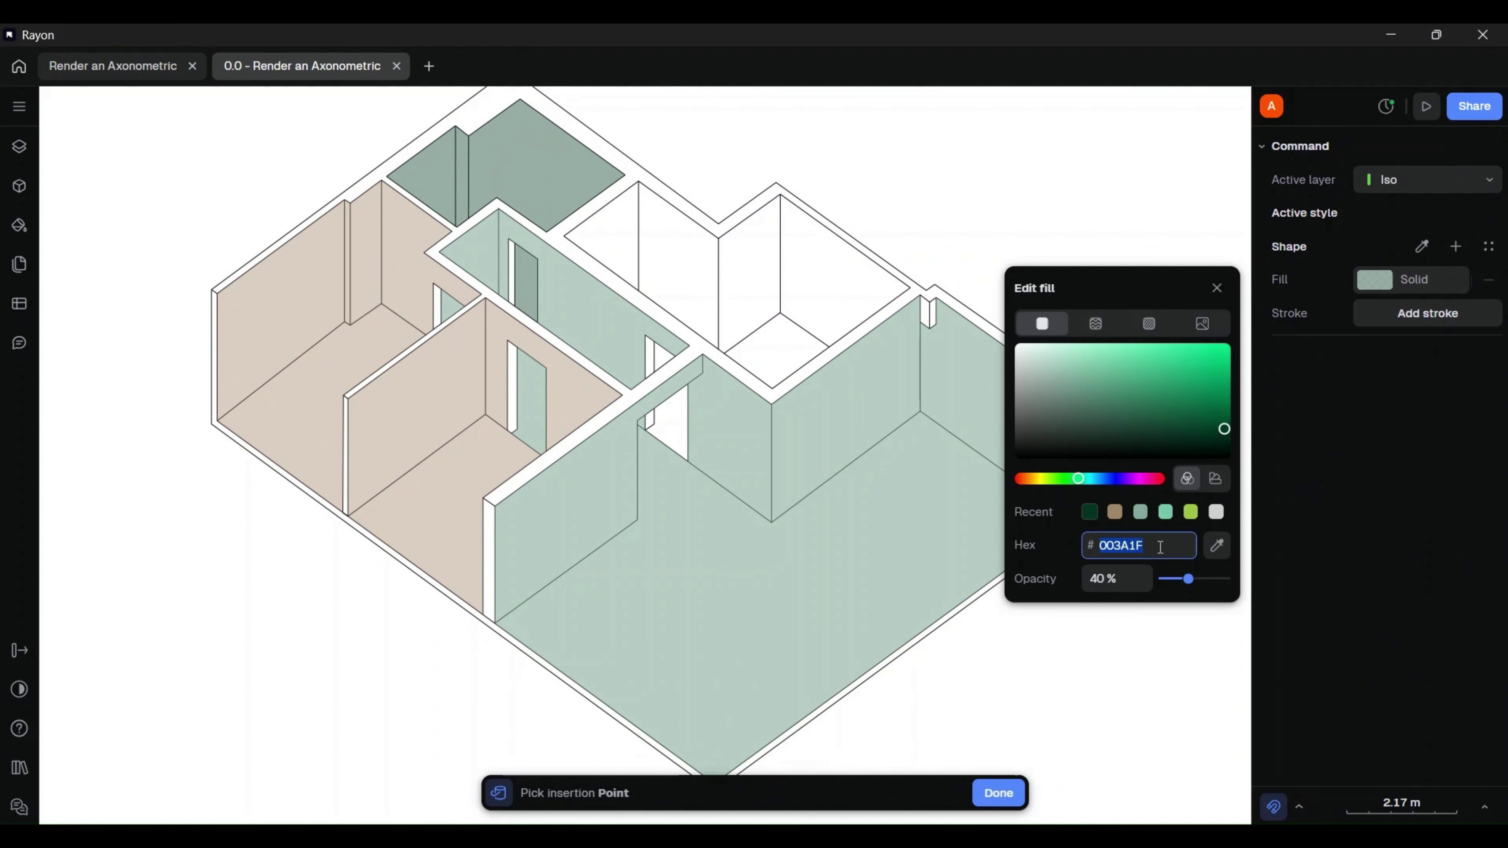
type("E3E3E3")
left_click(1220, 290)
left_click(817, 250)
left_click(751, 266)
left_click(678, 255)
left_click(623, 231)
left_click(790, 341)
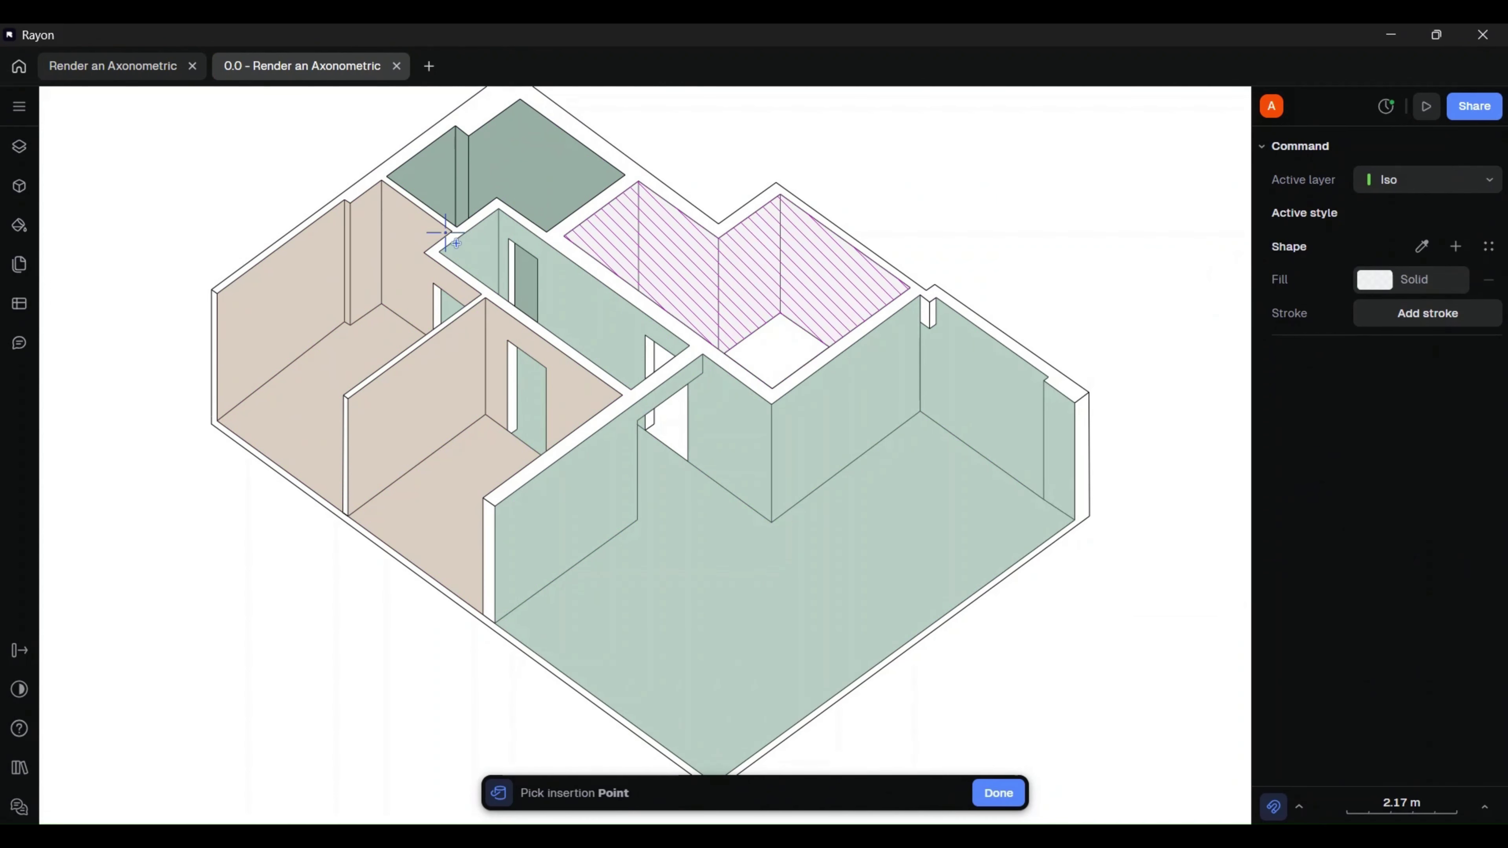
key("Return")
- Copy the right wall's fill colour 85AD9A and bucket-fill the small hanging pillar in the large room's back corner with it
left_click(982, 443)
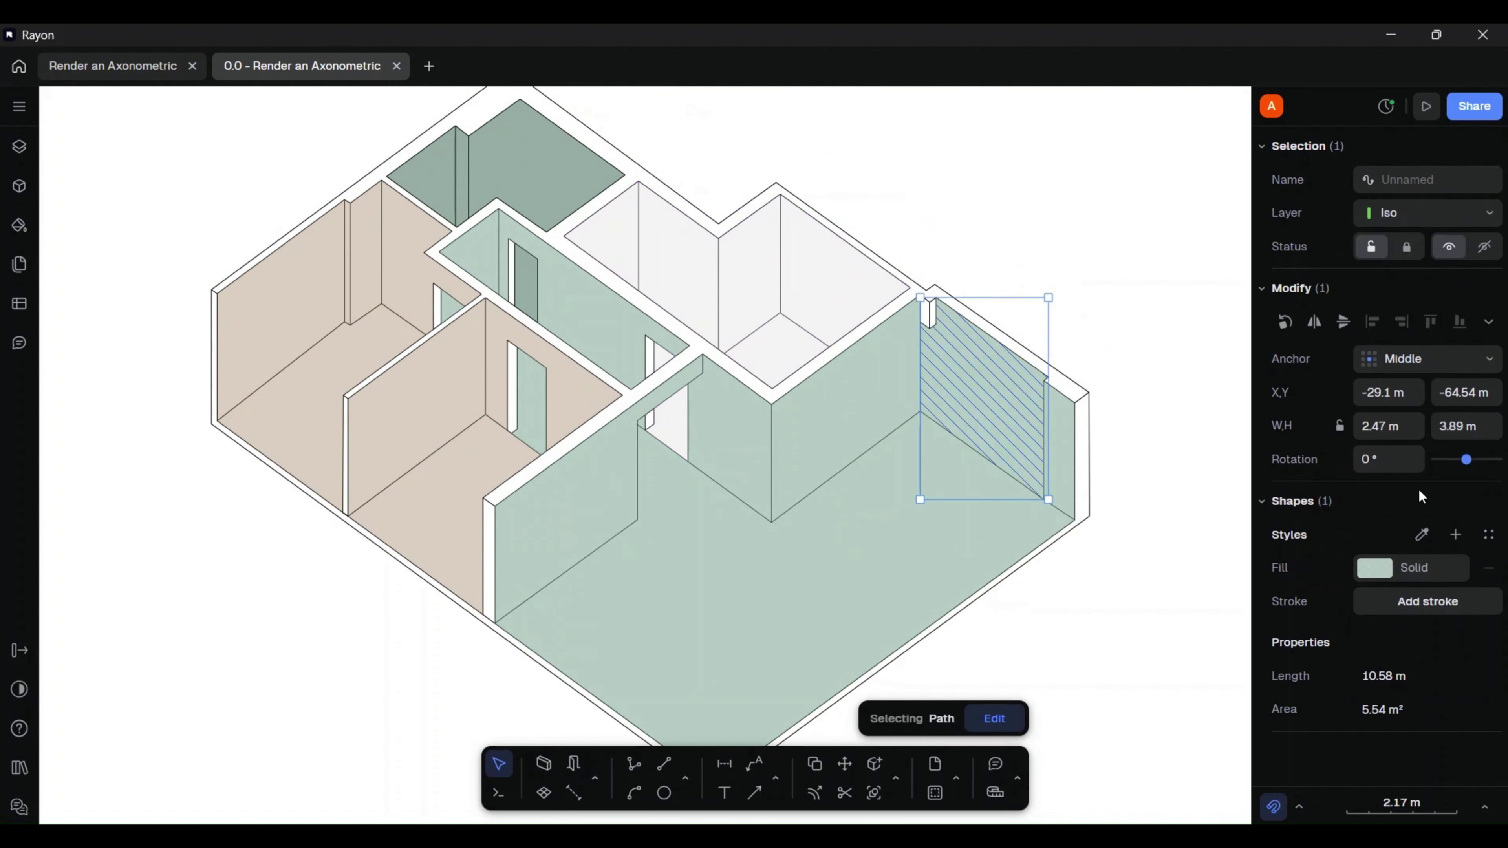
left_click(1375, 569)
key("ctrl+c")
left_click(1217, 504)
left_click(1133, 309)
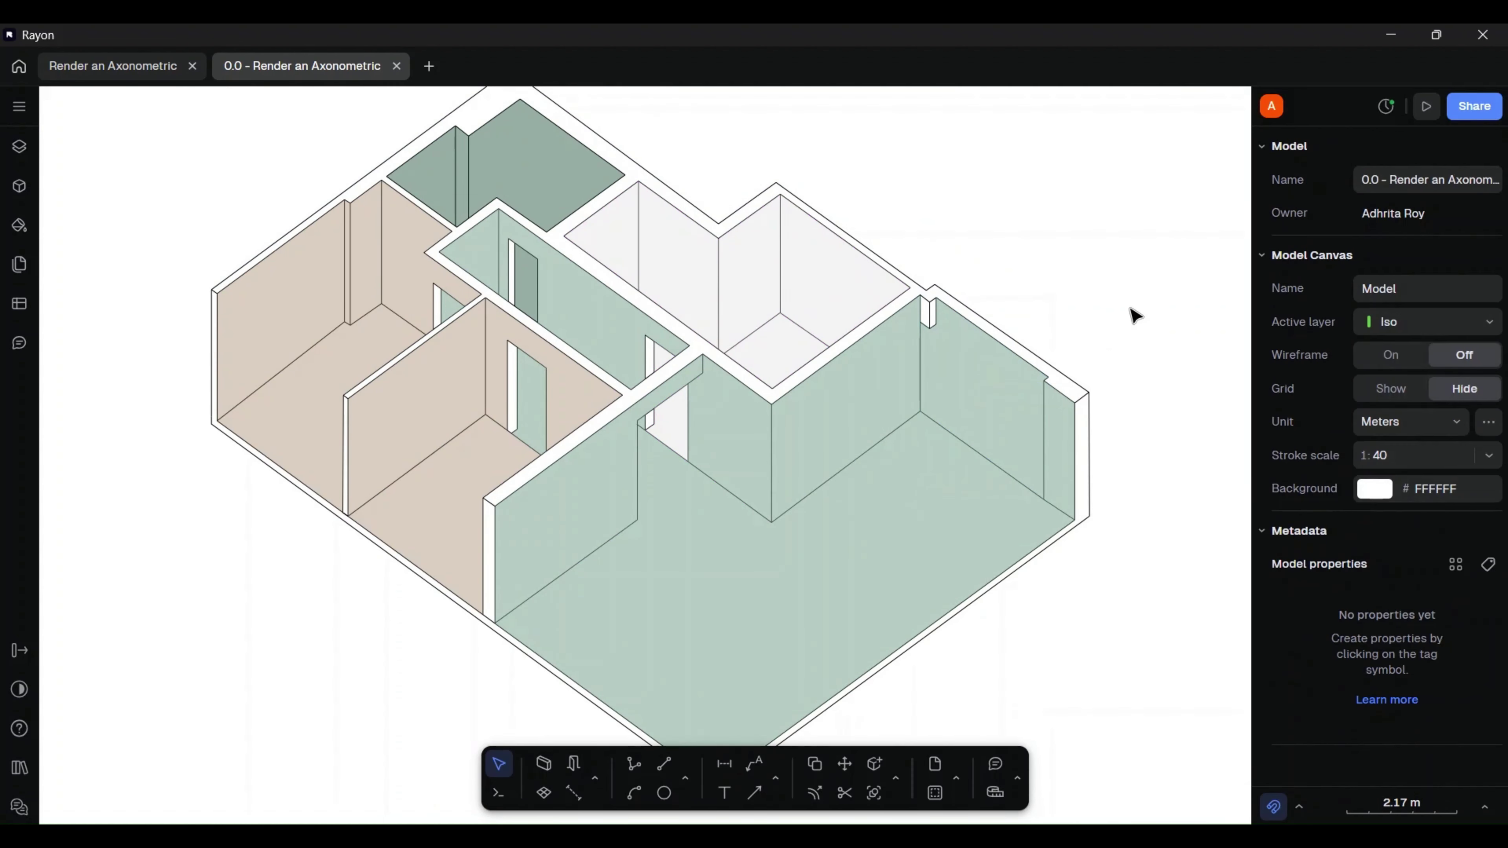
type("bu")
left_click(697, 752)
left_click(1376, 277)
key("ctrl+v")
key("Tab")
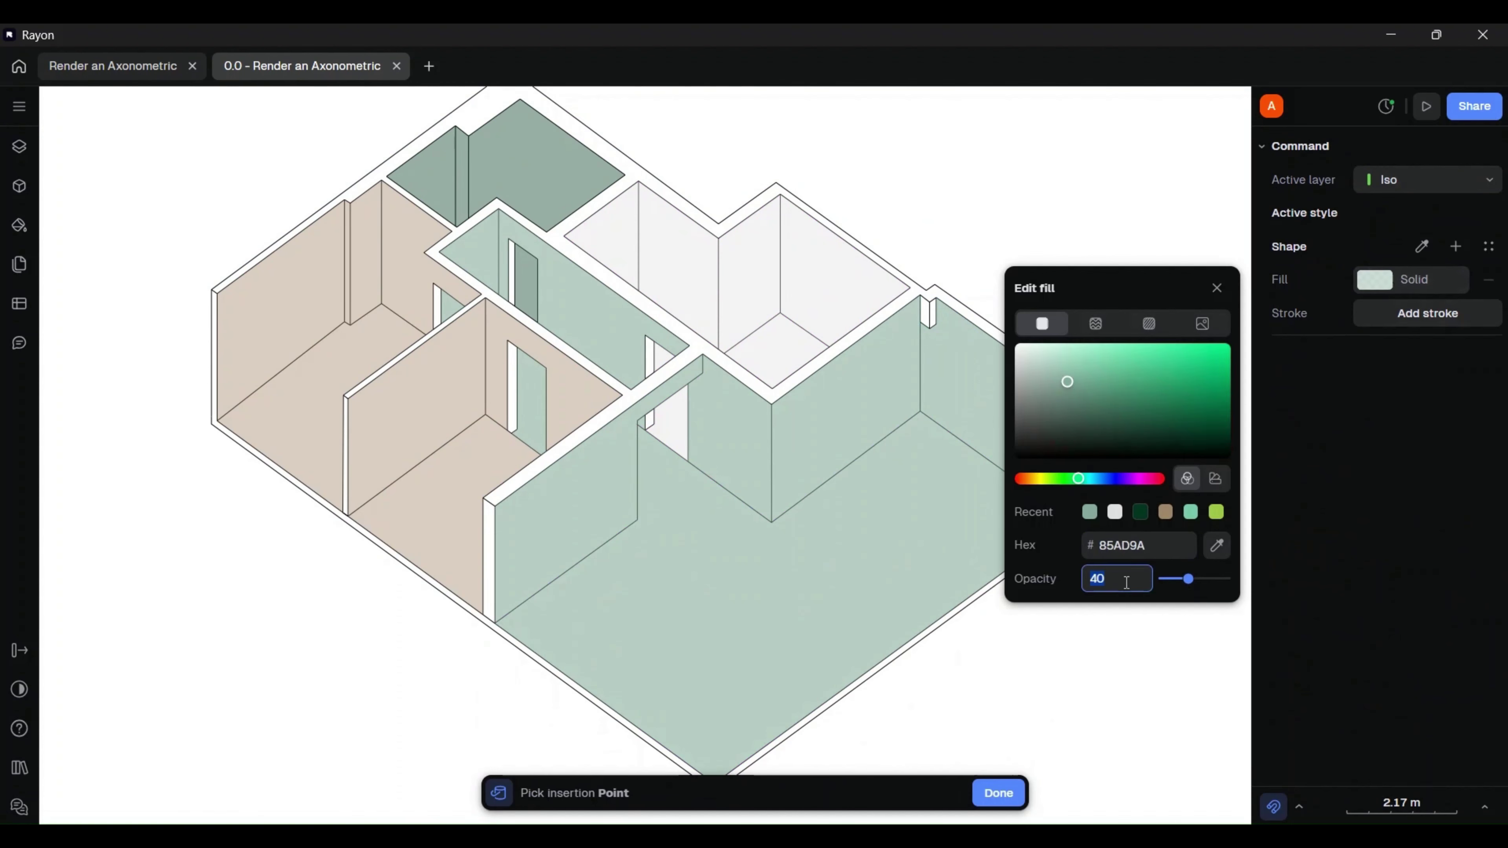
left_click(929, 312)
key("Escape")
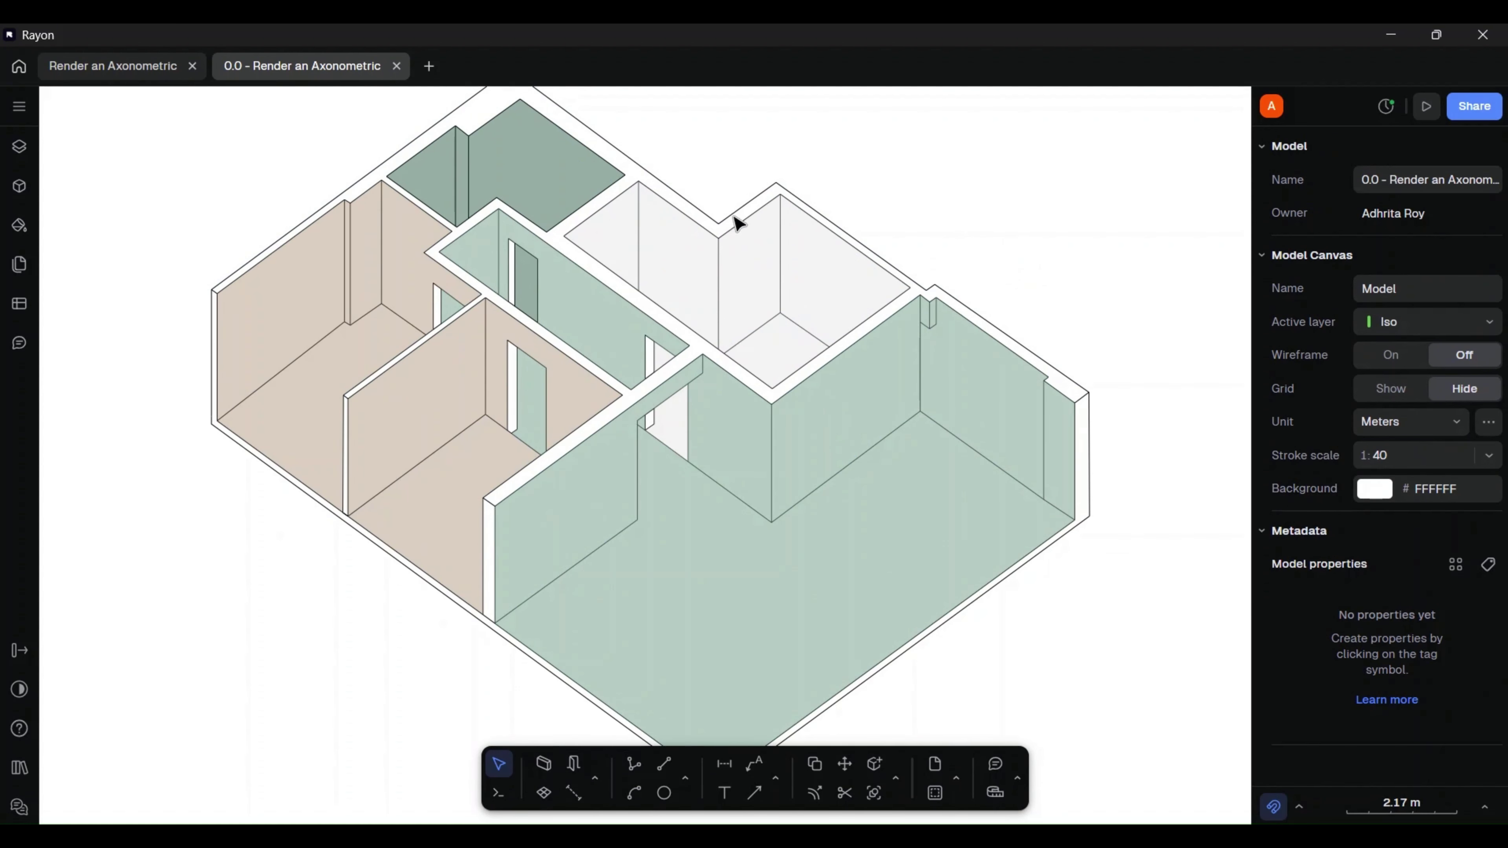
- Bucket-fill the wall tops and the outer walls' cut ends with the Oblique Compact hatch rotated 37°
type("buc")
left_click(821, 753)
left_click(1427, 281)
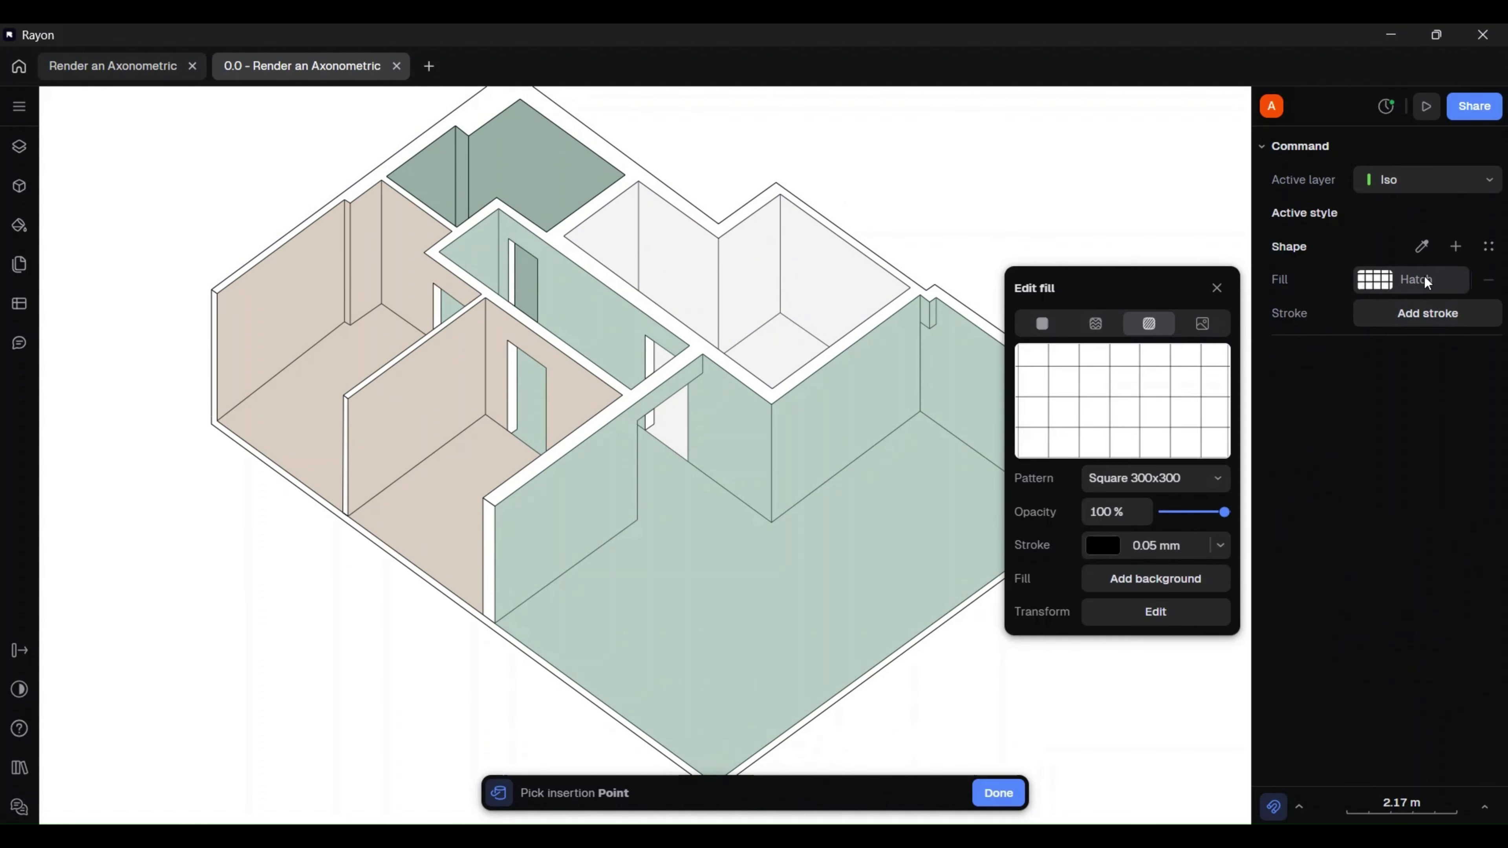
left_click(1124, 487)
left_click(1101, 125)
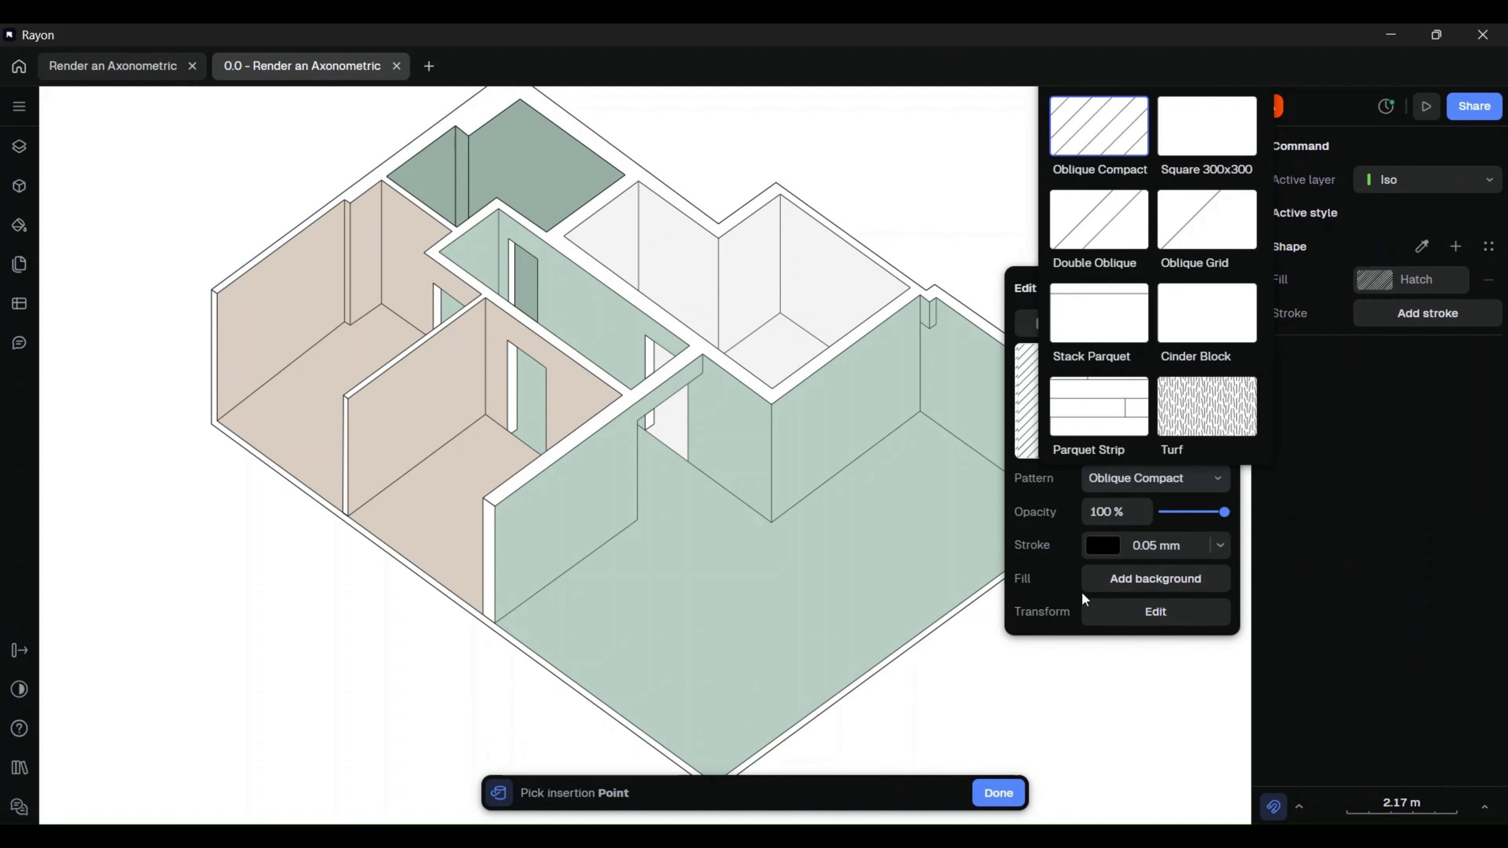
left_click(1023, 290)
left_click(1155, 612)
left_click(869, 691)
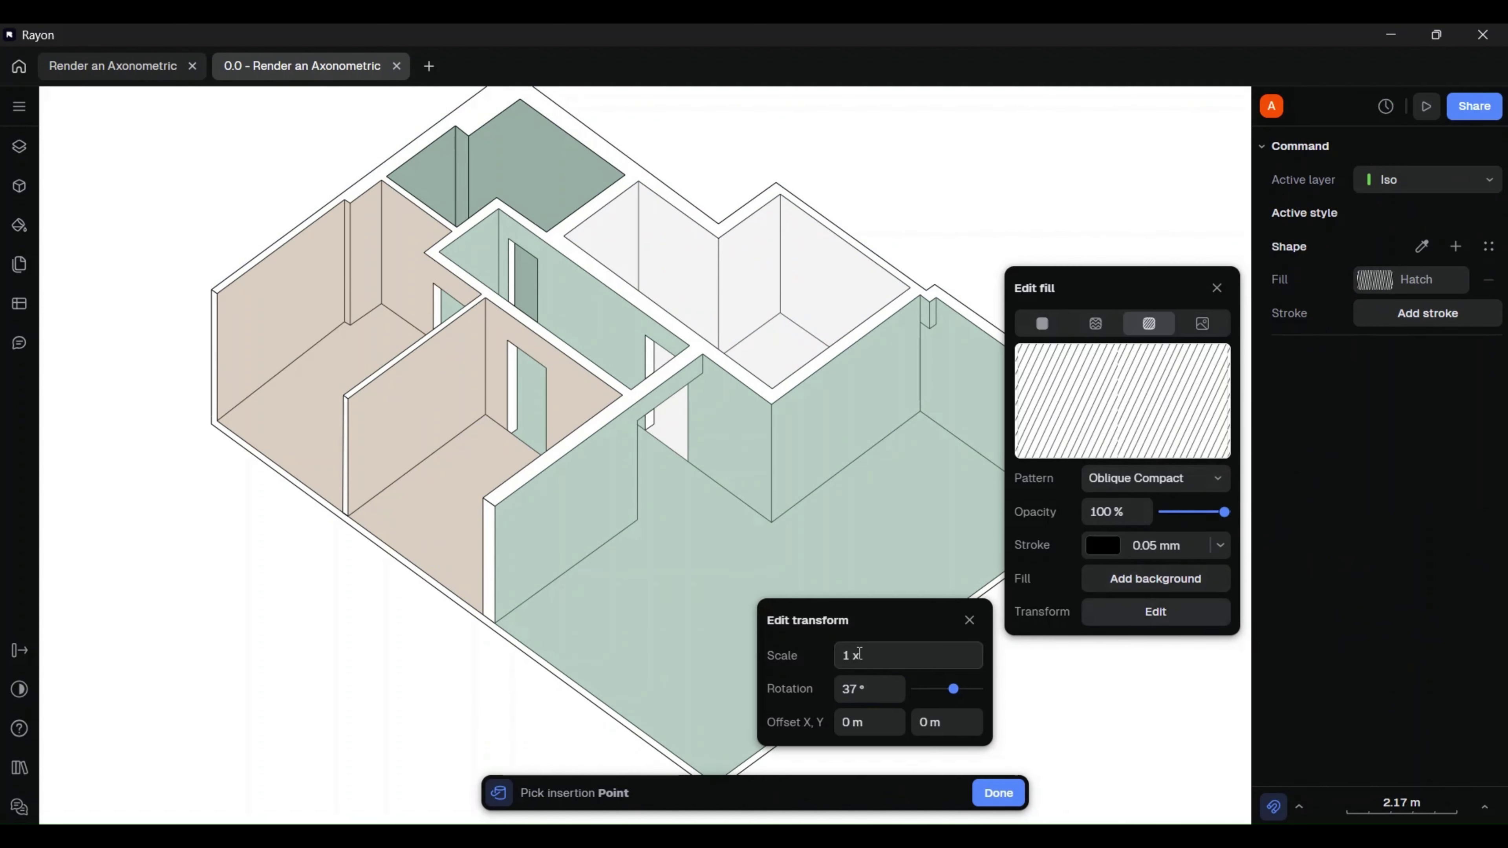
left_click(691, 338)
left_click(215, 331)
left_click(1083, 490)
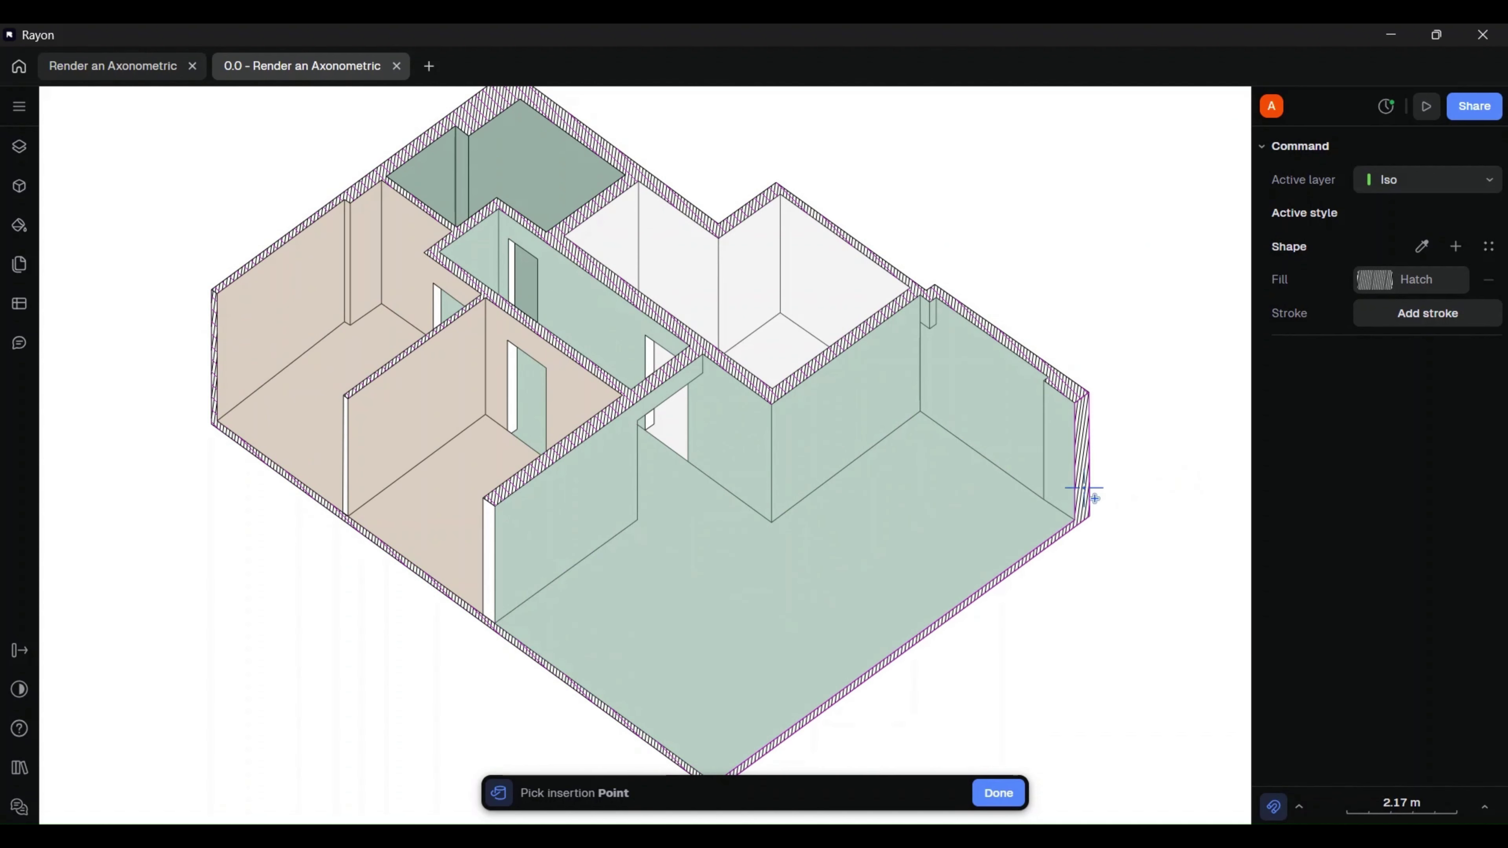
- Apply the same oblique hatch to the door jambs of the corridor and the left rooms
left_click(650, 363)
left_click(649, 425)
left_click(510, 288)
left_click(437, 308)
left_click(512, 389)
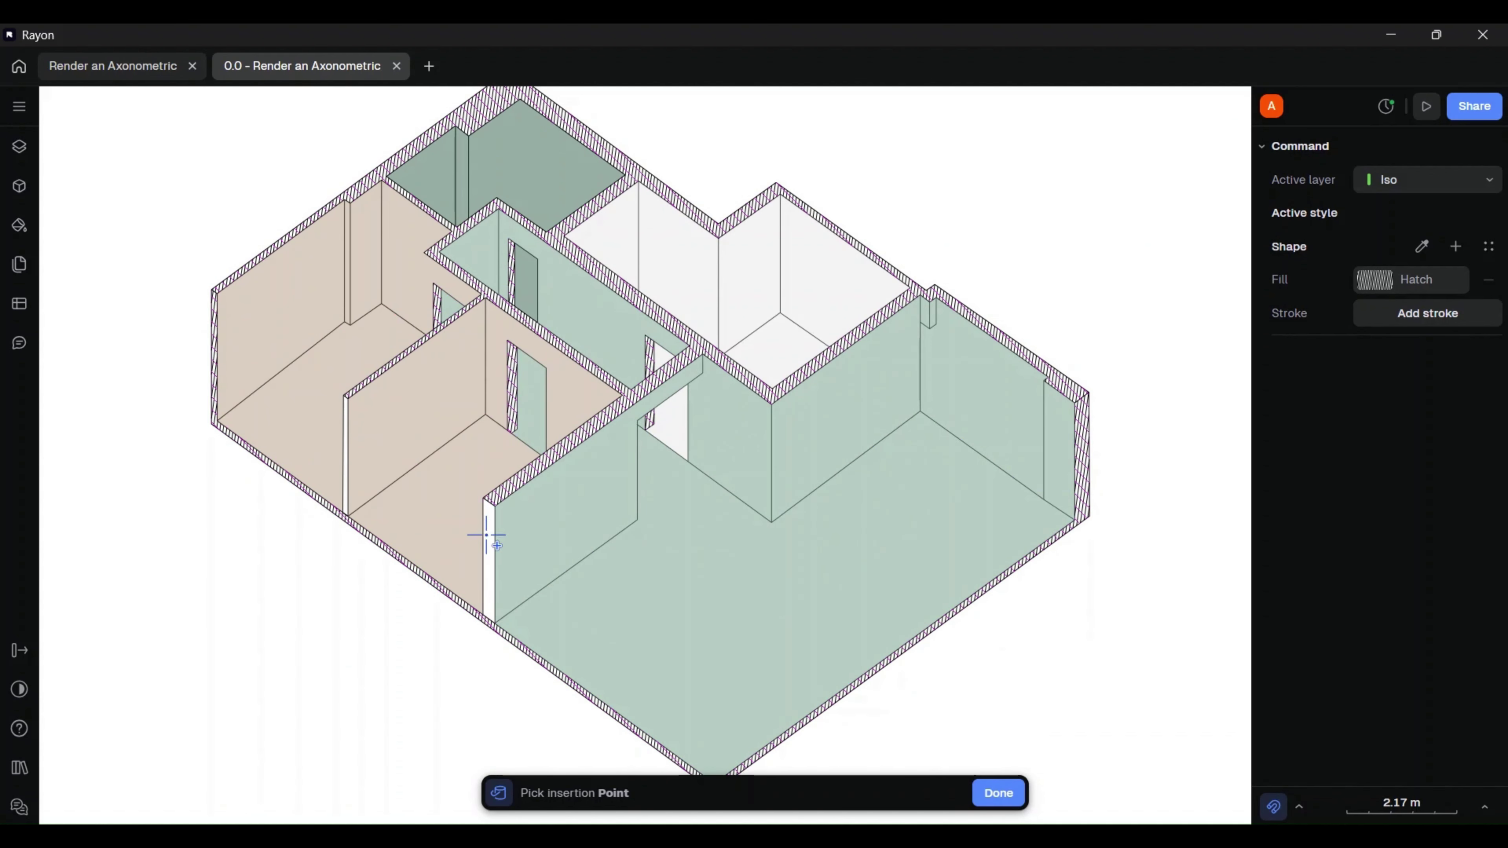
- Fill the cut end of the large room's left wall with the oblique hatch and finish the bucket fill
left_click(487, 537)
key("Escape")
scroll(771, 447, "down", 3)
scroll(756, 447, "up", 3)
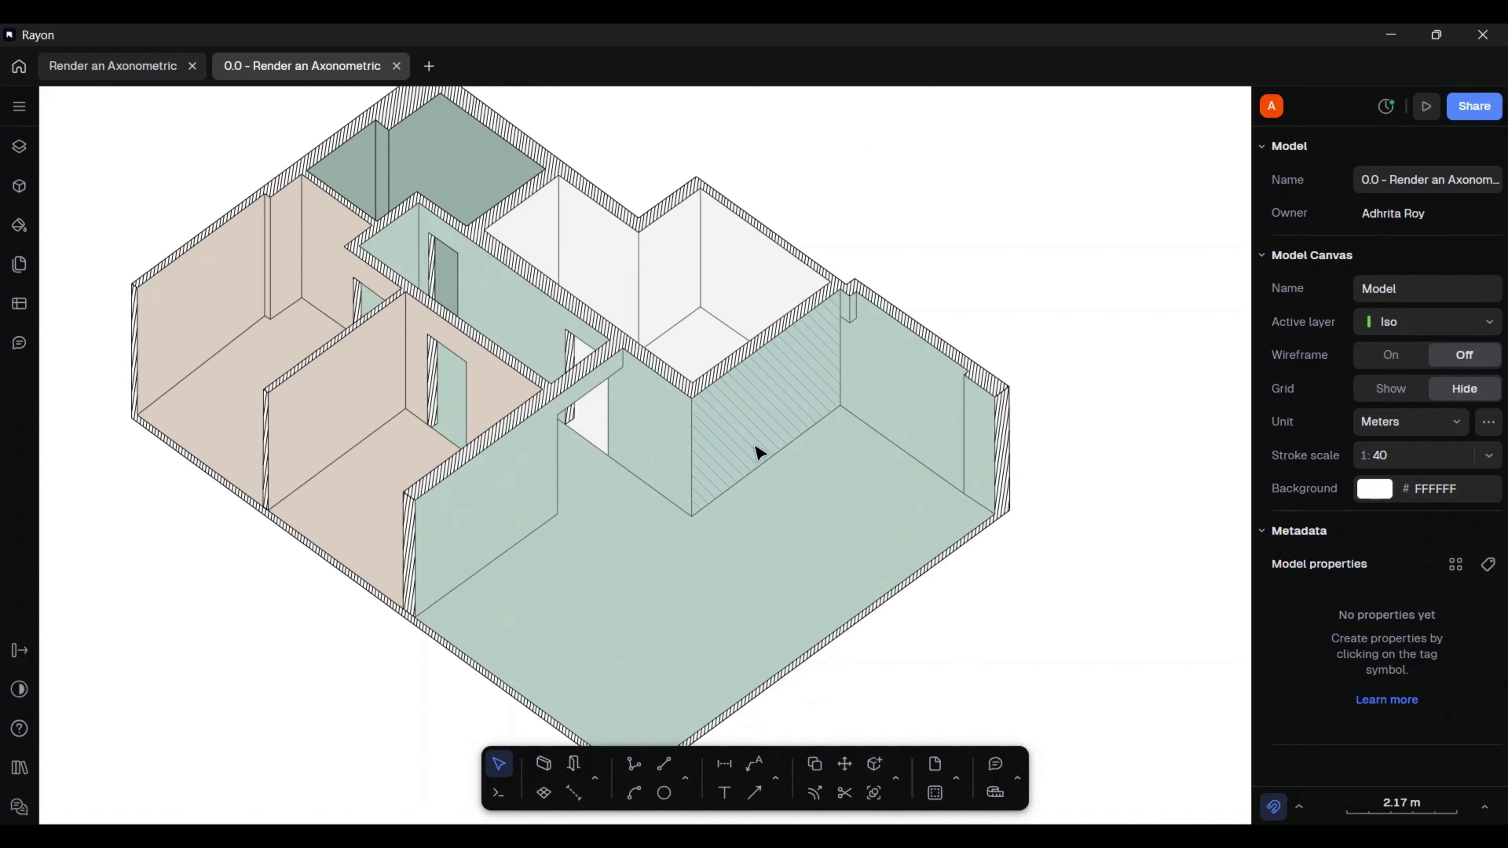
- Set the line colour of the wall tops' oblique hatch to 908B8B
middle_click_drag(678, 392, 791, 428)
left_click(793, 426)
left_click(1373, 568)
left_click(1103, 729)
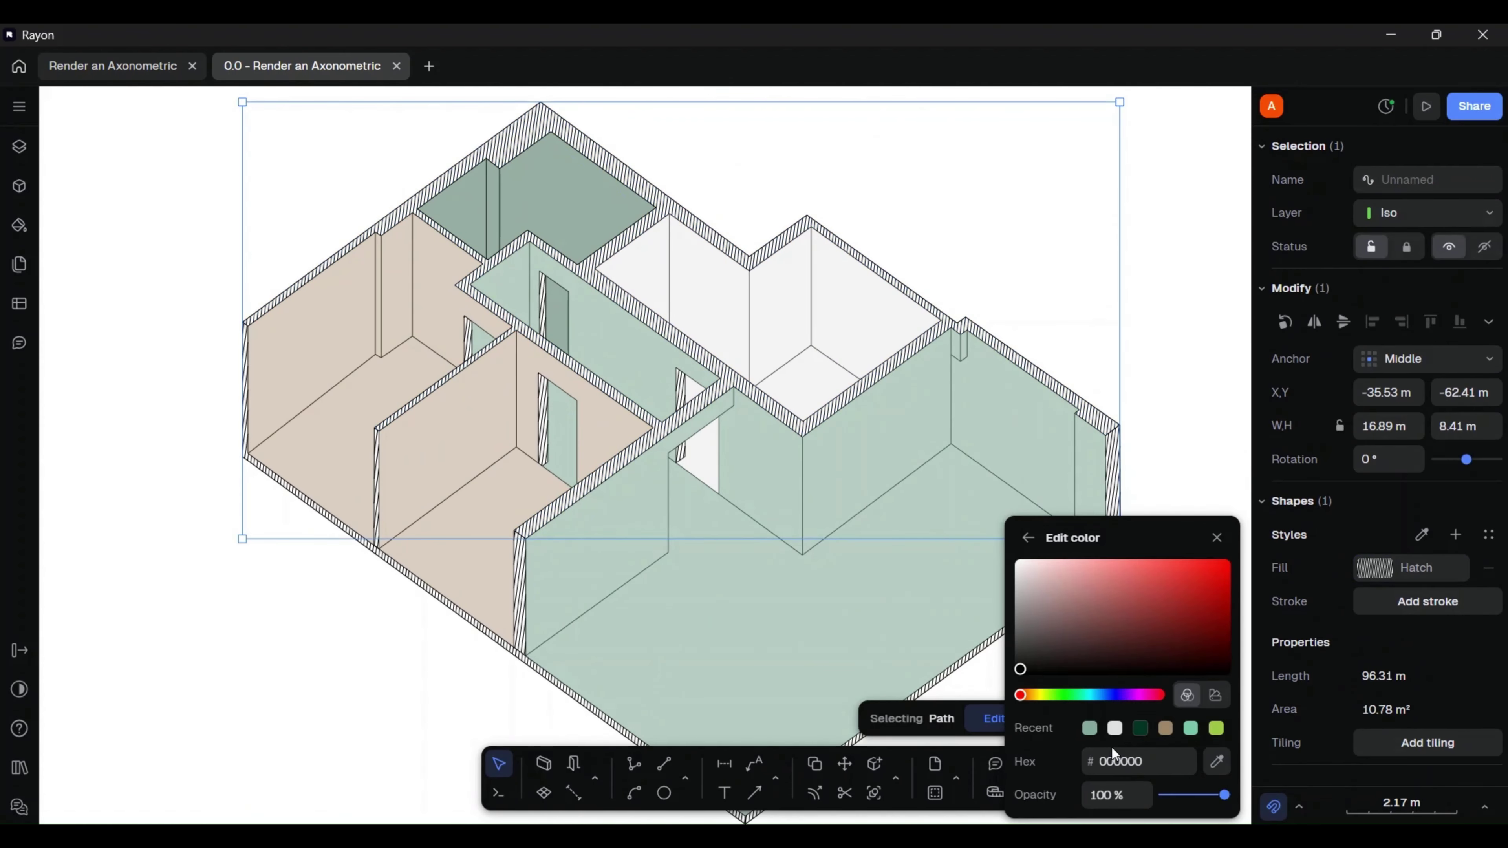
left_click(1114, 756)
type("908B8B")
left_click(1215, 539)
- Select the hatches on the outer and partition walls' cut ends and match their style to the wall-top hatch
left_click(1121, 505)
left_click(387, 515)
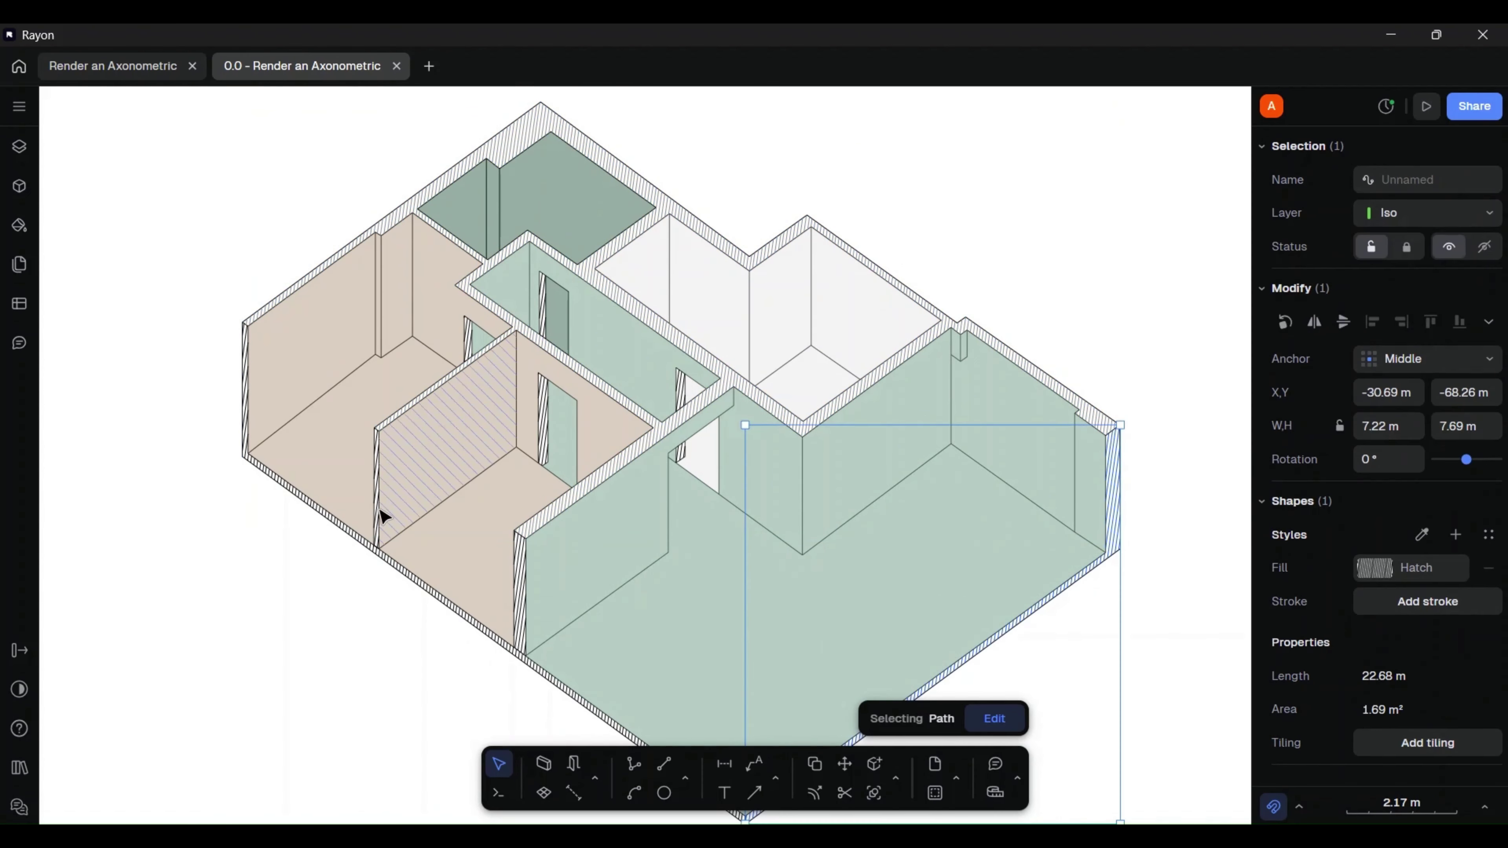
scroll(250, 412, "up", 5)
left_click(615, 519, "shift")
left_click(650, 407, "shift")
scroll(442, 358, "down", 6)
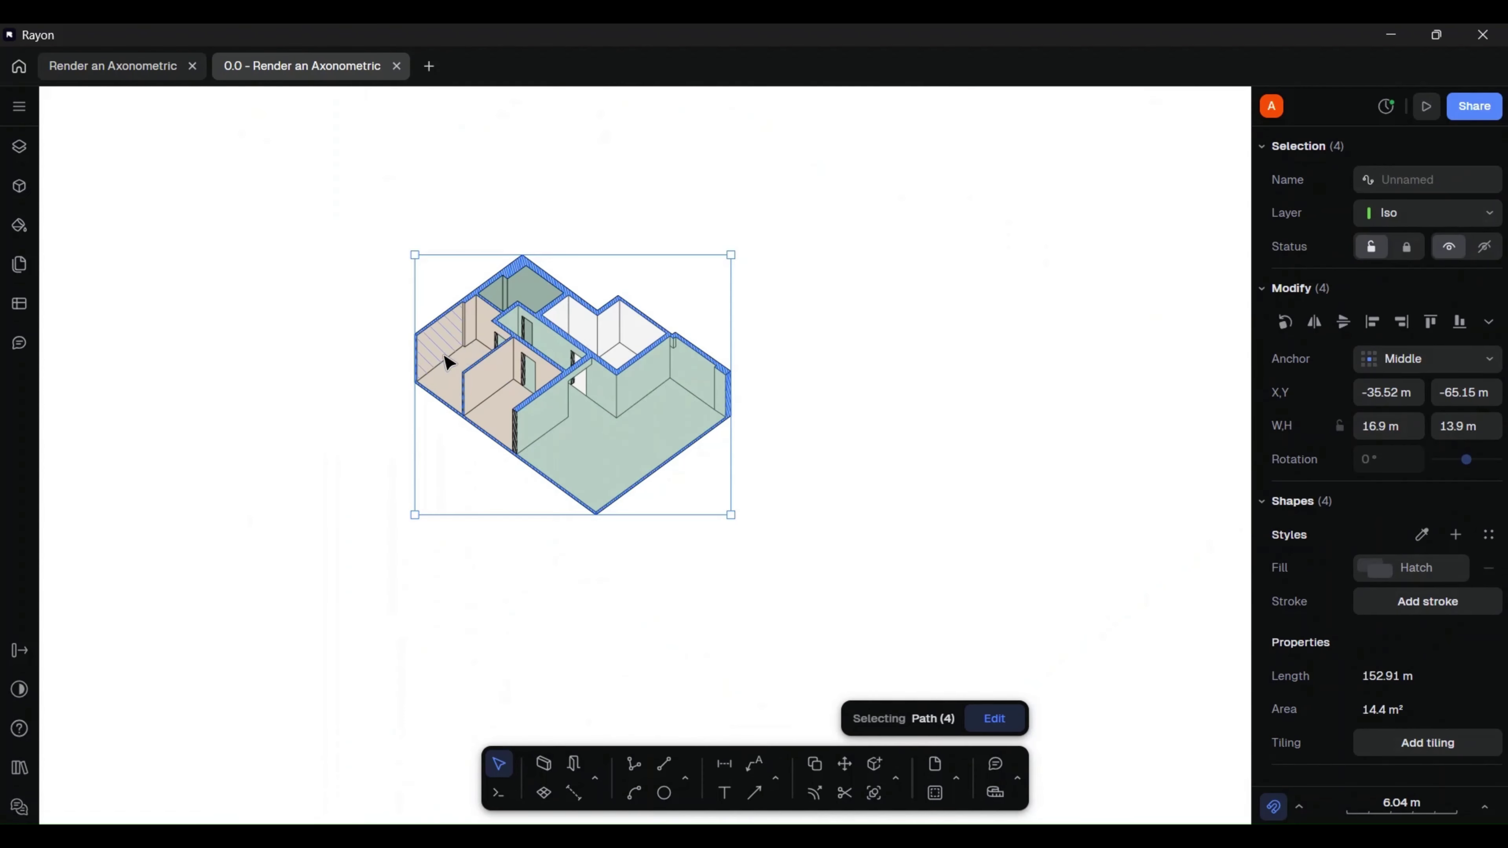
scroll(517, 413, "up", 3)
left_click(498, 437, "shift")
left_click(709, 238, "shift")
left_click(1424, 534)
scroll(484, 386, "up", 4)
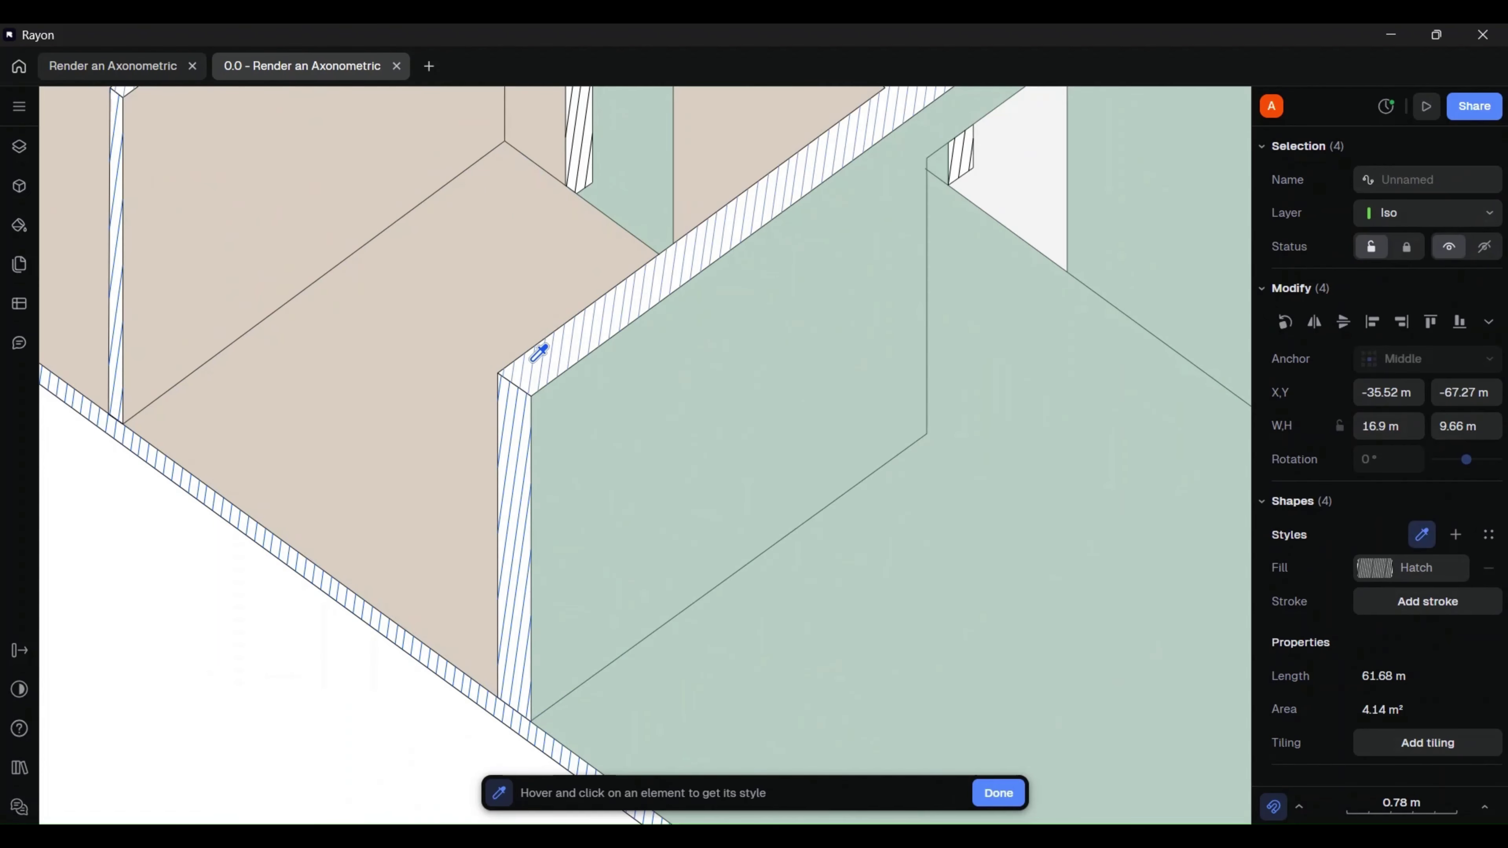
left_click(530, 362)
scroll(537, 478, "down", 8)
left_click(790, 440)
- Set the bucket fill to the Parquet Chevron hatch with line colour 85AC9A
scroll(555, 421, "up", 4)
middle_click_drag(555, 421, 669, 428)
scroll(1054, 236, "down", 5)
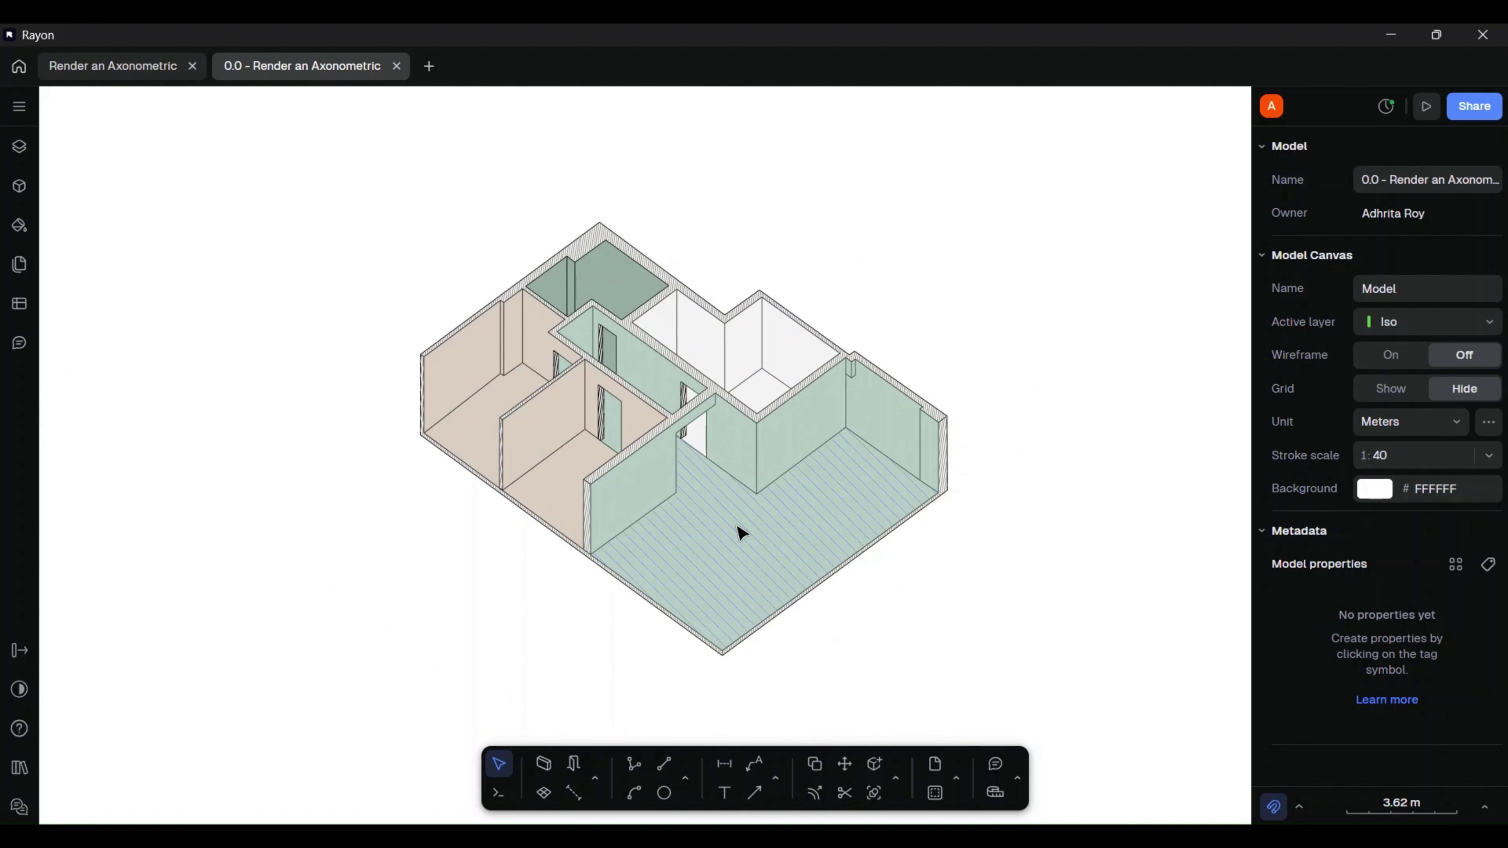
type("bu")
key("Return")
left_click(1375, 280)
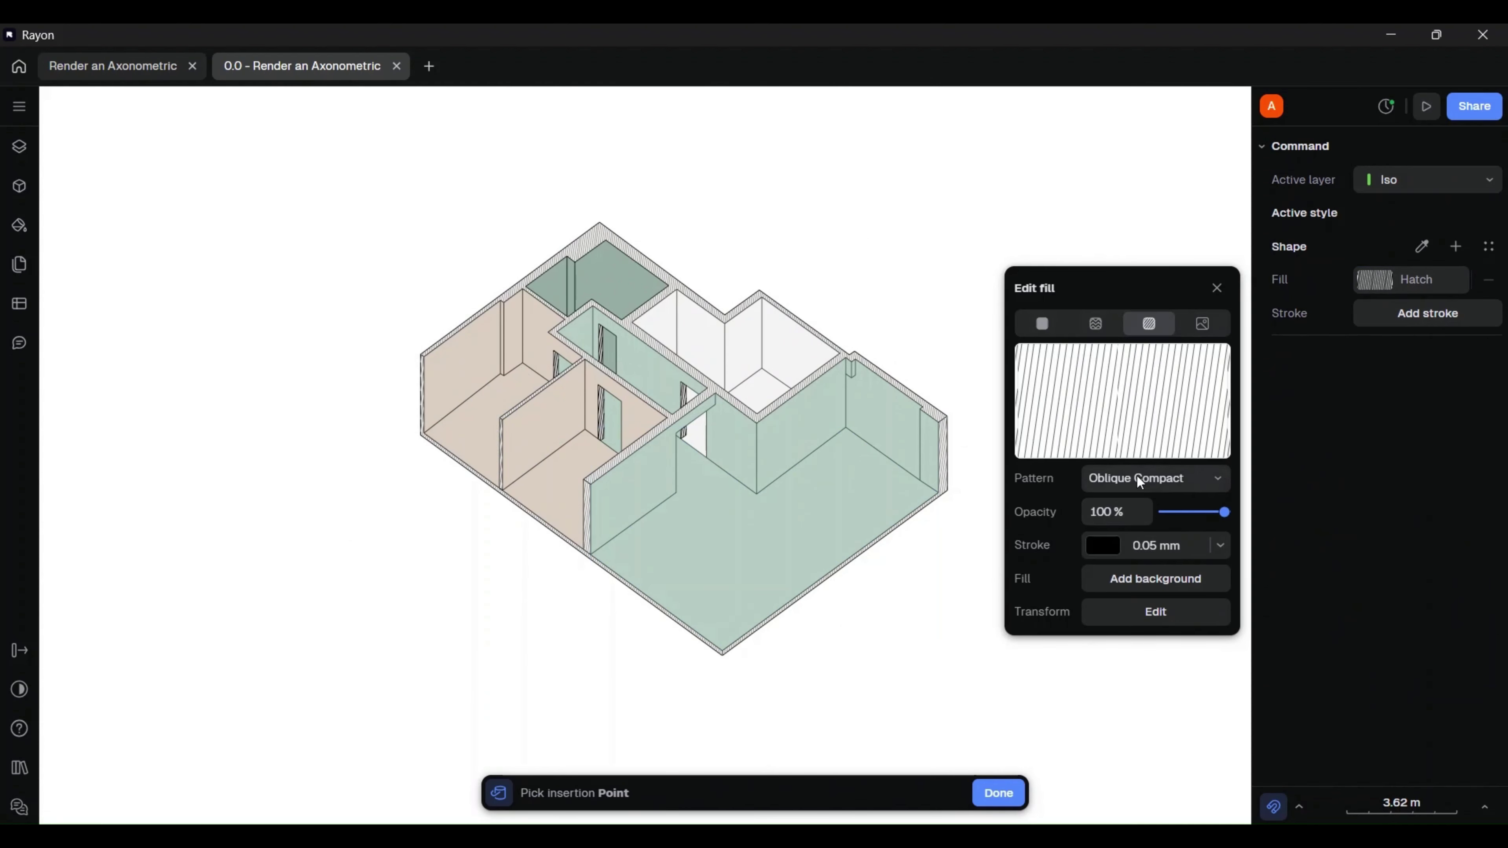
left_click(1140, 480)
scroll(1144, 356, "down", 6)
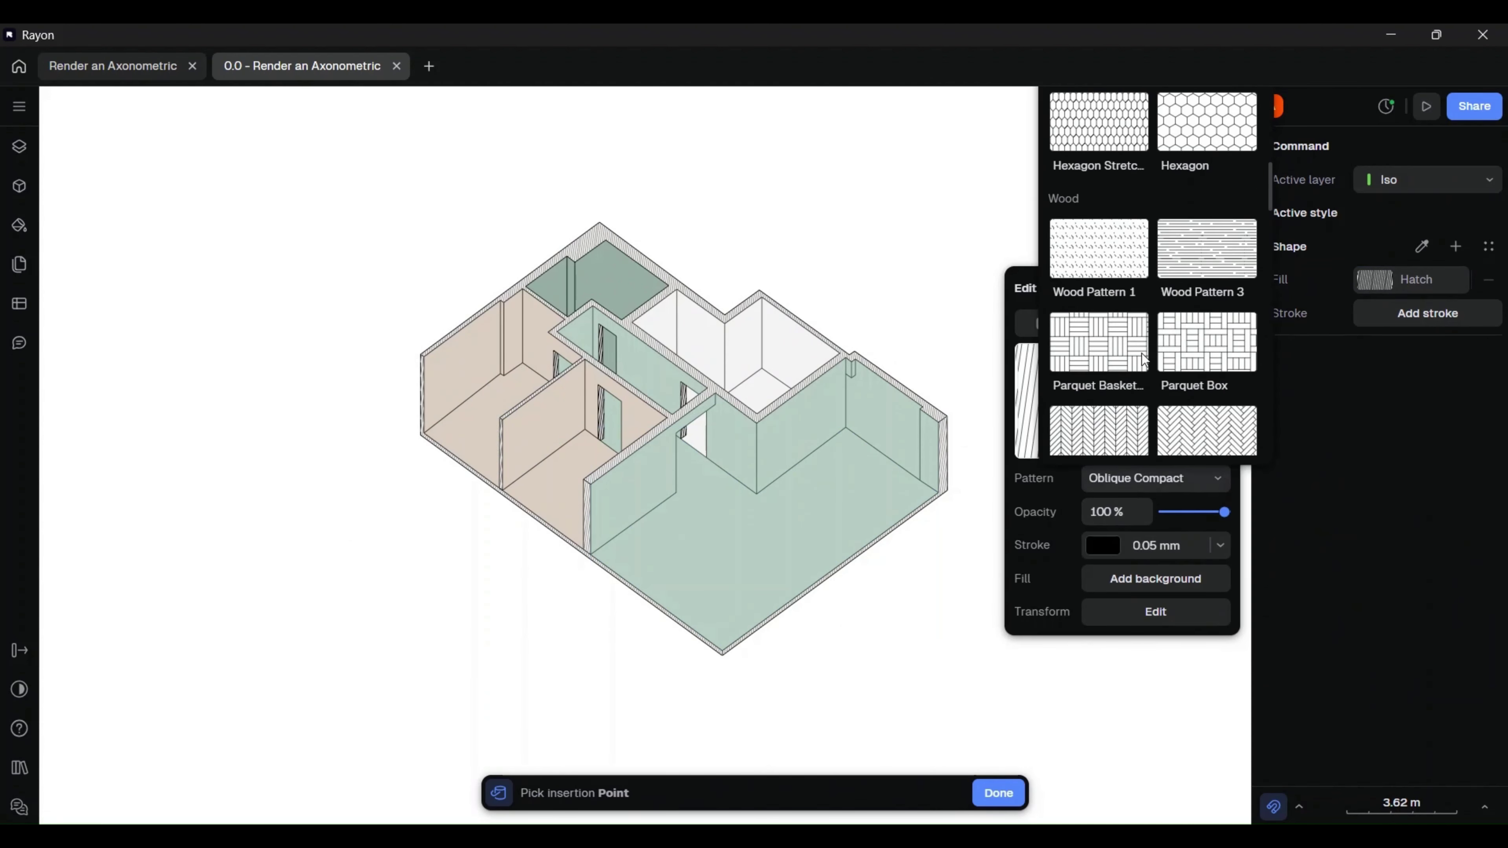
scroll(1145, 359, "down", 2)
left_click(1098, 241)
left_click(1094, 545)
left_click(1140, 512)
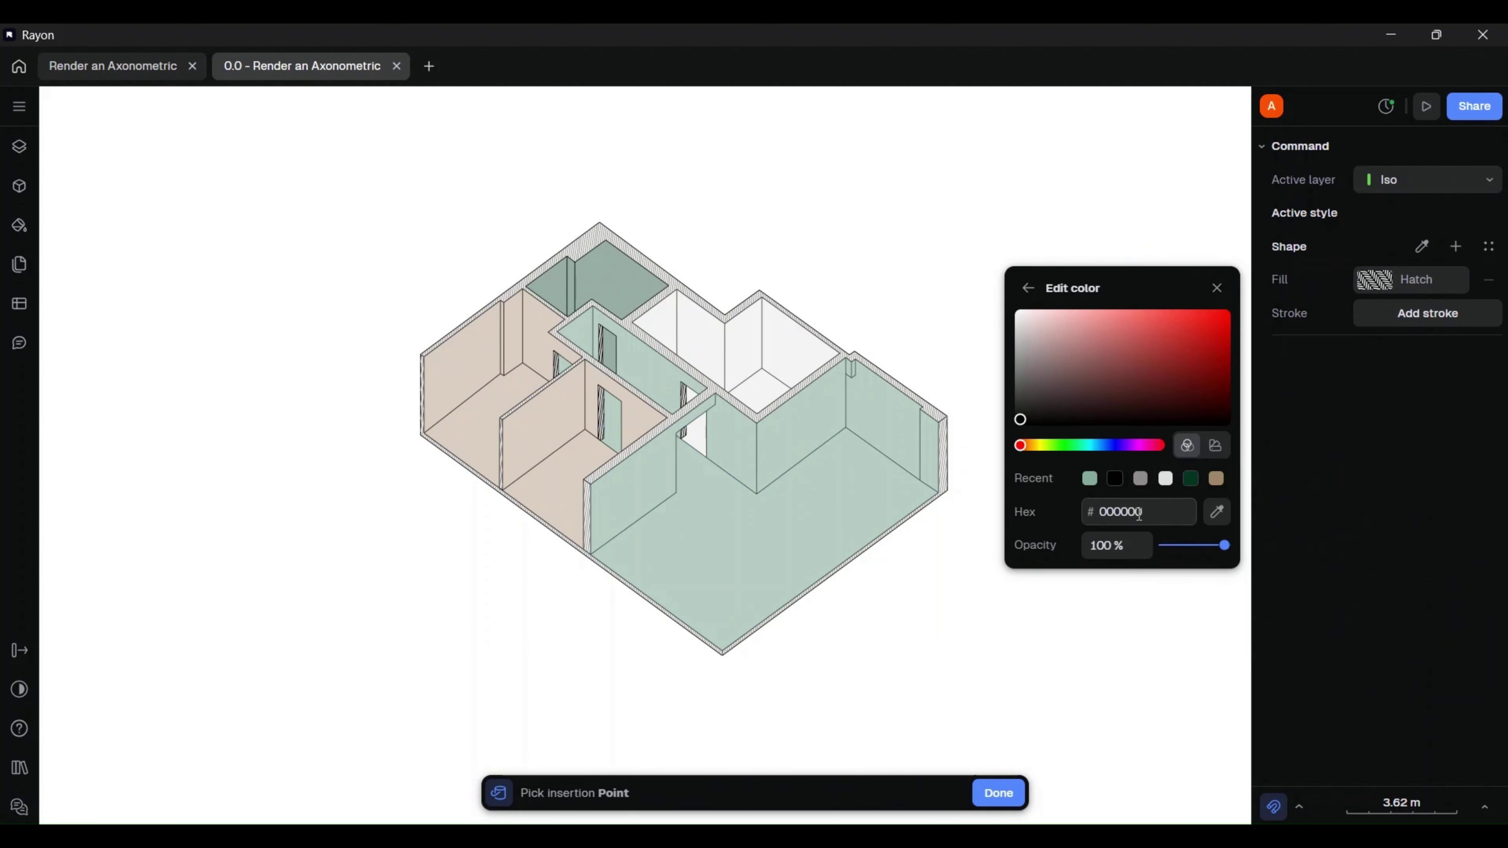
type("85AC9A")
left_click(1028, 287)
- Adjust the chevron hatch's rotation and bucket-fill the large room's floor with it
left_click(1156, 612)
left_click(869, 691)
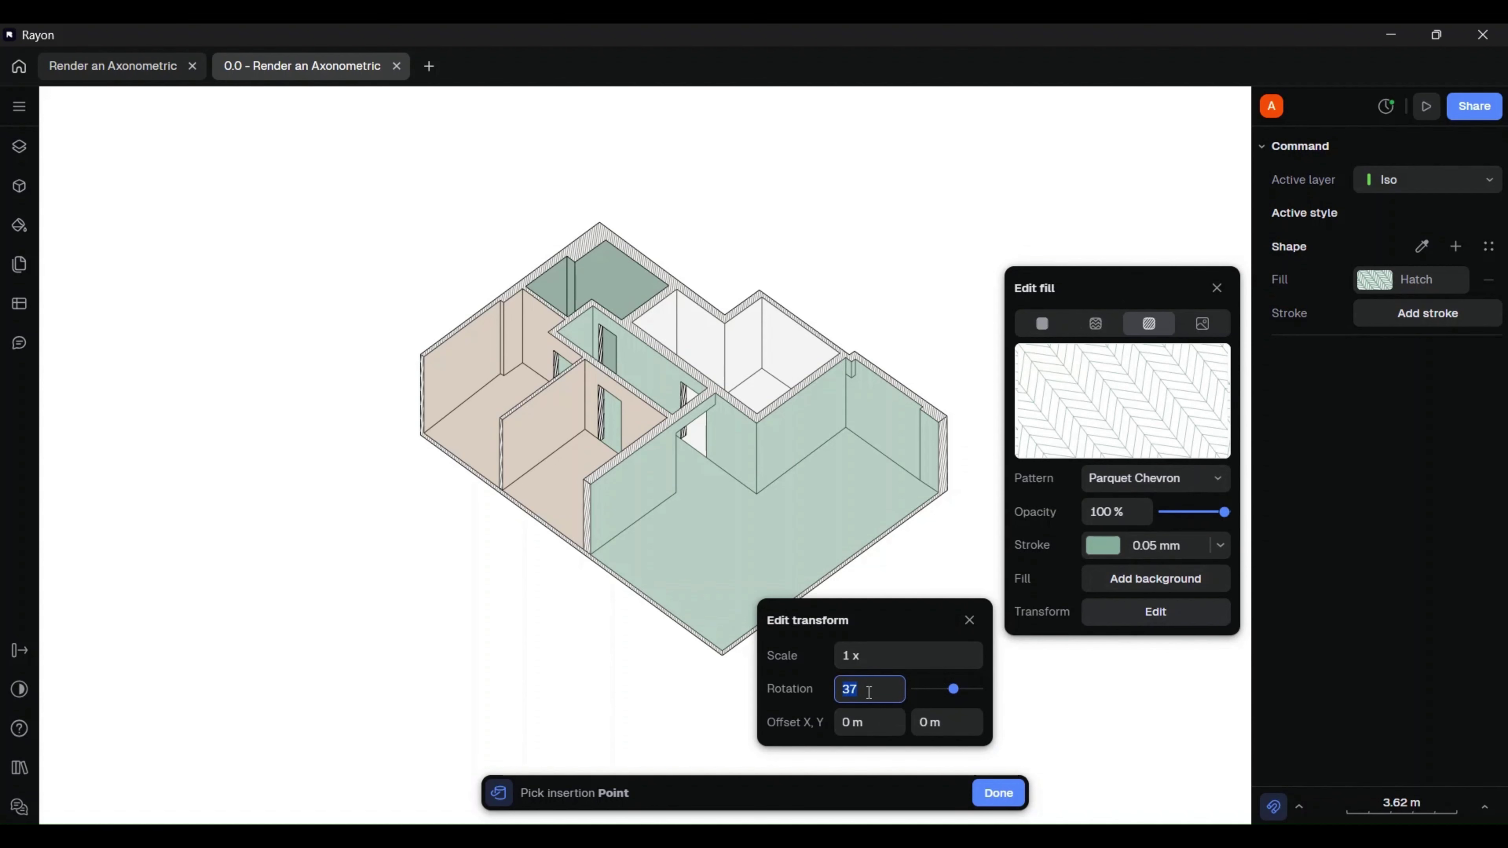
left_click(1217, 289)
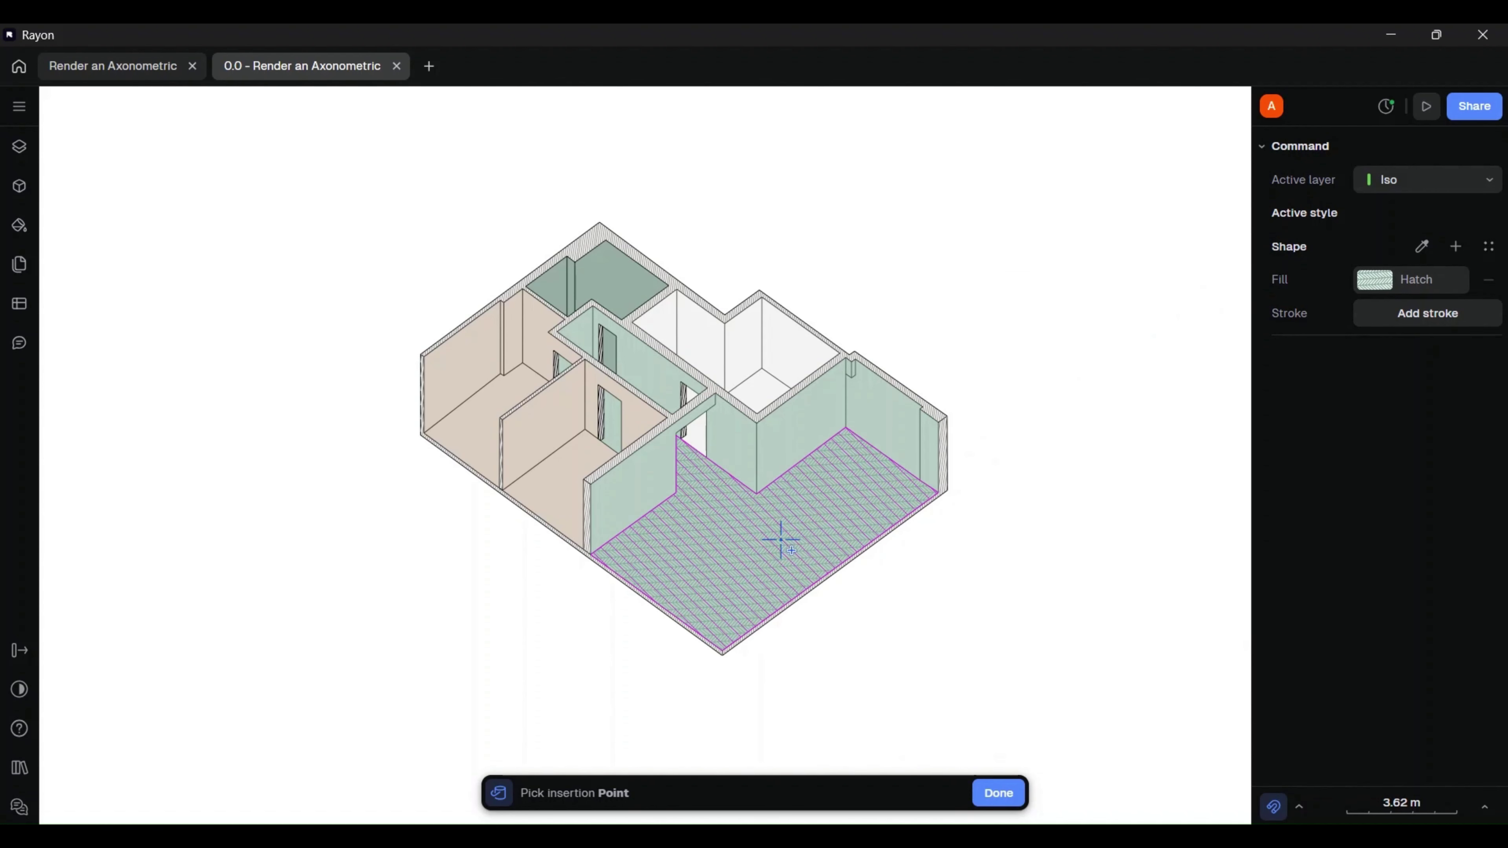
left_click(1003, 799)
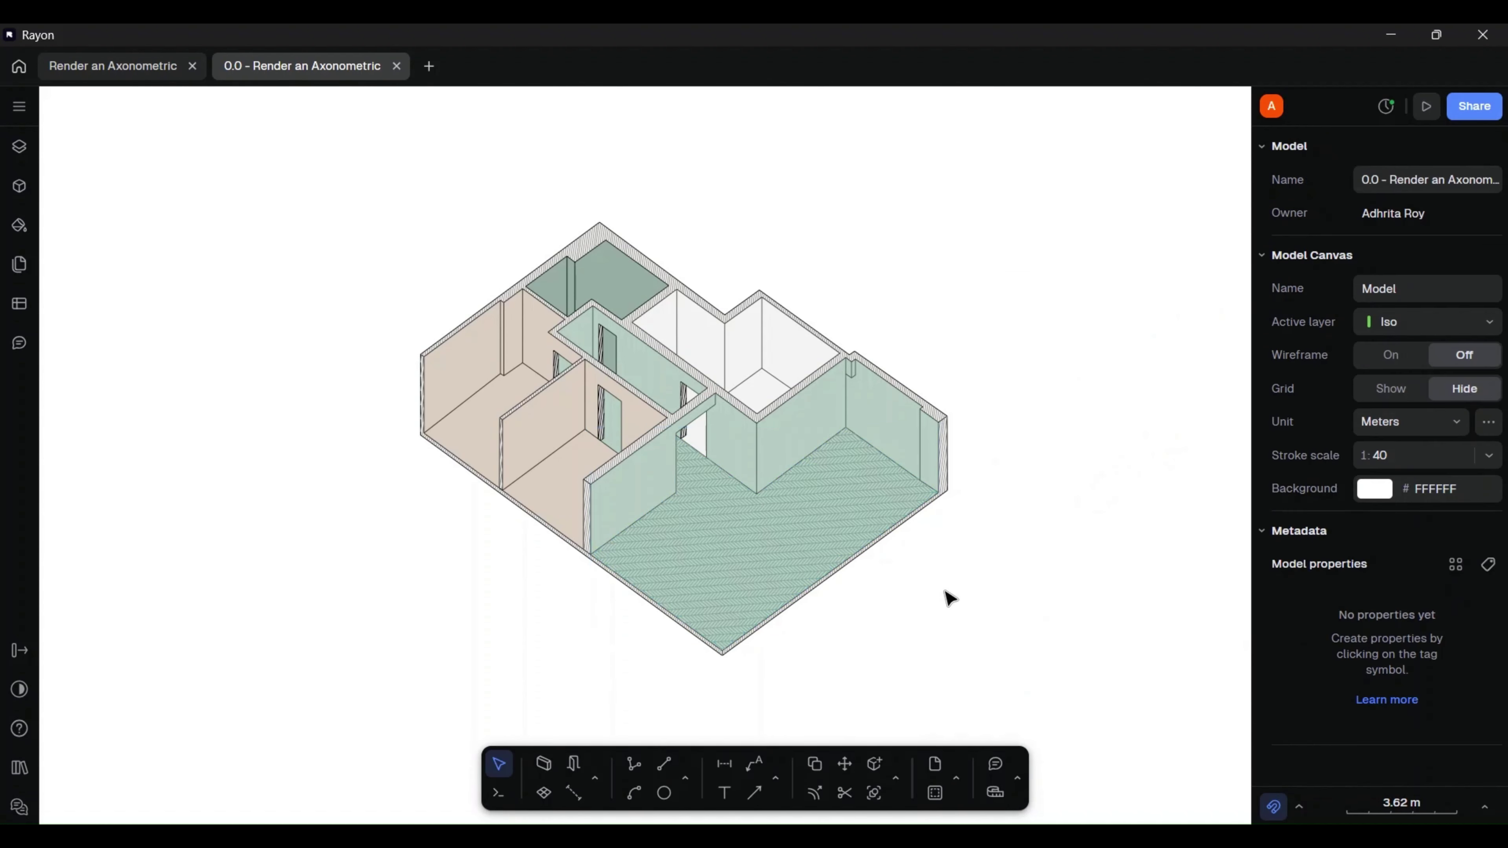
scroll(761, 475, "up", 5)
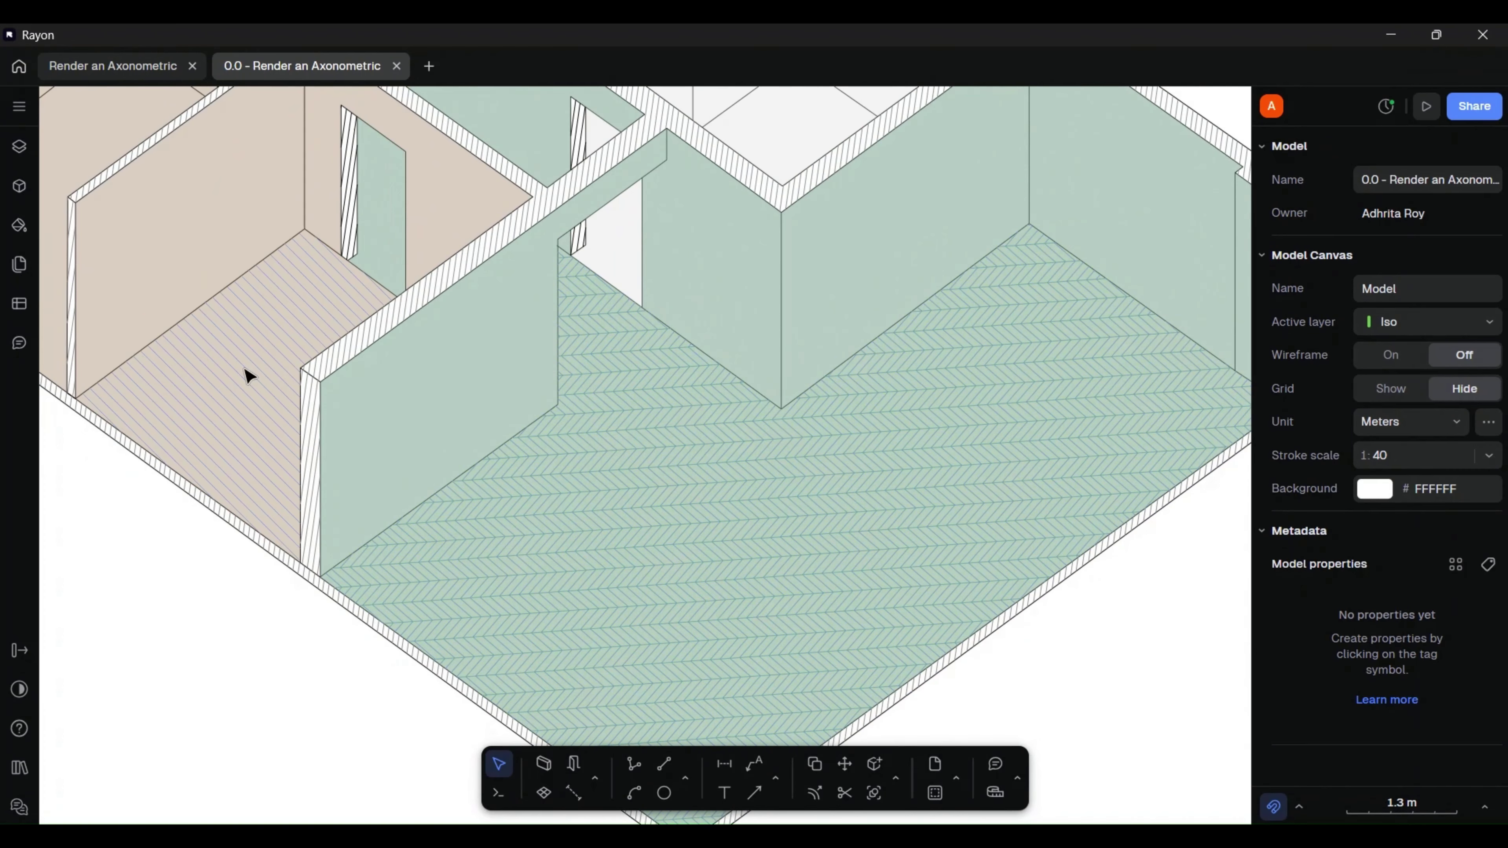
scroll(609, 529, "down", 5)
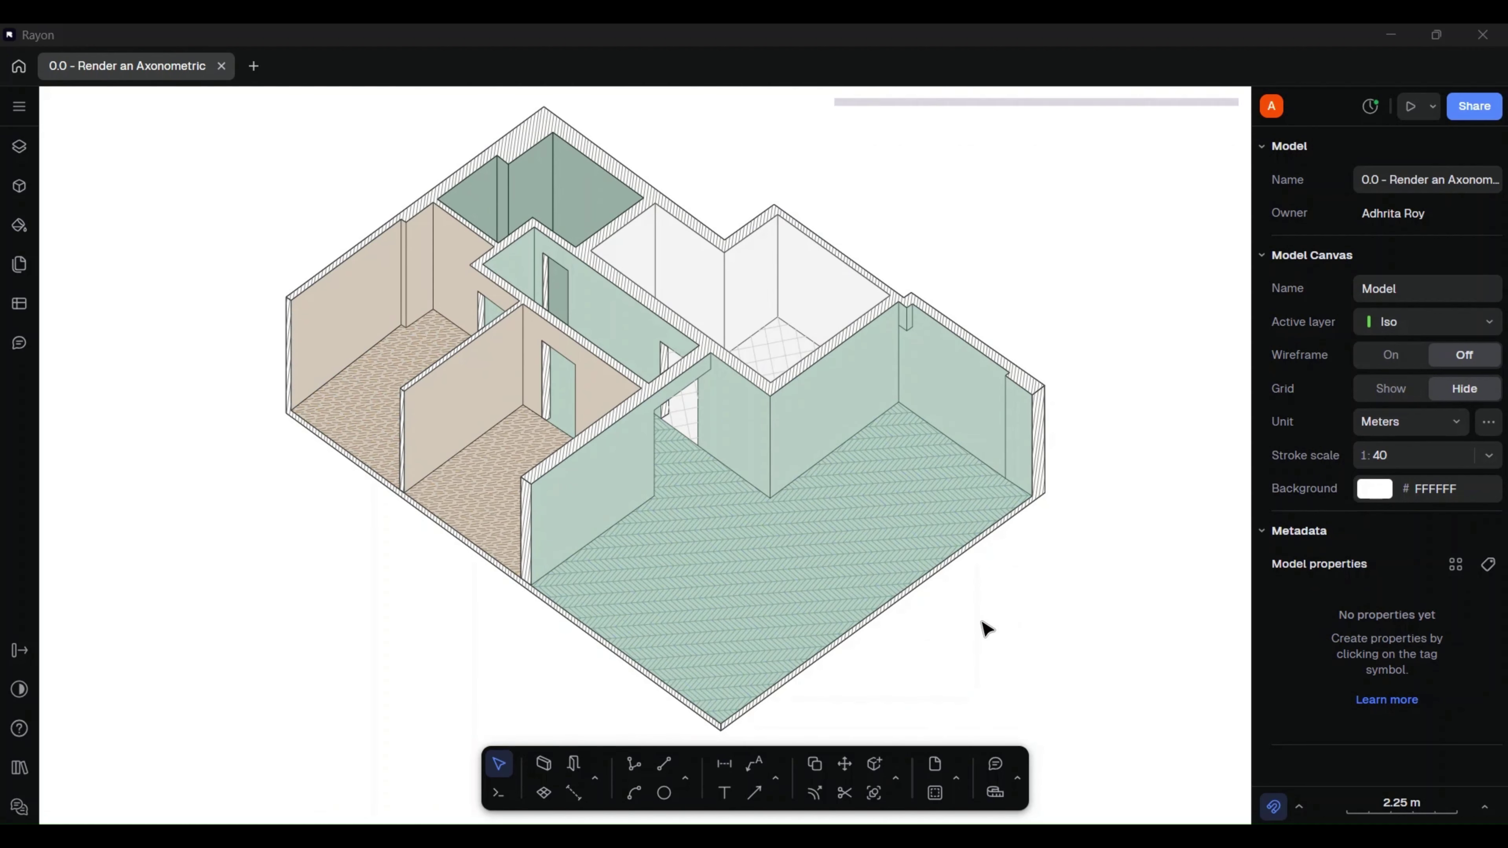
- Bucket-fill the cut end of the large room's left wall with solid red and save the fill as a style named Red new
left_click(494, 799)
type("buck")
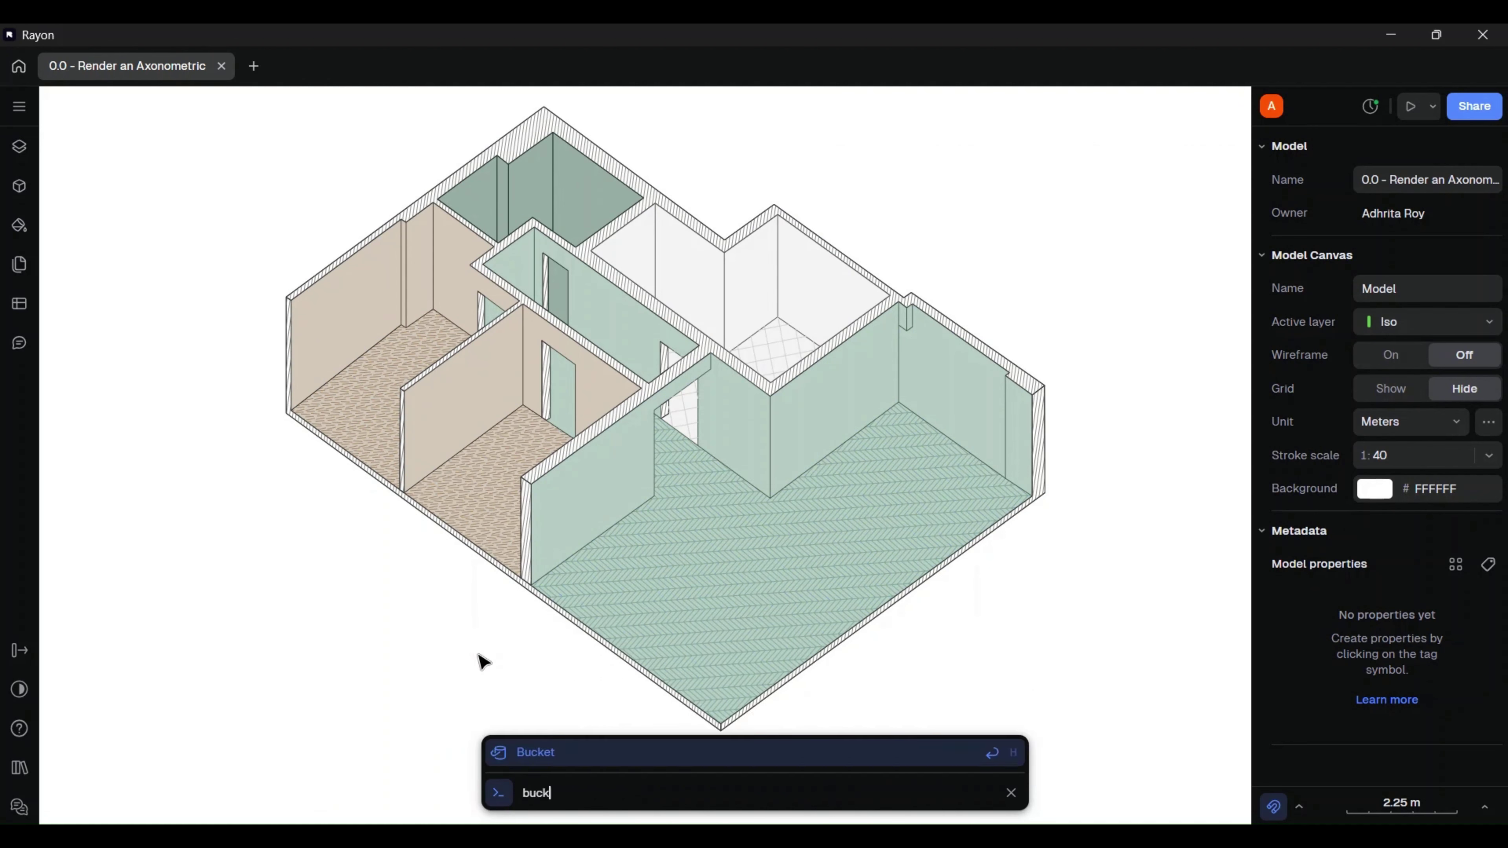
left_click(565, 763)
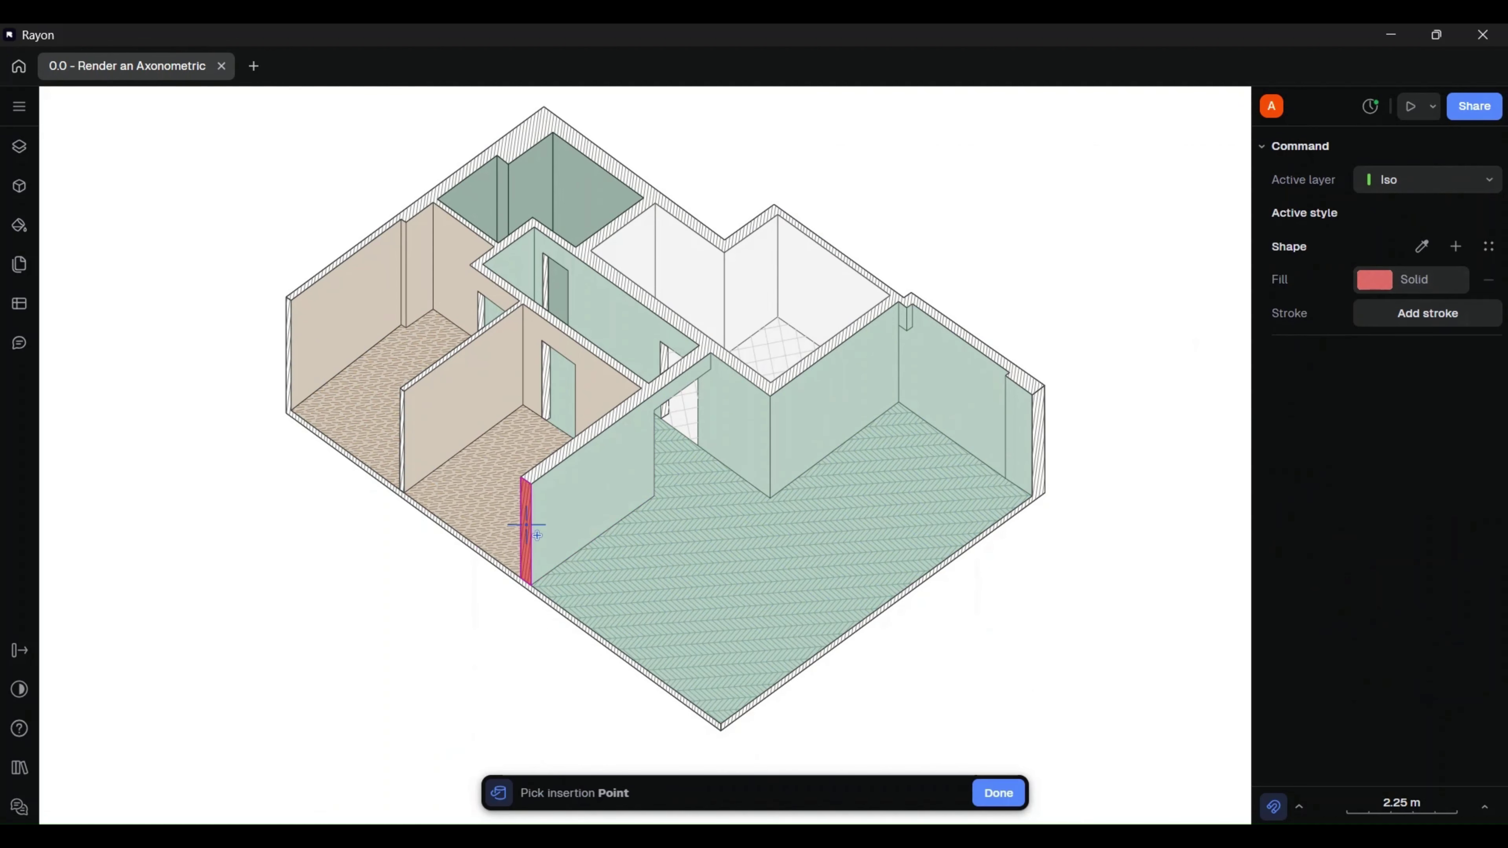
key("Escape")
left_click(525, 566)
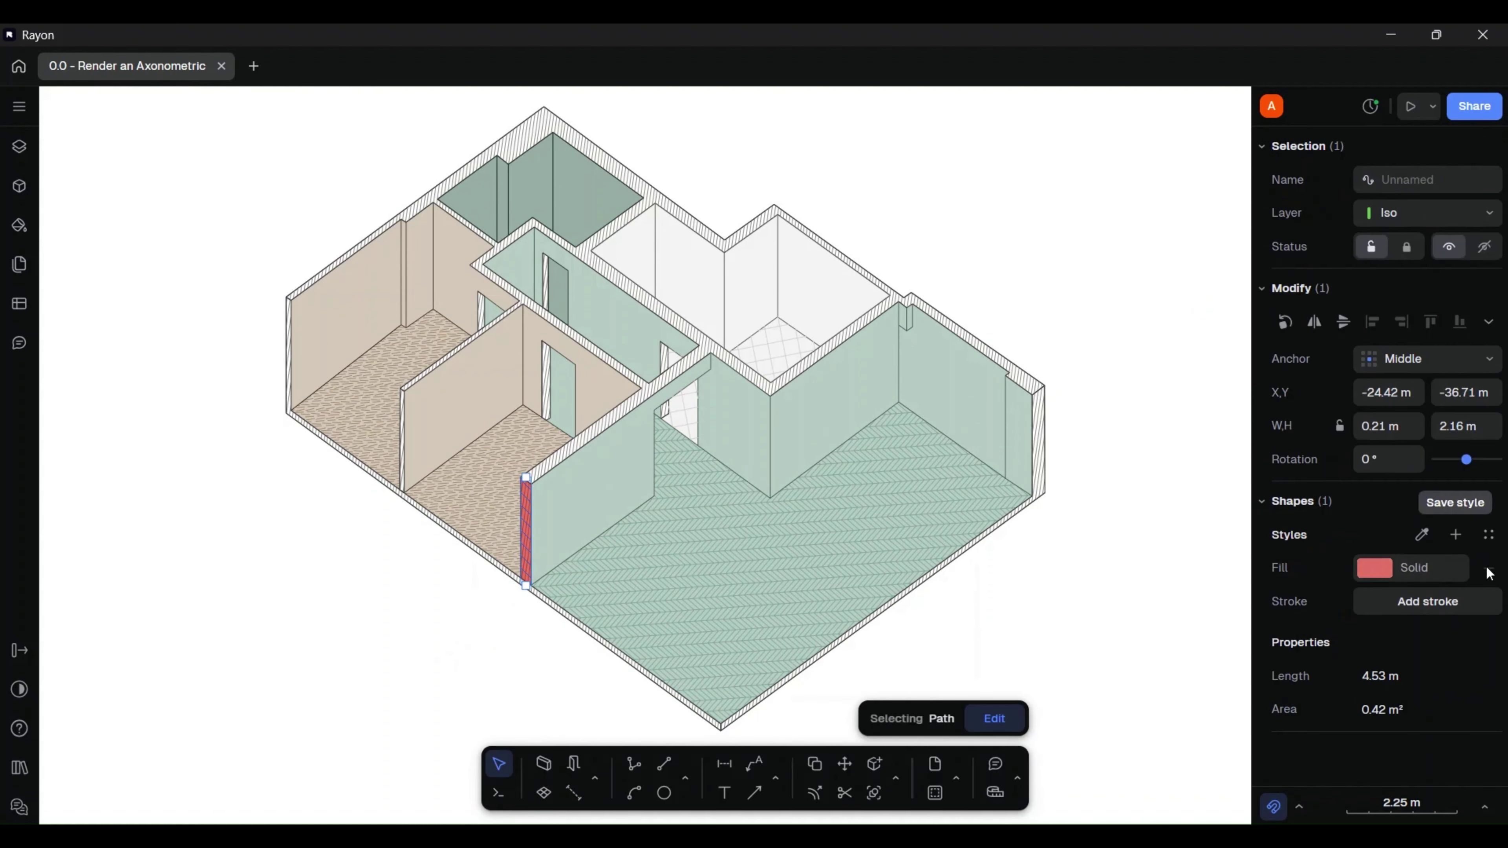
left_click(1455, 534)
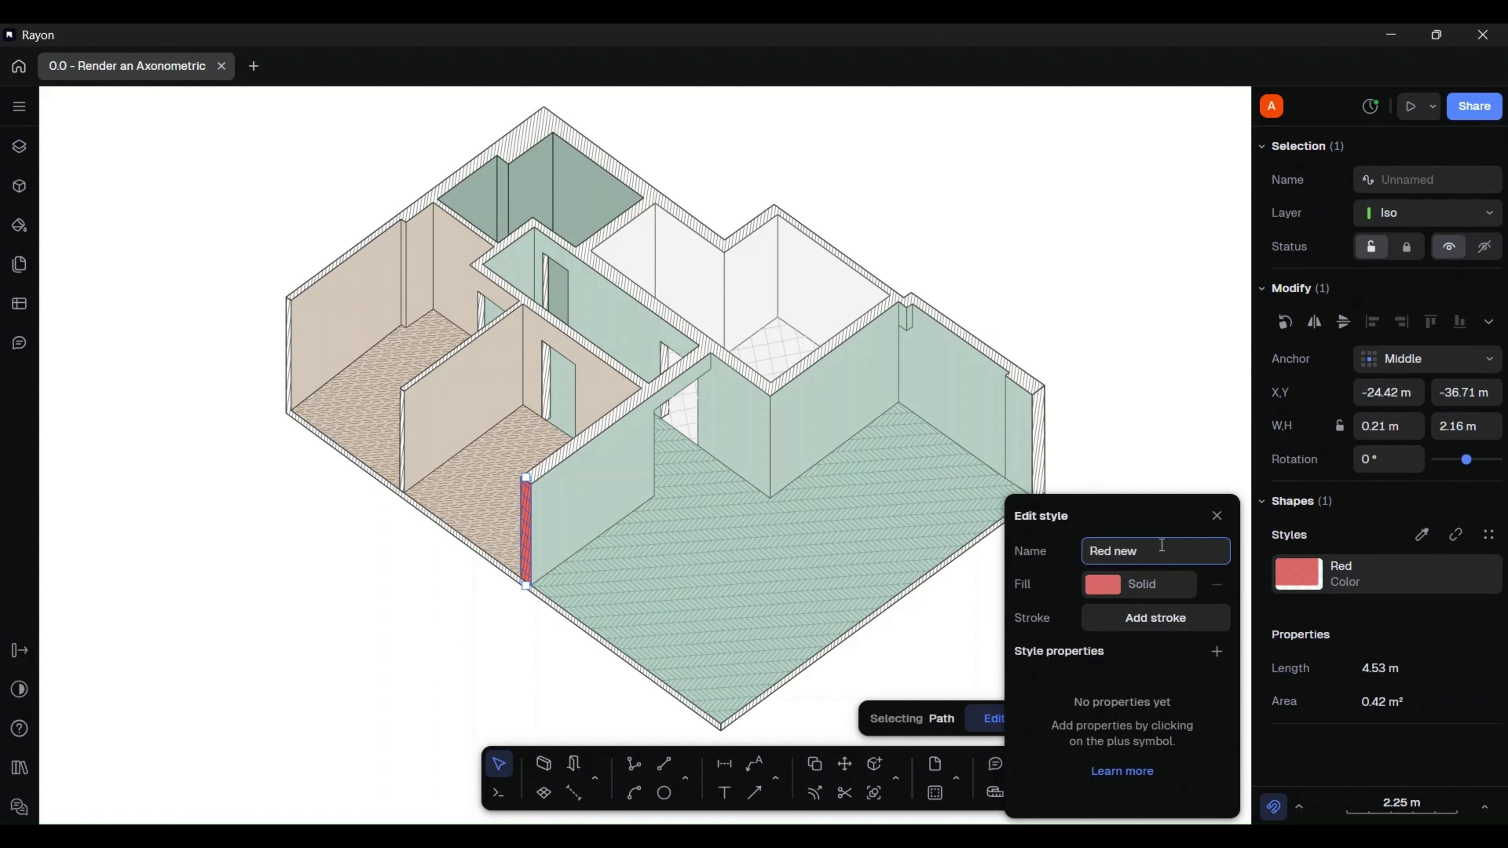
left_click(1155, 450)
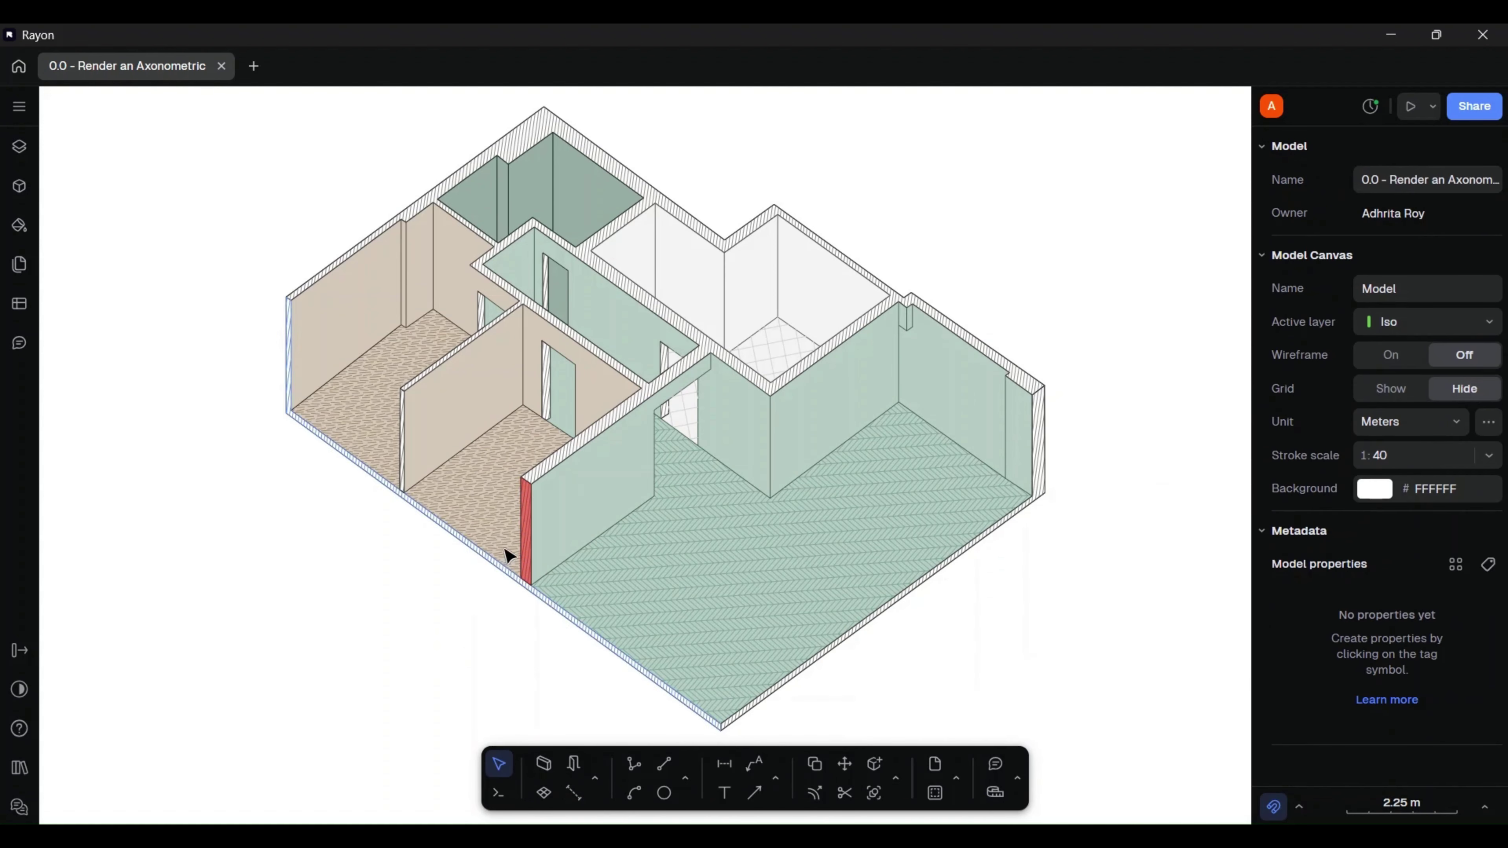
- Look through the model's saved shape styles for the Red new style
left_click(528, 553)
left_click(19, 225)
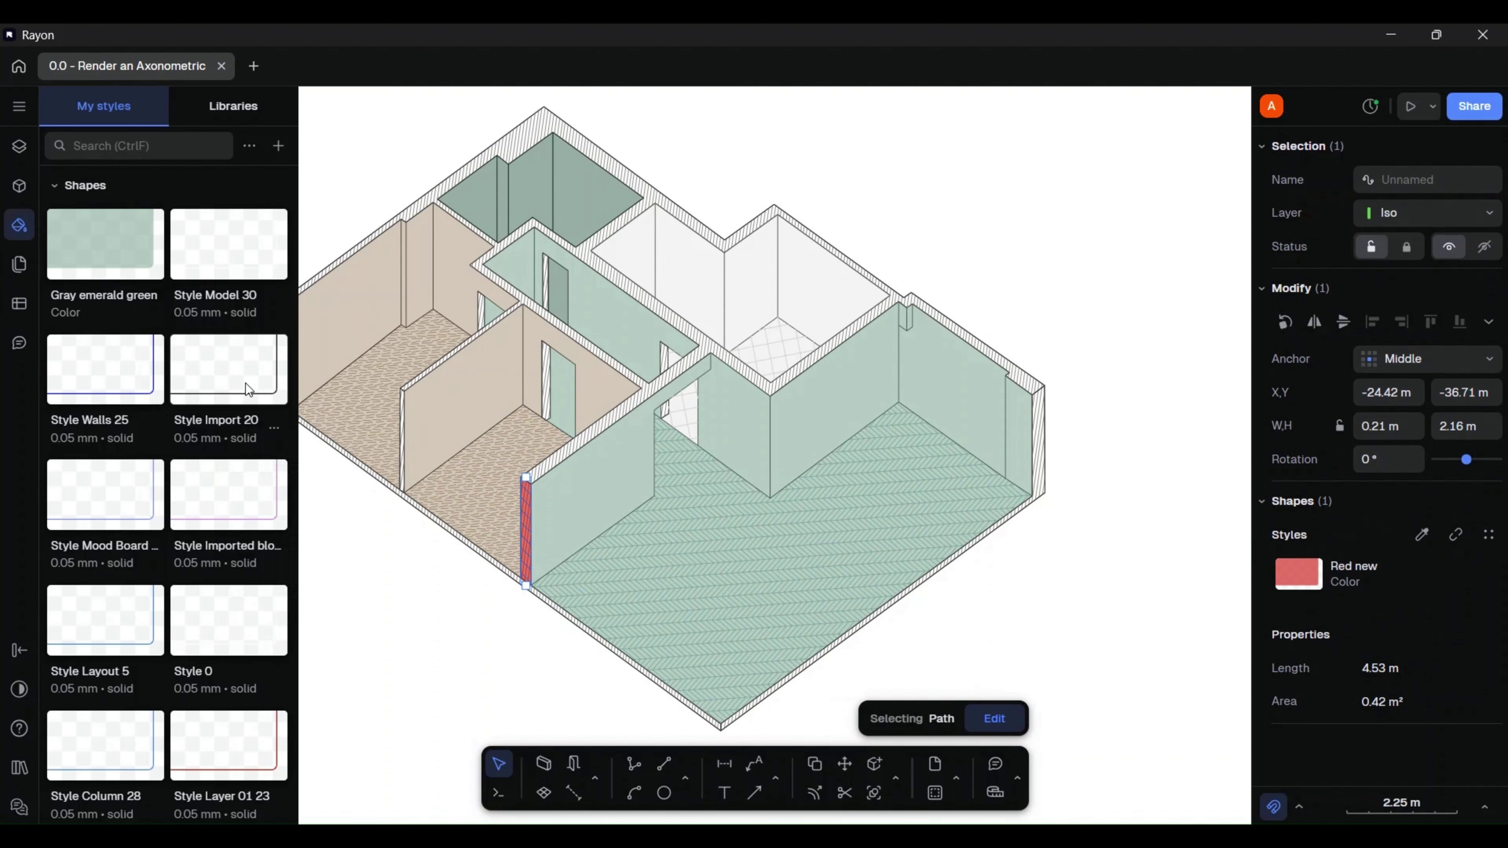
left_click(56, 186)
scroll(139, 403, "down", 15)
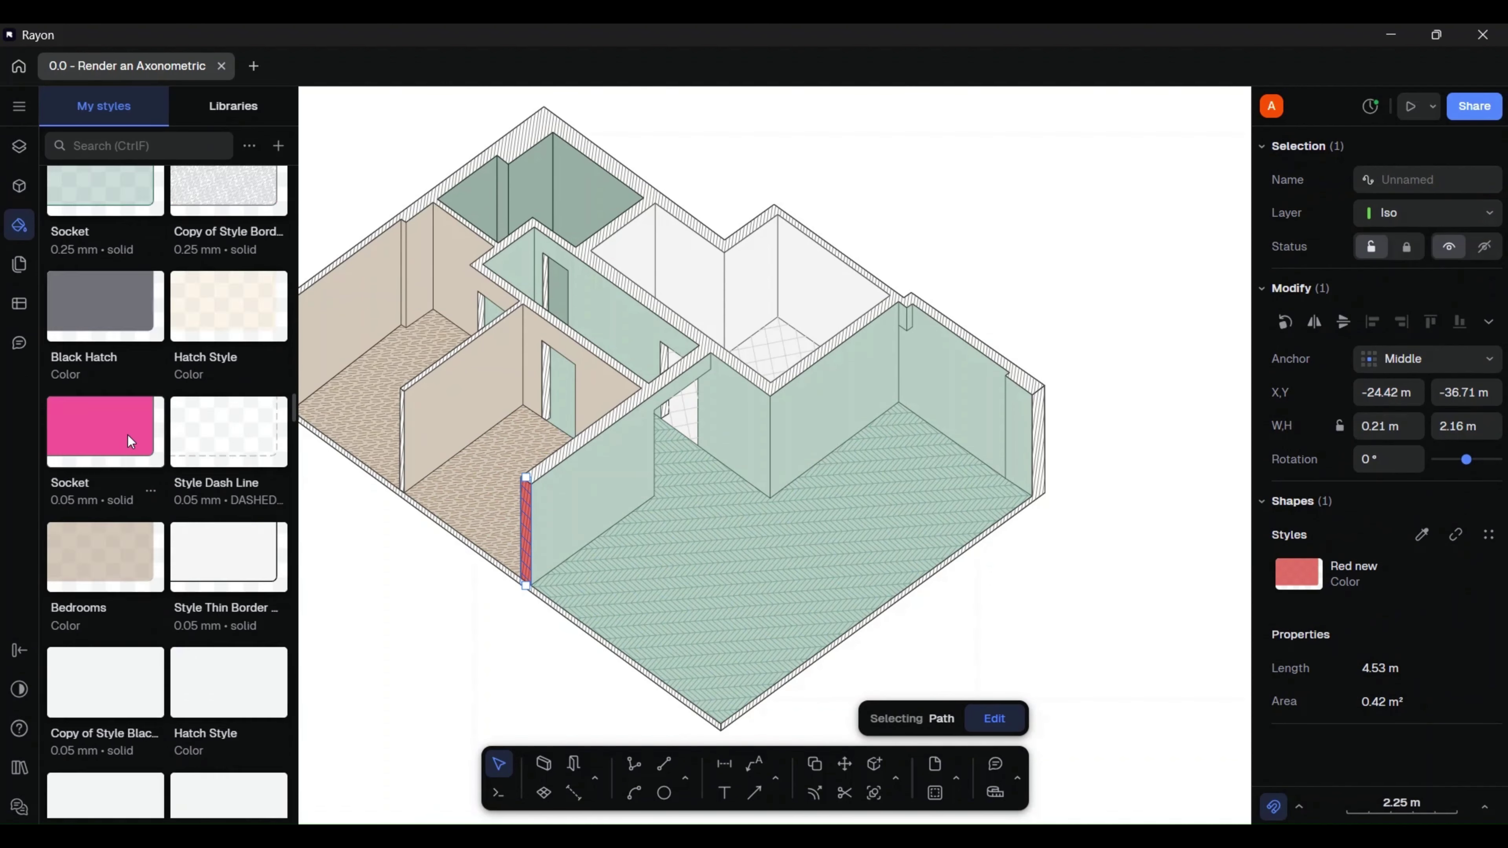
scroll(122, 454, "up", 5)
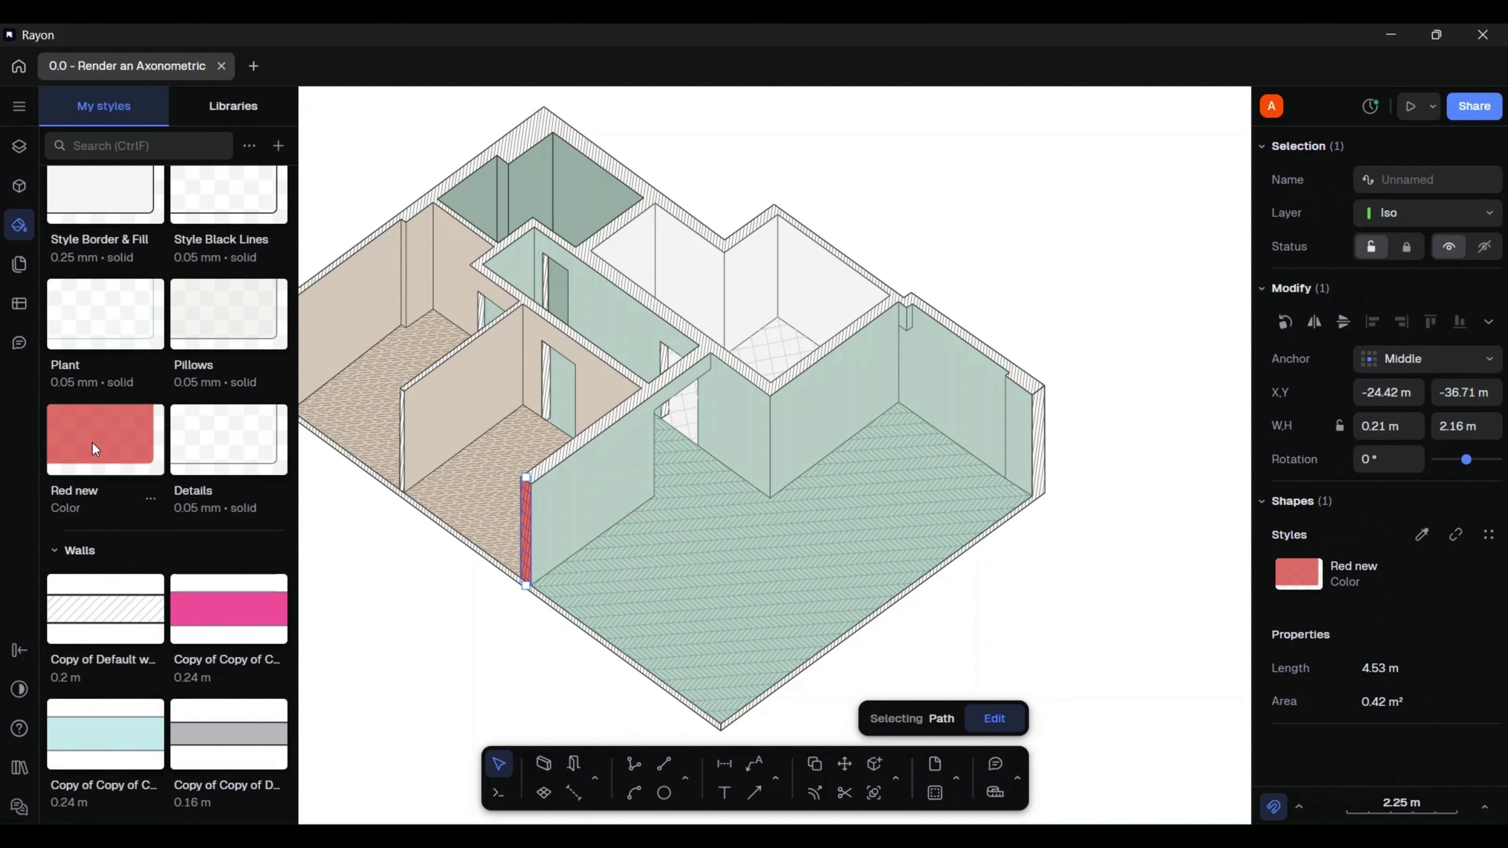
scroll(90, 460, "up", 2)
left_click(342, 191)
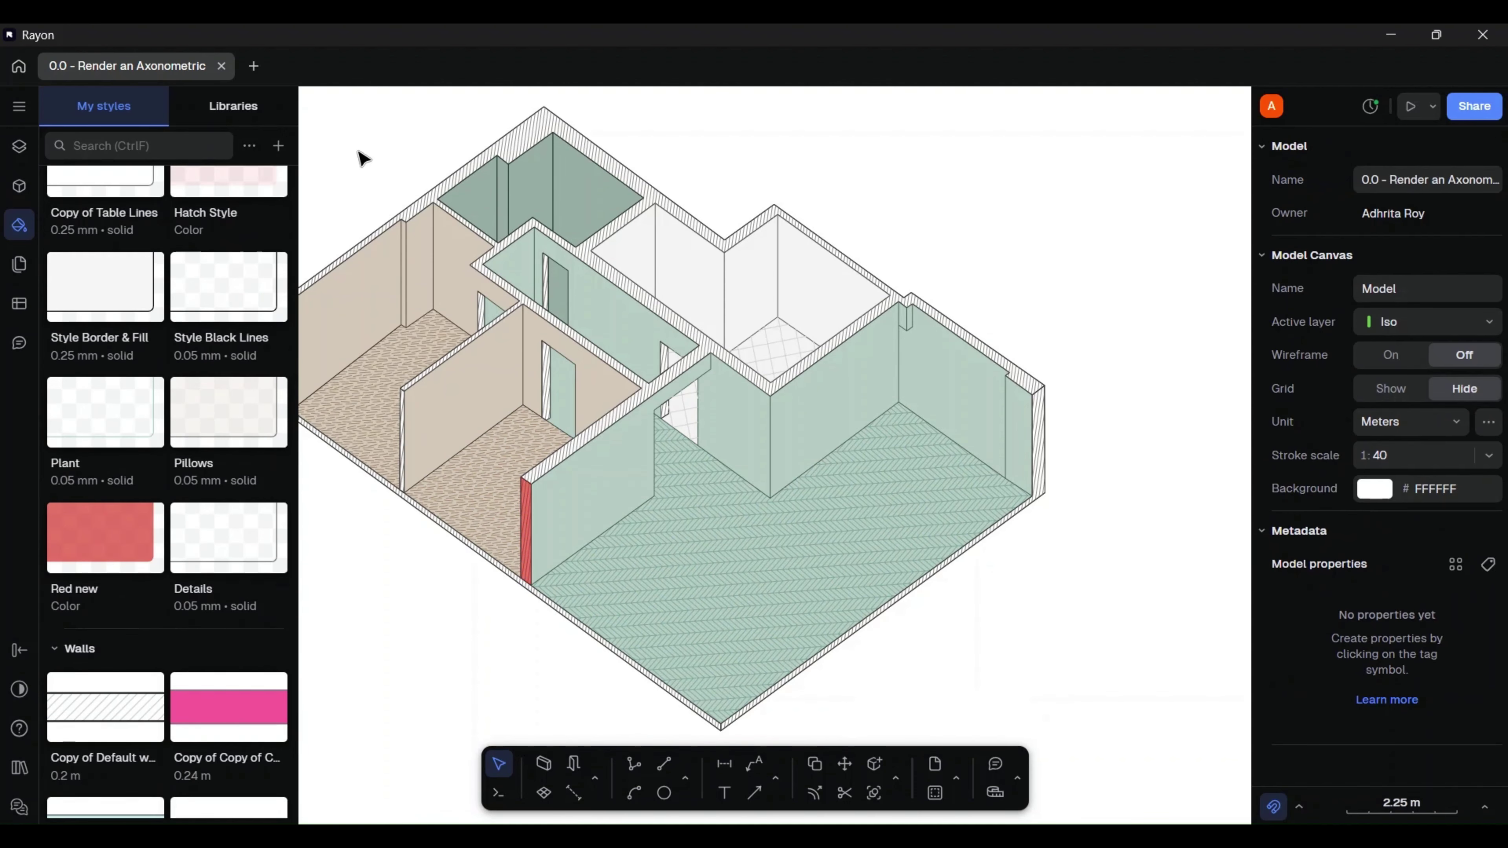
left_click(19, 225)
- Delete the red fill from the cut end of the large room's left wall
left_click(528, 555)
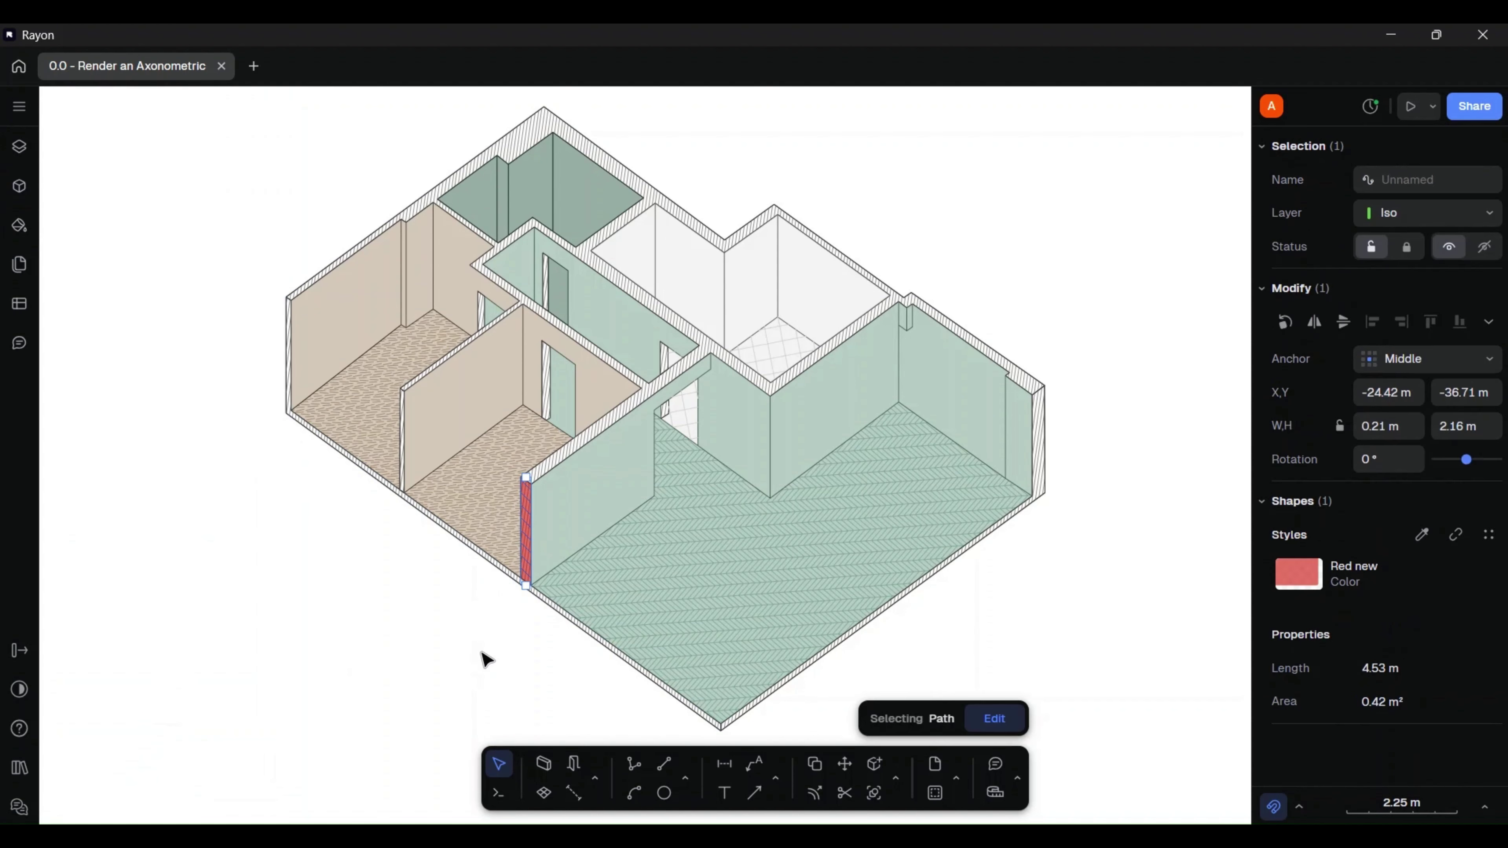
left_click(441, 646)
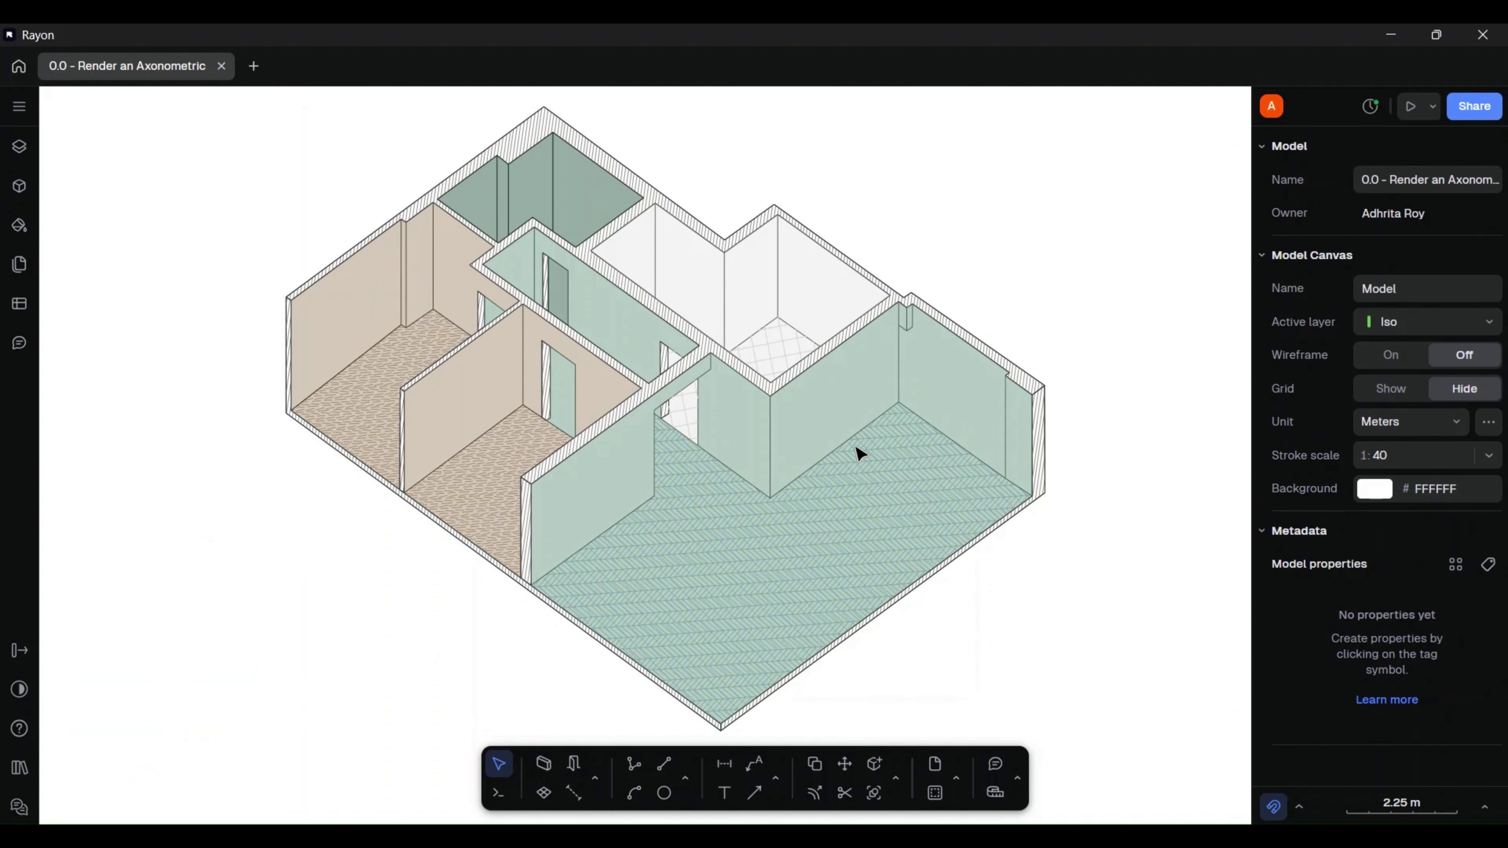
- Edit the Public area style through the large room's back wall and shift its fill hue through blue and purple
left_click(919, 383)
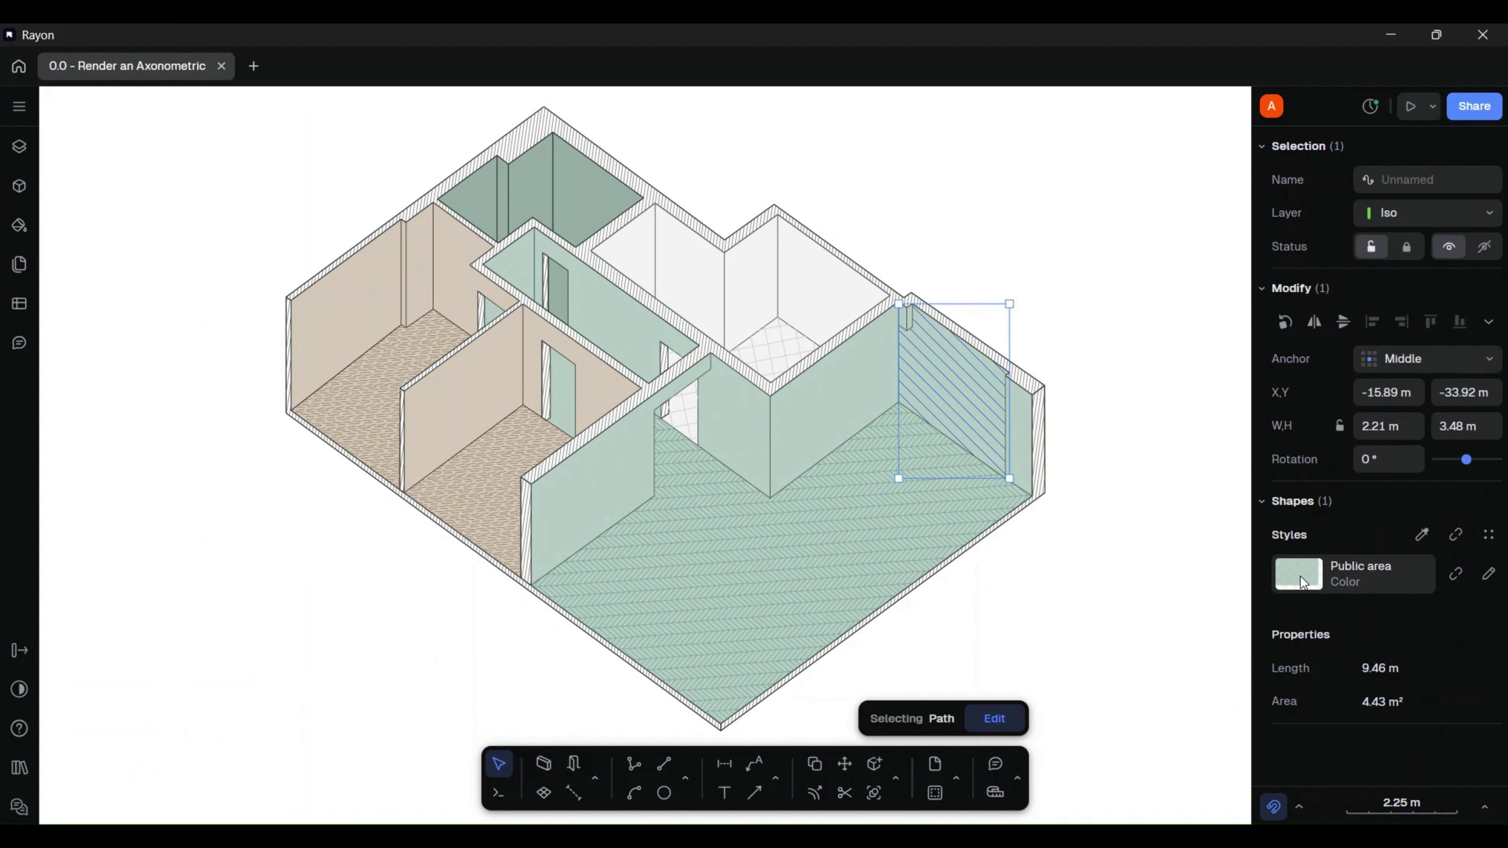
left_click(1489, 574)
left_click(1128, 582)
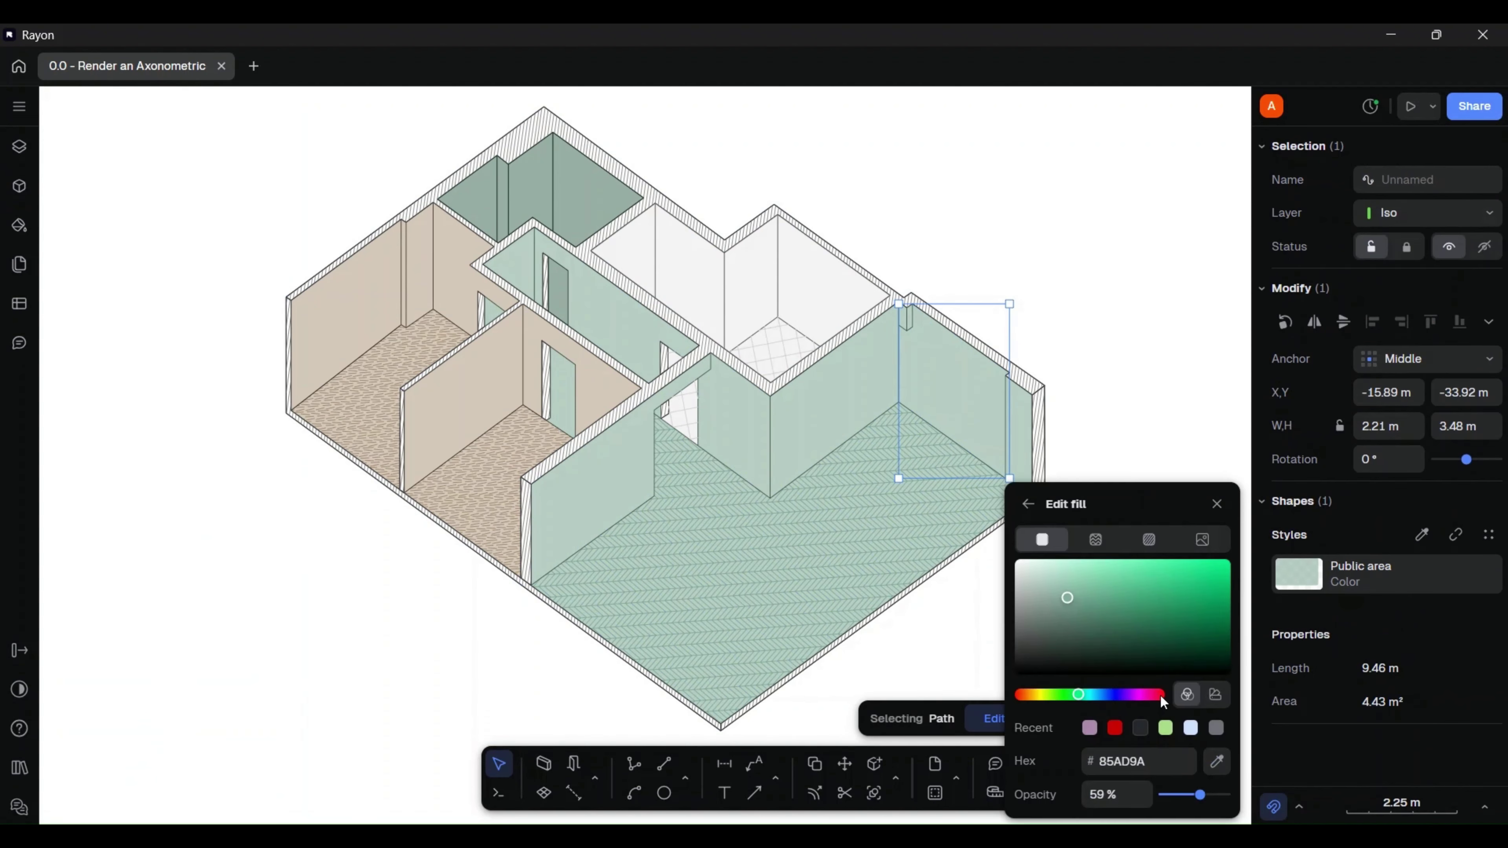
left_click(1155, 695)
mouse_move(1102, 694)
left_mouse_down()
mouse_move(1152, 695)
mouse_move(1025, 694)
mouse_move(1125, 695)
left_mouse_up()
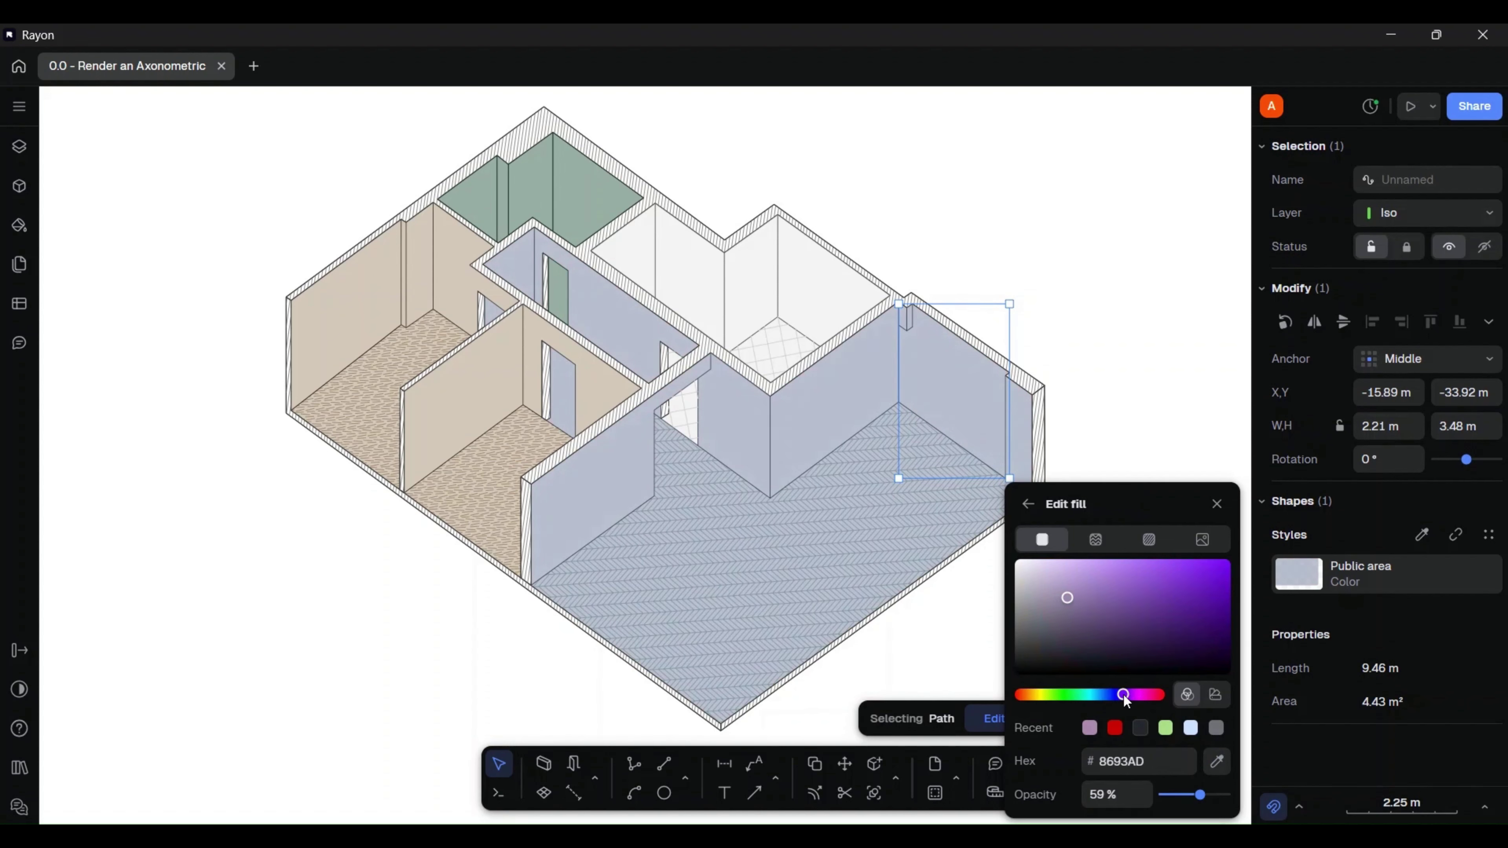
left_click(1226, 510)
left_click(1168, 423)
- Undo the colour changes to the Public area style
key("ctrl+z")
key("ctrl+z")
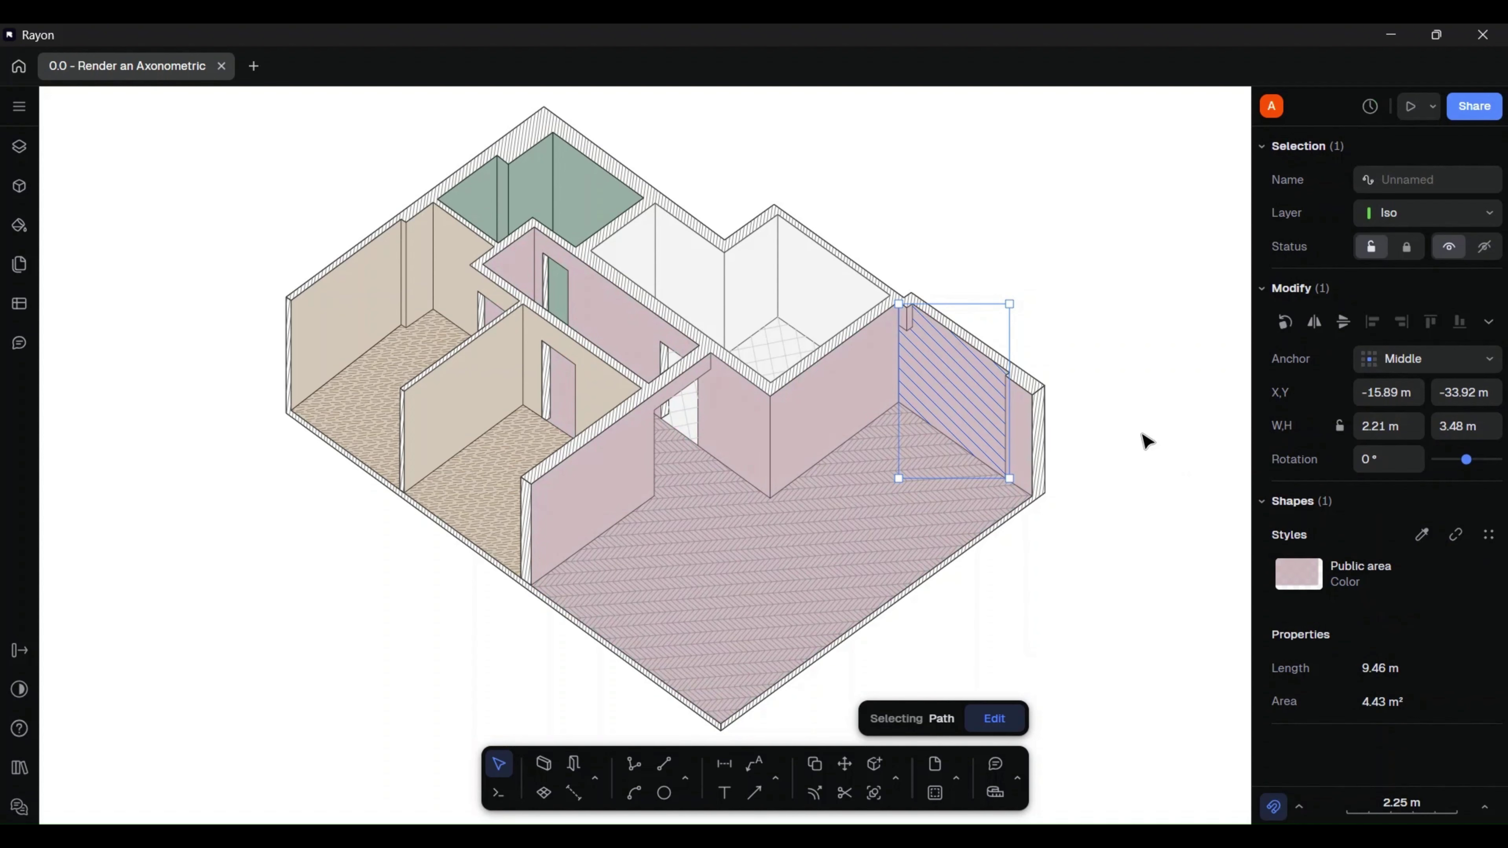
key("ctrl+z")
left_click(1145, 432)
- Edit the Bedrooms style through the partition wall and set its fill colour to blue 6A739E
left_click(515, 391)
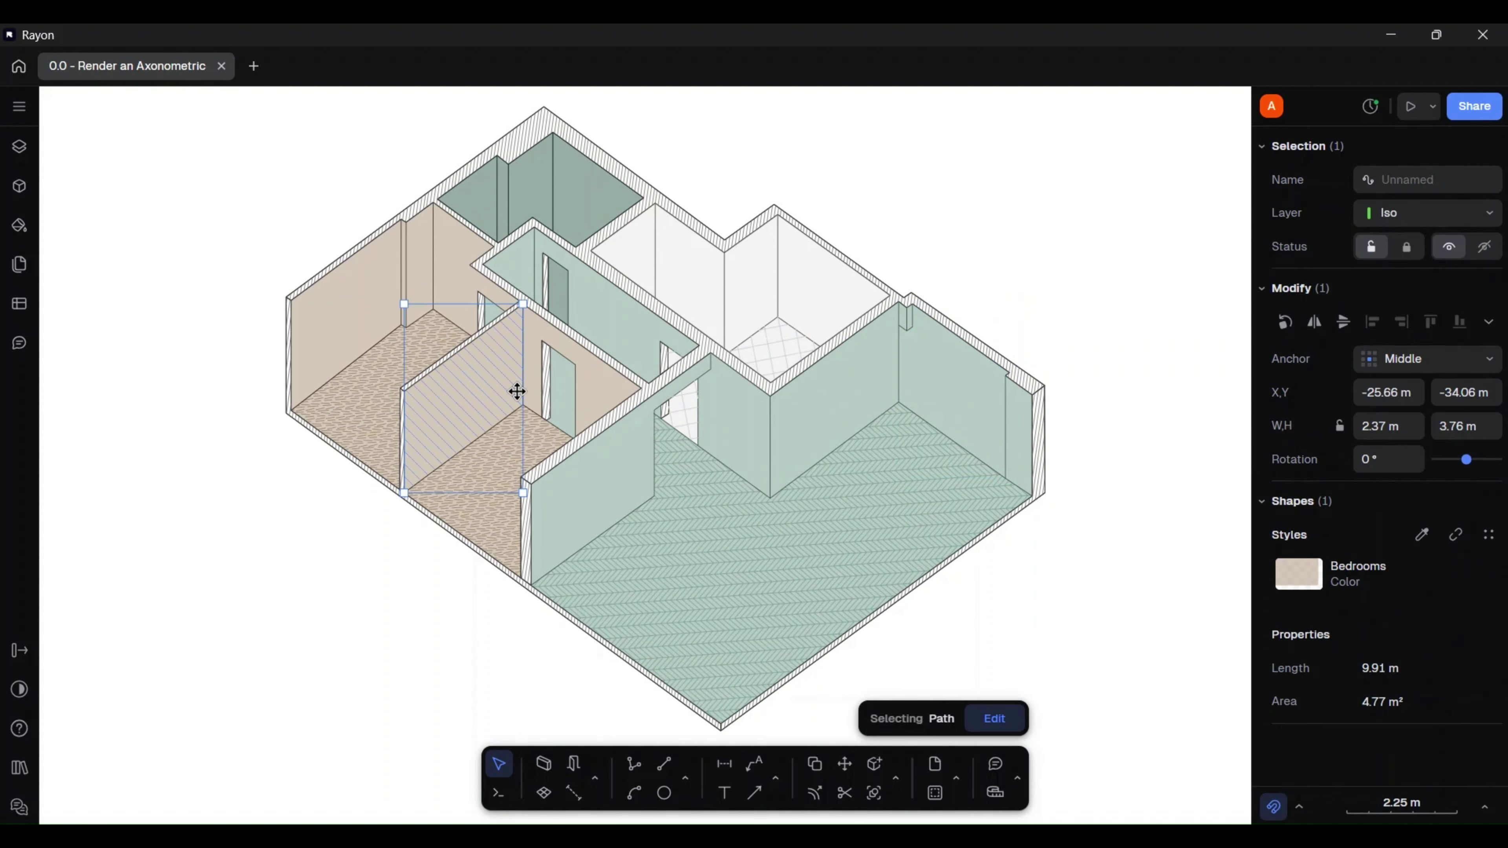
left_click(1310, 587)
key("Escape")
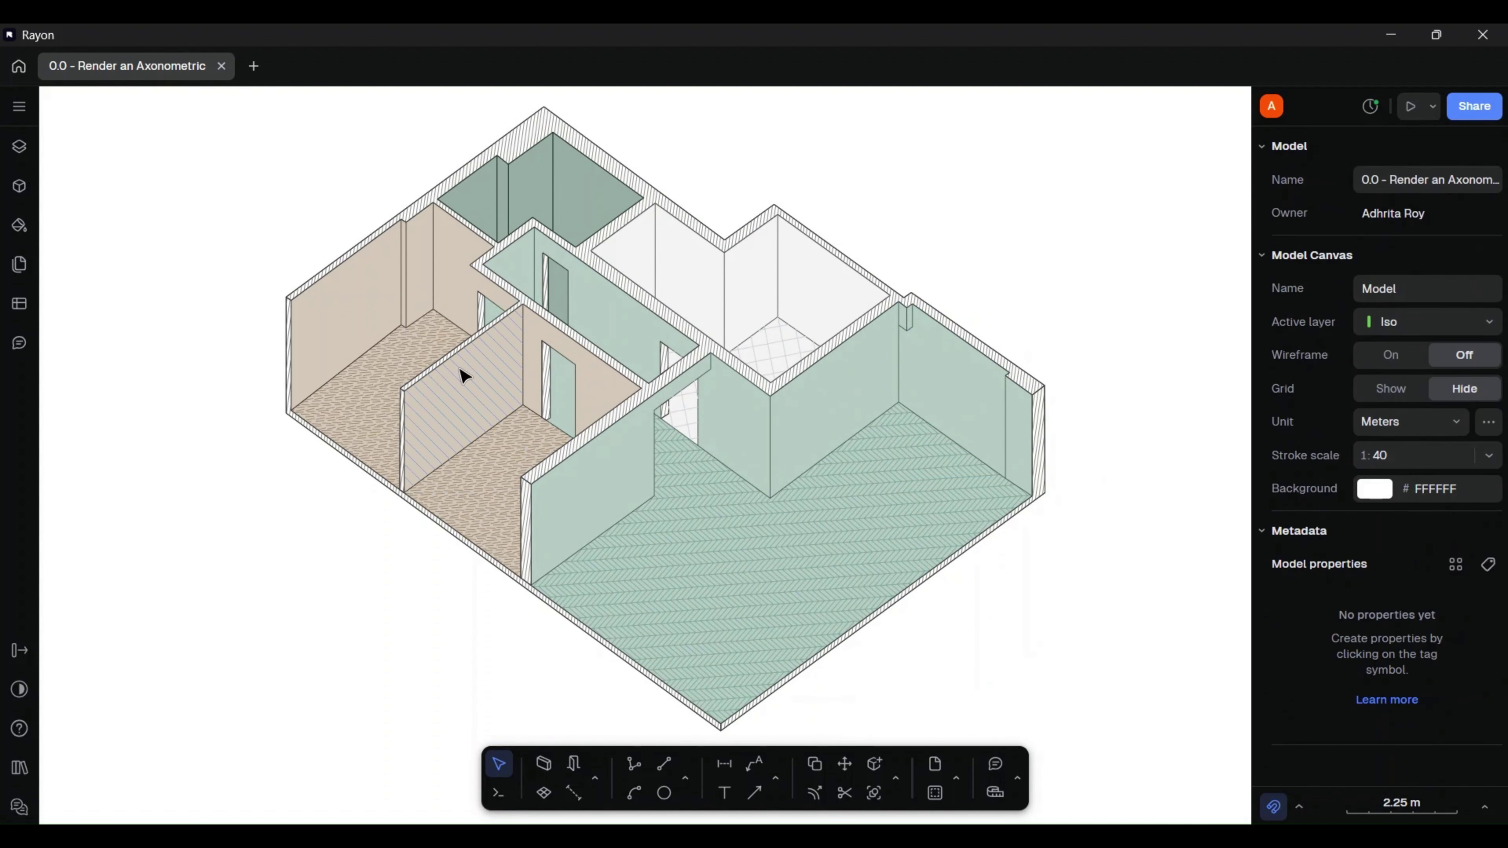
left_click(465, 375)
left_click(1479, 577)
left_click(1104, 583)
left_click(1109, 696)
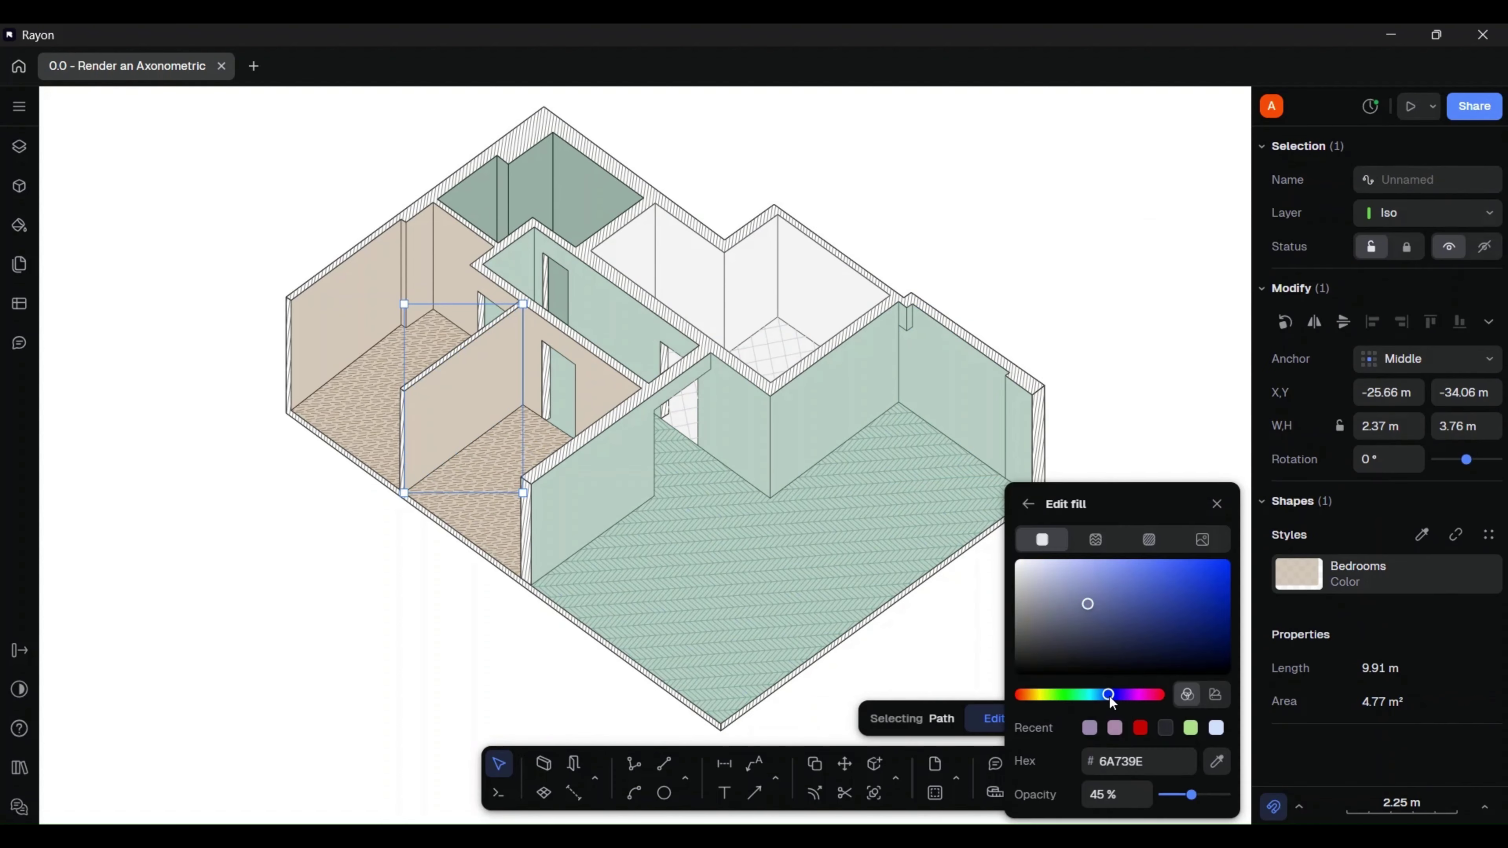
left_click(1060, 249)
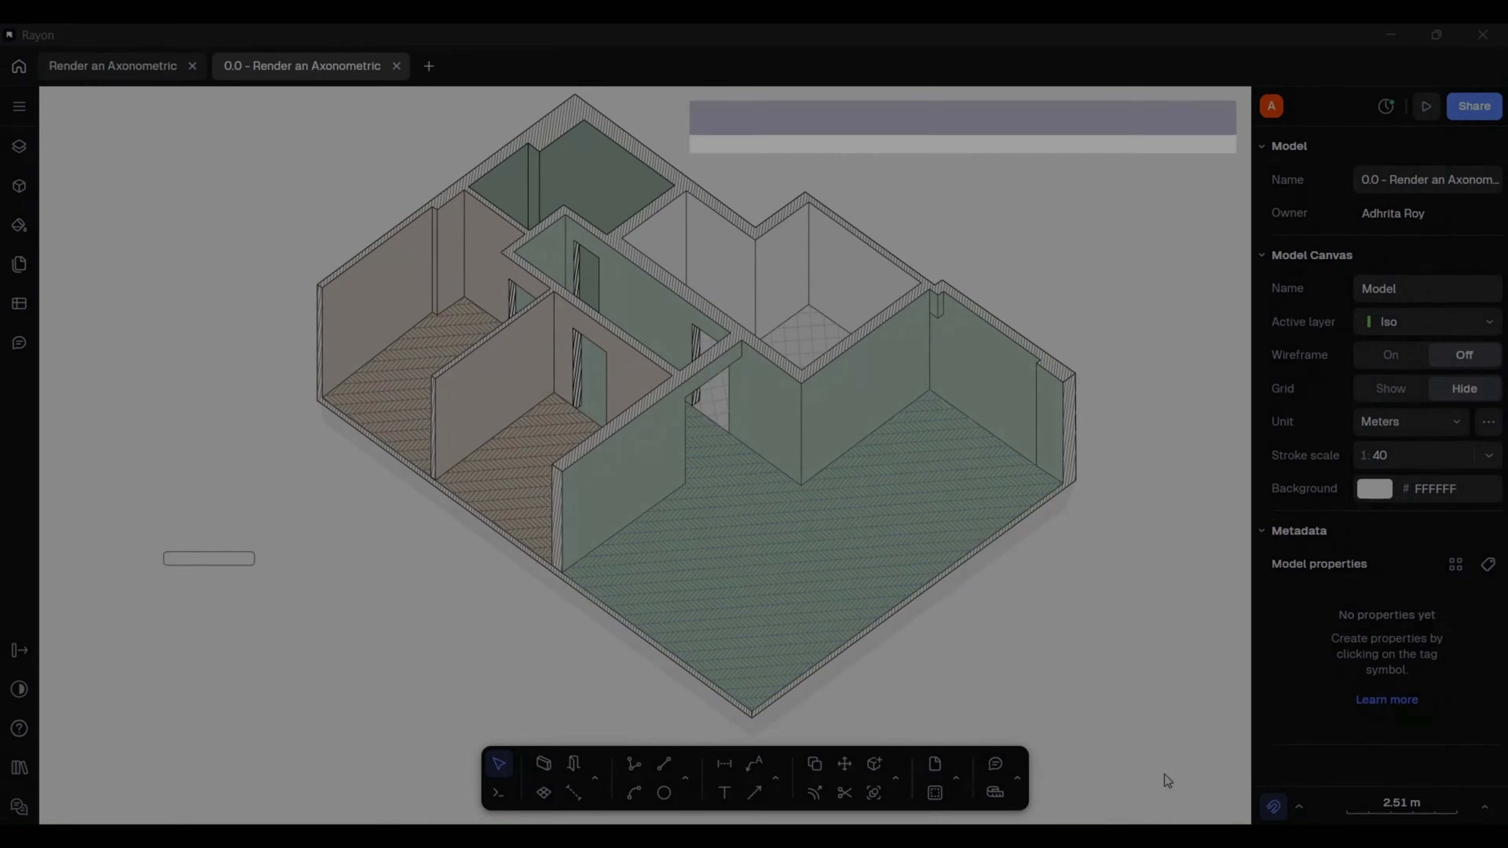
- Draw a circle about 0.4 m wide, match its style to the rounded tag frame, and centre it above the frame
scroll(138, 546, "up", 10)
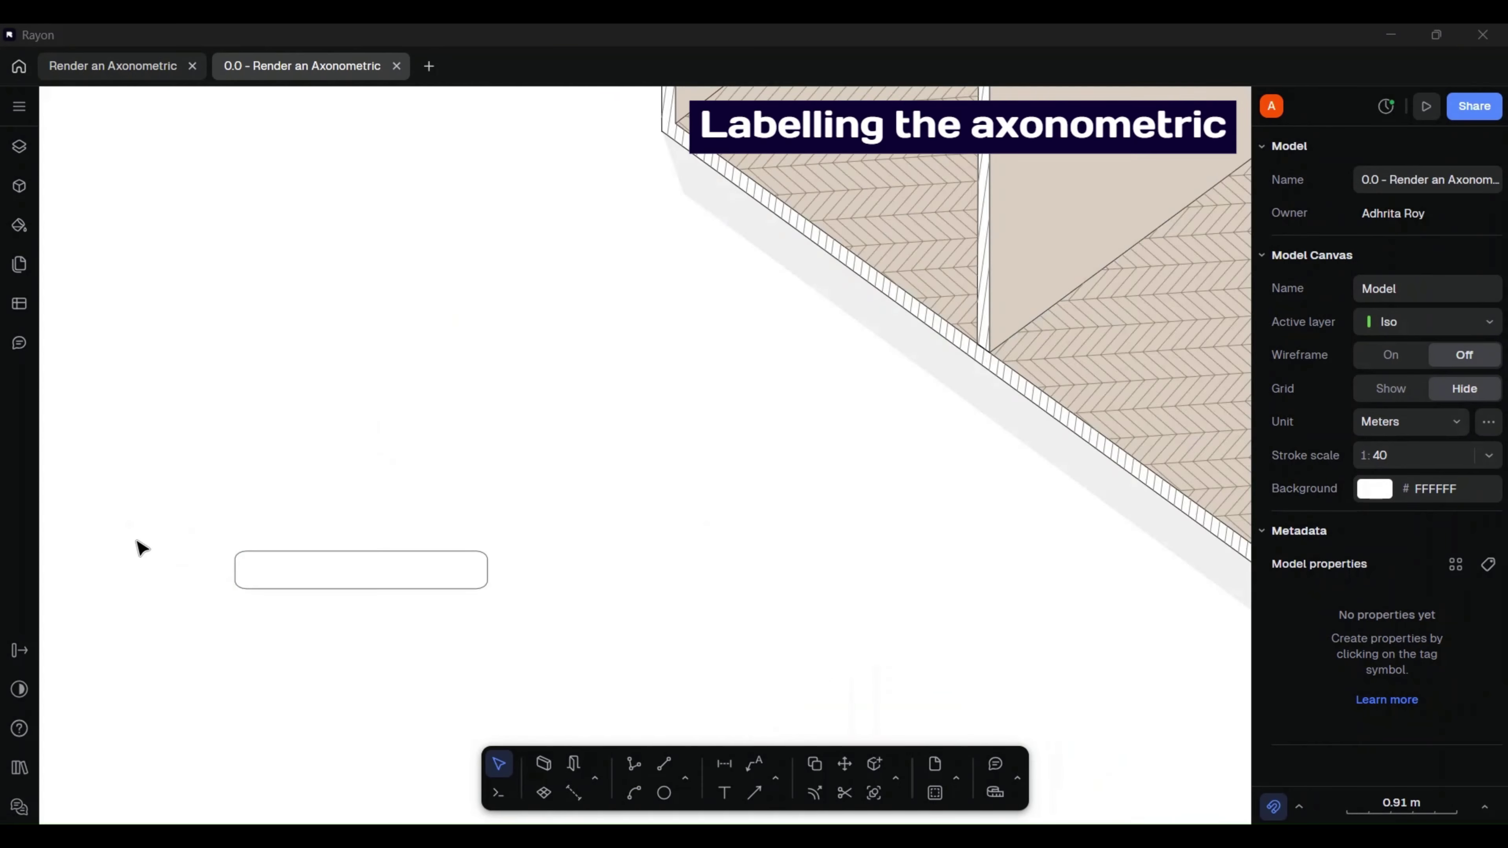
left_click(664, 793)
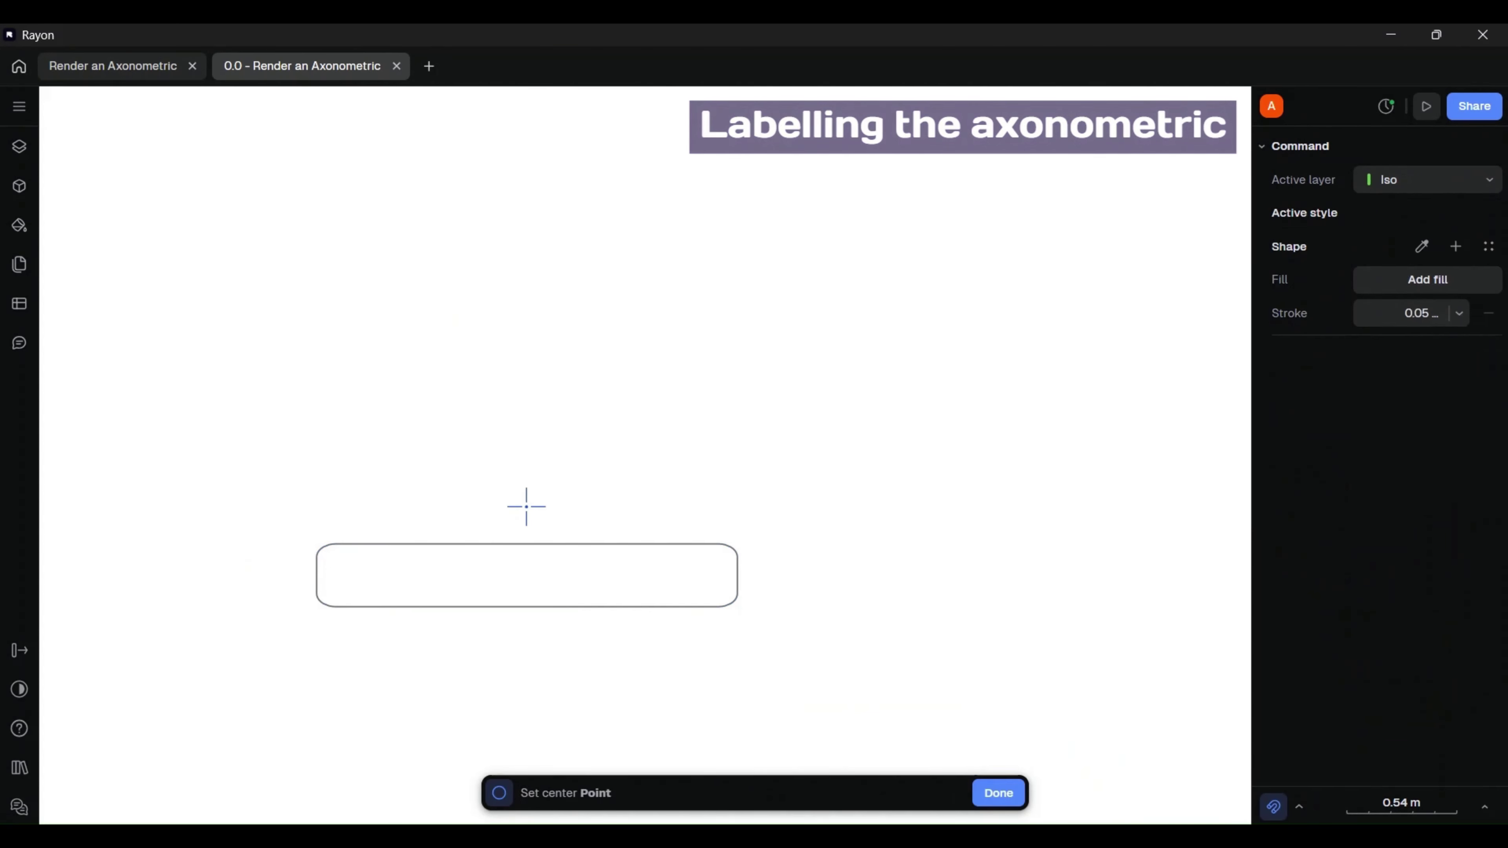
left_click(512, 458)
left_click(532, 496)
left_click(1423, 536)
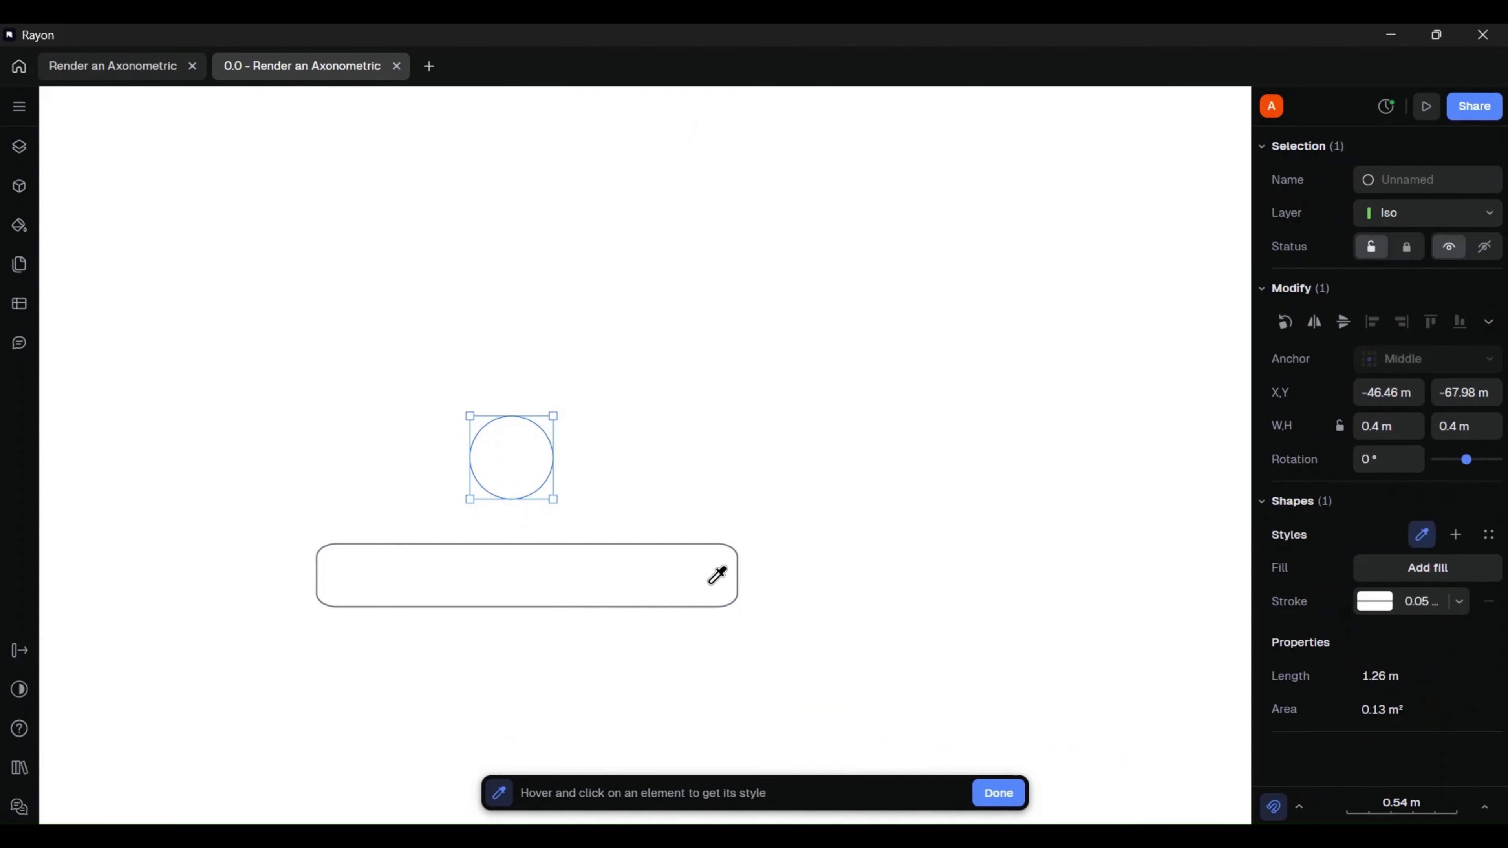
left_click(705, 582)
left_click_drag(573, 391, 431, 478)
left_click_drag(522, 462, 538, 473)
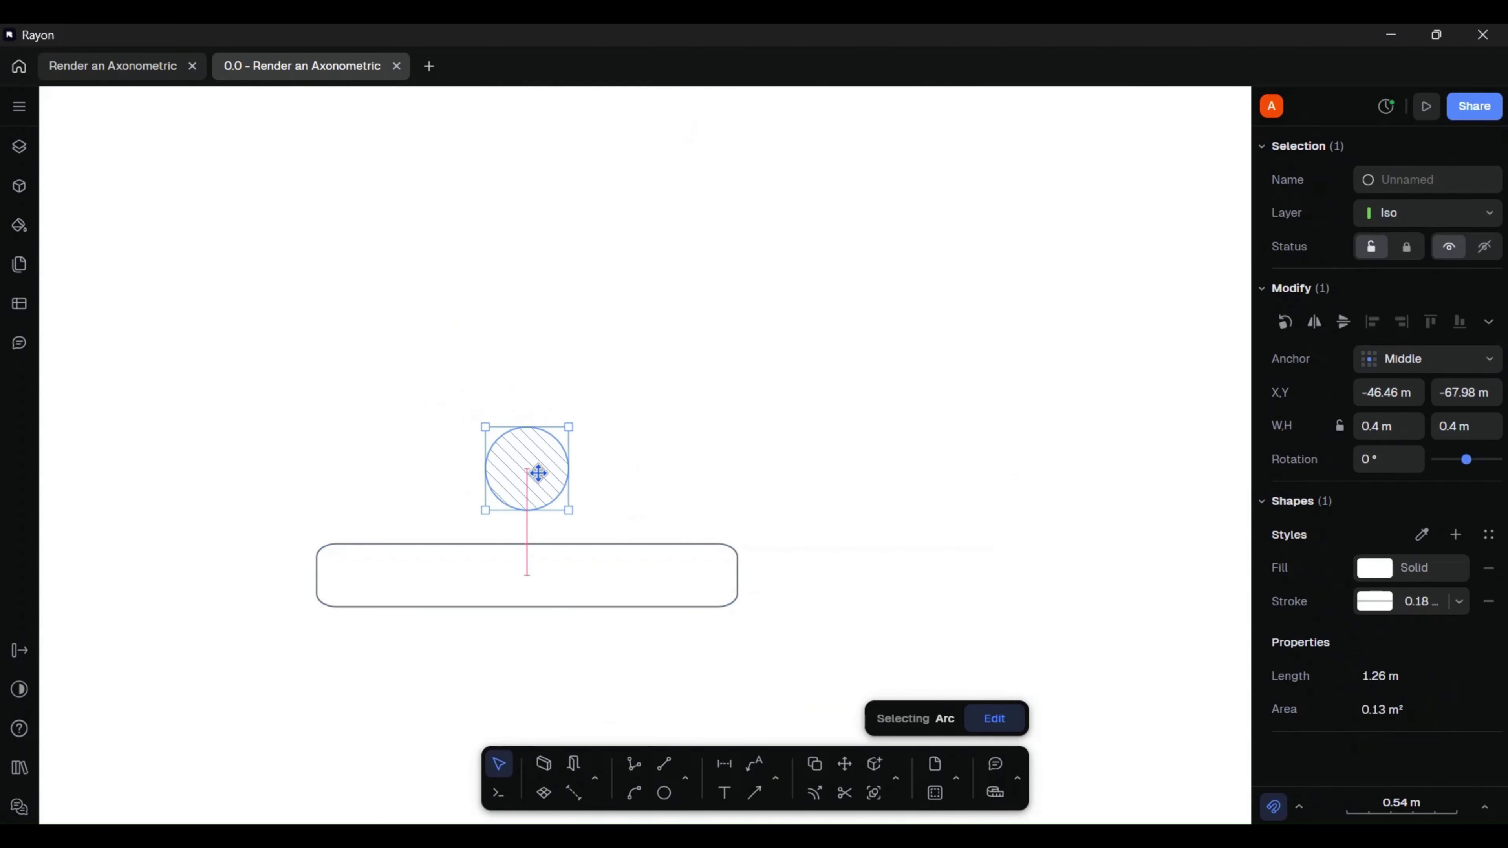
- Add the text "Bedroom 02 9.88 m2" beside the empty tag frame
left_click(768, 444)
left_click(724, 793)
left_click(701, 422)
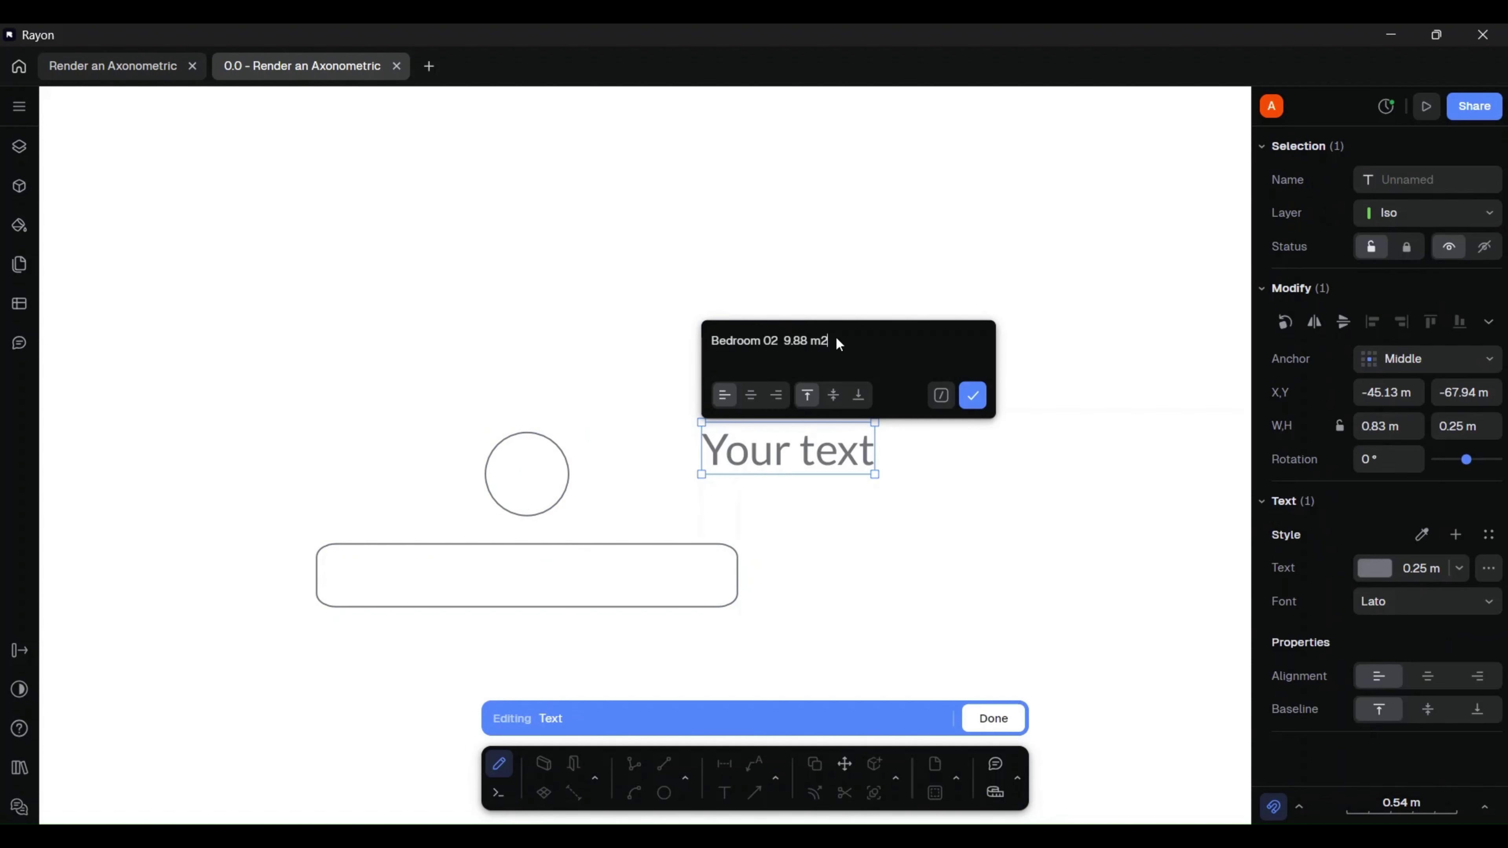
left_click(972, 395)
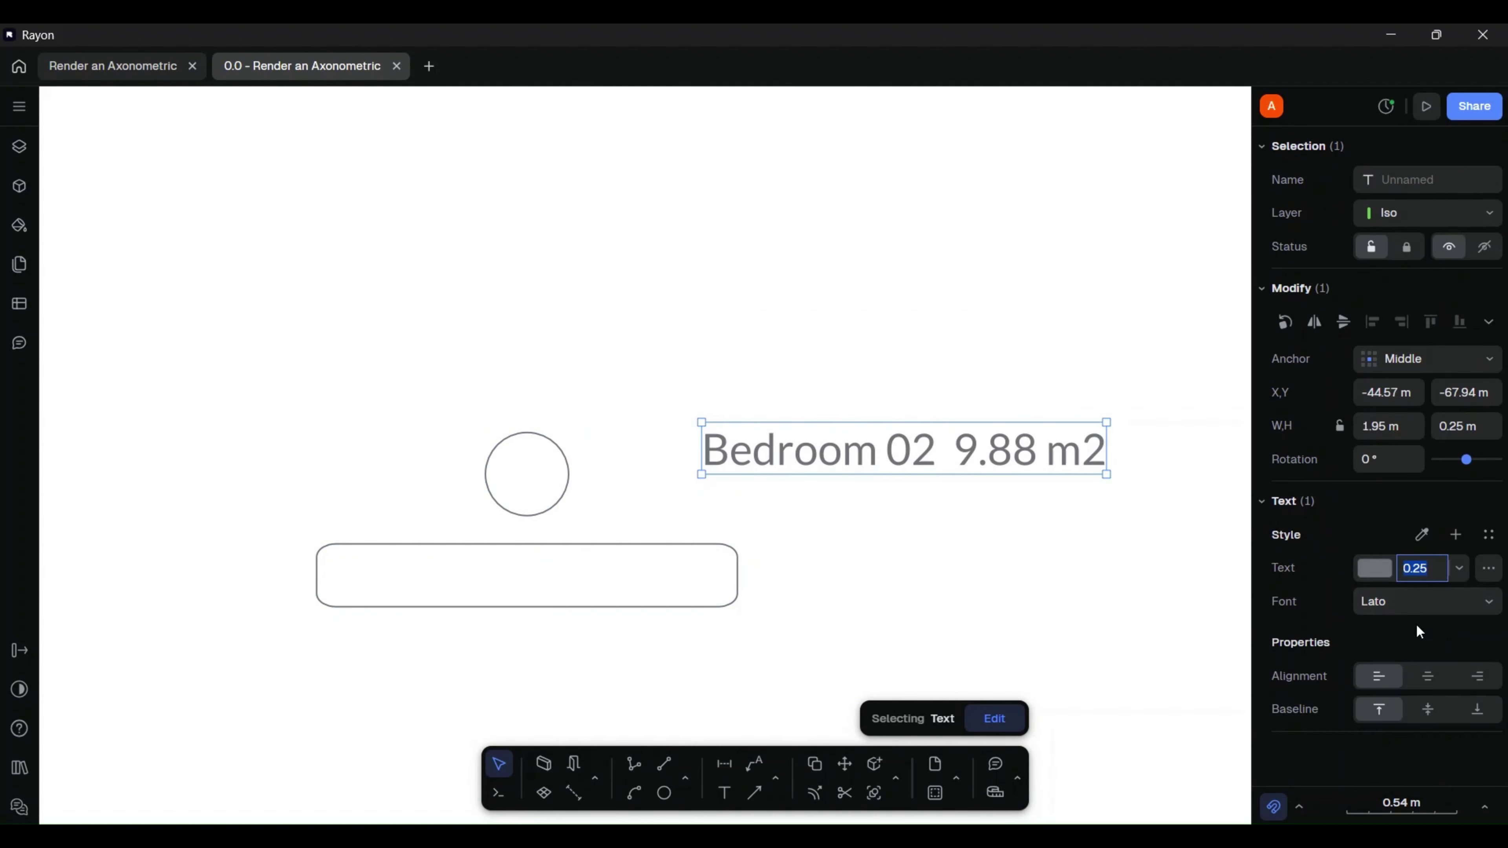
- Set the room label's text size to 0.2 m and save it as a text style named Tiles labelling
type("0.2")
left_click(1428, 599)
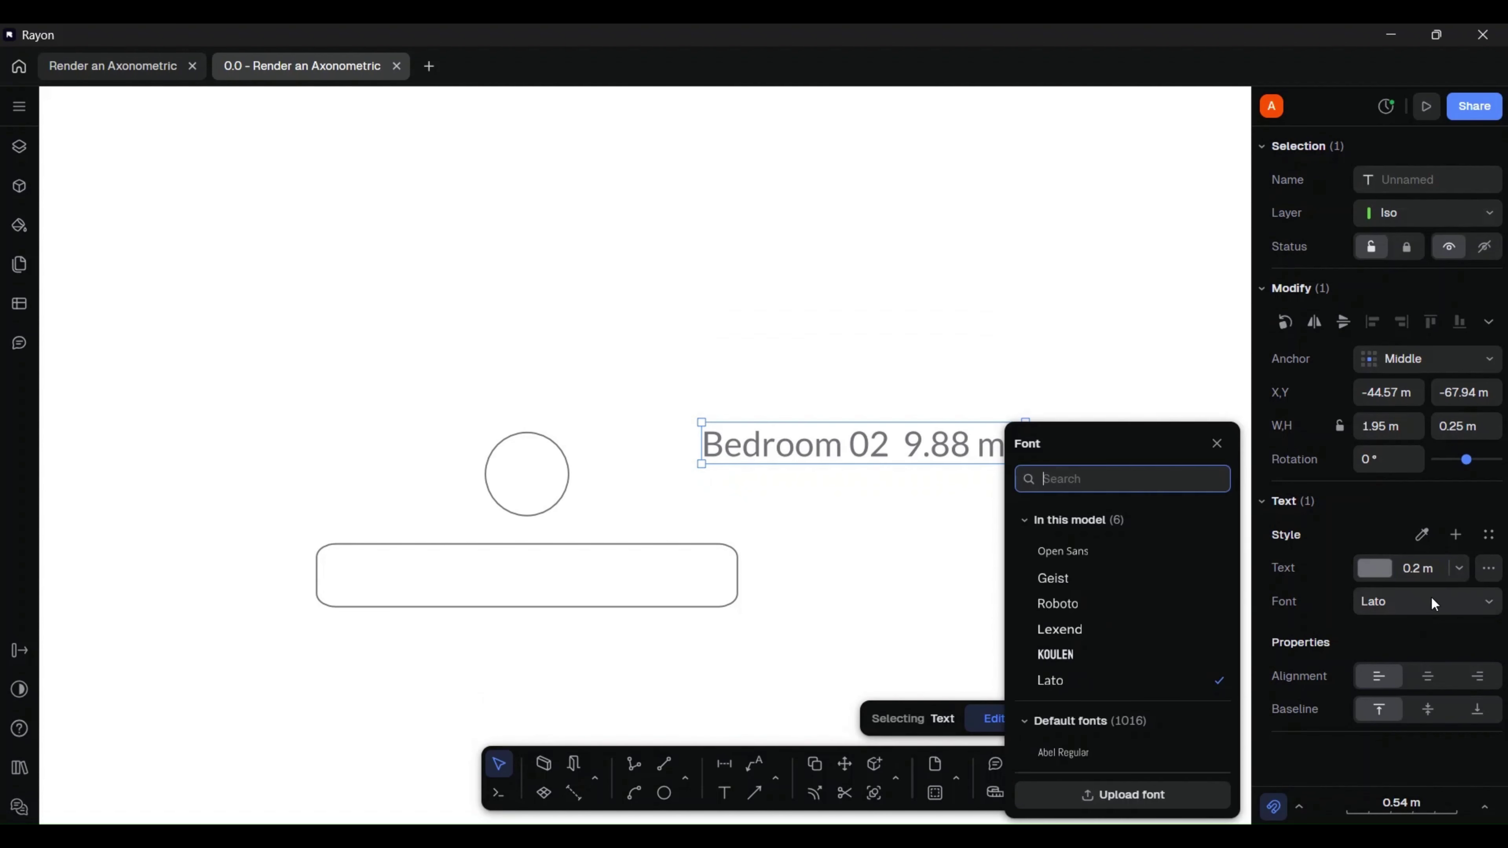
left_click(1425, 605)
left_click(1457, 535)
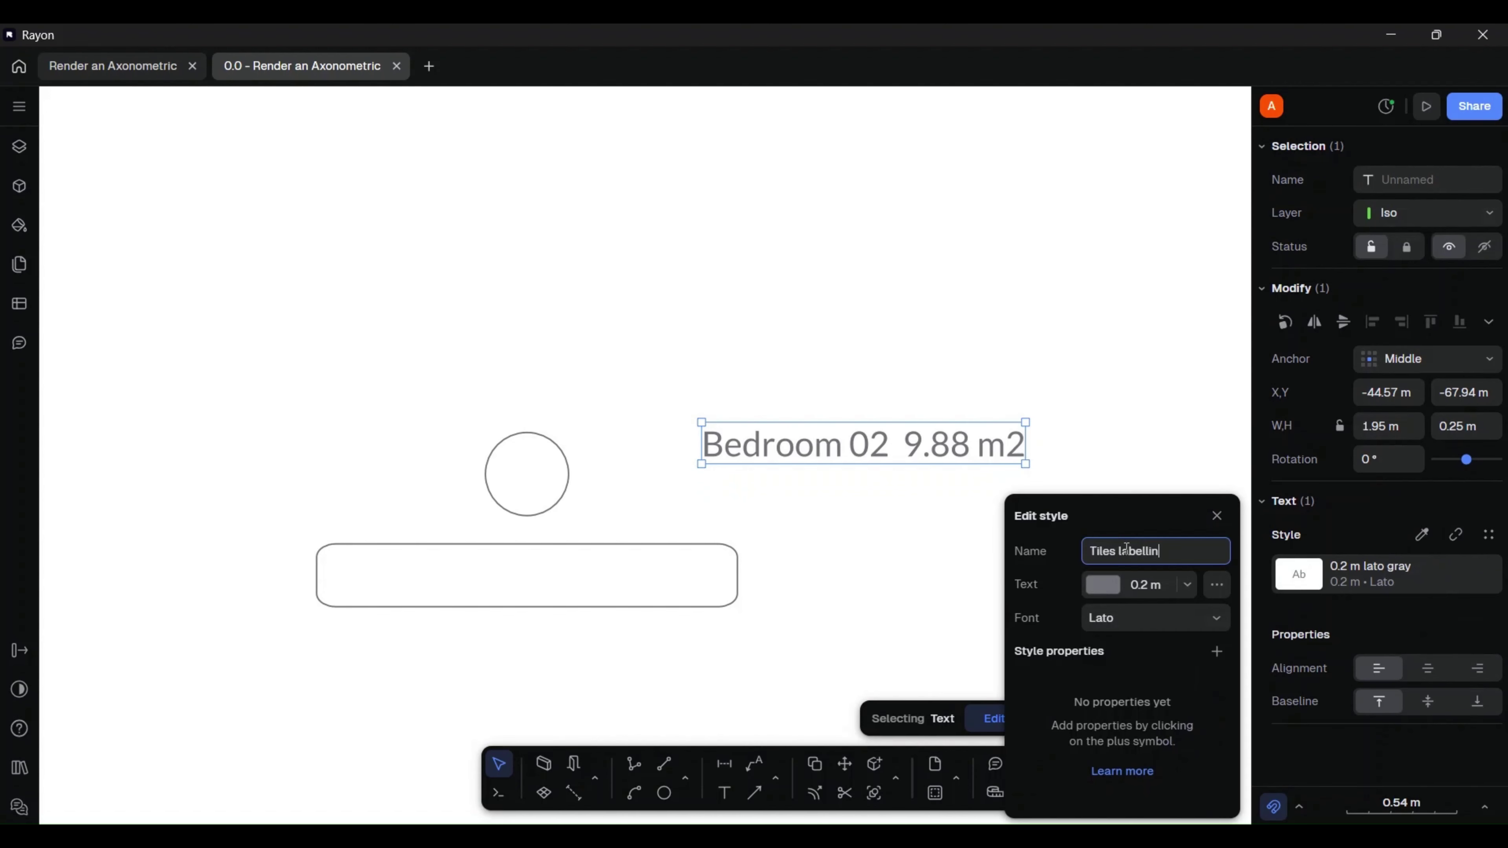
left_click(1182, 426)
- Move the Bedroom 02 text into the rounded frame and shorten the frame to about 1.62 m to fit
left_click_drag(887, 454, 509, 587)
left_click(738, 575)
left_click_drag(738, 576, 655, 580)
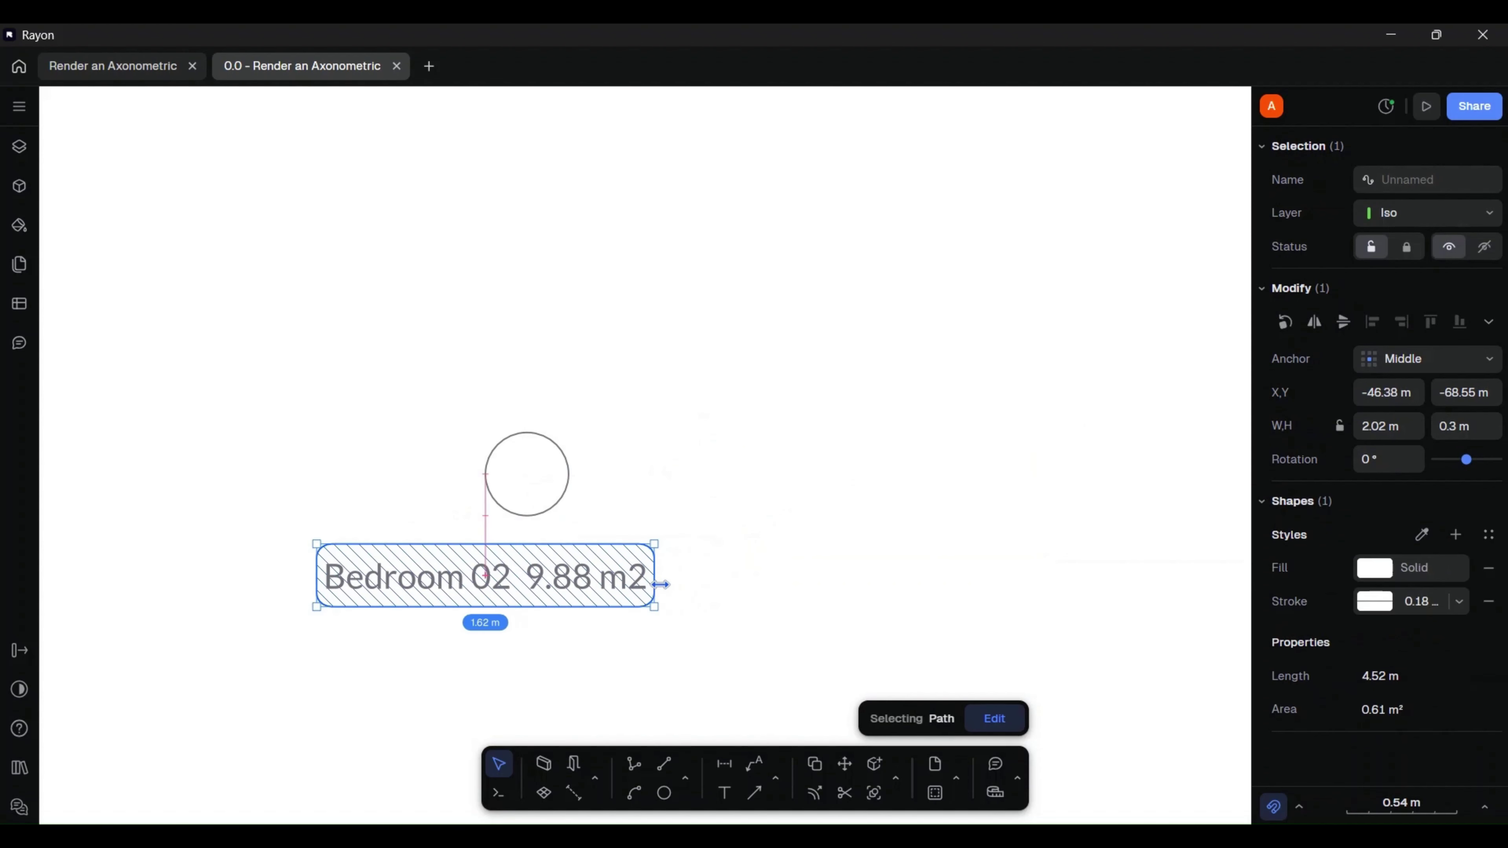
left_click(737, 535)
- Centre the circle above the shortened Bedroom 02 frame
left_click_drag(659, 479, 383, 488)
left_click_drag(535, 473, 493, 483)
left_click(605, 496)
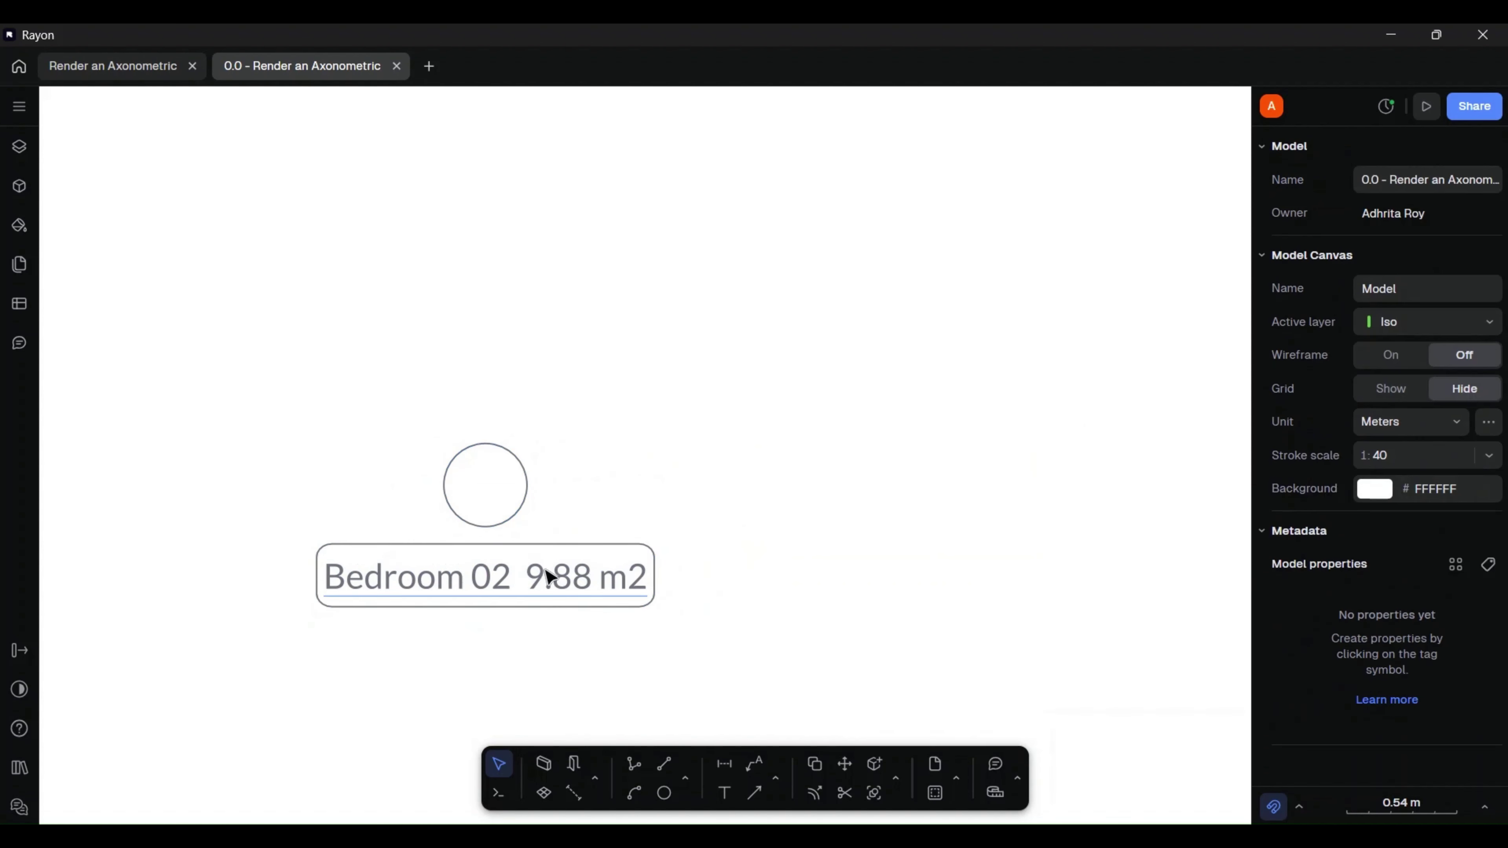
- Duplicate the Bedroom 02 text outside its frame and change the copy to "3"
left_click(544, 570)
left_click_drag(544, 571, 811, 482, "alt")
double_click(814, 480)
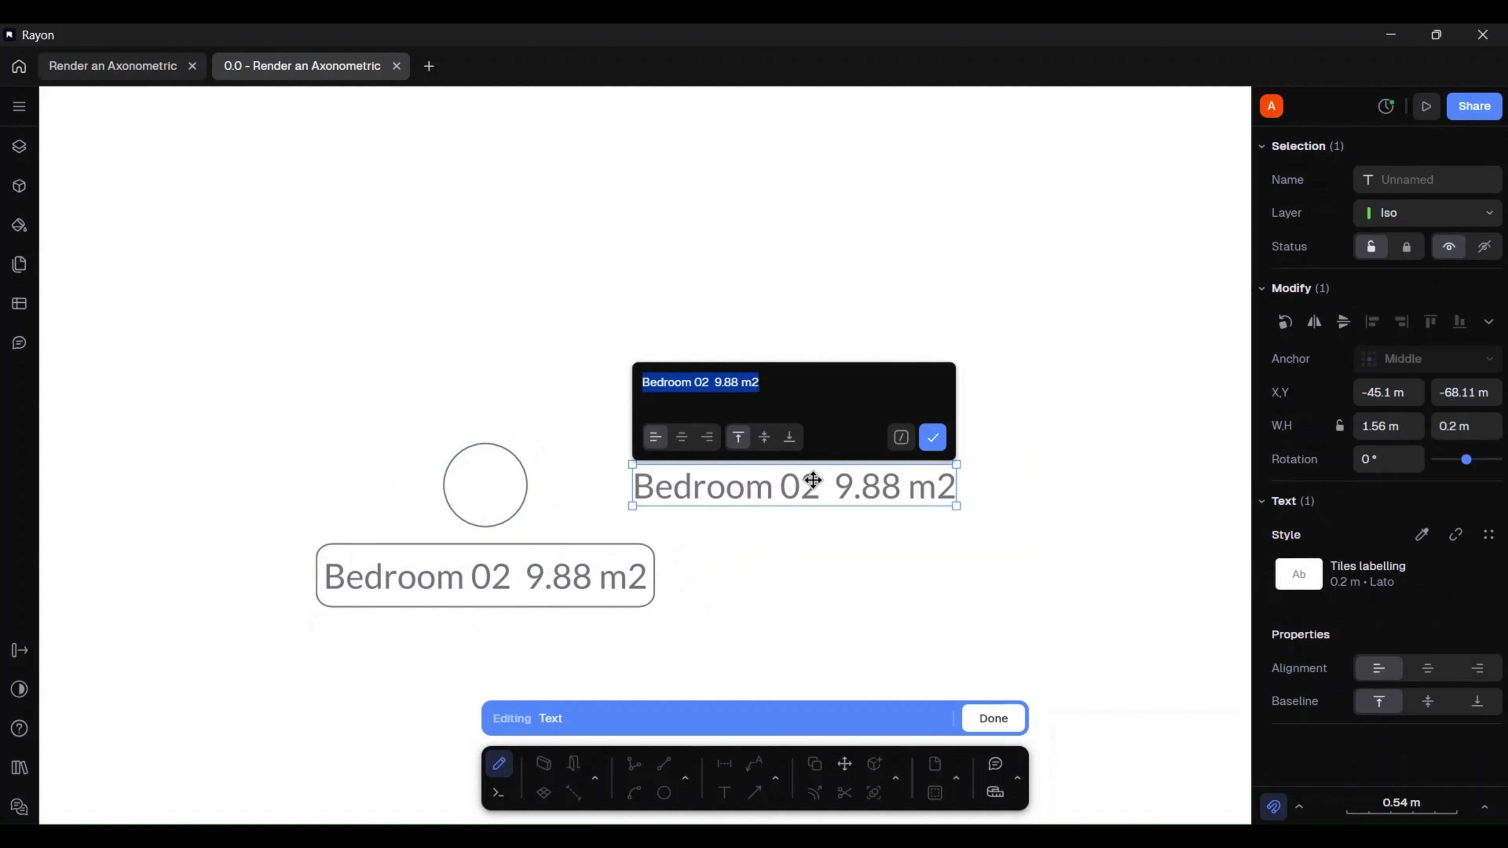
left_click(839, 394)
key("ctrl+a")
key("BackSpace")
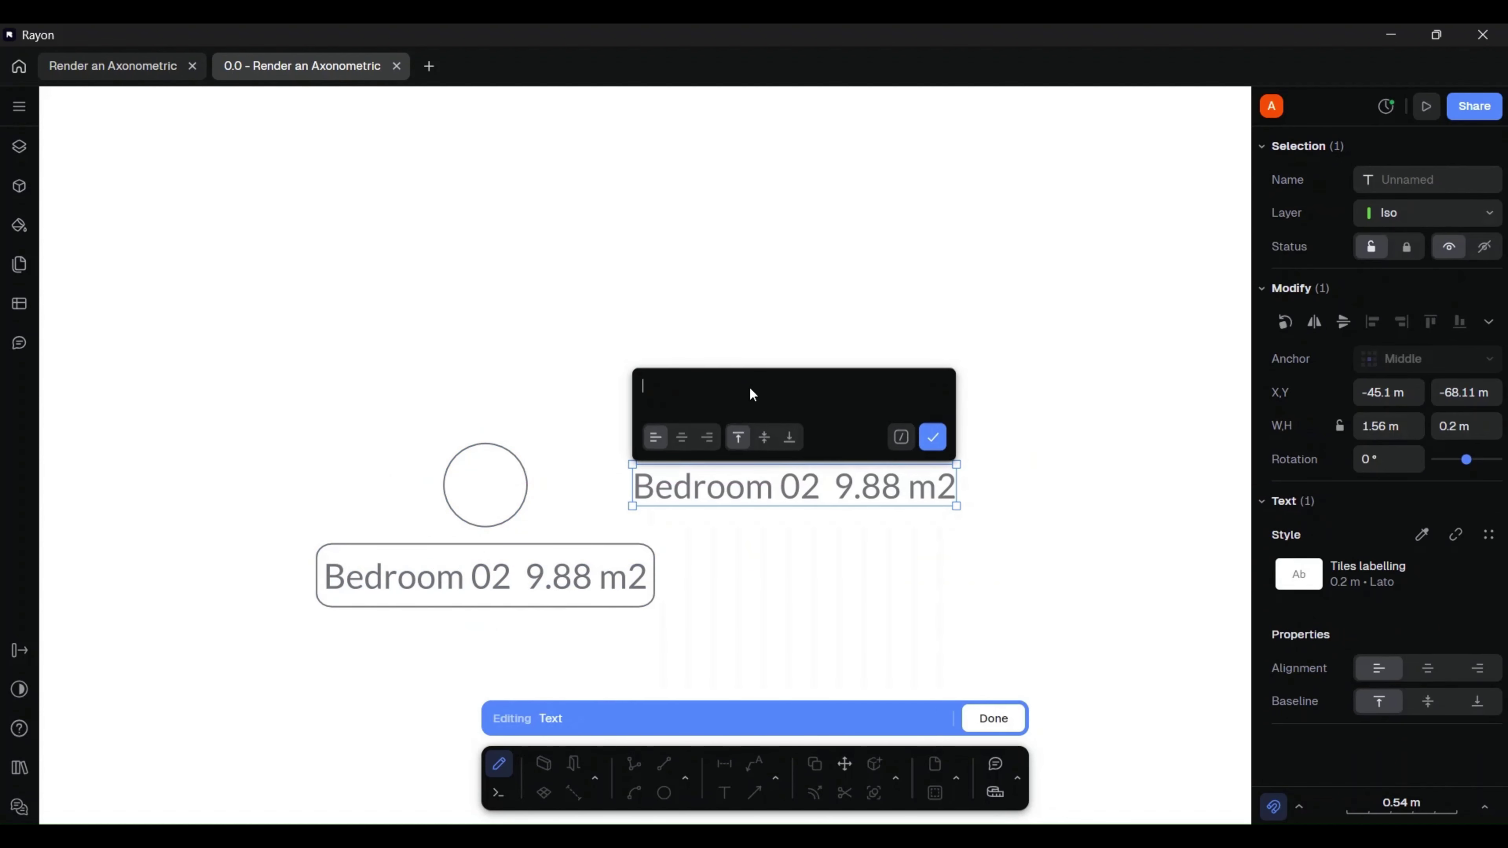
type("3")
left_click(933, 437)
- Place the number 3 inside the circle, reduced to 0.25 m wide, and centre both above the Bedroom 02 frame
left_click_drag(653, 488, 518, 453)
left_click(808, 430)
scroll(440, 532, "up", 3)
left_click(537, 518)
left_click_drag(657, 421, 513, 478)
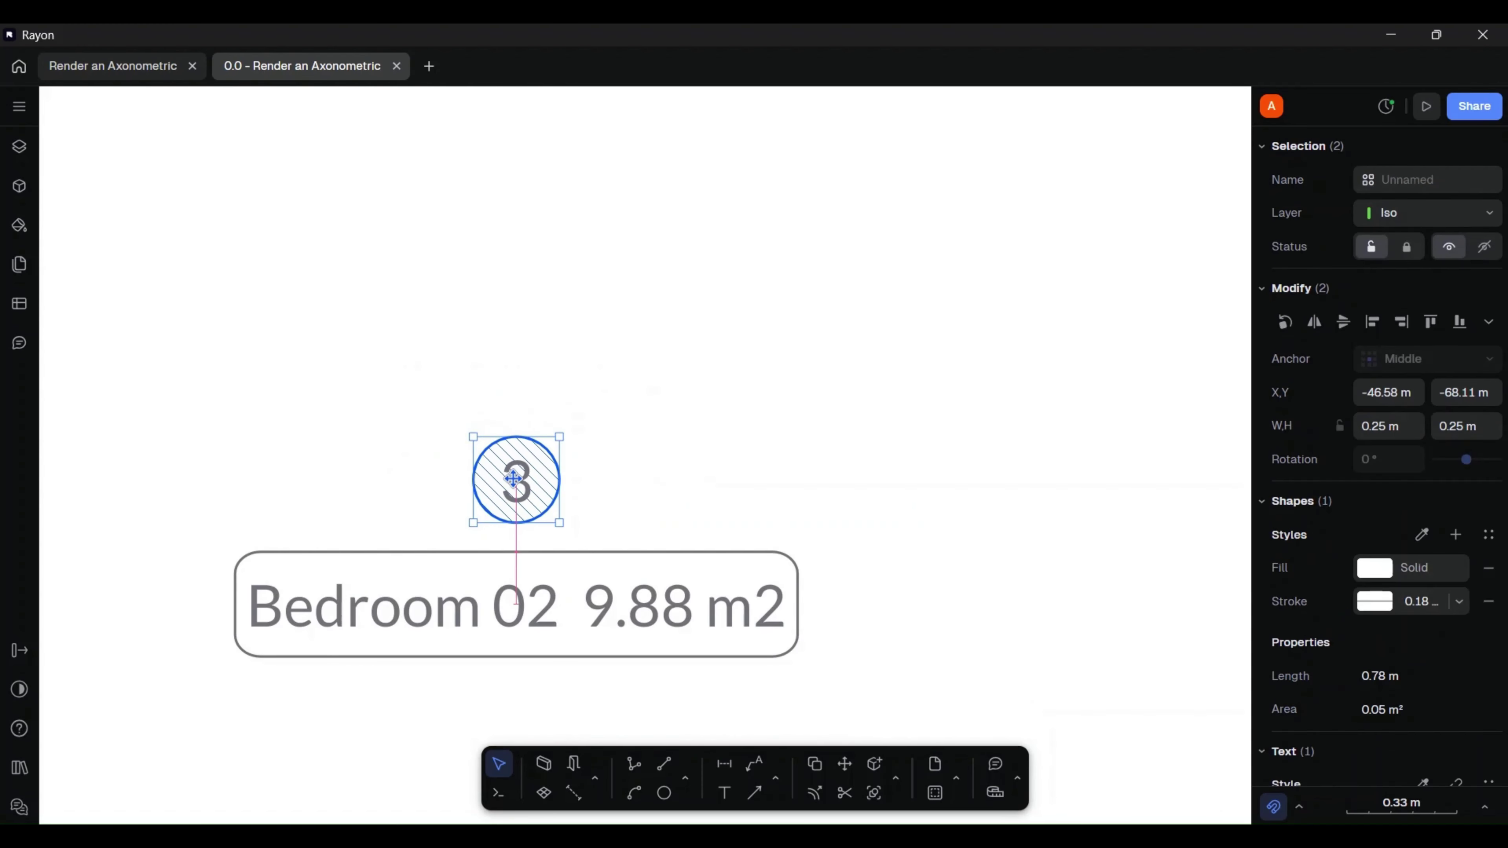
left_click(596, 478)
- Move the complete Bedroom 02 tag onto the floor of the leftmost bedroom in the axonometric
scroll(599, 478, "down", 4)
left_click_drag(829, 421, 556, 639)
scroll(594, 612, "down", 2)
middle_click_drag(698, 546, 443, 643)
left_click_drag(321, 642, 645, 357)
scroll(671, 325, "up", 5)
left_click_drag(614, 451, 579, 458)
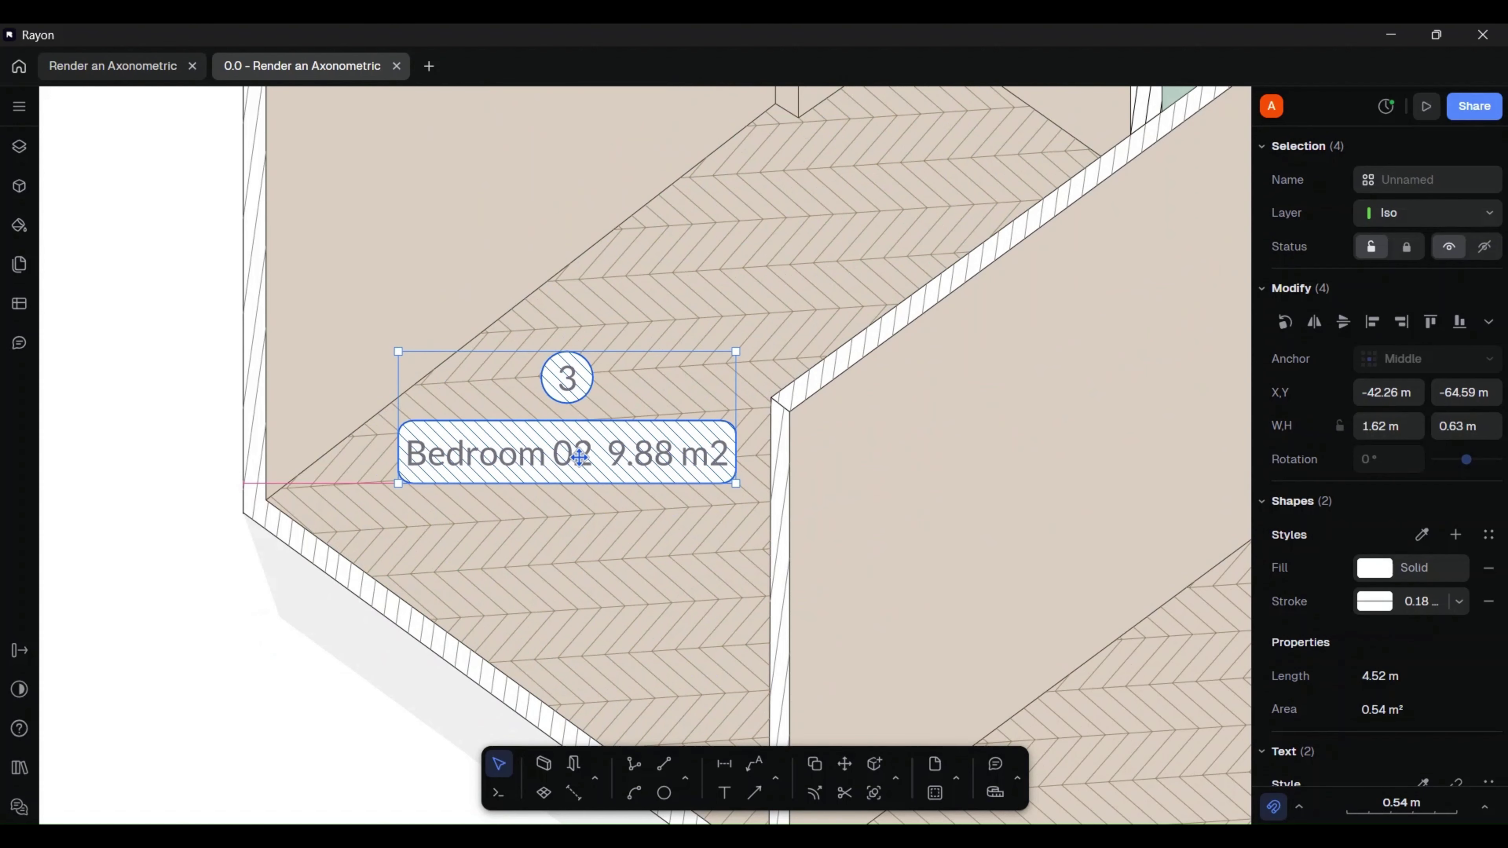
key("Escape")
- Turn the circle and its number 3 into a block
left_click(567, 380)
scroll(542, 373, "up", 3)
left_click(555, 376, "shift")
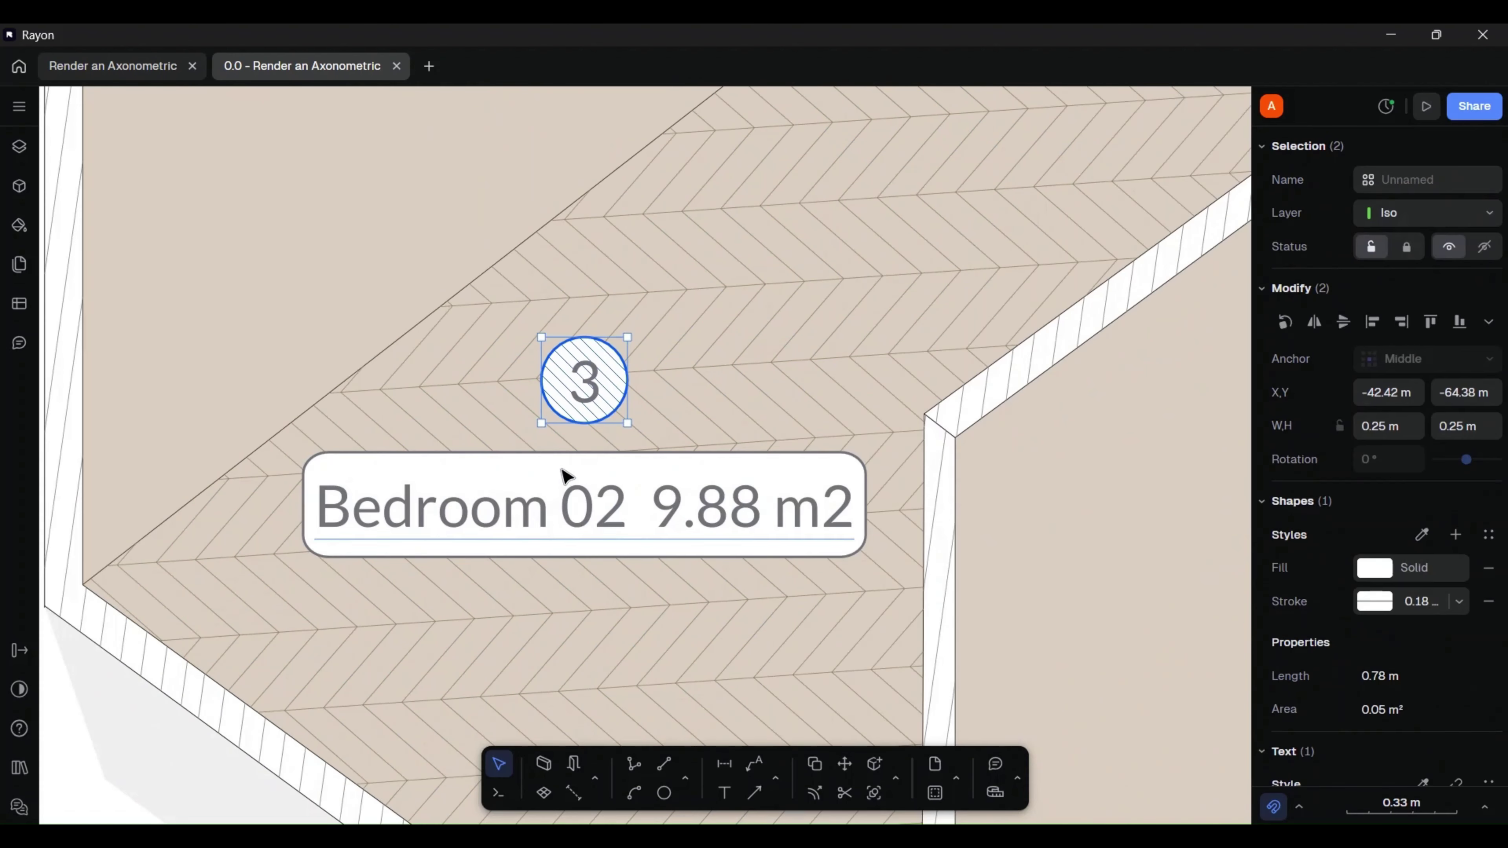
right_click(579, 432)
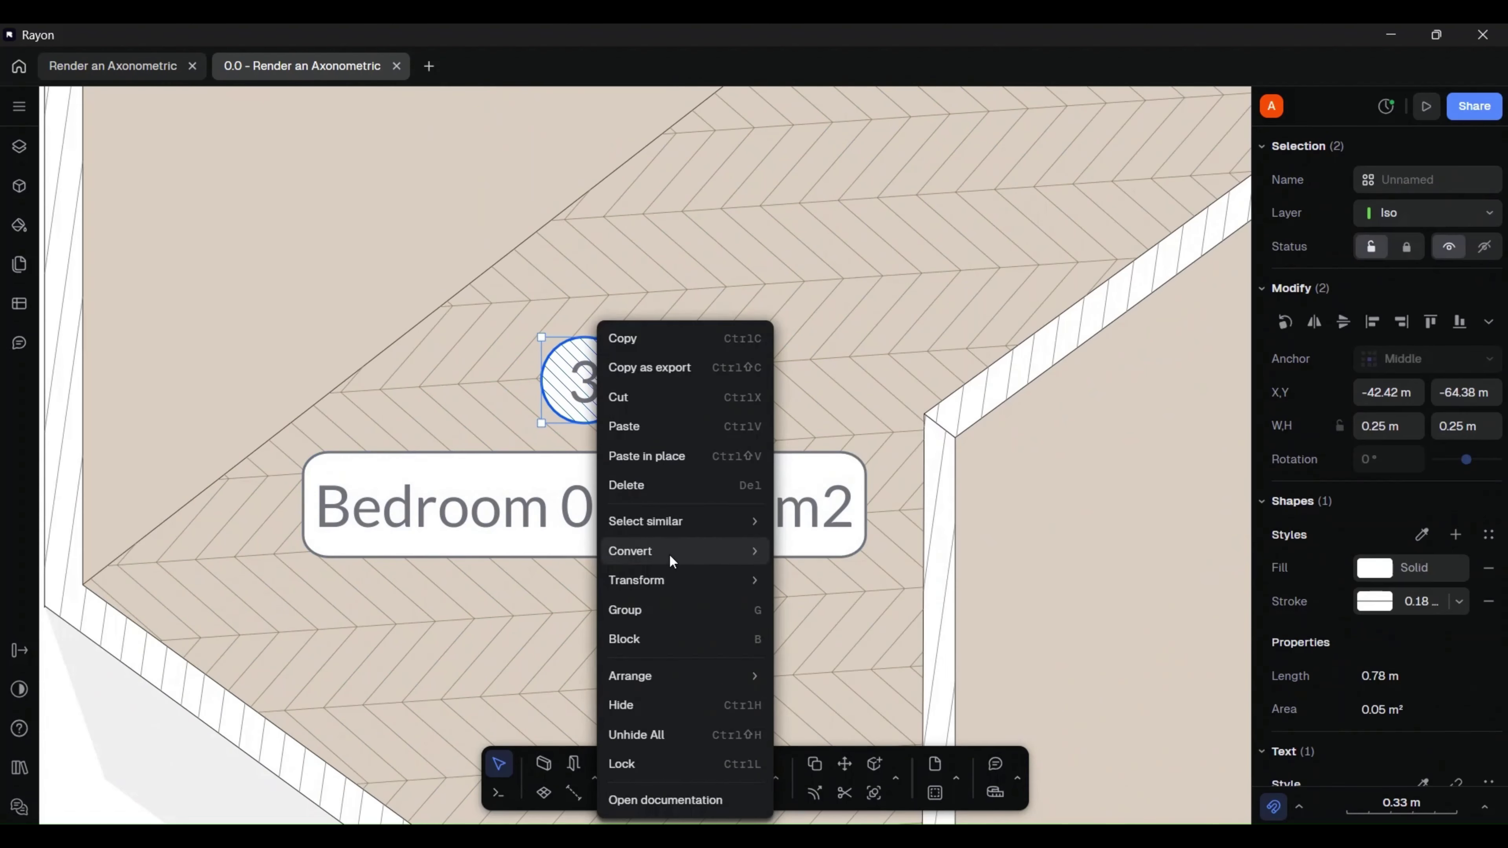
left_click(649, 644)
- Group the Bedroom 02 text with its rounded frame
left_click(603, 505)
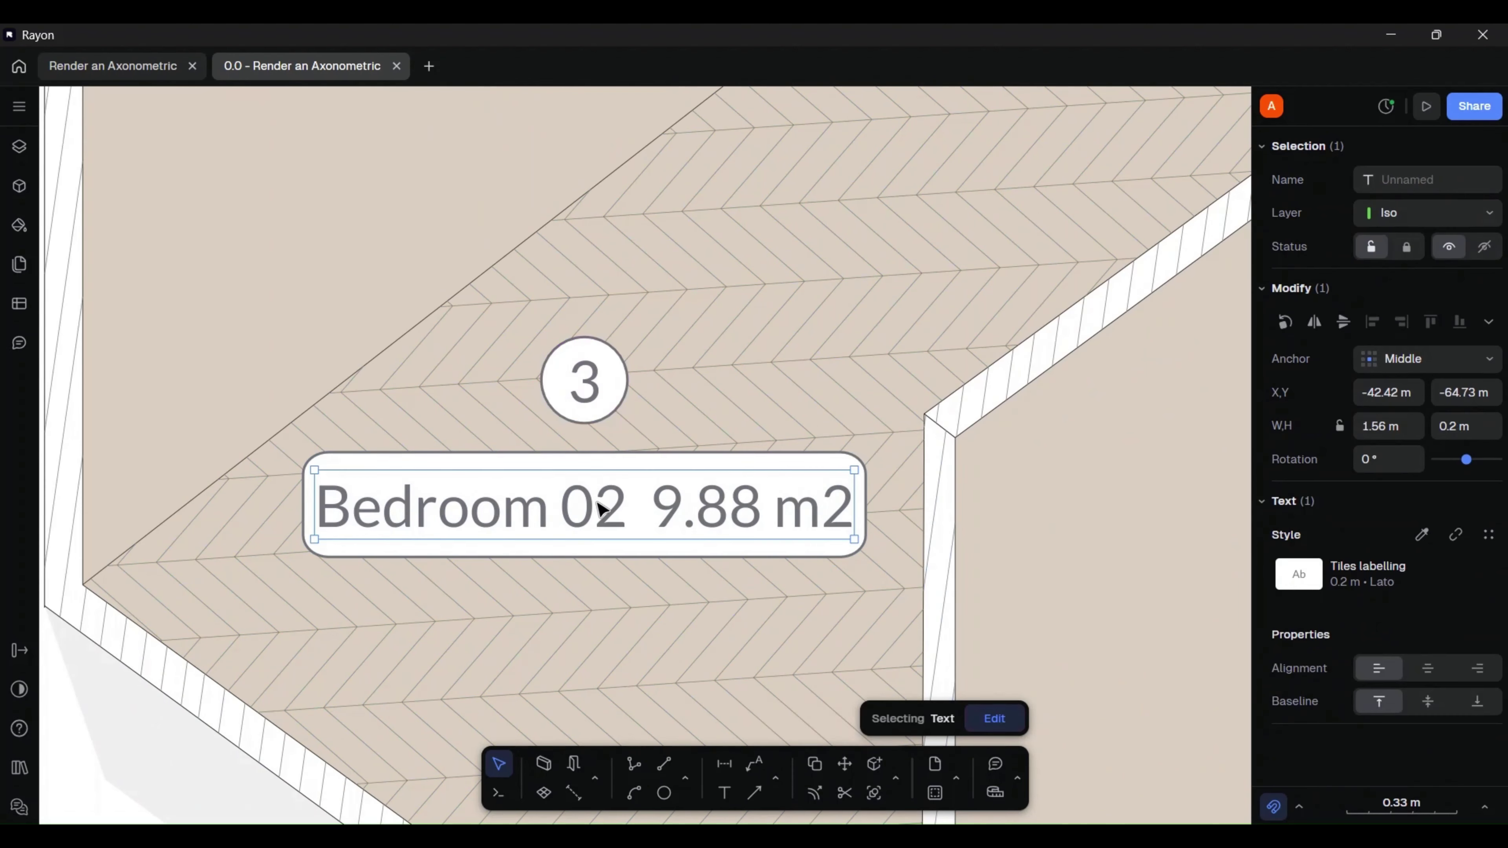
scroll(504, 431, "down", 1)
left_click(497, 469, "shift")
right_click(497, 468)
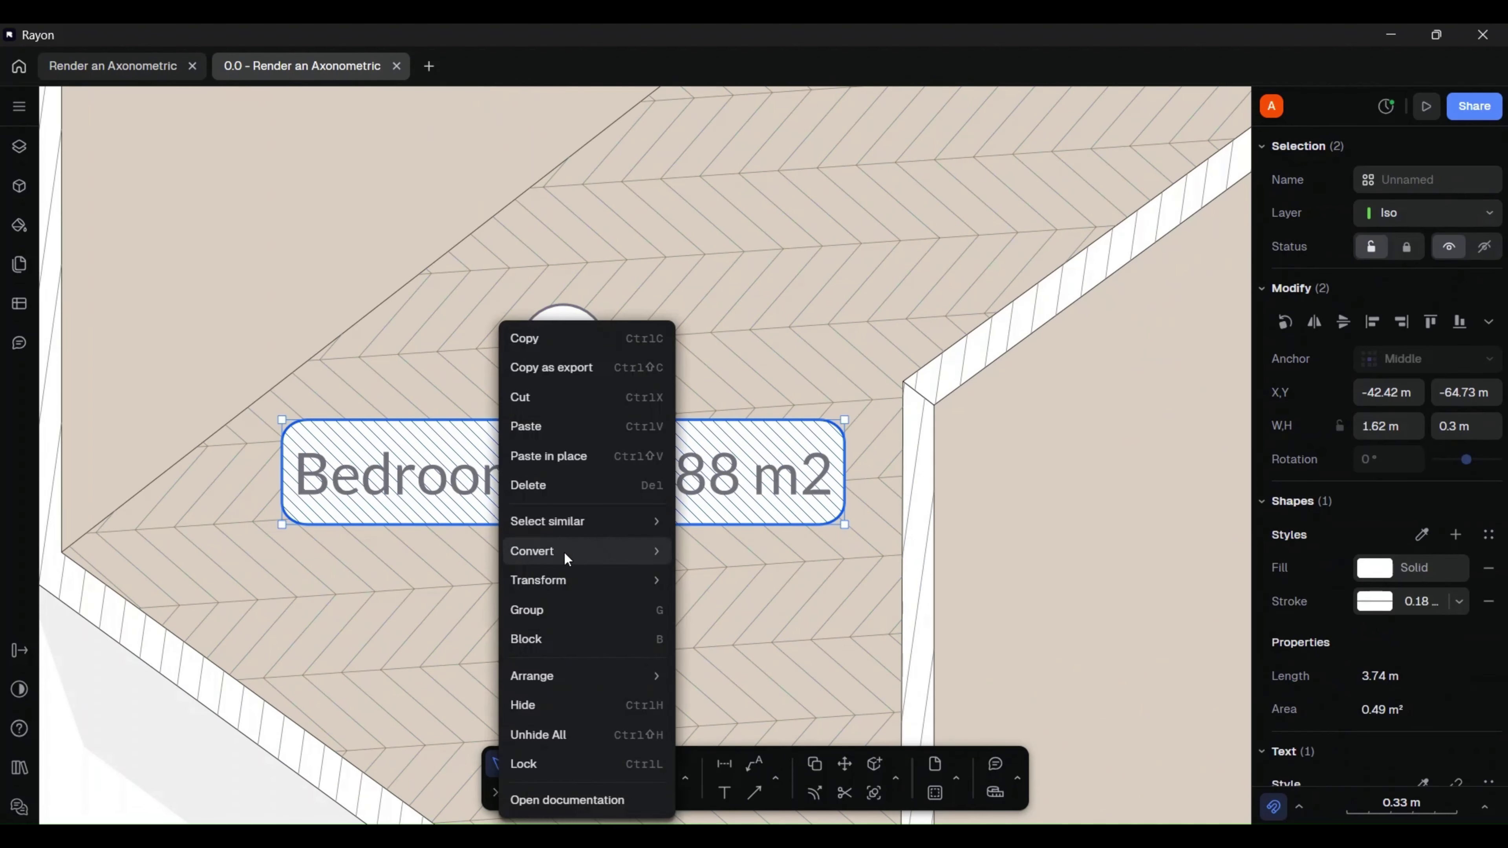
left_click(562, 611)
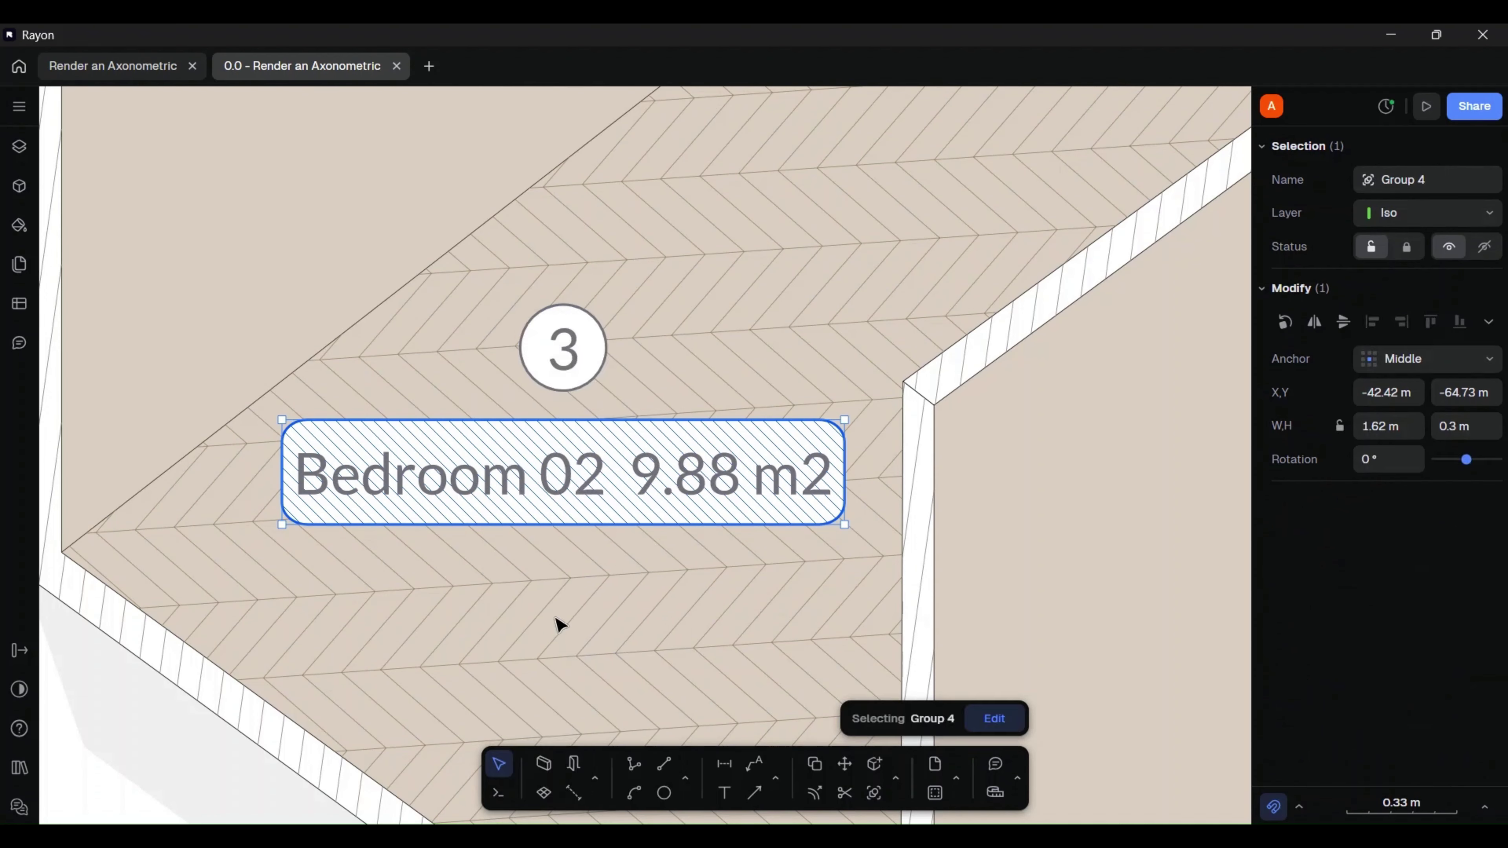
- Copy the Bedroom 02 tag with its number badge onto the neighbouring bedroom's floor
left_click(574, 369)
scroll(693, 438, "down", 5)
scroll(669, 515, "up", 4)
left_click(673, 499)
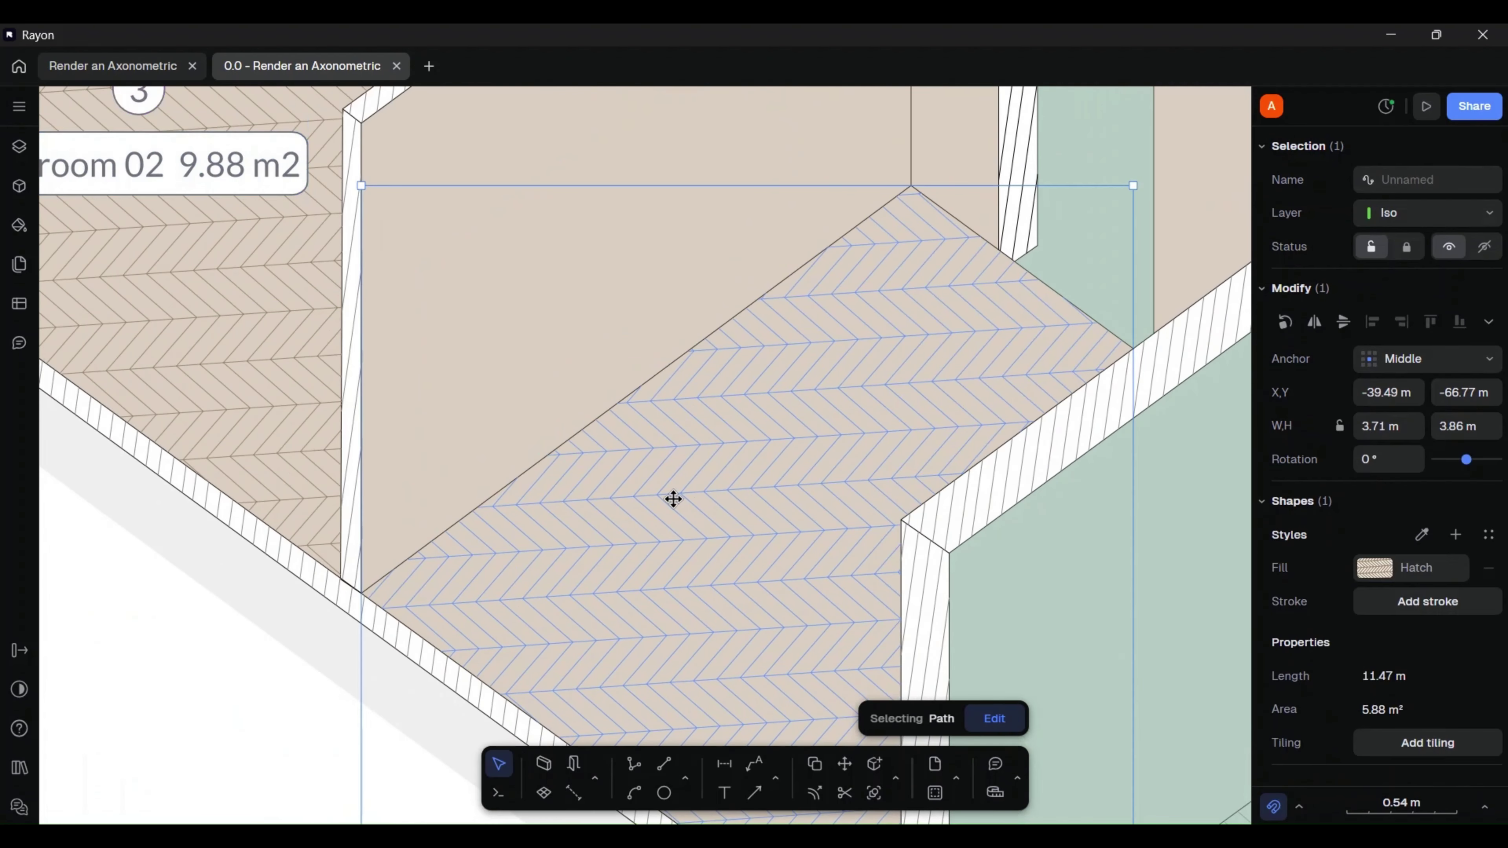
key("ctrl+v")
left_click_drag(142, 168, 681, 546)
left_click(291, 683)
- Change the copied tag's text to "Bedroom 01 10.66 m2"
double_click(629, 565)
double_click(714, 565)
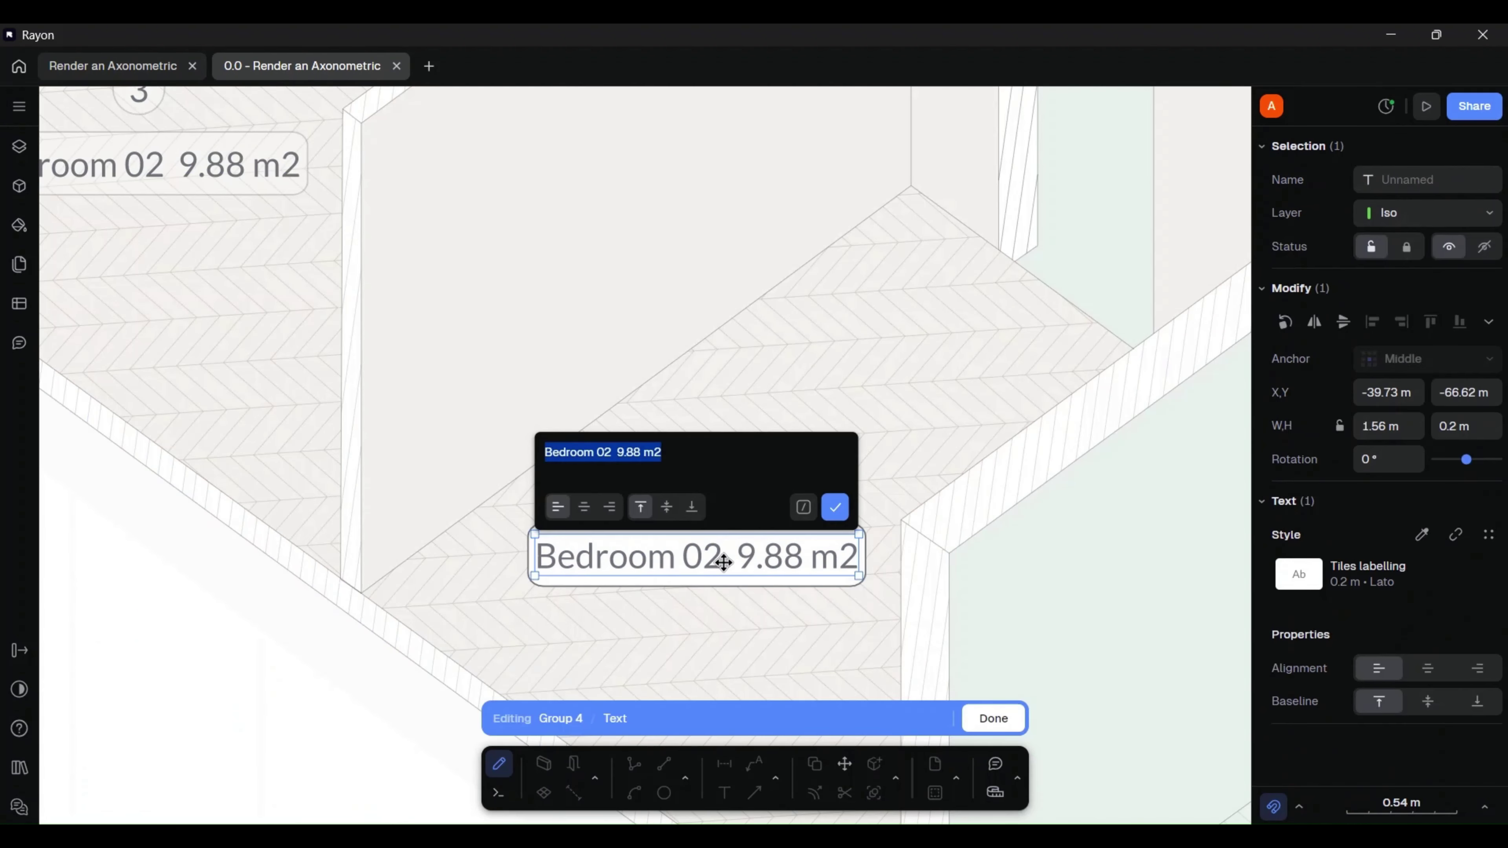
left_click(605, 452)
key("Delete")
type("1  ")
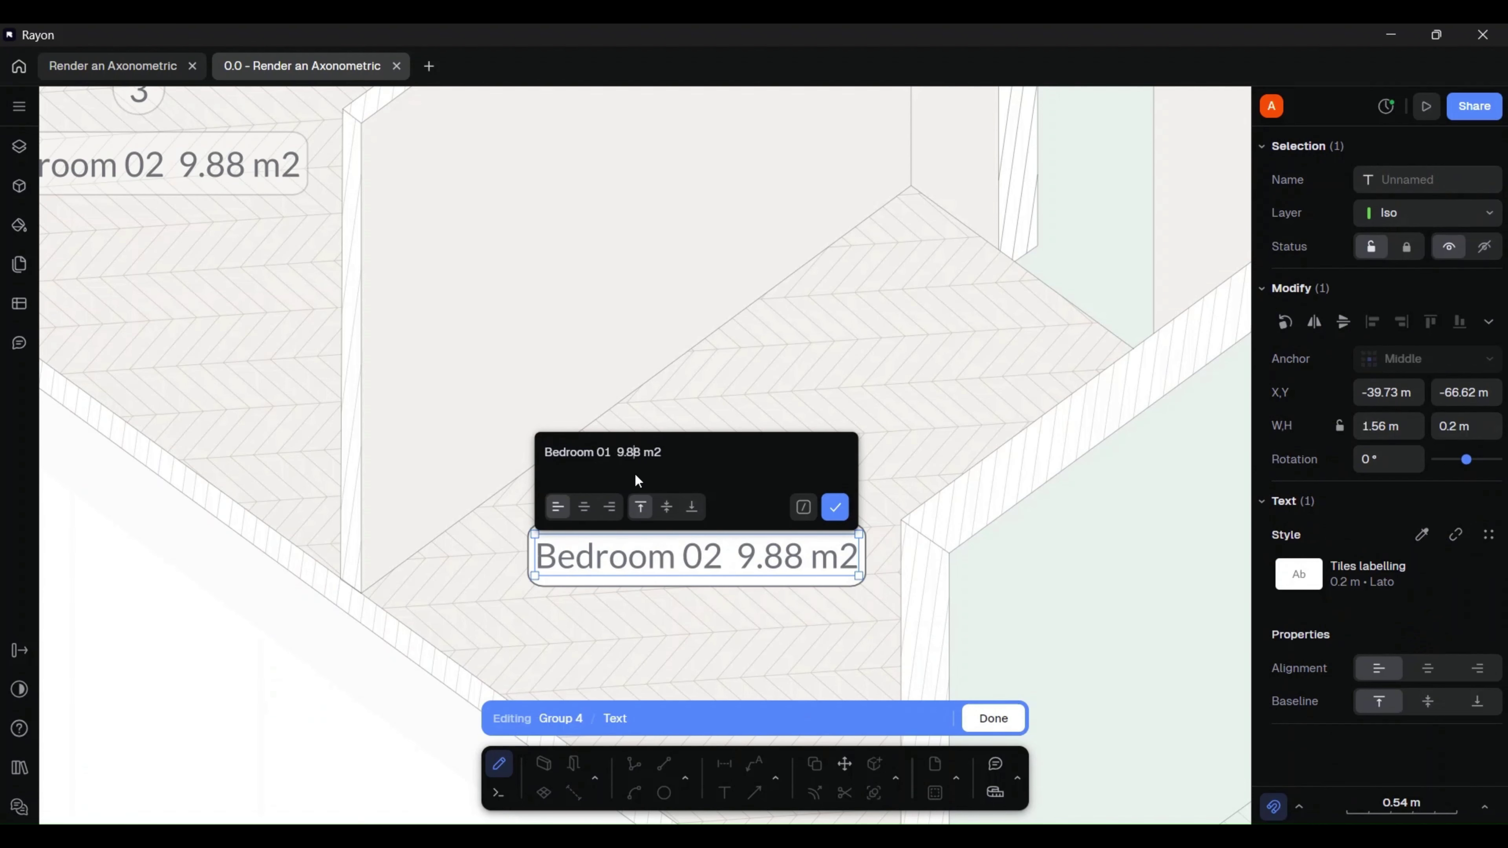
type("10.66")
key("Escape")
key("Escape")
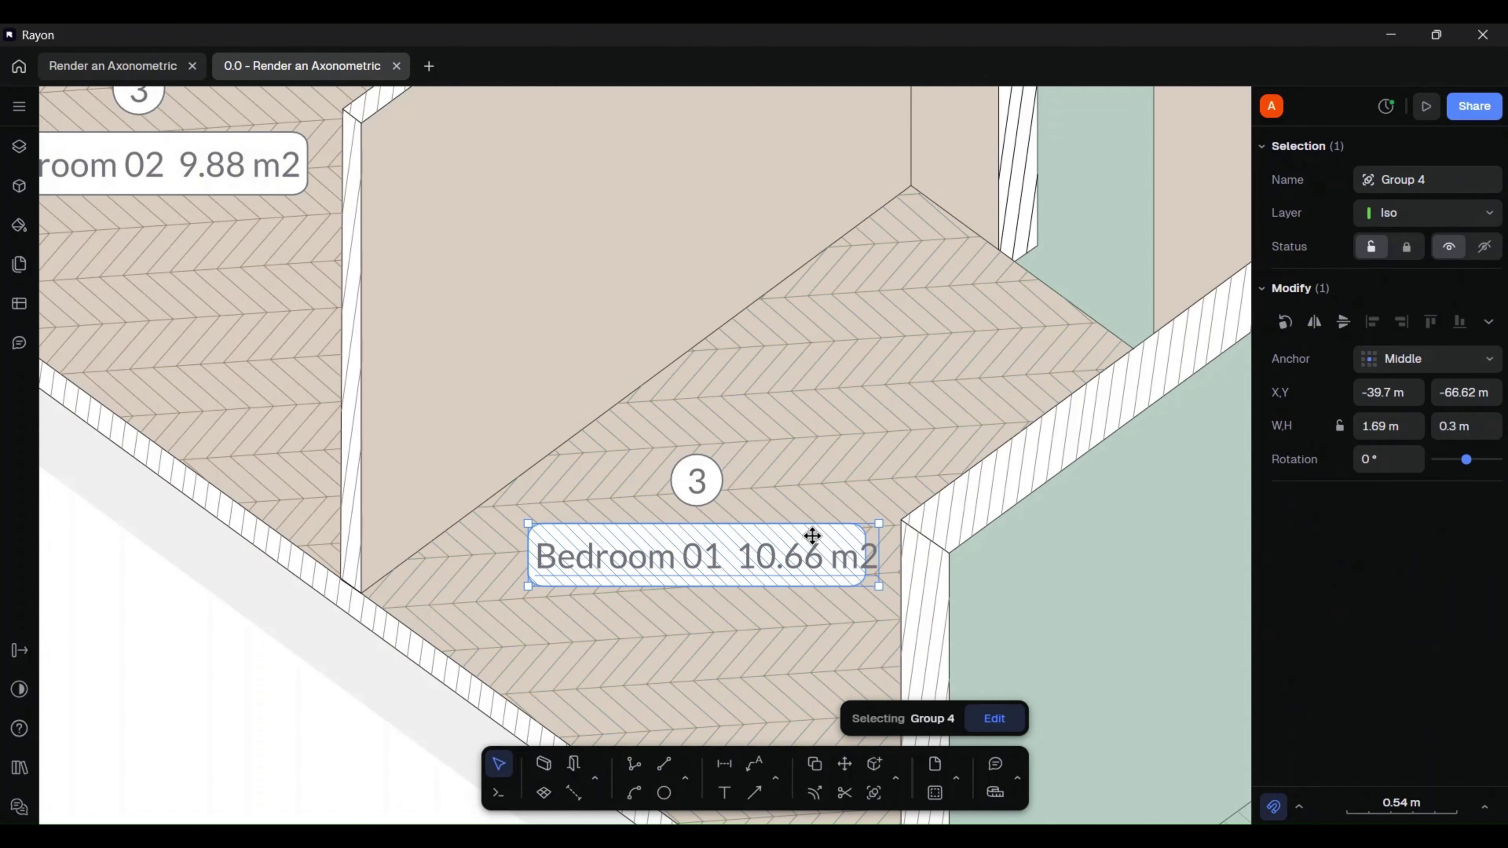
- Widen the Bedroom 01 tag's frame to about 1.72 m and reposition the number badge above it
double_click(813, 536)
left_click(861, 543)
left_click(860, 534)
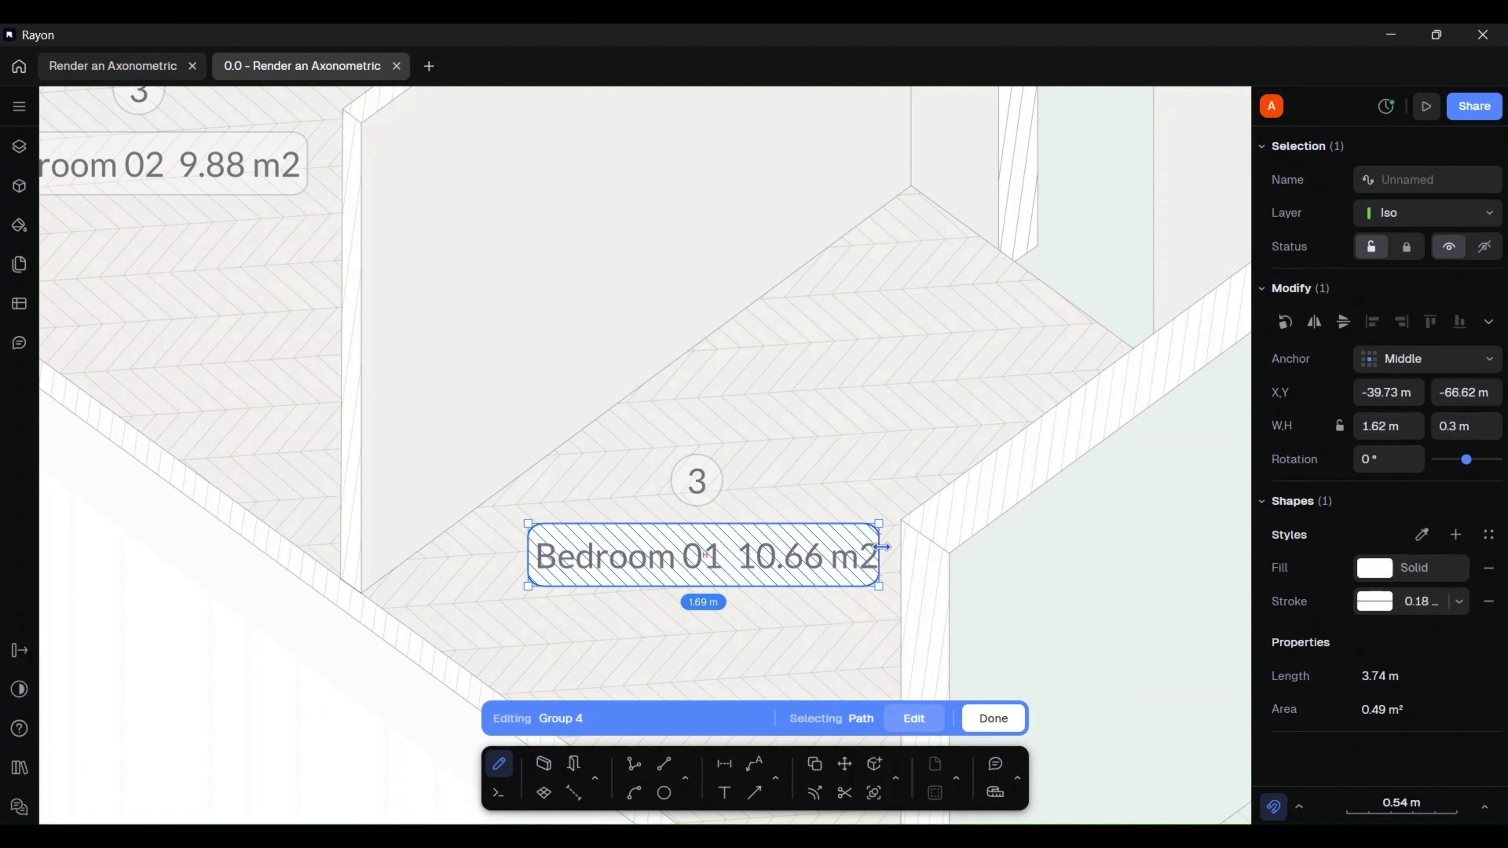
key("Escape")
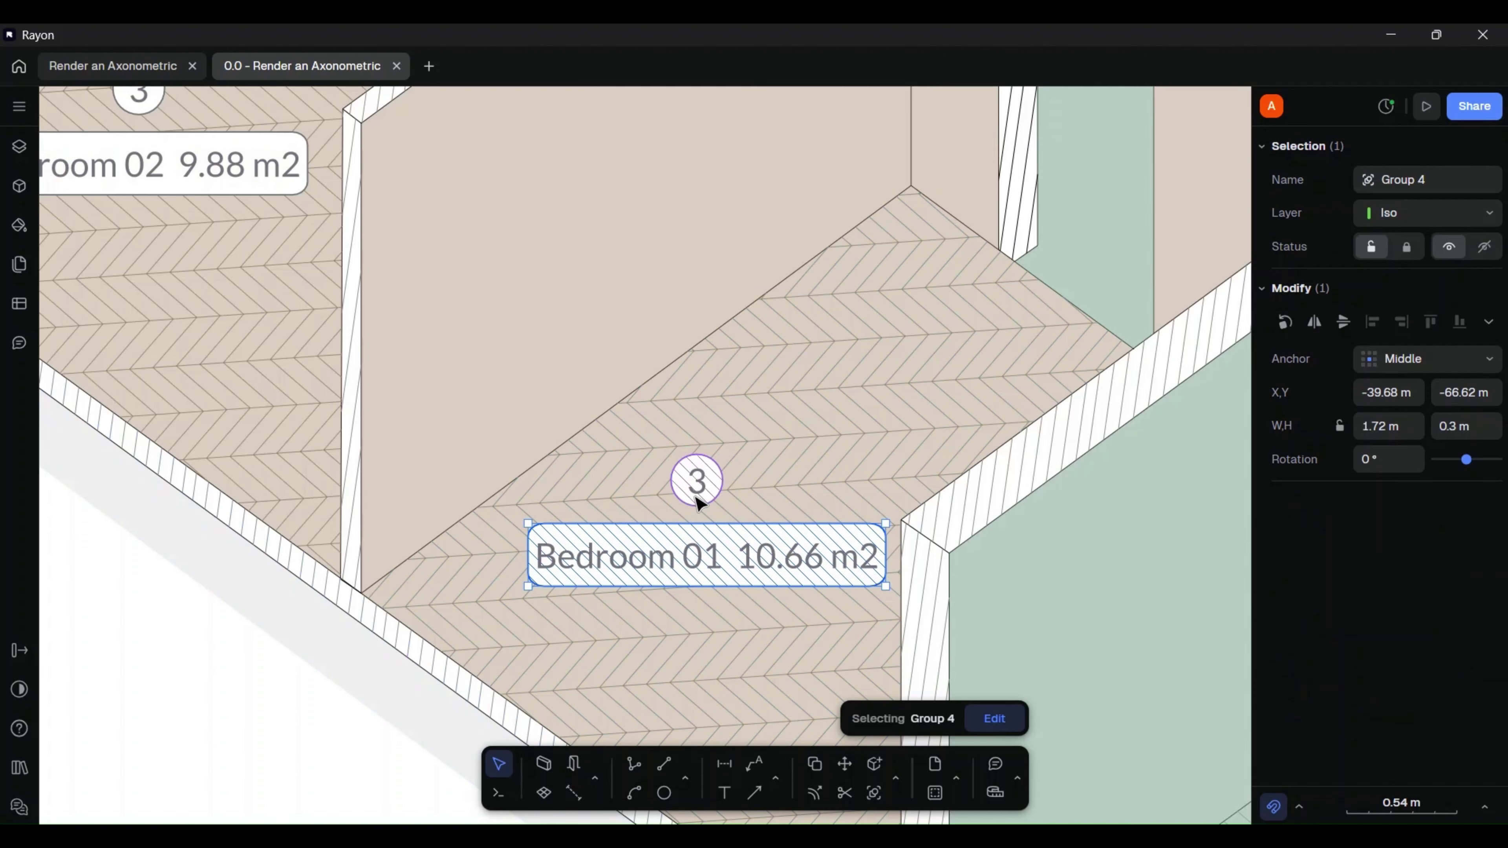
left_click(698, 480)
mouse_move(697, 478)
left_mouse_down()
mouse_move(706, 497)
mouse_move(693, 499)
left_mouse_up()
left_click(299, 236)
left_click(677, 563)
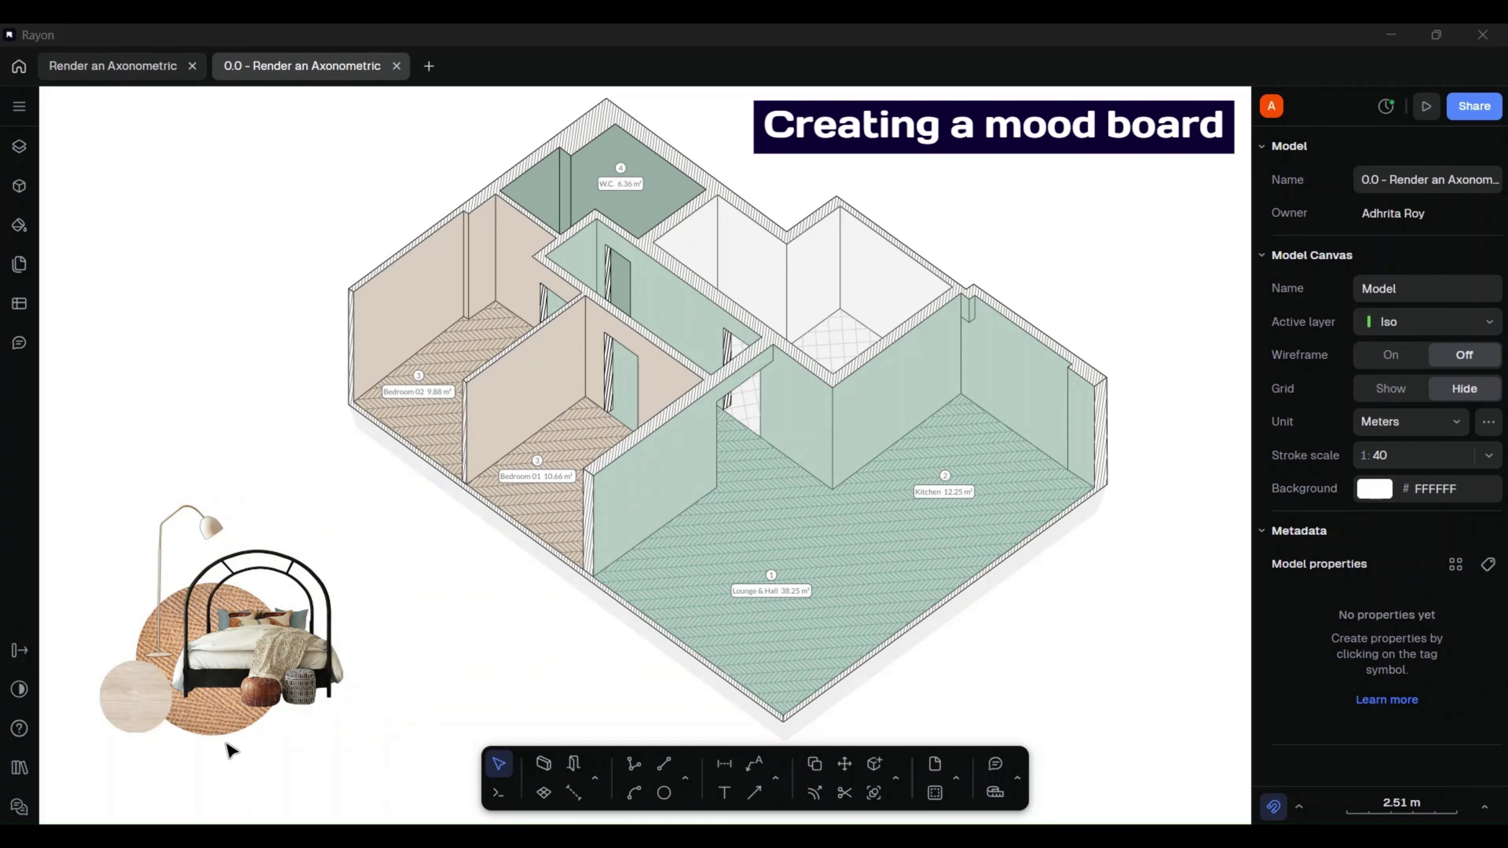
- Examine the furniture image collages around the plan on the Furniture Plan sheet A05 as a mood board reference
scroll(155, 542, "down", 3)
middle_click_drag(779, 487, 100, 484)
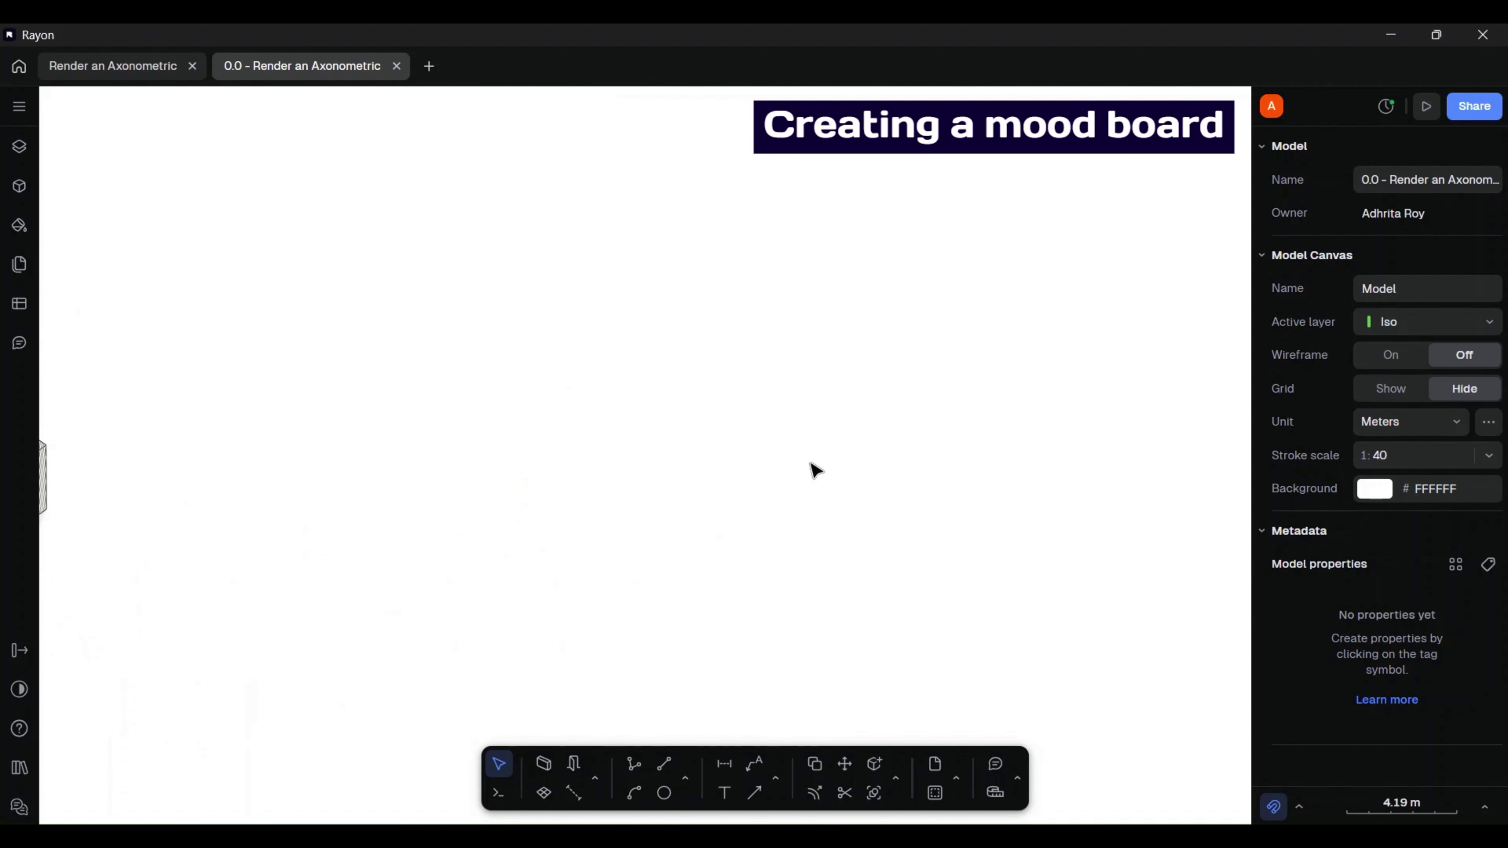
mouse_move(840, 456)
middle_mouse_down()
mouse_move(600, 431)
mouse_move(465, 397)
mouse_move(23, 381)
middle_mouse_up()
scroll(598, 431, "down", 6)
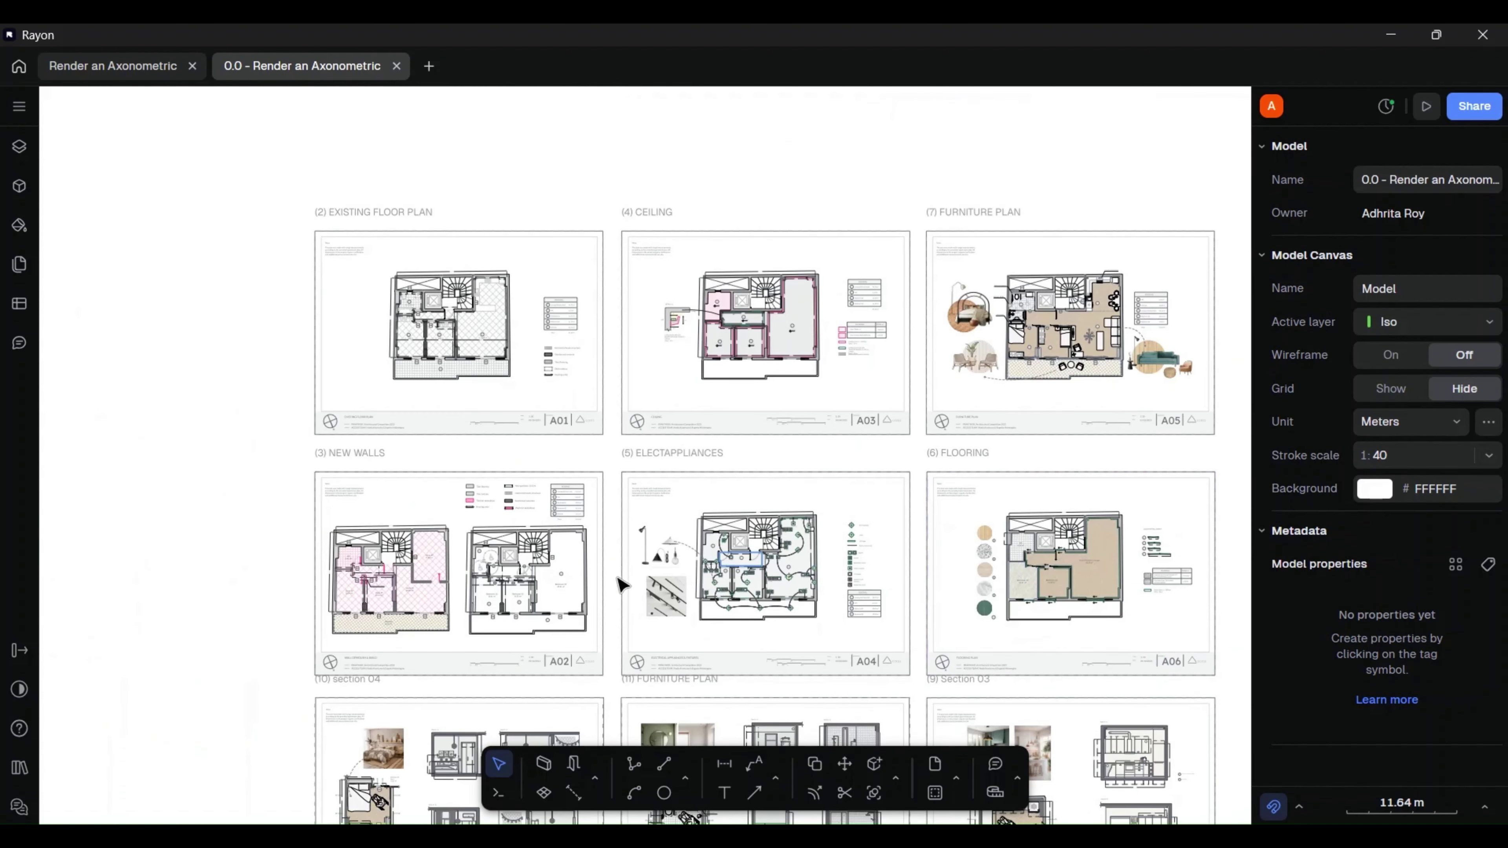
scroll(1118, 326, "up", 9)
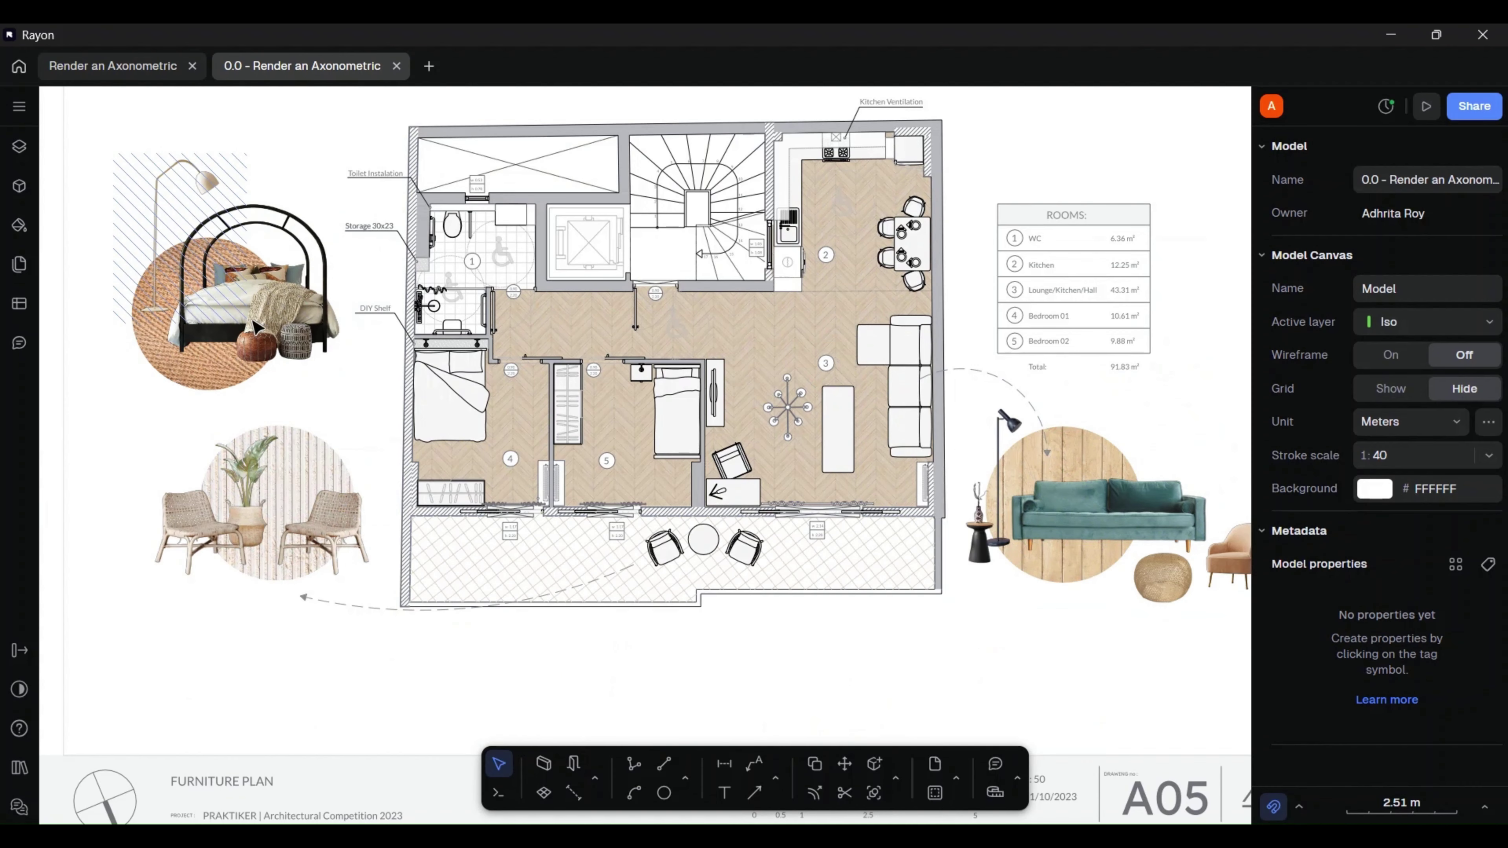
scroll(753, 452, "down", 10)
middle_click_drag(283, 485, 786, 449)
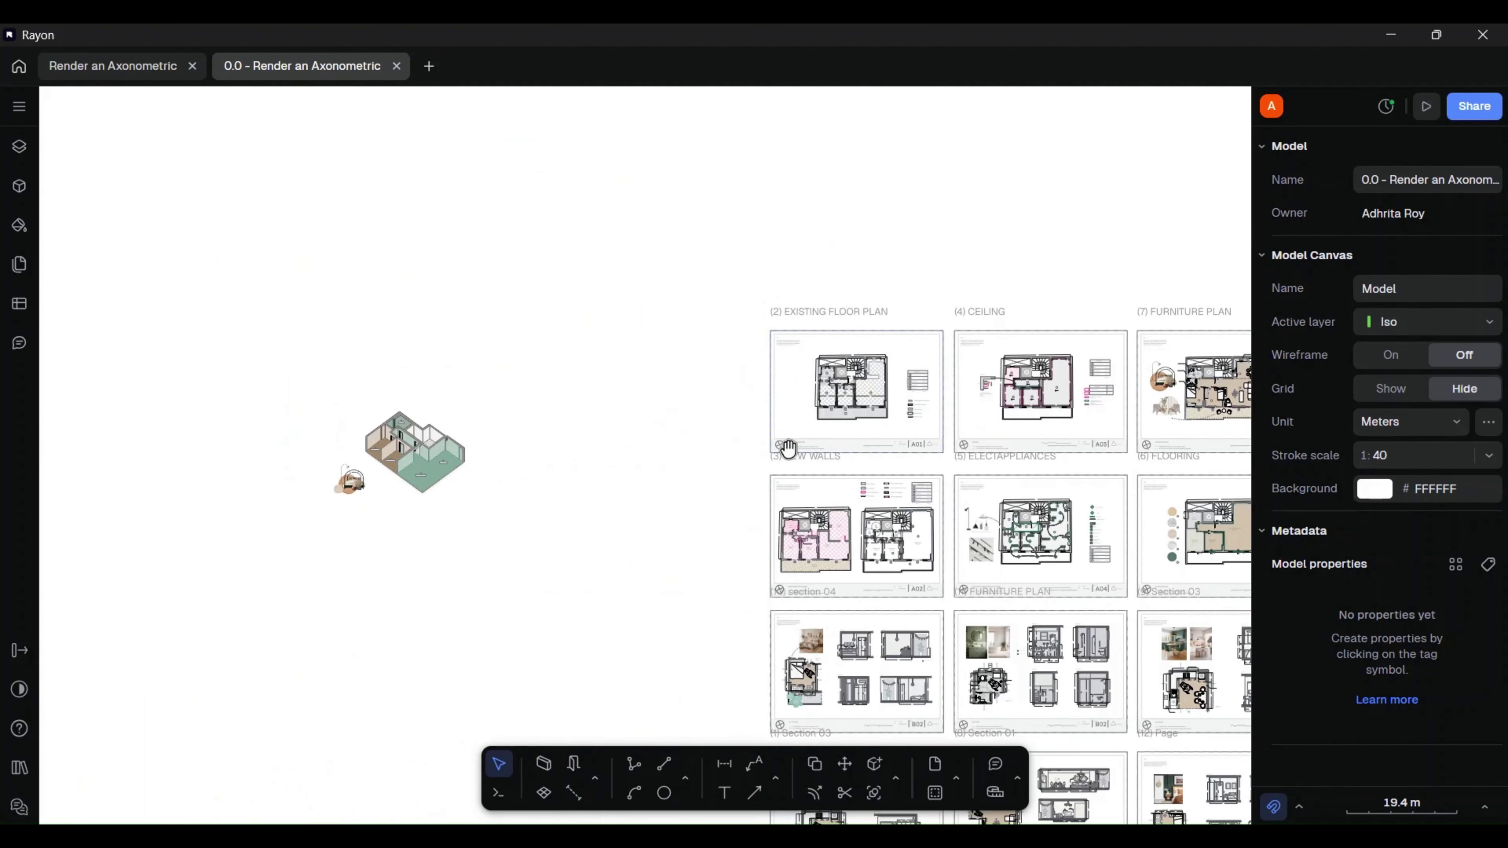
scroll(404, 468, "up", 8)
scroll(403, 415, "up", 3)
middle_click_drag(403, 415, 361, 464)
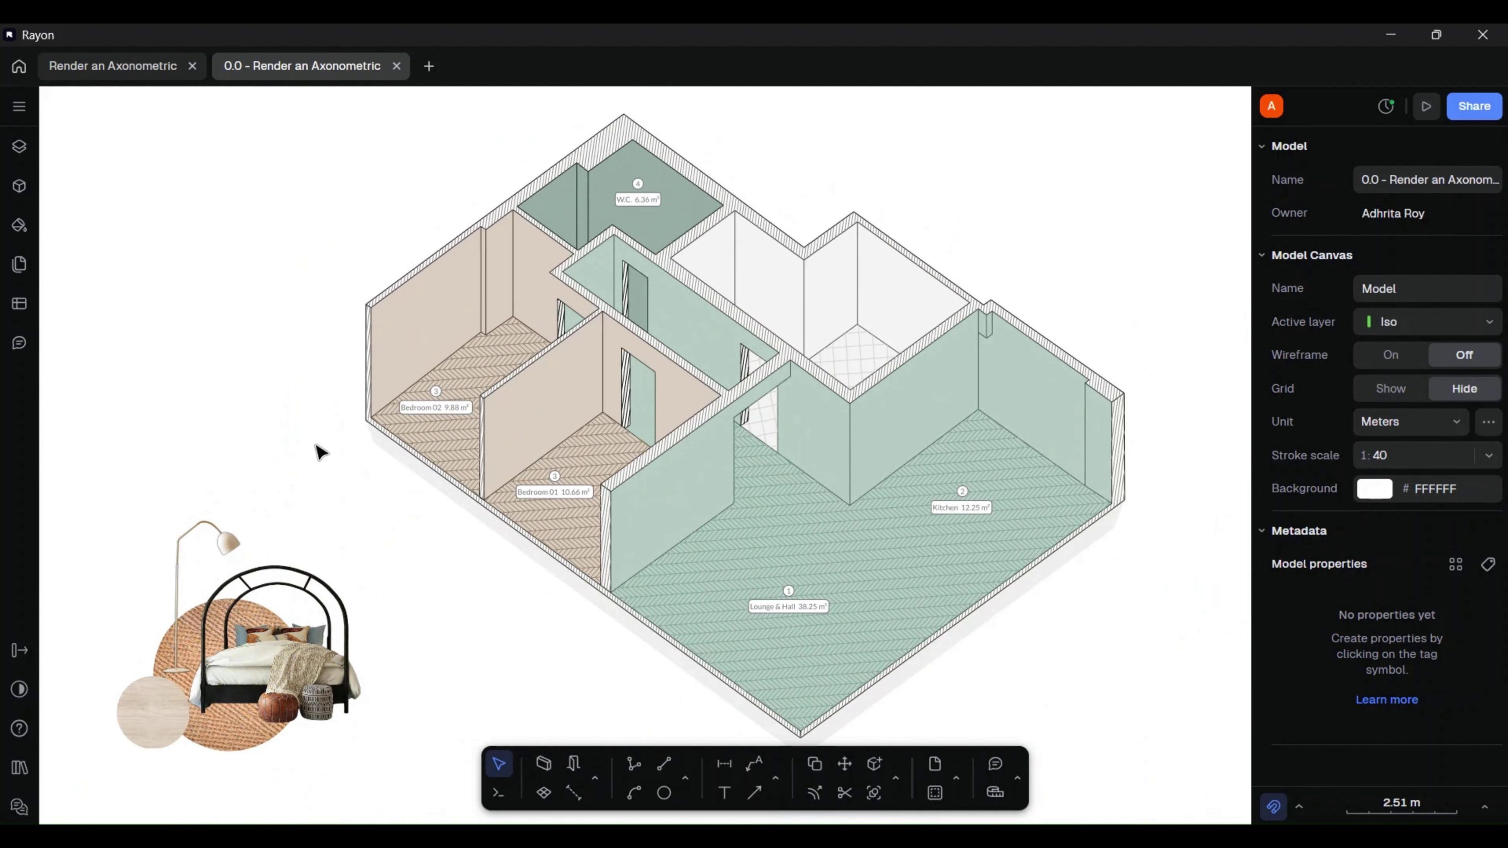
- Delete the bed and lamp collage beside the axonometric
left_click_drag(166, 654, 94, 592)
key("Delete")
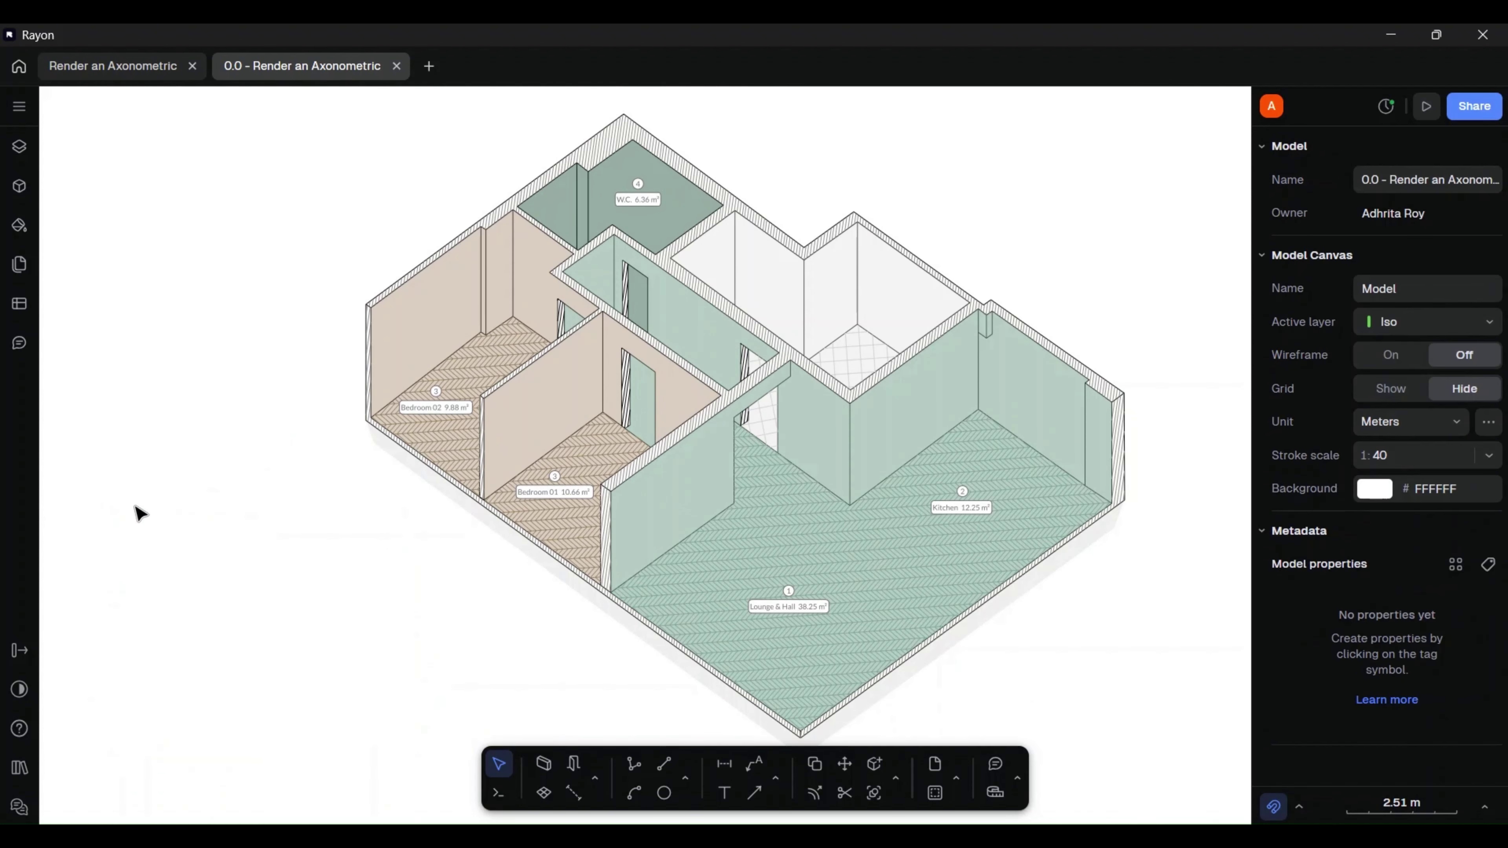
middle_click_drag(165, 792, 129, 788)
left_click(20, 107)
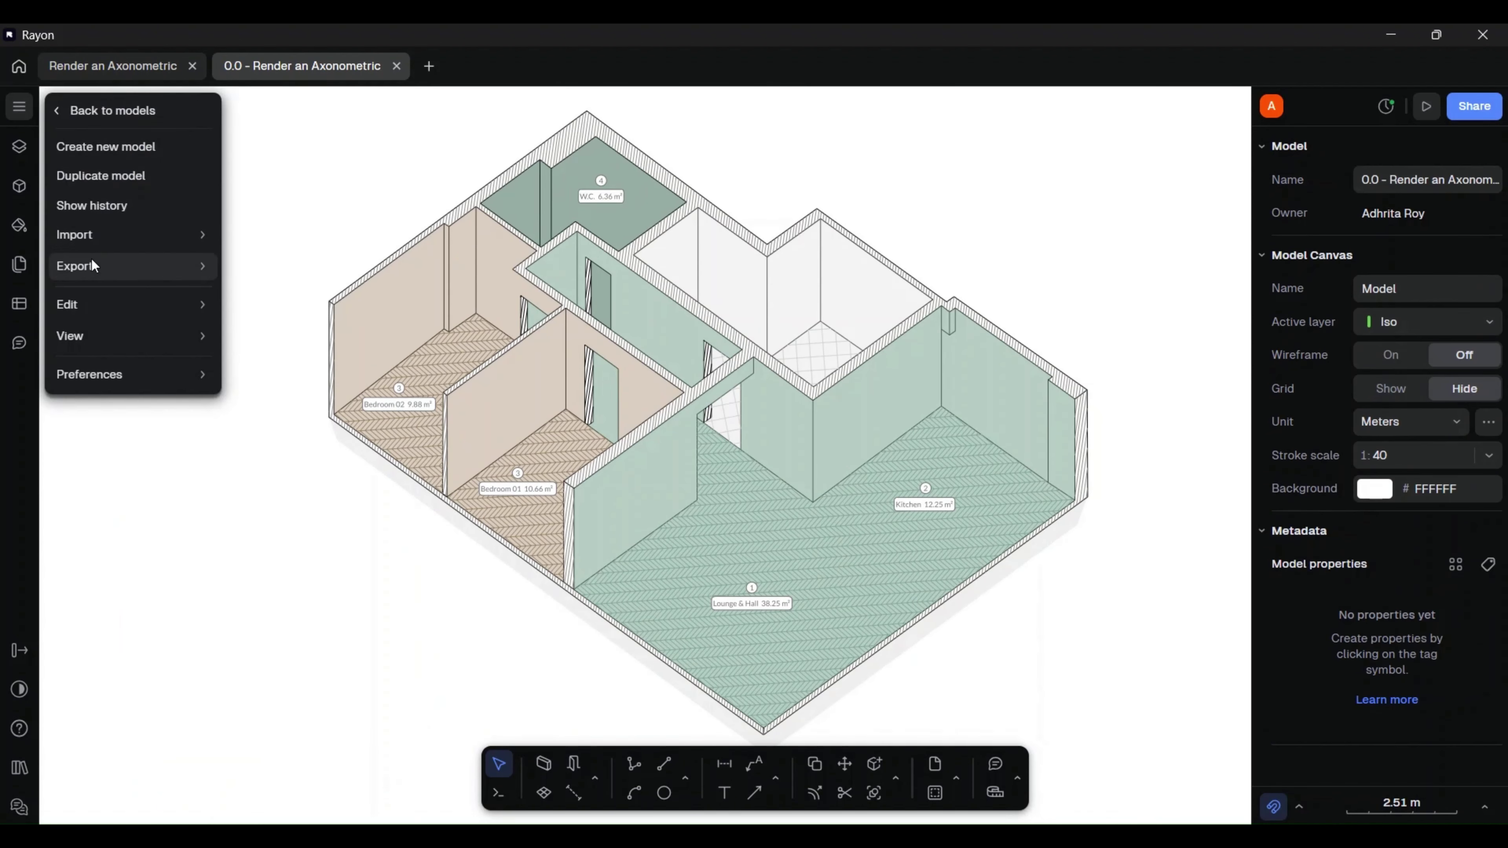
mouse_move(110, 238)
left_click(313, 236)
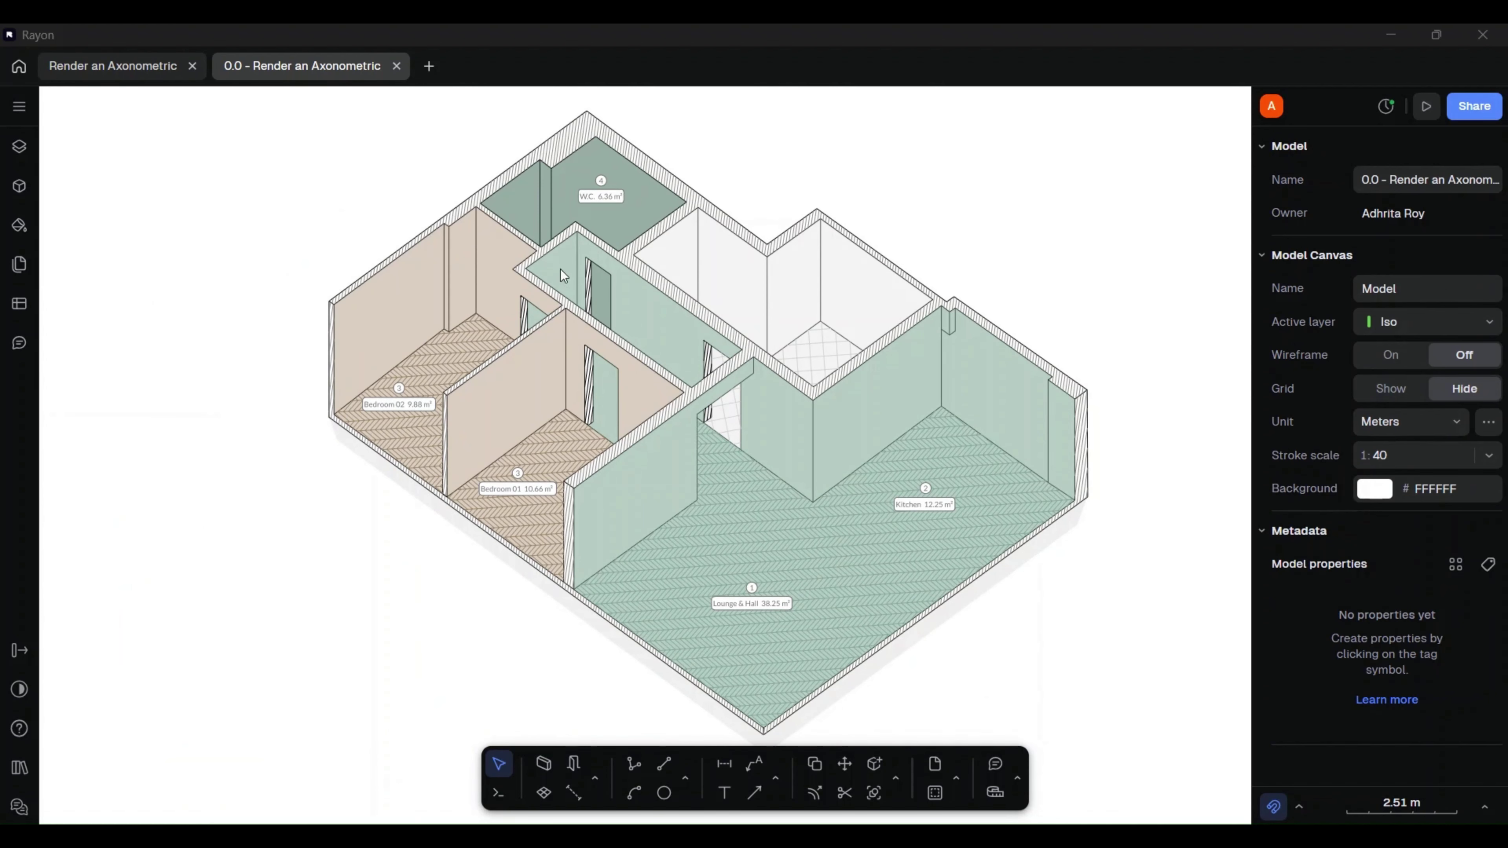
left_click(603, 484)
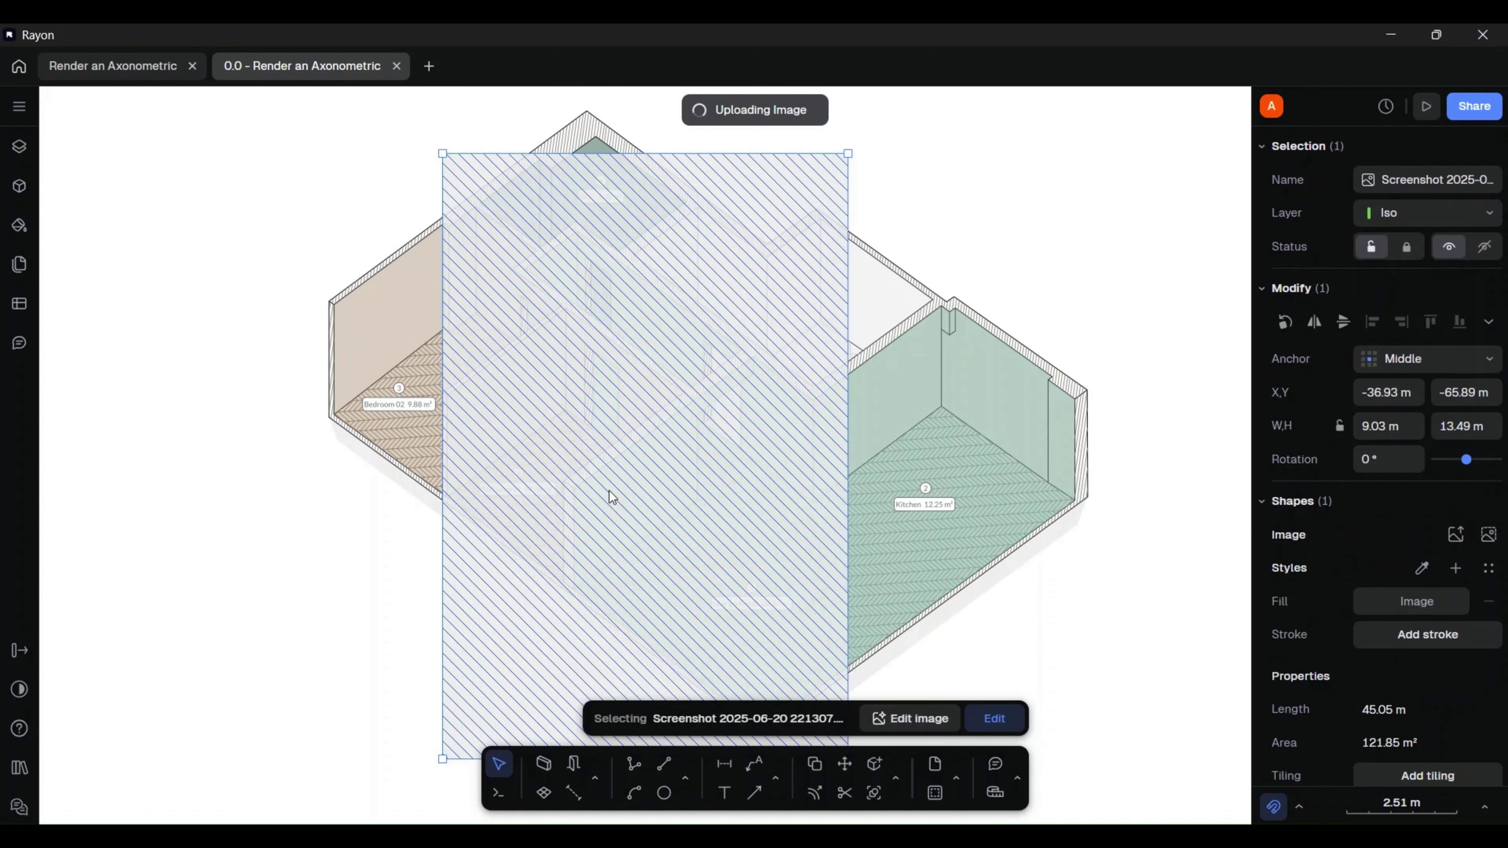
- Scale the woven-texture image to about 2.58 by 3.86 m and place it below Bedroom 02, outside the axonometric
left_click_drag(673, 361, 321, 309)
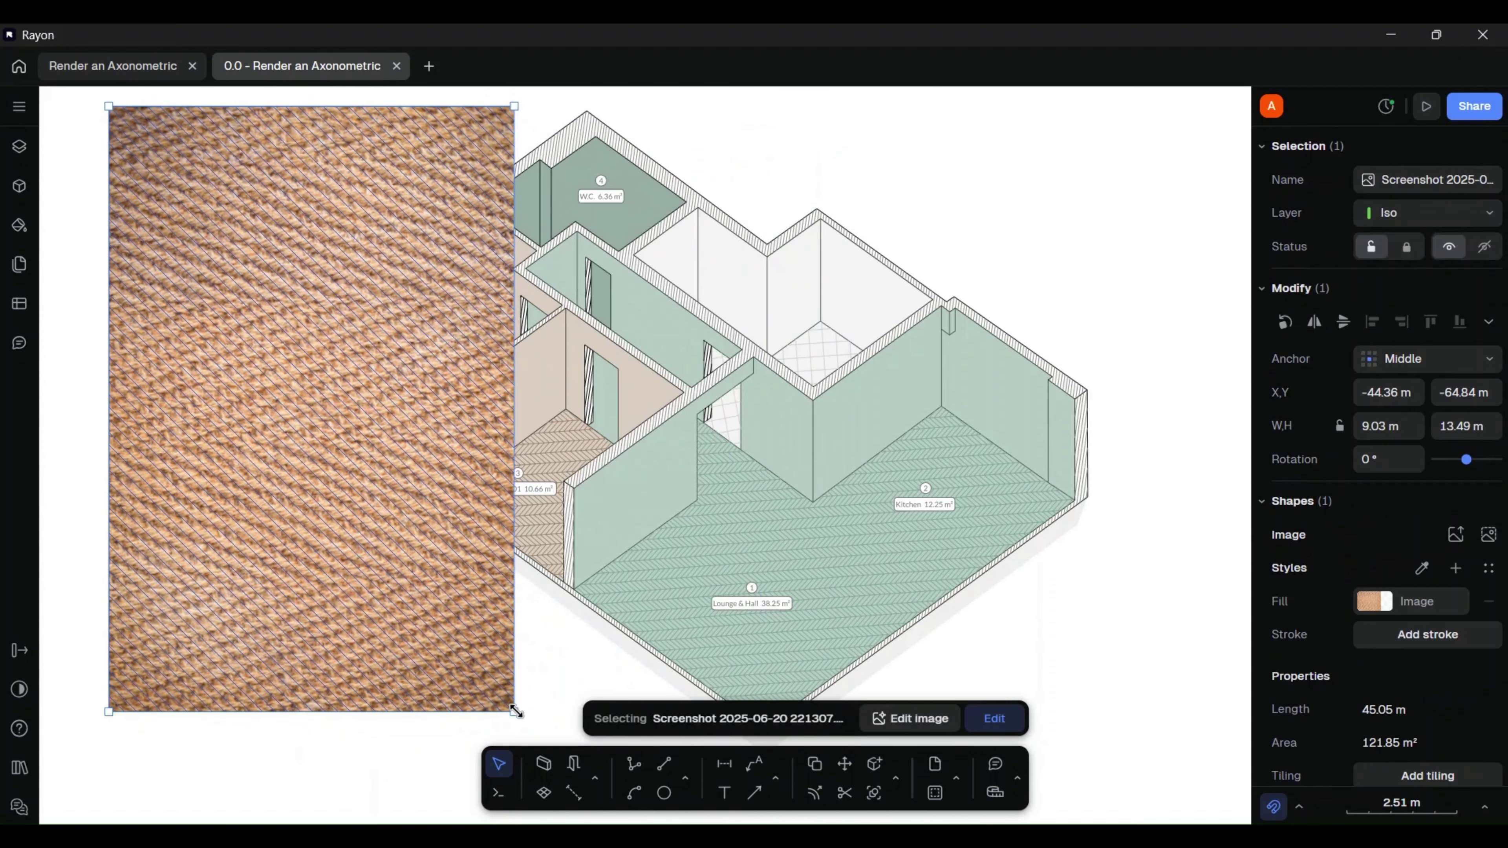
left_click_drag(515, 712, 209, 291)
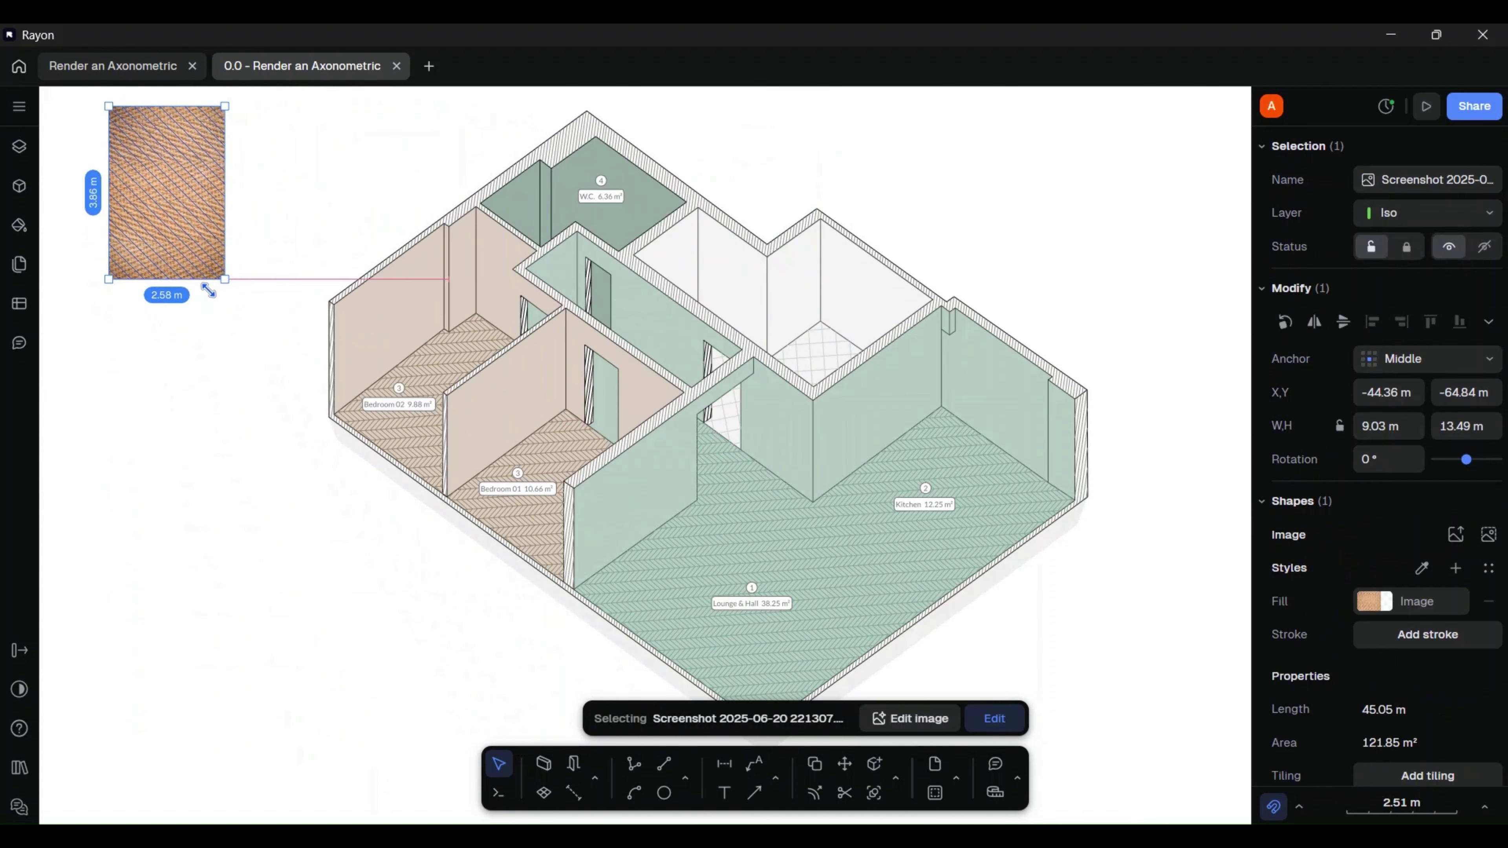
left_click_drag(179, 159, 374, 566)
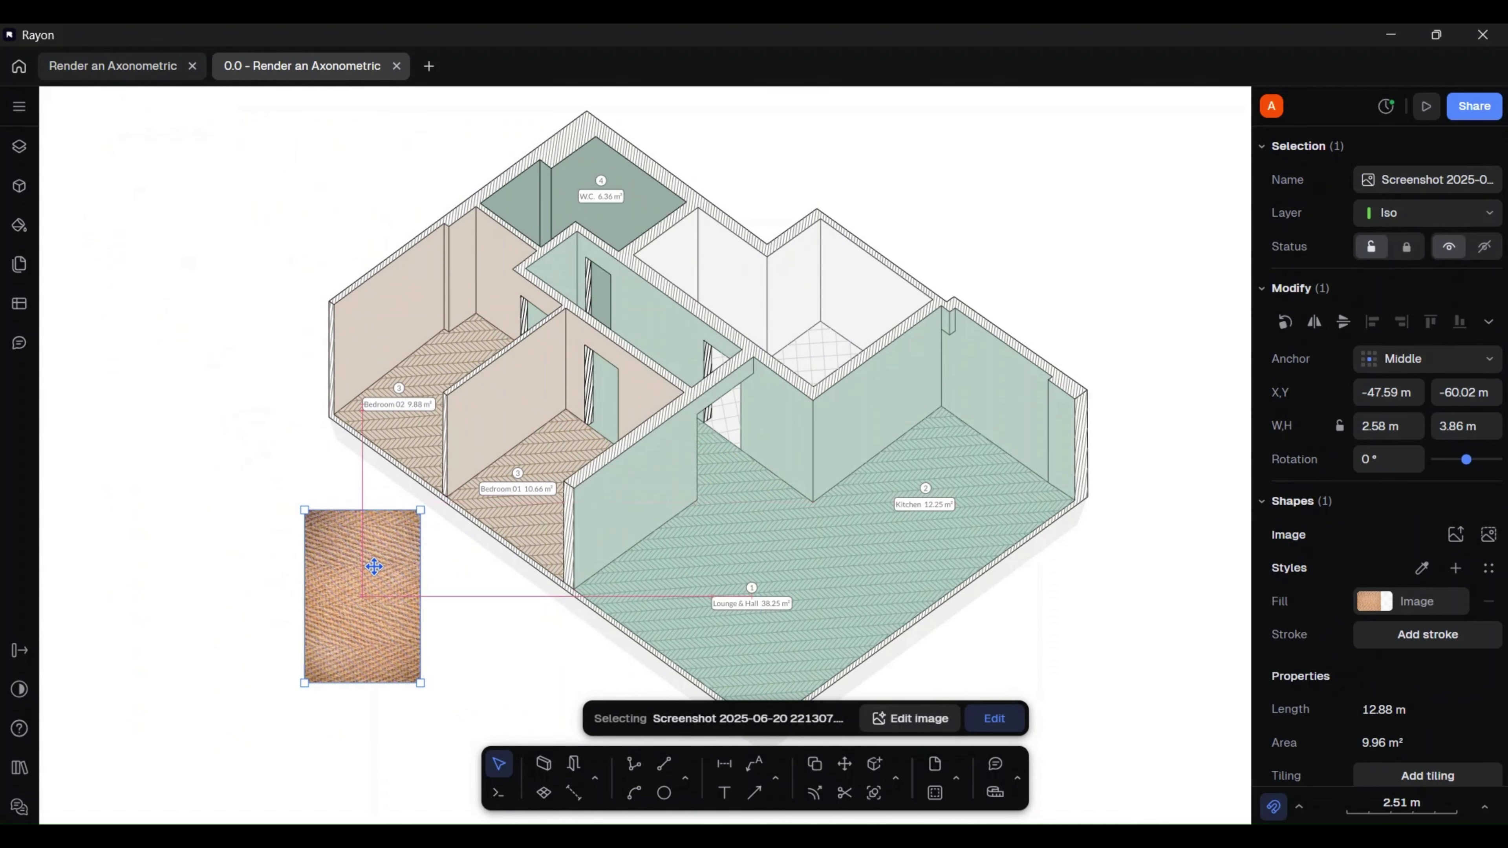
left_click(168, 583)
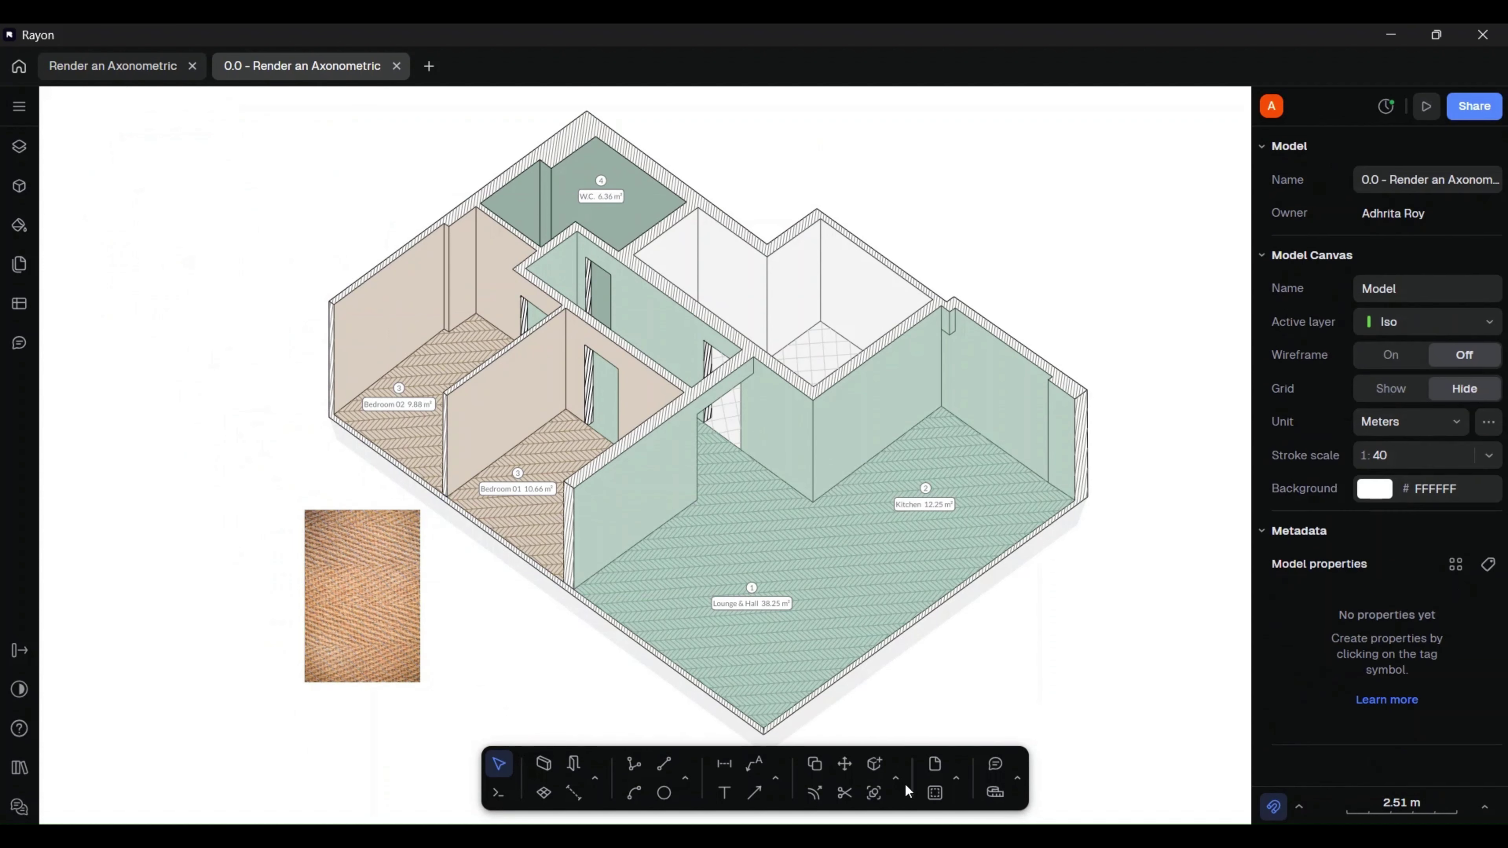
- Draw a circle about 2.15 m in diameter over the woven-texture image
left_click(664, 793)
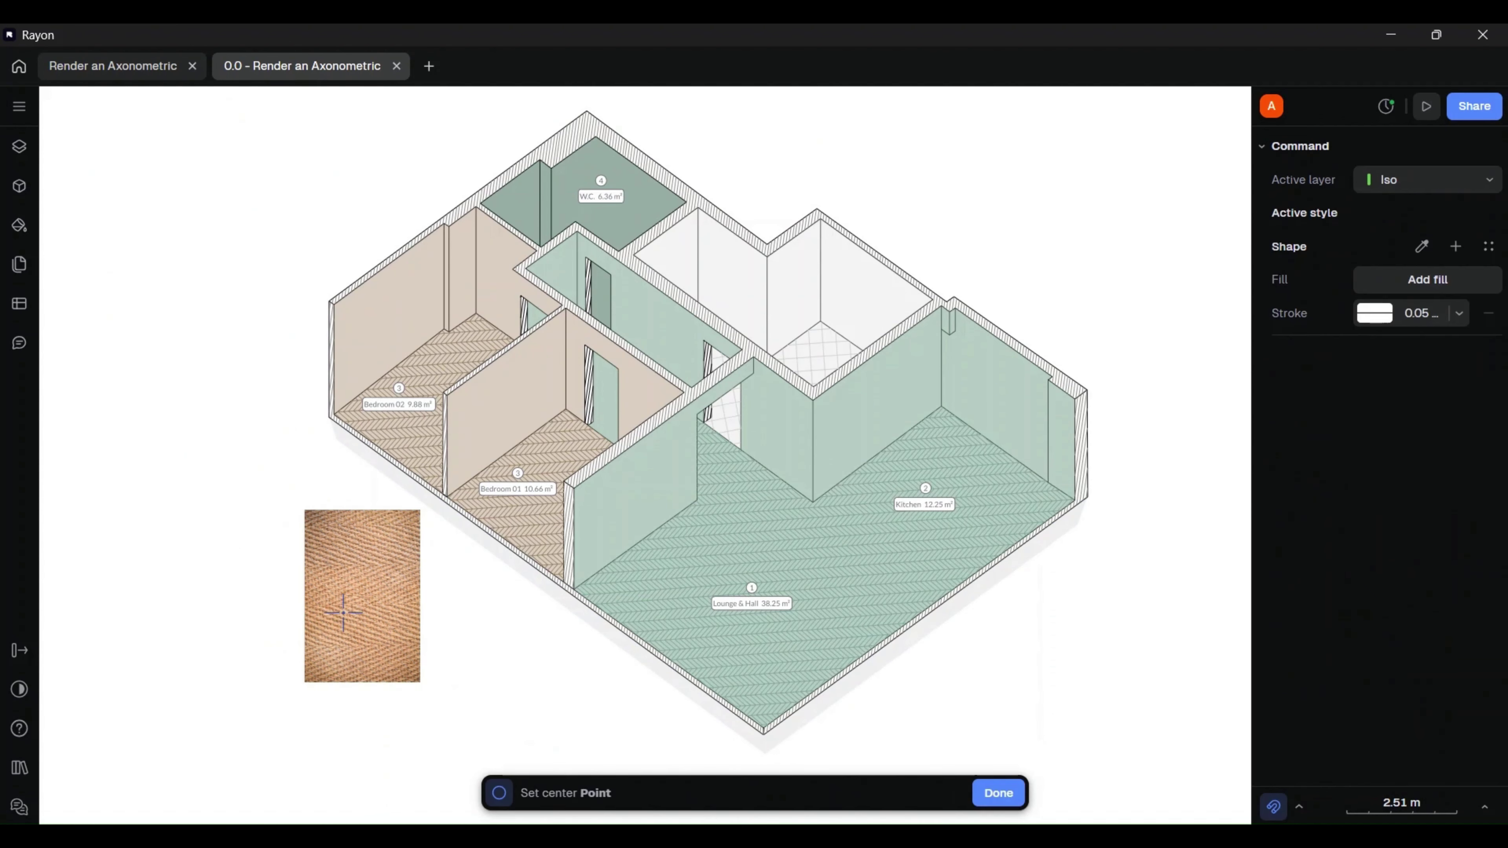
left_click(353, 598)
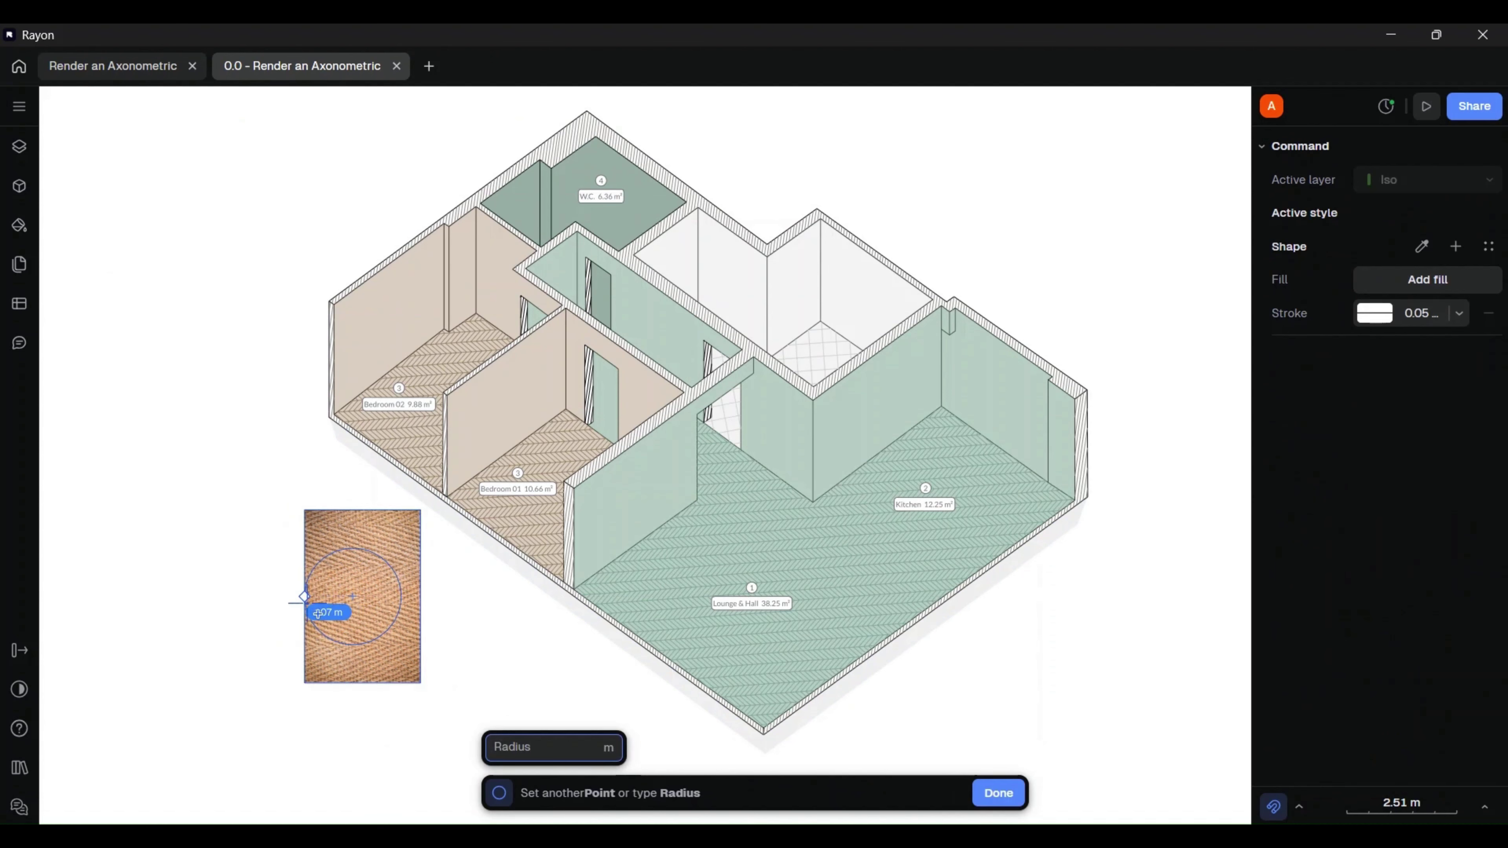
left_click(306, 624)
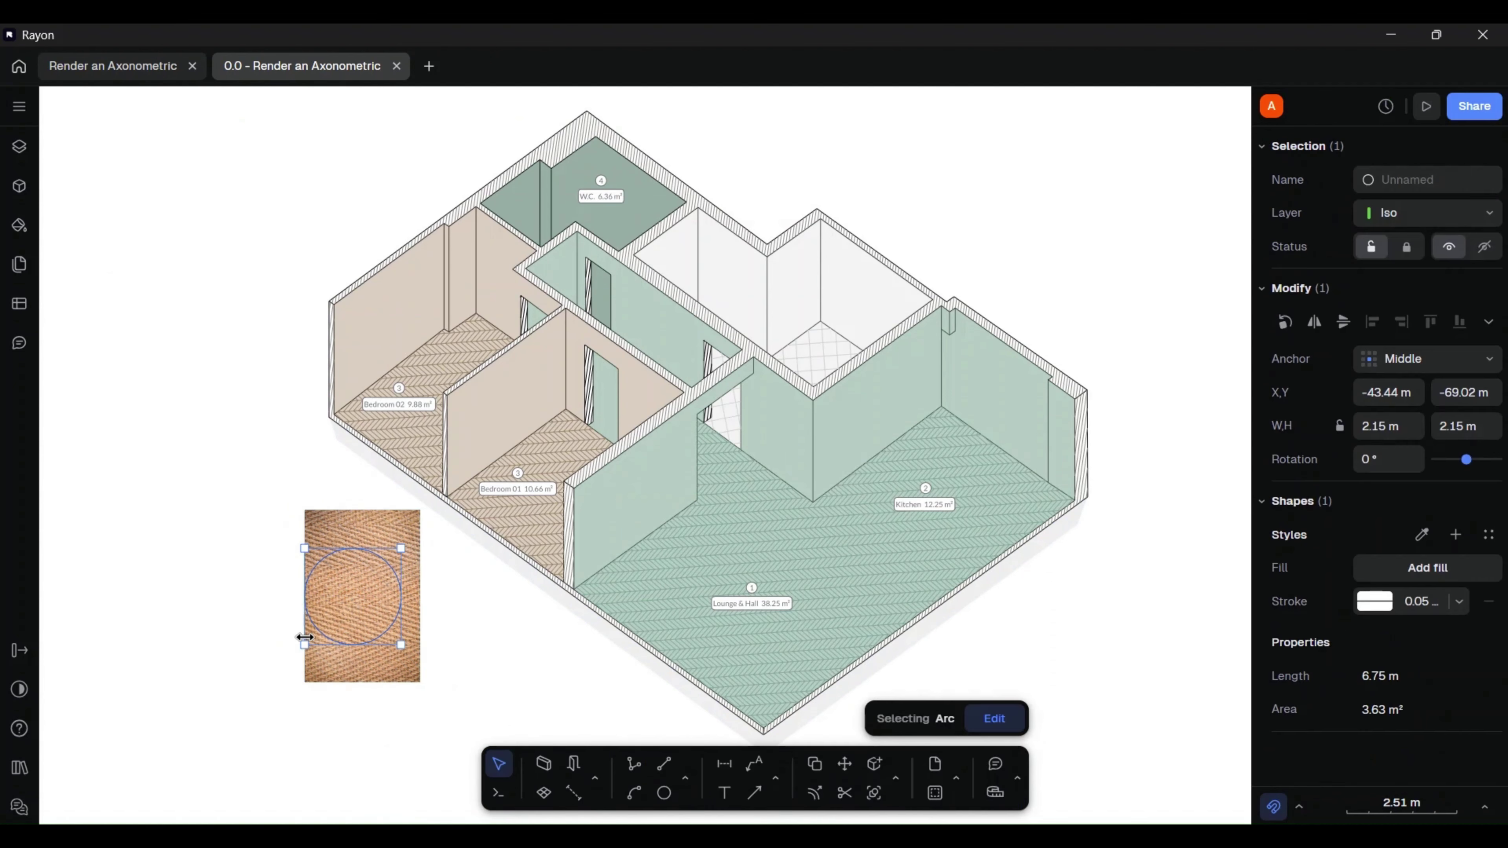
- Intersect the woven image with the circle to get a round swatch and shift it slightly towards the axonometric
left_click(897, 784)
left_click(1104, 684)
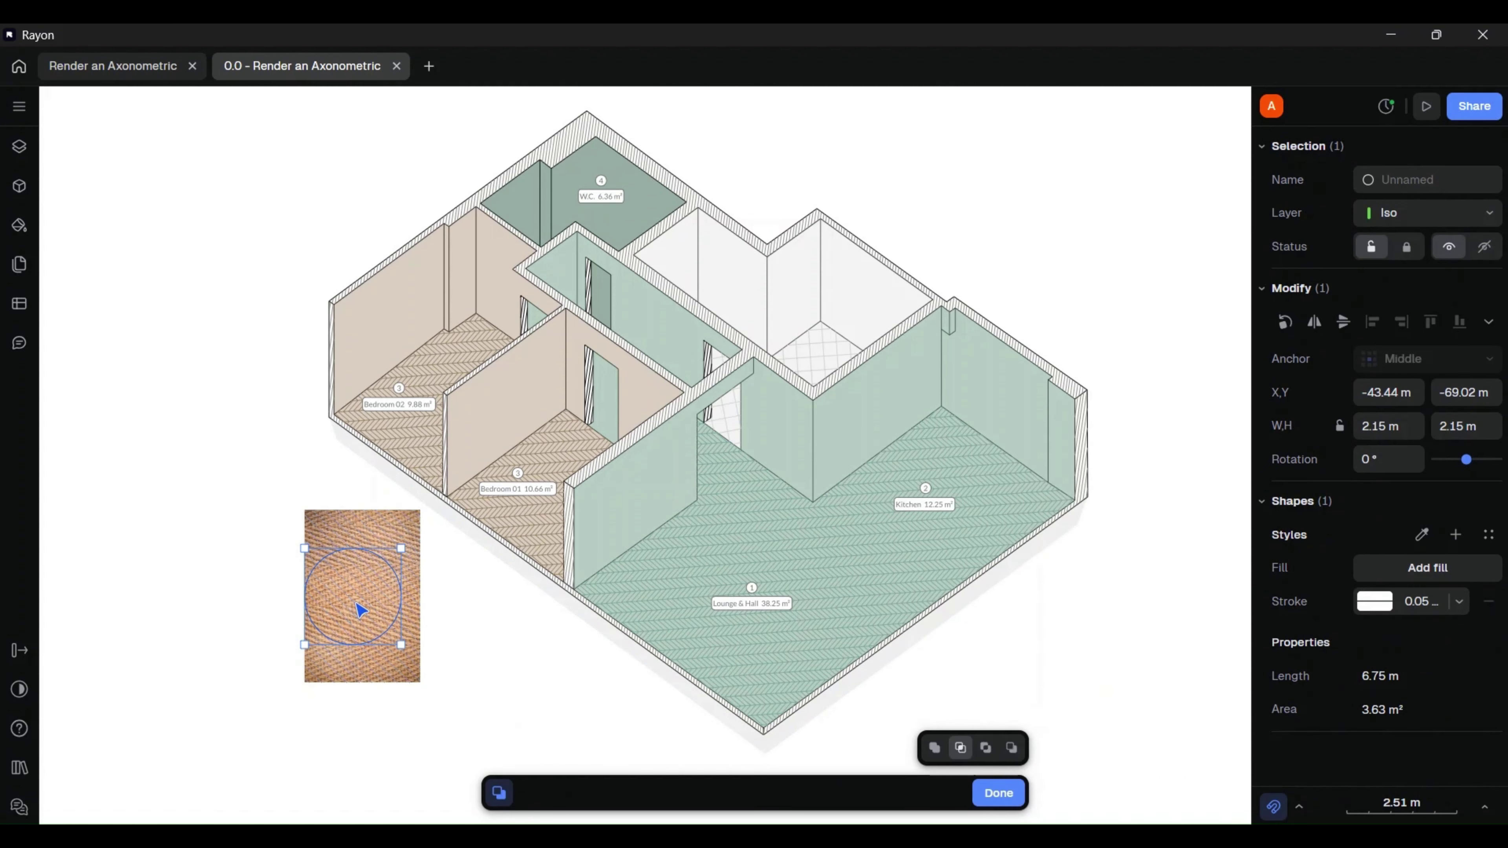
left_click(369, 673)
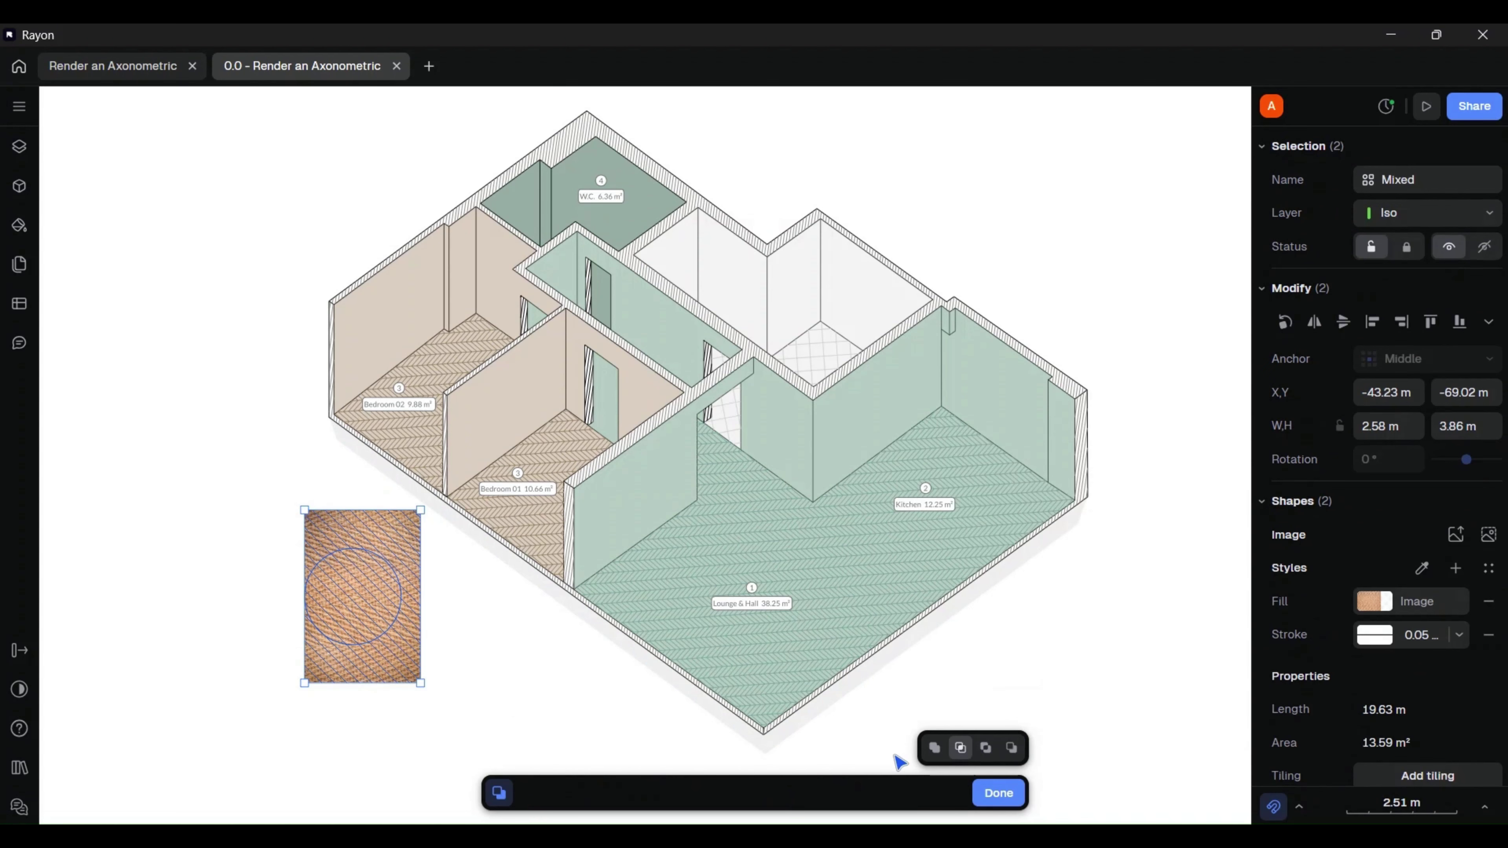
left_click(991, 794)
left_click(184, 653)
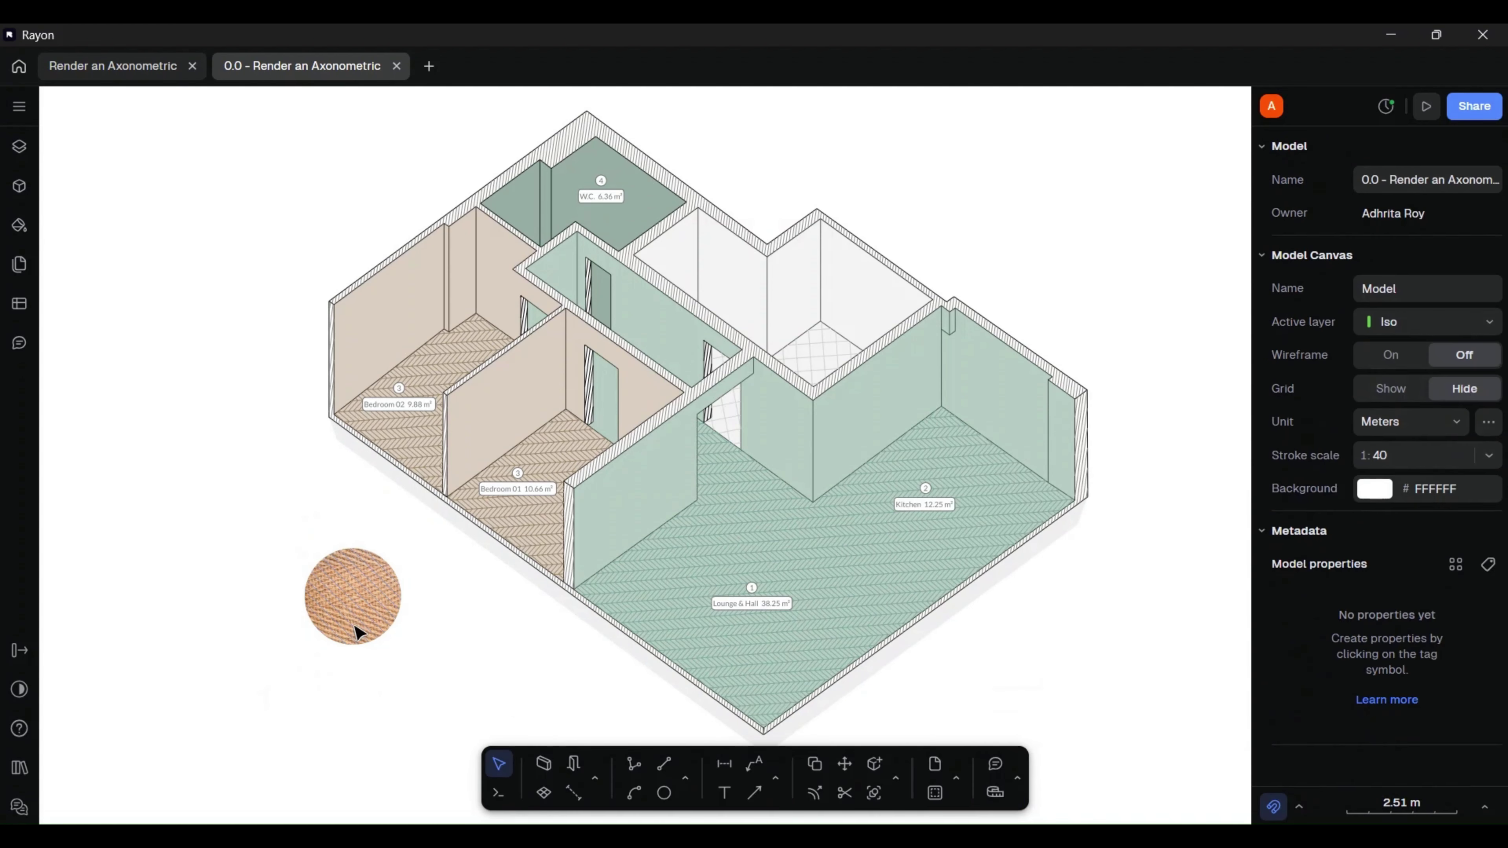
left_click_drag(376, 609, 380, 595)
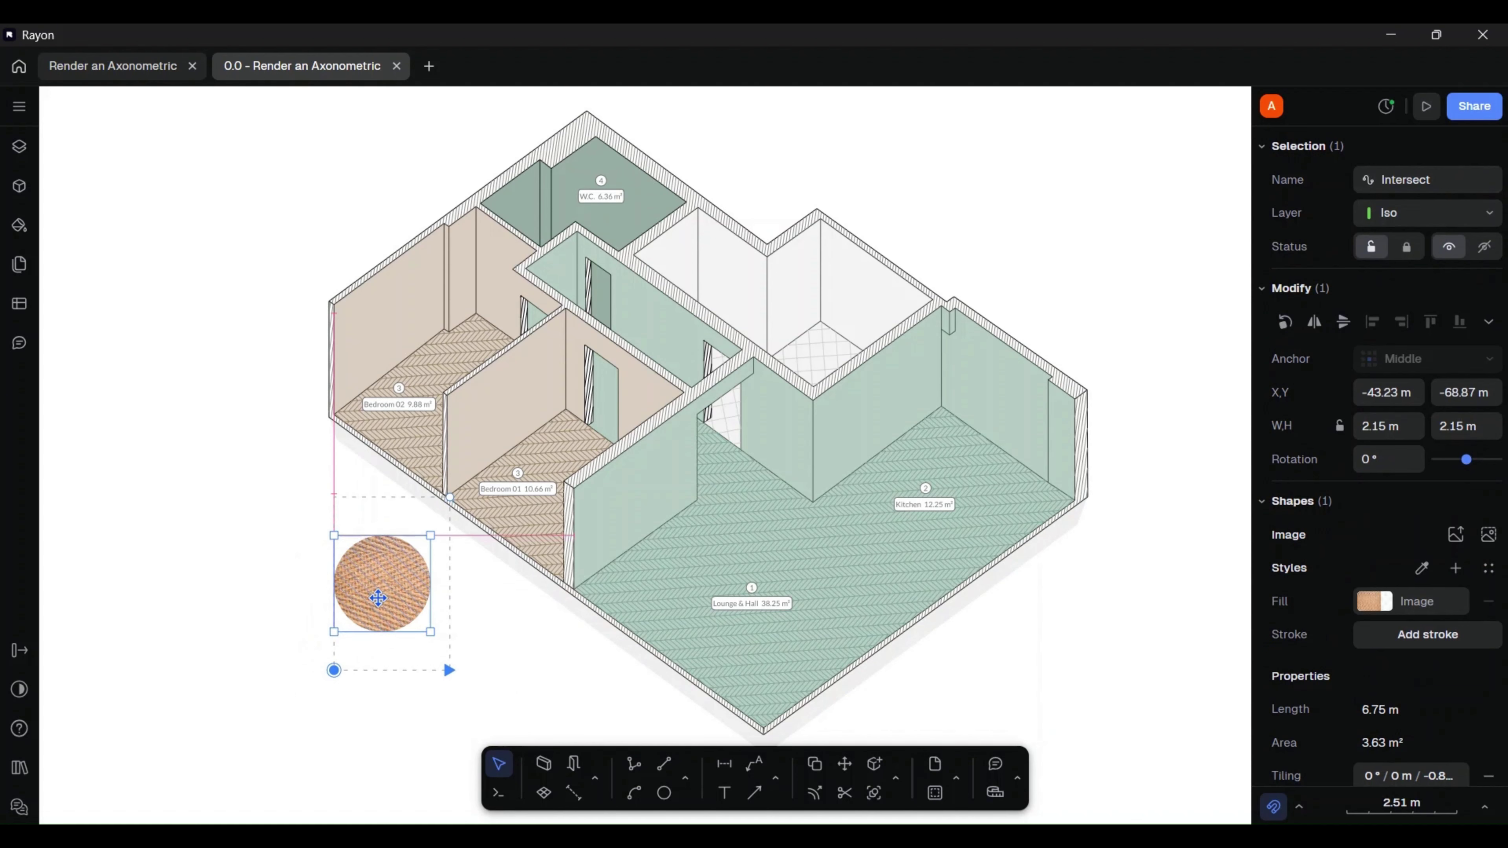
left_click(246, 687)
left_click(19, 106)
mouse_move(110, 232)
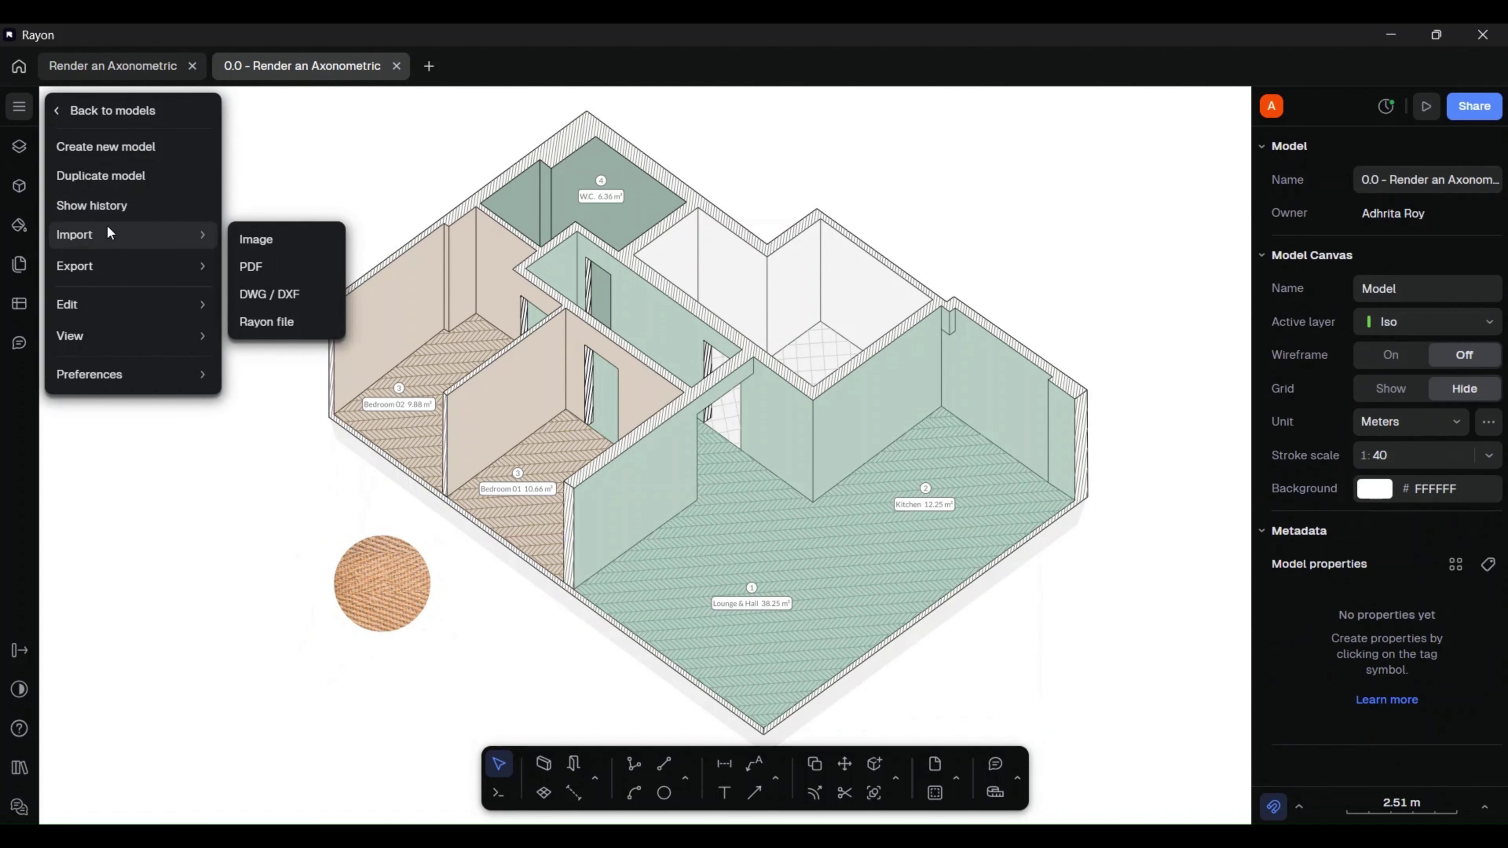
left_click(256, 239)
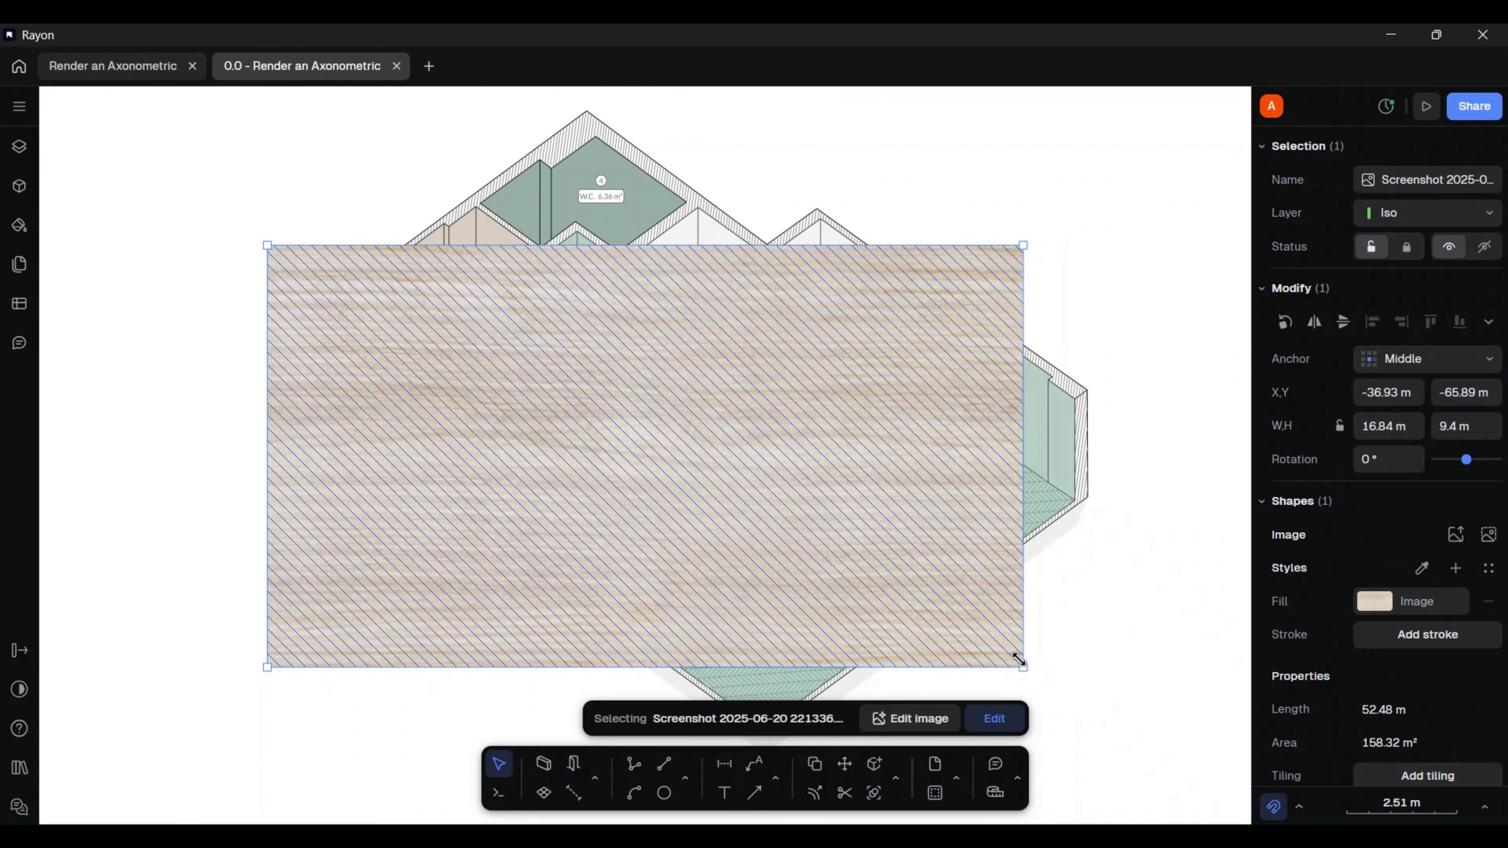
mouse_move(1021, 666)
left_mouse_down()
mouse_move(365, 321)
mouse_move(303, 603)
left_mouse_up()
key("Escape")
- Draw a circle about 0.97 m in diameter near the lower edge of the wood image
type("c")
key("Return")
left_click(300, 652)
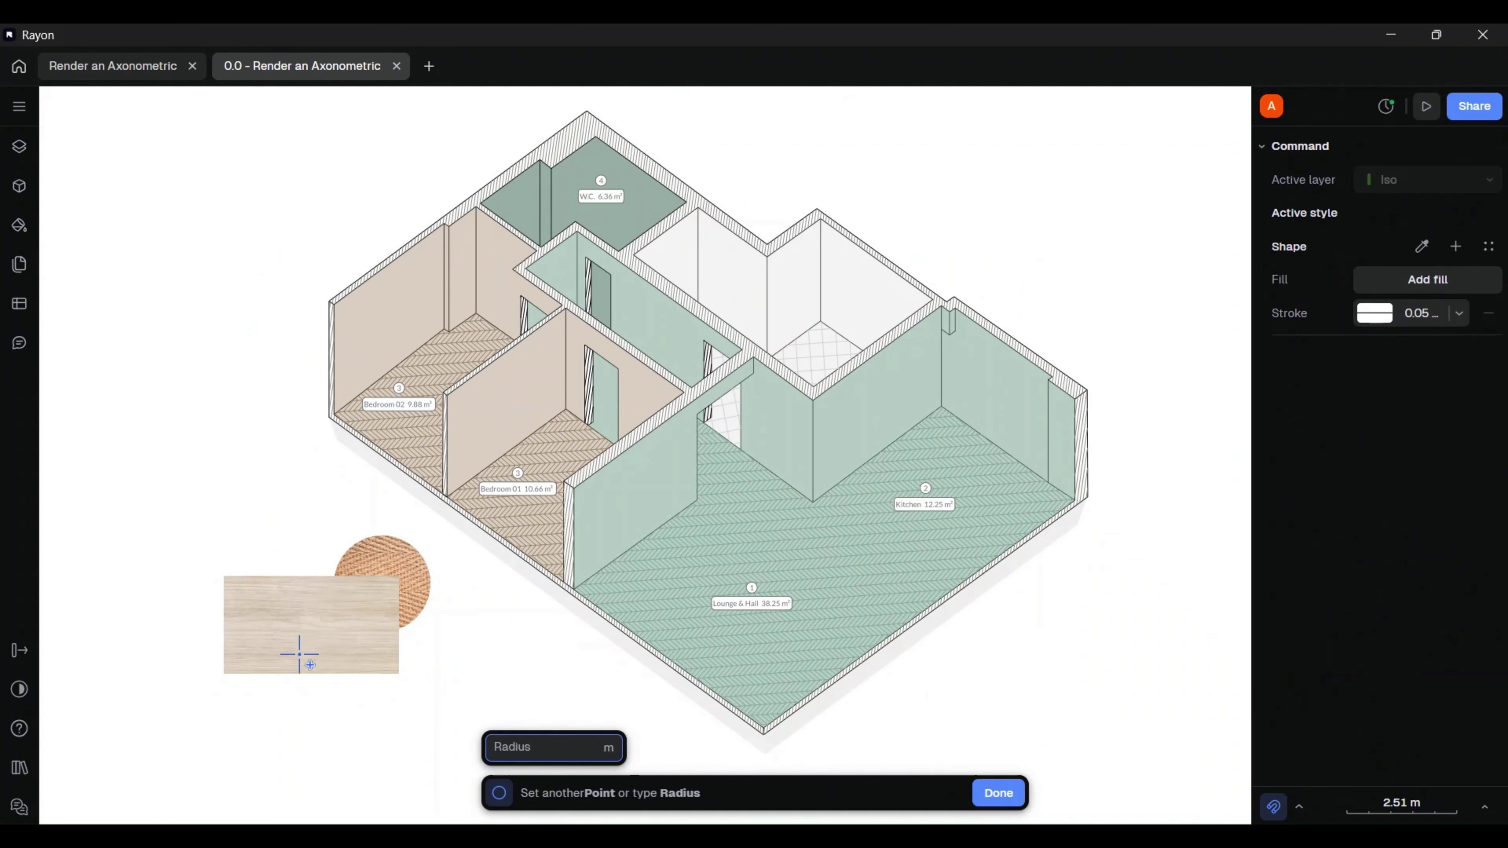
left_click(300, 673)
- Intersect the wood image with its circle and place the small round swatch over the woven swatch's lower-left edge
left_click(895, 778)
left_click(1108, 679)
left_click(282, 625)
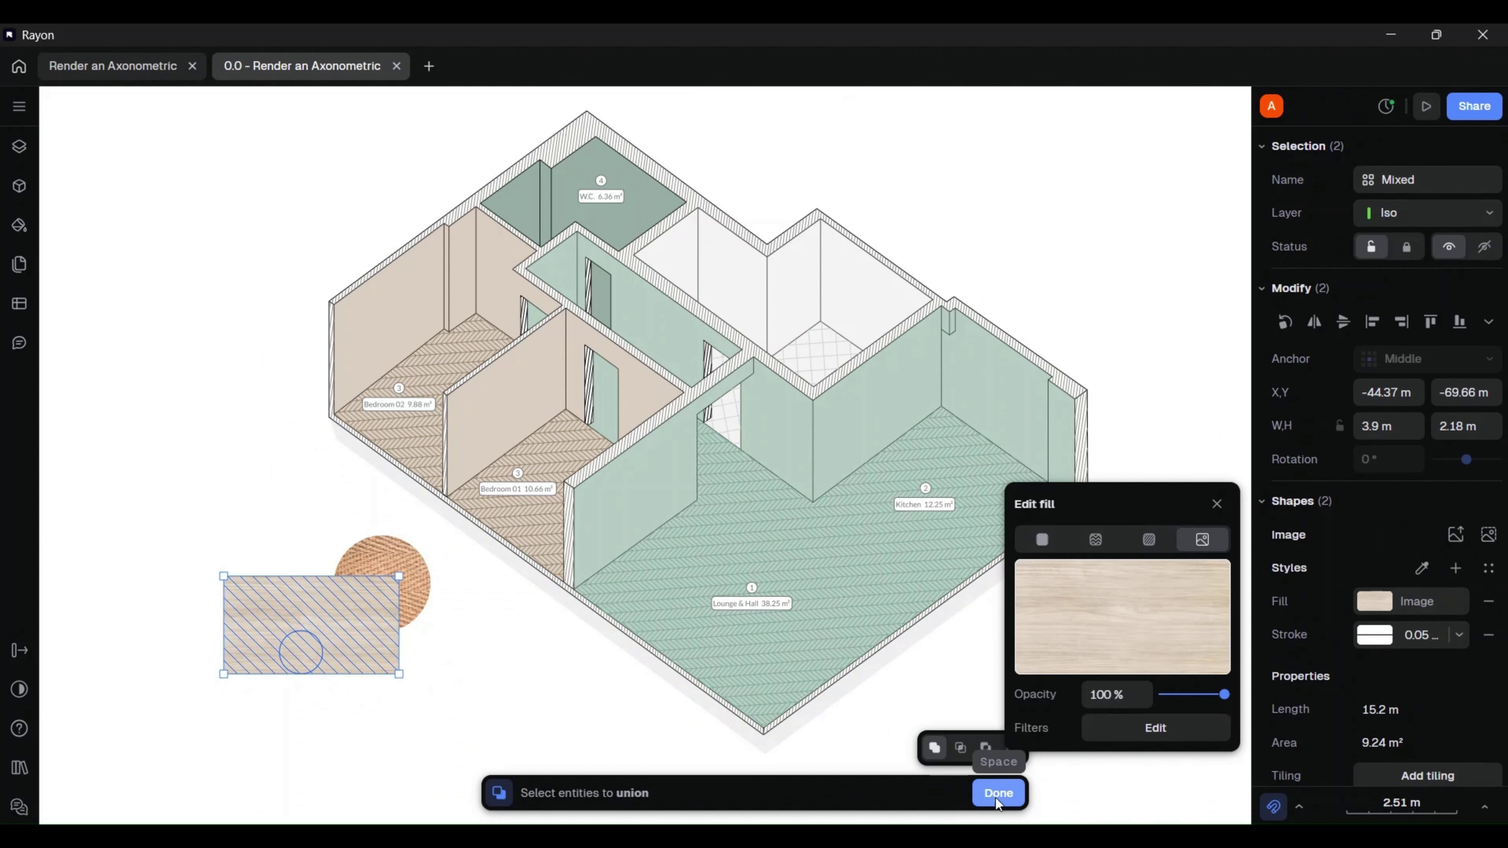
left_click(961, 748)
left_click(989, 792)
left_click_drag(301, 652, 333, 614)
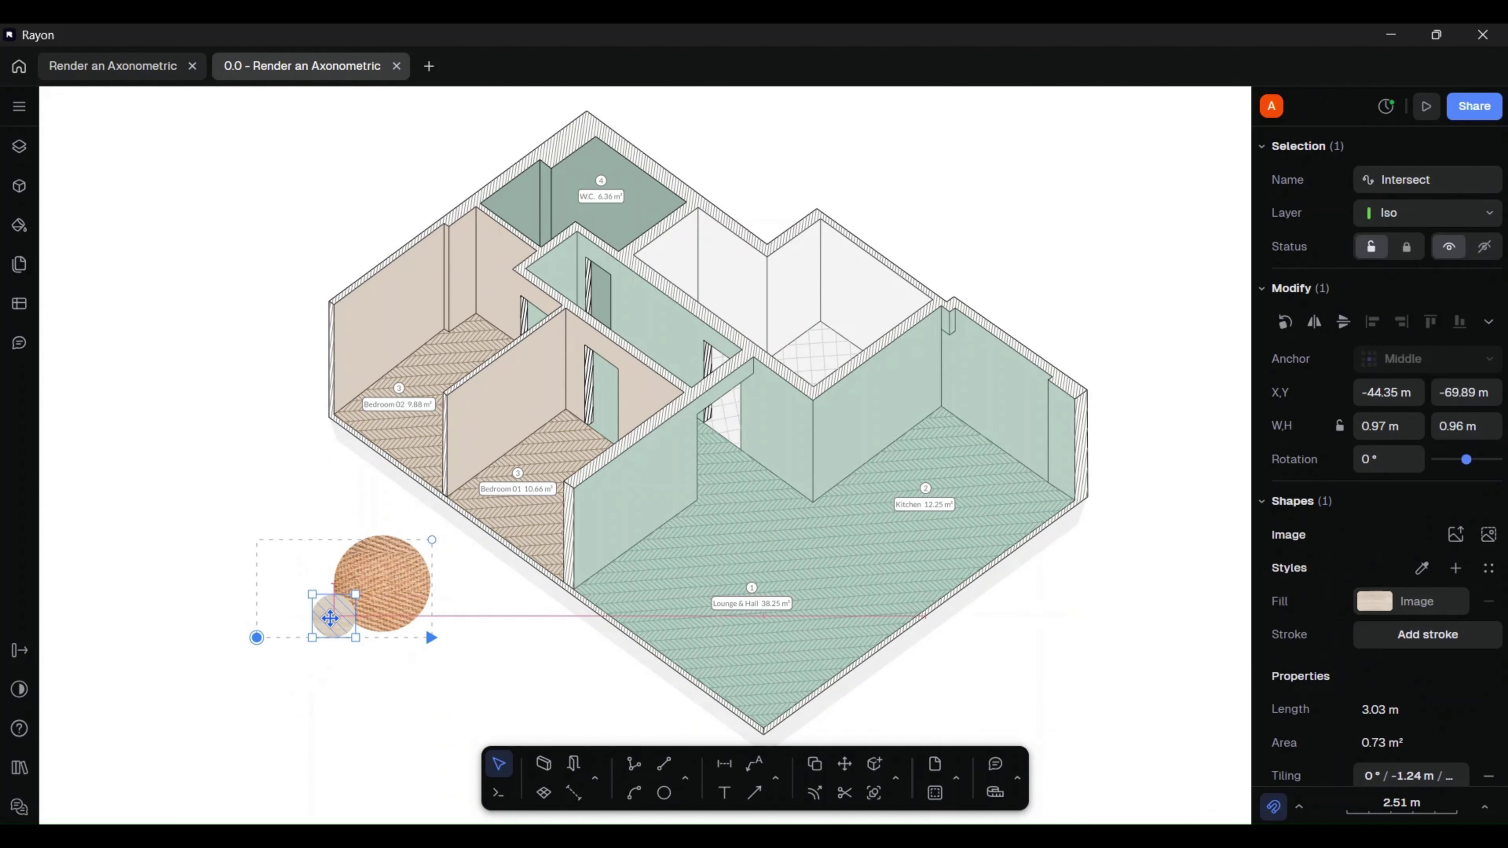
left_click(304, 735)
- Import the floor-sanding-company bed image, scale it to about 3.72 by 2.58 m and place it over the woven swatch
left_click(19, 106)
mouse_move(181, 236)
left_click(277, 237)
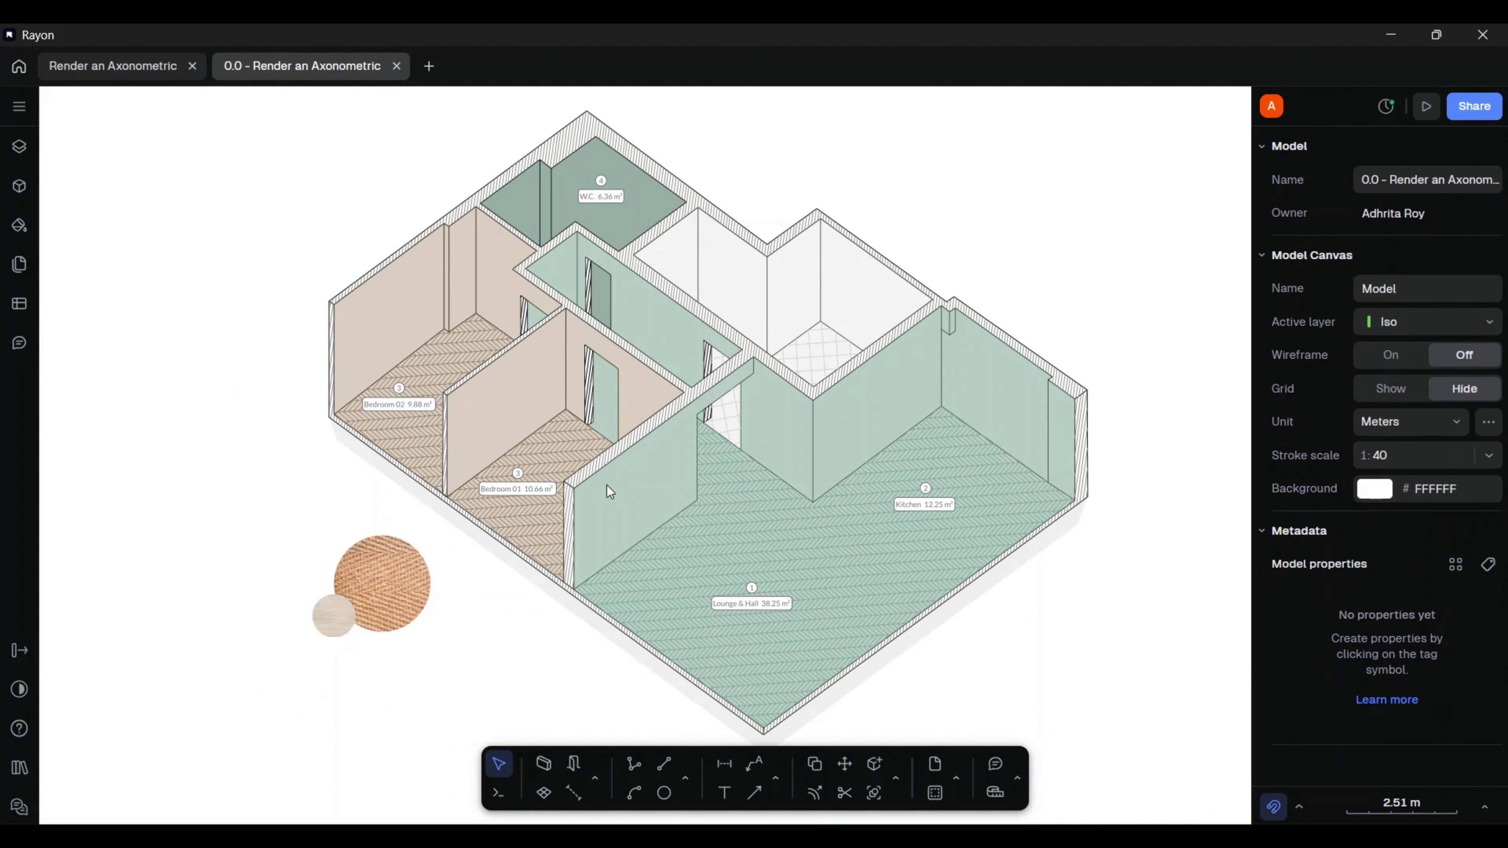
left_click_drag(941, 661, 518, 366)
left_click_drag(441, 329, 436, 583)
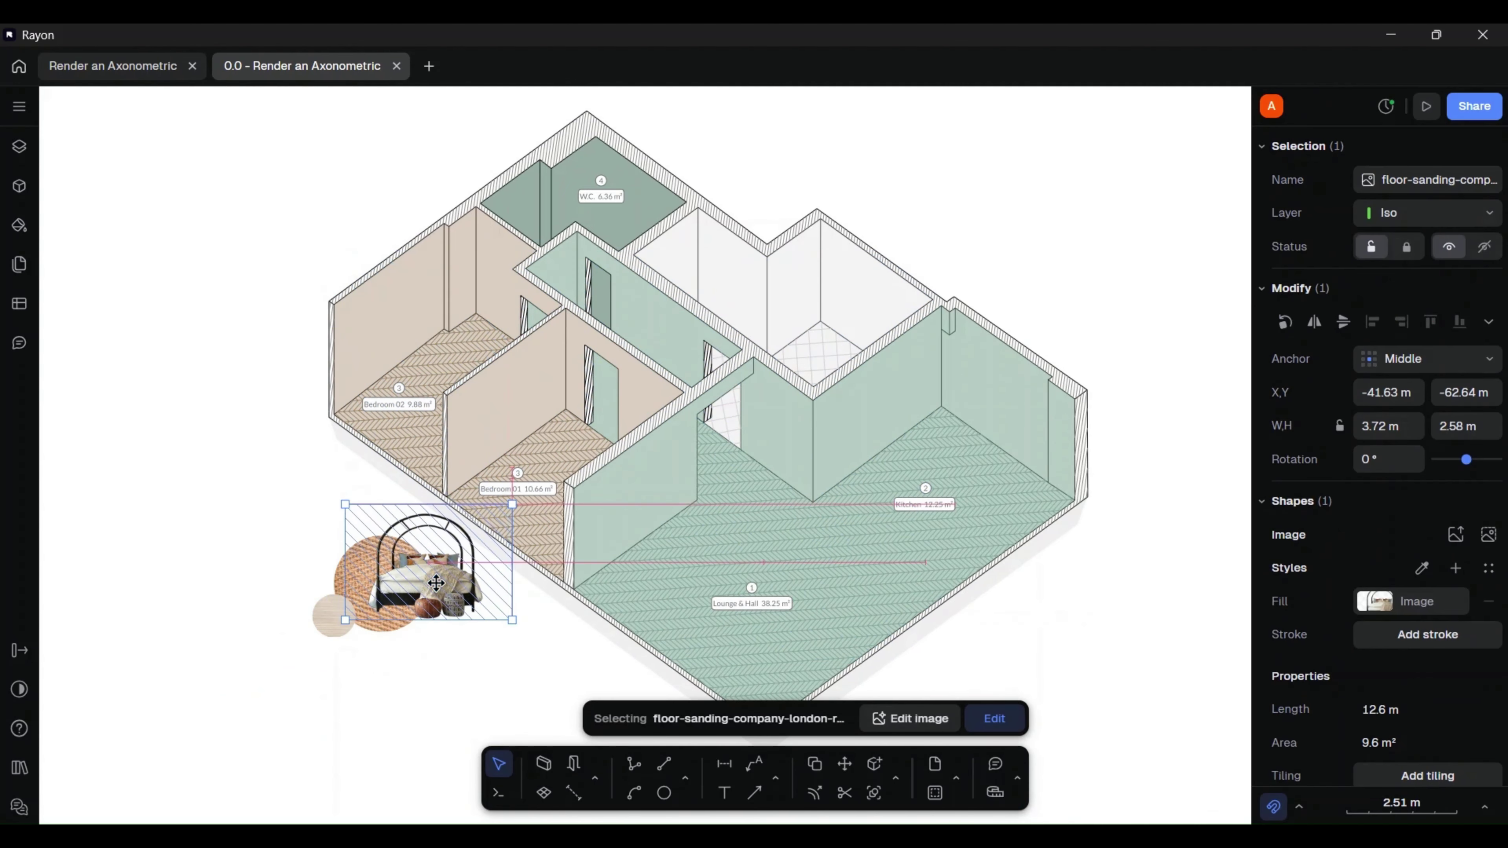
left_click(19, 107)
mouse_move(94, 234)
left_click(266, 256)
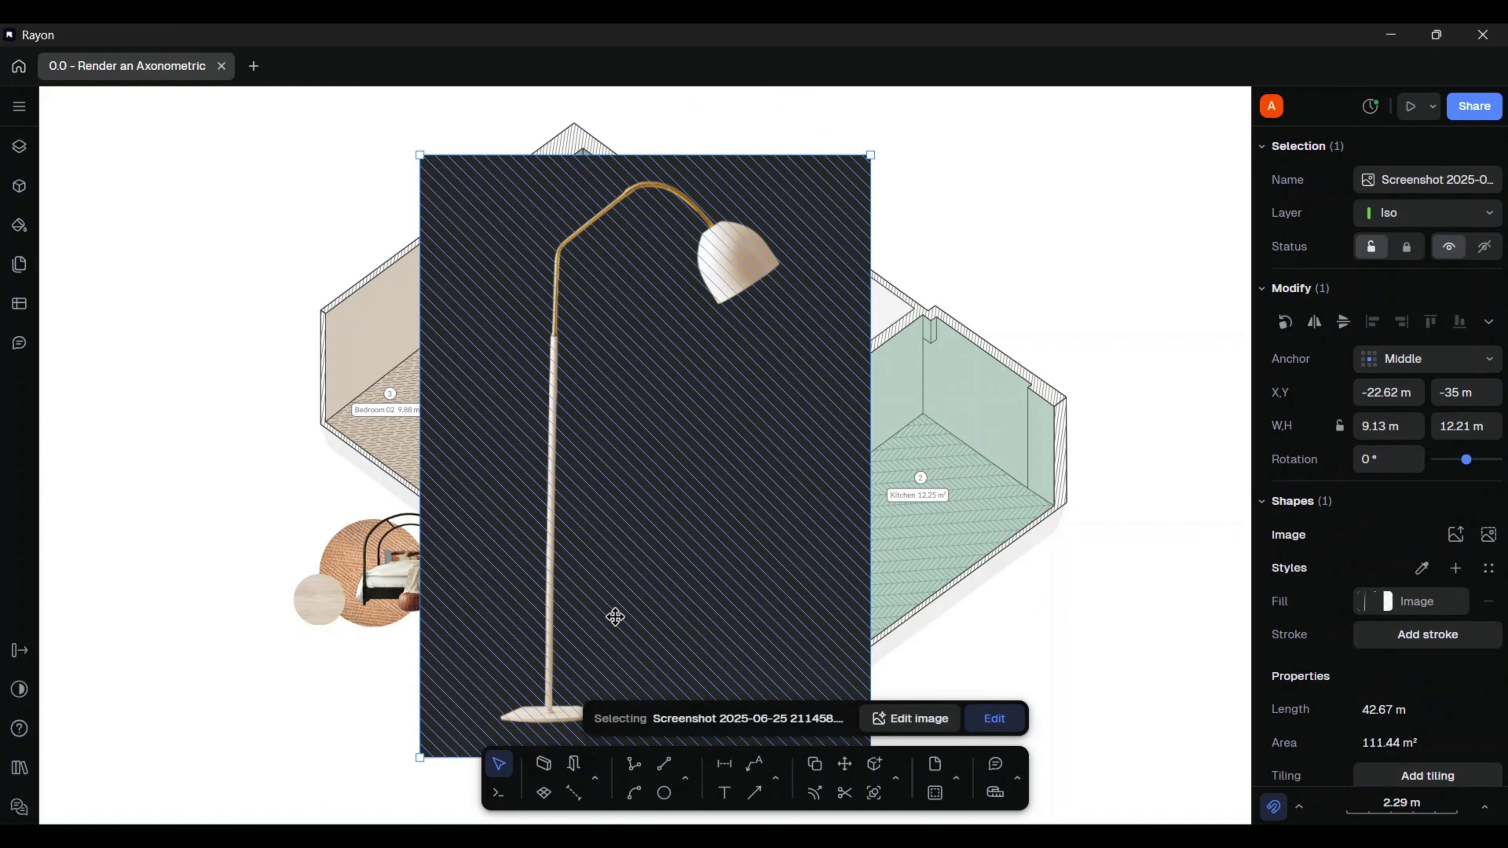
left_click(917, 720)
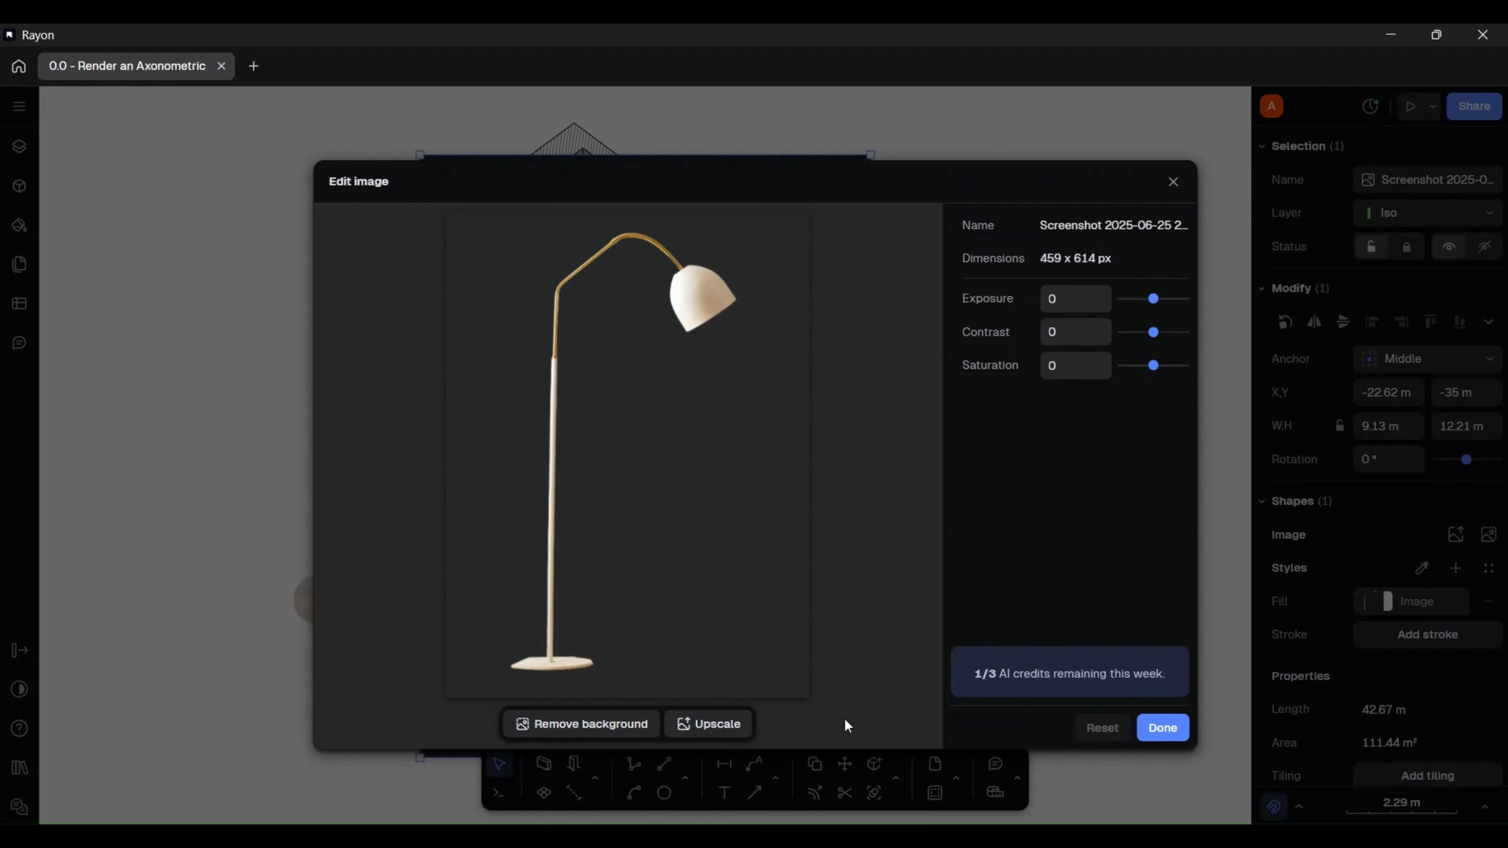
left_click(568, 725)
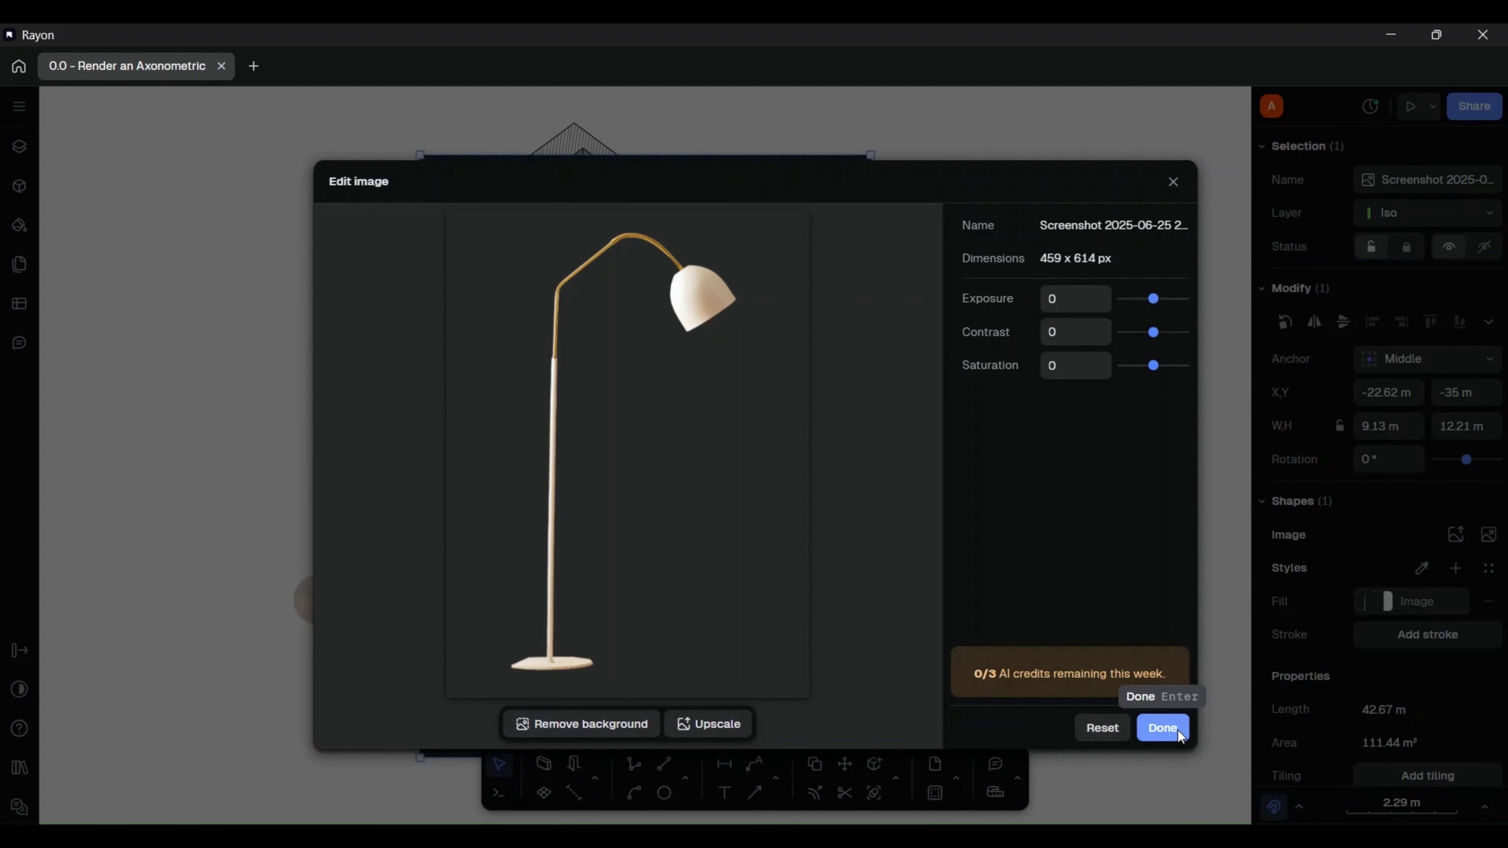
left_click(1162, 728)
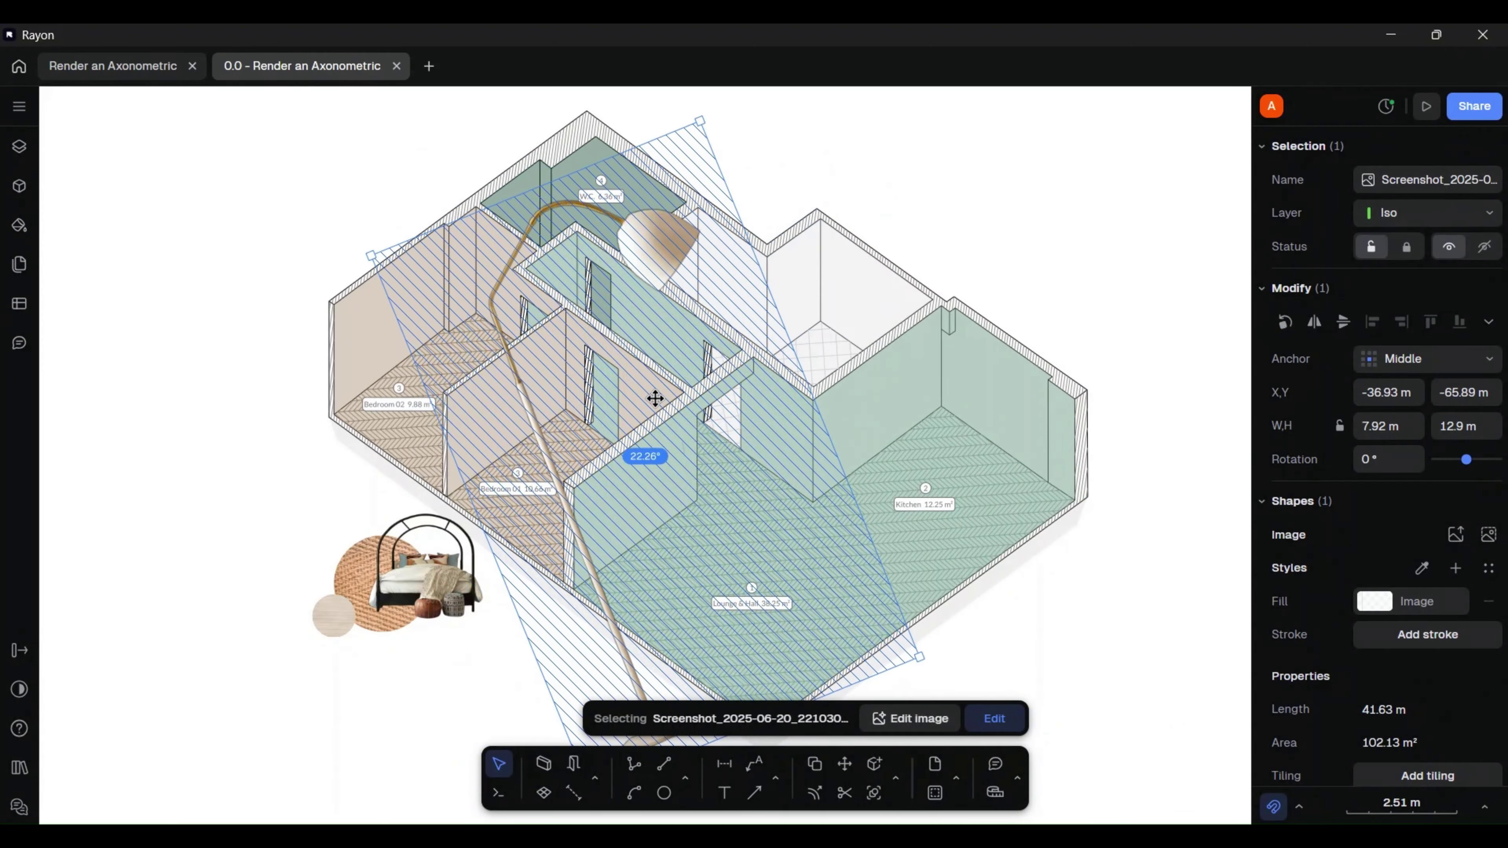
- Scale the floor lamp image to about 1.56 by 2.54 m, place it beside the bed, and adjust the small wood swatch
left_click_drag(657, 396, 405, 479)
left_click_drag(347, 538, 347, 520)
left_click_drag(319, 463, 334, 479)
left_click(346, 625)
left_click_drag(356, 638, 350, 604)
left_click(351, 524)
left_click_drag(351, 525, 353, 522)
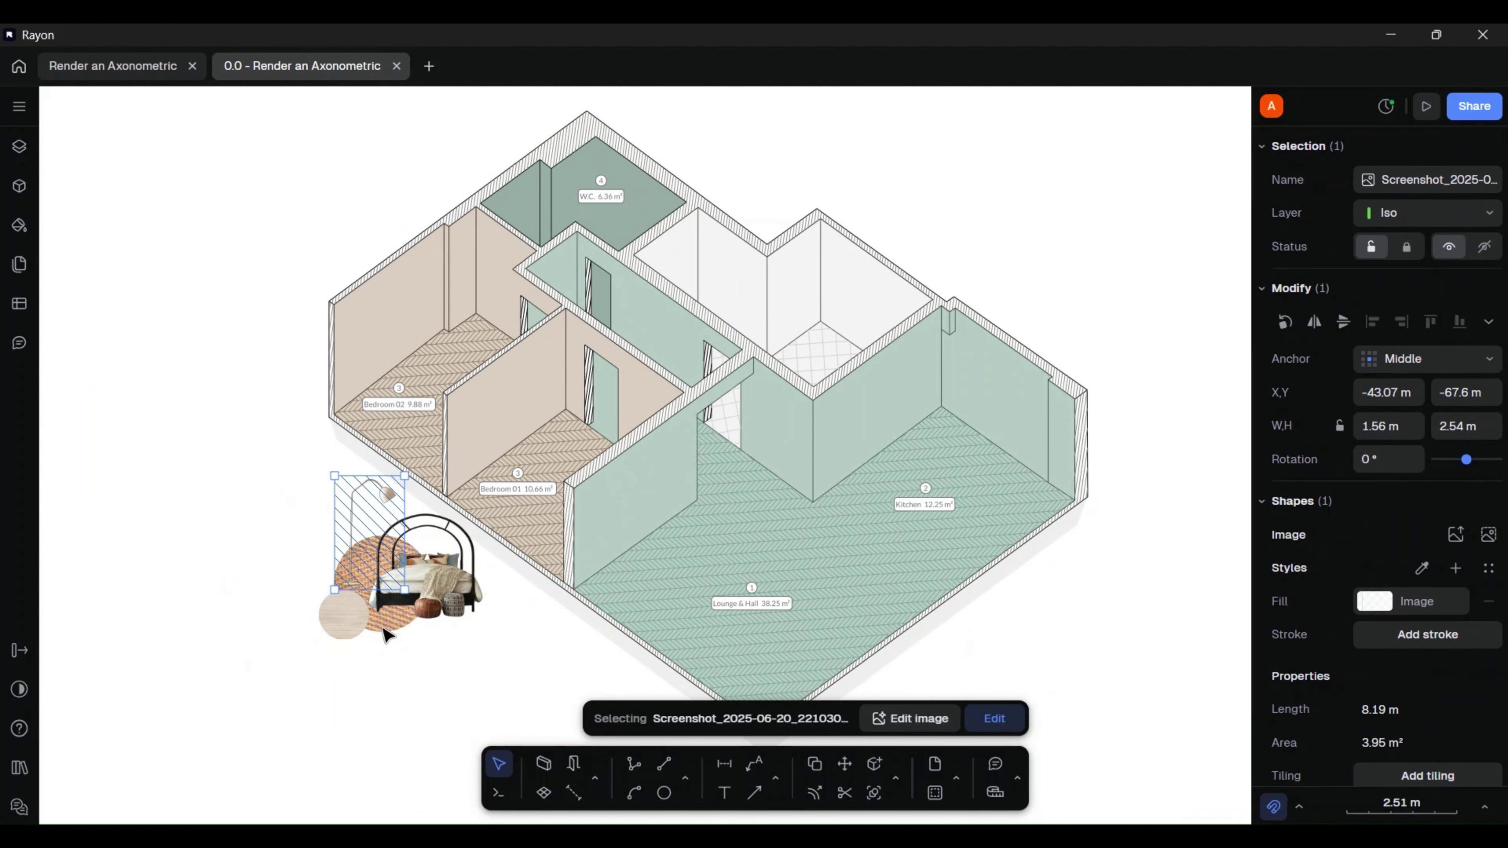
- Enlarge the round woven swatch slightly behind the bed and lamp
left_click(391, 622)
left_click_drag(430, 632, 390, 617)
left_click(178, 607)
- Select the whole bedroom collage and move it slightly away from the axonometric
left_click_drag(287, 575, 296, 581)
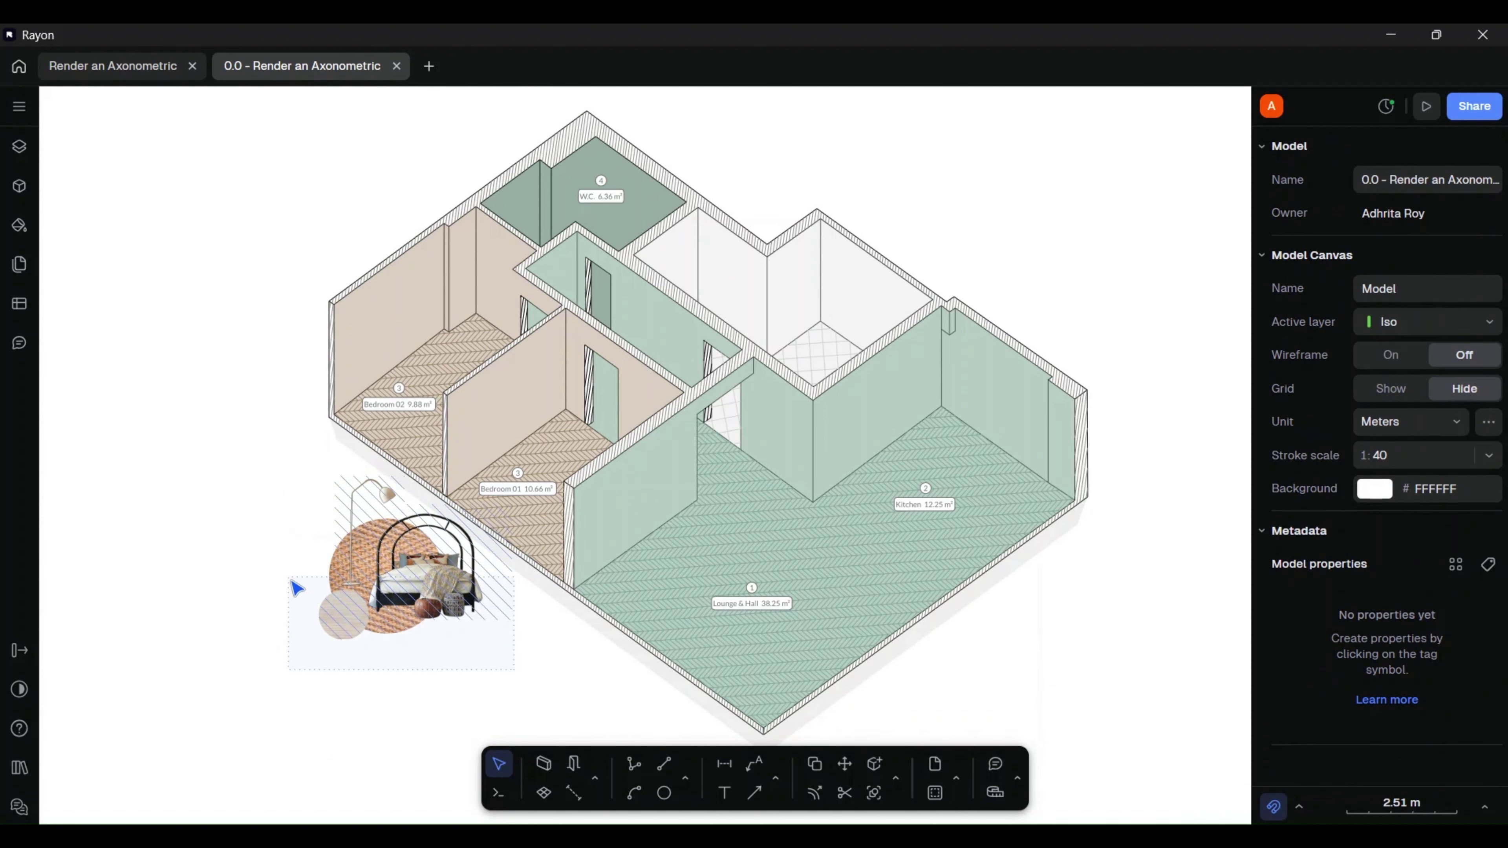
right_click(407, 597)
left_click(462, 612)
left_click_drag(408, 596, 389, 613)
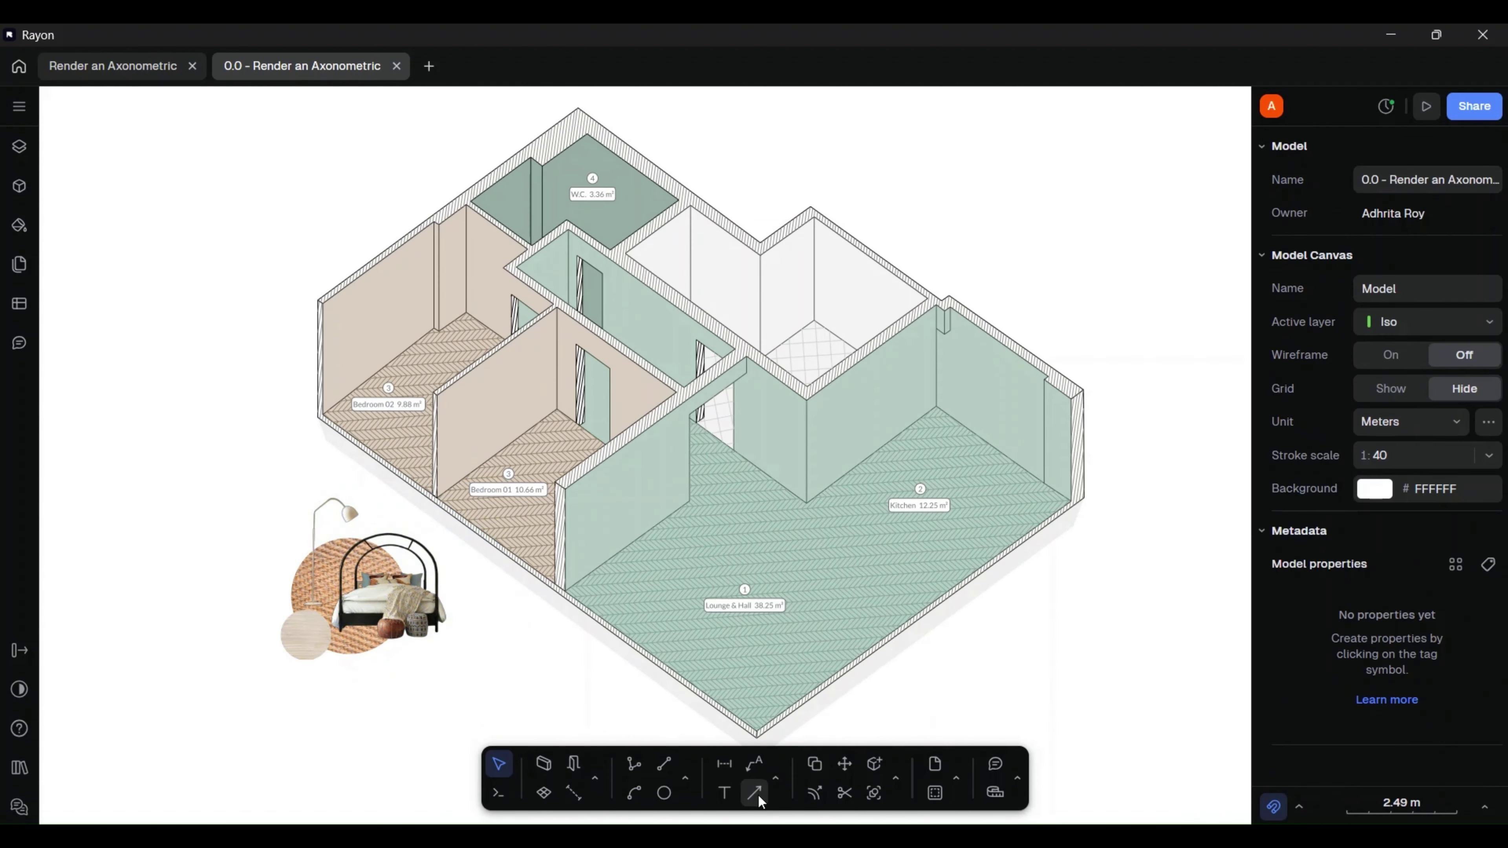
left_click(759, 798)
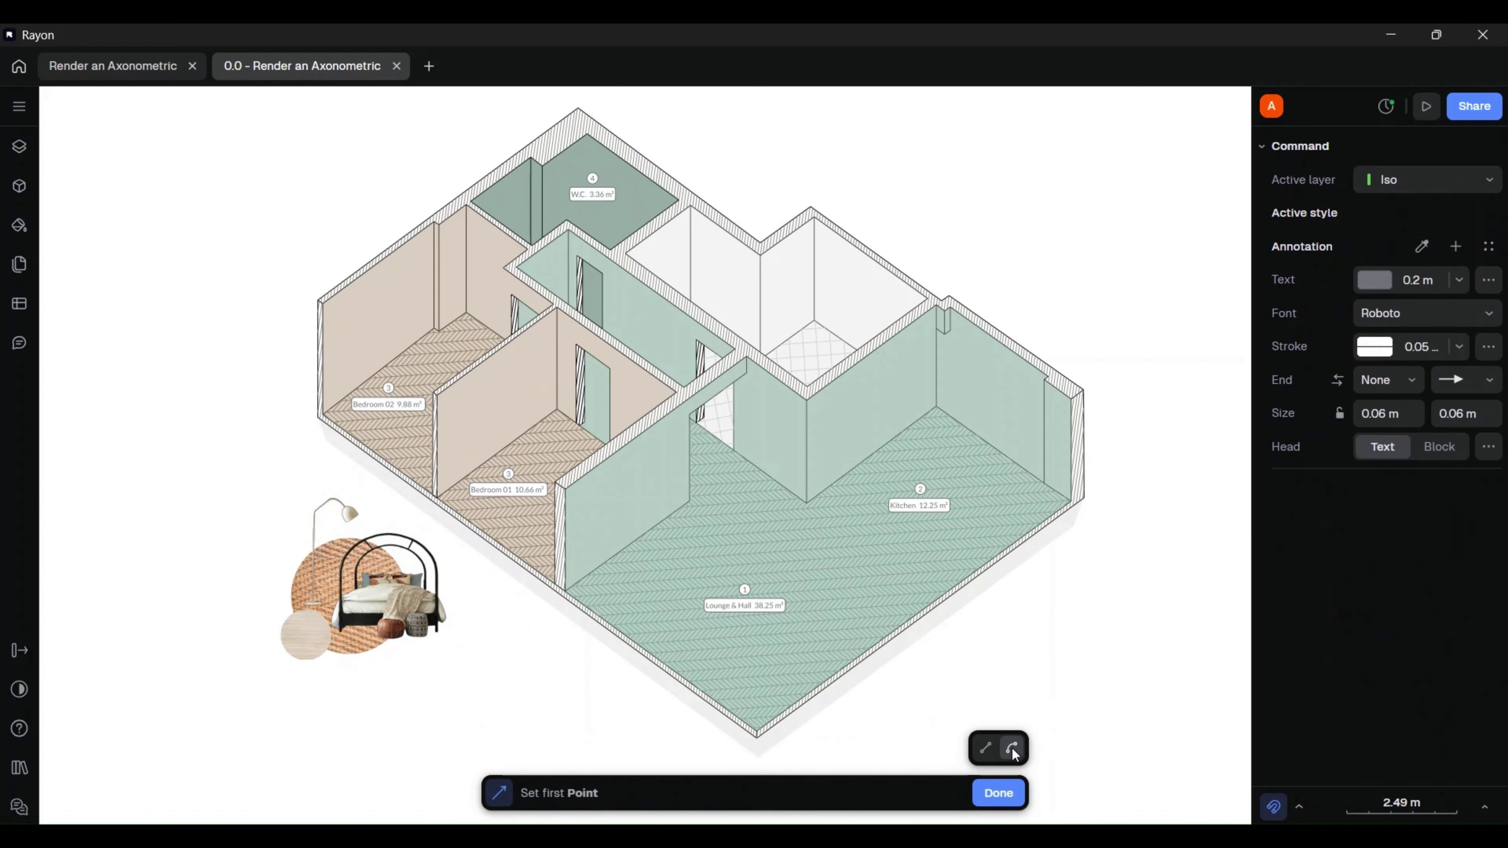
scroll(337, 495, "up", 3)
left_click(362, 513)
key("Escape")
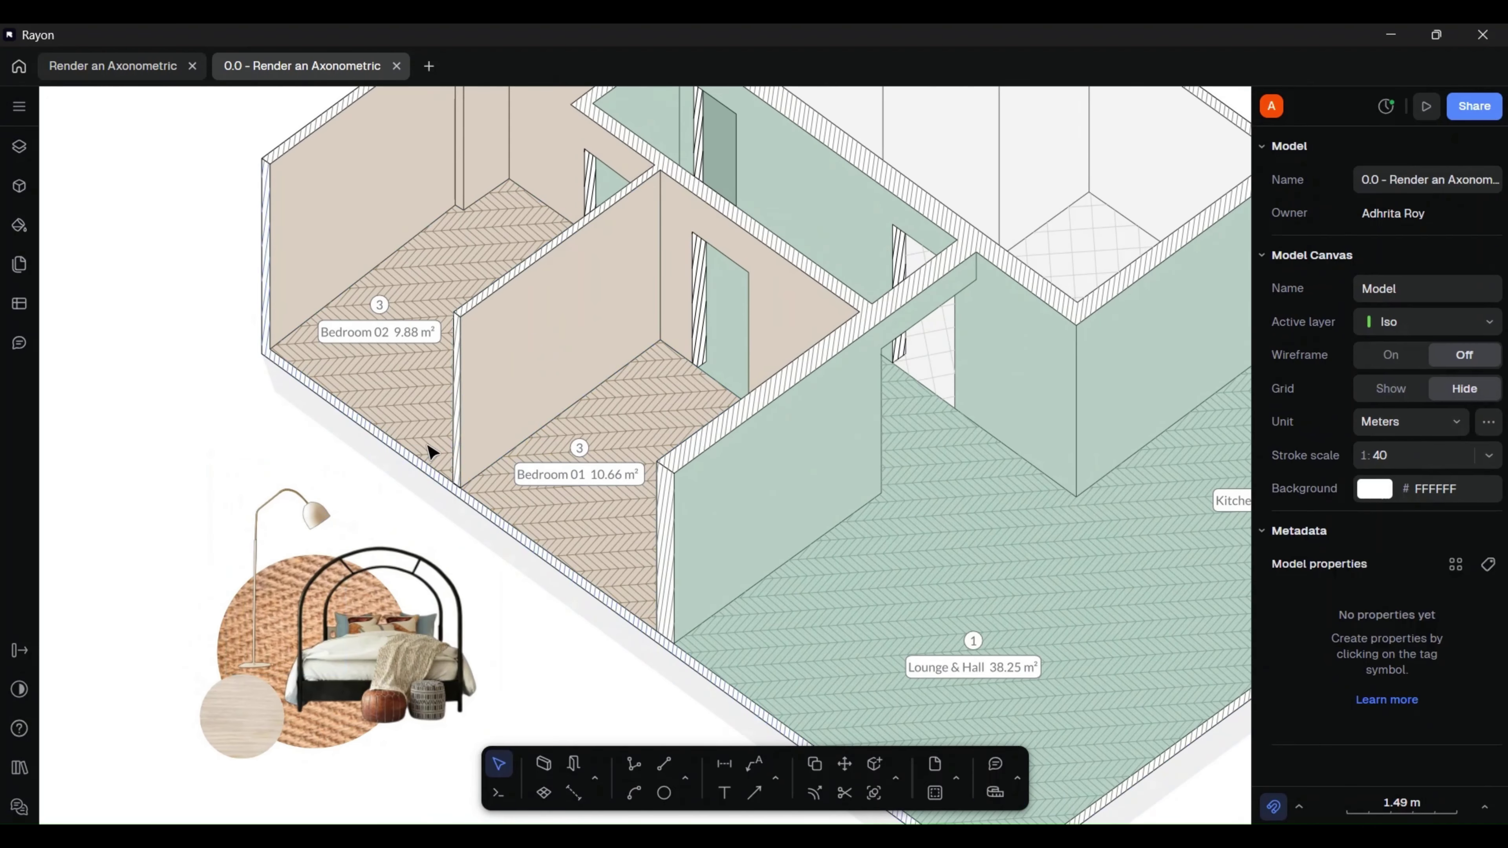
- Draw a curved arrow about 2.83 by 1.09 m from the Bedroom 01 number badge to the lamp in the collage
left_click(755, 795)
left_click(1010, 750)
left_click(576, 441)
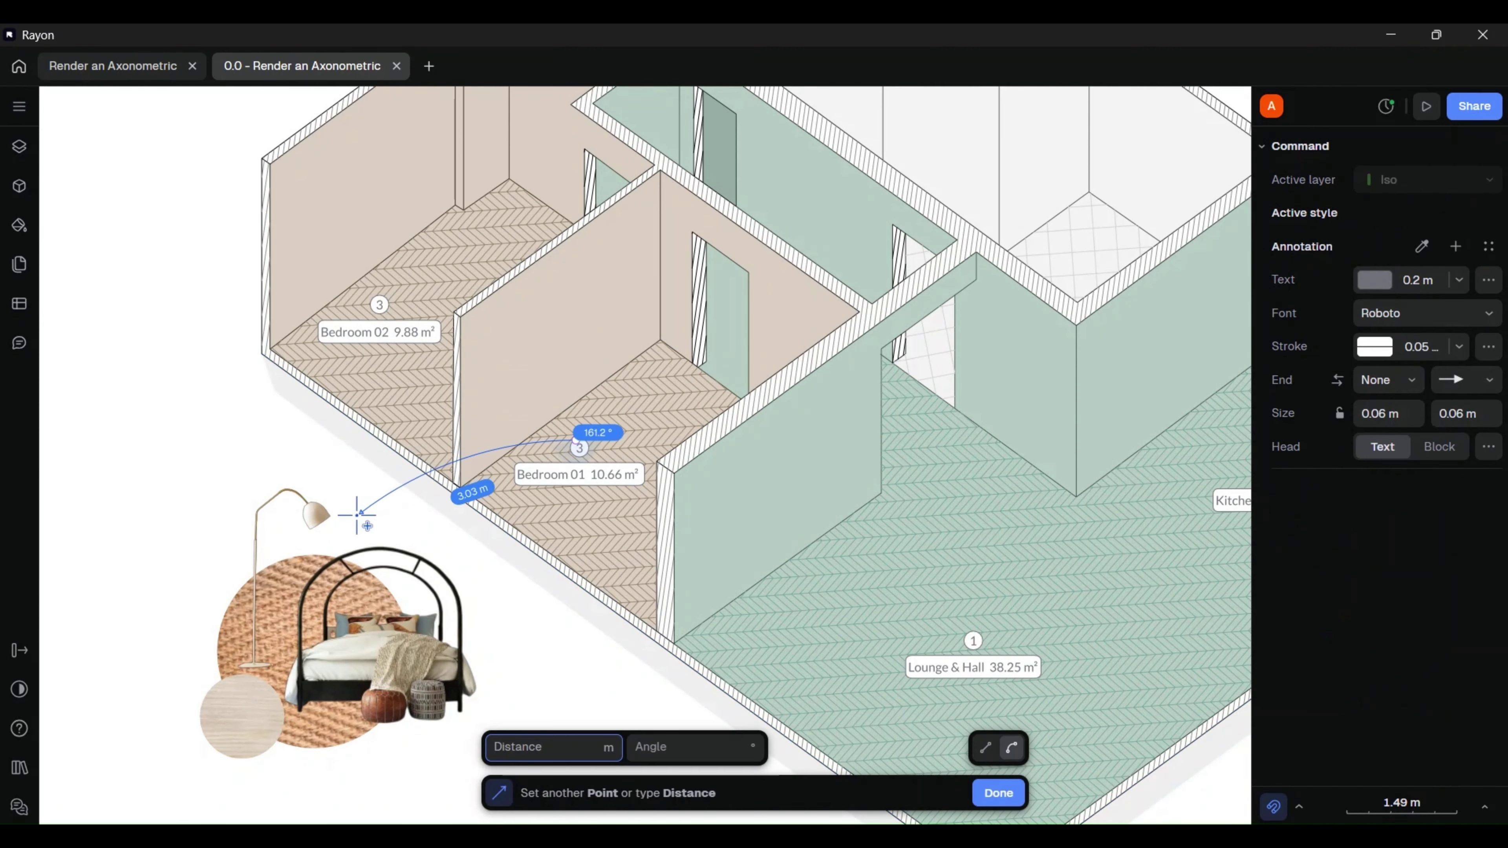
left_click(364, 508)
left_click(454, 458)
double_click(464, 458)
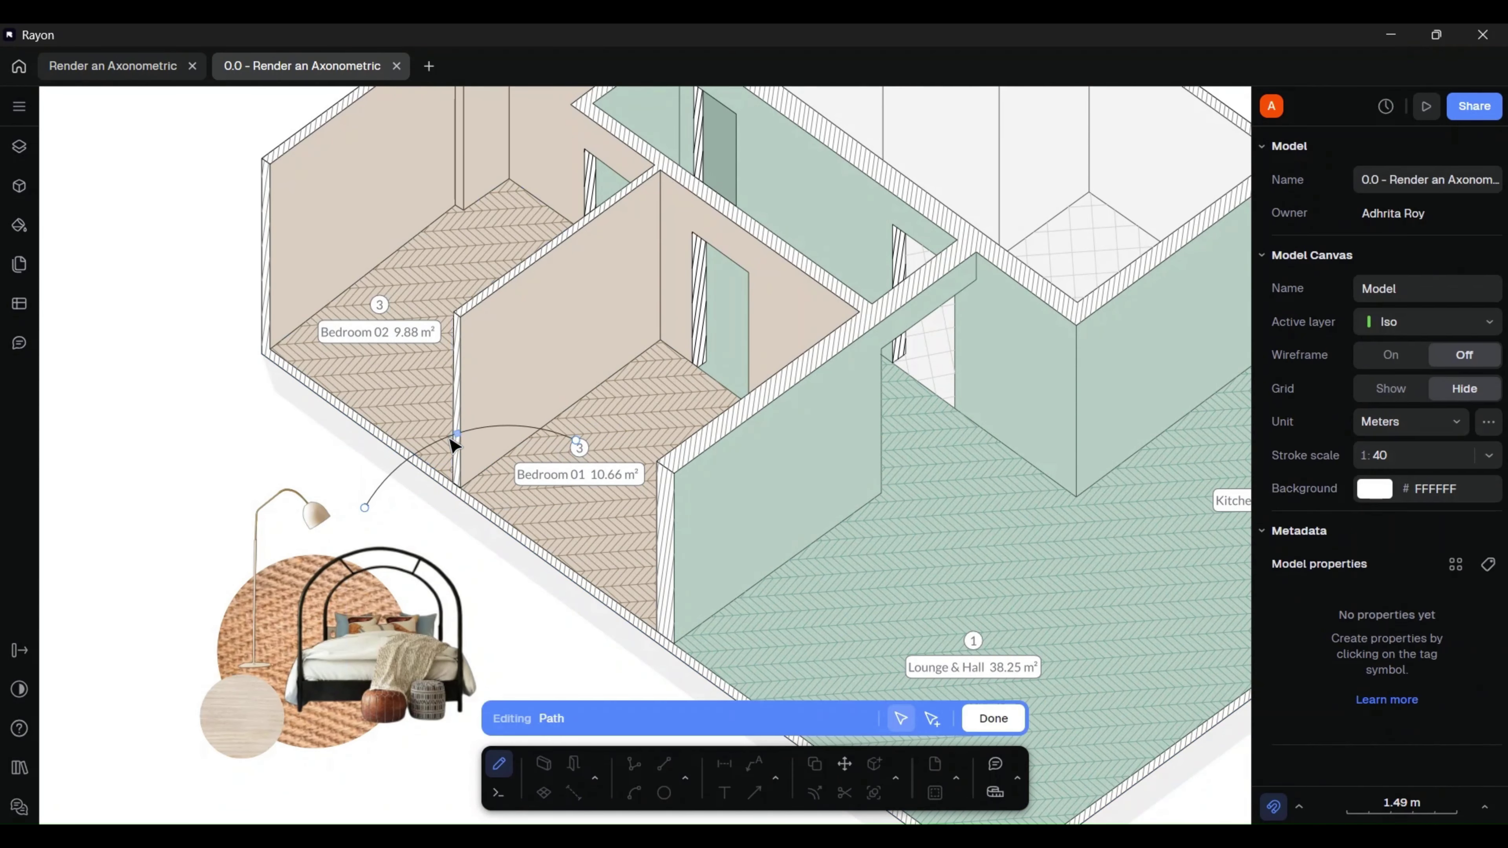
left_click_drag(365, 509, 359, 504)
key("Escape")
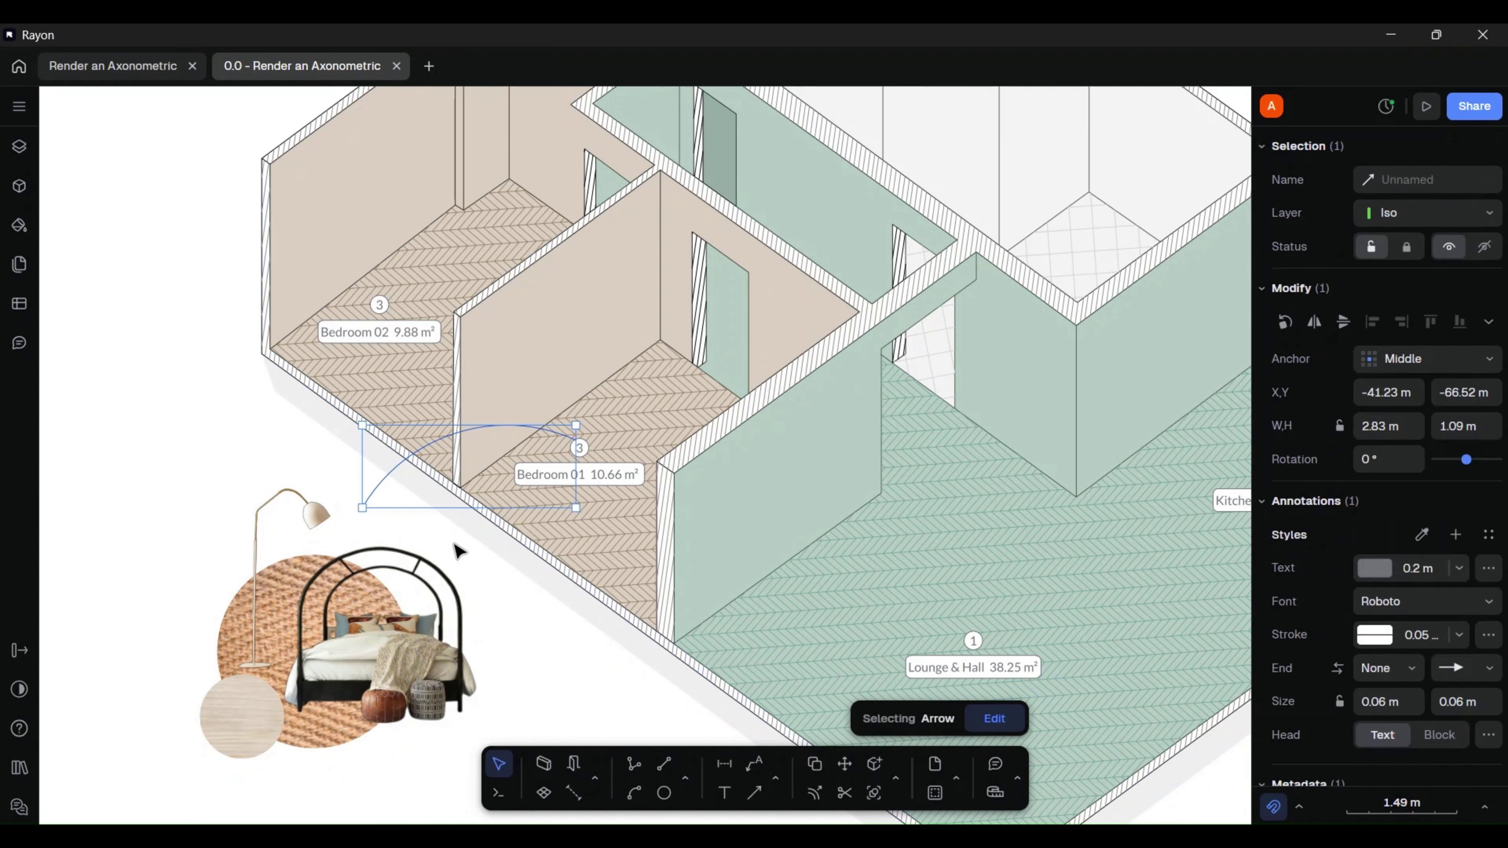
- Give the curved arrow a dashed stroke and set its arrowhead size to 0.15 m
left_click(1374, 634)
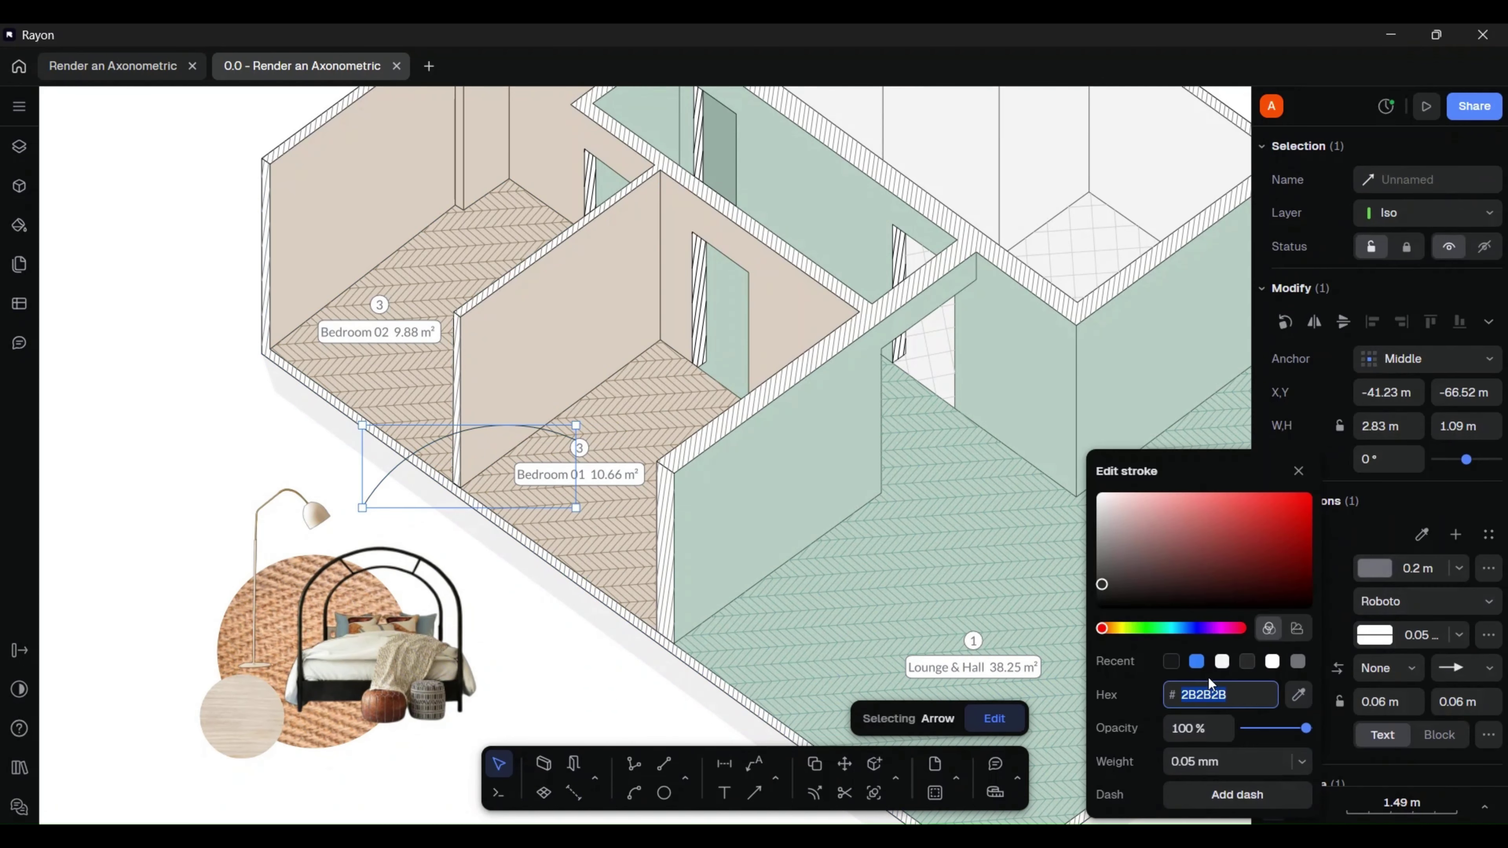
left_click(119, 409)
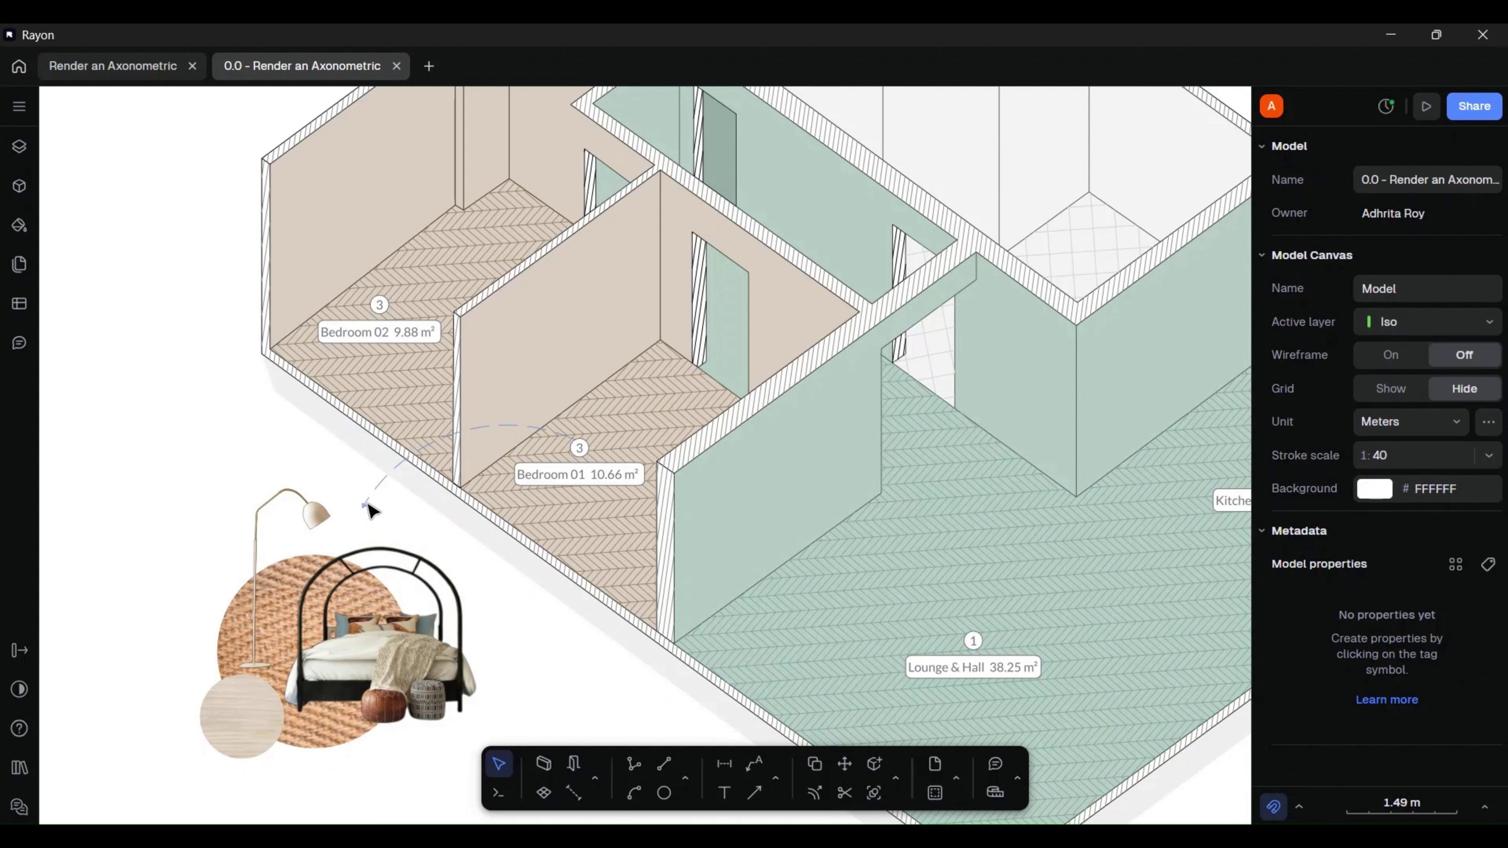
left_click(368, 504)
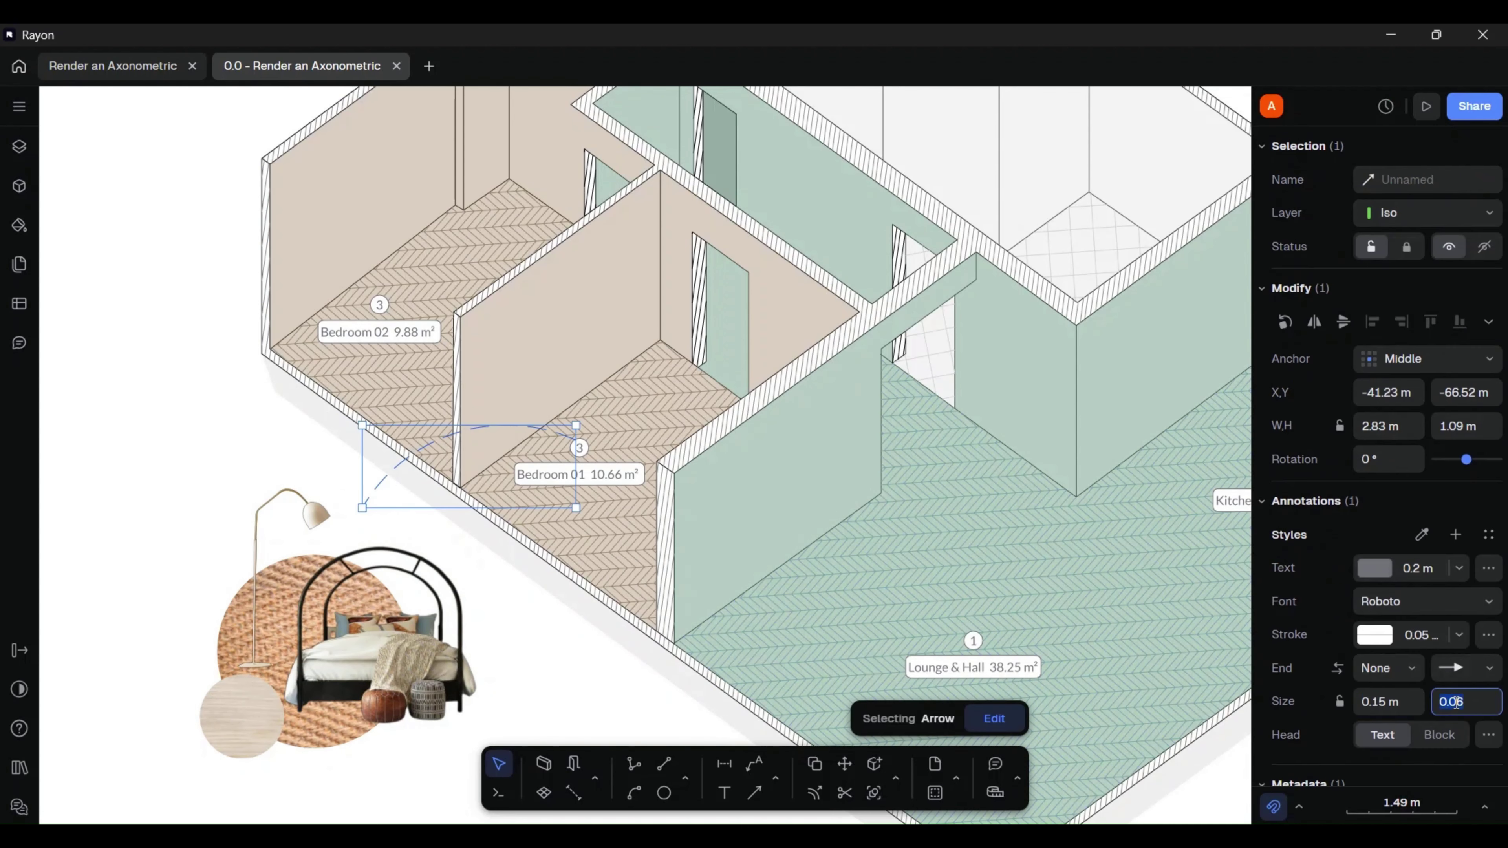
left_click(143, 472)
- Reshape the dashed Bedroom 01 arrow to about 3.06 by 1.25 m, raising its curve and moving its tip closer to the lamp
left_click(431, 454)
double_click(383, 482)
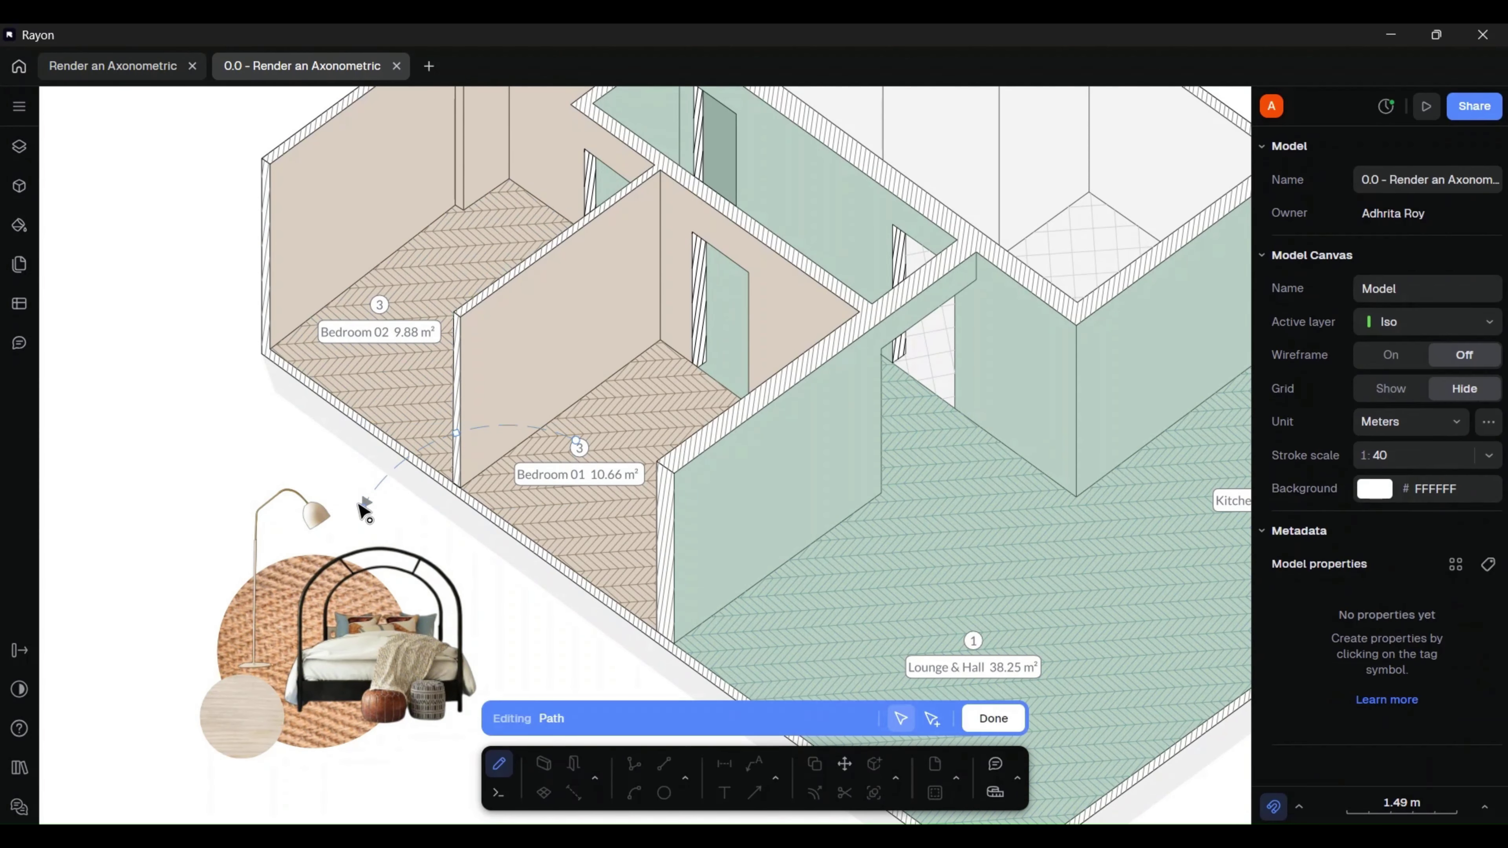
left_click_drag(363, 508, 345, 483)
left_click_drag(448, 419, 439, 384)
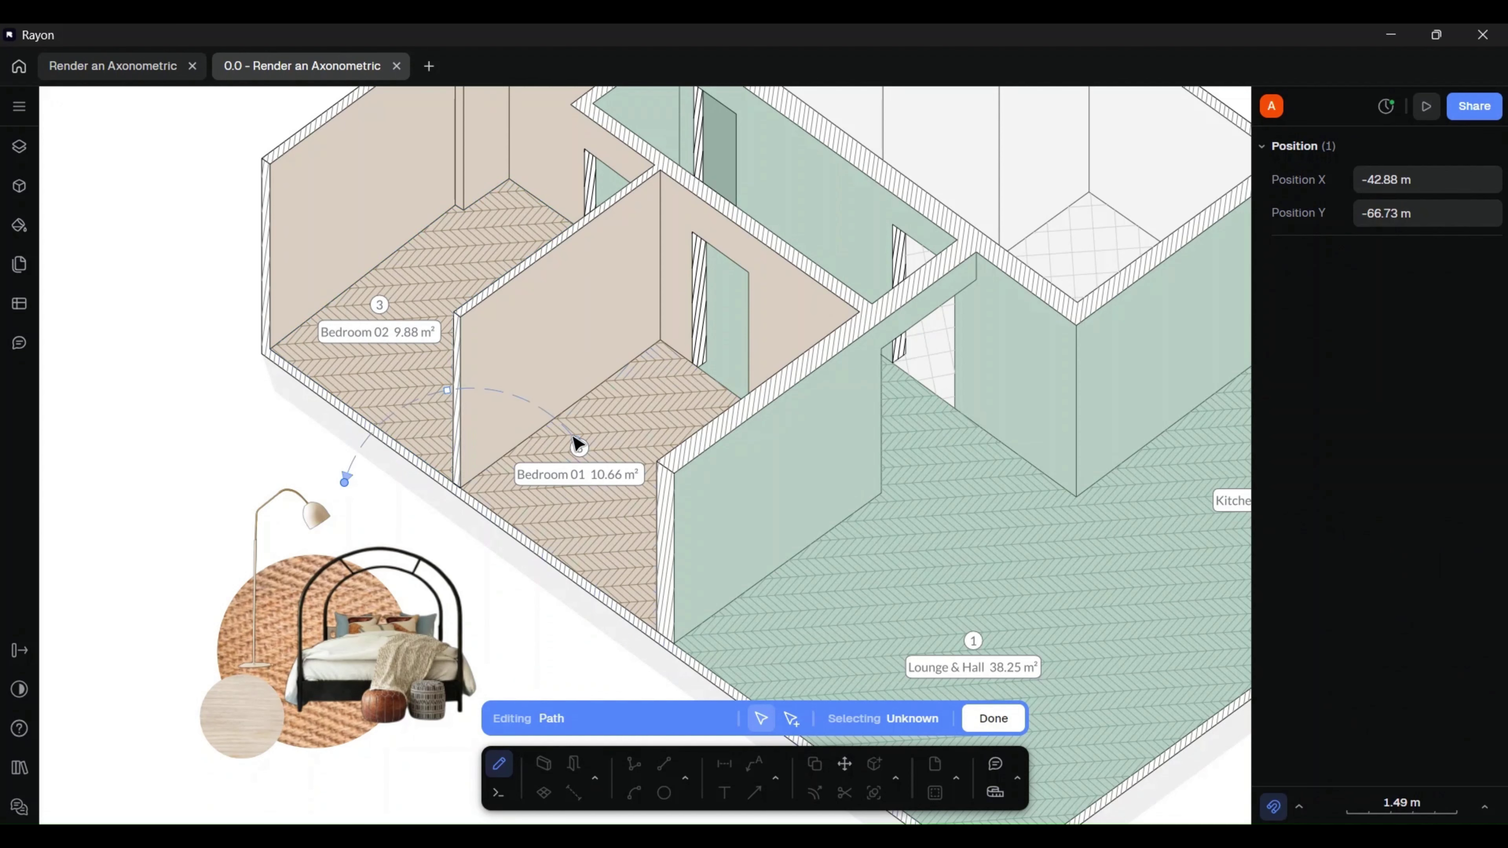
mouse_move(574, 437)
left_mouse_down()
mouse_move(566, 422)
mouse_move(556, 437)
mouse_move(568, 426)
left_mouse_up()
key("ctrl+z")
key("ctrl+z")
left_click(228, 444)
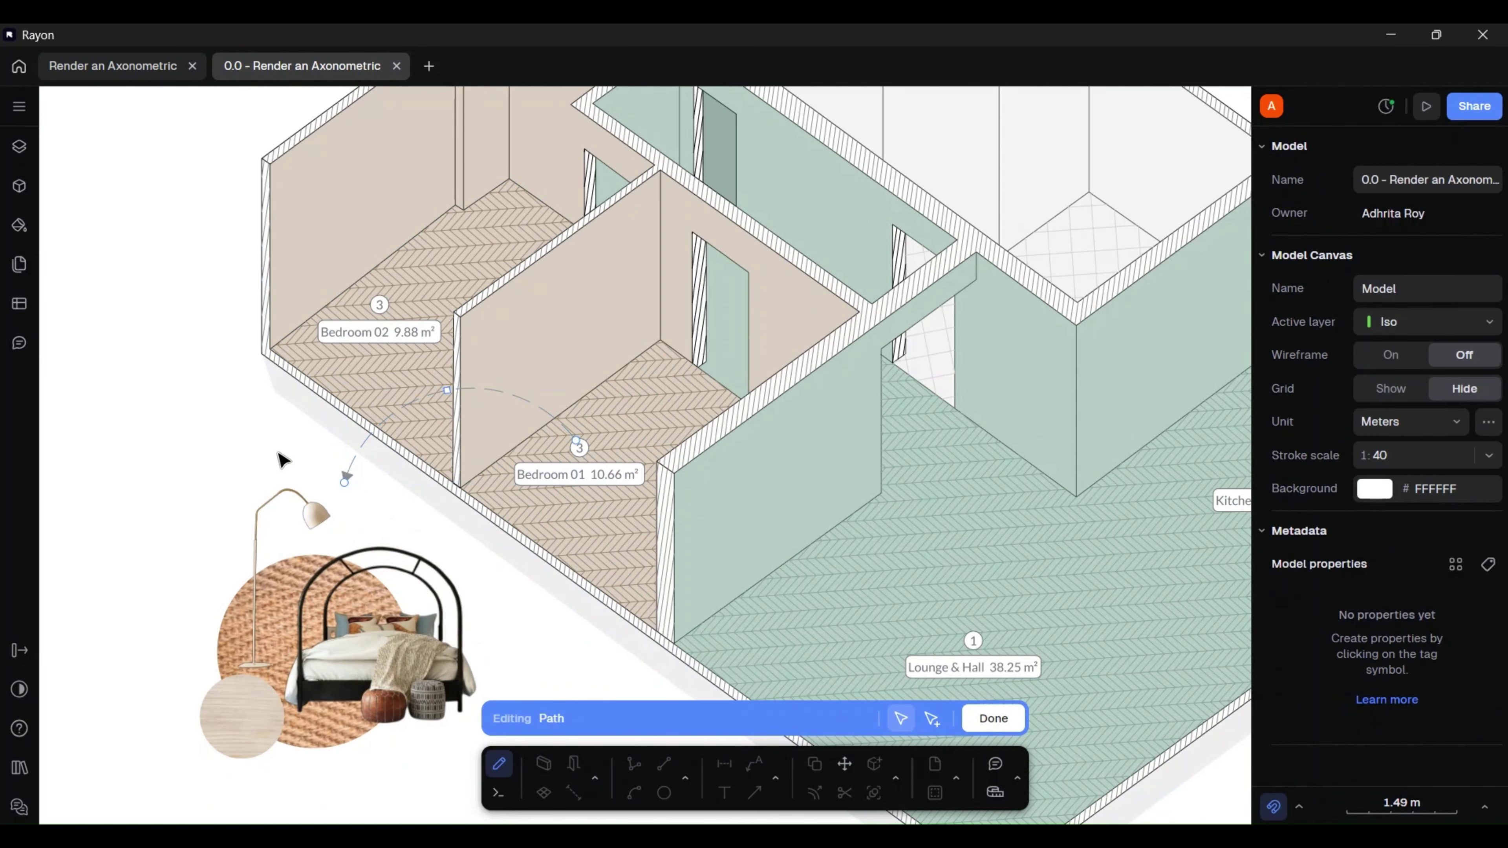
left_click(993, 719)
left_click(176, 430)
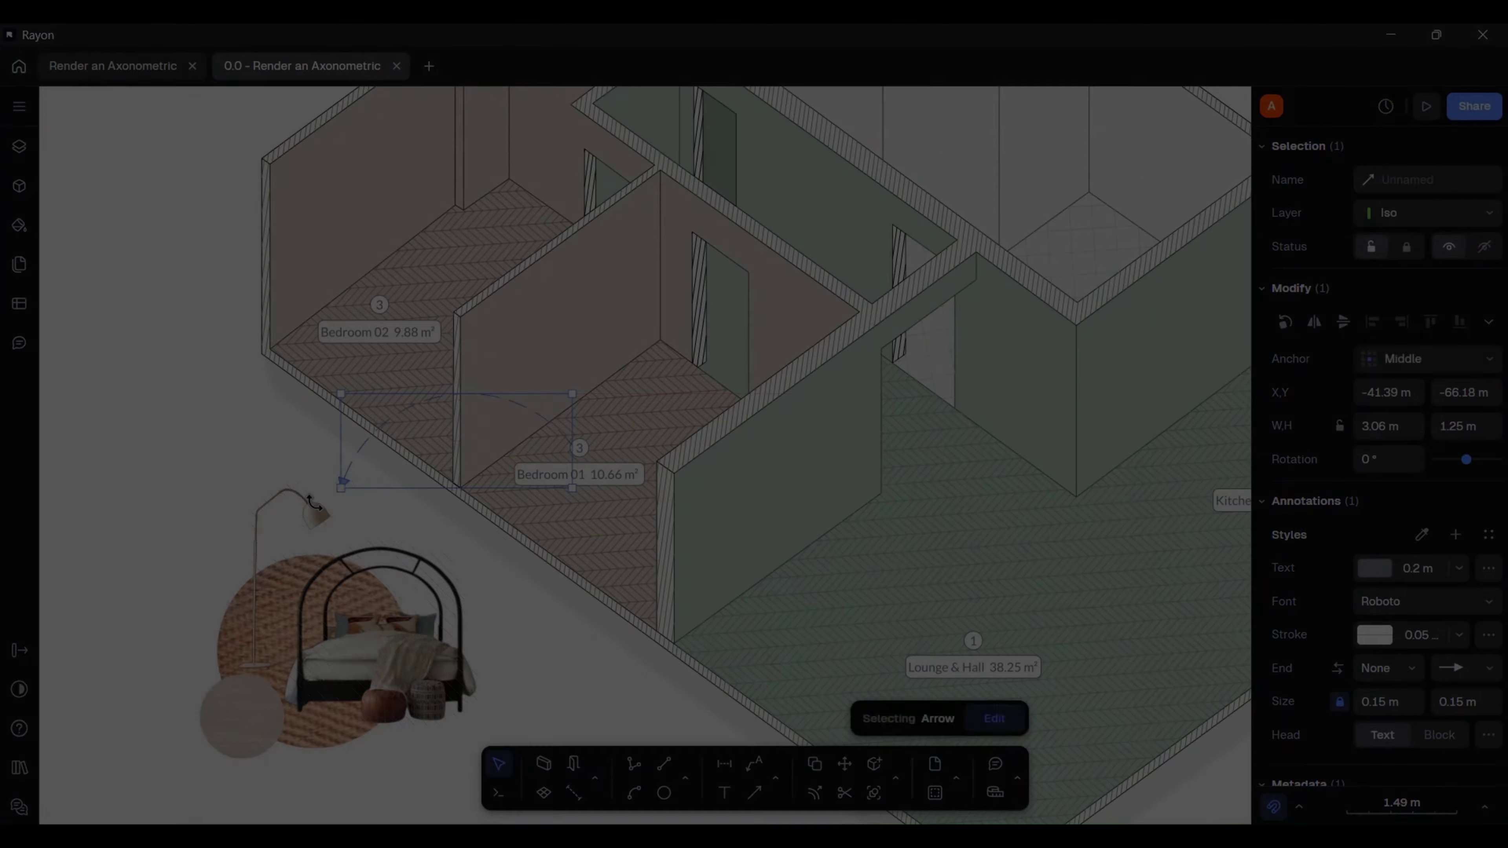
- Examine the title block layout on the existing drawing sheets, including the Existing Floor Plan sheet, and return to the axonometric
scroll(590, 354, "down", 3)
scroll(1000, 321, "down", 3)
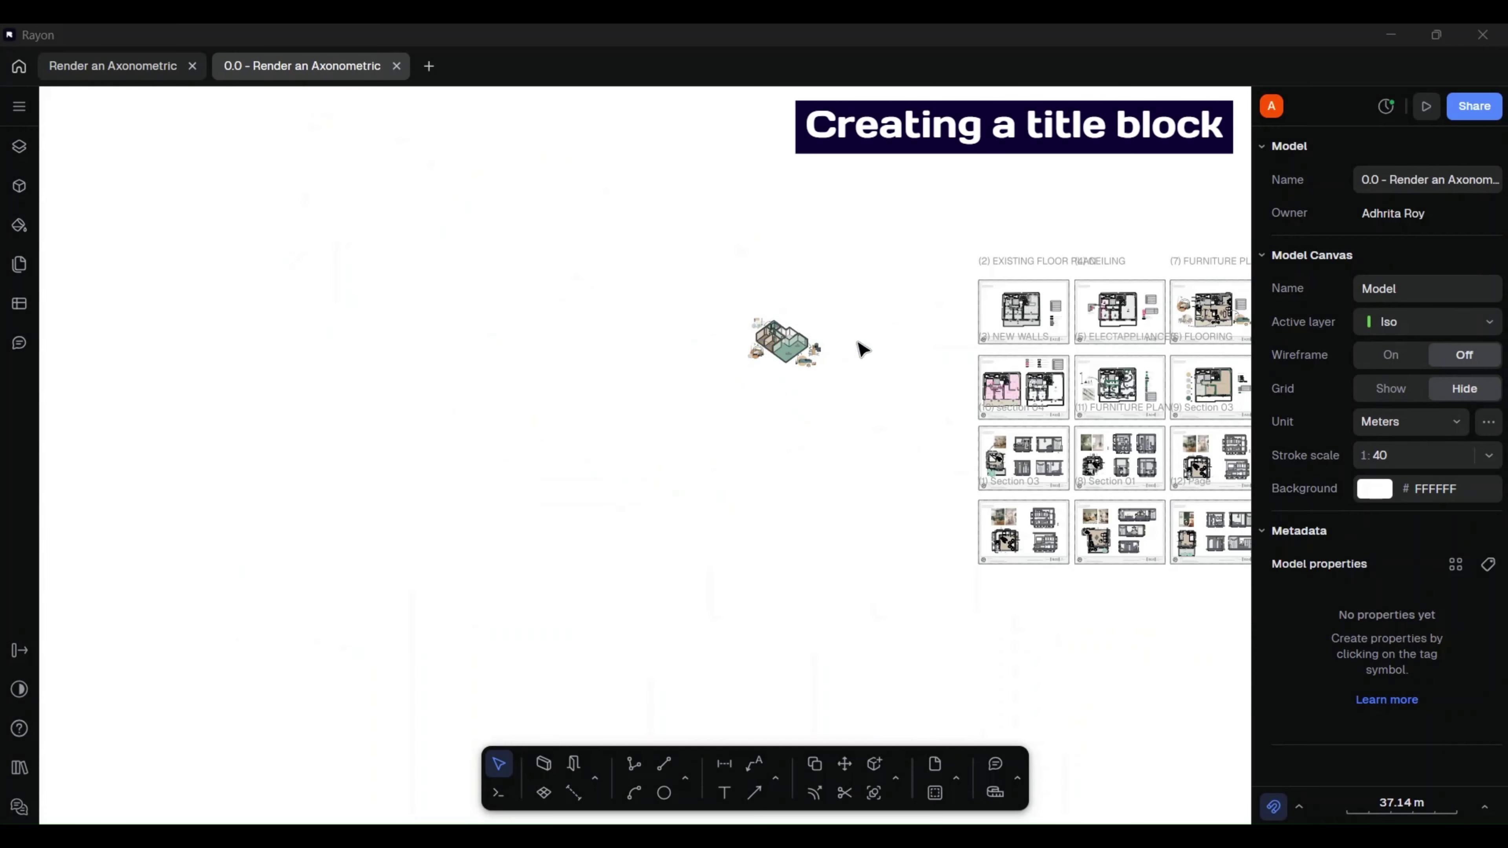
scroll(861, 348, "right", 3)
scroll(844, 348, "up", 5)
scroll(842, 349, "up", 3)
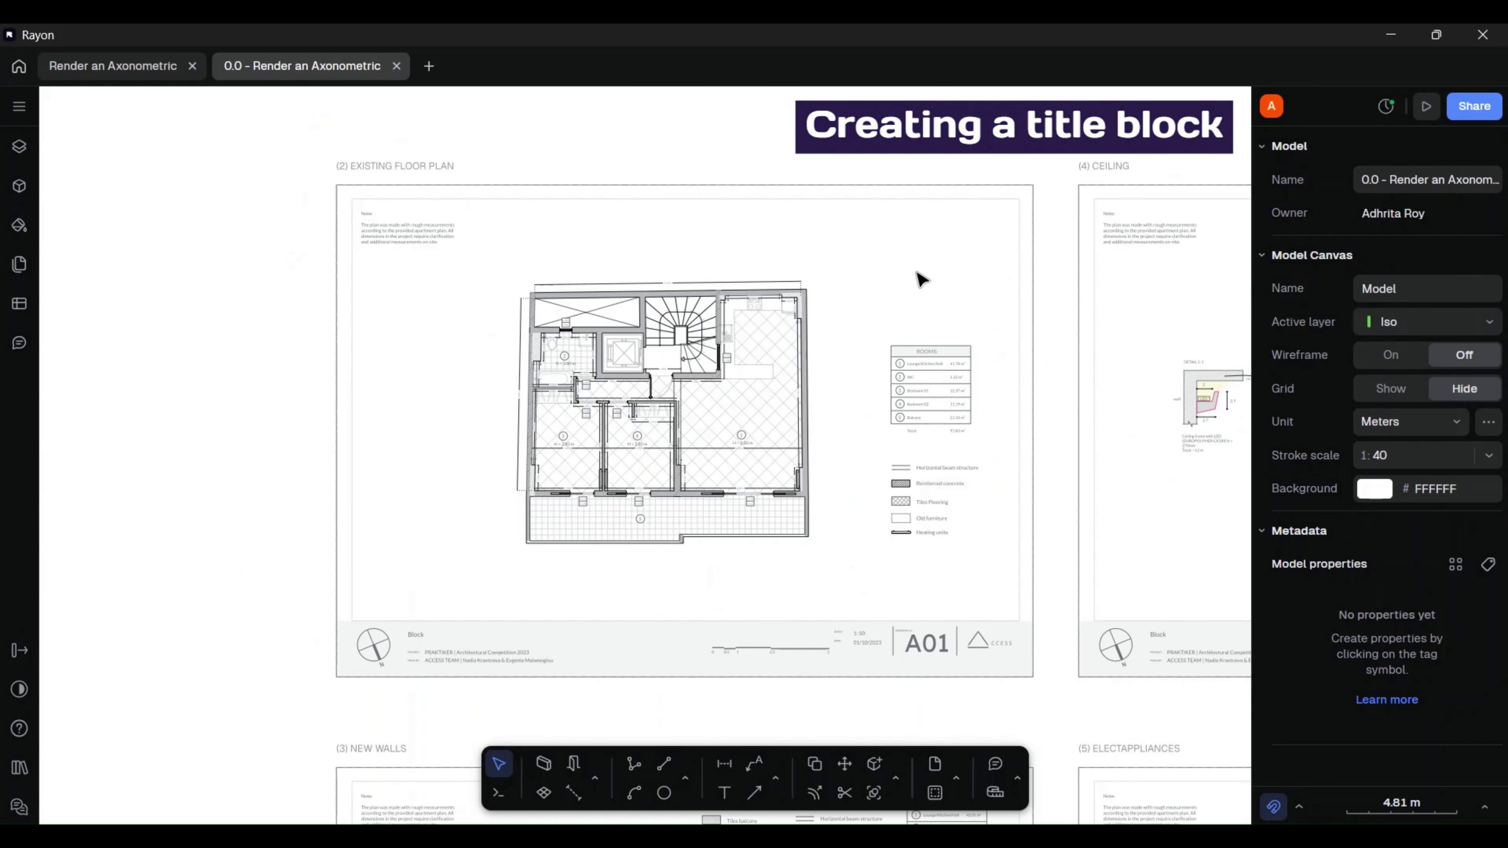
scroll(1089, 392, "down", 5)
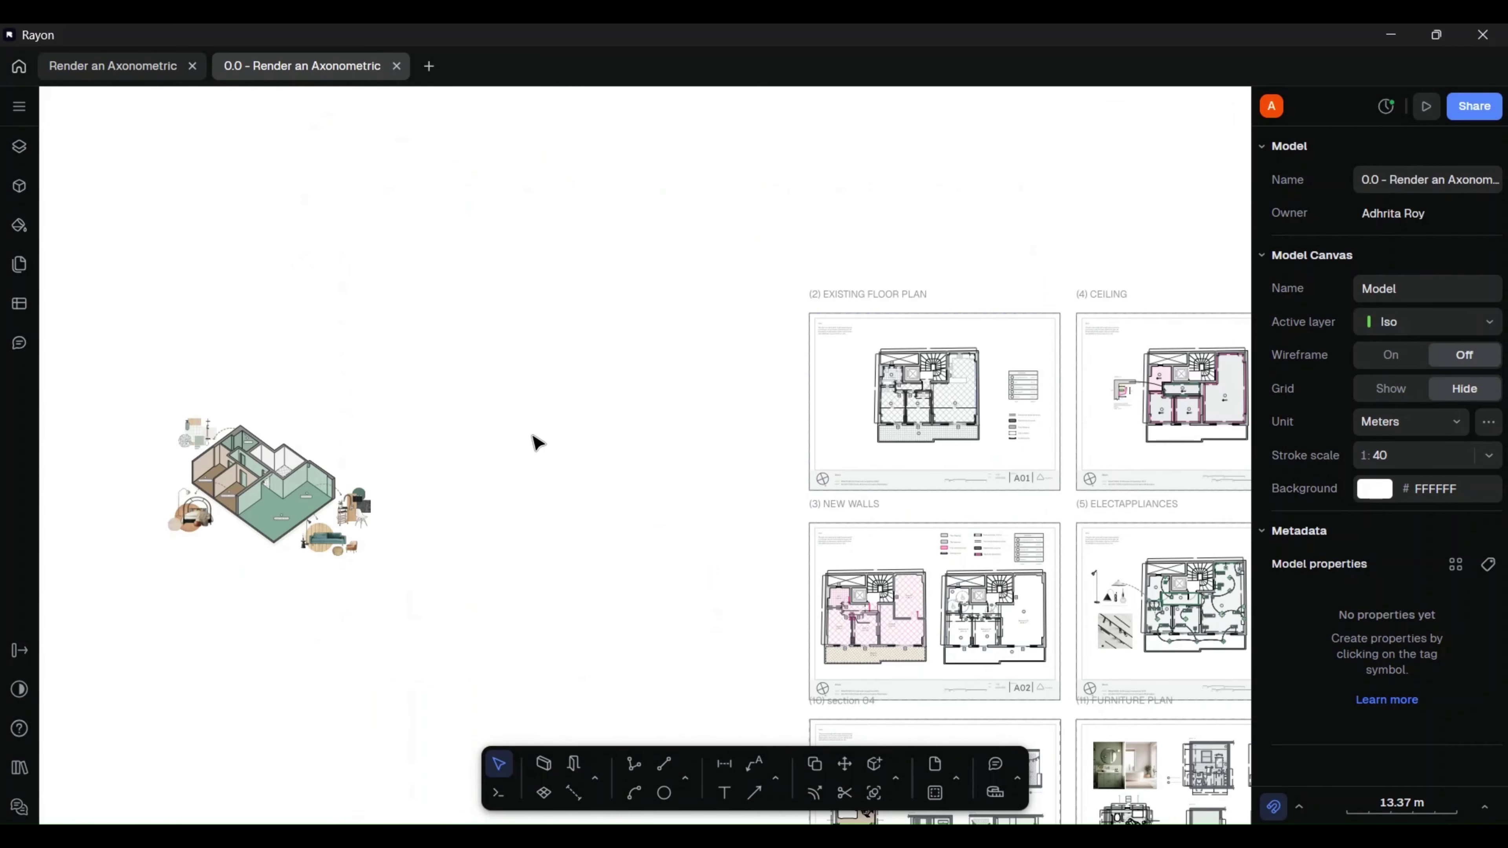
scroll(724, 489, "left", 5)
scroll(455, 512, "up", 3)
scroll(493, 478, "up", 3)
scroll(560, 423, "up", 3)
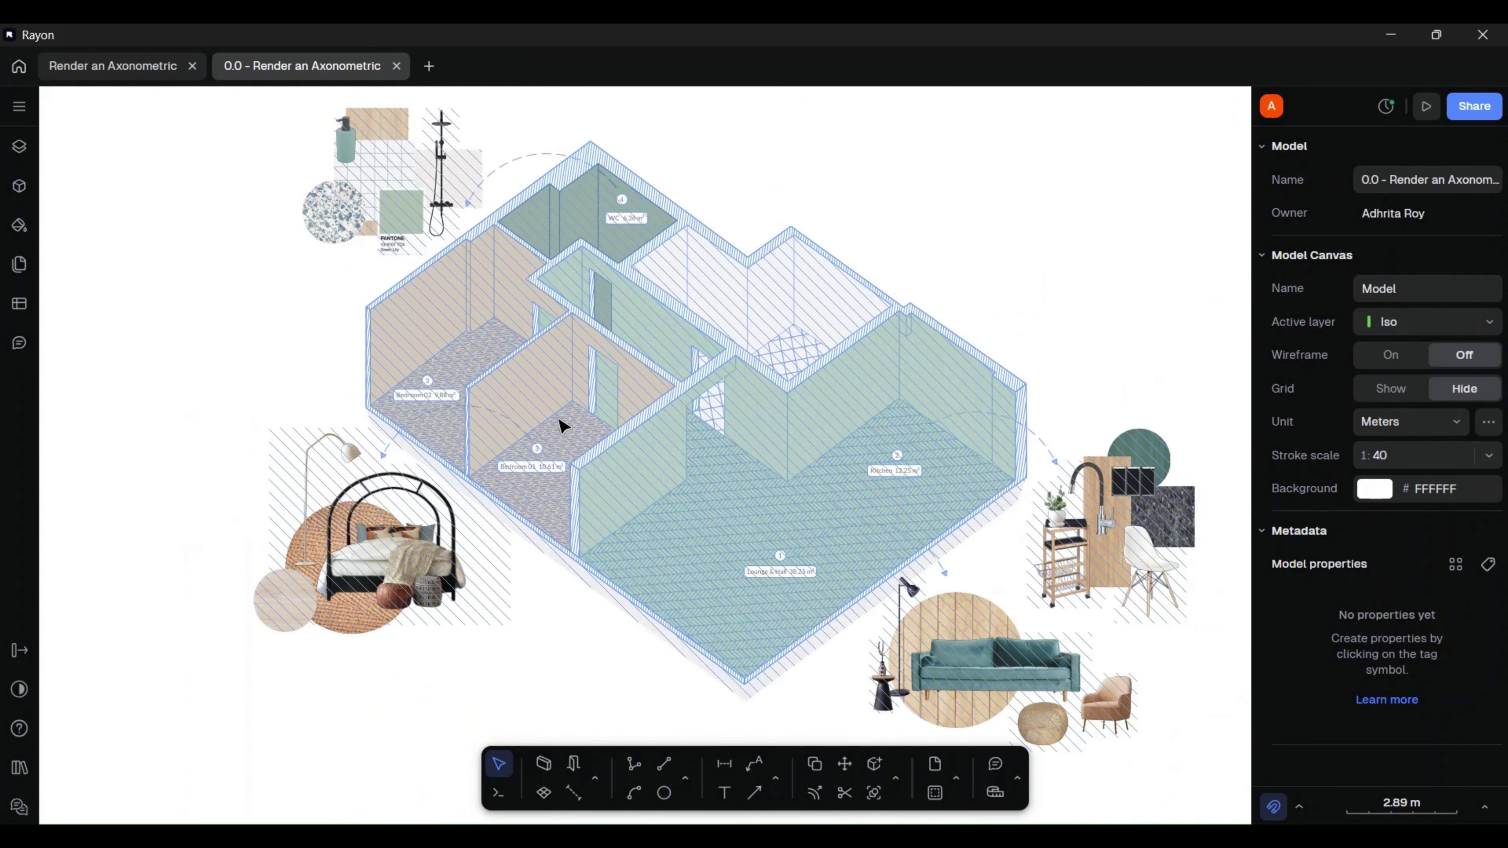
middle_click_drag(540, 428, 480, 440)
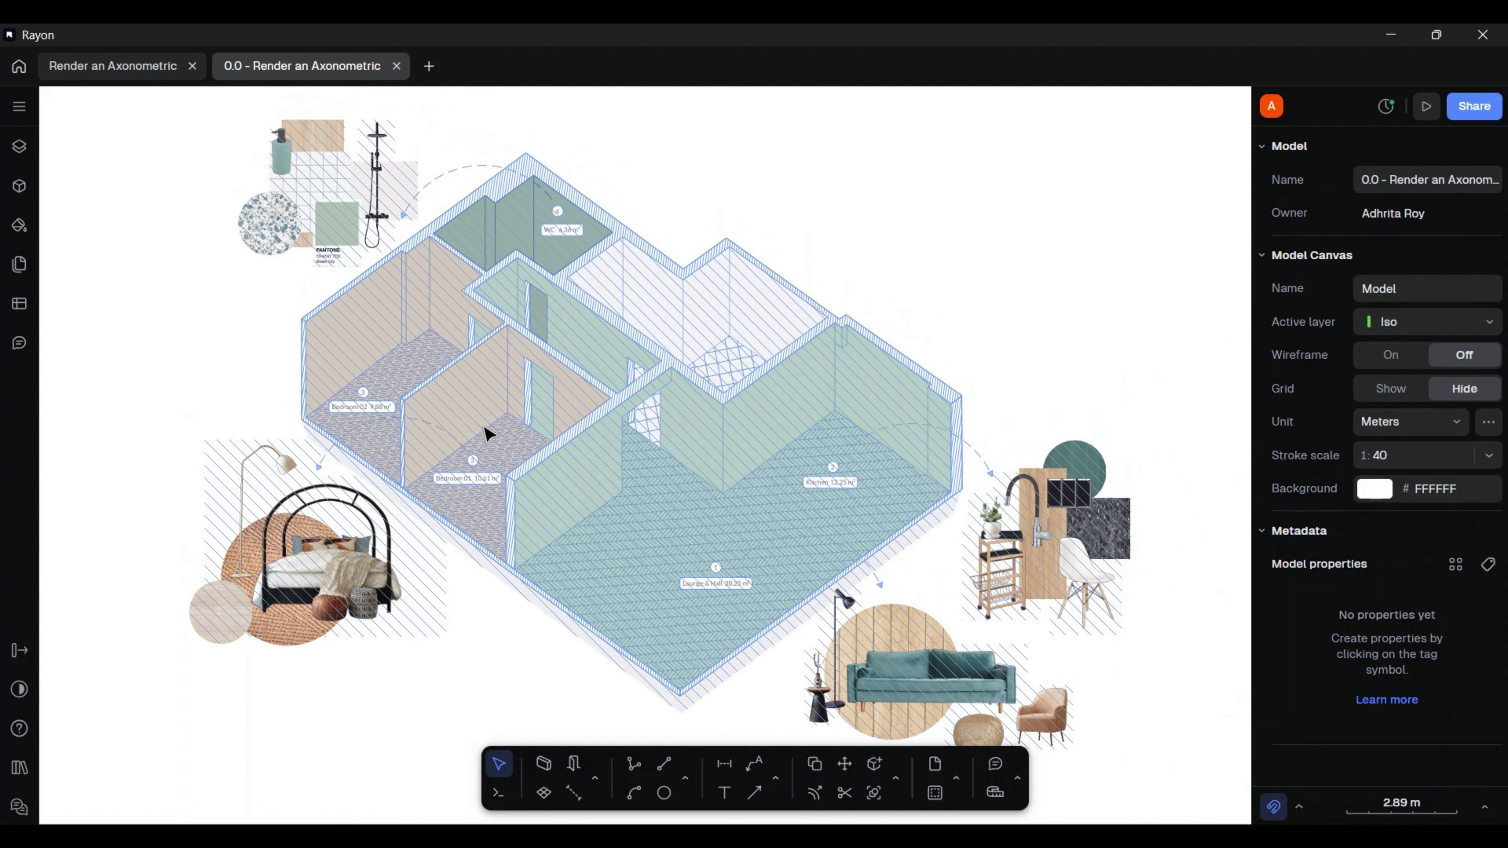
- Examine the available views of the rectangular night stand in the Bedroom basics - 3 views block library
left_click(20, 186)
left_click(271, 110)
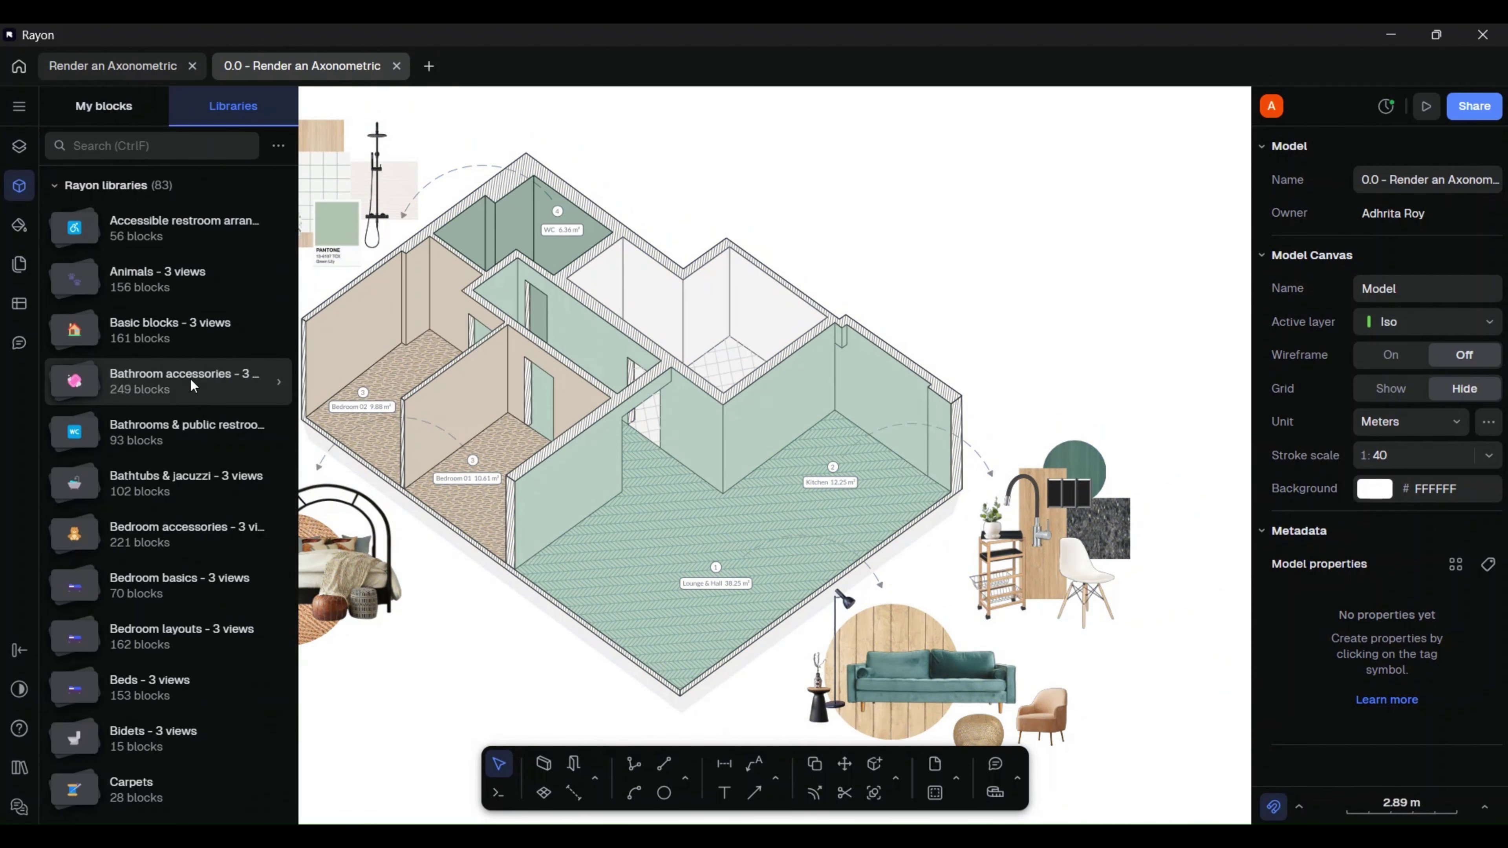
scroll(185, 390, "down", 8)
scroll(185, 391, "up", 4)
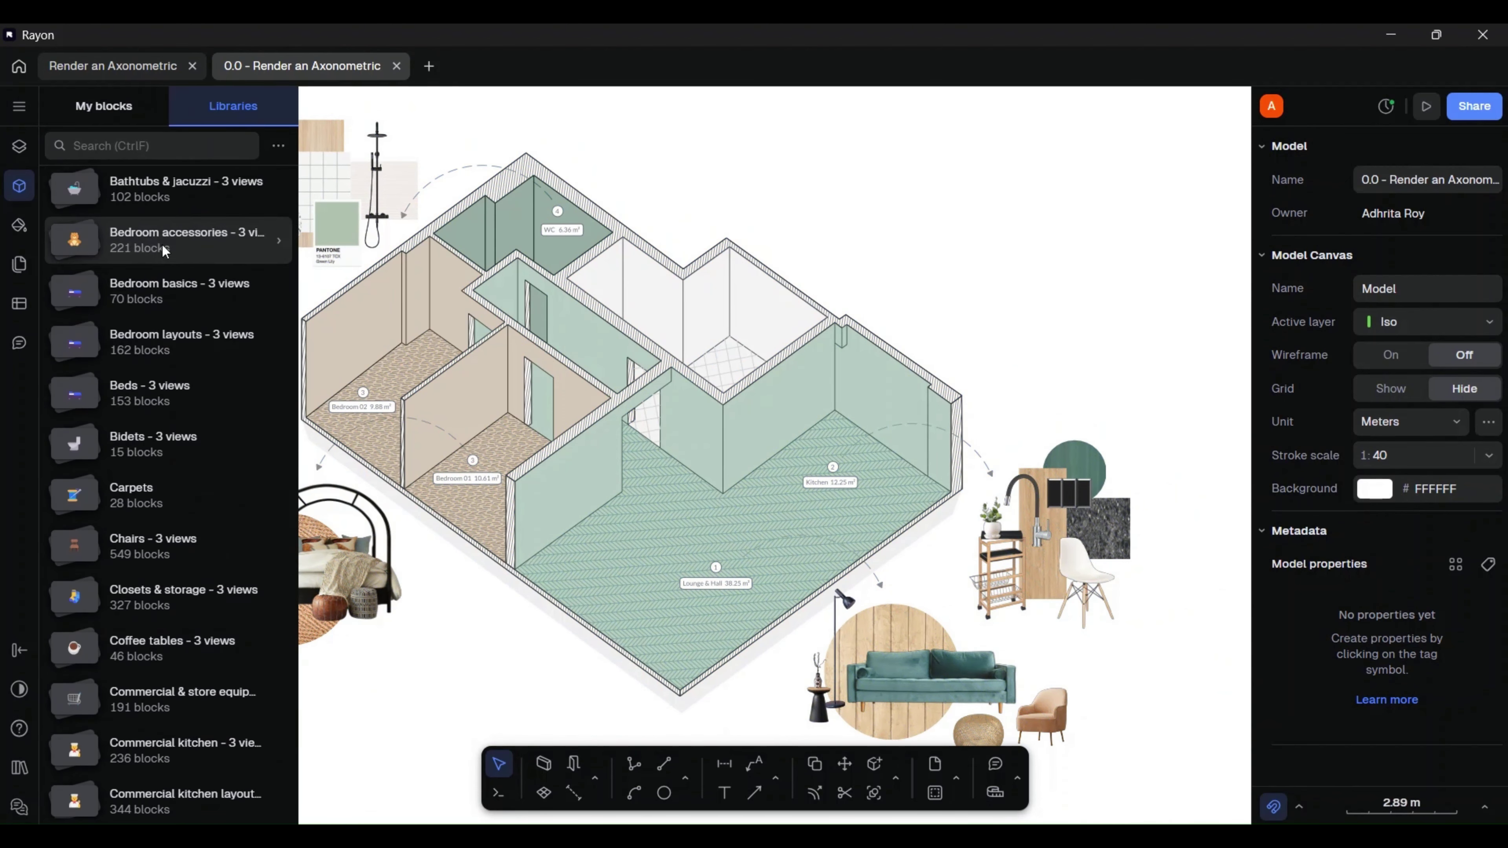
left_click(163, 290)
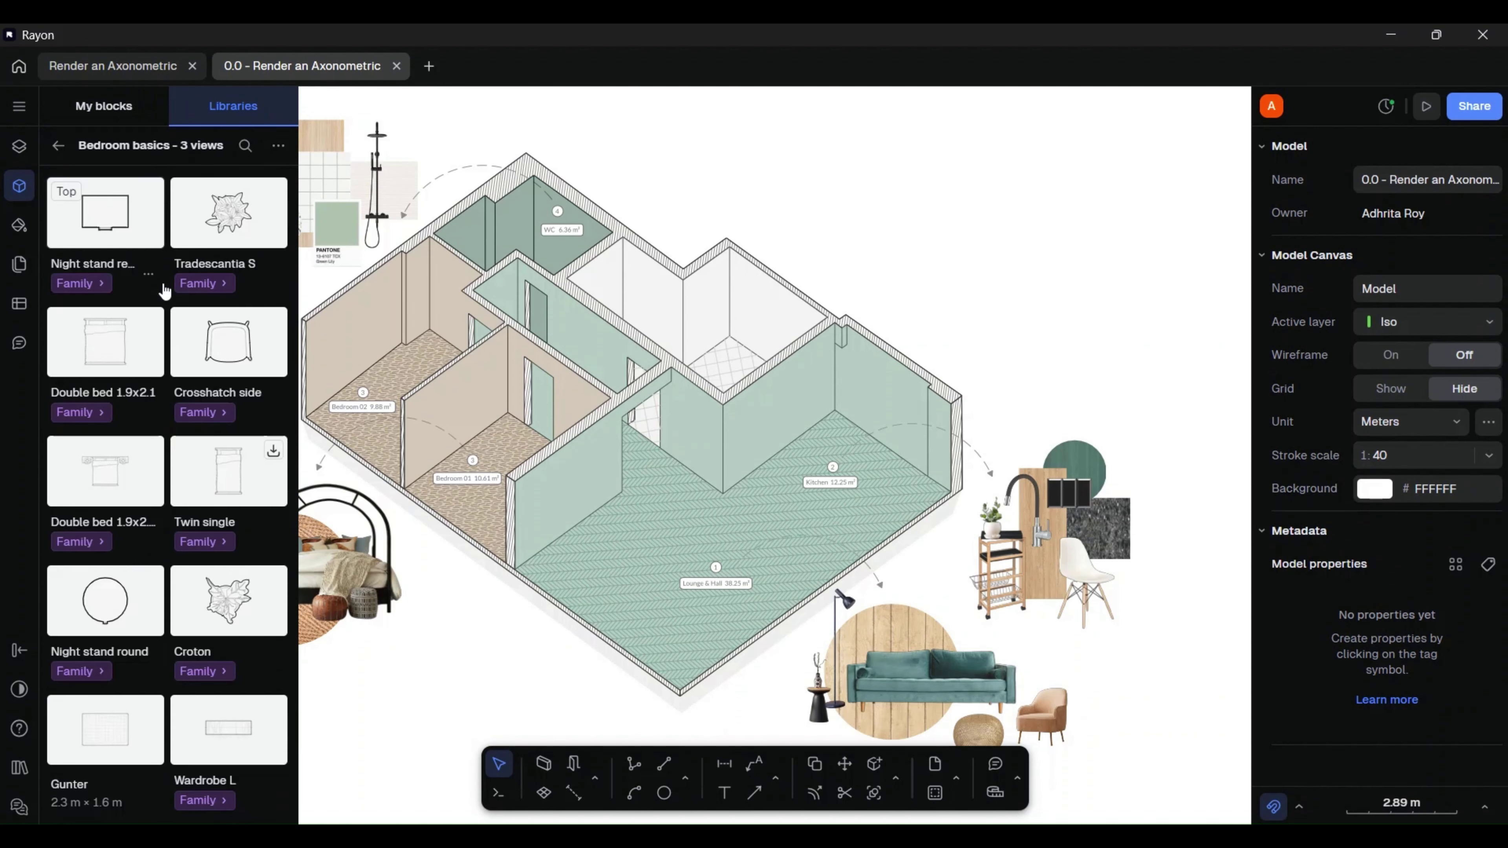
left_click(101, 284)
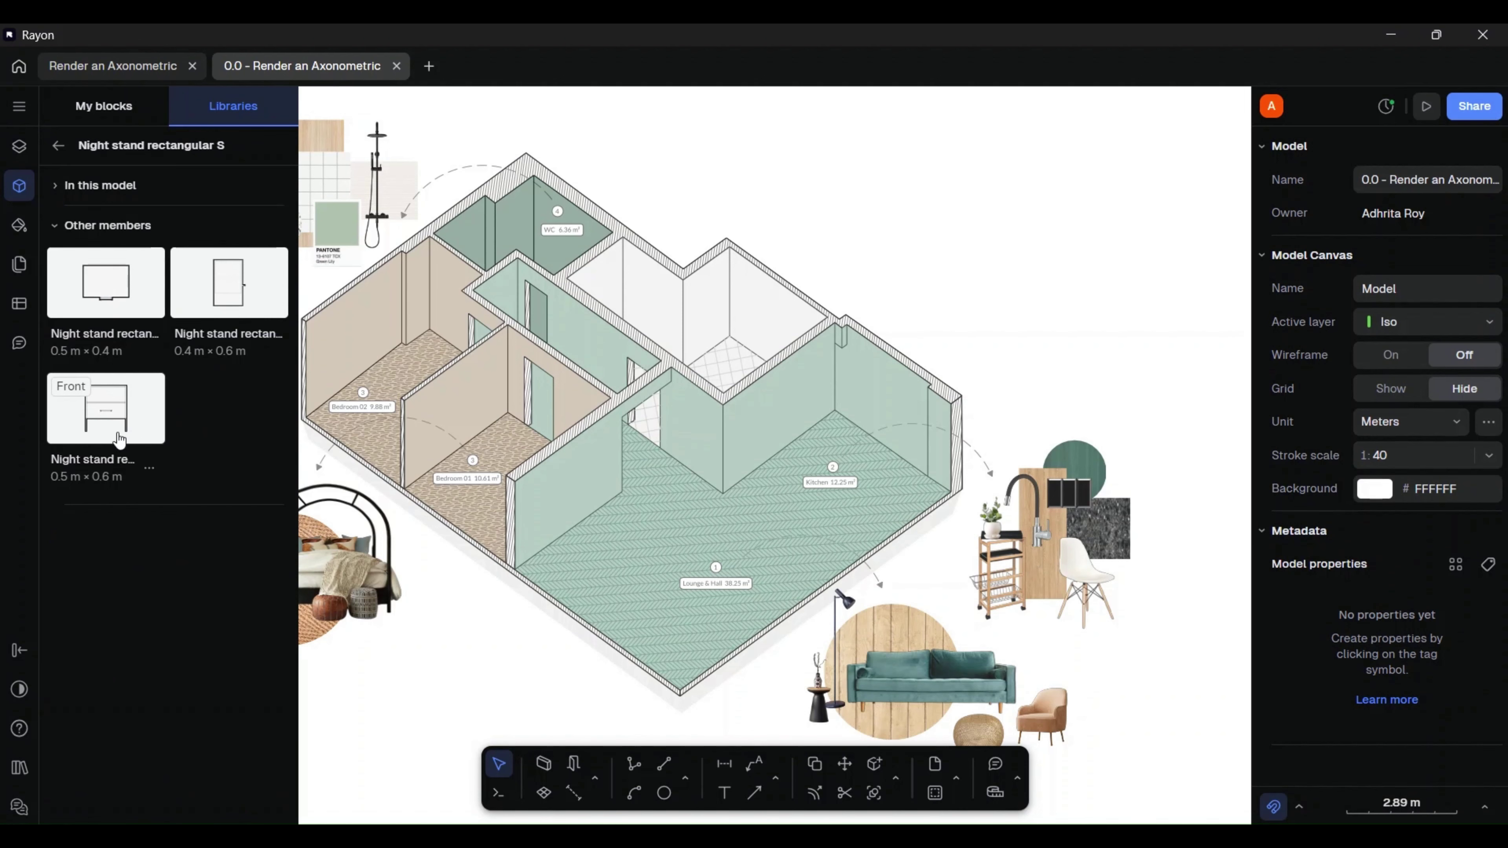
left_click(58, 145)
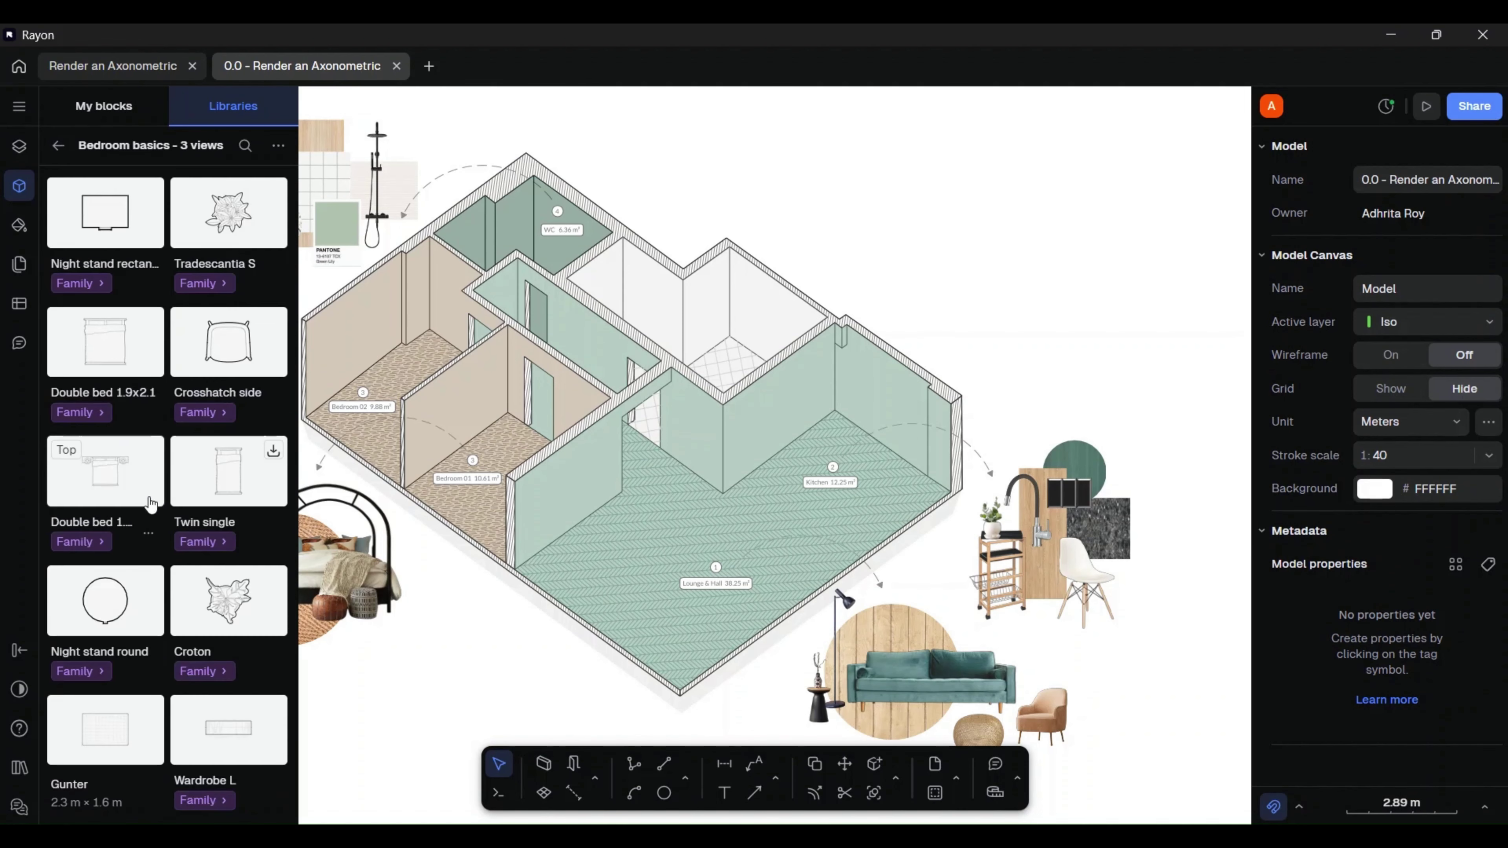
- Examine the available views of the Id air II chair in the Chairs - 3 views block library
left_click(57, 145)
scroll(173, 512, "down", 4)
scroll(172, 508, "down", 4)
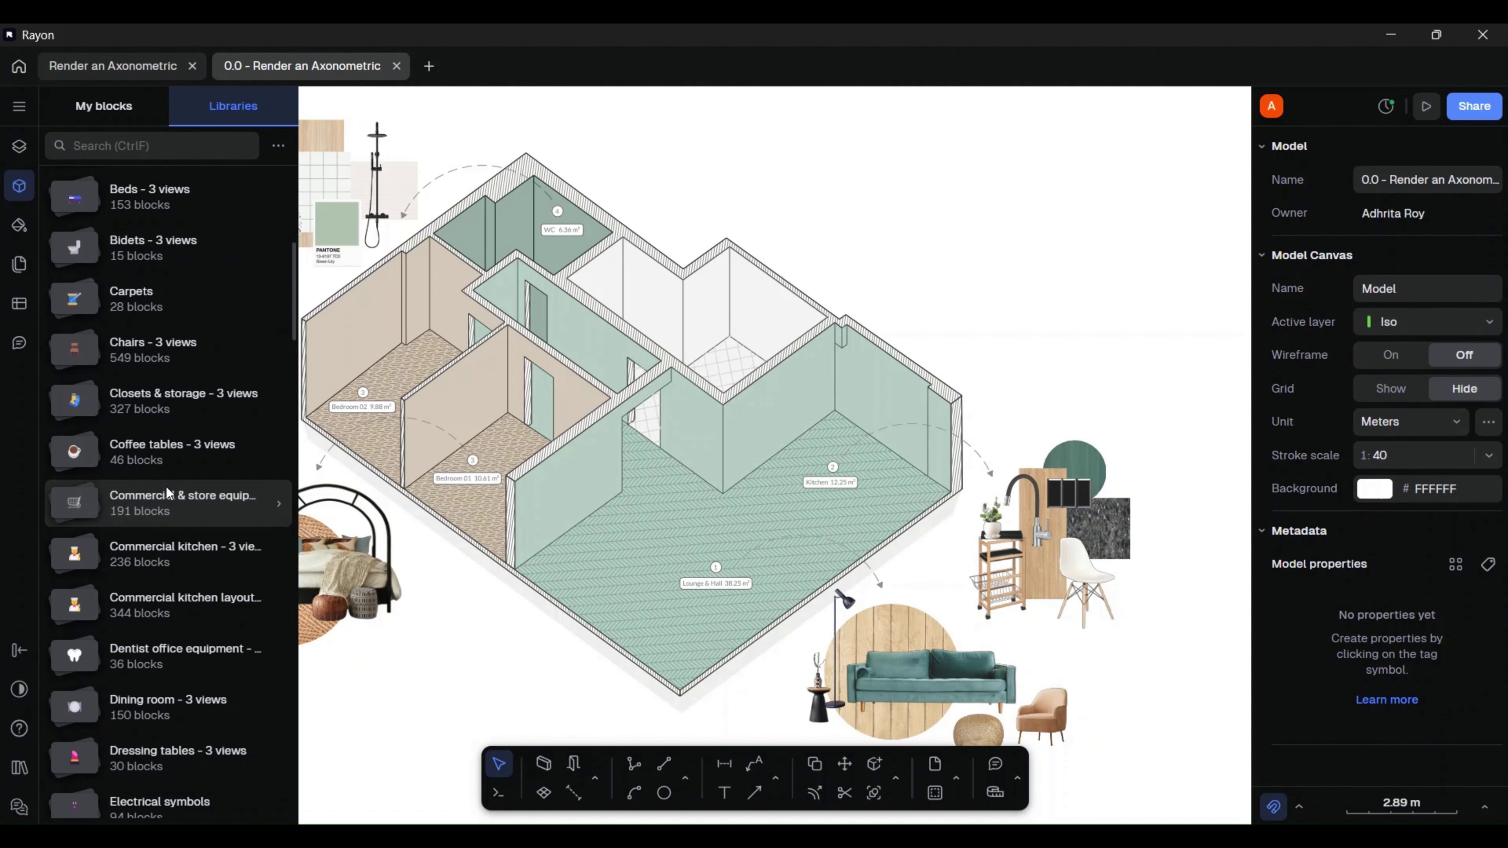
left_click(139, 344)
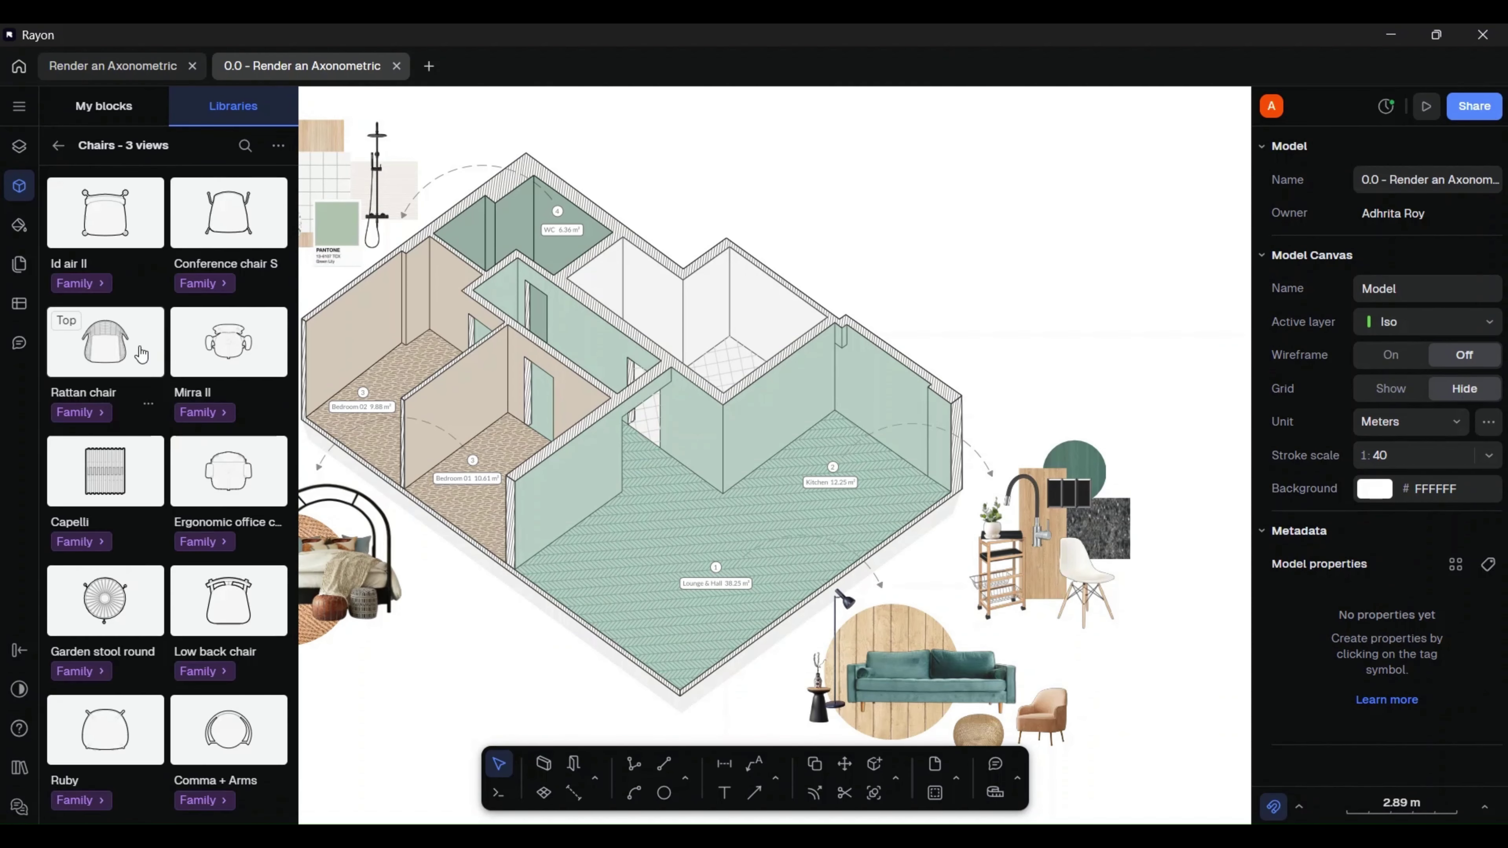
left_click(92, 285)
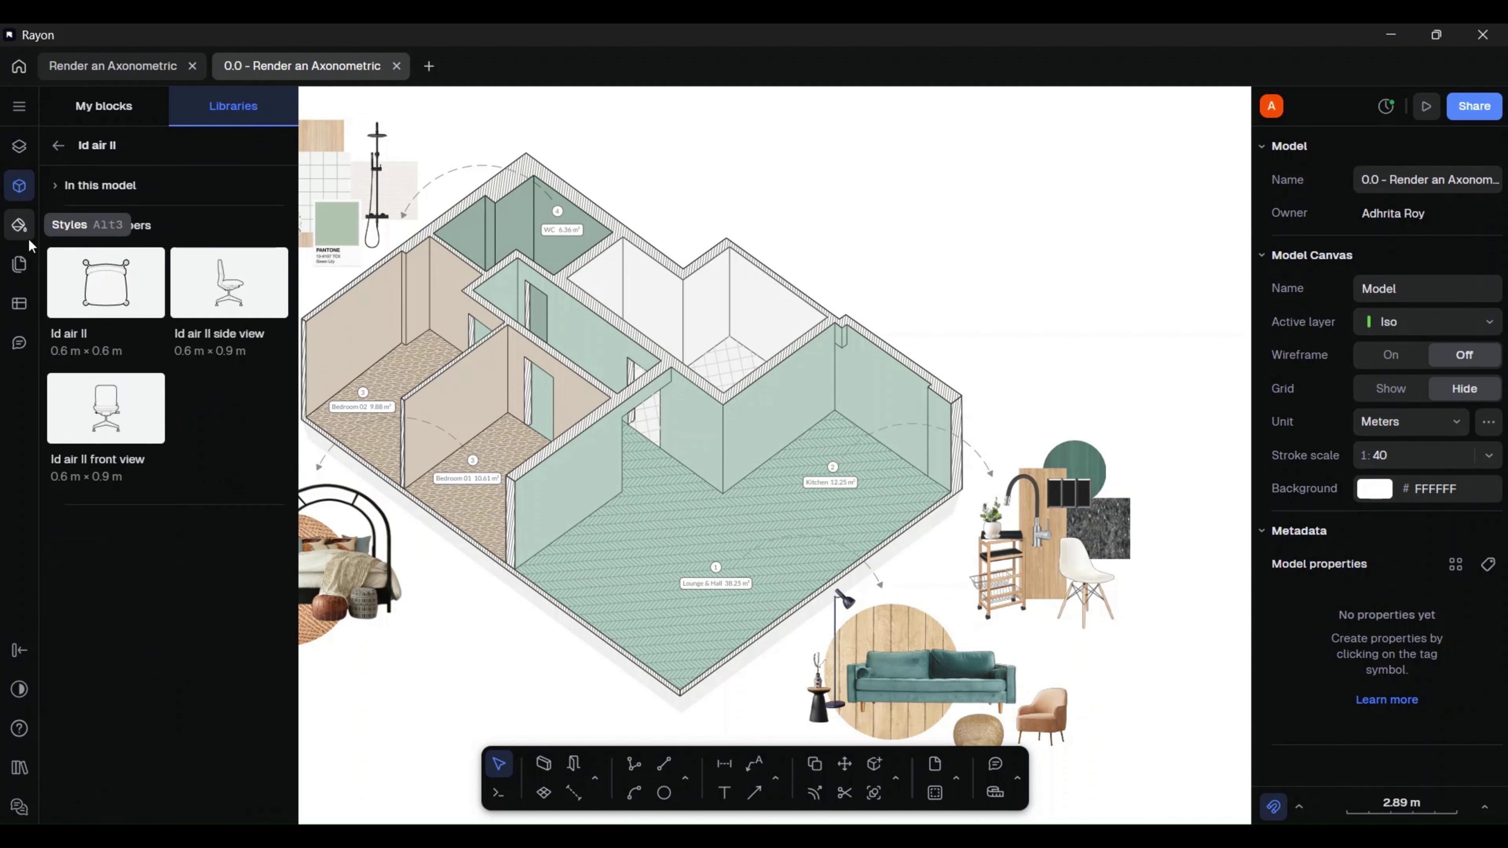
left_click(59, 146)
left_click(59, 146)
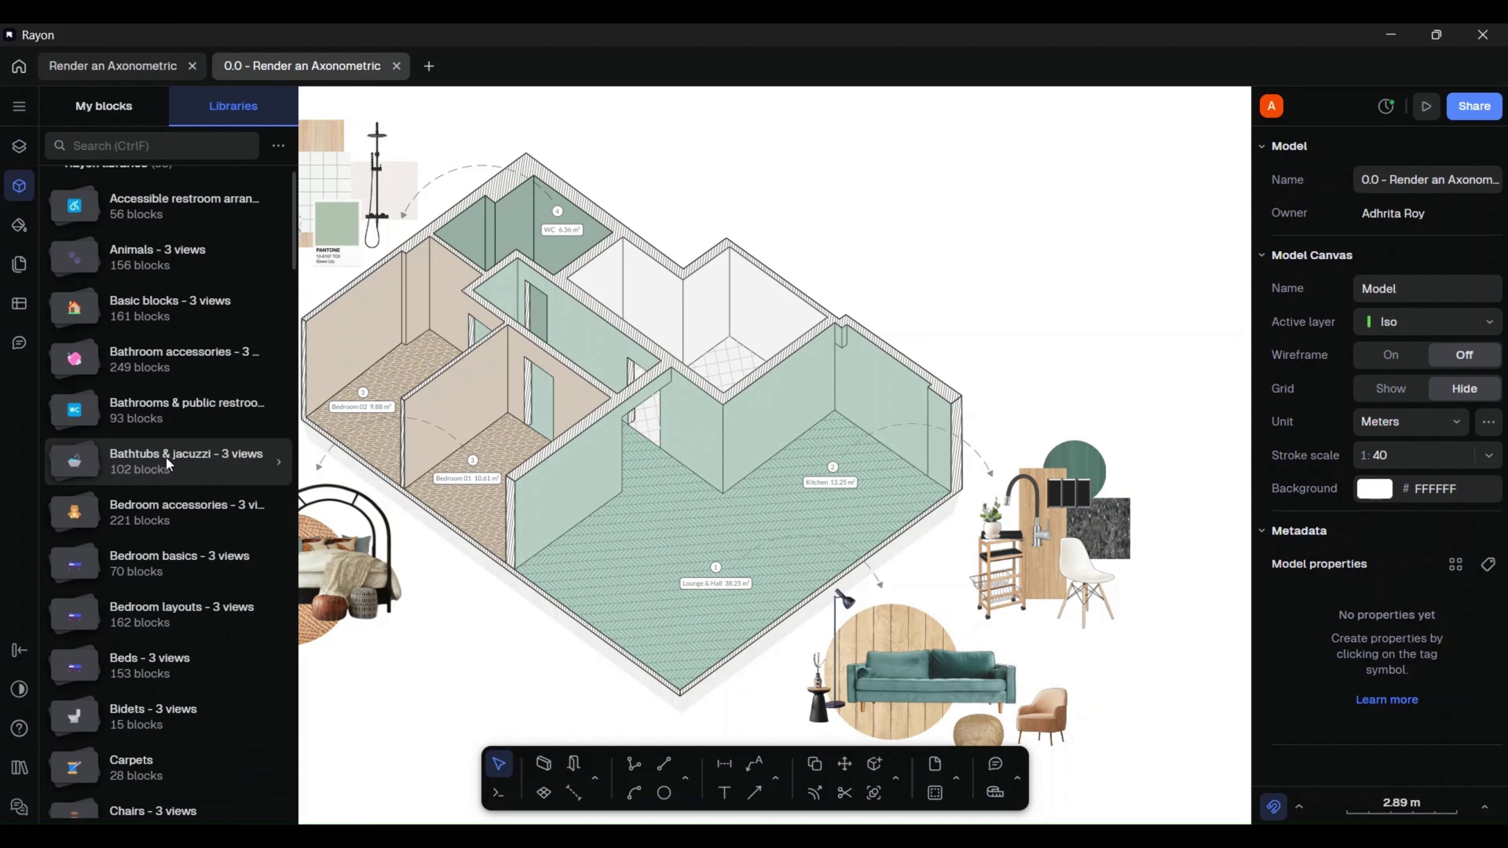
- Browse the ready-made title block designs in the Title blocks & annotations library
scroll(166, 455, "down", 15)
scroll(165, 456, "down", 14)
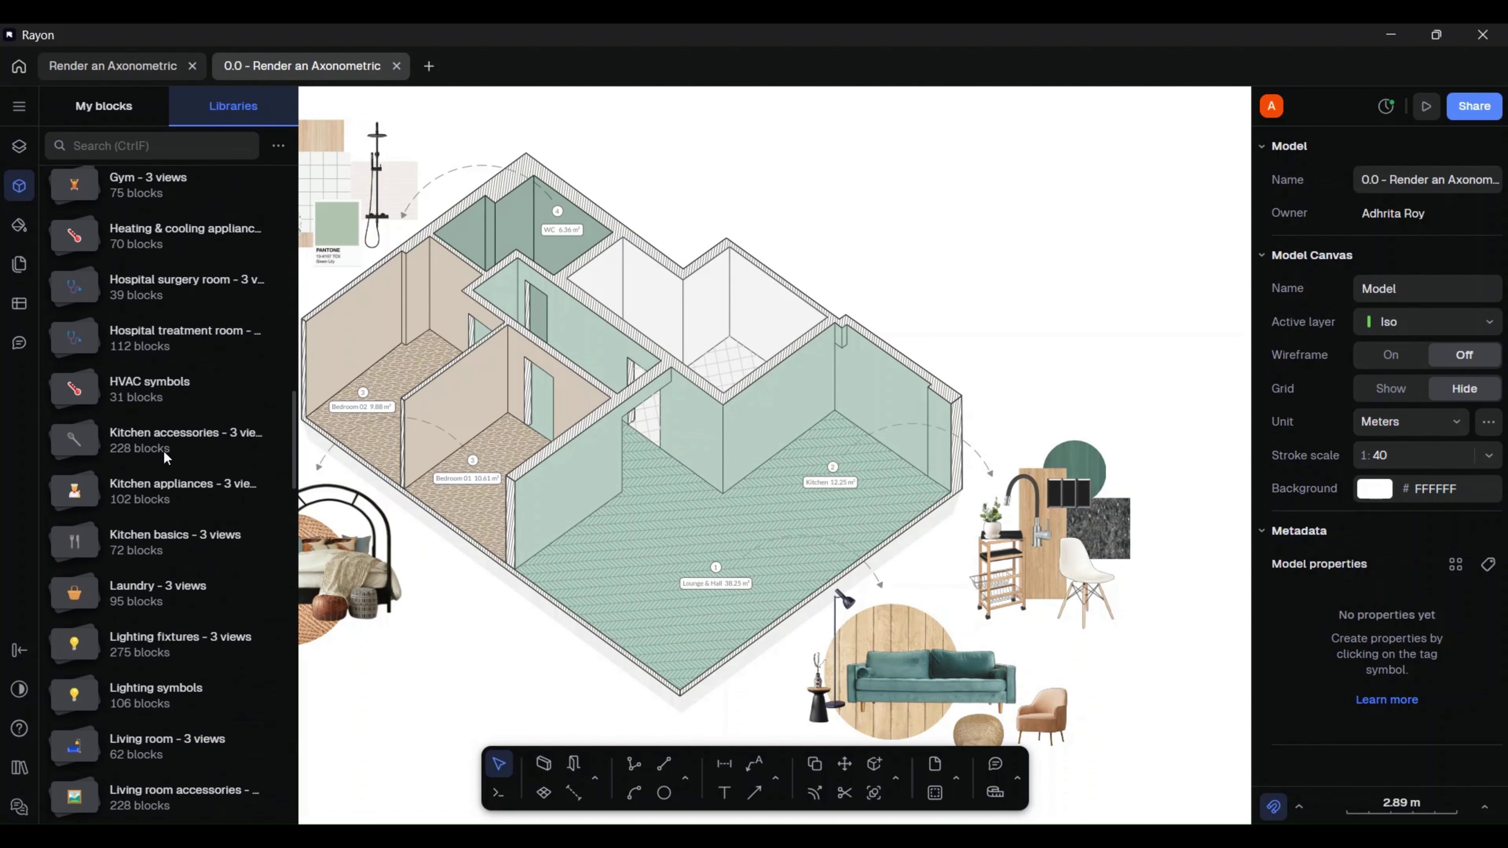
scroll(162, 450, "down", 15)
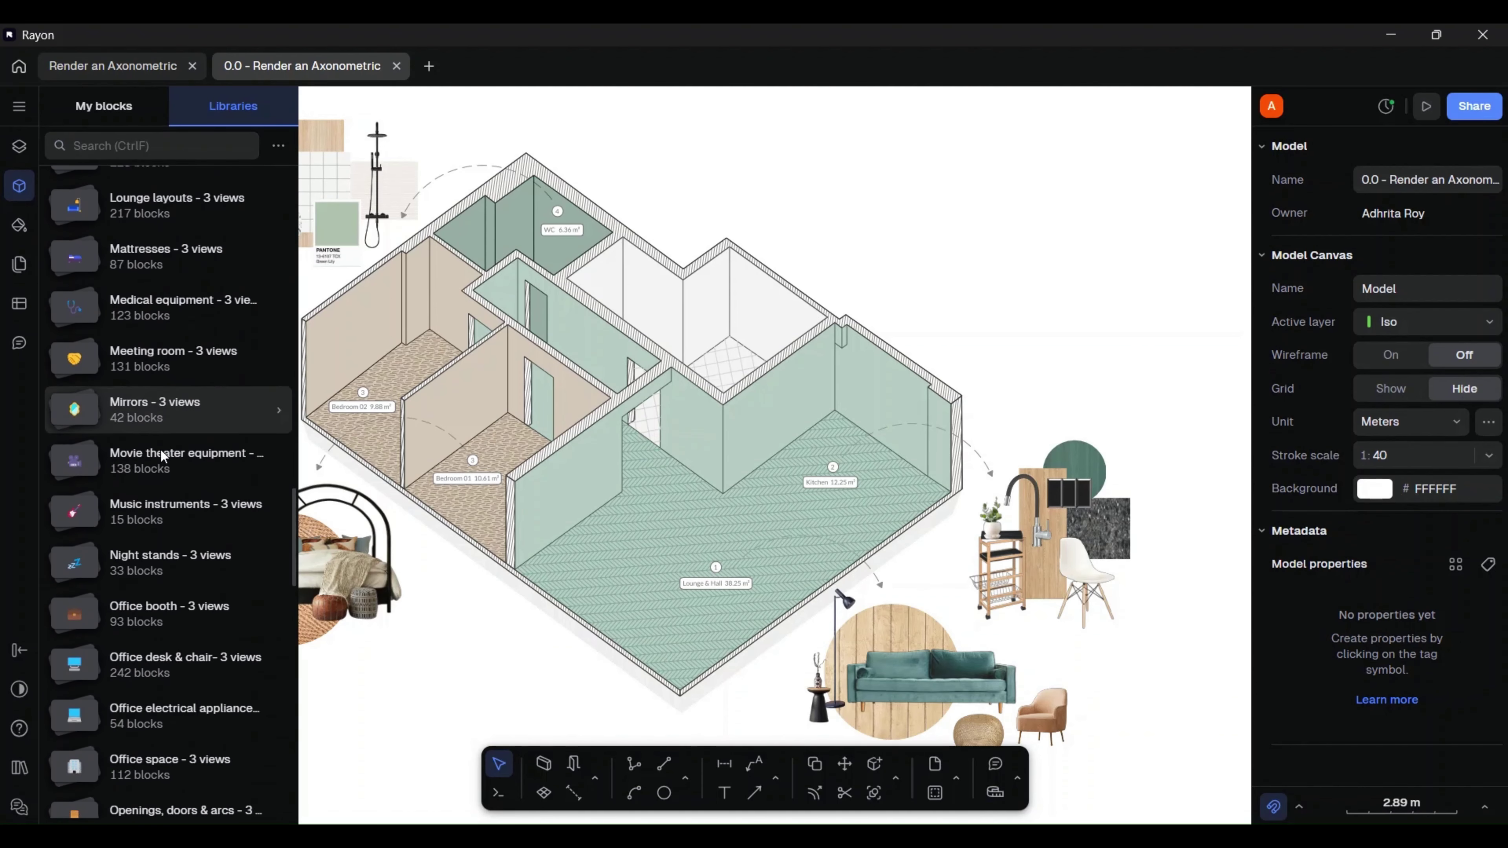
scroll(160, 448, "down", 10)
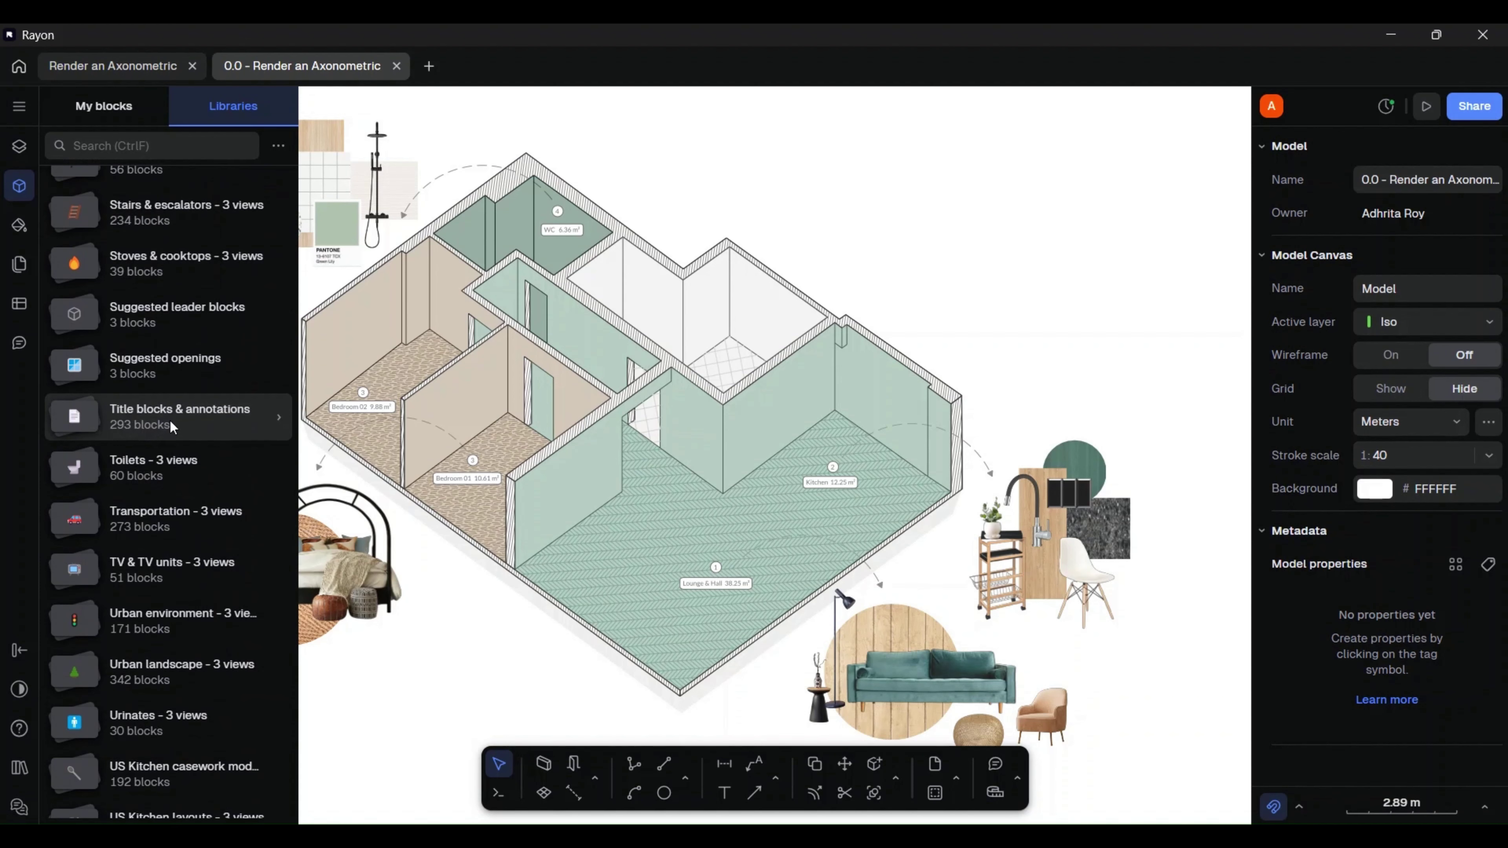
left_click(165, 416)
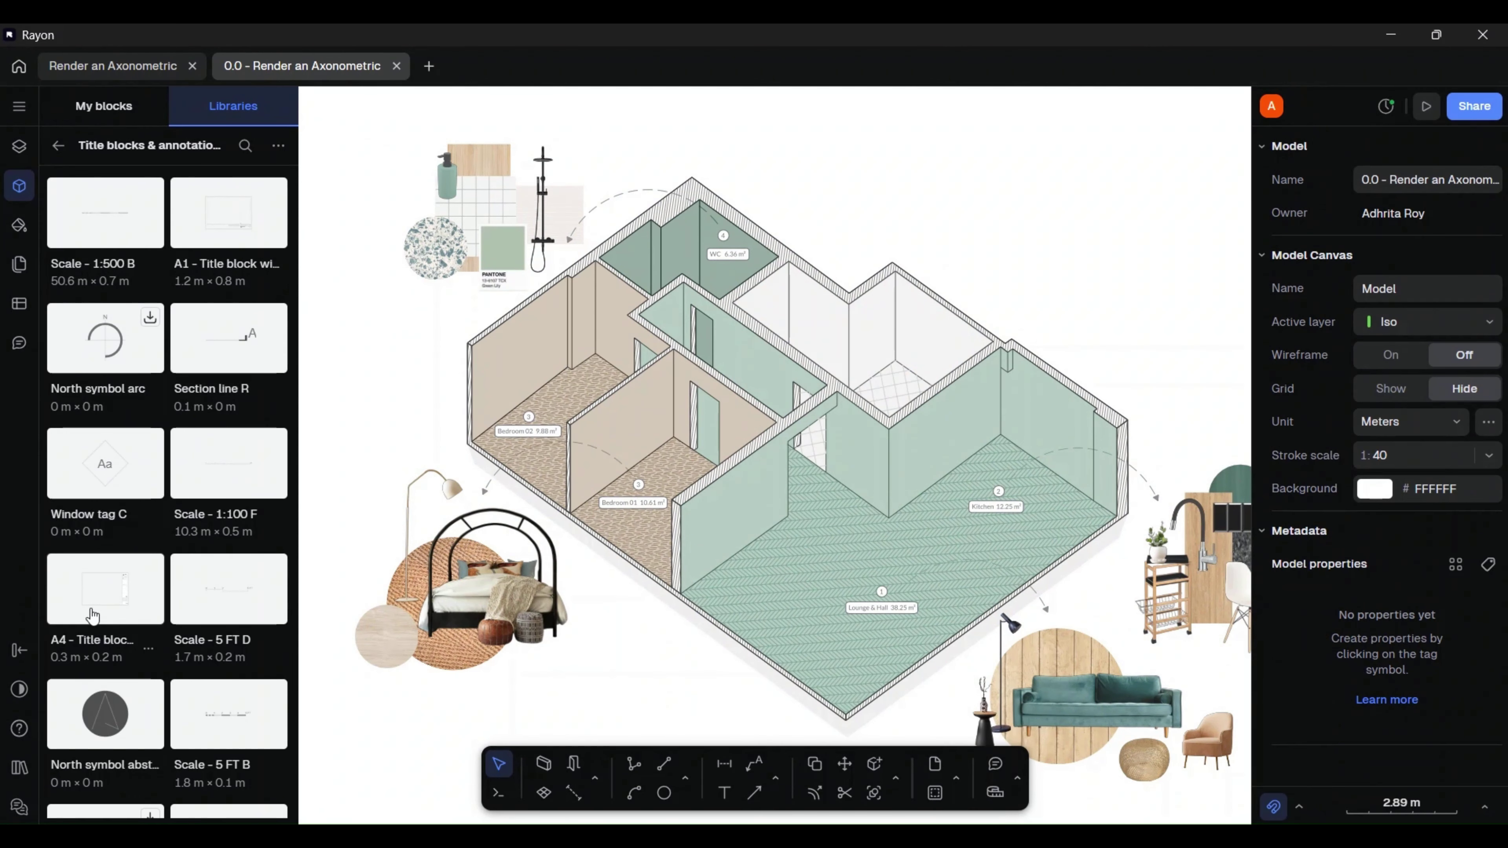
scroll(95, 626, "down", 5)
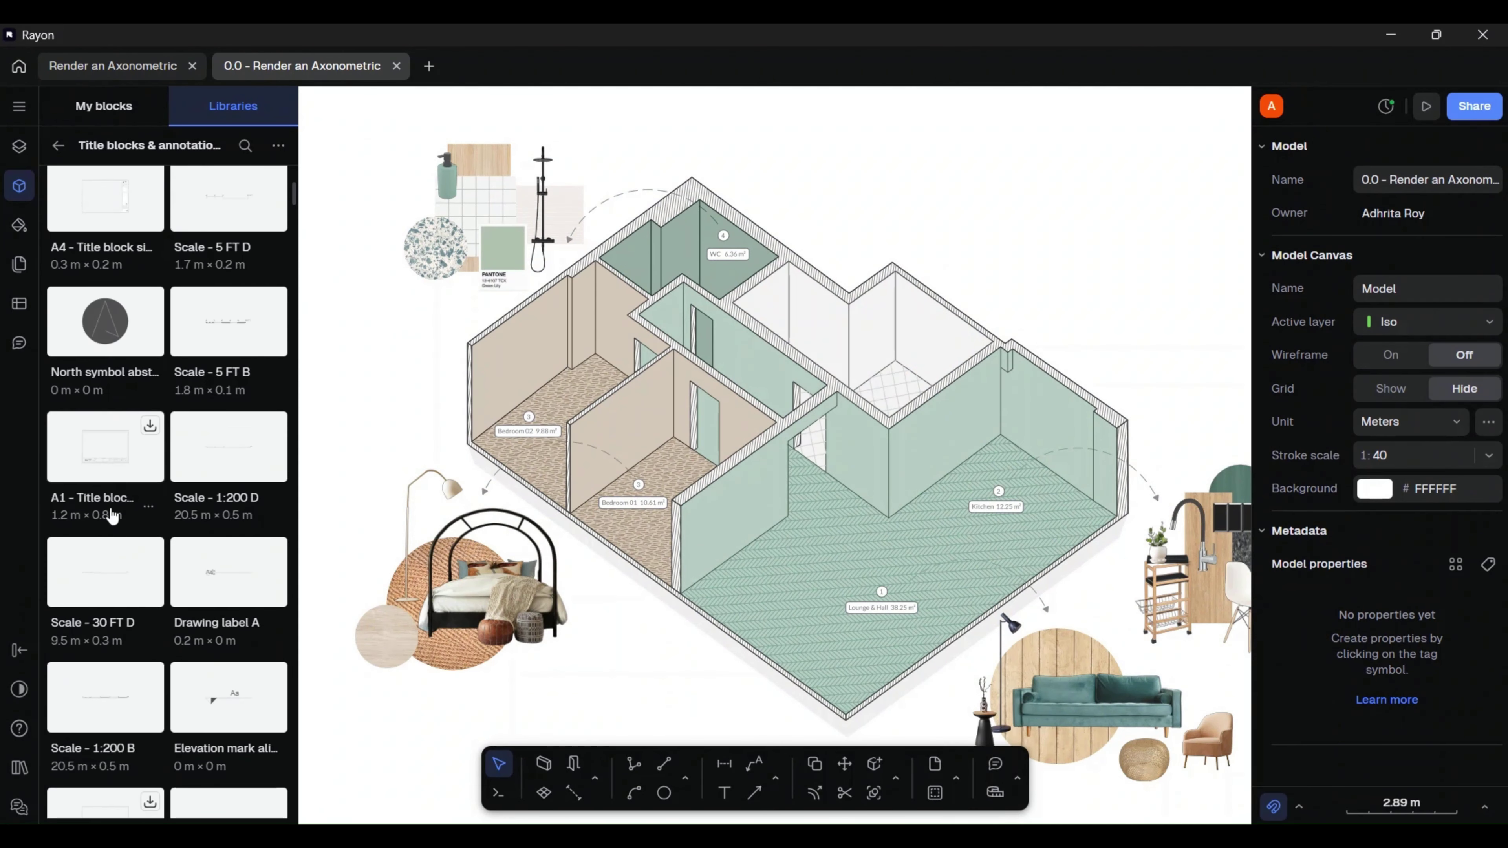
scroll(92, 535, "down", 5)
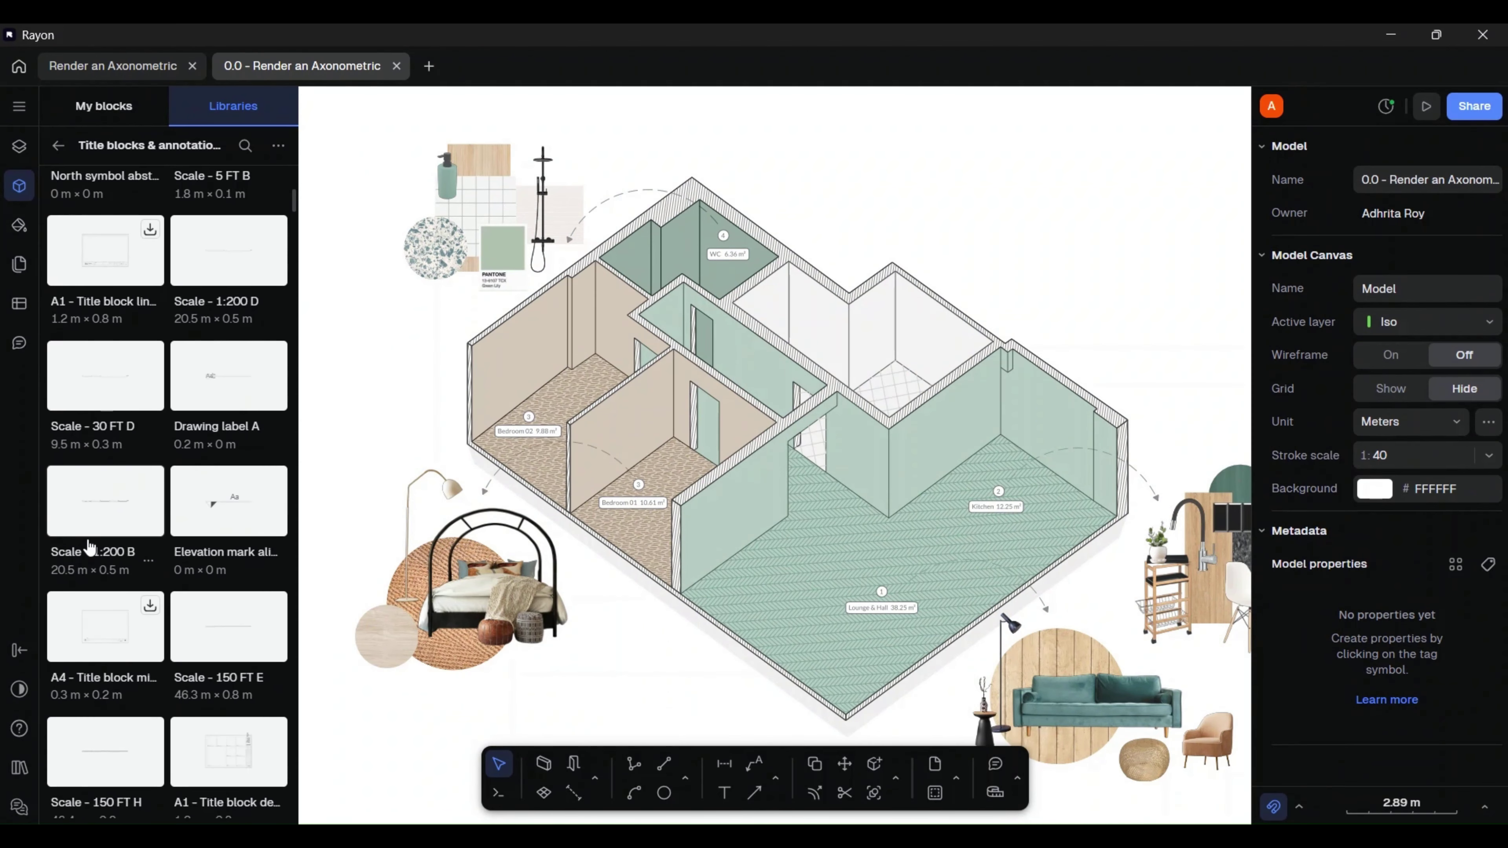
scroll(95, 552, "down", 3)
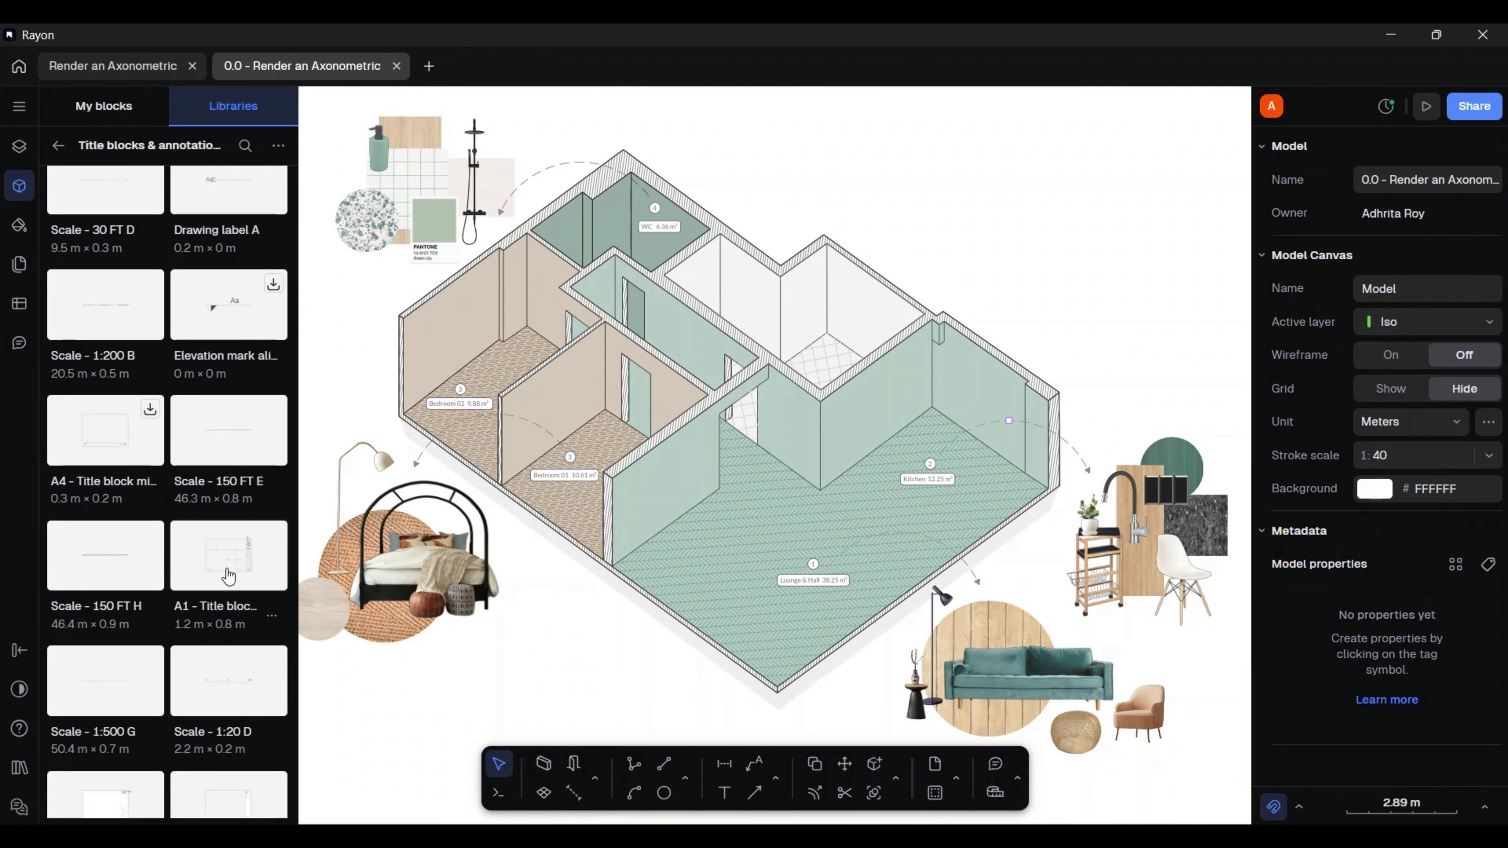
scroll(228, 576, "down", 10)
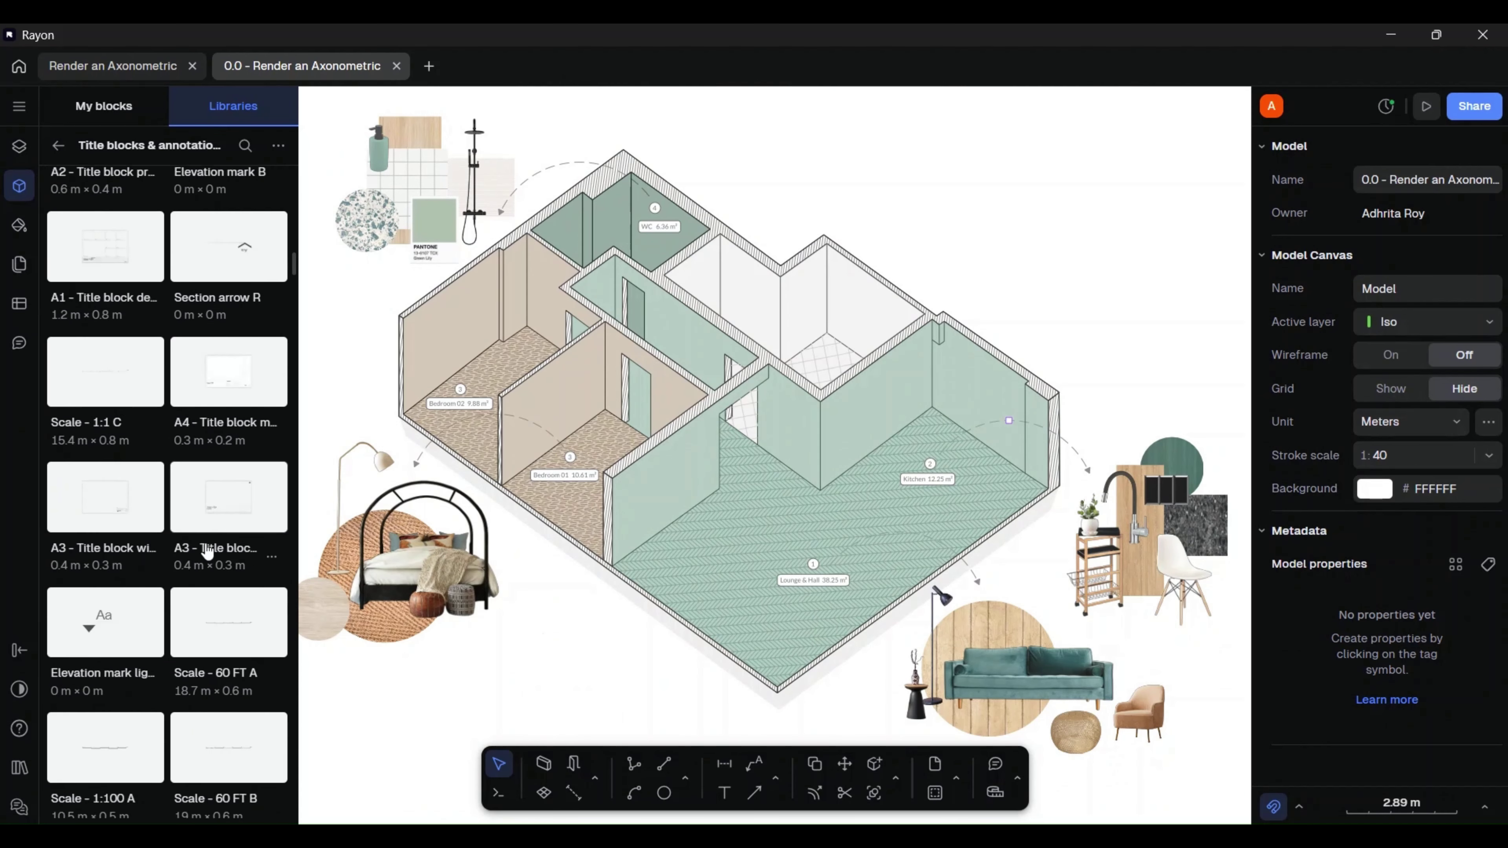
scroll(178, 541, "down", 8)
scroll(237, 624, "up", 10)
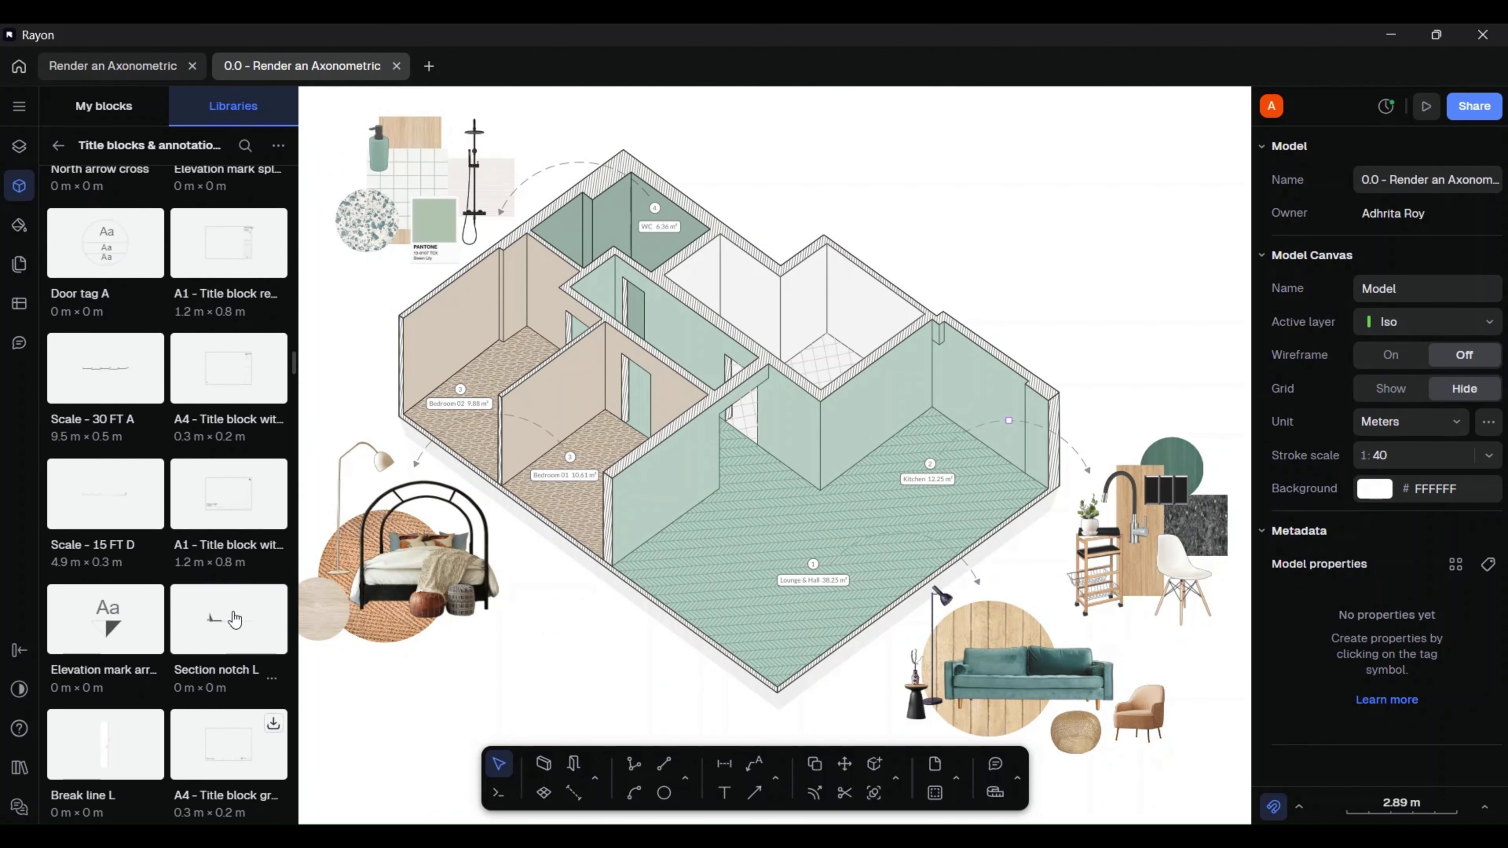
scroll(235, 625, "down", 15)
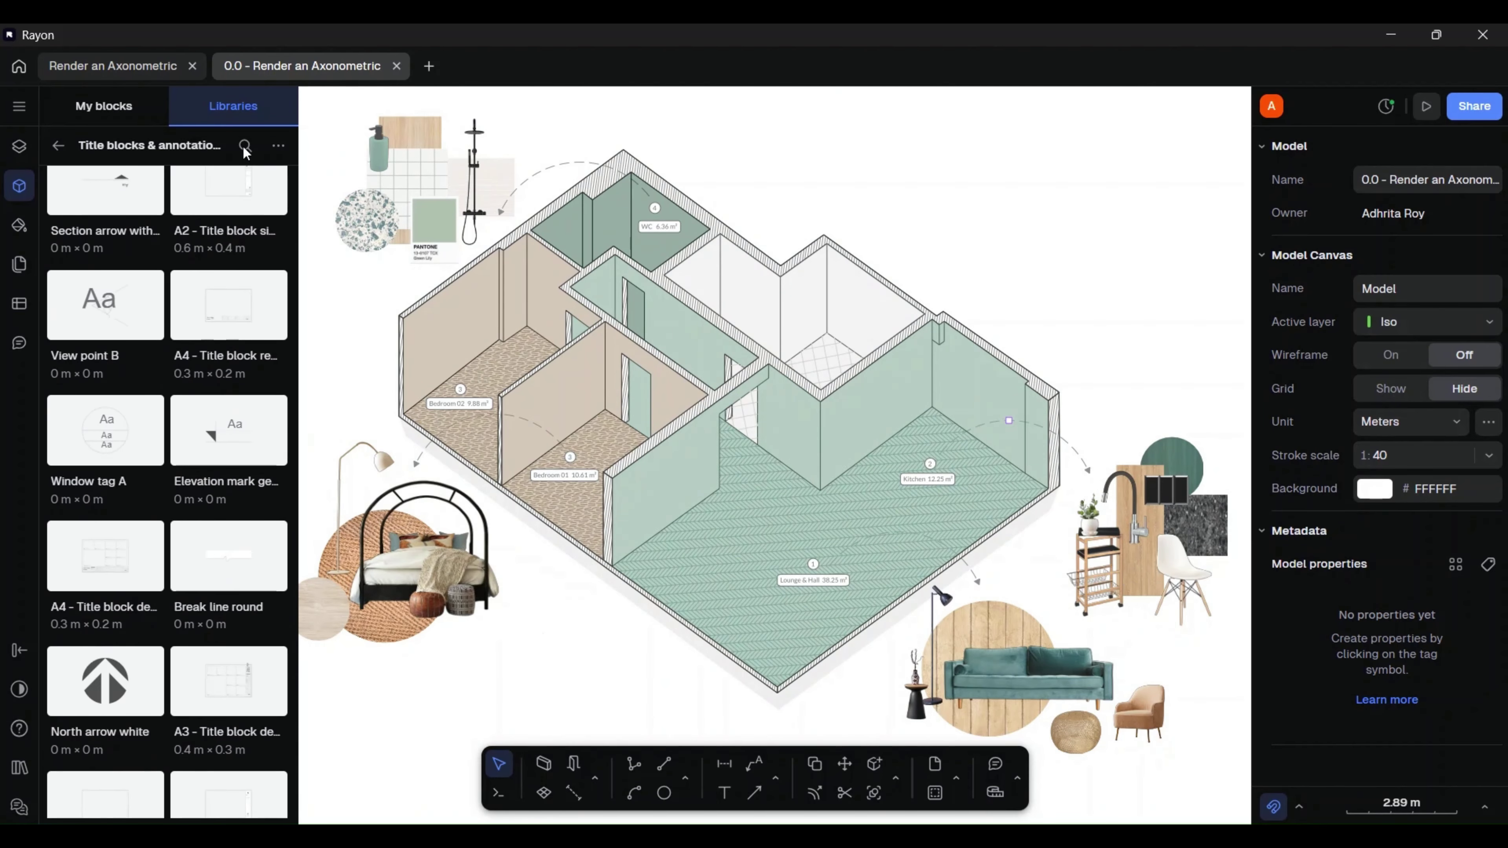
- Insert the 24.6 × 17.4 m title block from this model's own blocks and move it above the Existing Floor Plan sheet
left_click(96, 110)
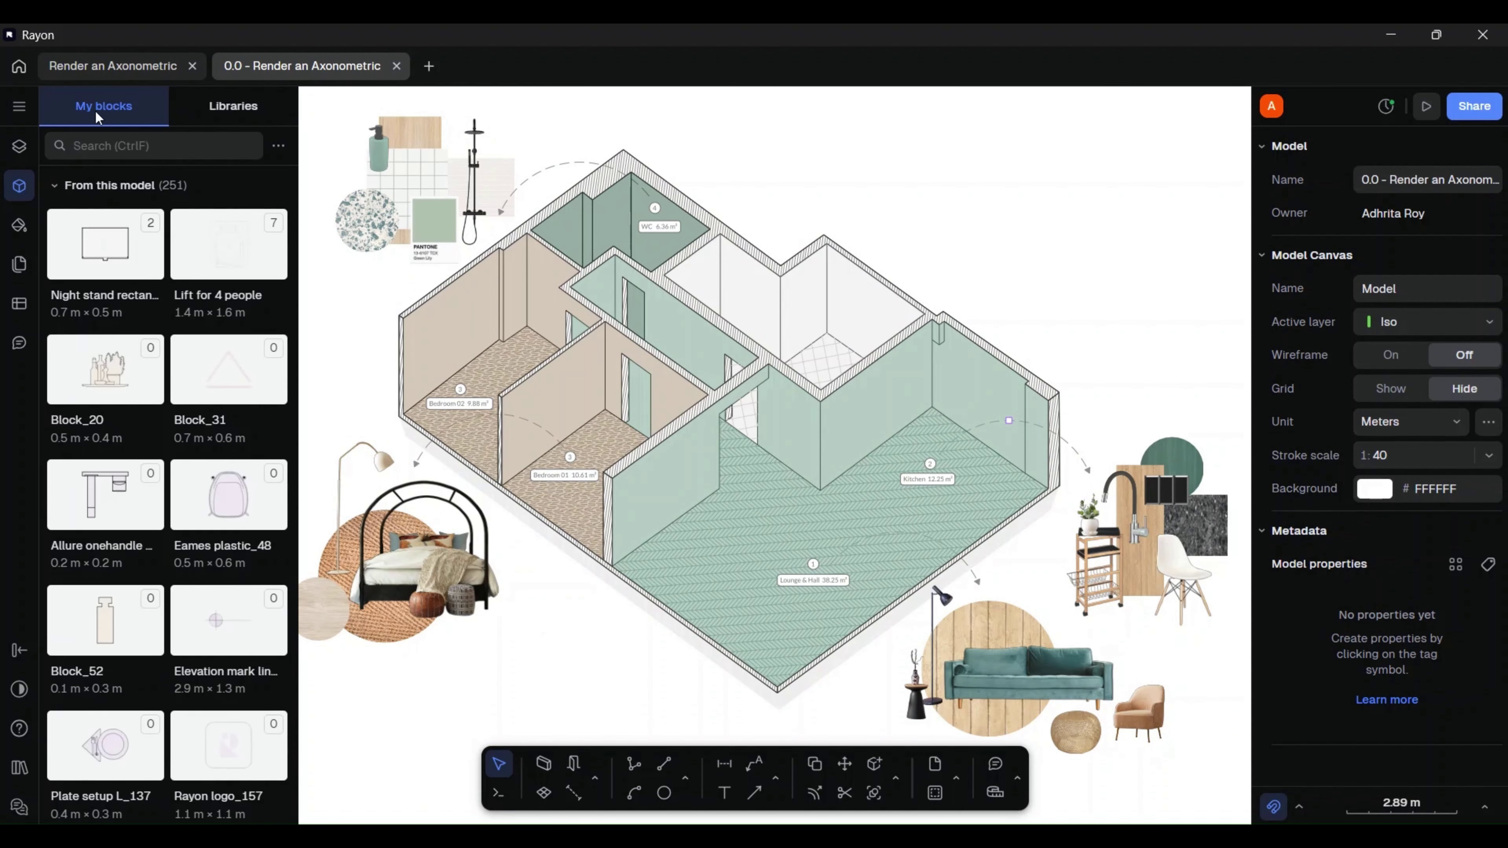
scroll(493, 380, "down", 10)
middle_click_drag(669, 357, 536, 362)
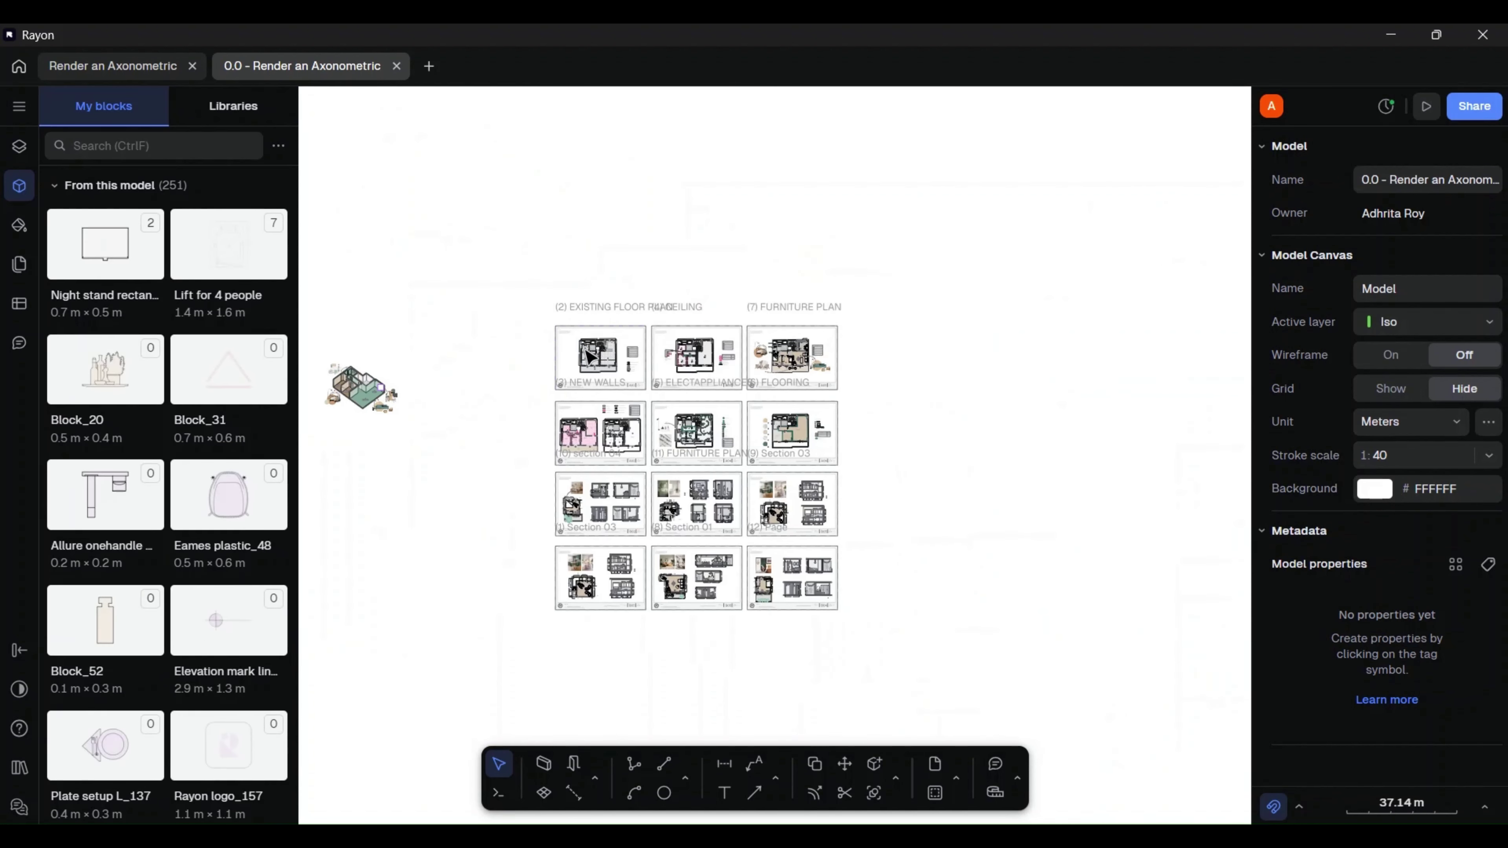
scroll(606, 352, "up", 8)
scroll(641, 290, "down", 3)
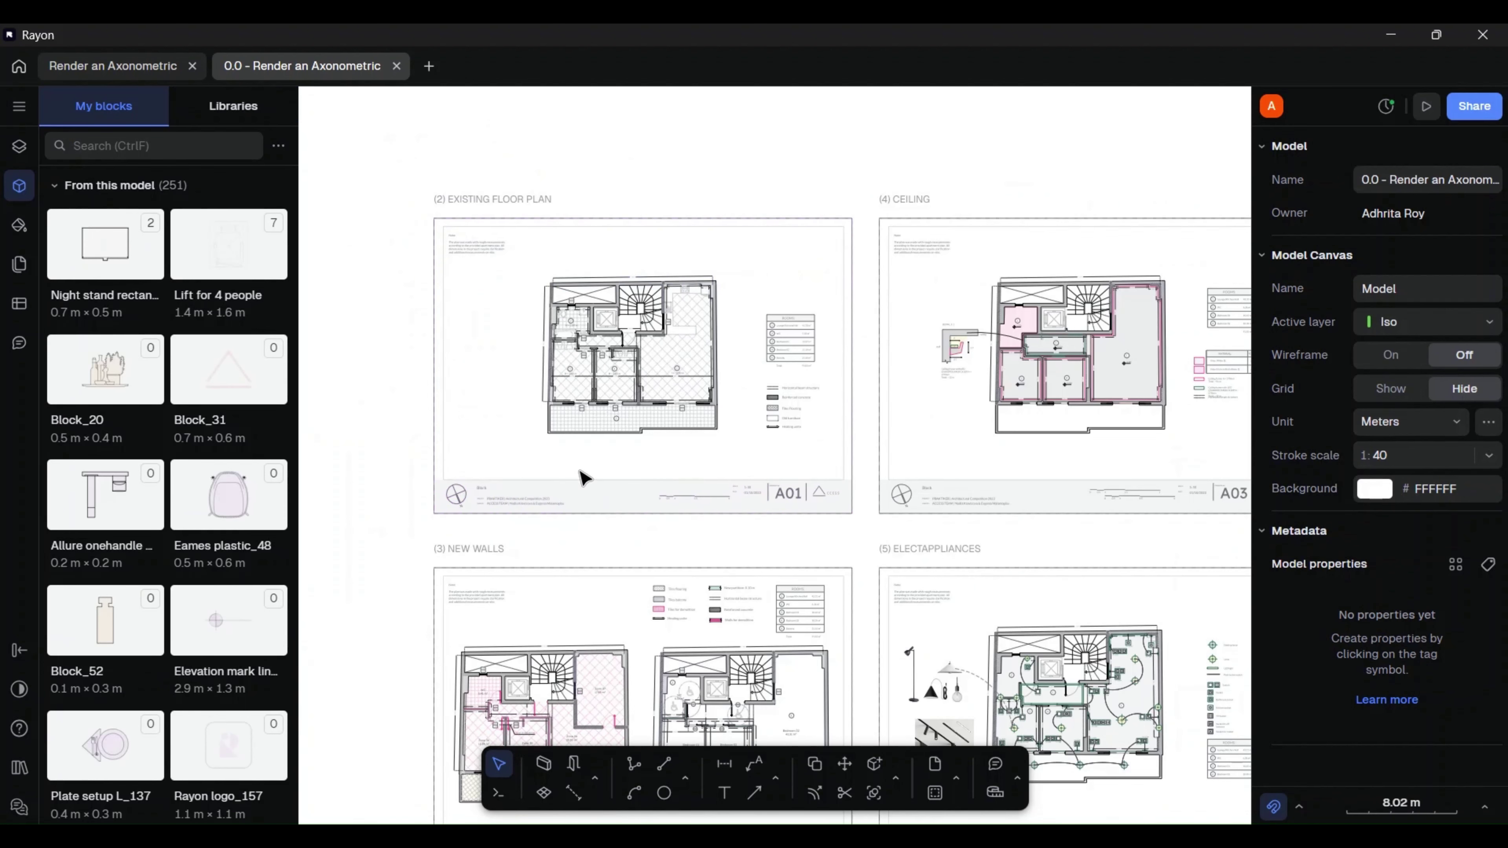
scroll(116, 403, "down", 15)
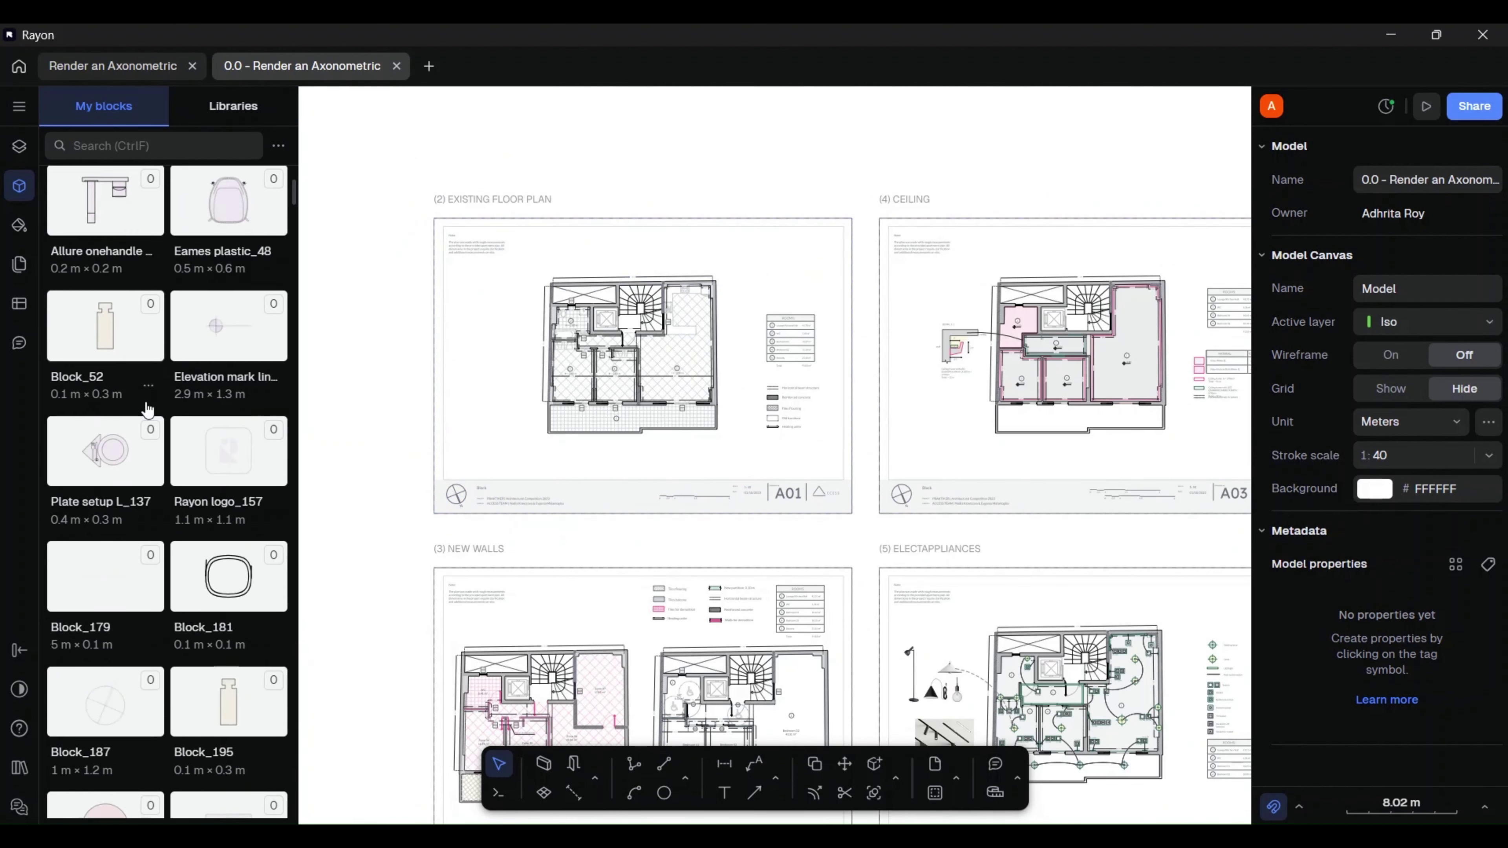
scroll(134, 414, "down", 15)
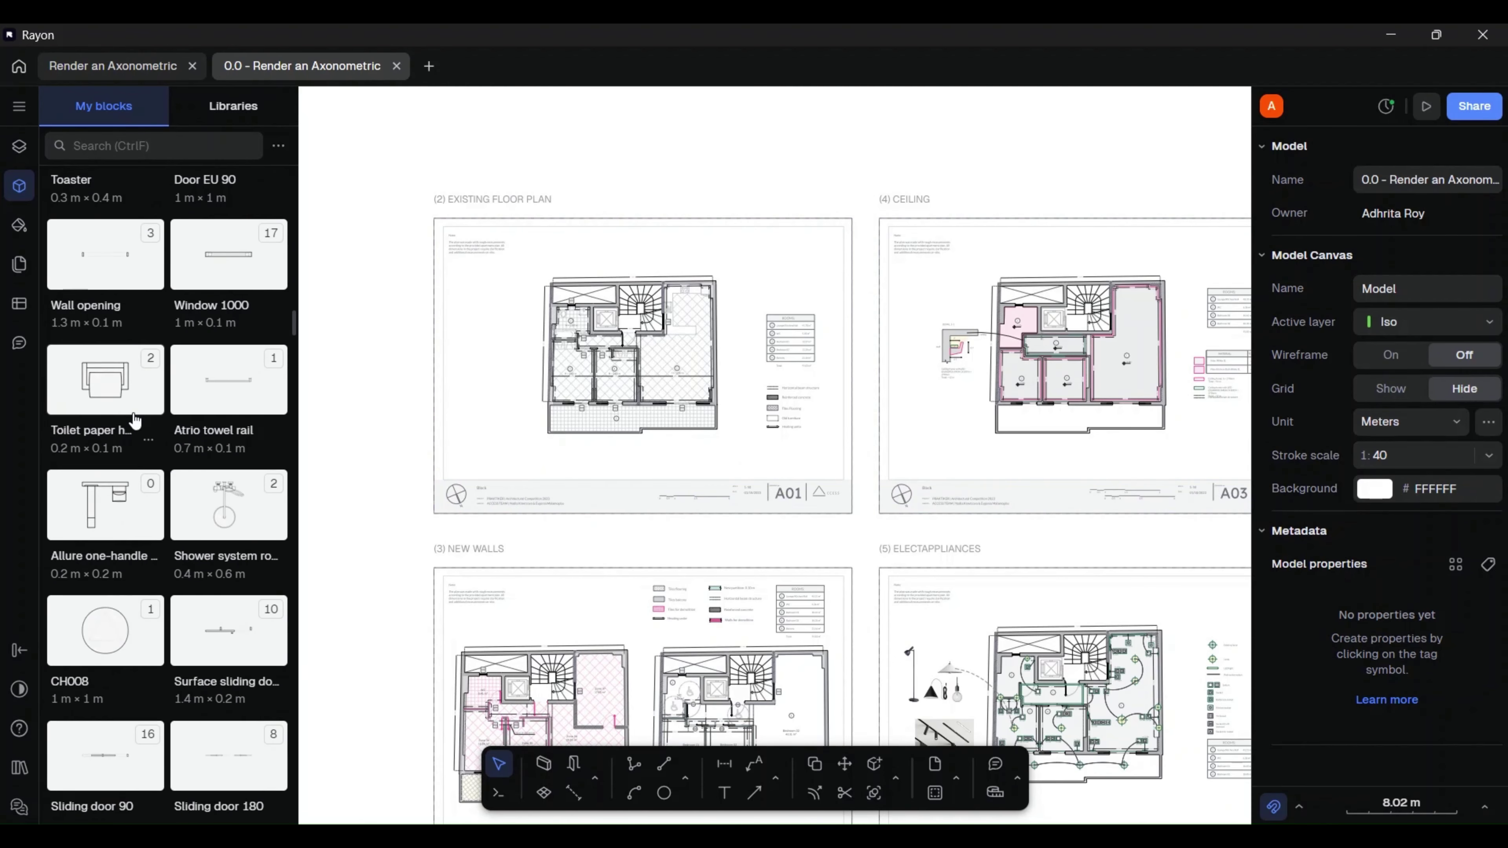
left_click(107, 344)
double_click(94, 351)
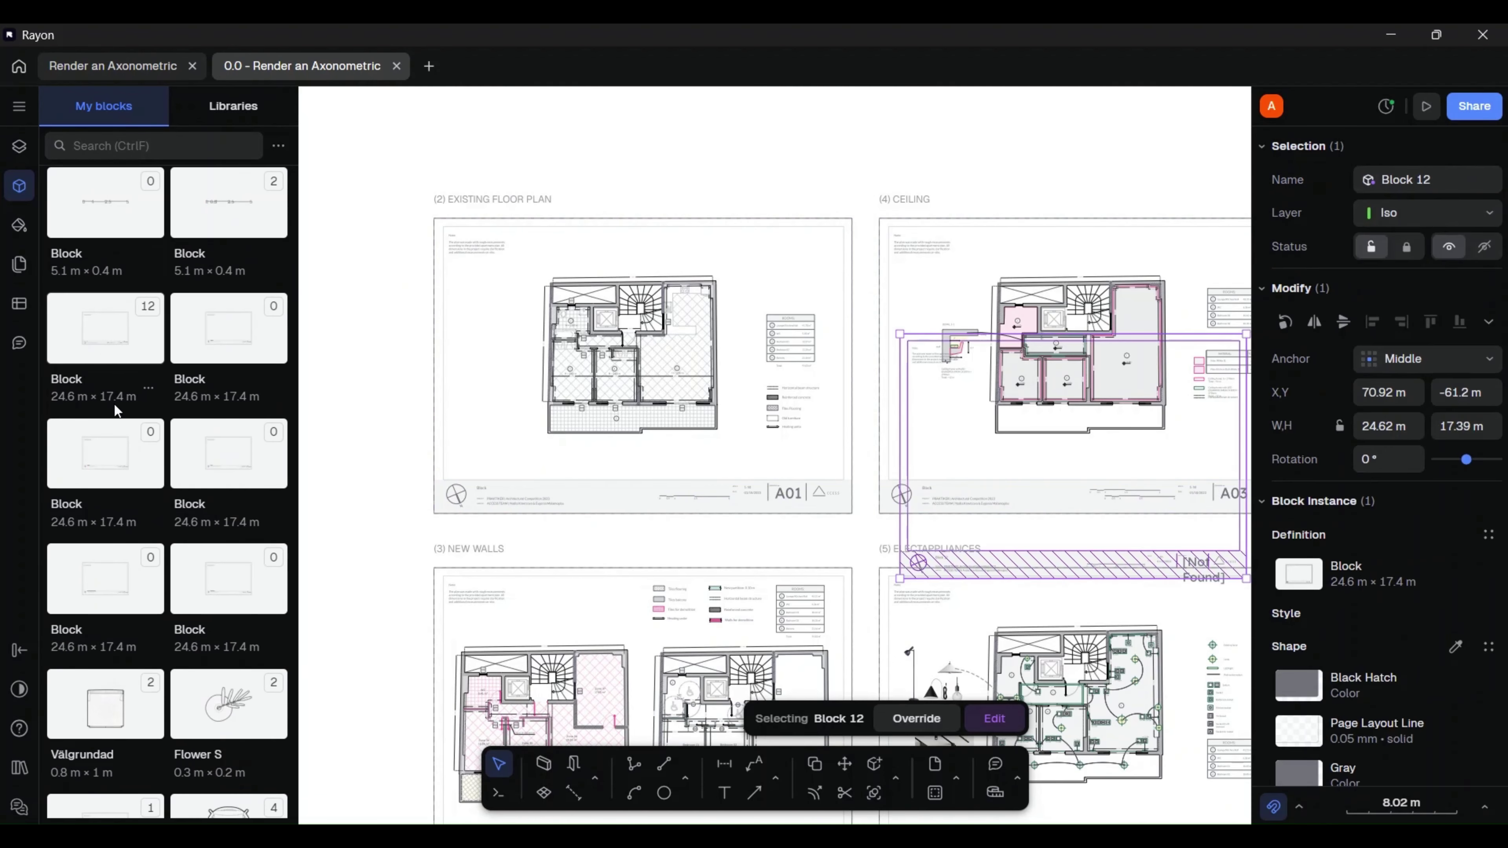
scroll(577, 486, "down", 3)
left_click_drag(803, 529, 529, 252)
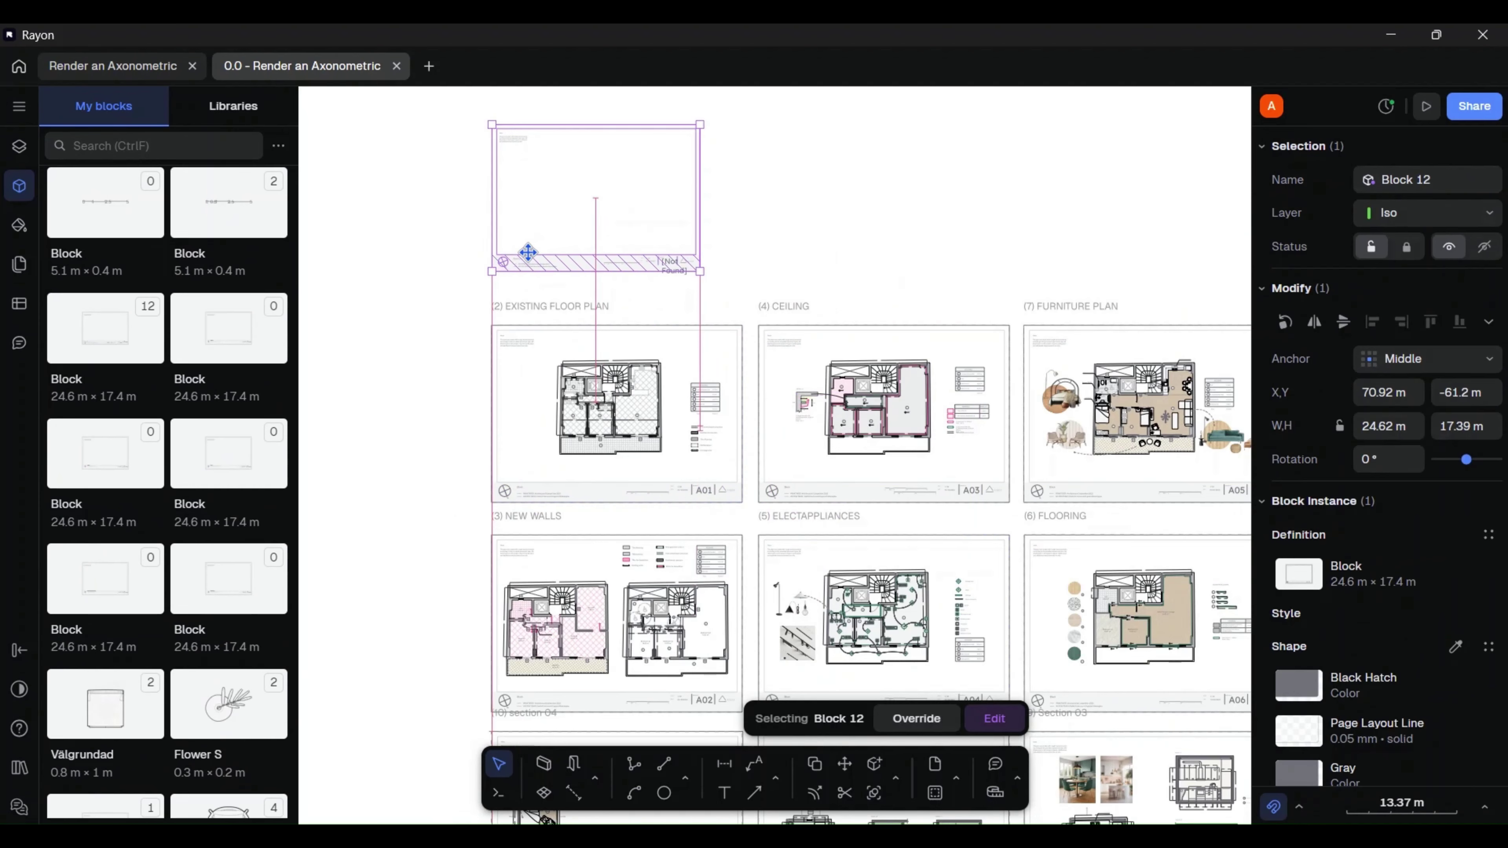
- Group the whole axonometric drawing together with its labels, arrows and room mood boards
middle_click_drag(720, 226, 719, 360)
left_click(716, 450)
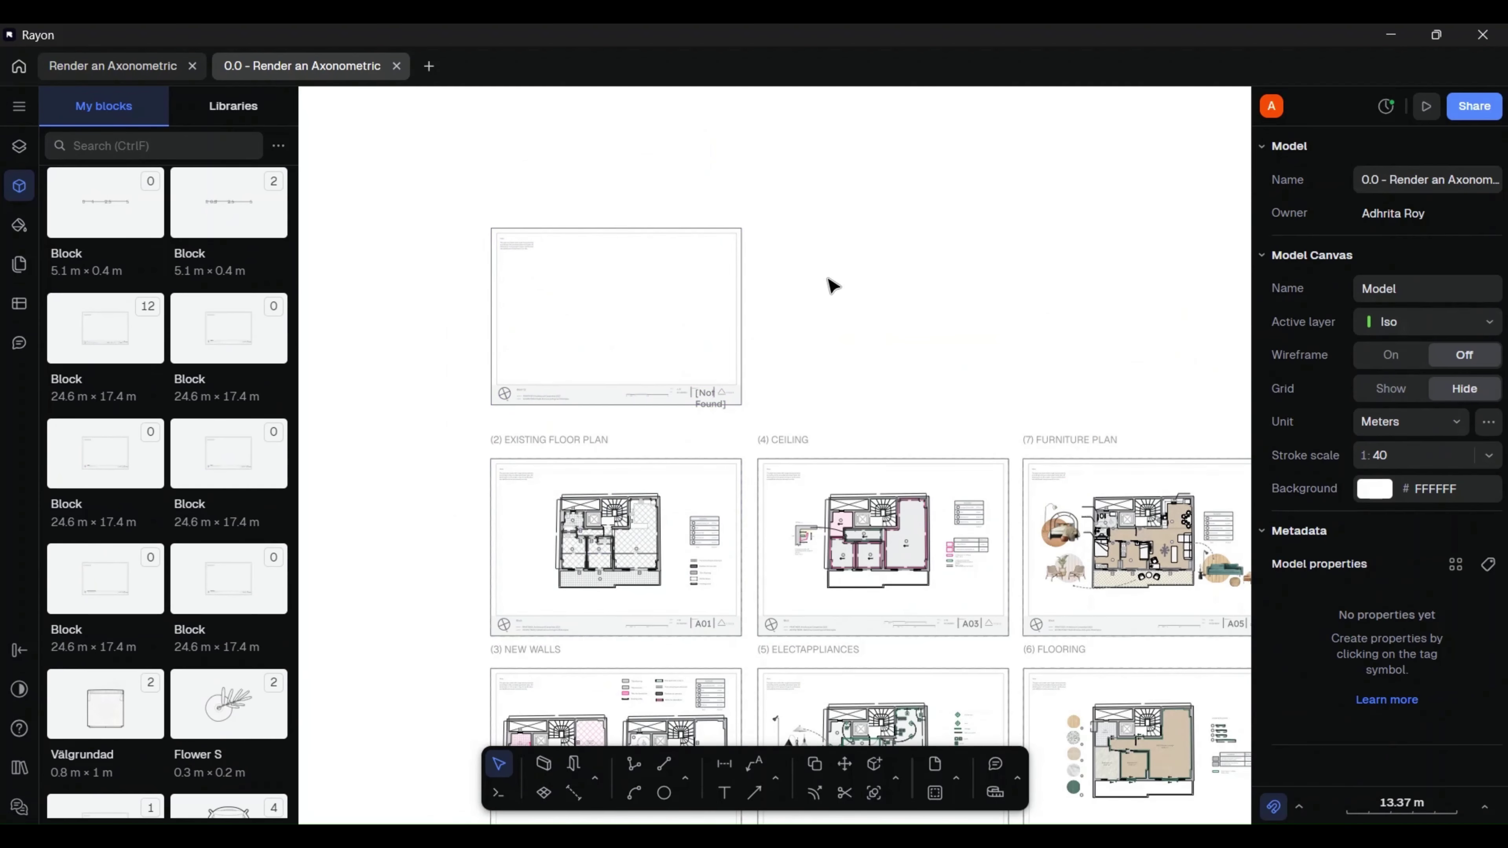
scroll(927, 265, "down", 2)
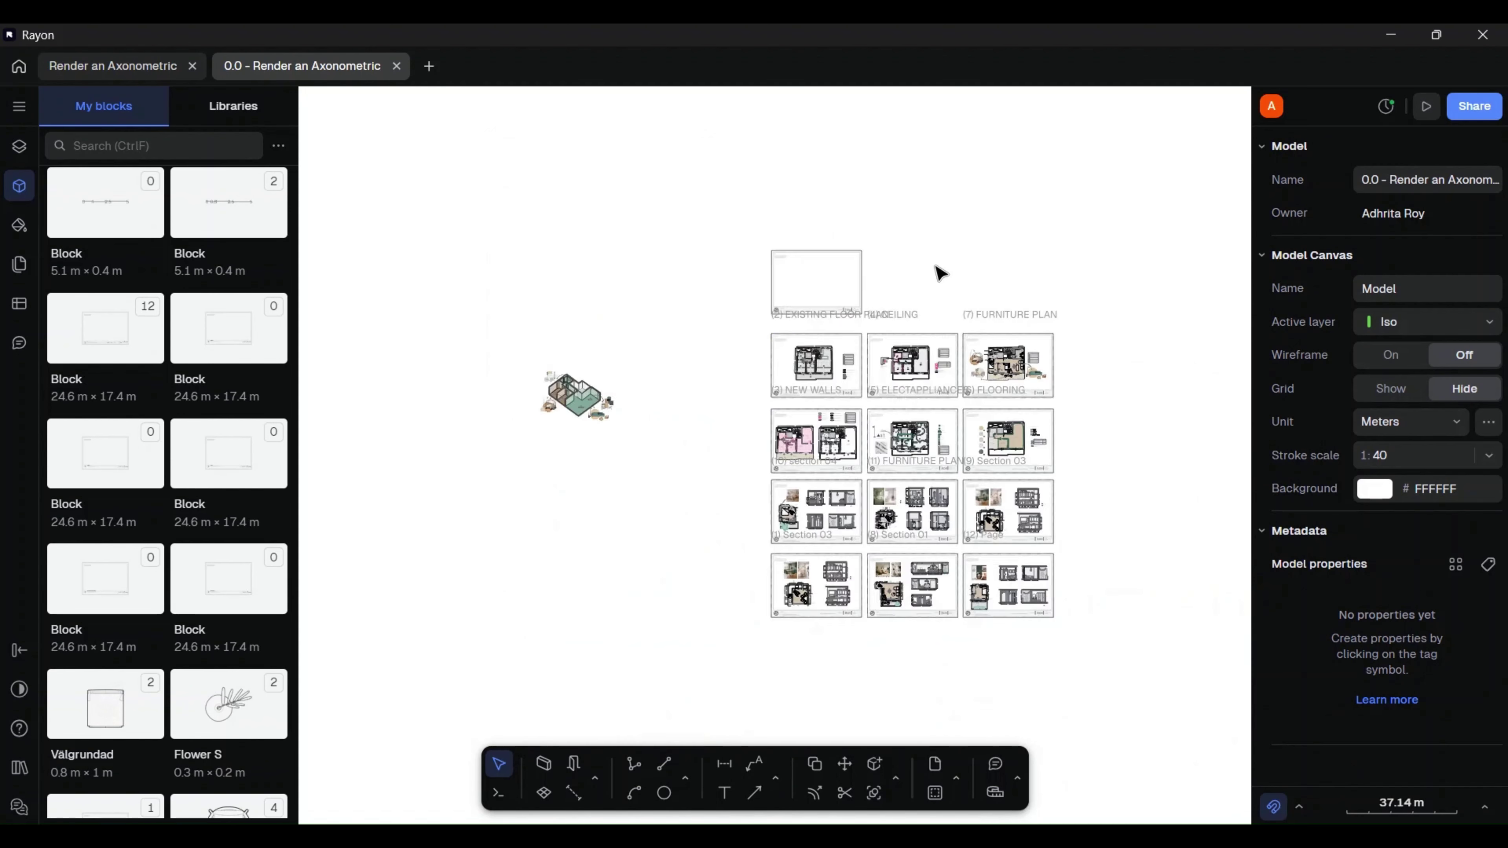
middle_click_drag(561, 379, 694, 343)
scroll(695, 344, "up", 4)
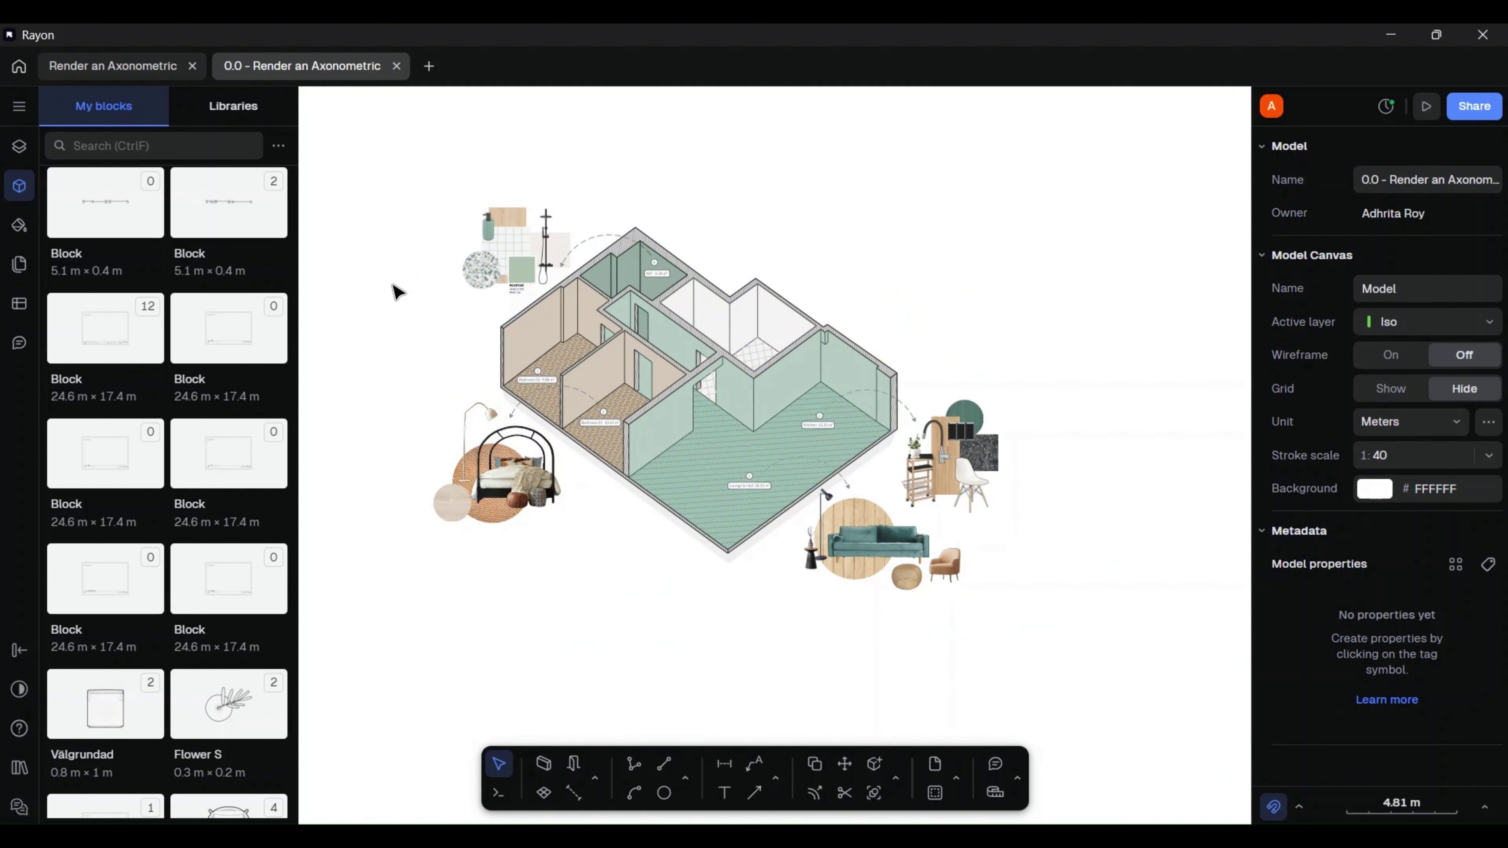
left_click(19, 185)
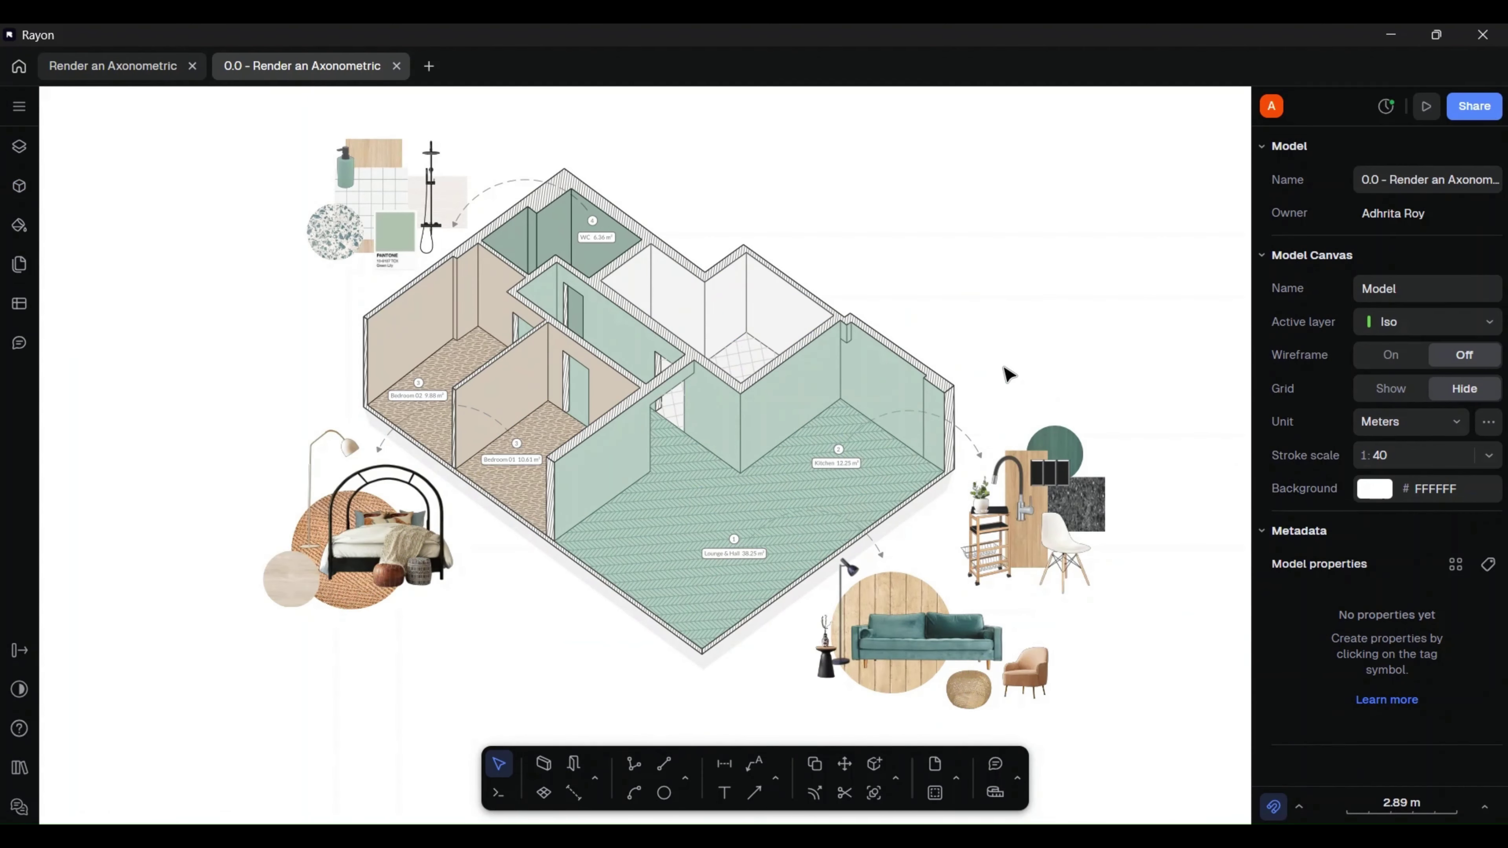
scroll(718, 459, "down", 1)
right_click(640, 313)
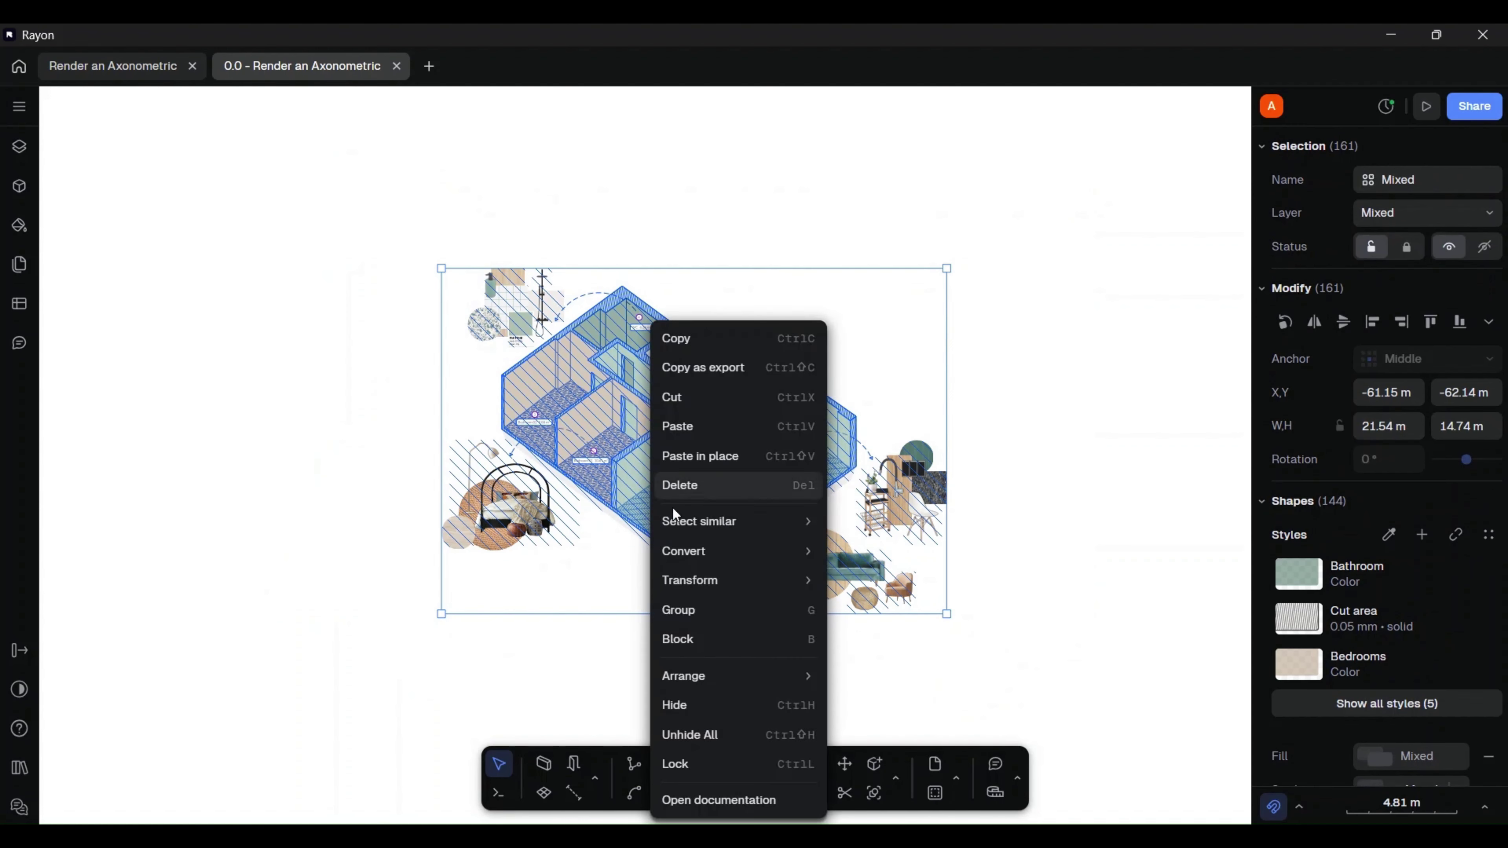
left_click(677, 610)
- Move the grouped axonometric onto the empty A00 title block sheet, towards its right side
scroll(409, 619, "down", 5)
left_click_drag(423, 585, 627, 523)
scroll(735, 482, "up", 6)
left_click_drag(725, 479, 782, 457)
left_click(974, 418)
- Add the text heading "PROJECT DOCUMENTATION:" in the upper-left corner of the A00 sheet
middle_click_drag(385, 573, 516, 544)
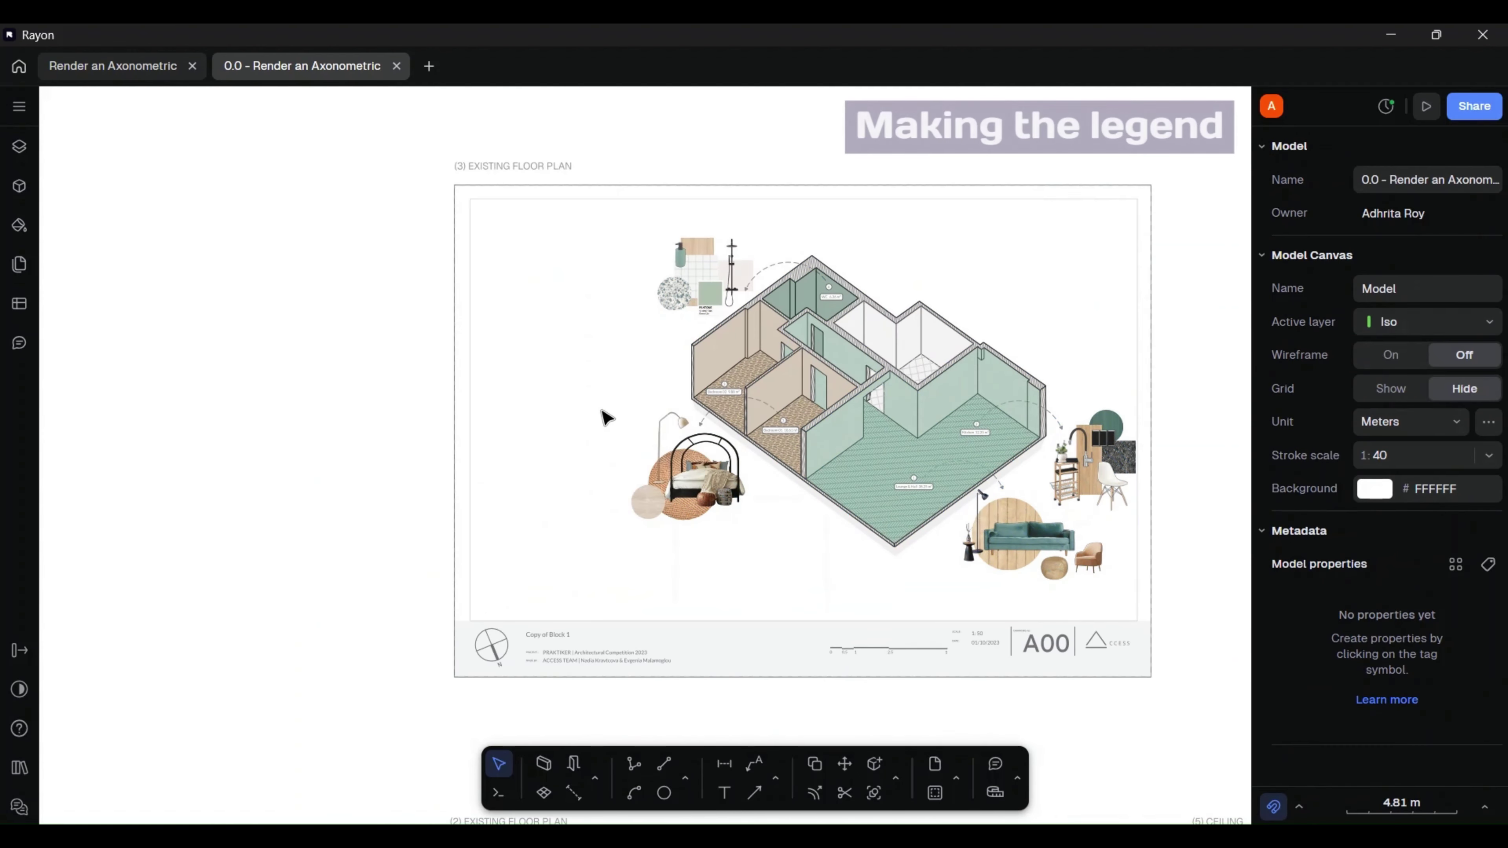
scroll(601, 380, "up", 2)
scroll(599, 351, "down", 2)
scroll(598, 337, "up", 2)
middle_click_drag(598, 337, 594, 452)
left_click(724, 793)
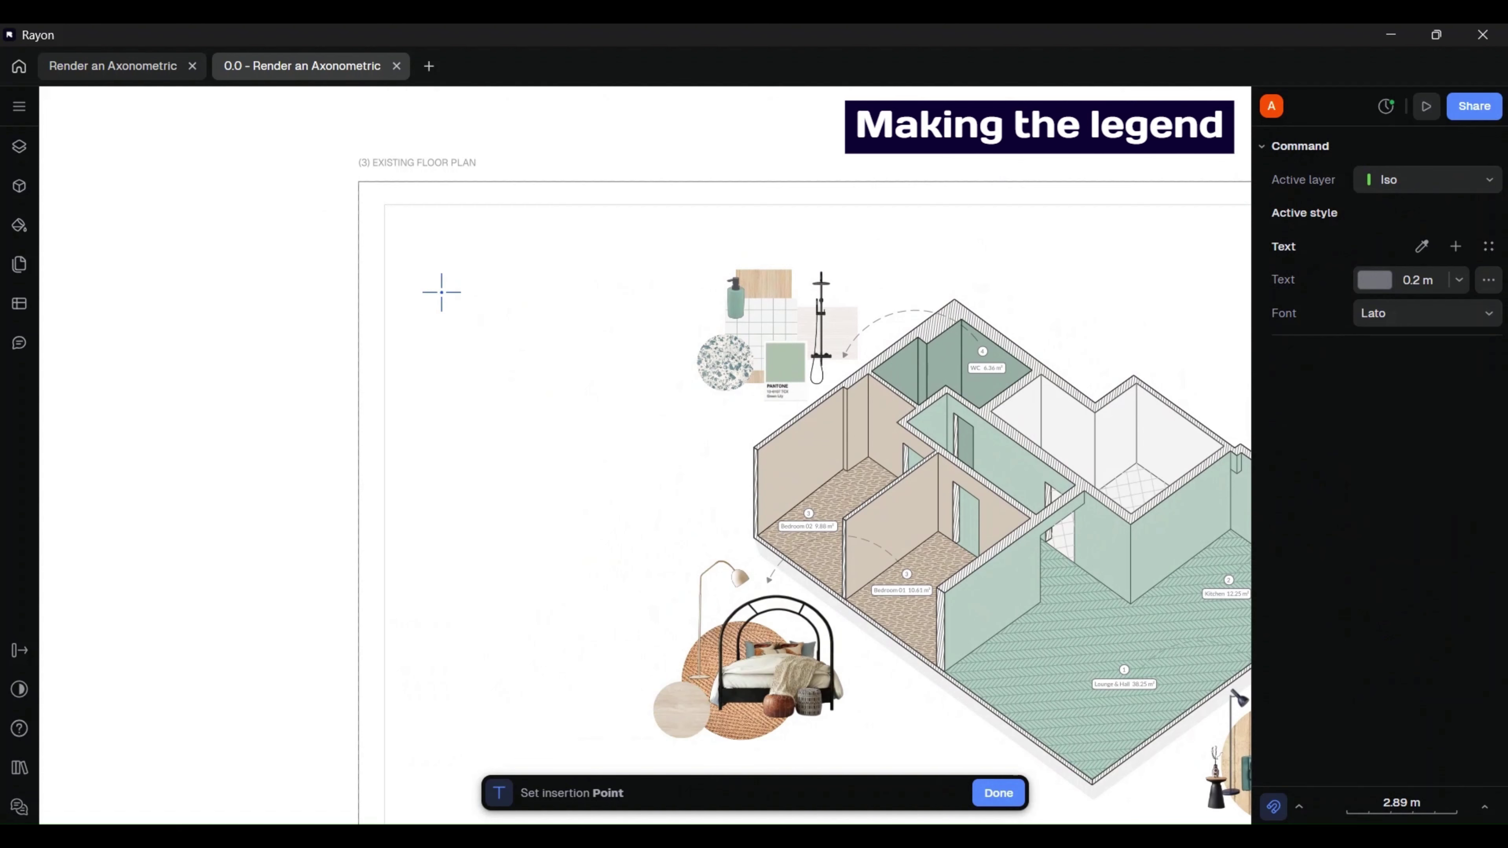
left_click(426, 279)
type("PROJECT DOCUMENTATION")
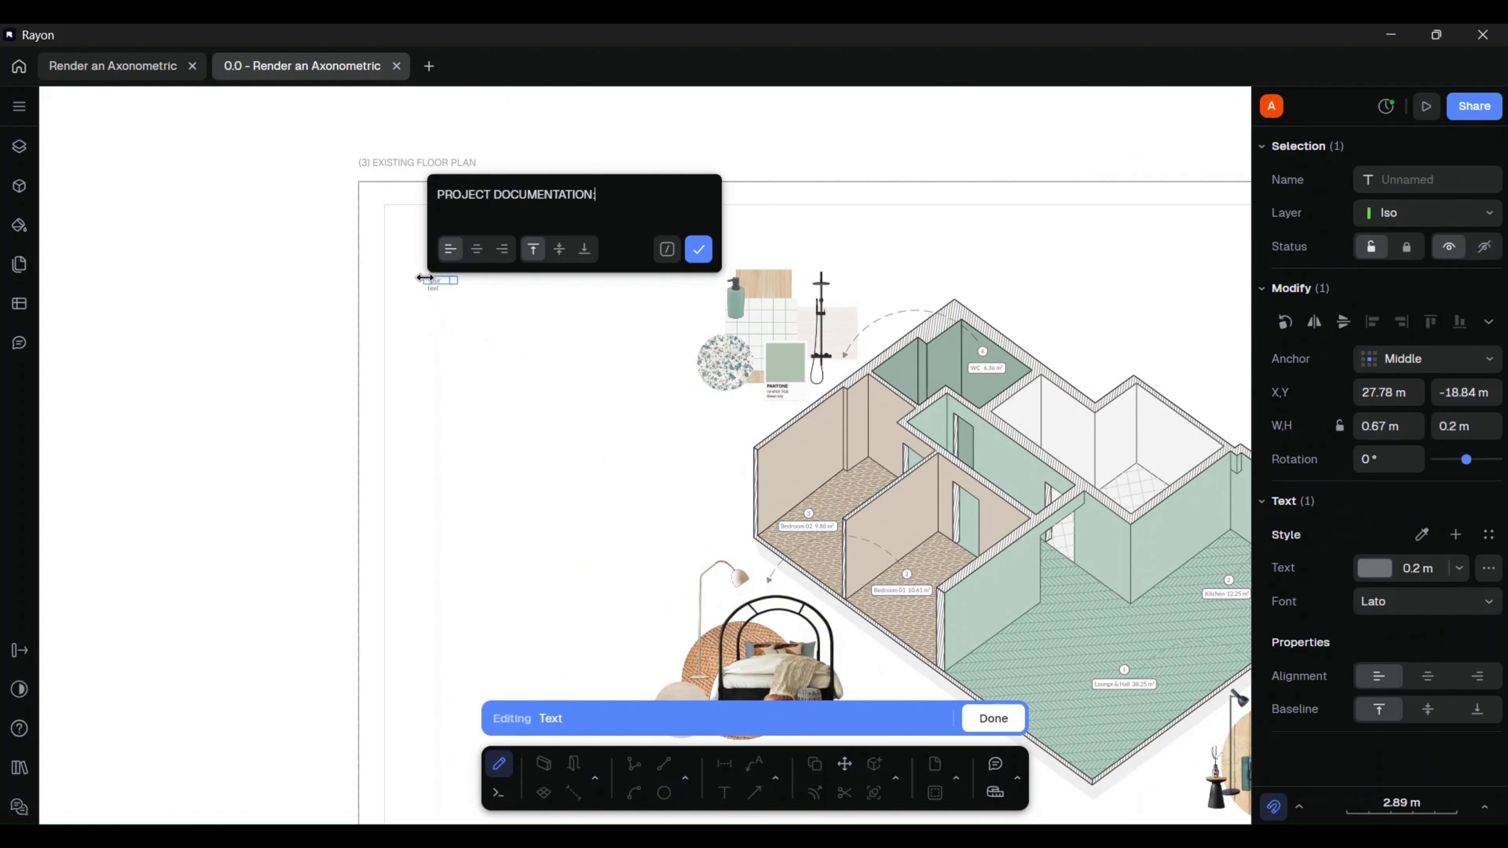
left_click(698, 249)
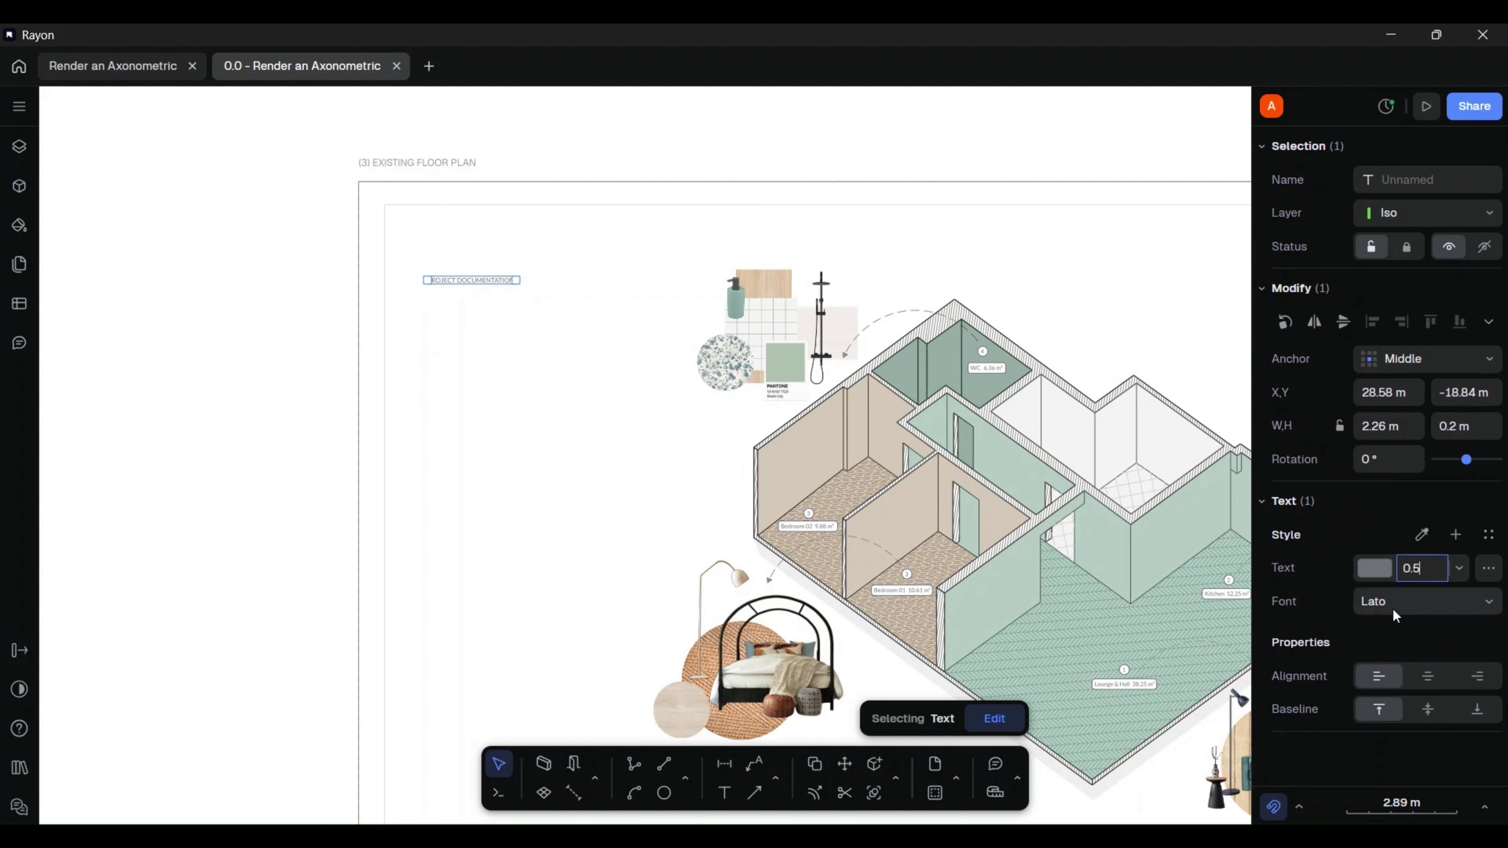
- Set the heading's text height to 0.5 m and its colour to dark green
type("0.5")
left_click(1375, 569)
left_click(1160, 760)
- Widen the "EXISTING FLOOR PLAN" entry to about 4.19 m so it fits one line, and place it with a copy below beside letter A
key("ctrl+v")
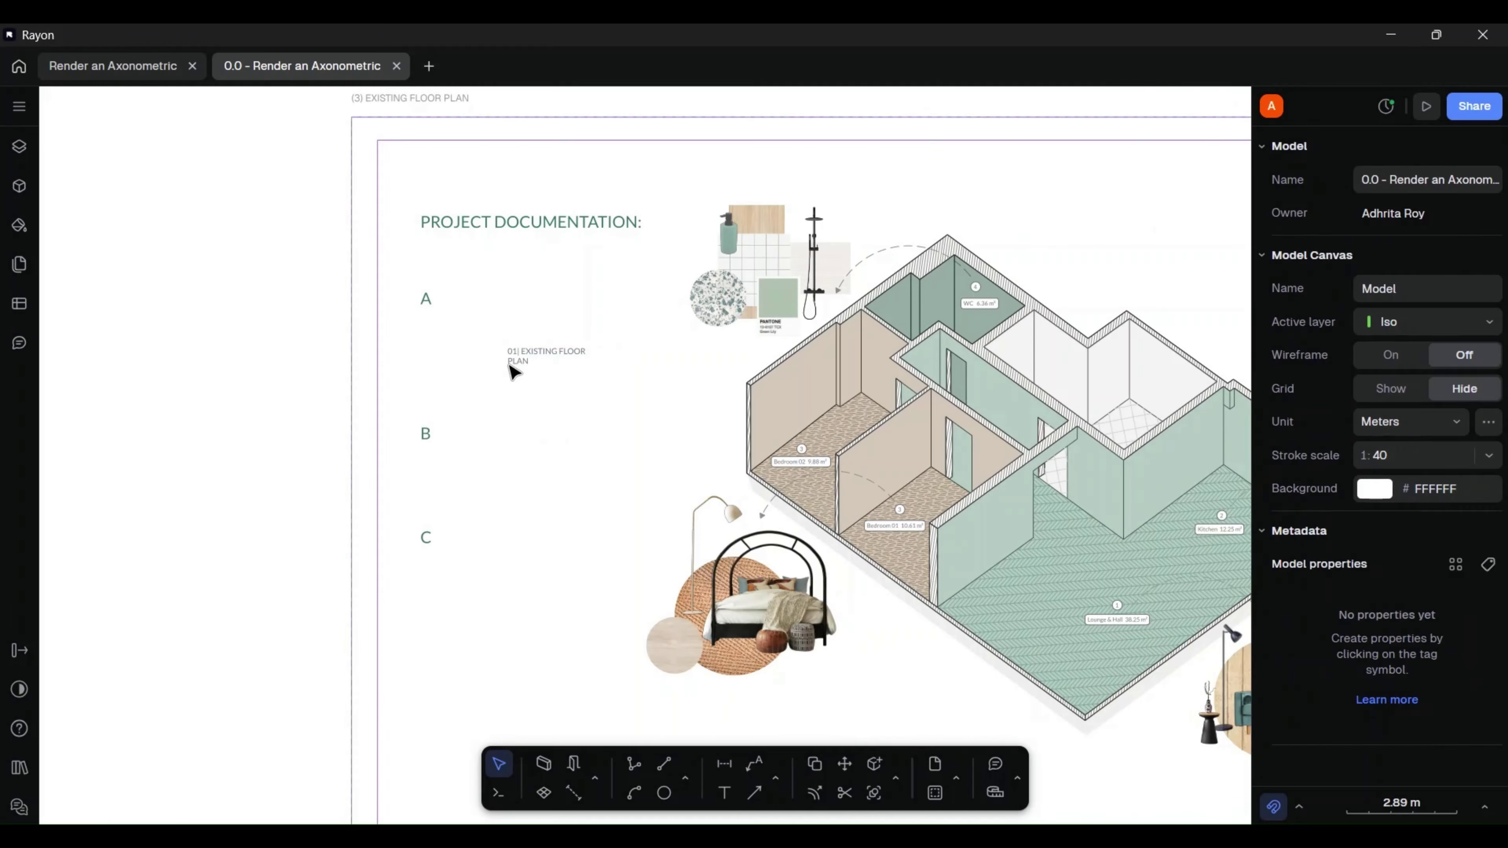
left_click(512, 368)
scroll(512, 367, "up", 10)
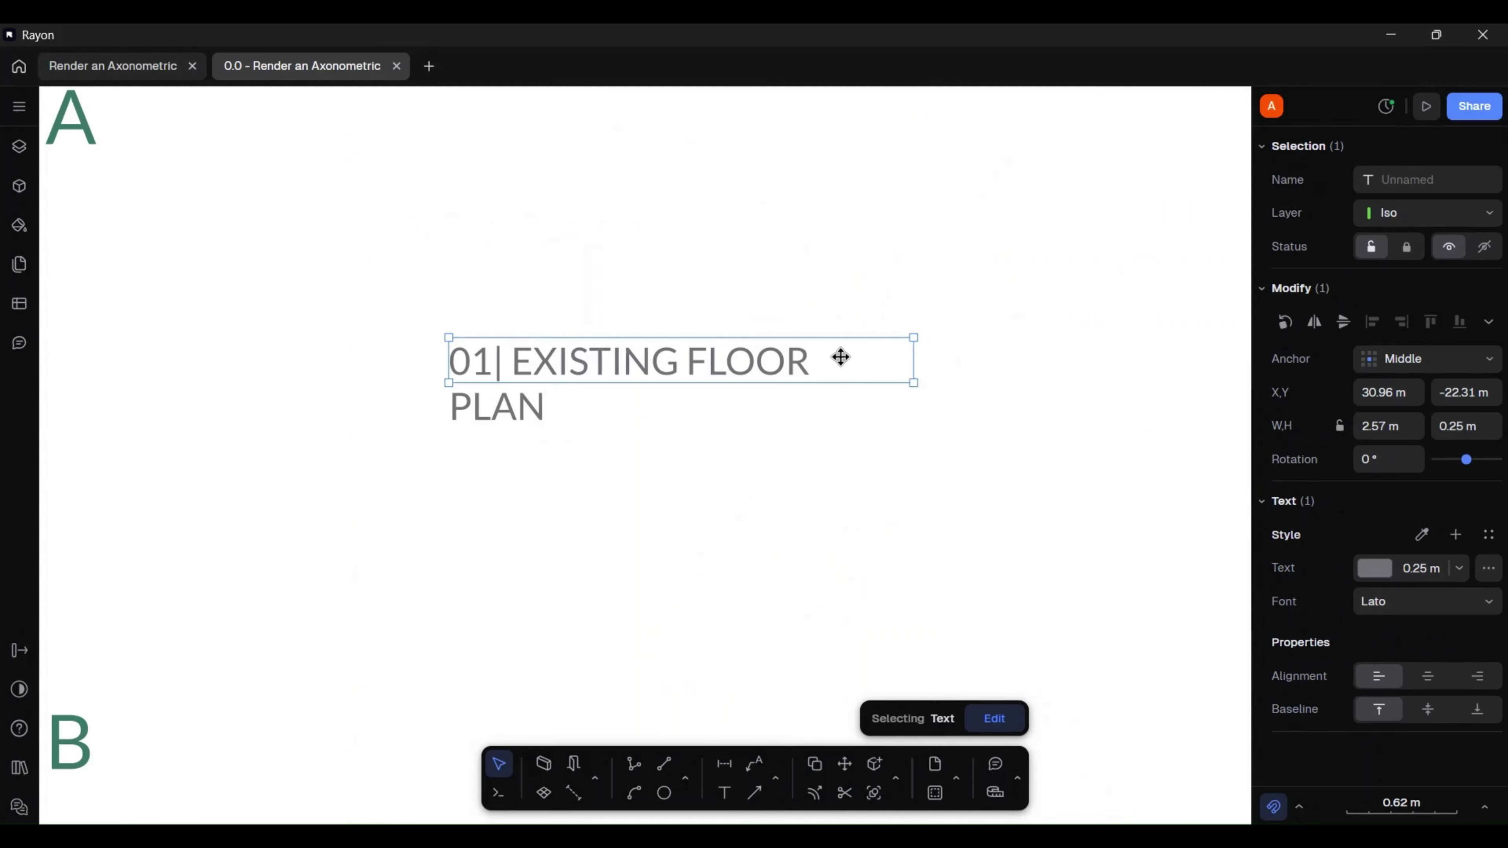
left_click_drag(909, 357, 1195, 357)
scroll(750, 457, "down", 5)
left_click_drag(749, 457, 657, 385)
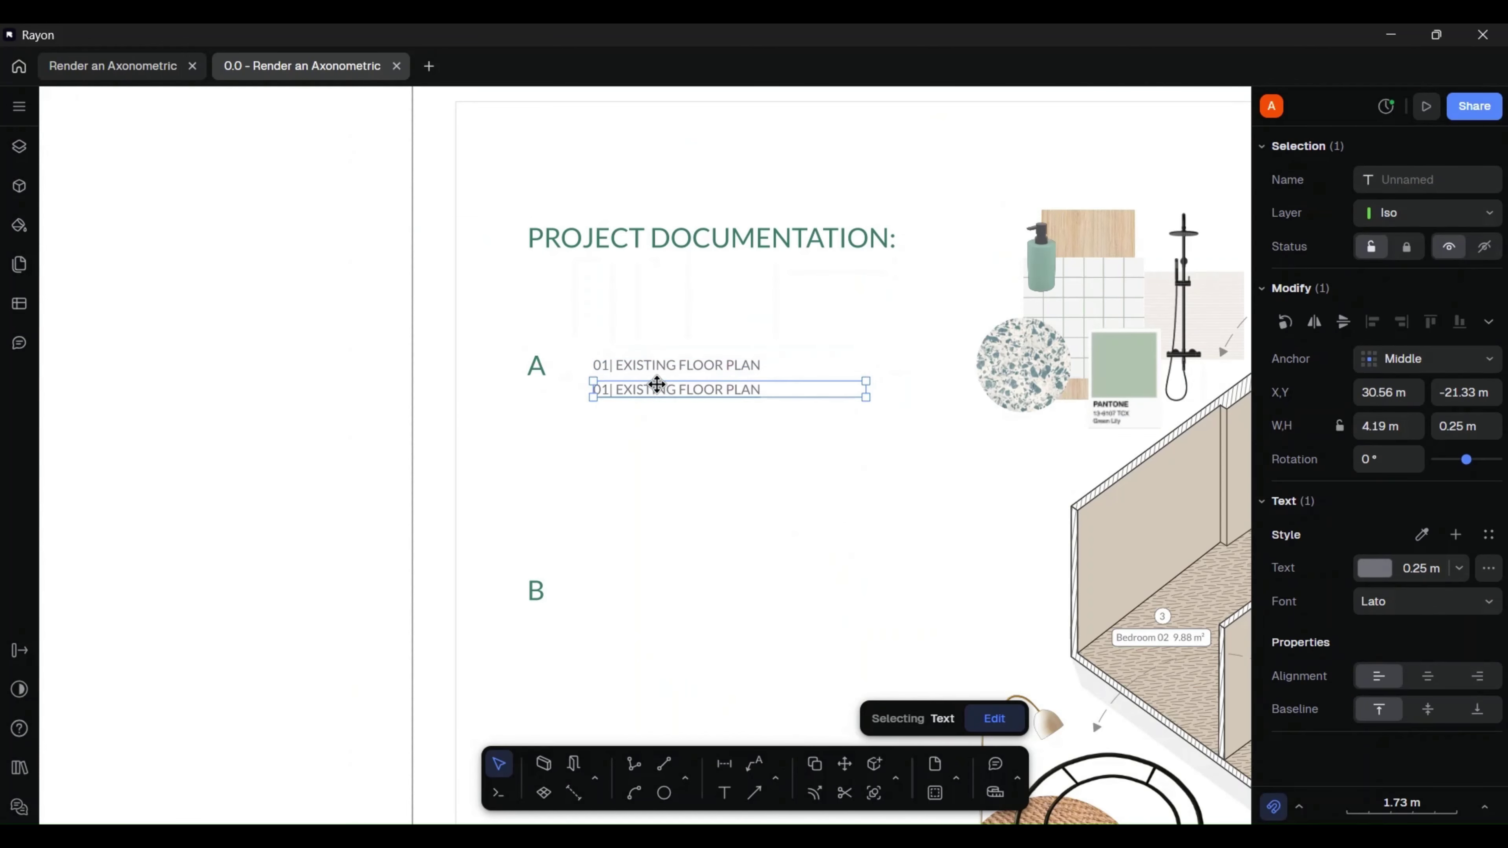
- Change the copied entry to "02| WALLS DEMOLITION" and shift it slightly down below the first entry
double_click(607, 388)
key("BackSpace")
type("2| EXISTING FLOOR PLAN")
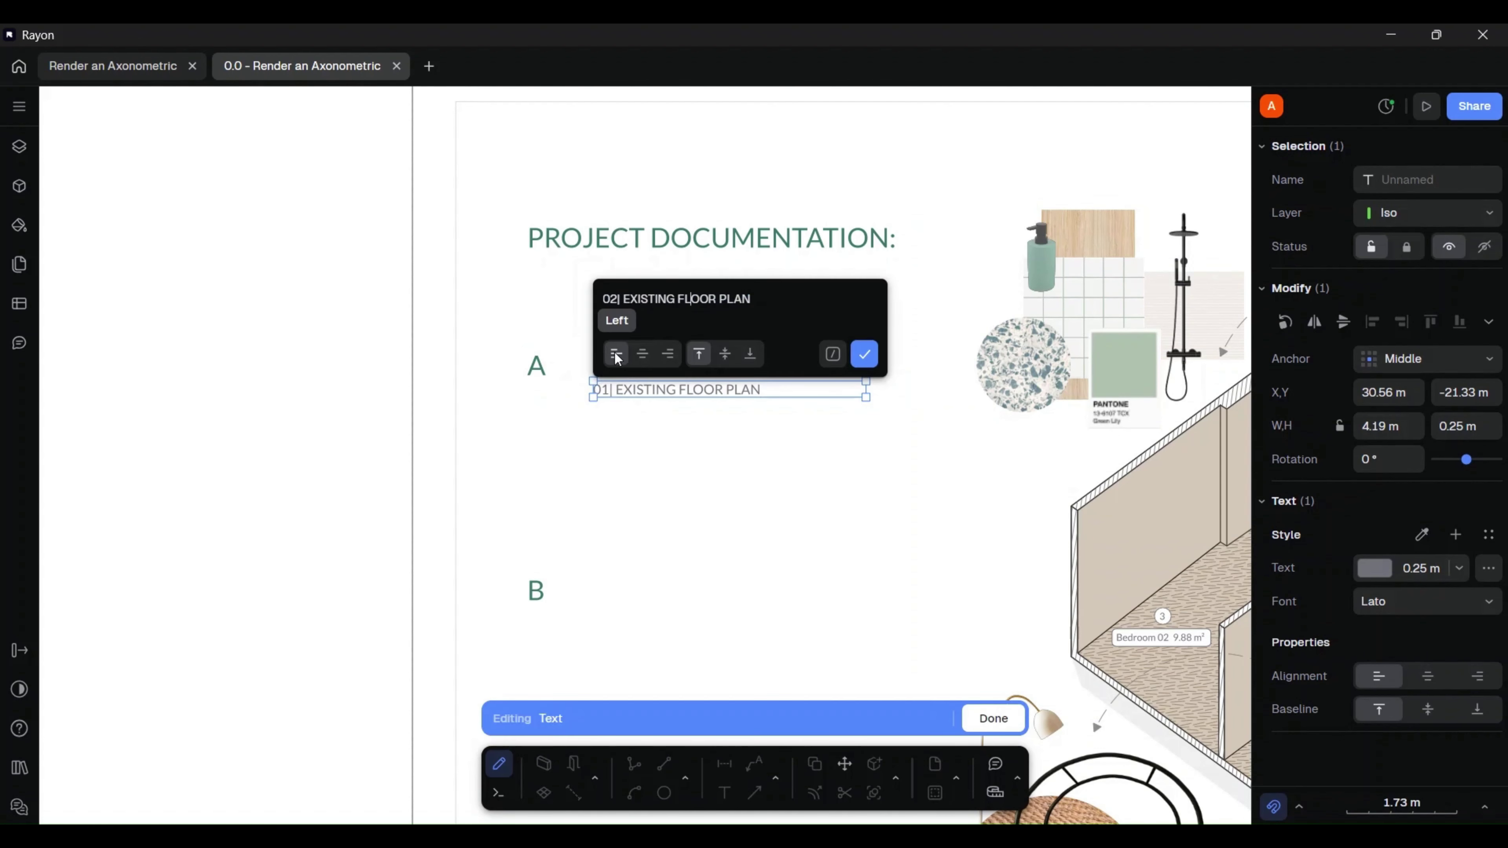
key("BackSpace")
key("BackSpace")
key("BackSpace")
key("BackSpace")
key("BackSpace")
key("BackSpace")
key("BackSpace")
key("BackSpace")
key("BackSpace")
key("BackSpace")
key("BackSpace")
key("BackSpace")
key("BackSpace")
key("BackSpace")
key("BackSpace")
left_click(864, 356)
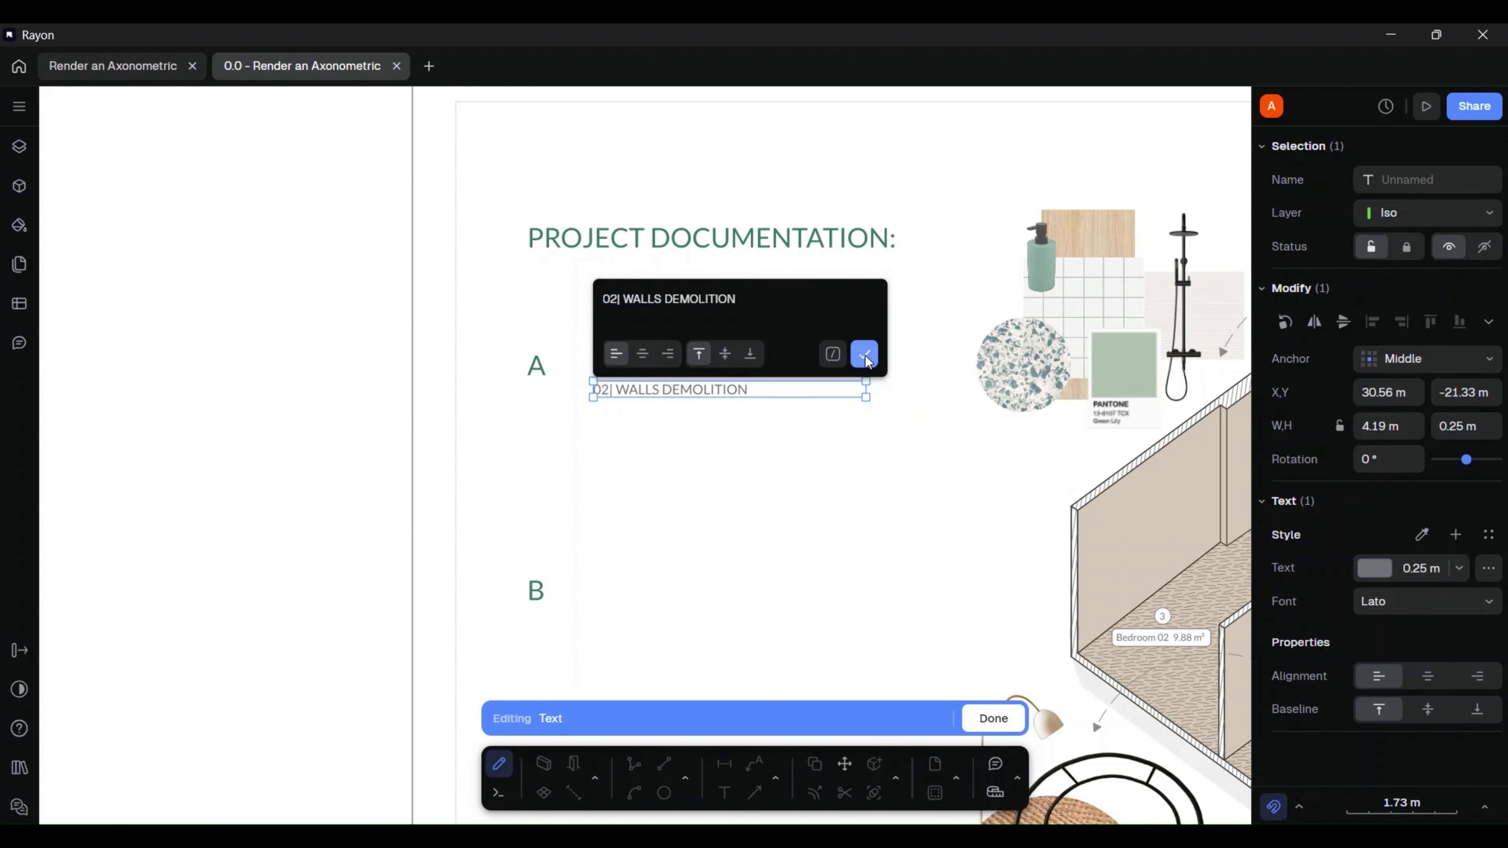
left_click_drag(641, 392, 643, 404)
left_click(679, 486)
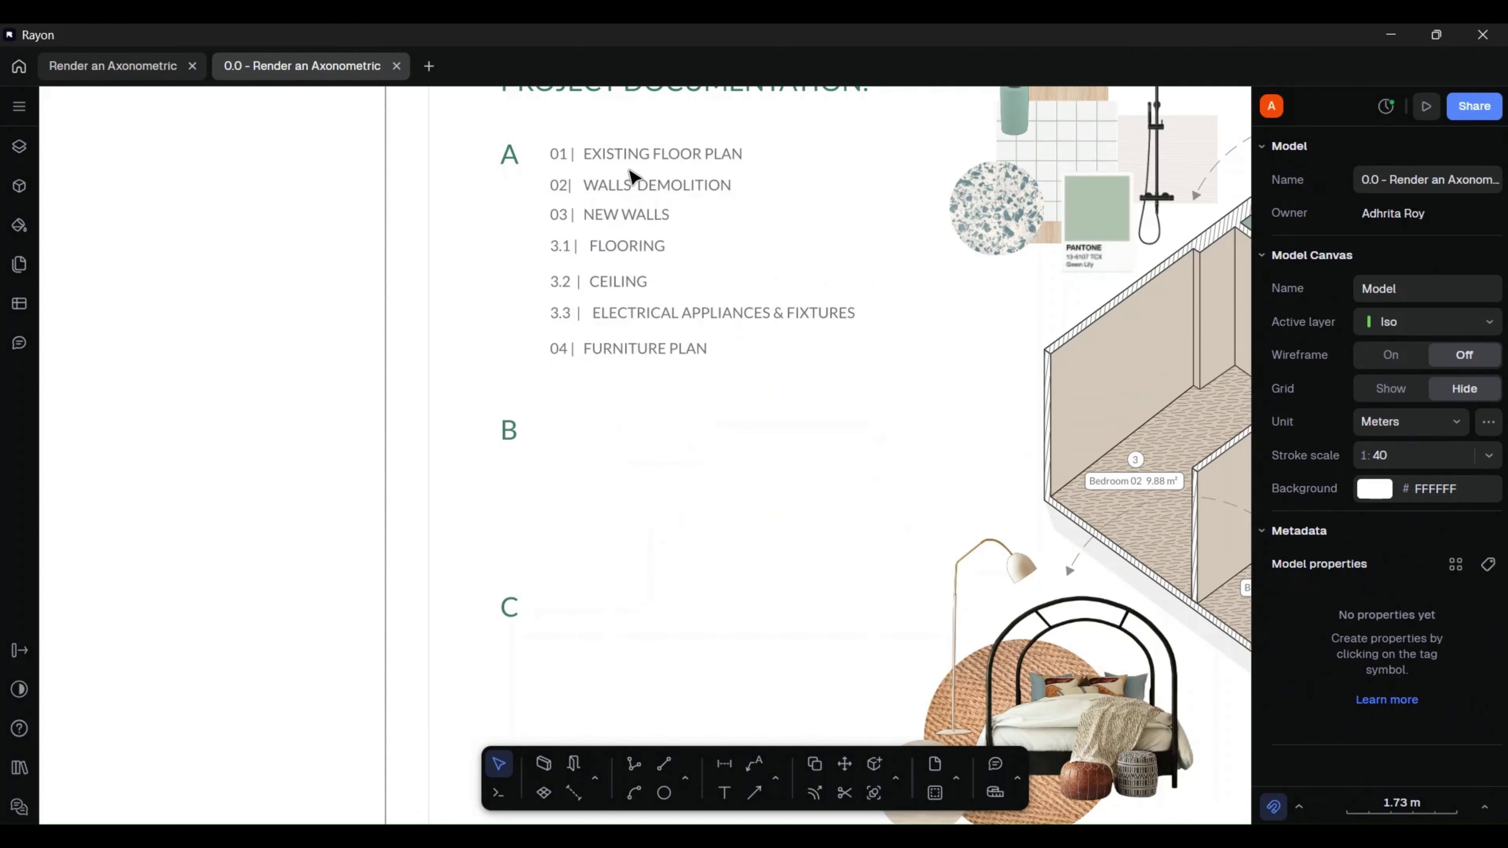
- Duplicate the first five entries of section A and align the copies beside letter B
left_click(629, 156)
left_click(624, 186, "shift")
left_click(615, 218, "shift")
left_click(614, 247, "shift")
left_click(608, 281, "shift")
key("ctrl+d")
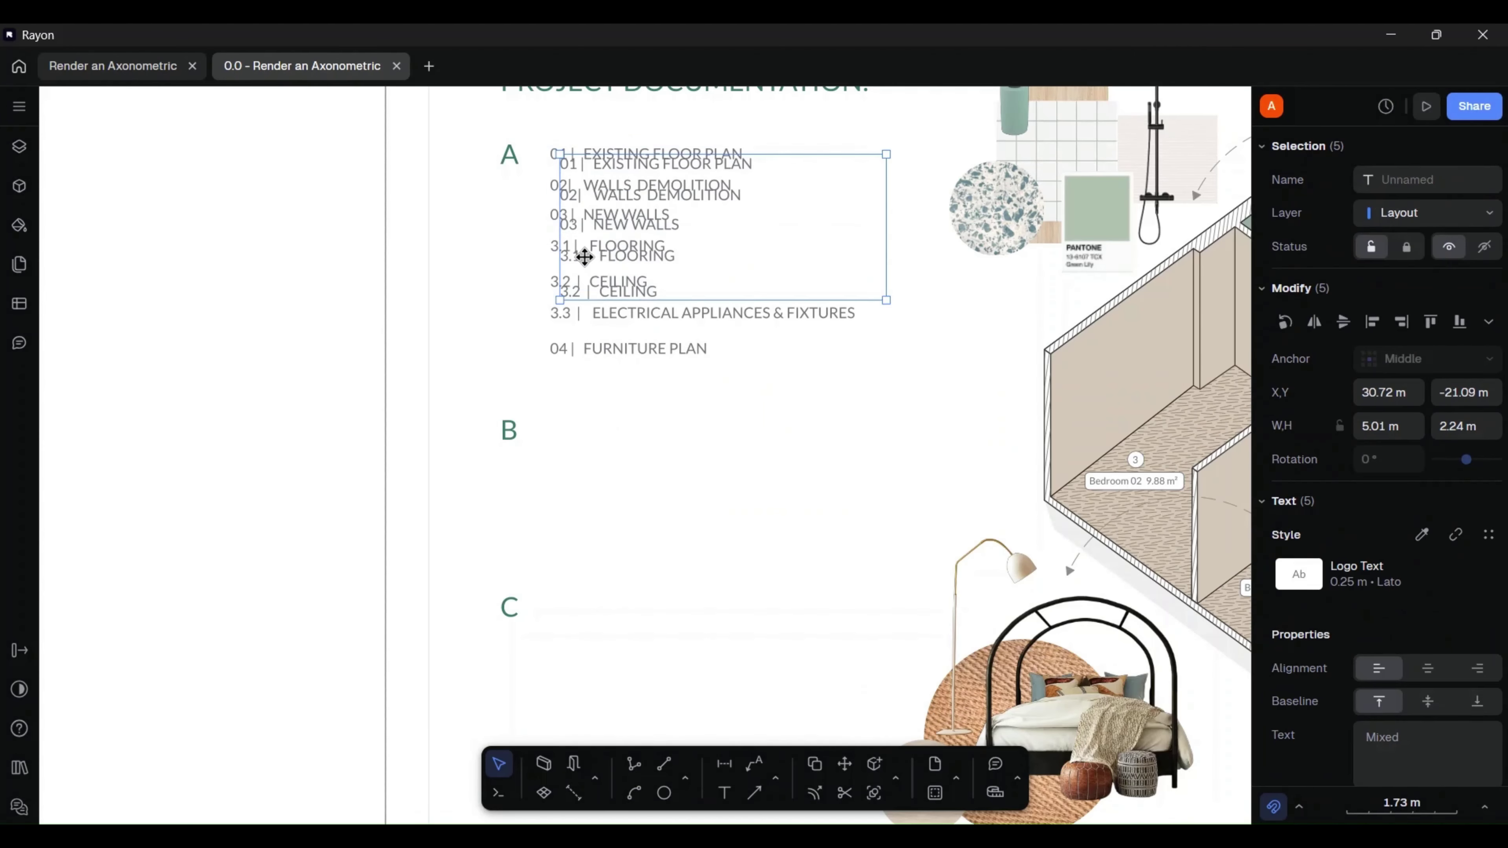
left_click_drag(584, 257, 597, 431)
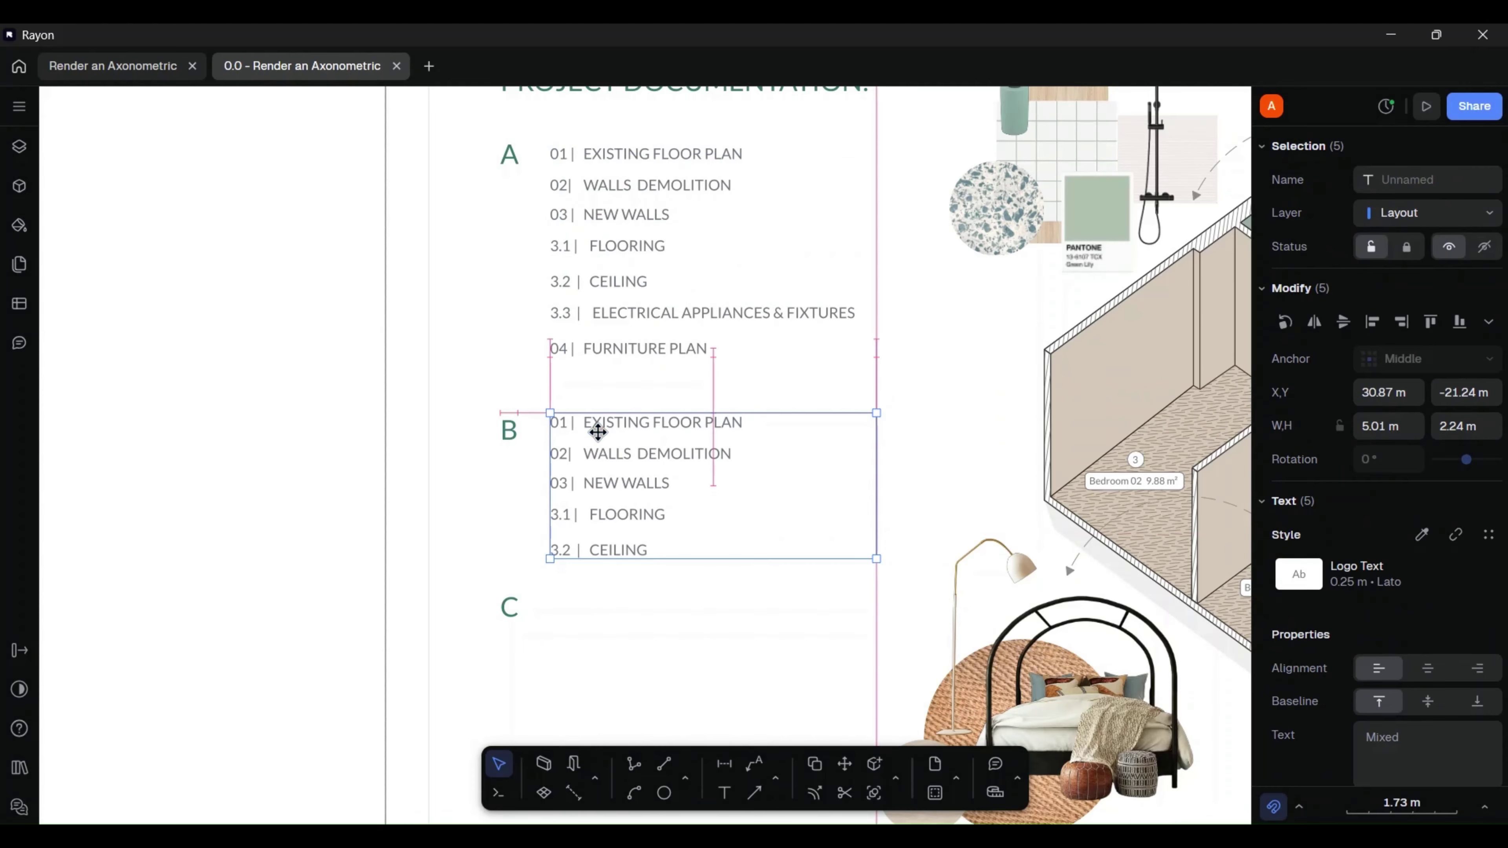
scroll(588, 437, "up", 5)
left_click_drag(610, 379, 612, 407)
scroll(594, 384, "down", 4)
scroll(597, 385, "up", 5)
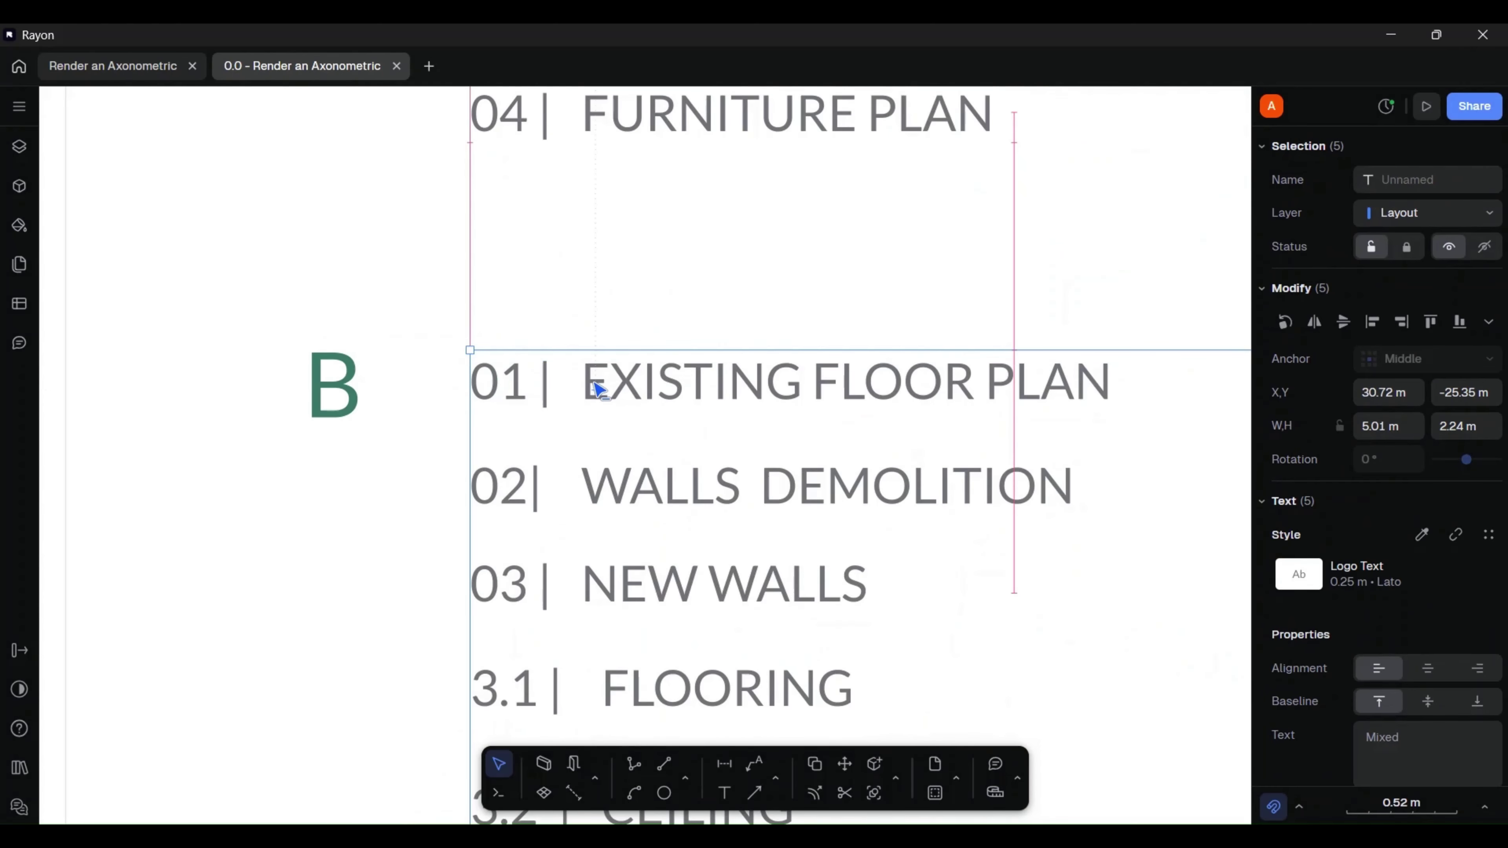
- Change the first entry of section B to "01| BATHROOM PLAN"
key("Escape")
double_click(496, 406)
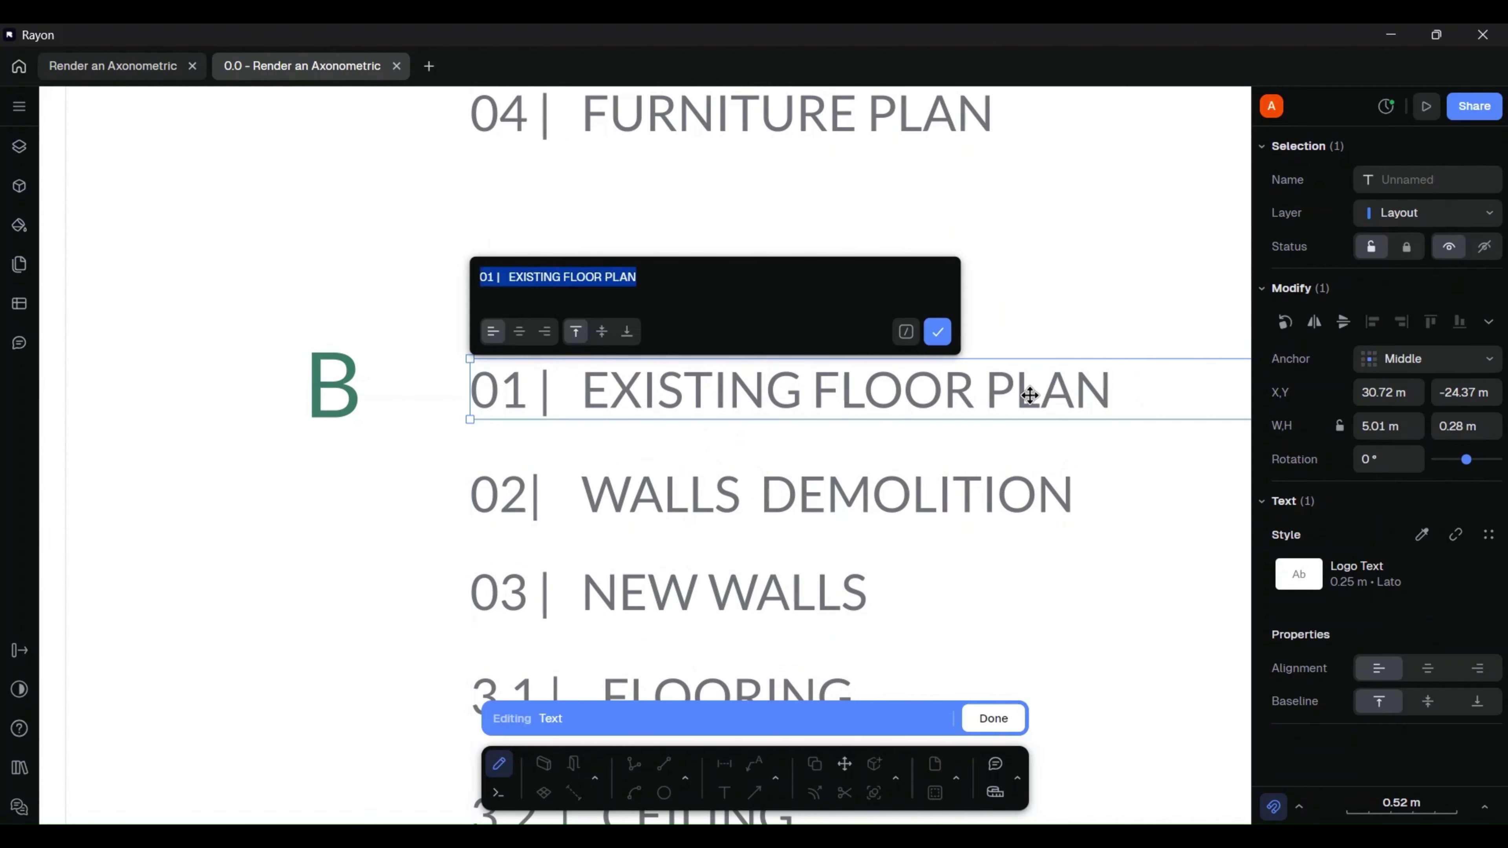
left_click_drag(647, 278, 510, 281)
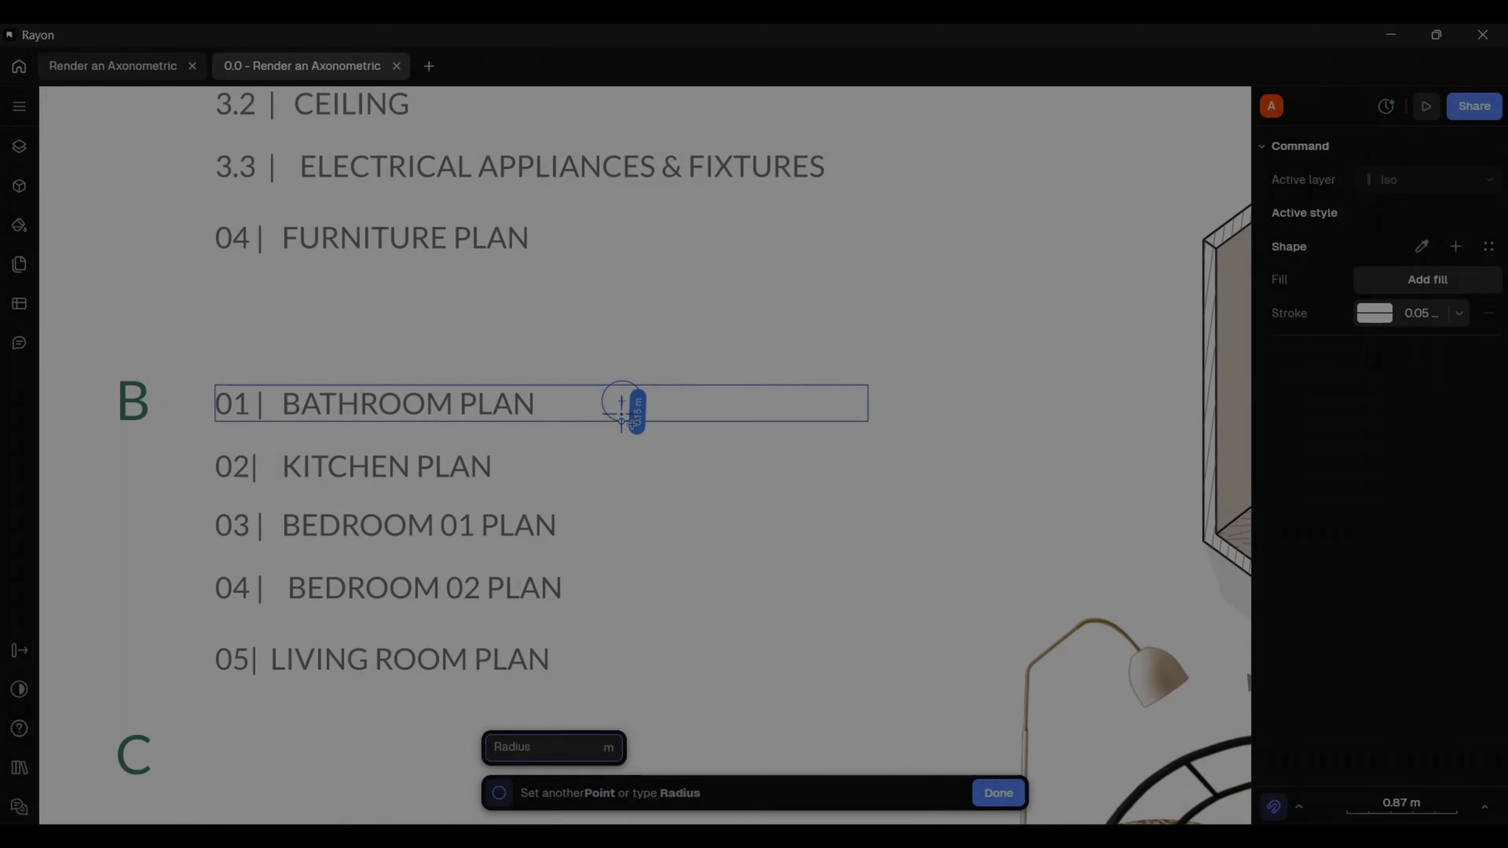
- Draw a circle about 0.16 m in diameter to the right of the BATHROOM PLAN entry
scroll(626, 404, "up", 3)
key("Escape")
scroll(671, 439, "down", 3)
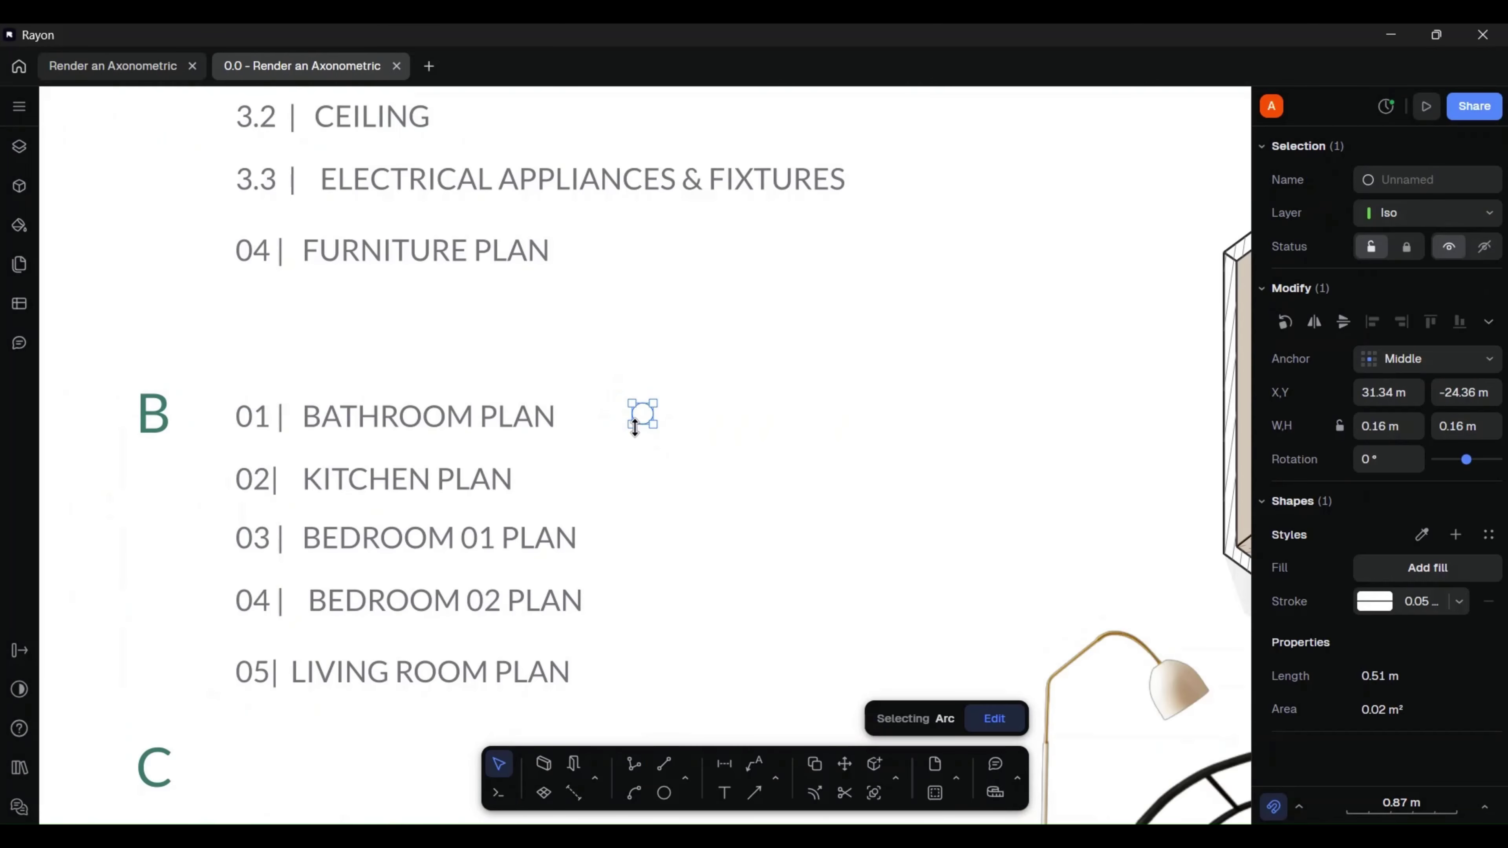
- Copy the circle beside the kitchen, bedroom 01, bedroom 02 and living room entries of section B
scroll(633, 425, "up", 3)
left_click_drag(648, 409, 658, 517)
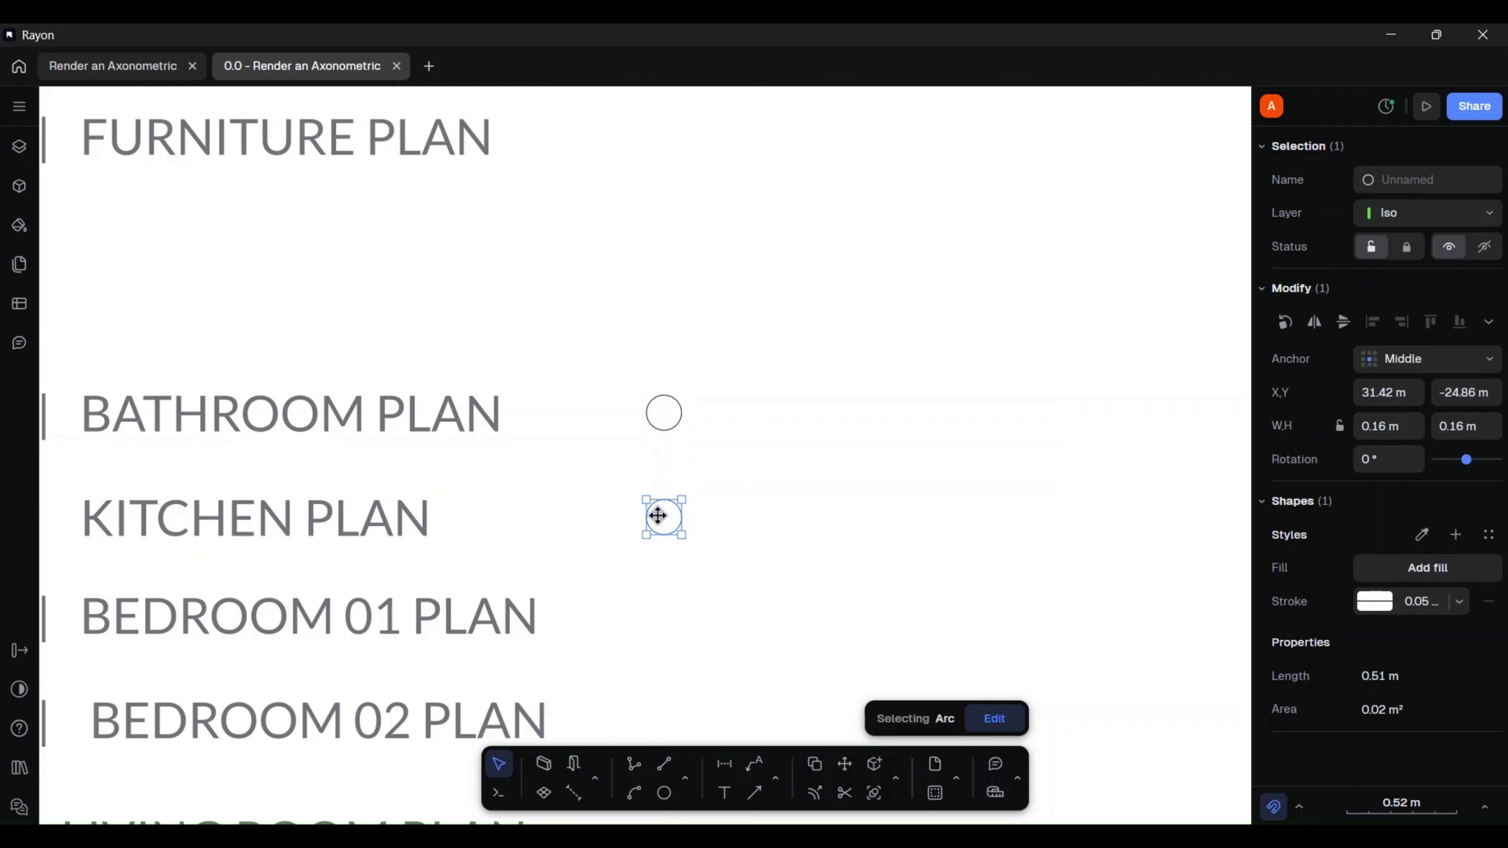
left_click(664, 415)
left_click_drag(664, 416, 650, 614, "alt")
middle_click_drag(645, 685, 664, 545)
left_click_drag(684, 273, 682, 701, "alt")
- Apply the bedroom wall's Bedrooms style to the circle beside BATHROOM PLAN
left_click(684, 273)
scroll(575, 411, "down", 5)
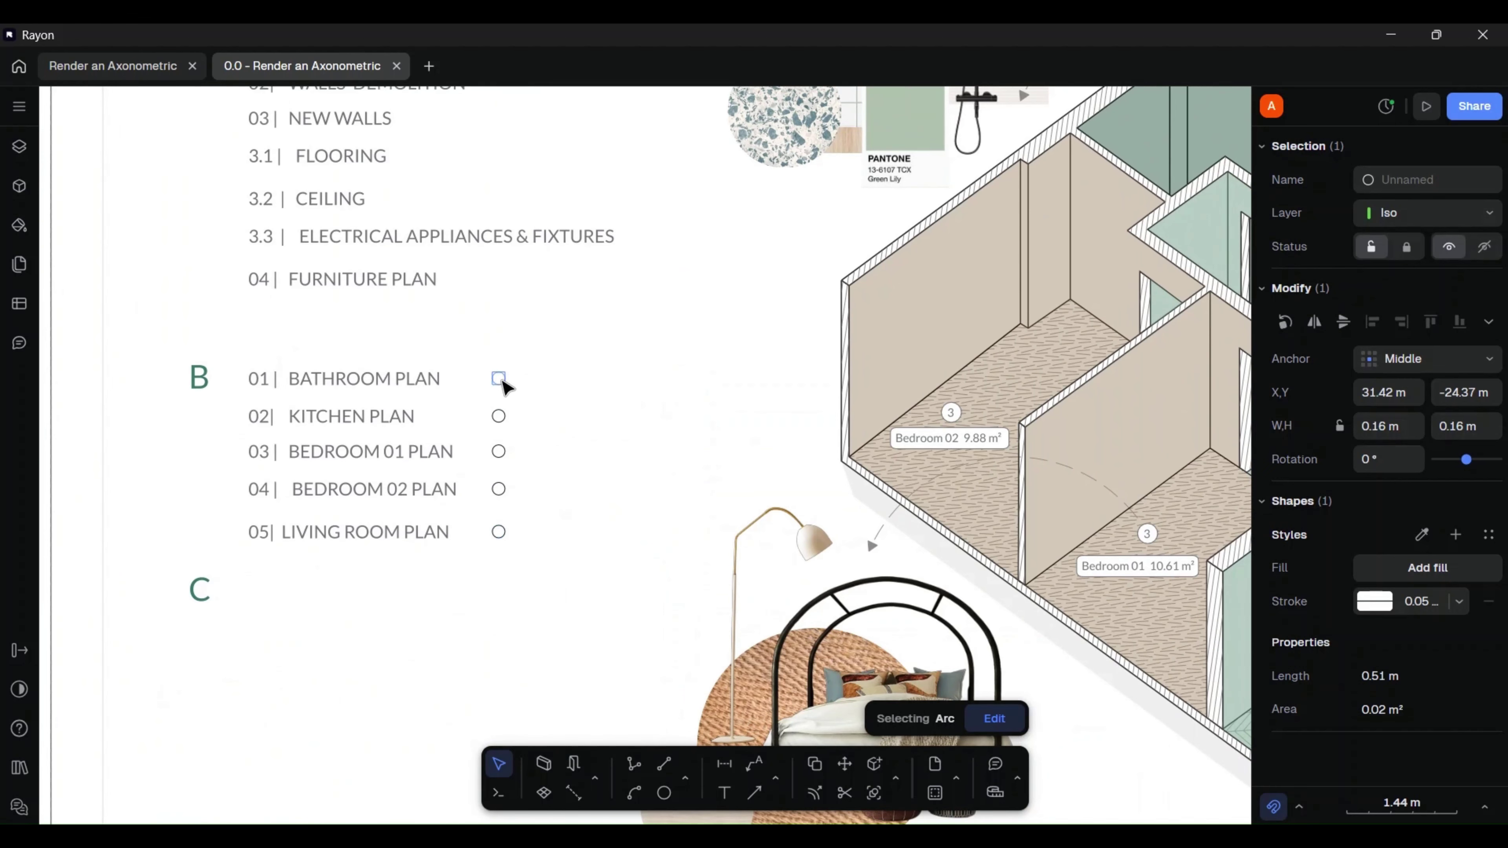
left_click(1422, 535)
left_click(935, 300)
left_click(157, 225)
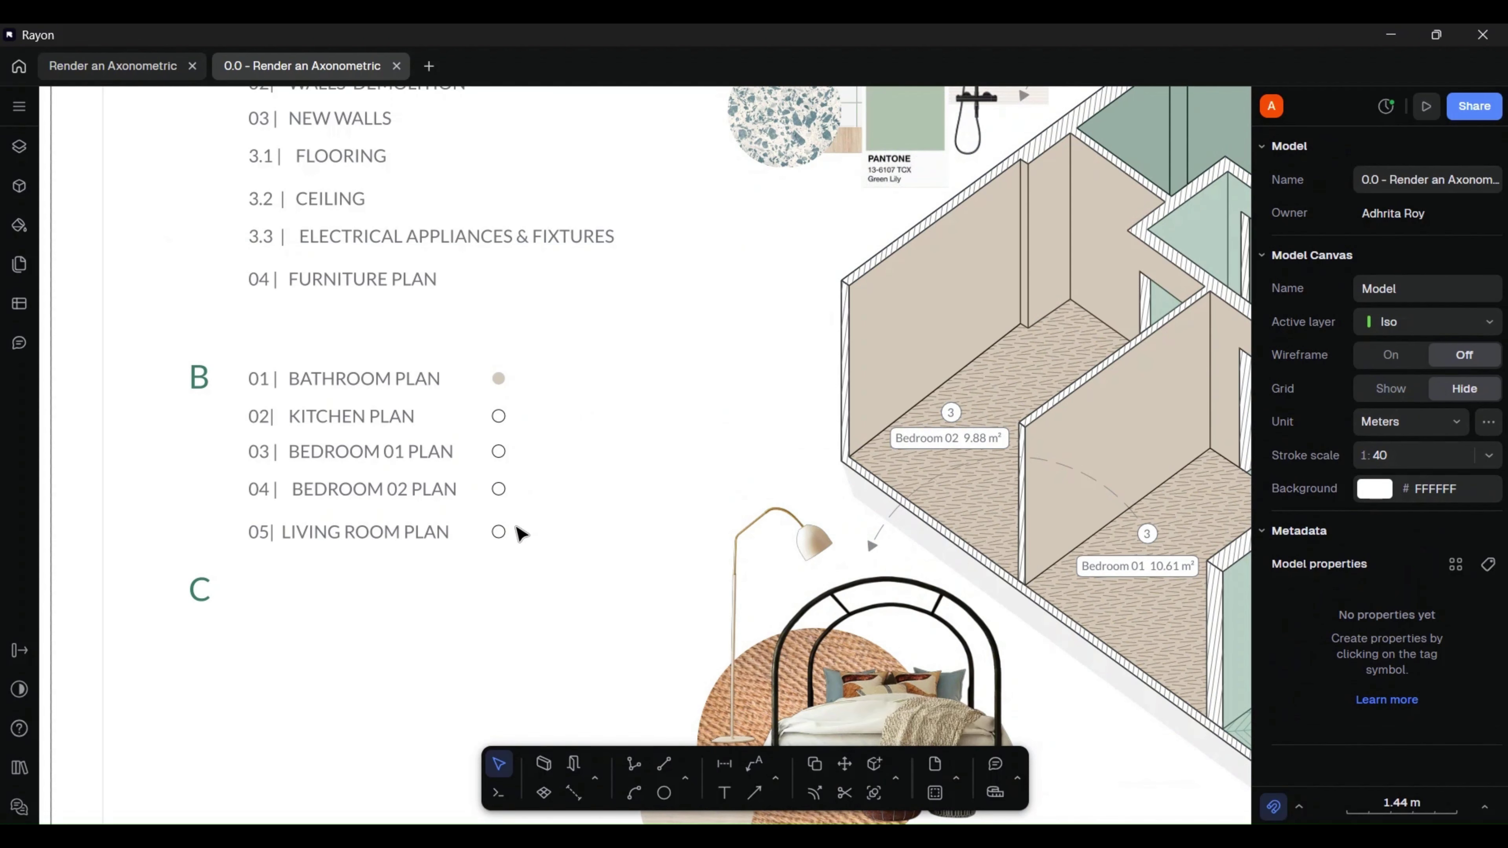
- Match the BATHROOM PLAN circle's style to the dark green WC wall of the axonometric
left_click(501, 384)
left_click(1423, 536)
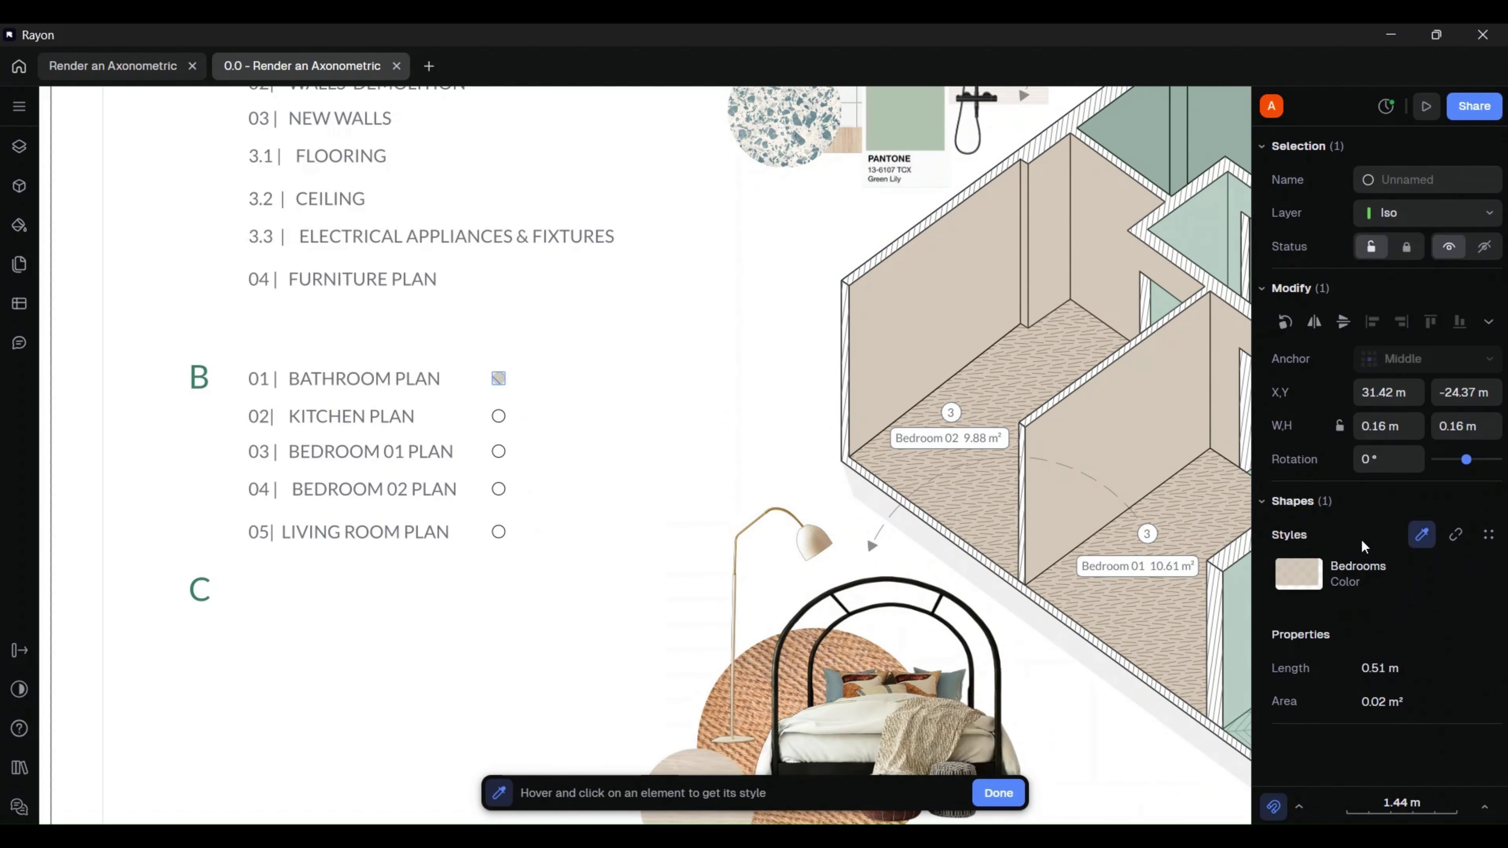
scroll(663, 505, "right", 3)
left_click(1001, 234)
- Match the KITCHEN PLAN circle's style to the light green wall of the axonometric
left_click(353, 518)
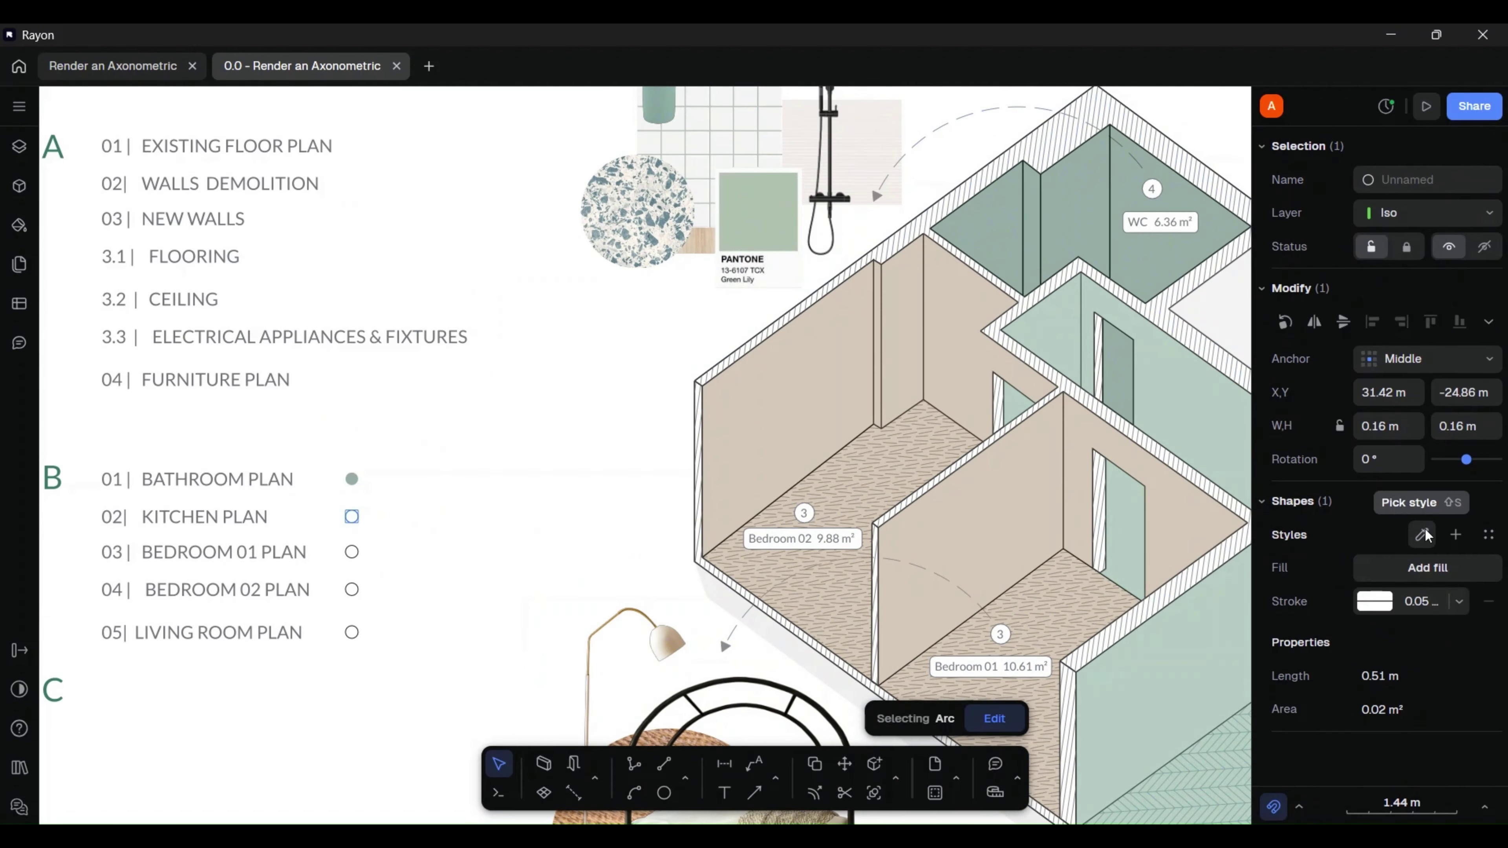
left_click(1423, 535)
scroll(1036, 612, "down", 3)
left_click(1045, 386)
left_click(460, 478)
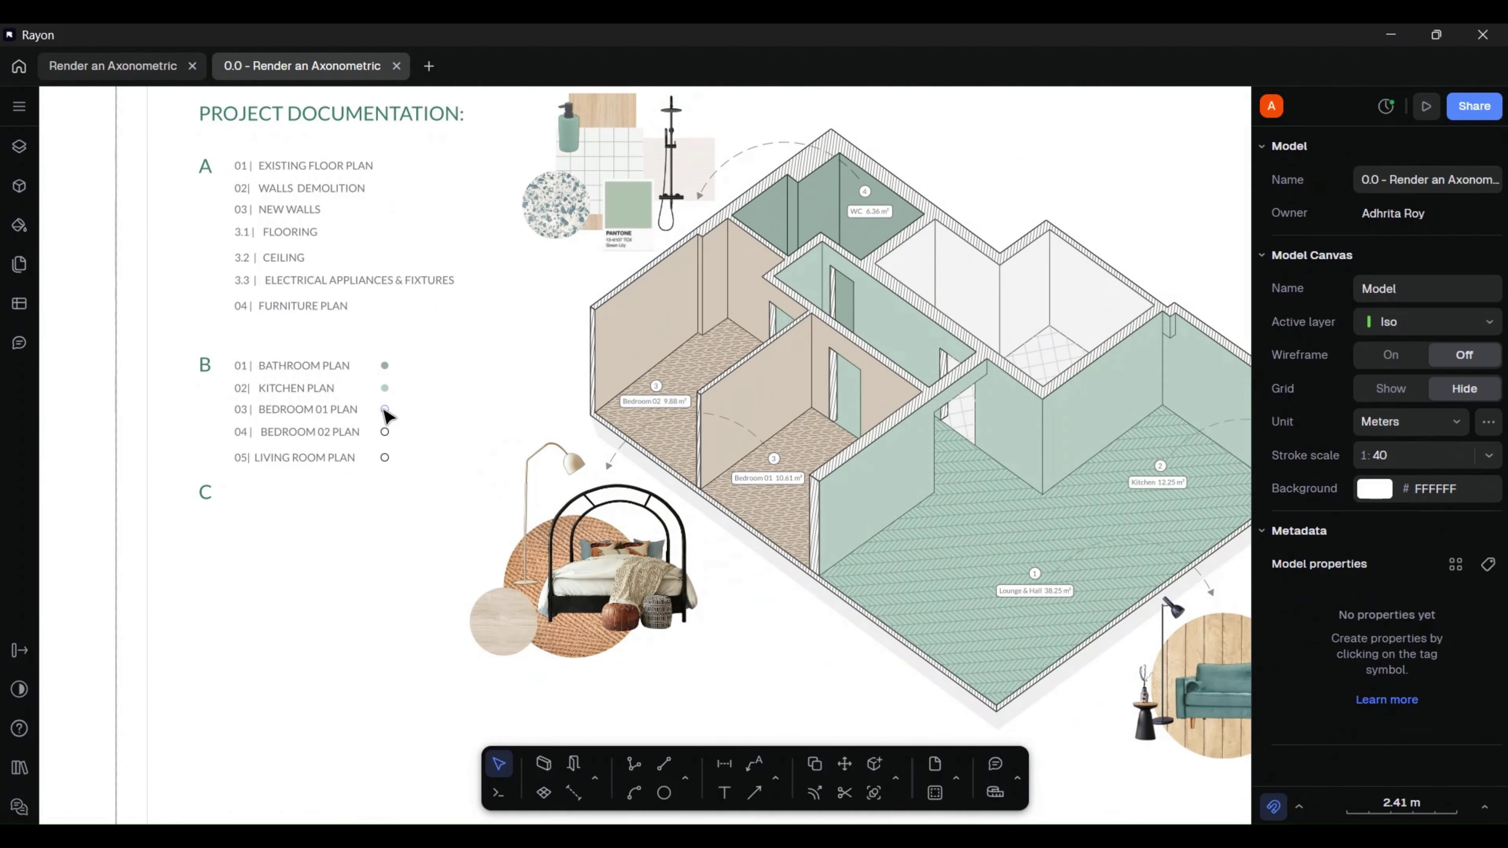
- Match the BEDROOM 01 PLAN circle's style to the beige bedroom wall of the axonometric
left_click(385, 409)
left_click(1422, 535)
left_click(653, 328)
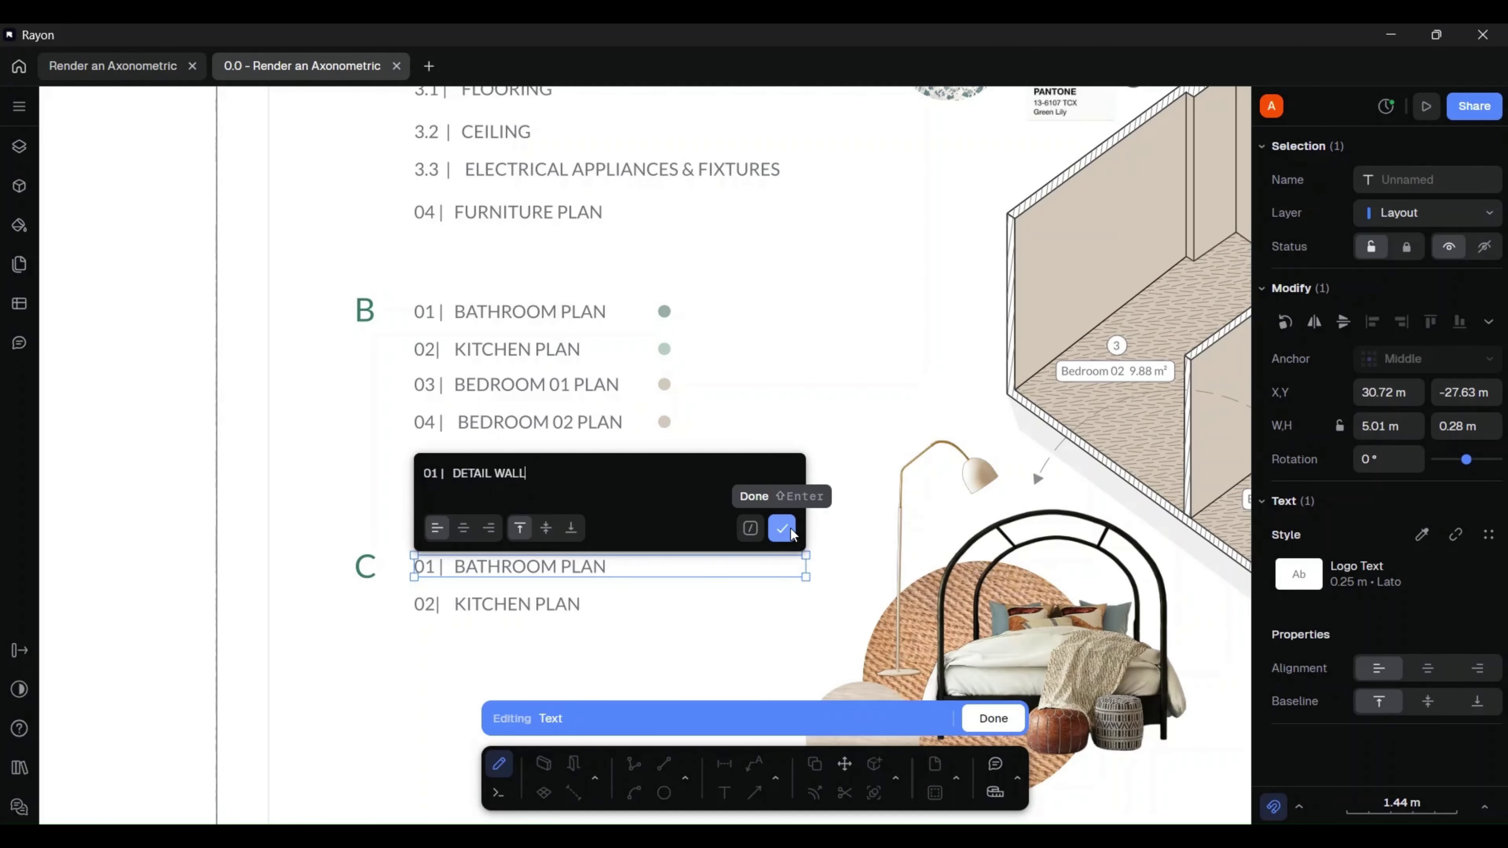
- Change the two entries of section C to "01| DETAIL WALL" and "02| DETAIL FLOOR"
left_click(782, 529)
double_click(565, 603)
left_click_drag(546, 511, 455, 530)
type("DETAIL")
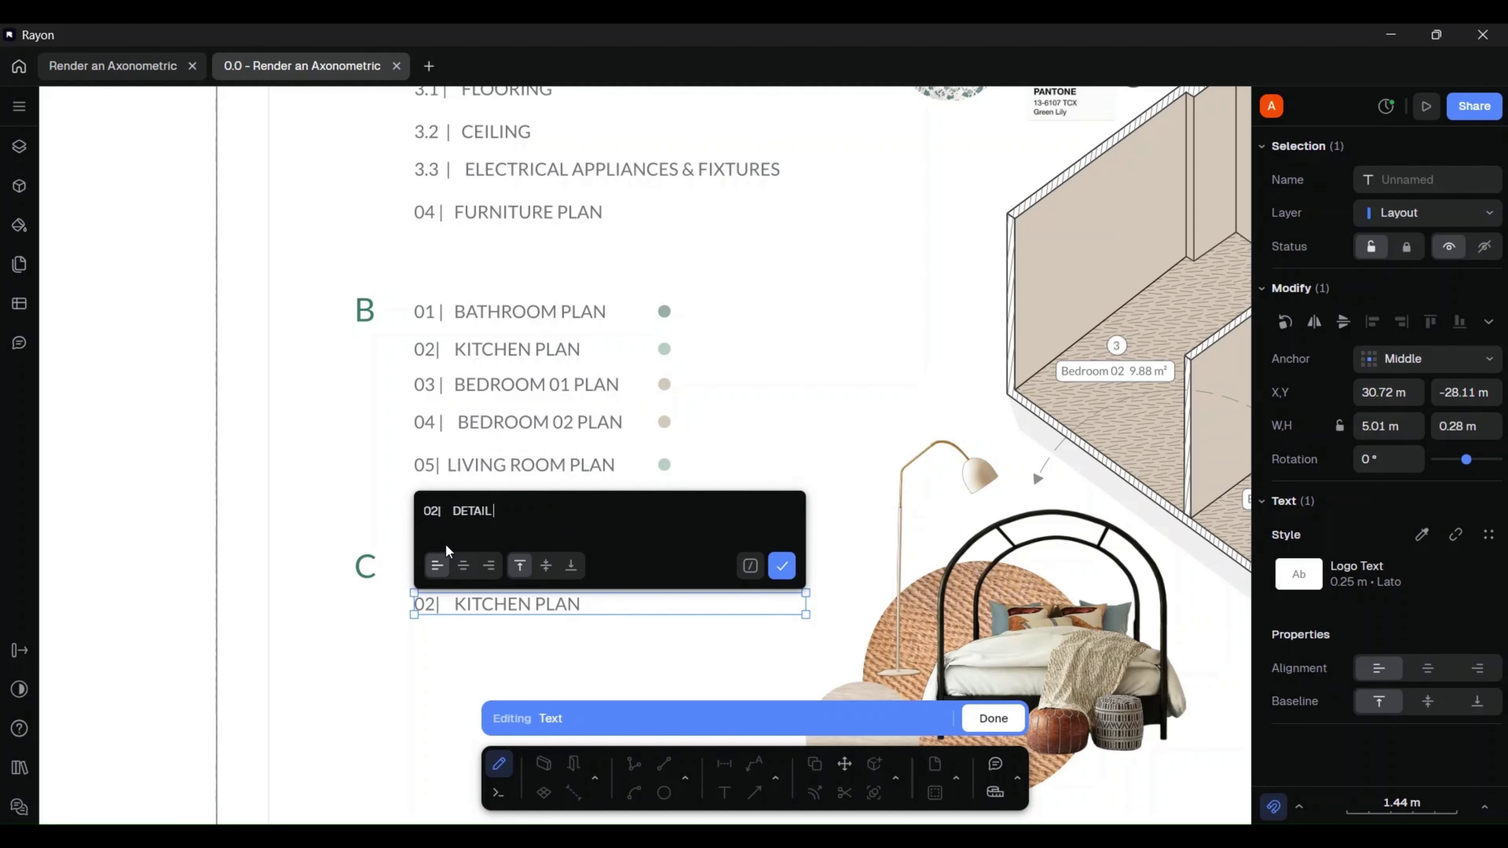
type(" FLOOR")
key("shift+Return")
key("Escape")
scroll(448, 394, "down", 5)
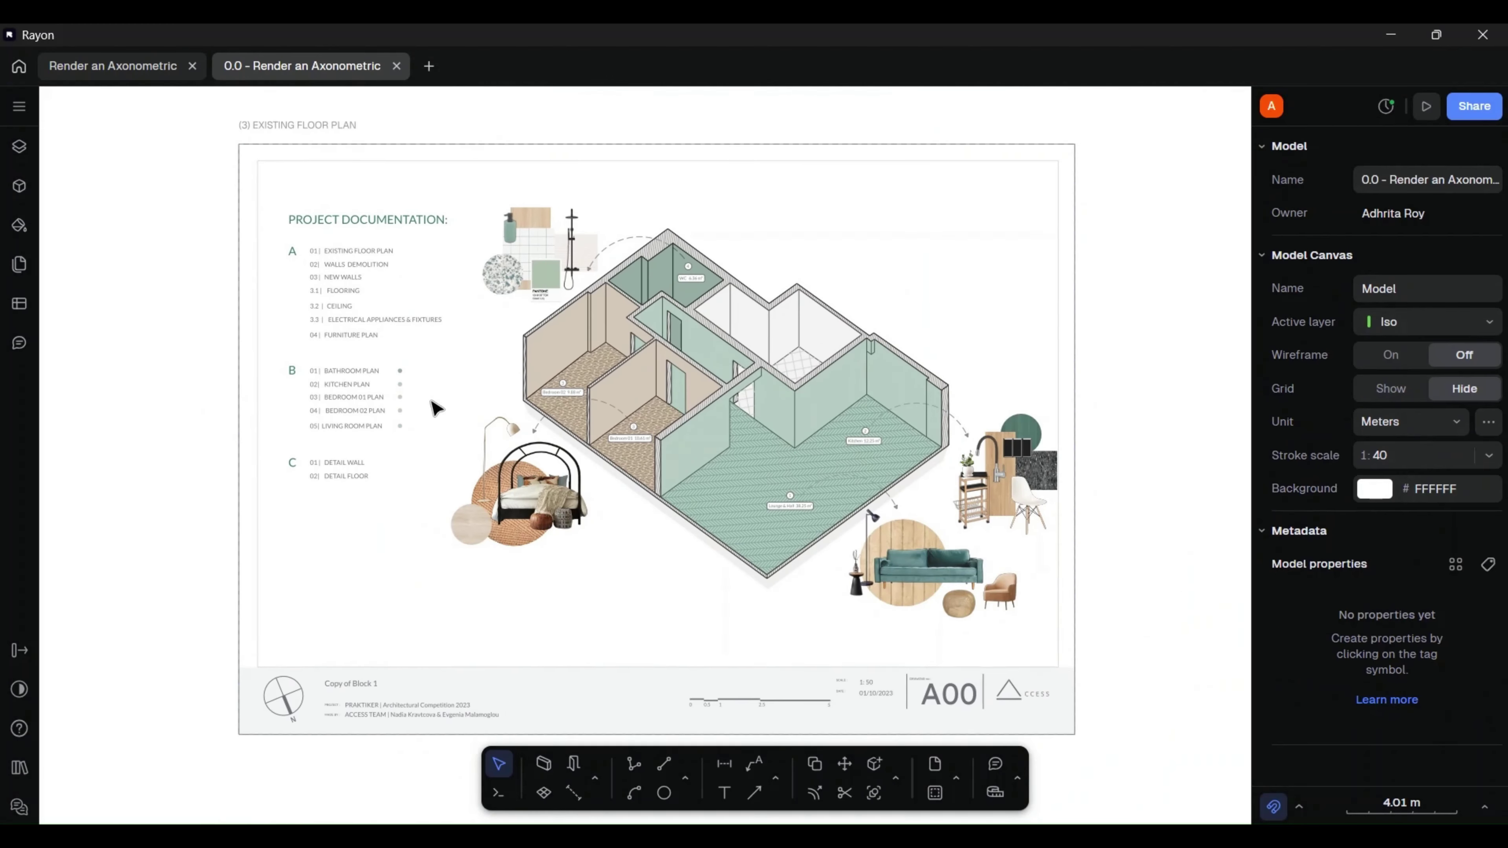
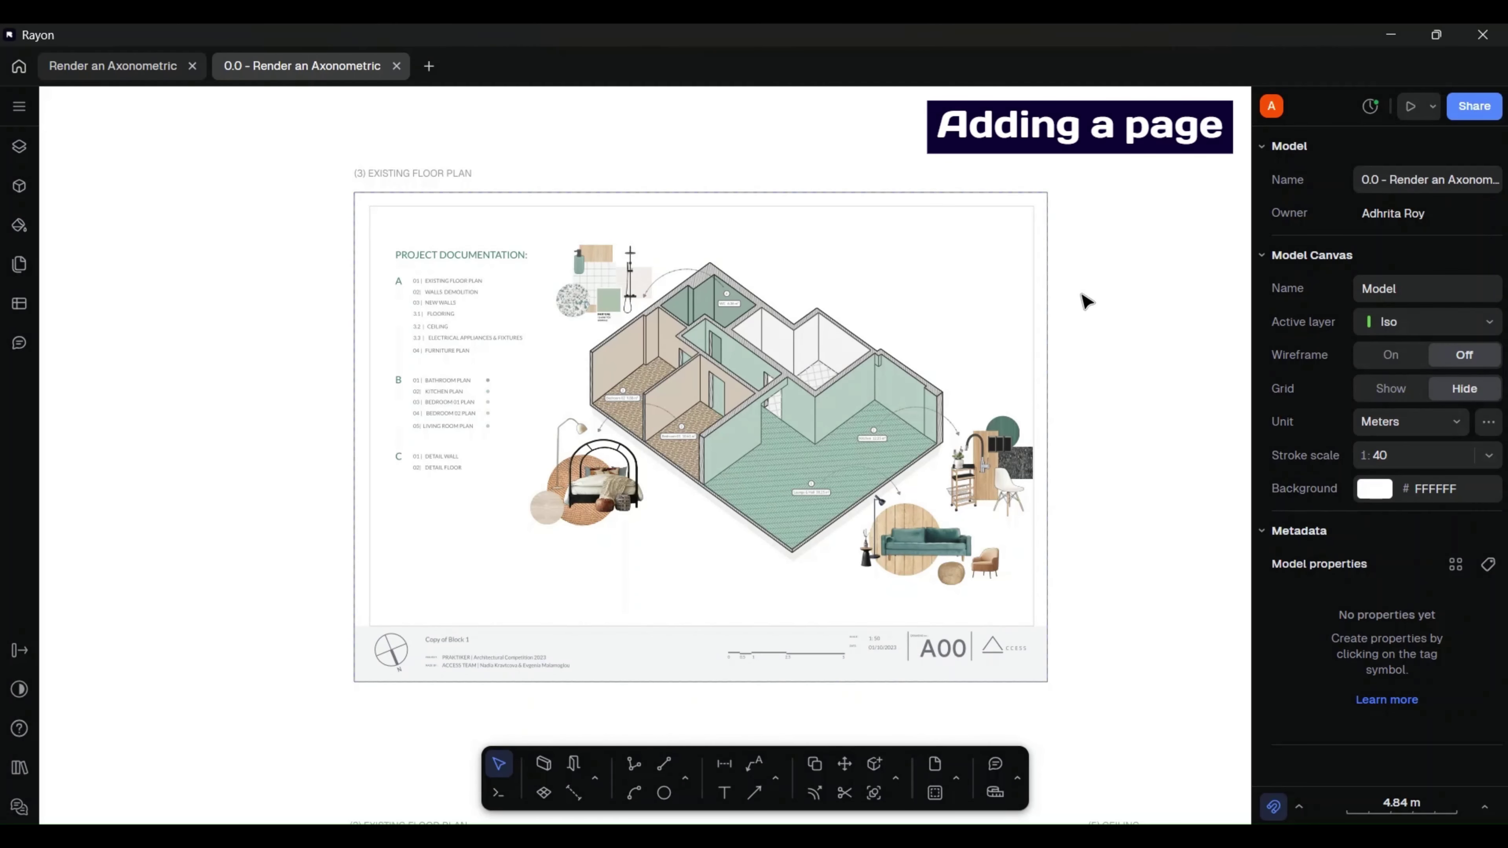
- Add a new landscape A4 page of about 32.67 × 23.1 m in the empty area beside the A00 sheet
left_click(19, 264)
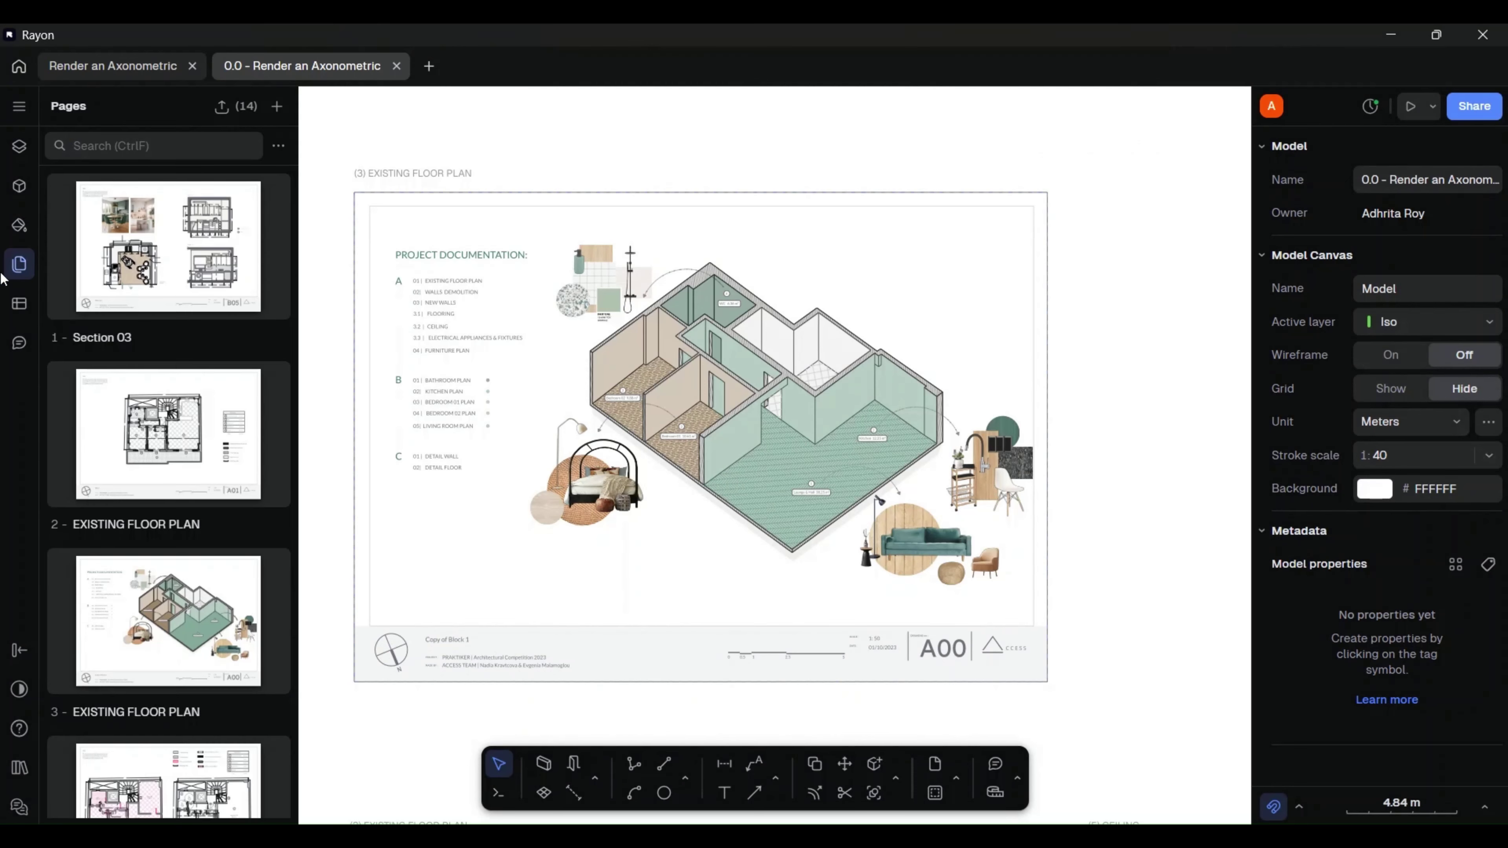
left_click(277, 108)
scroll(449, 331, "down", 3)
middle_click_drag(804, 344, 496, 350)
left_click_drag(521, 257, 1104, 208)
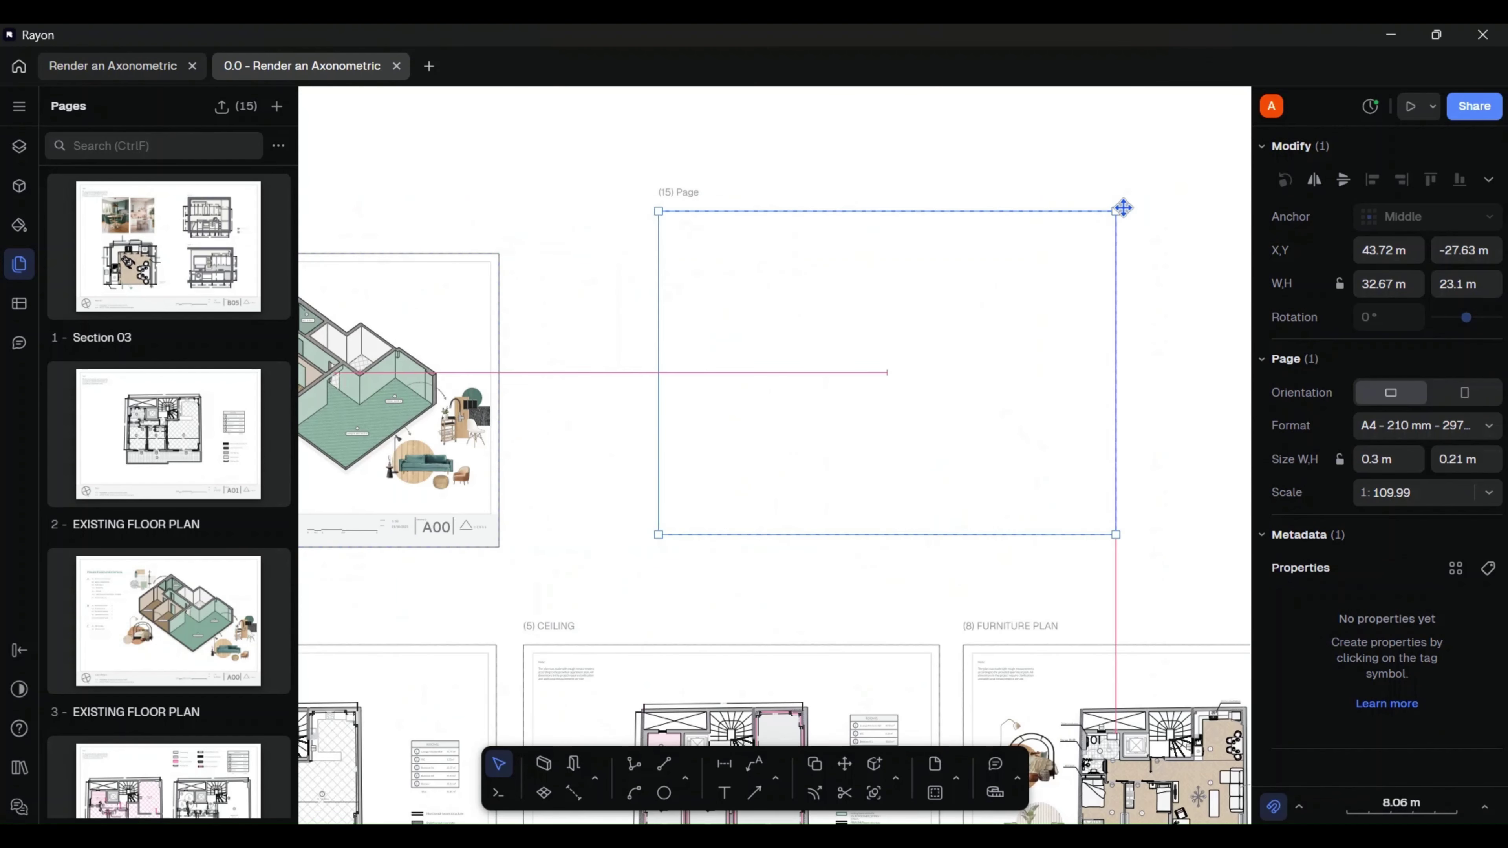
- Resize the new page freely to about 35.14 × 22.91 m
middle_click_drag(1105, 208, 891, 312)
mouse_move(891, 312)
left_mouse_down()
mouse_move(980, 256)
mouse_move(896, 296)
left_mouse_up()
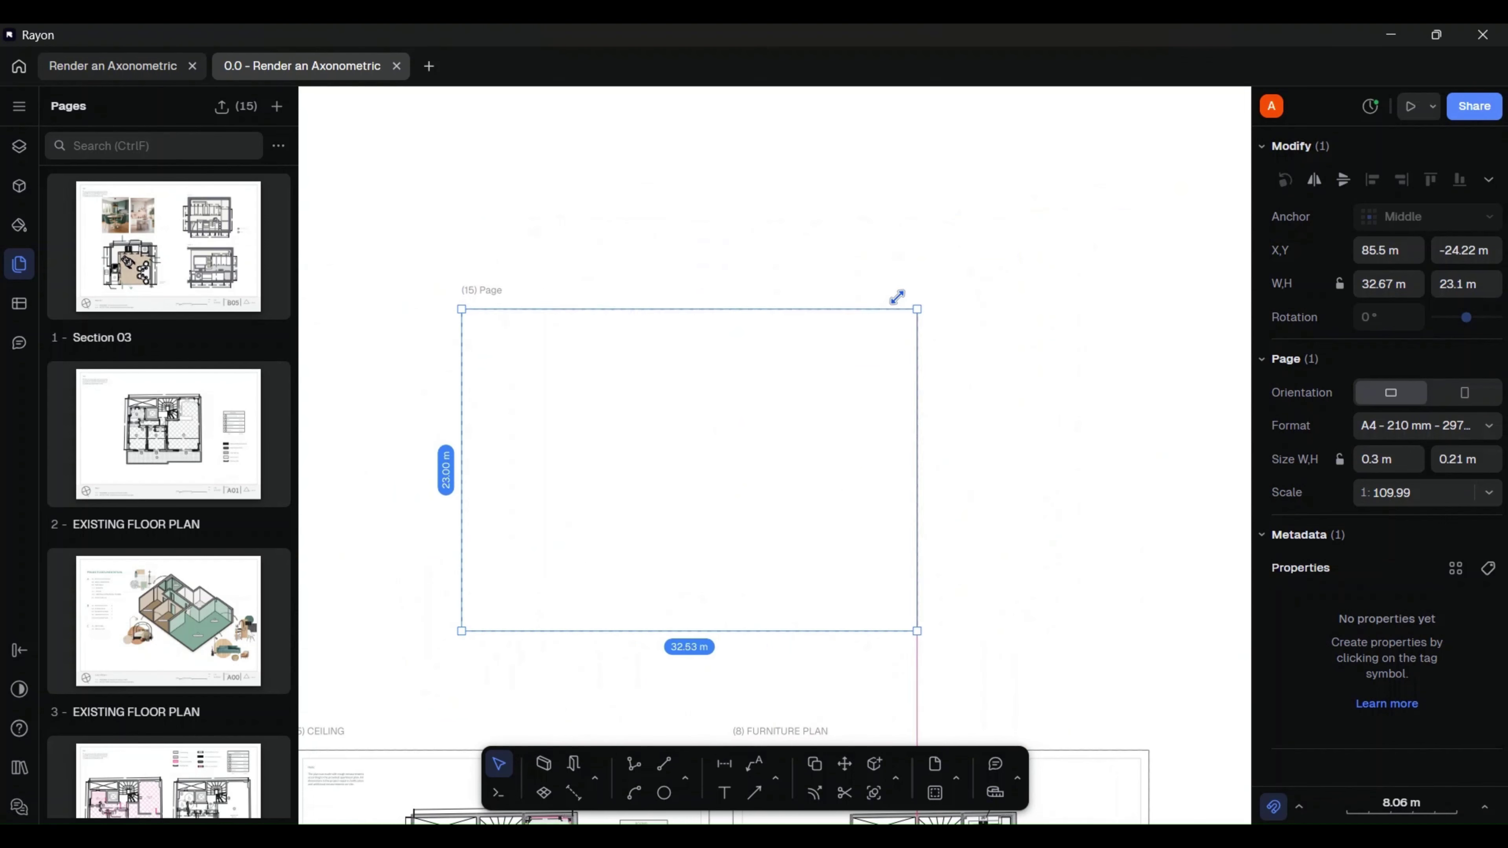
left_click_drag(915, 489, 953, 511)
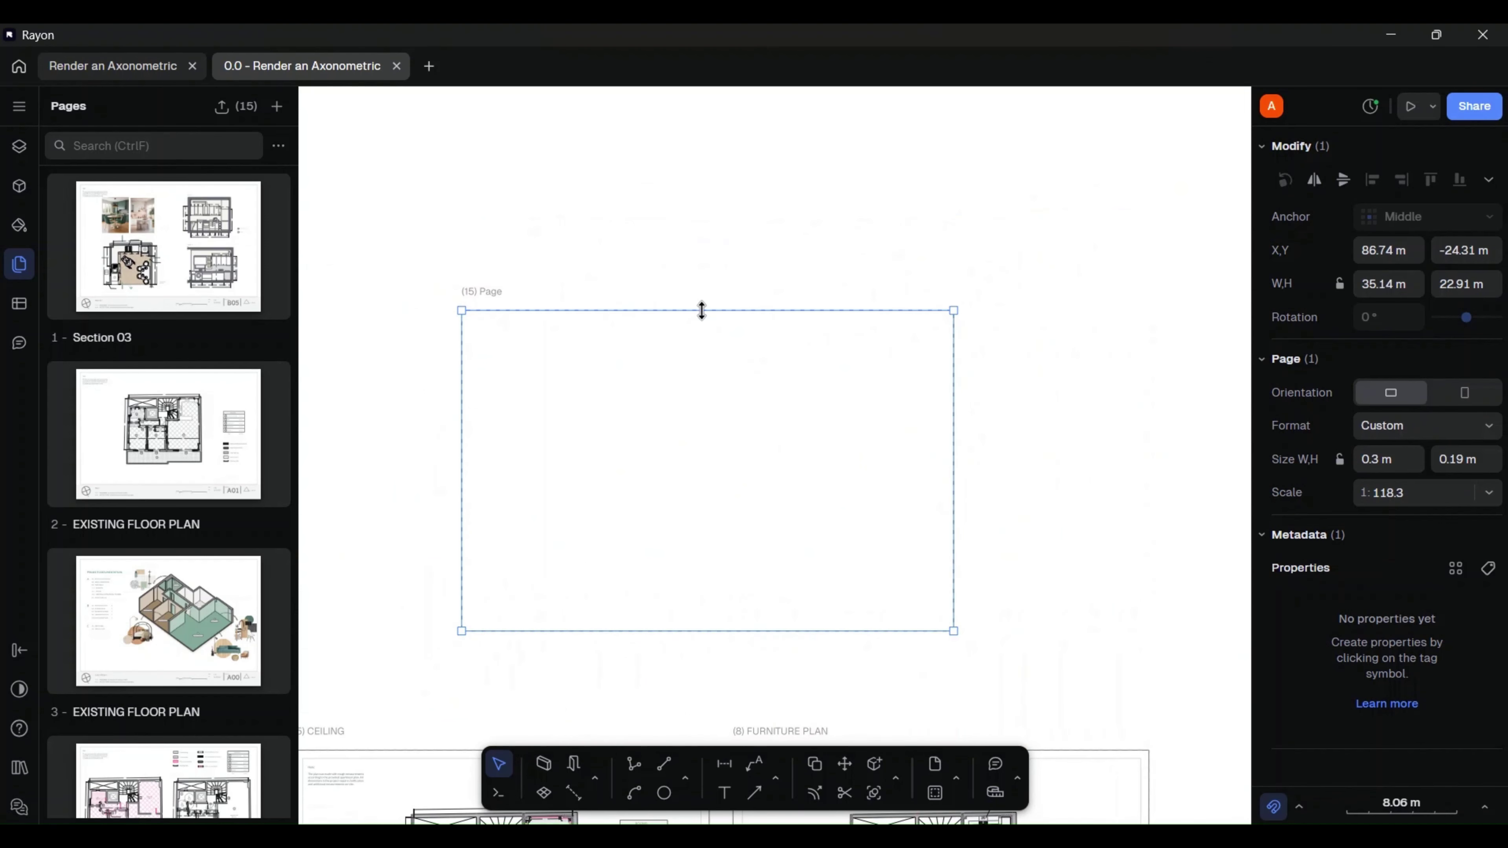
- Reduce the new page's height freely to about 21.2 m by lowering its upper edge
mouse_move(704, 311)
left_mouse_down()
mouse_move(700, 178)
mouse_move(709, 334)
left_mouse_up()
left_click(739, 460)
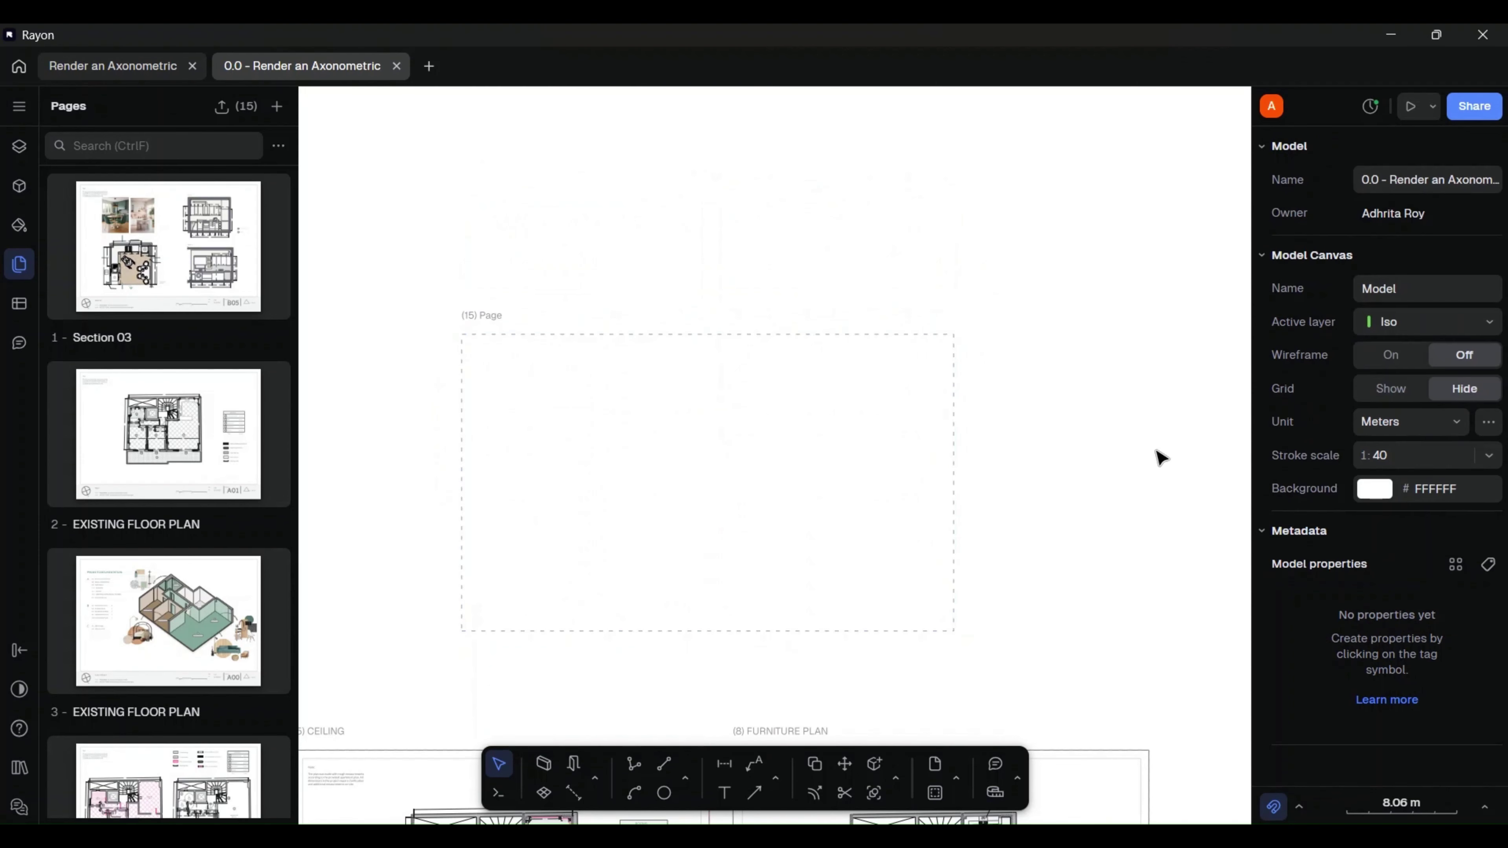
- Try the A0 and A5 formats on the new page, and set its format to A4
left_click(768, 337)
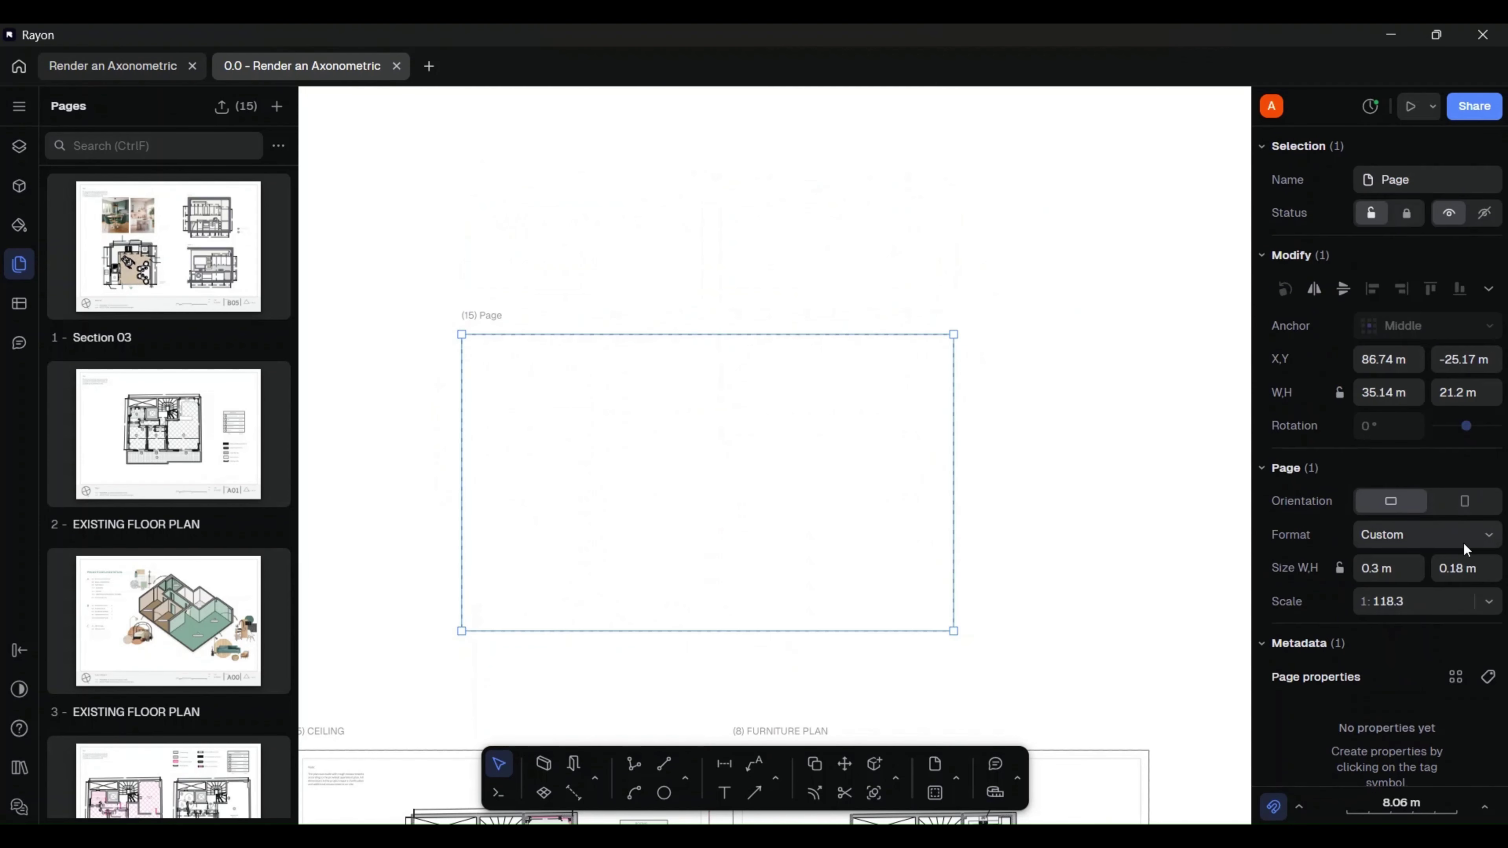
left_click(1393, 536)
left_click(1321, 235)
left_click(1408, 529)
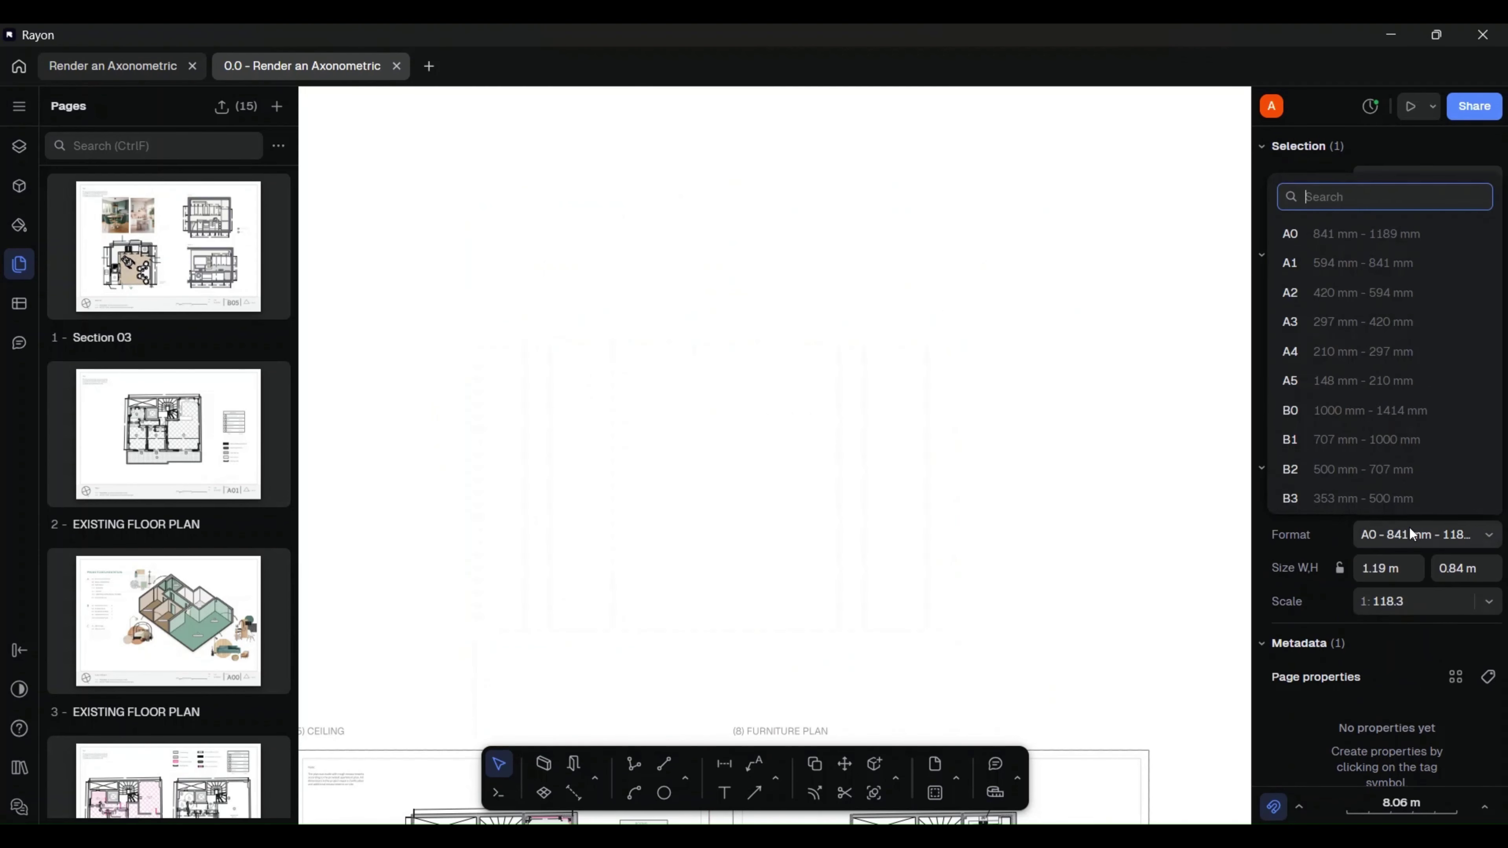
left_click(1330, 387)
left_click(1404, 528)
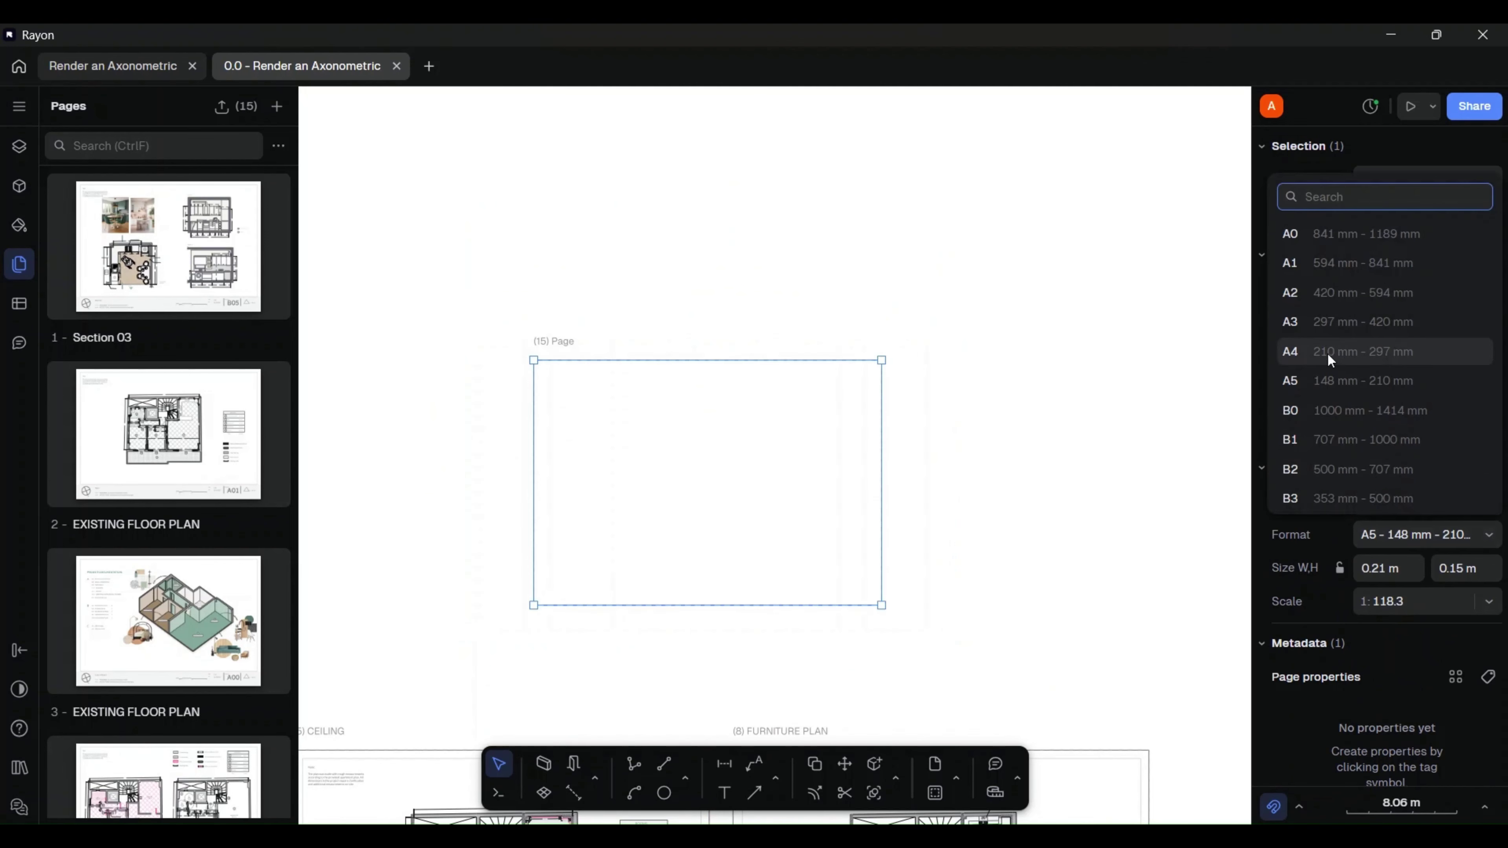
left_click(1331, 357)
- Set the new page's scale to 1:100 and move it directly above the FURNITURE PLAN sheet
middle_click_drag(754, 512, 750, 372)
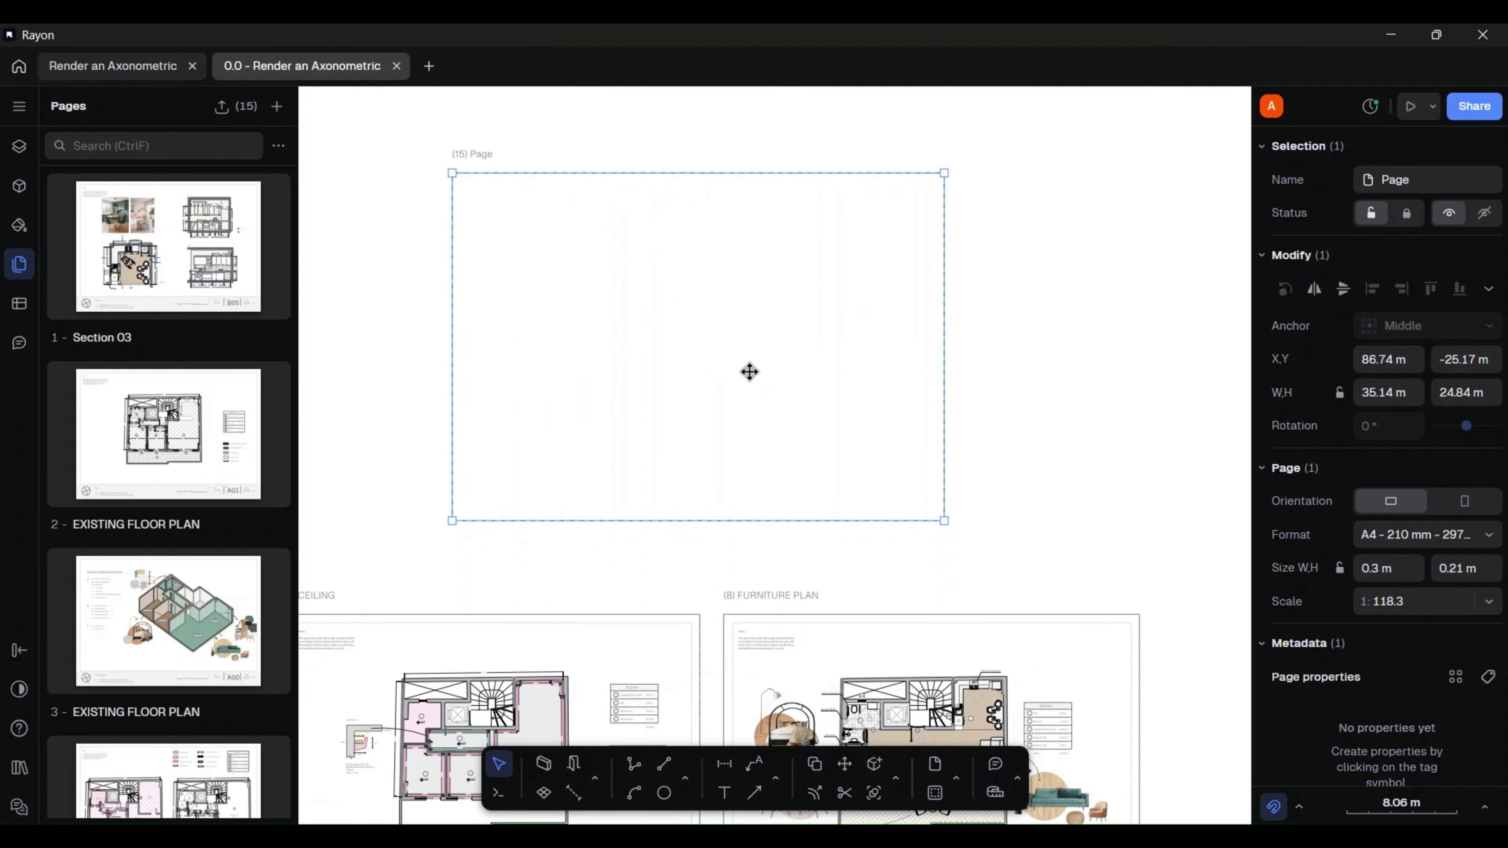
left_click(1489, 602)
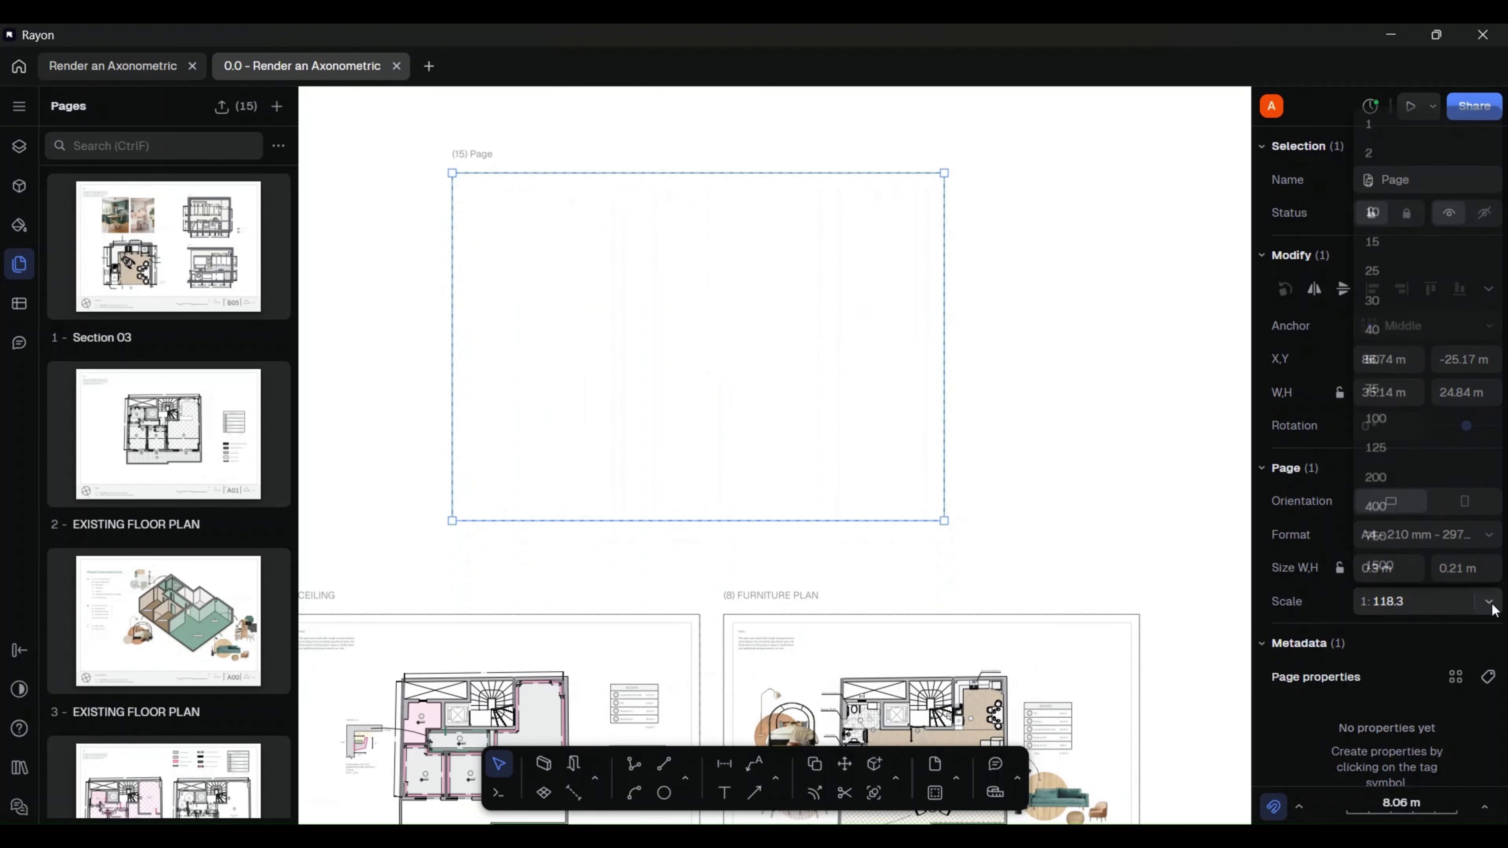
left_click(1378, 423)
middle_click_drag(1009, 428, 852, 446)
left_click_drag(828, 364, 910, 534)
- Look up the export options of the new page in the list of pages
scroll(177, 583, "down", 10)
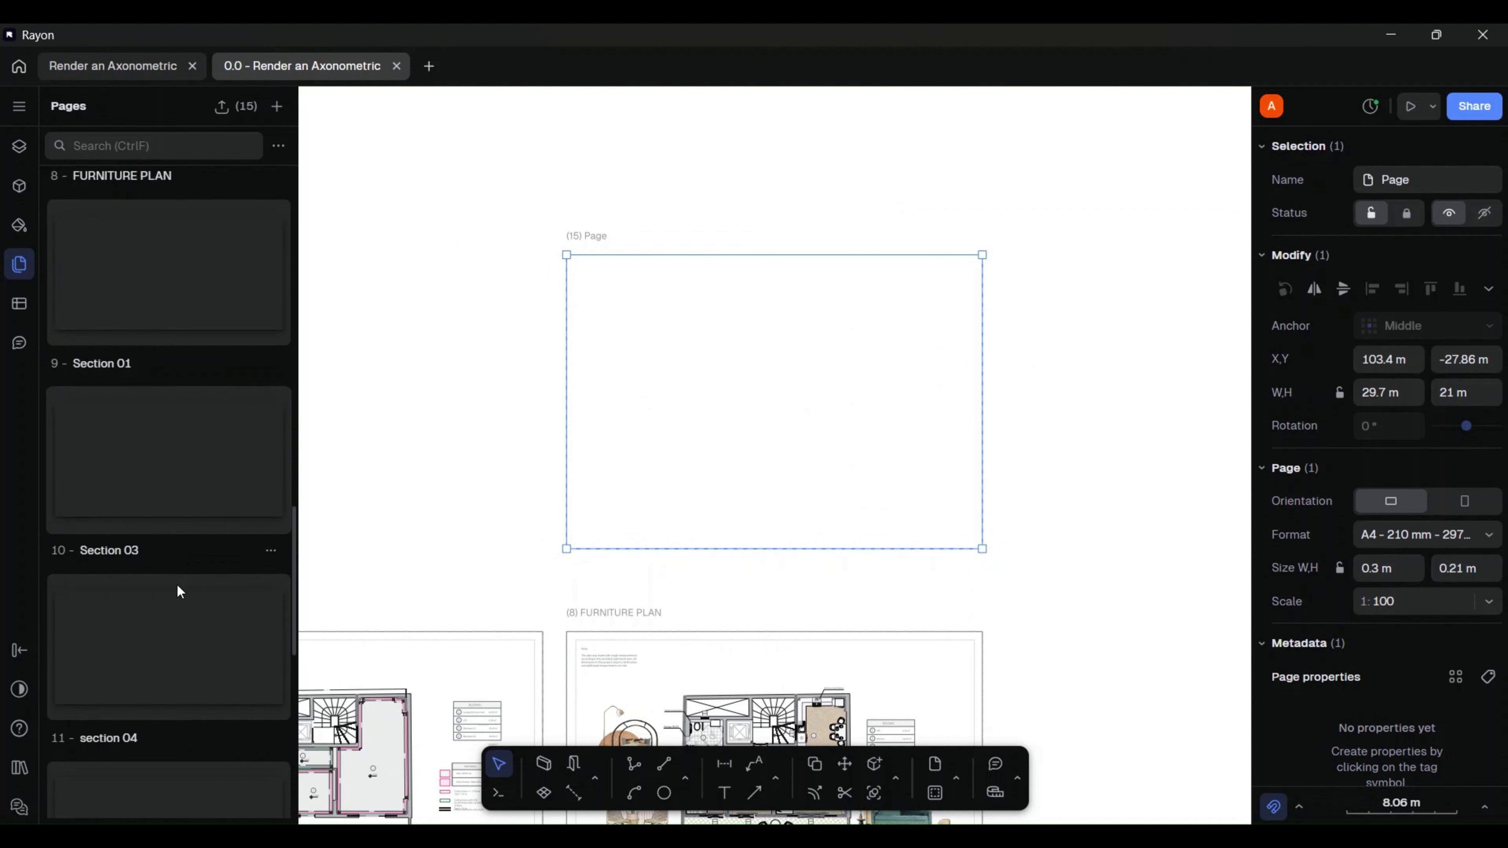
left_click(271, 787)
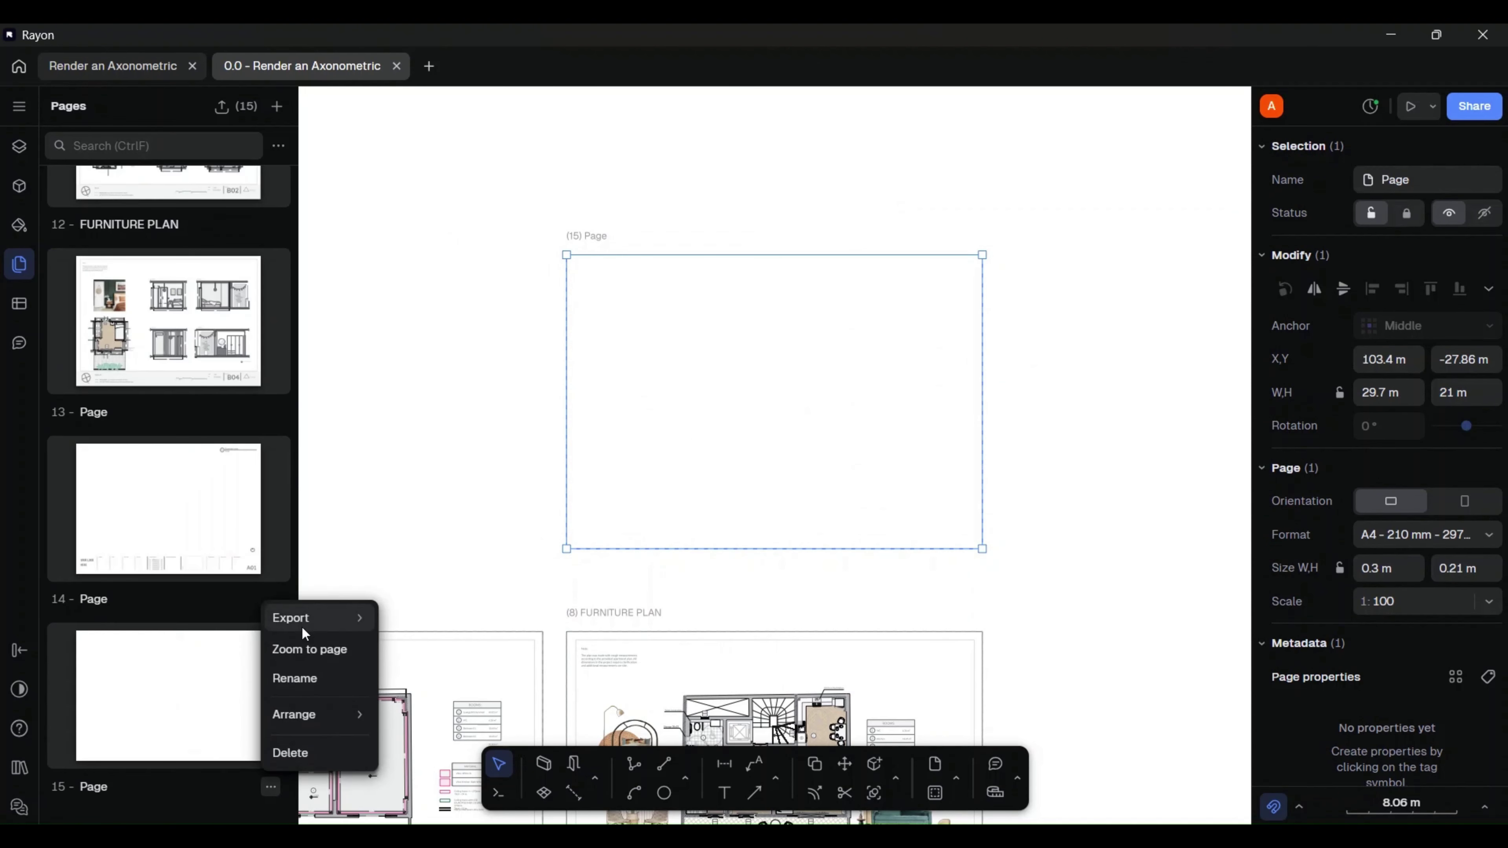
mouse_move(301, 620)
left_click(425, 515)
left_click(433, 479)
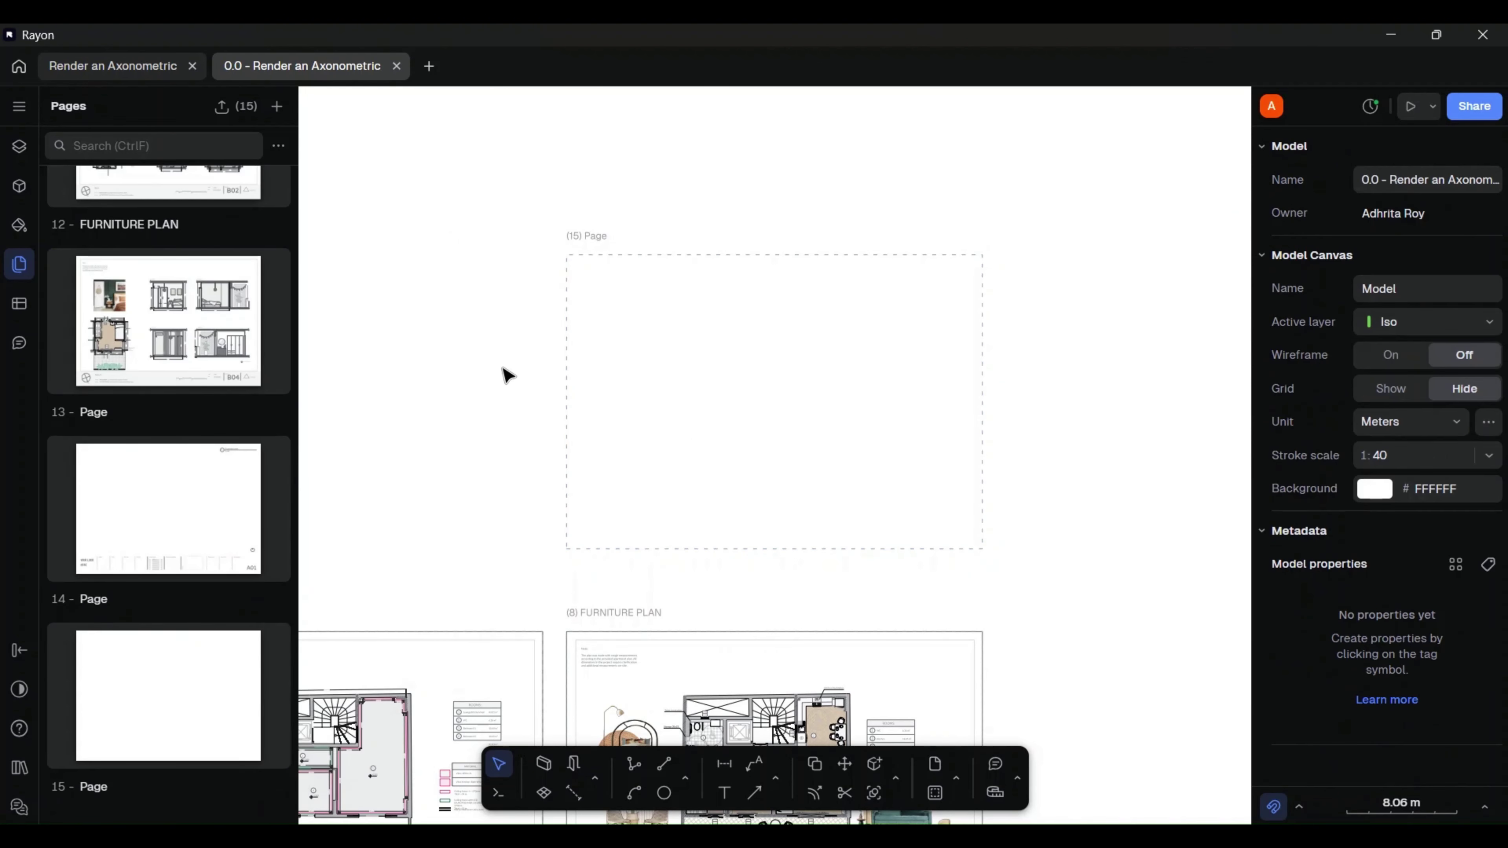
- Look up the export formats offered for the new page on the canvas
left_click(944, 256)
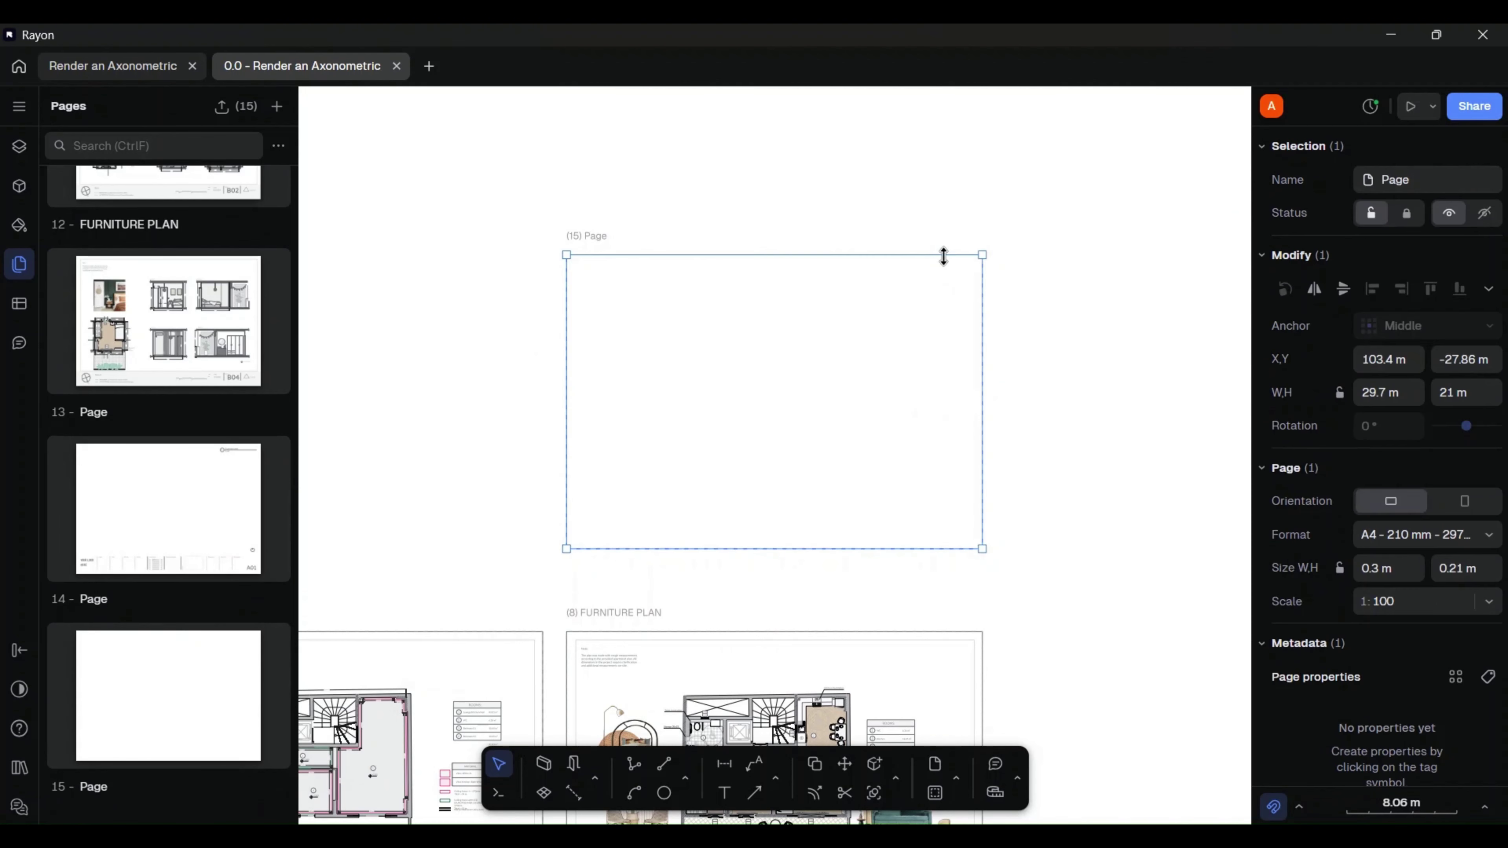
right_click(969, 382)
mouse_move(1069, 493)
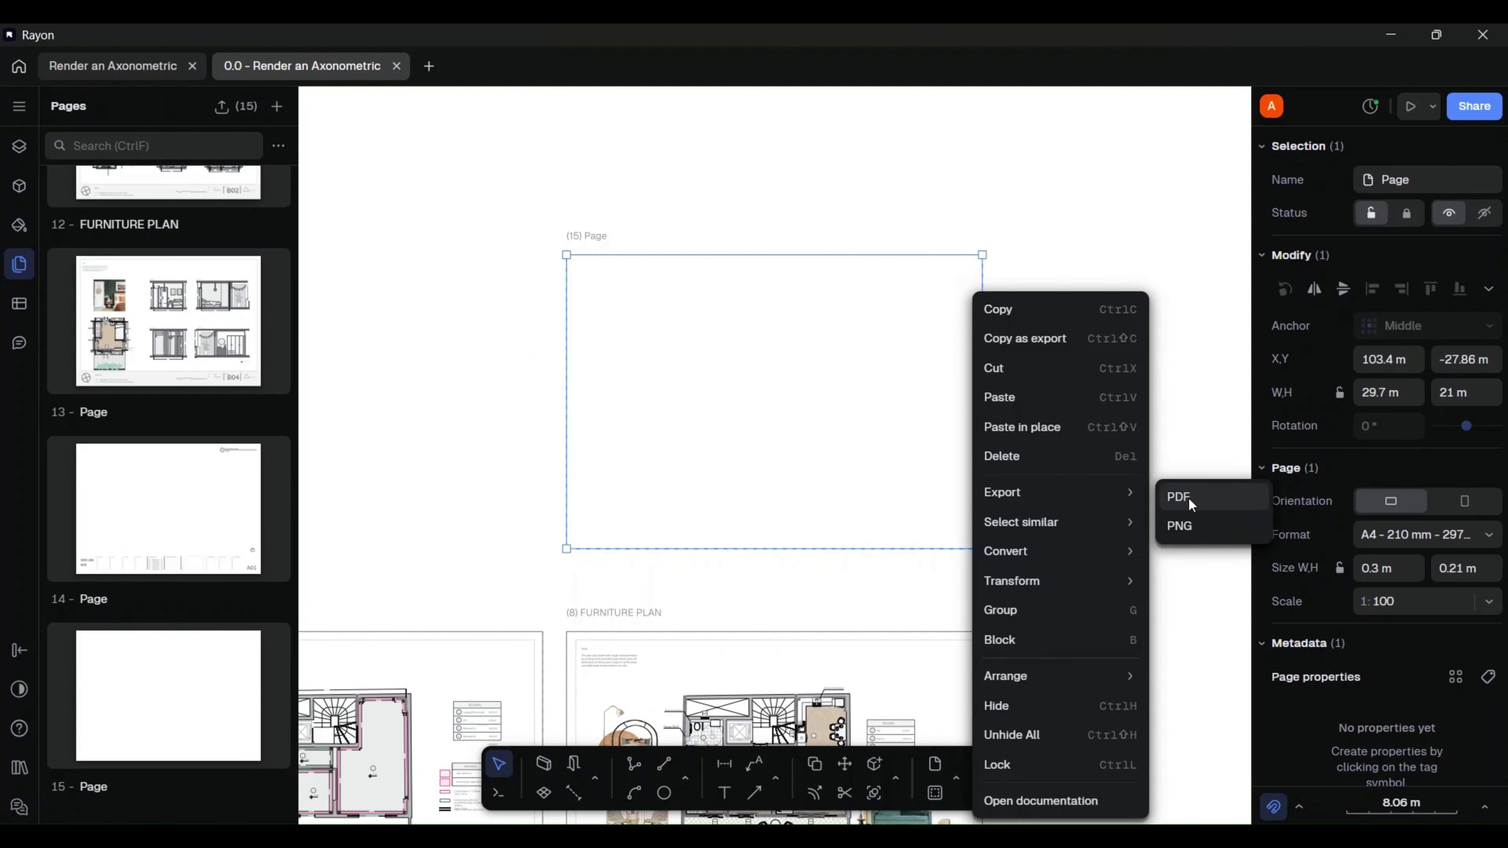
left_click(1192, 368)
left_click(549, 375)
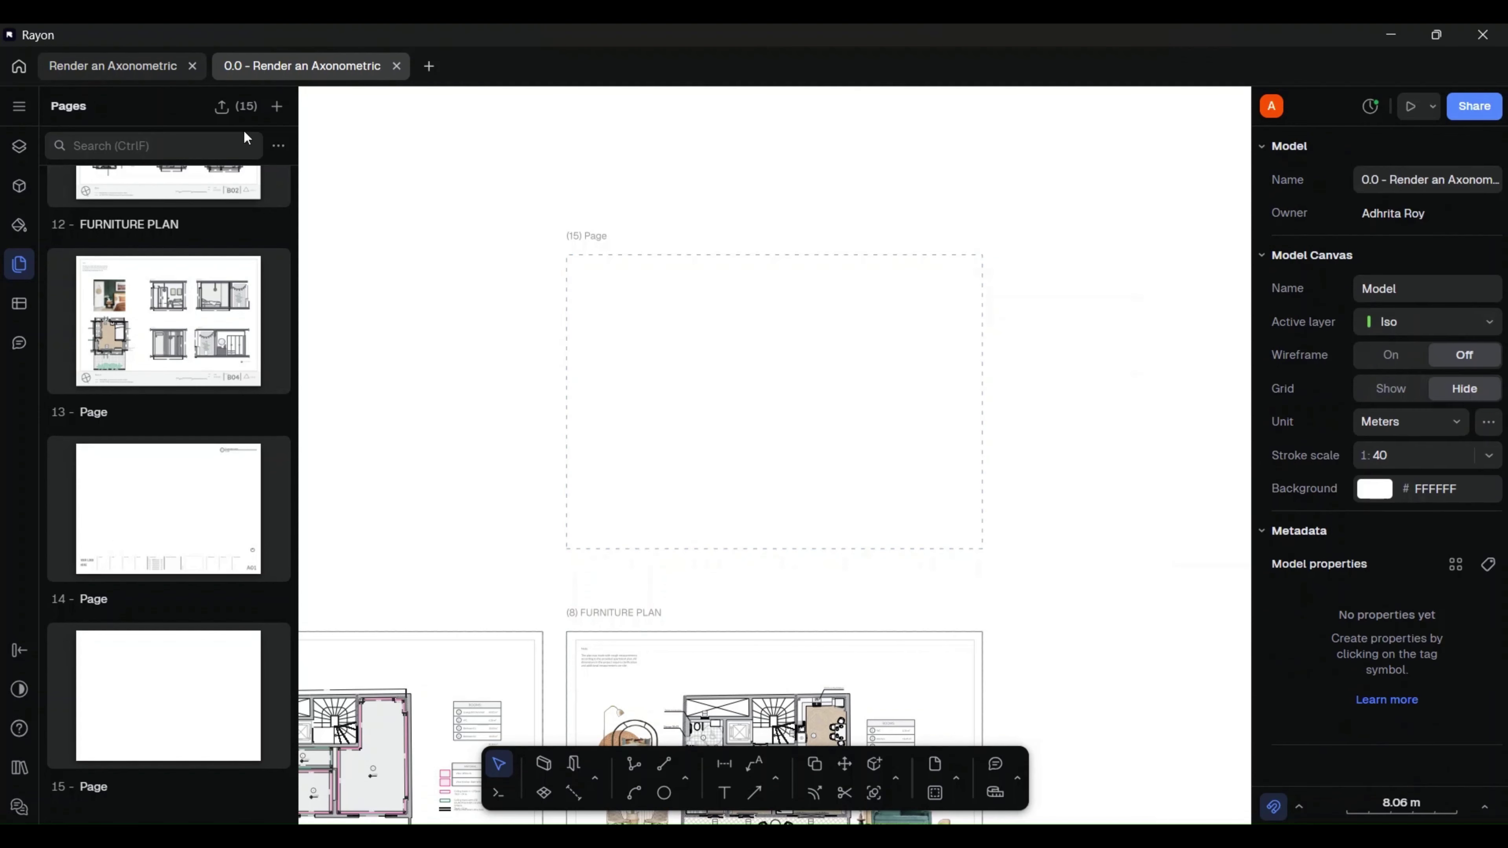
- Open the export settings for all pages, try PNG, set the format back to PDF and print
left_click(233, 109)
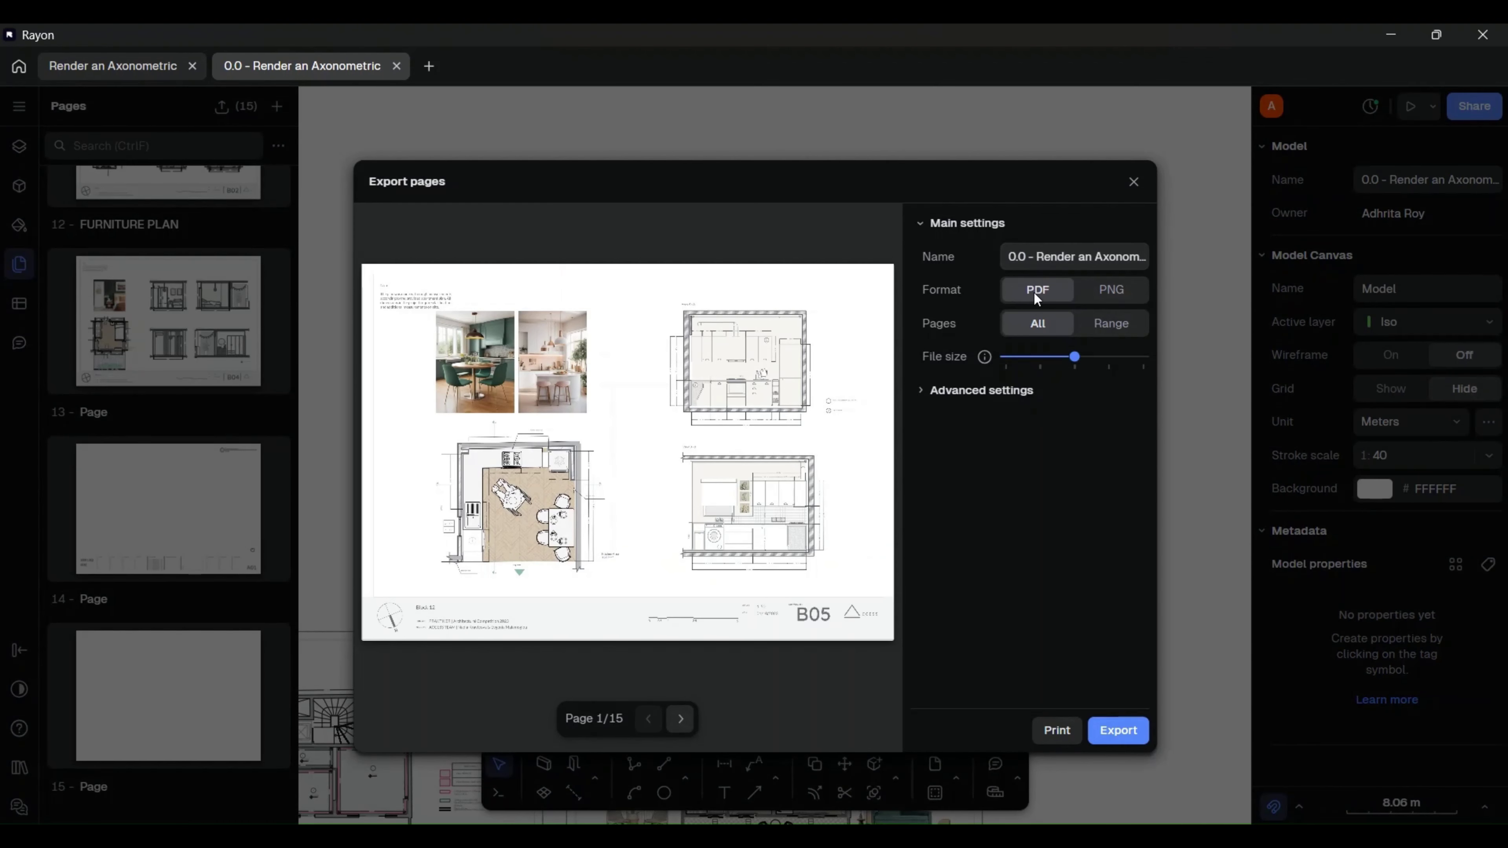
left_click(1113, 292)
left_click(1043, 295)
left_click(1061, 733)
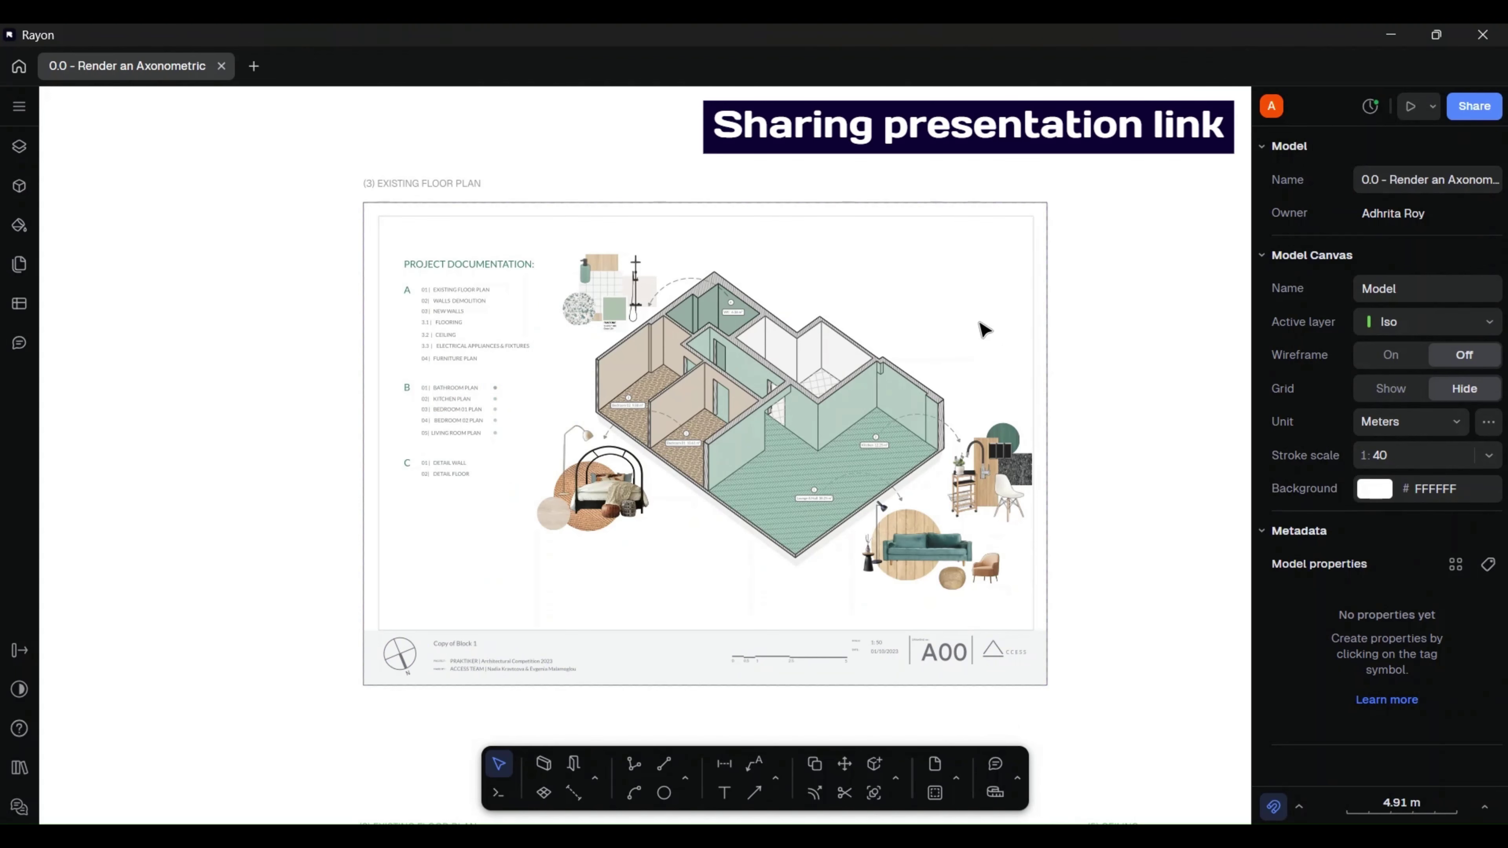
- Move the axonometric A00 page to first place in the page order
left_click(18, 264)
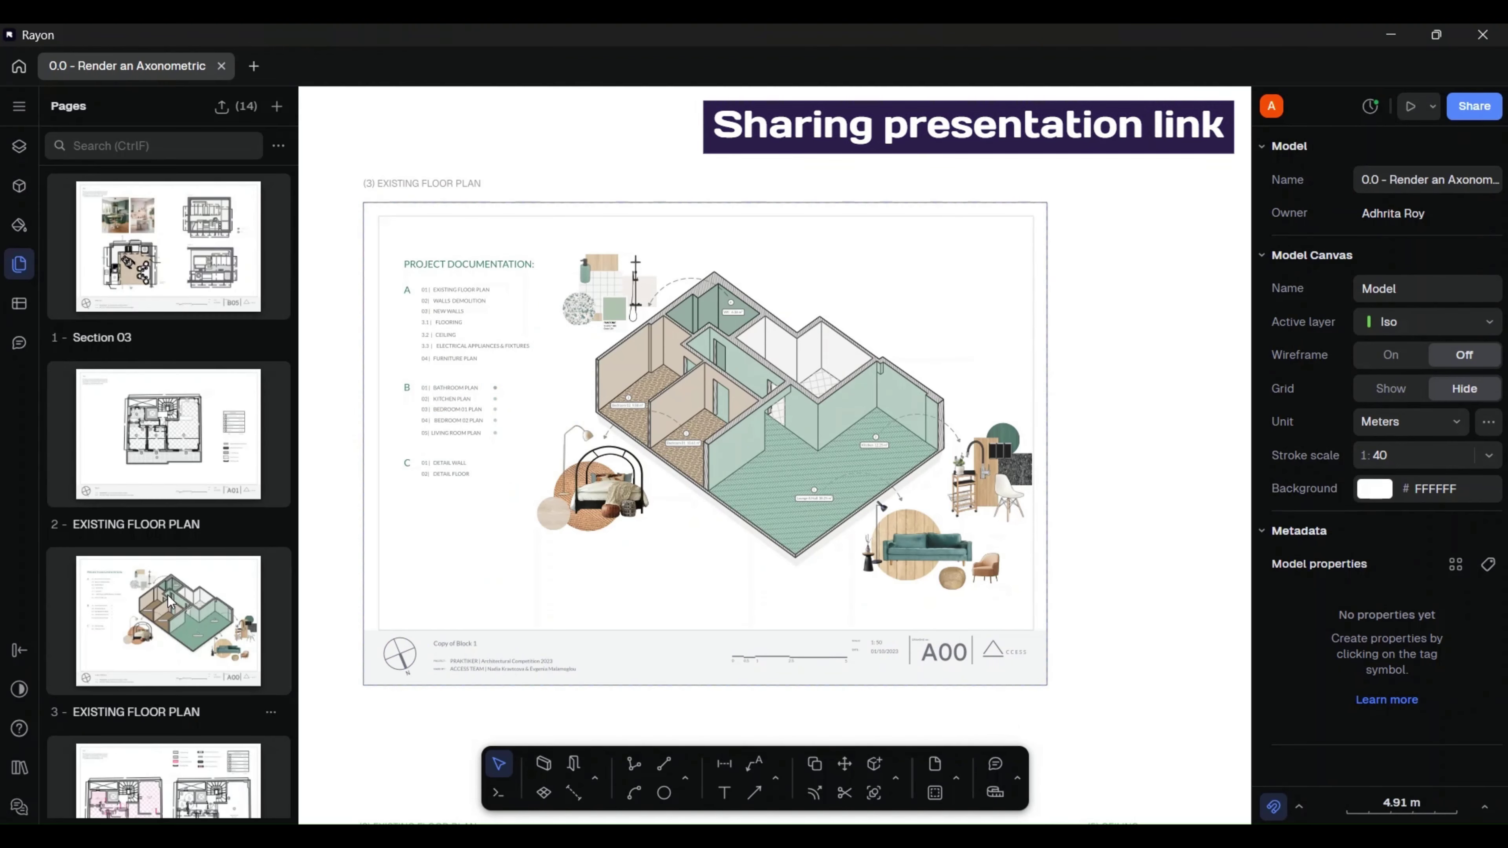
left_click_drag(168, 602, 152, 285)
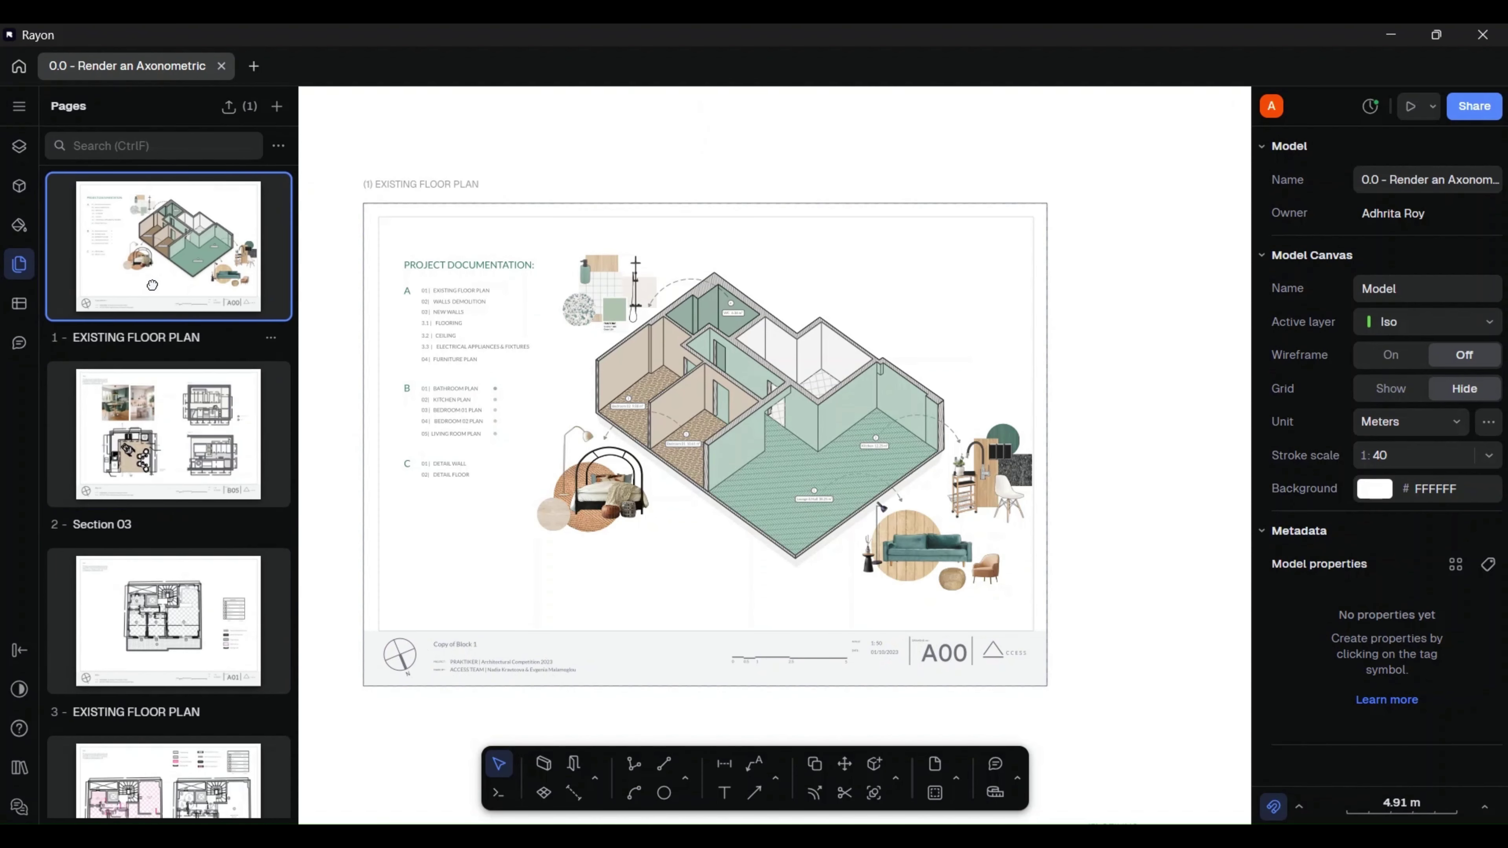
left_click(471, 138)
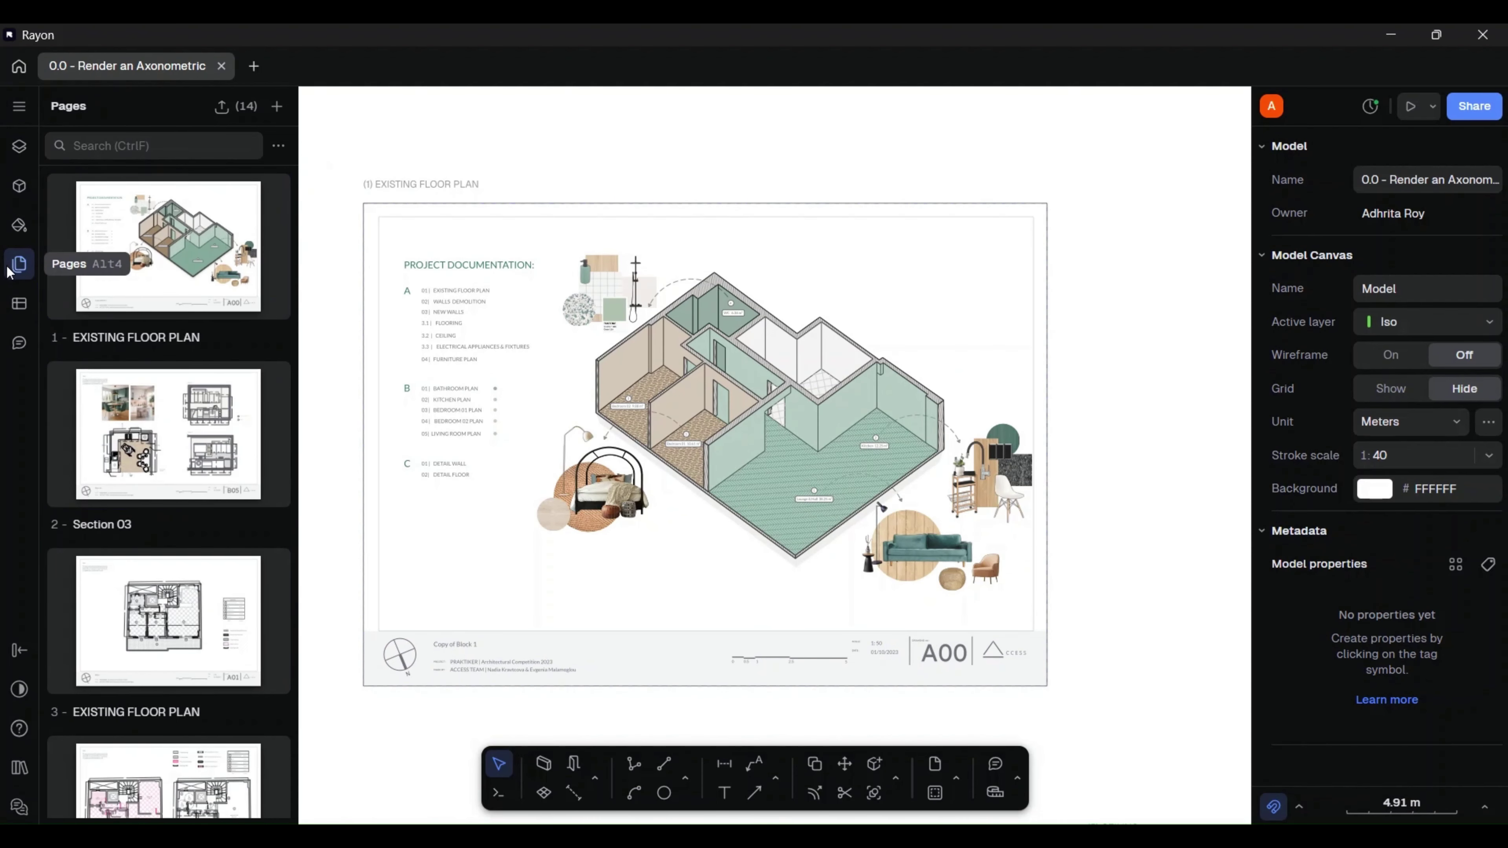
left_click(18, 264)
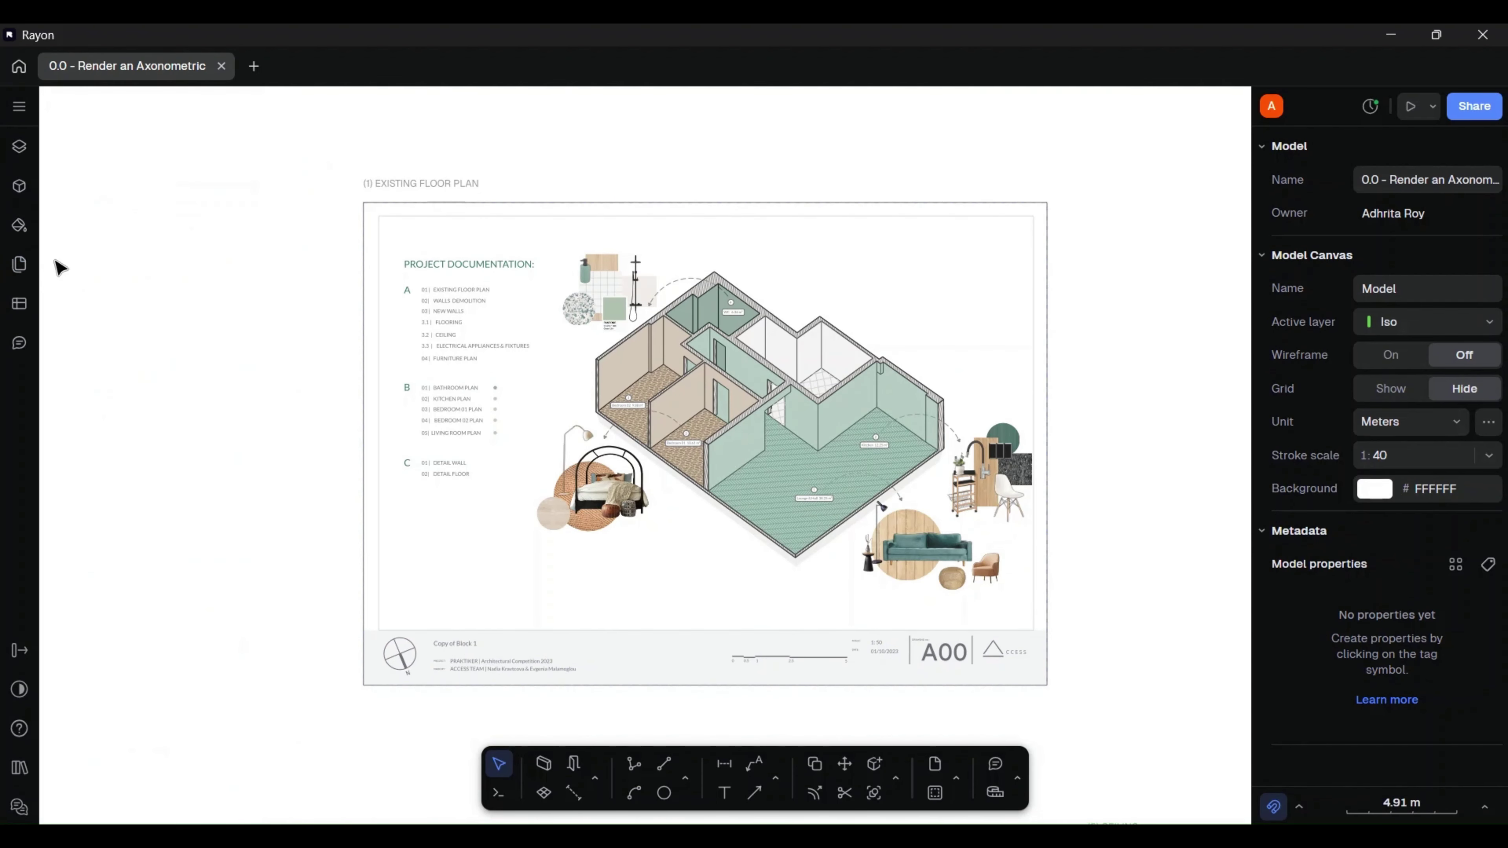
- Open the presentation of the project and examine its pages one after another
left_click(1407, 106)
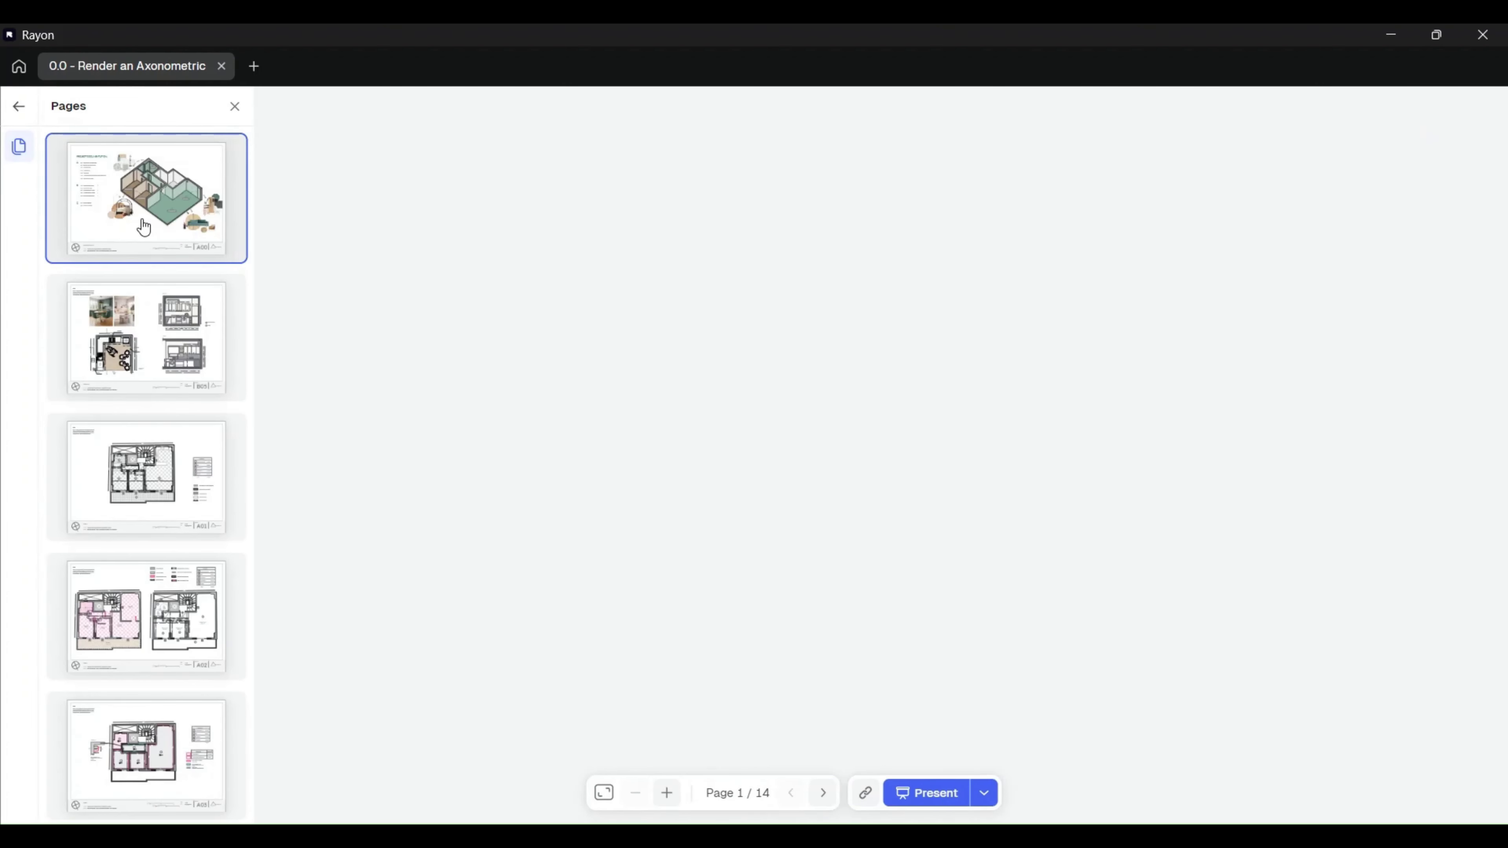
key("Down")
key("Down")
key("Down")
key("Down")
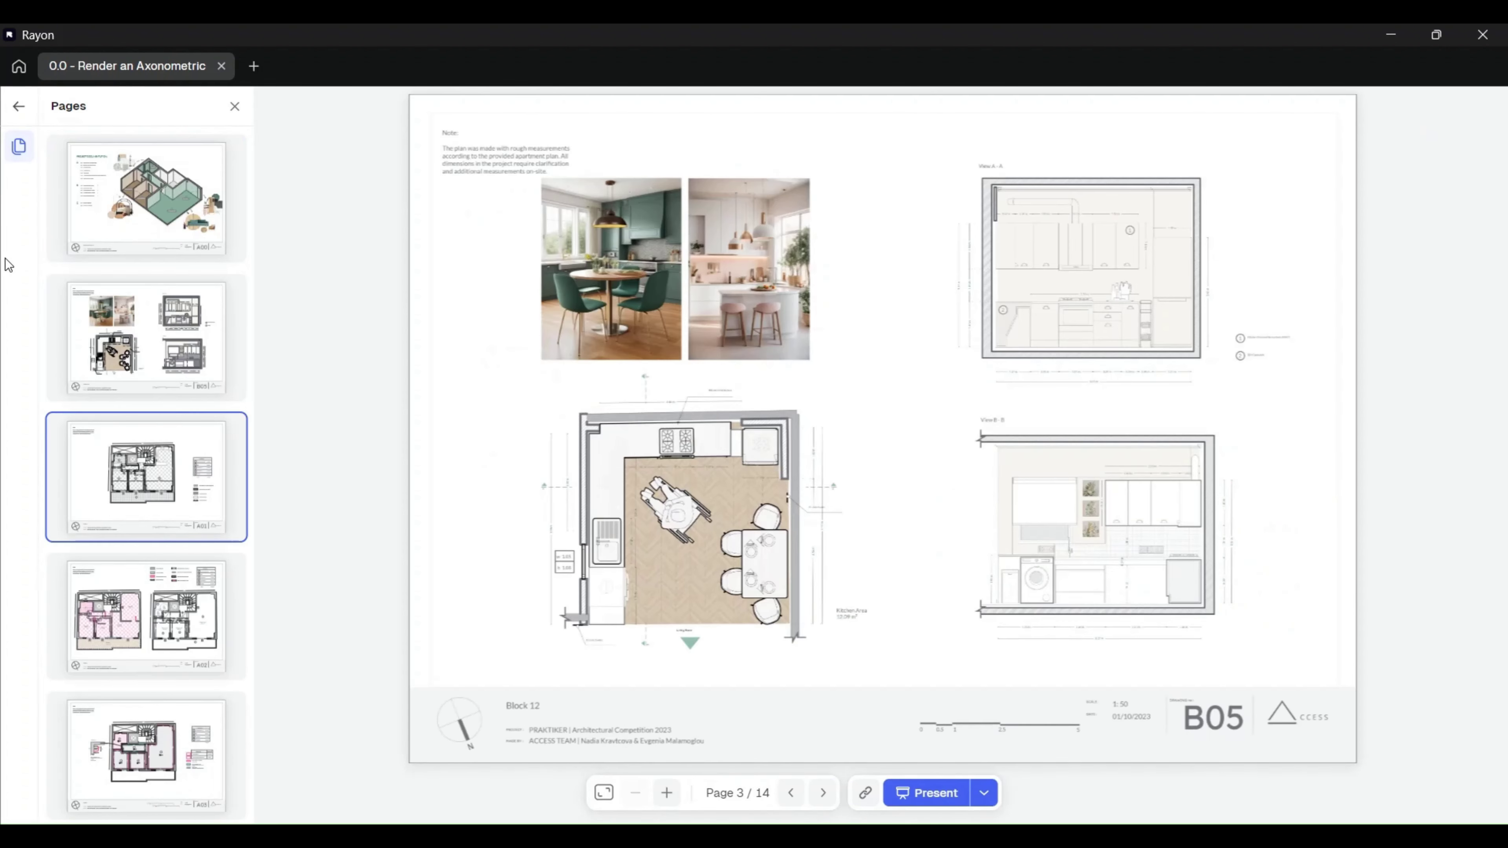
key("Down")
key("Down")
key("Down")
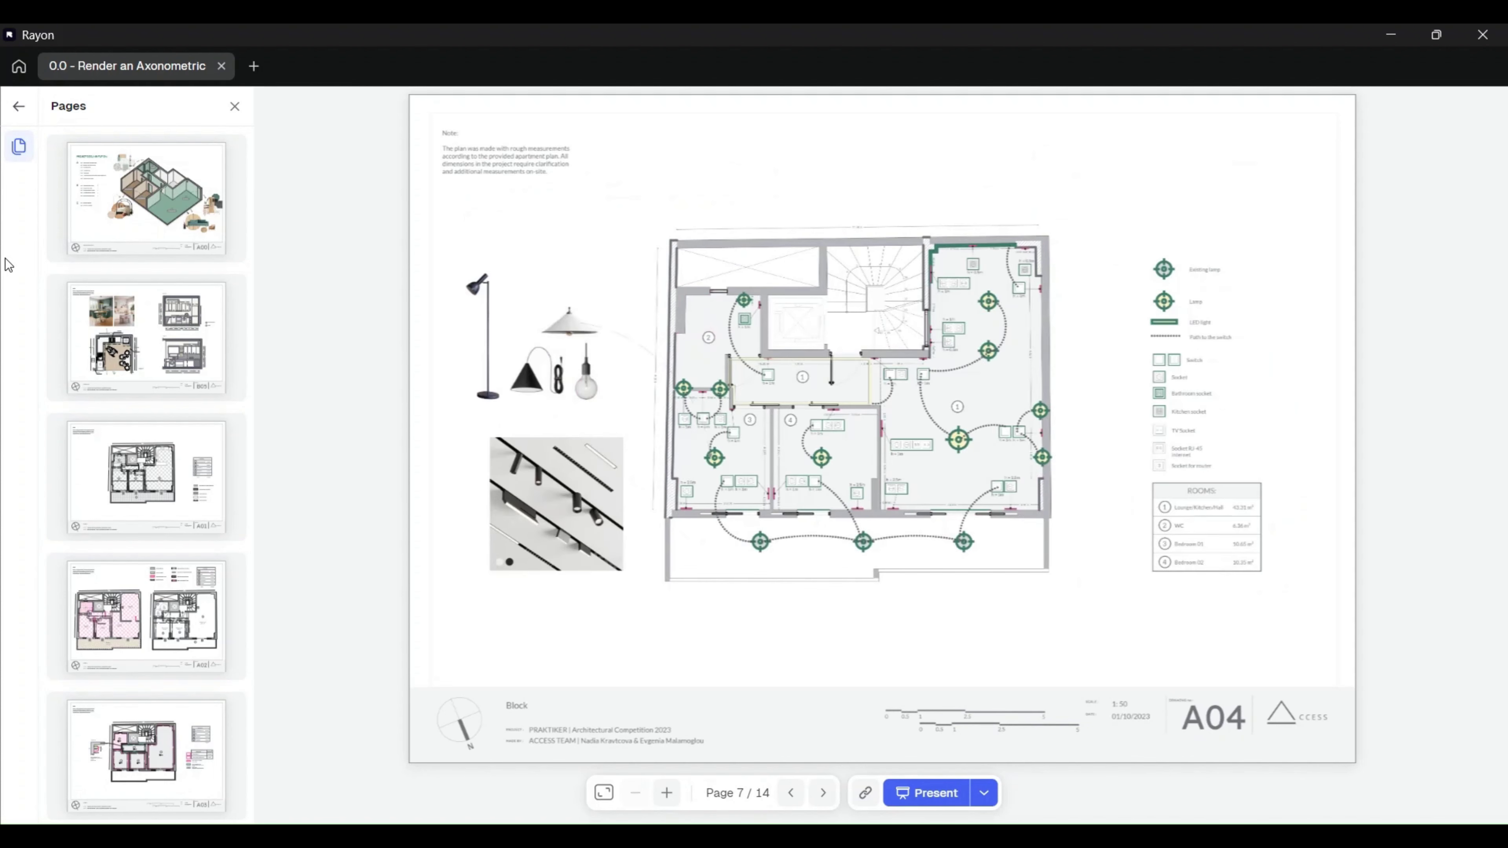
key("Down")
key("Down")
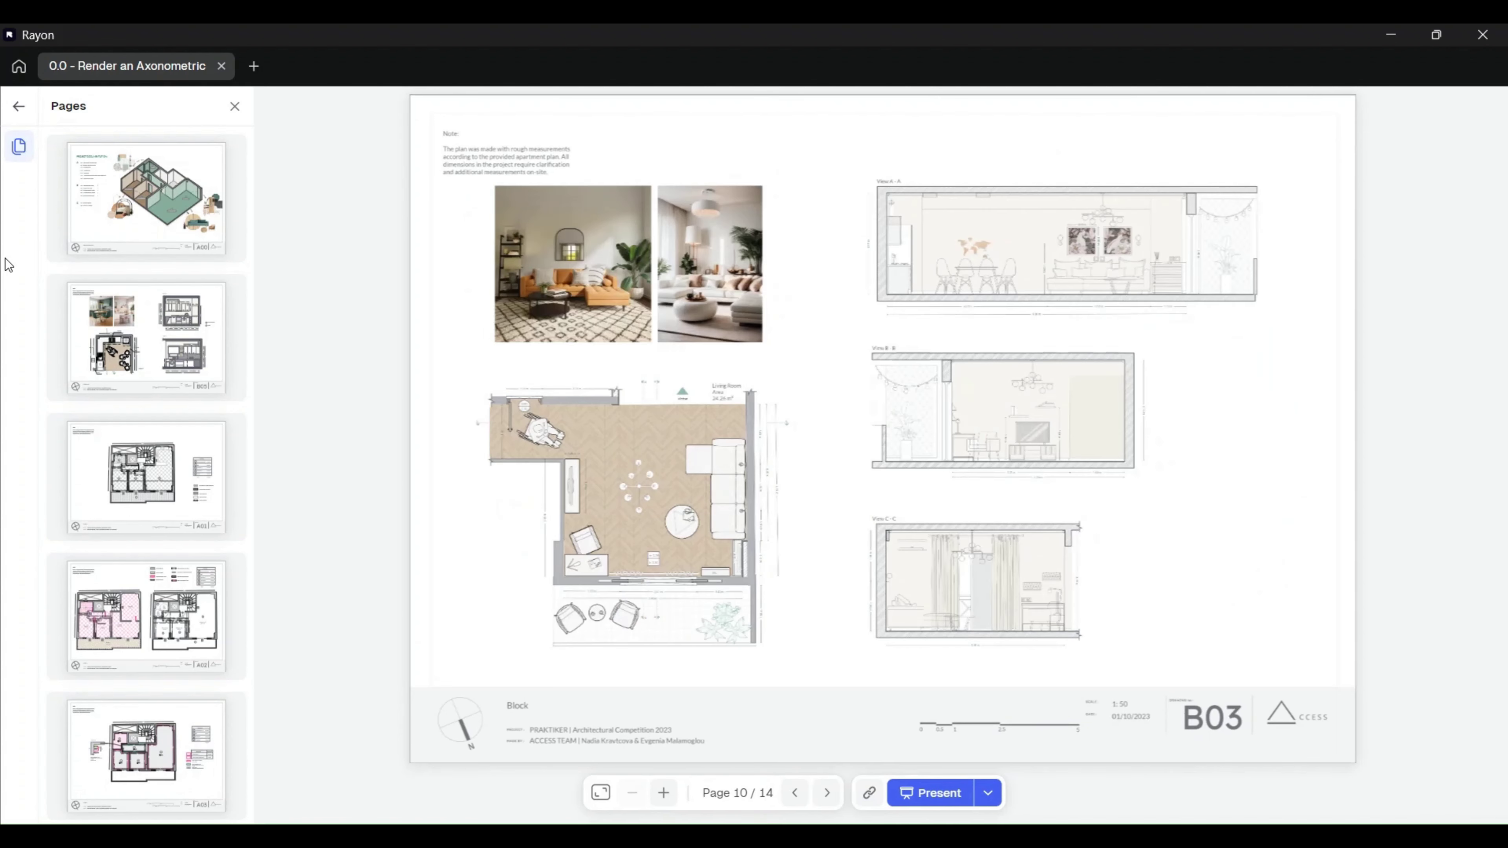
key("Down")
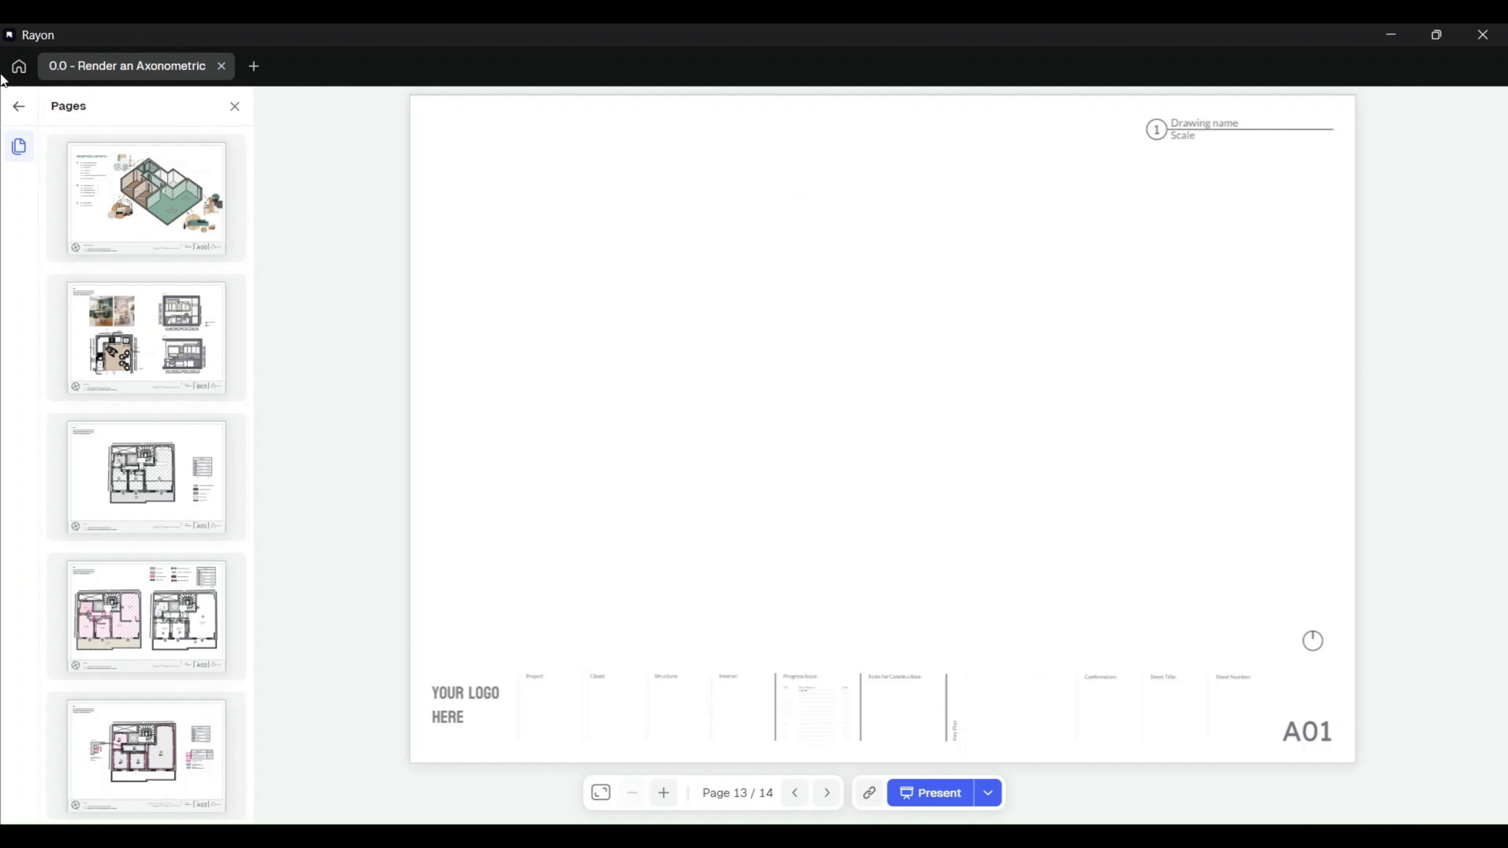
- Check the presentation's publishing options, copy its share link and return to the model
left_click(21, 111)
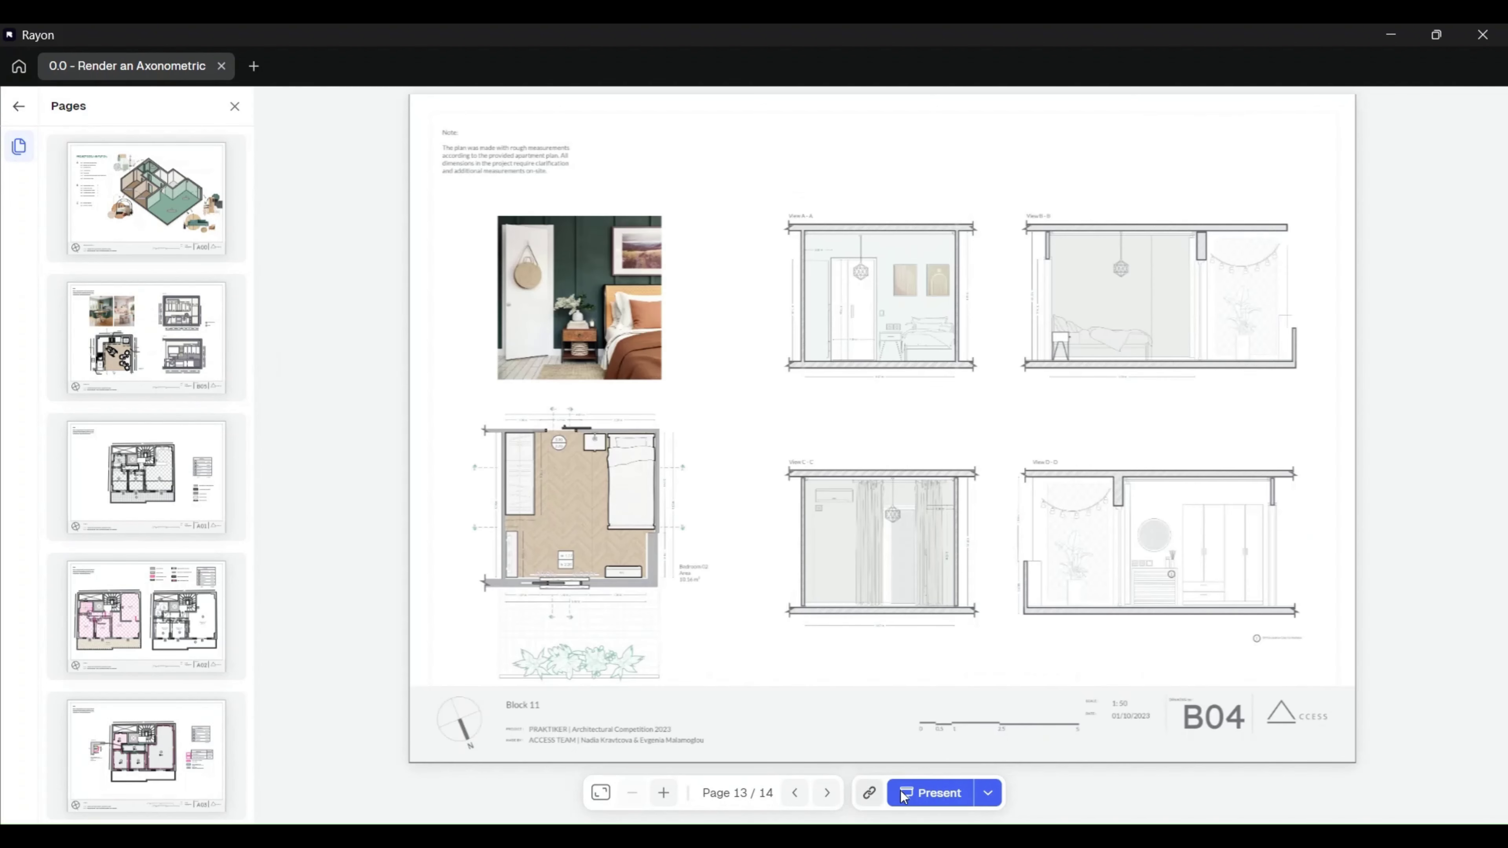
left_click(988, 794)
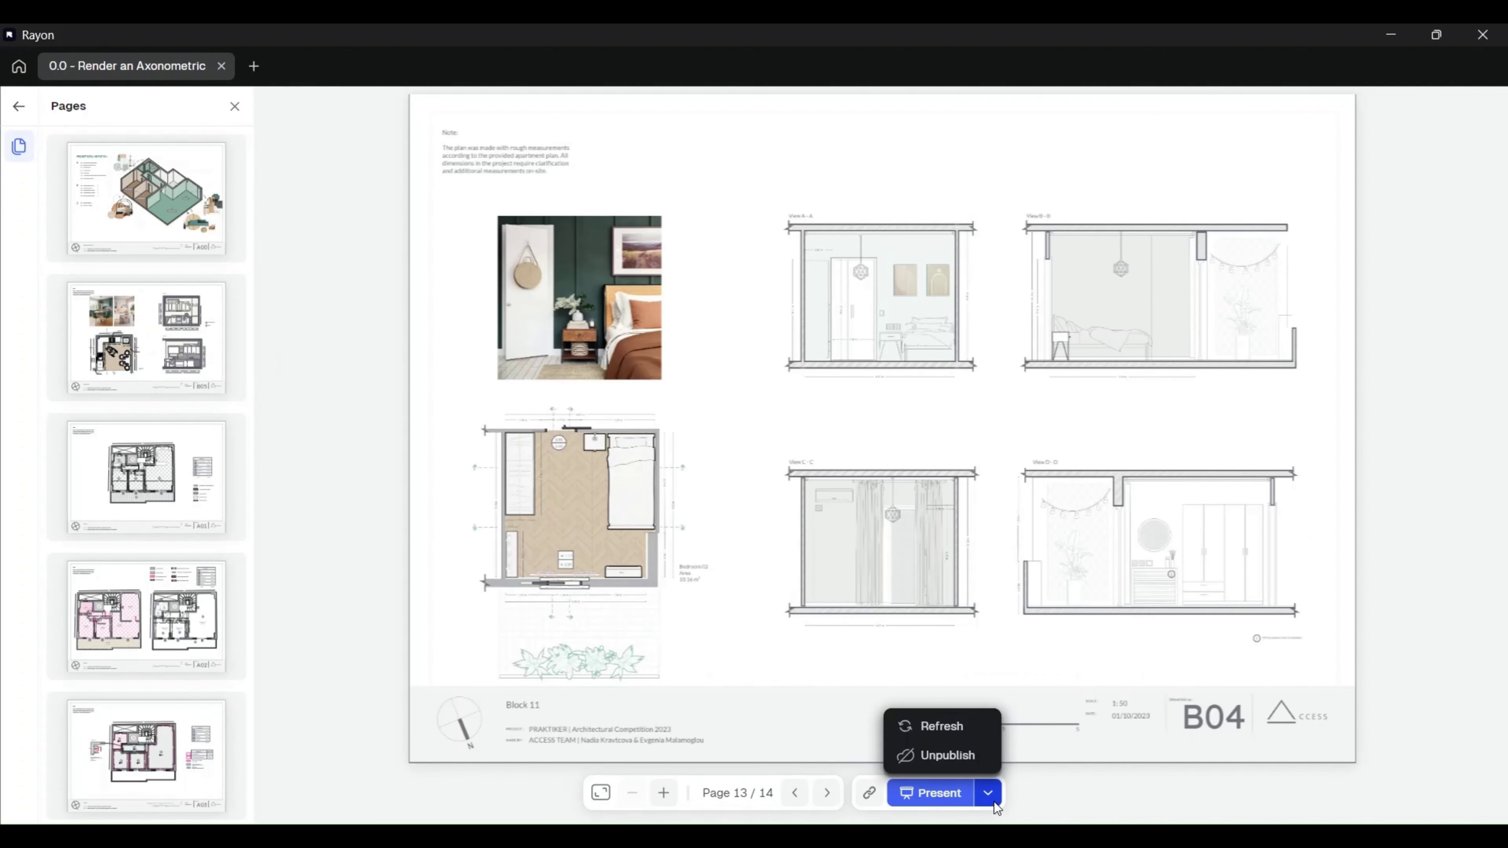
left_click(993, 798)
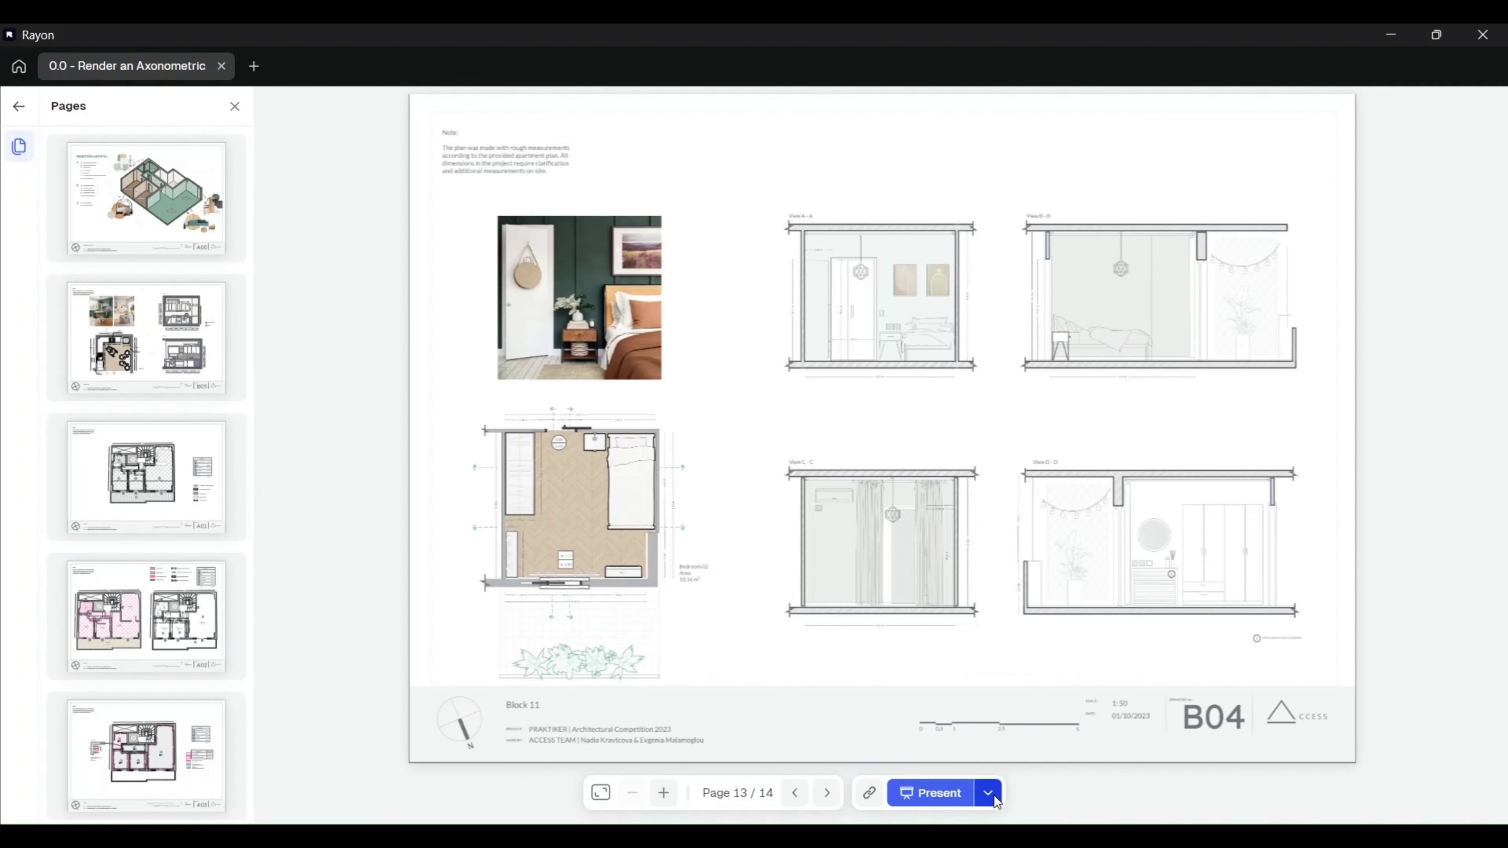
left_click(870, 794)
left_click(18, 106)
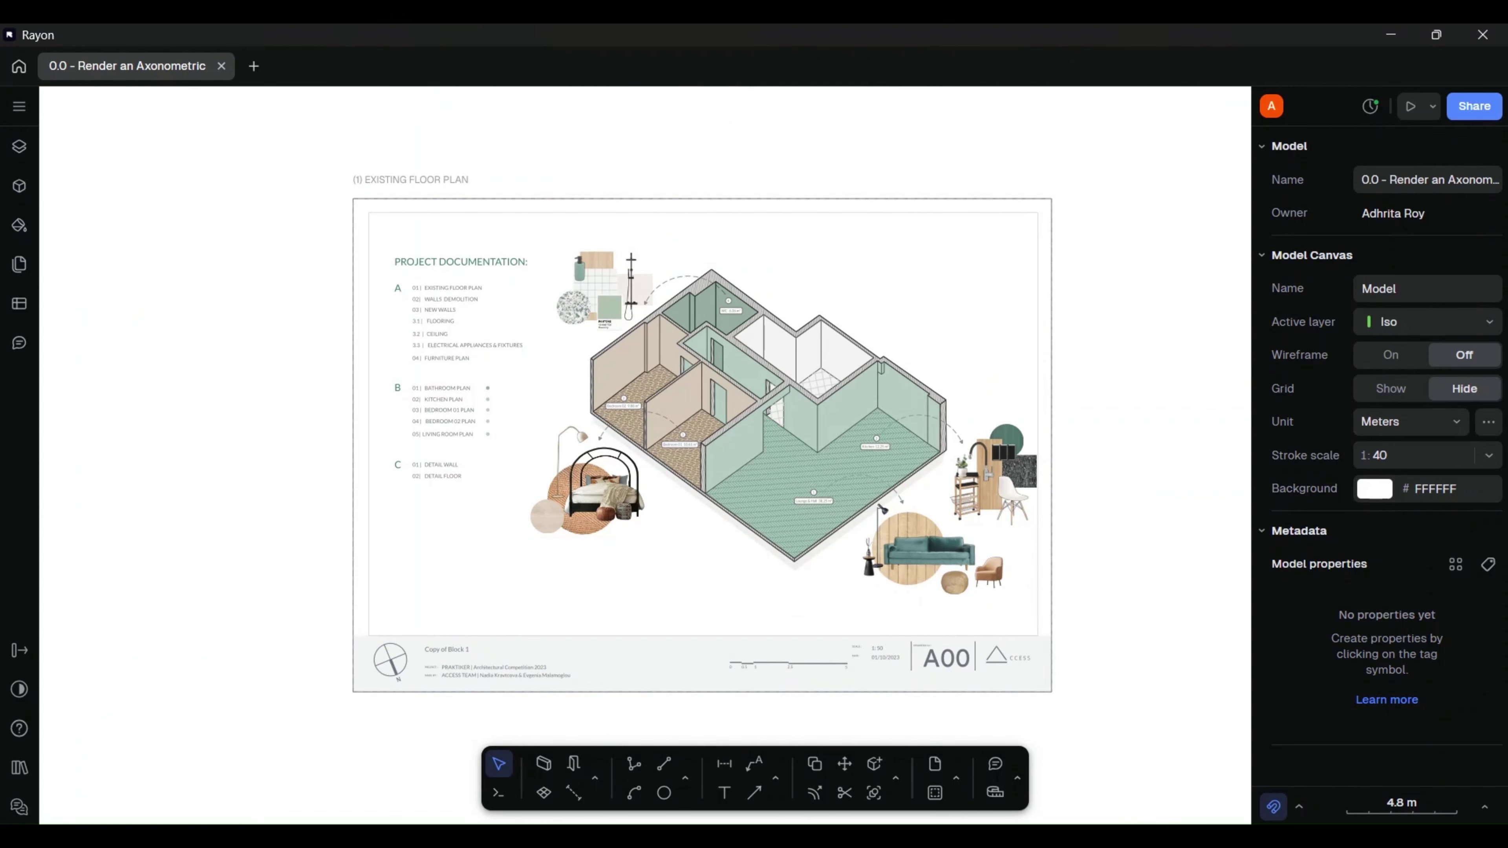
- Examine the A00 sheet's mood boards, room labels and legend up close, and the overall arrangement of all sheets
scroll(776, 333, "up", 5)
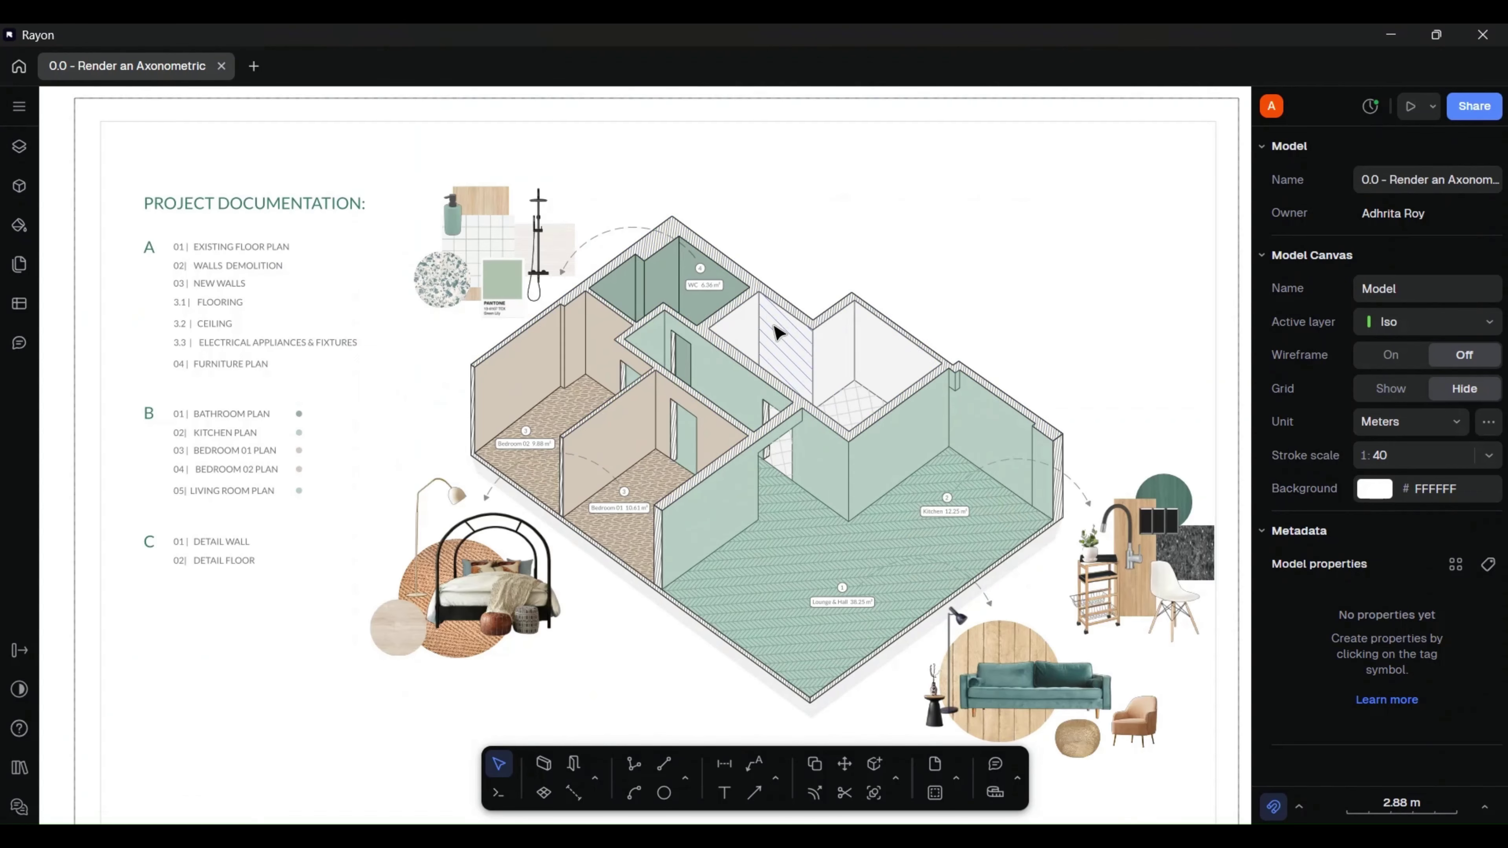
mouse_move(784, 264)
middle_mouse_down()
mouse_move(855, 243)
mouse_move(778, 219)
mouse_move(886, 208)
middle_mouse_up()
middle_click_drag(1145, 442, 930, 193)
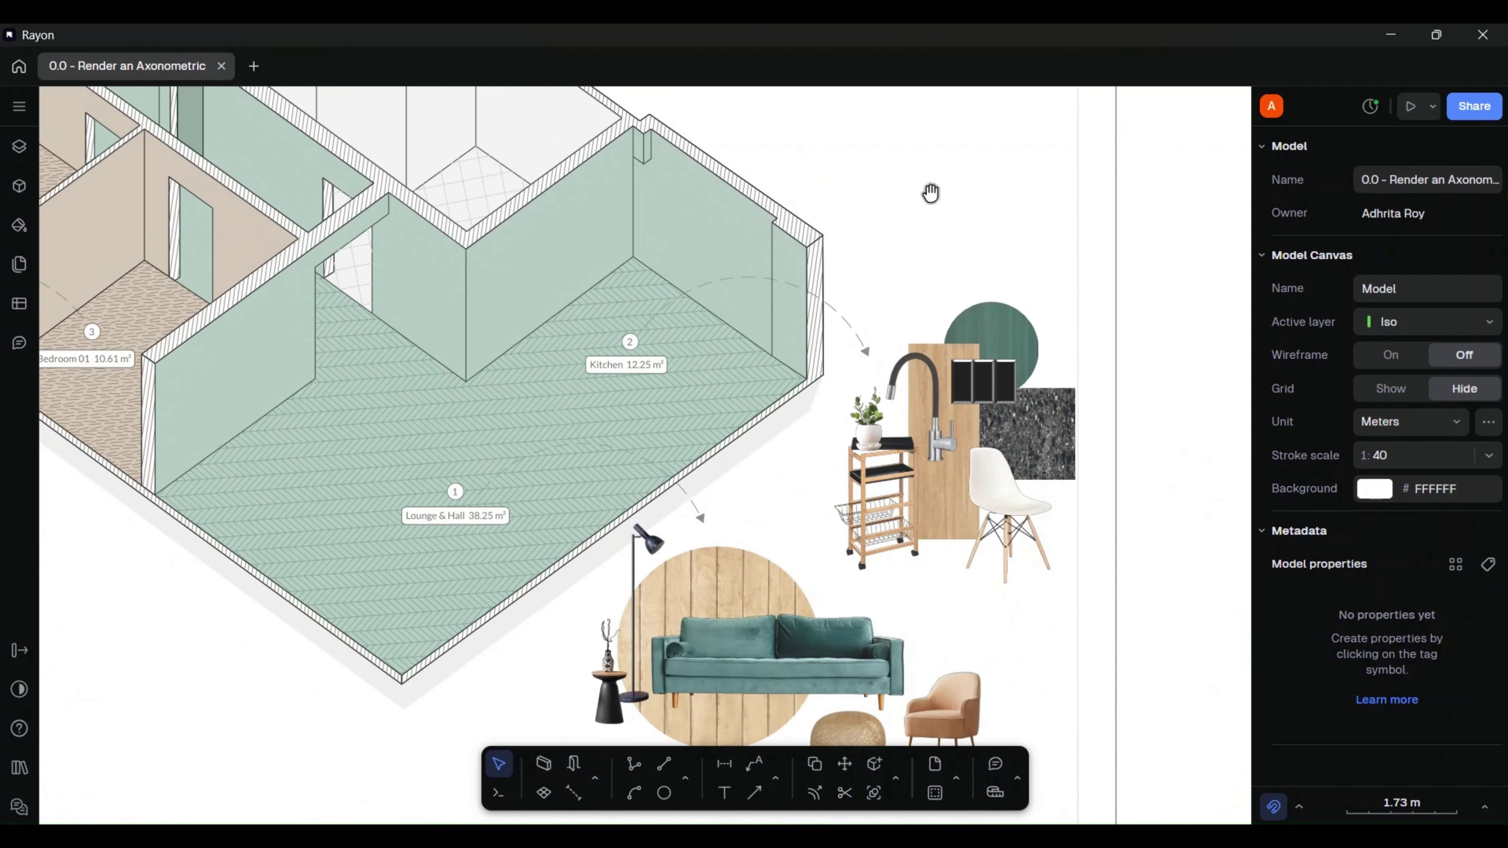
middle_click_drag(1002, 612, 1071, 488)
middle_click_drag(316, 630, 869, 659)
scroll(605, 635, "down", 5)
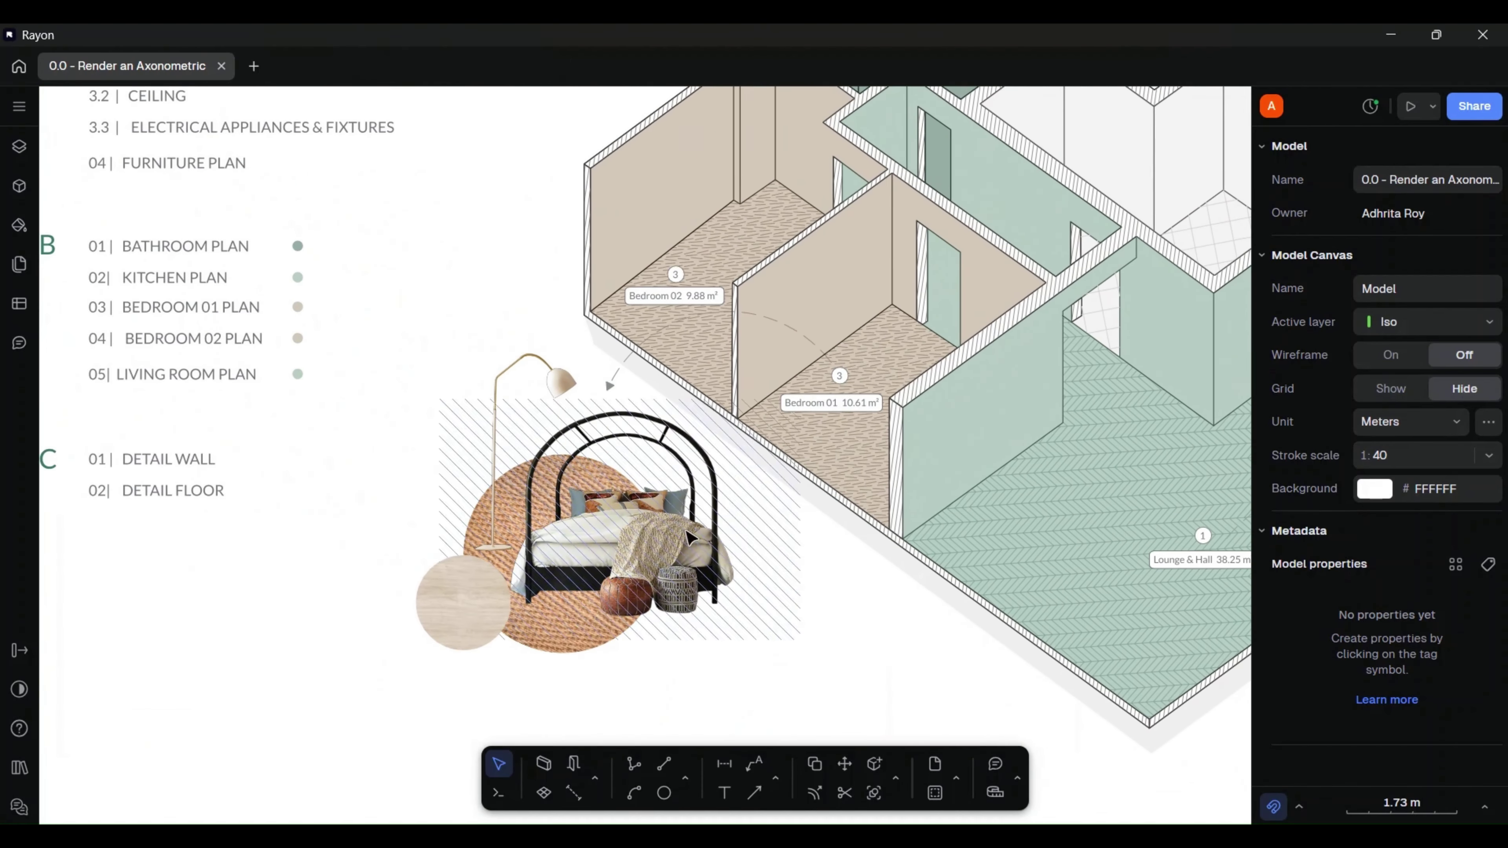
middle_click_drag(573, 501, 498, 381)
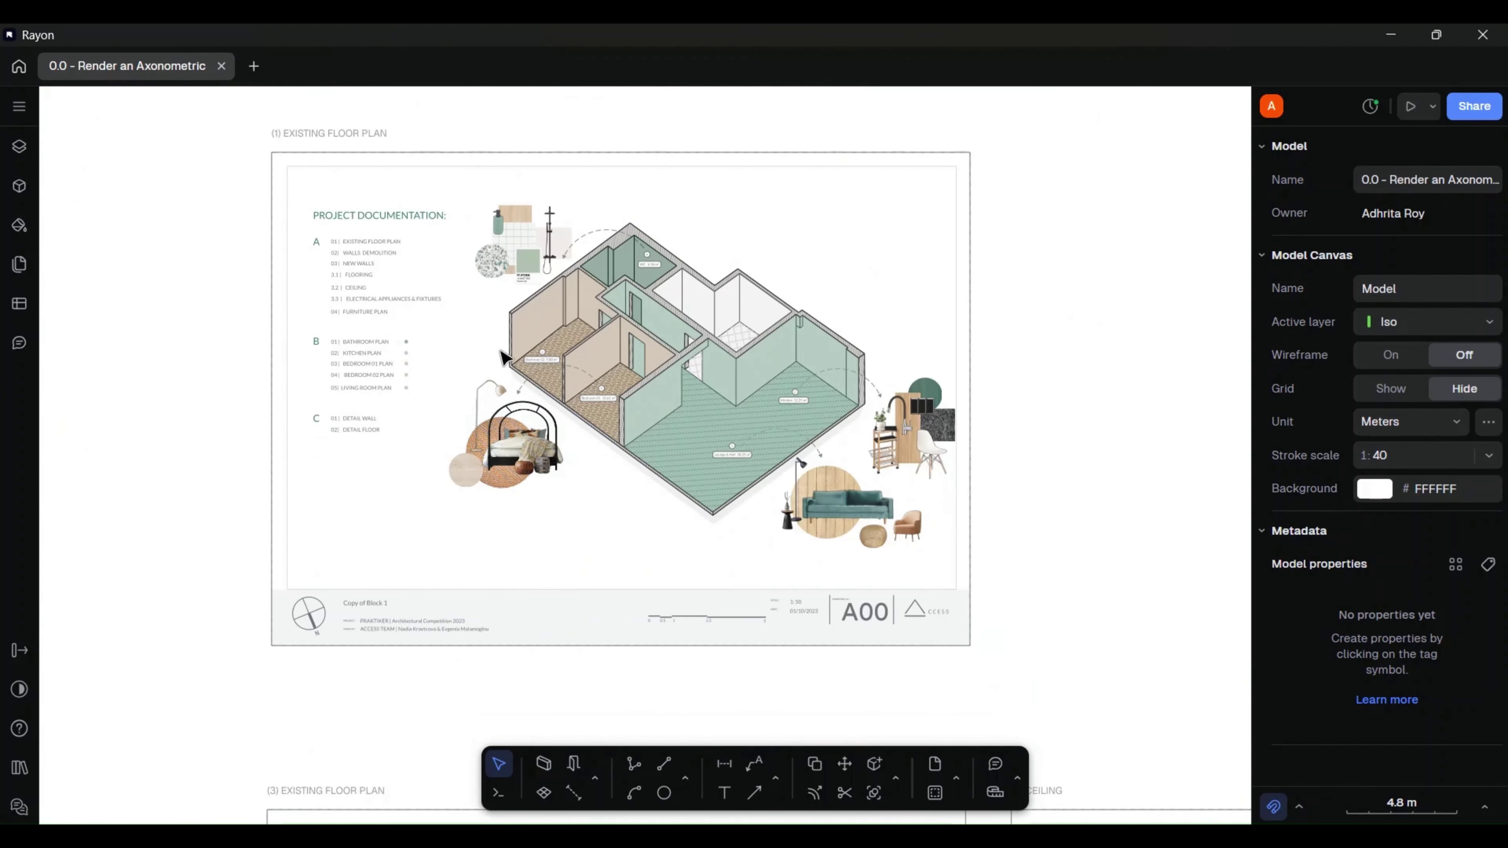
scroll(498, 381, "down", 4)
middle_click_drag(649, 566, 572, 380)
scroll(711, 423, "down", 3)
middle_click_drag(711, 424, 718, 308)
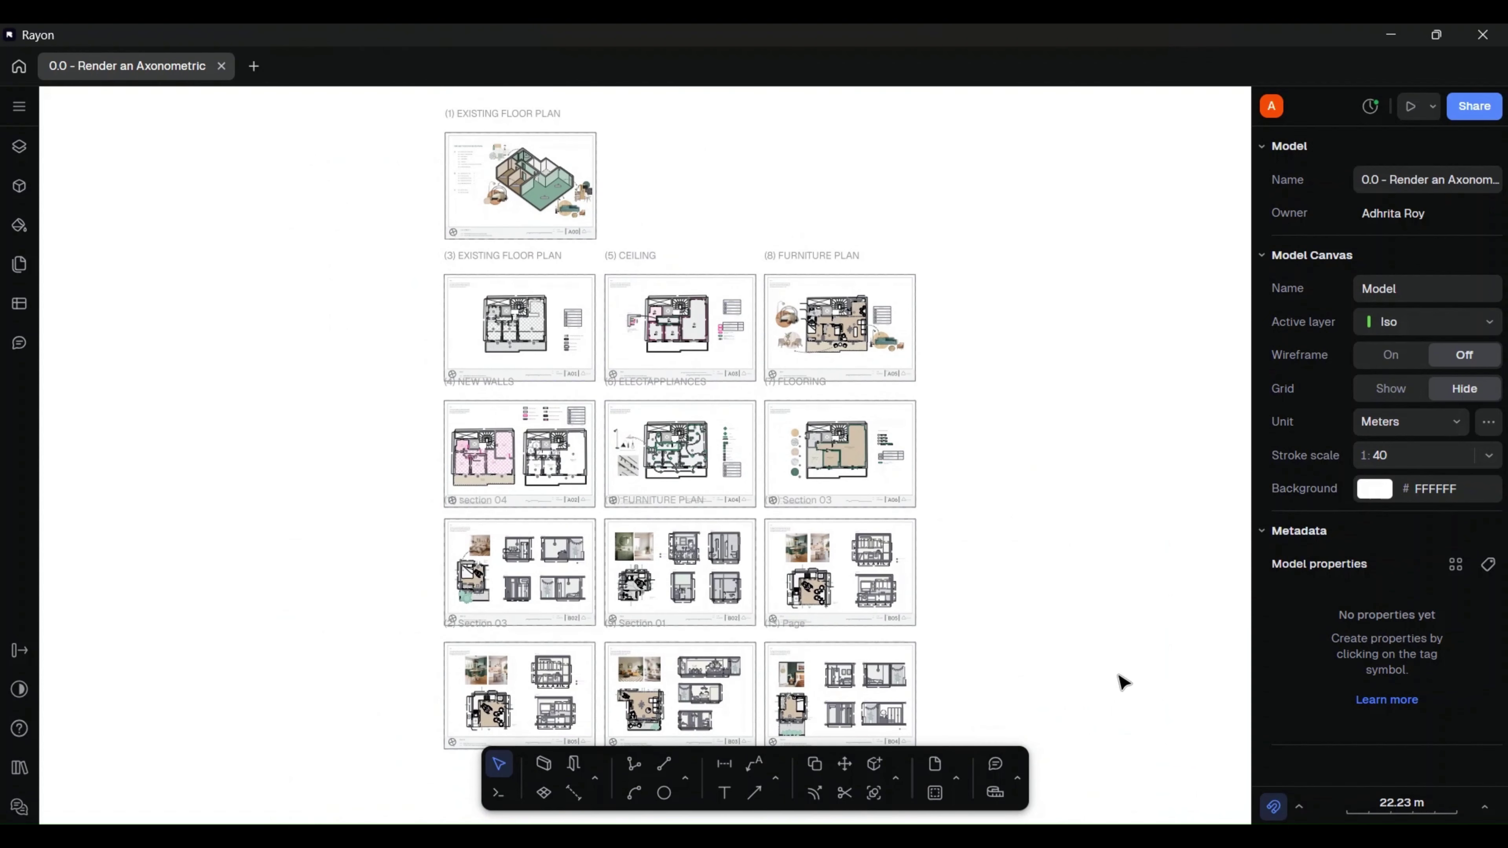
- Go through the presentation again from the axonometric cover sheet to page 7
left_click(16, 264)
key("Down")
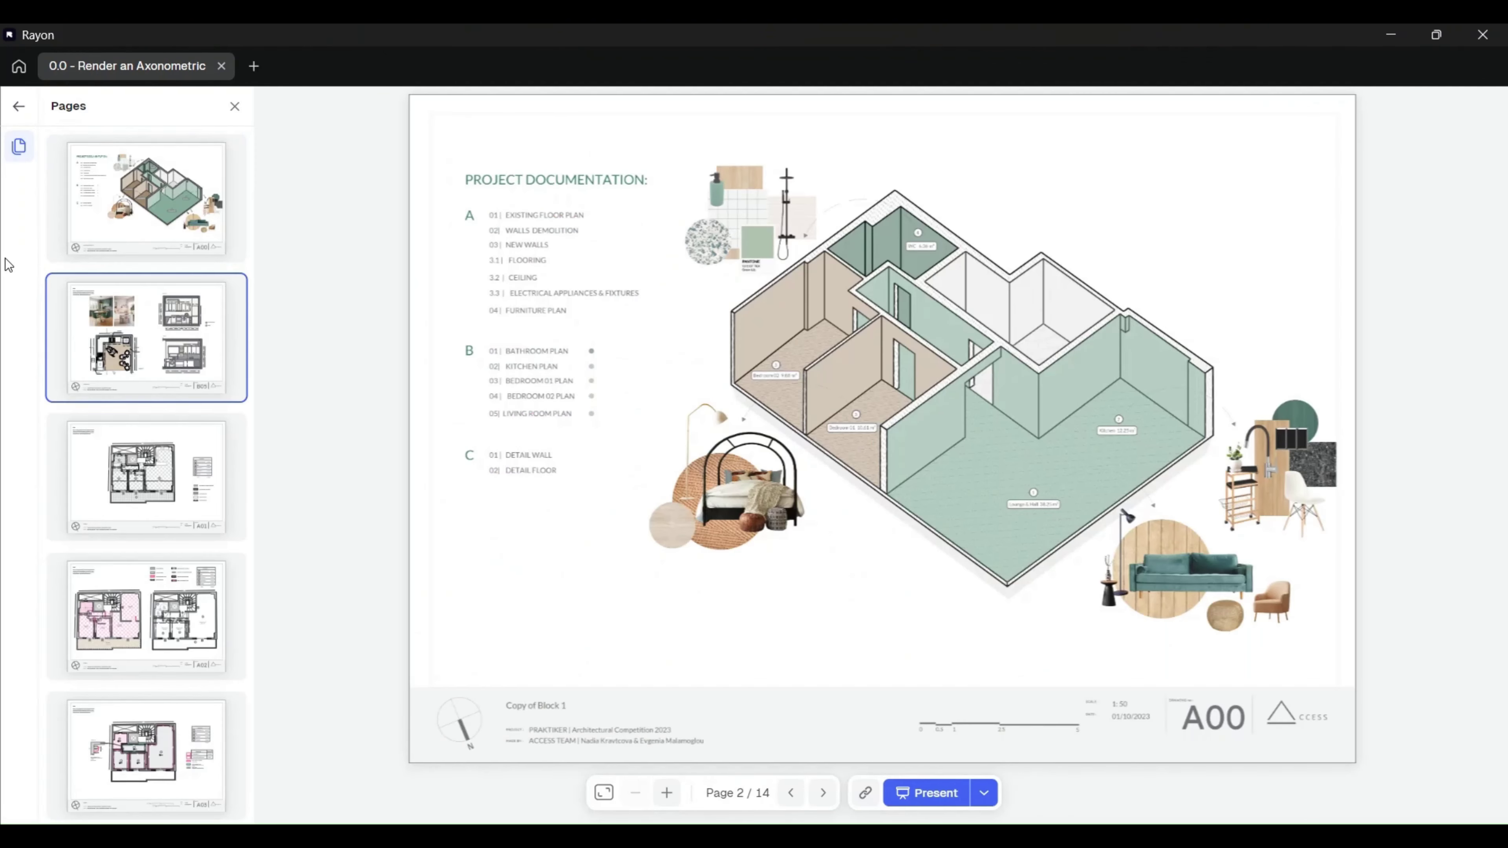
key("Down")
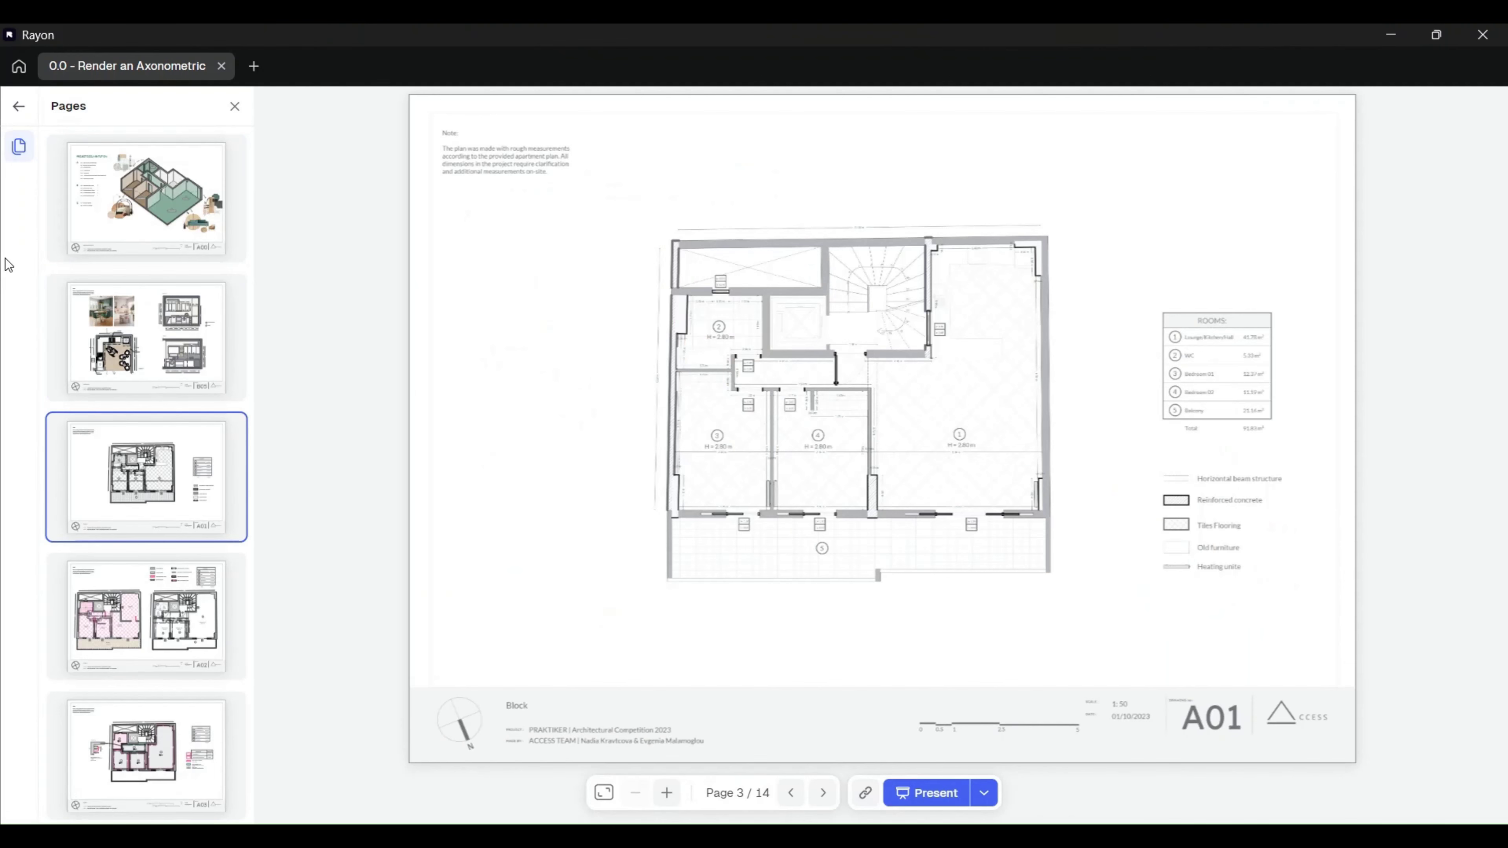
key("Down")
key("Down")
key("Down")
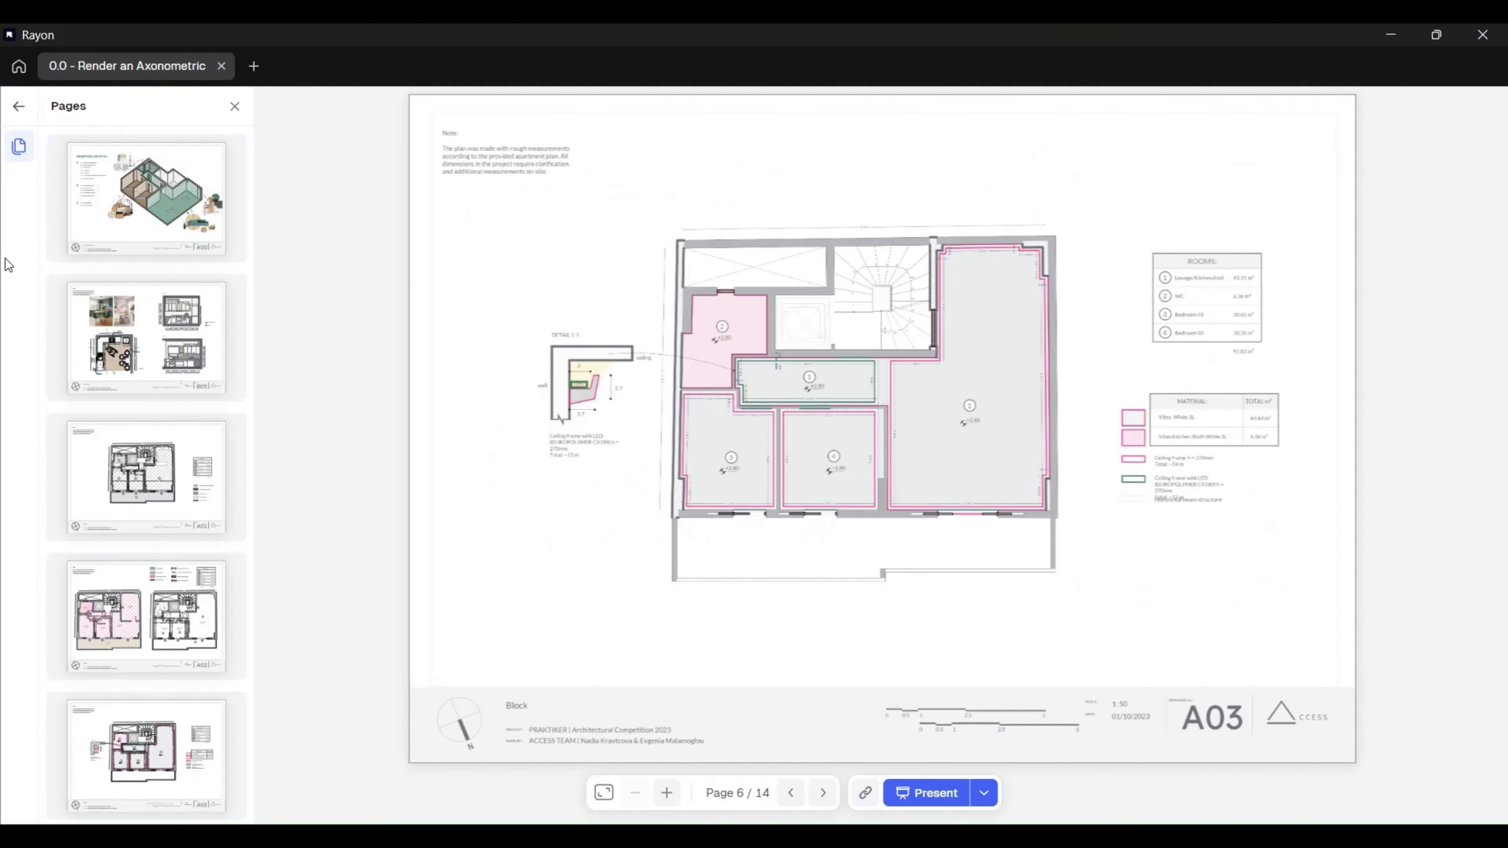
key("Down")
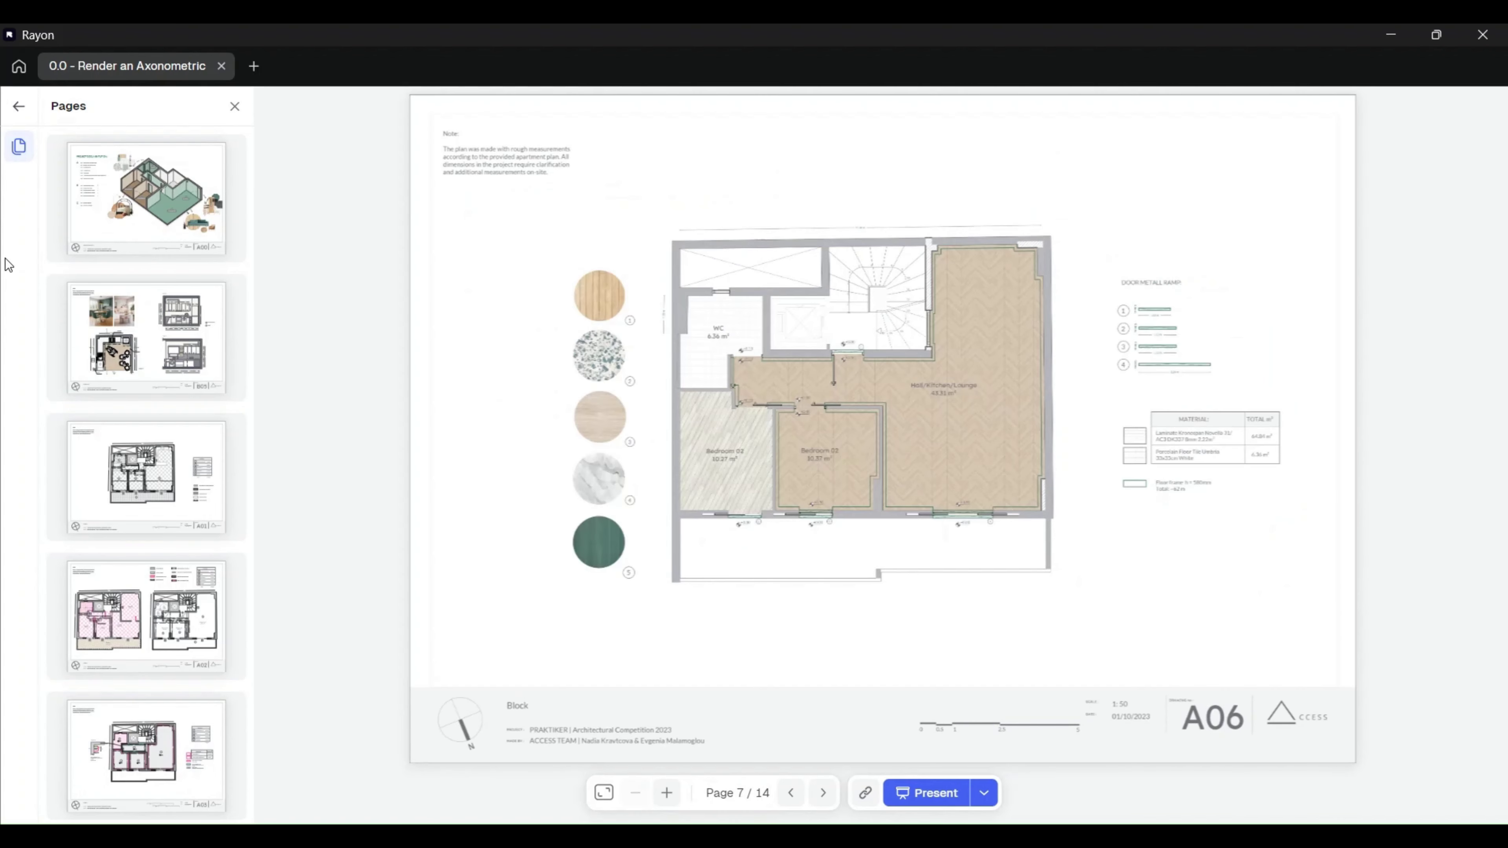